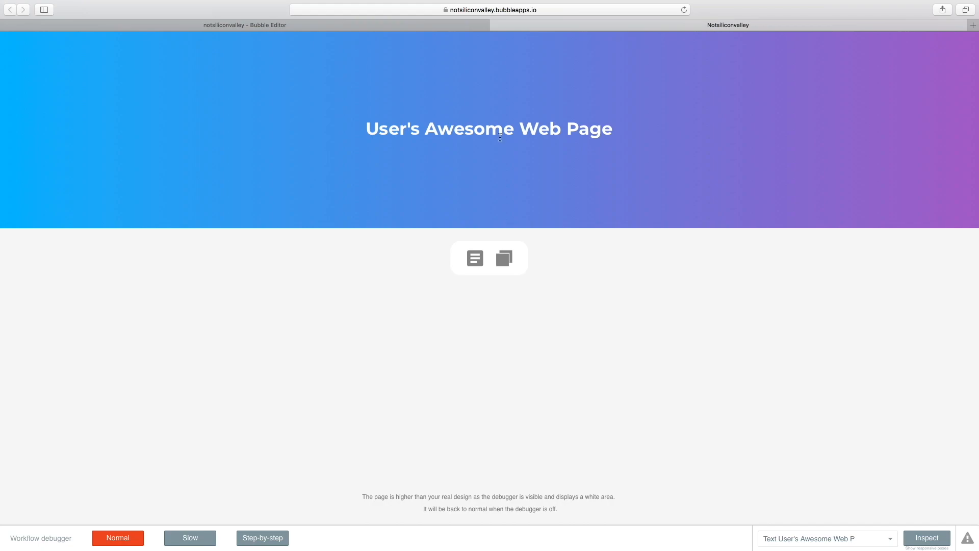
# - Return from the live preview to the moodboard page in the editor
pyautogui.click(224, 26)
pyautogui.rightClick(63, 38)
pyautogui.click(37, 42)
pyautogui.click(46, 41)
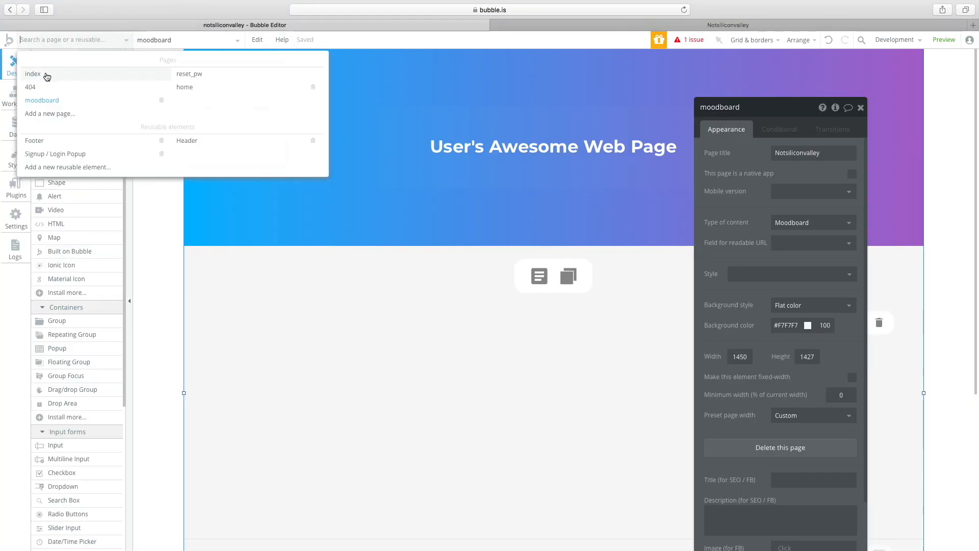
pyautogui.click(429, 276)
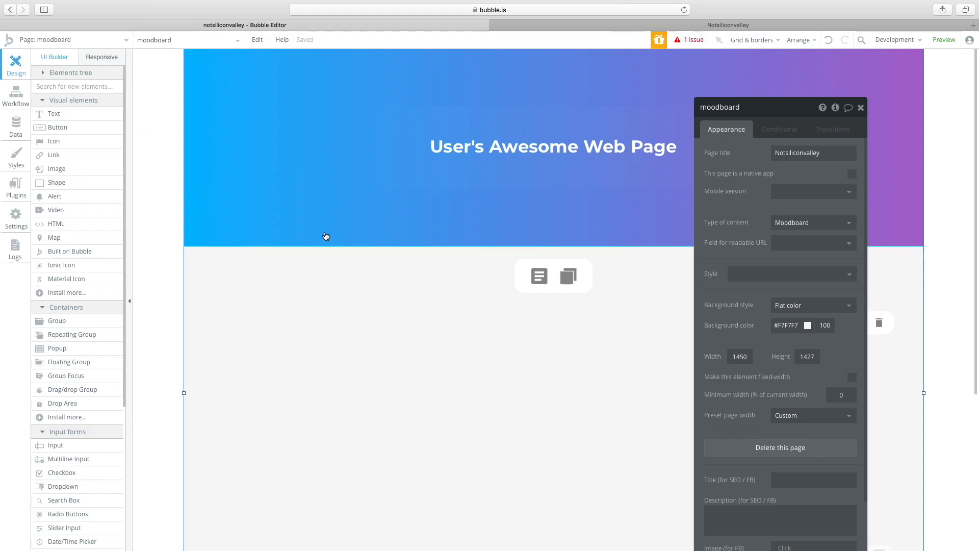
# - Restore the browser to full-screen and bring up the app's page list
pyautogui.rightClick(98, 45)
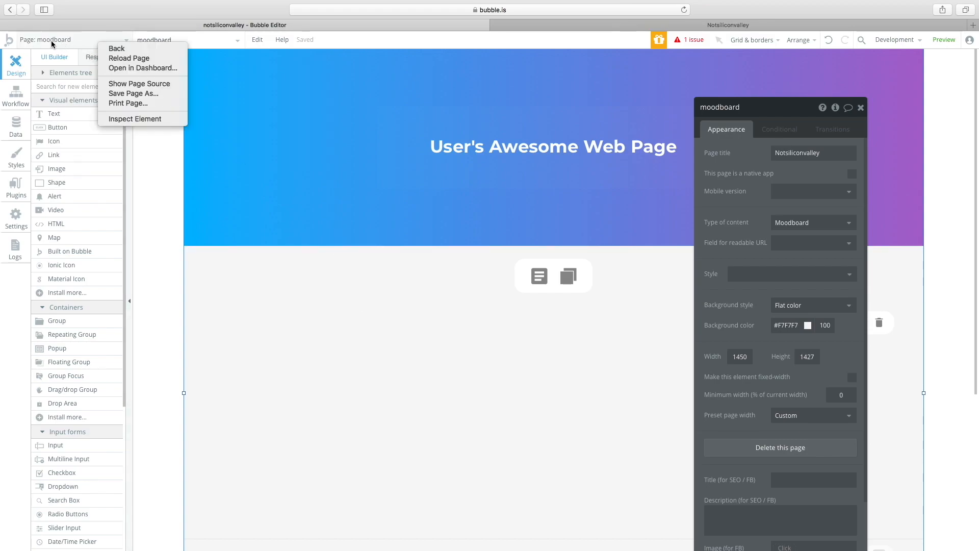
pyautogui.rightClick(337, 256)
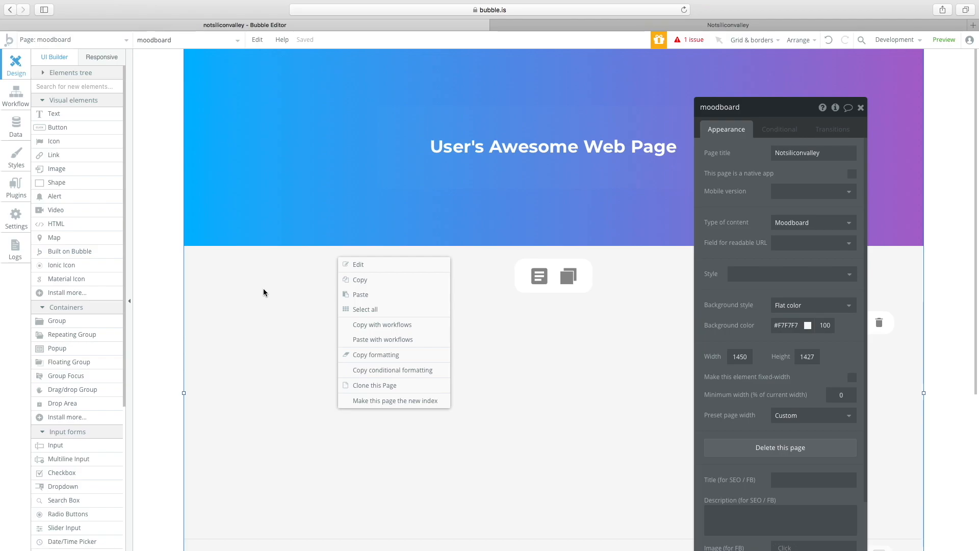
pyautogui.press('Escape')
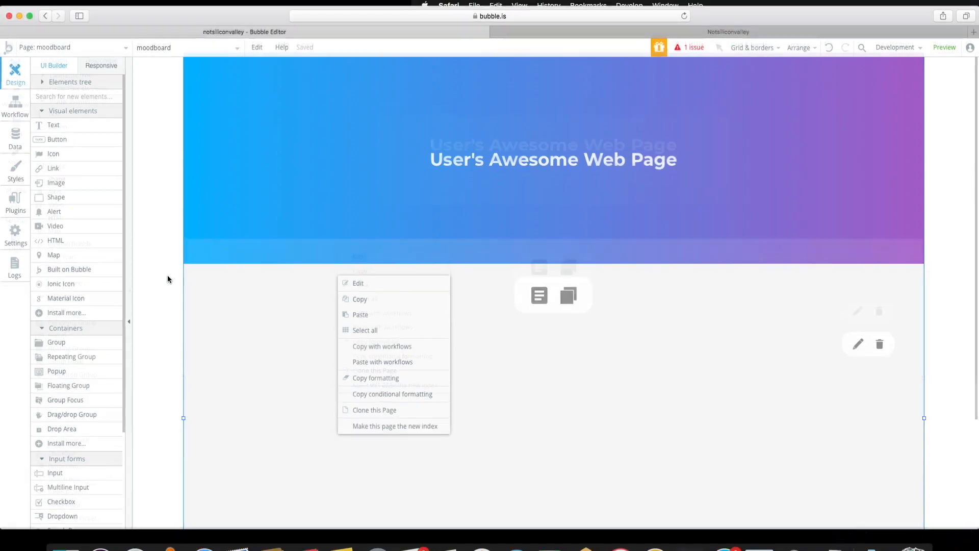
pyautogui.click(30, 21)
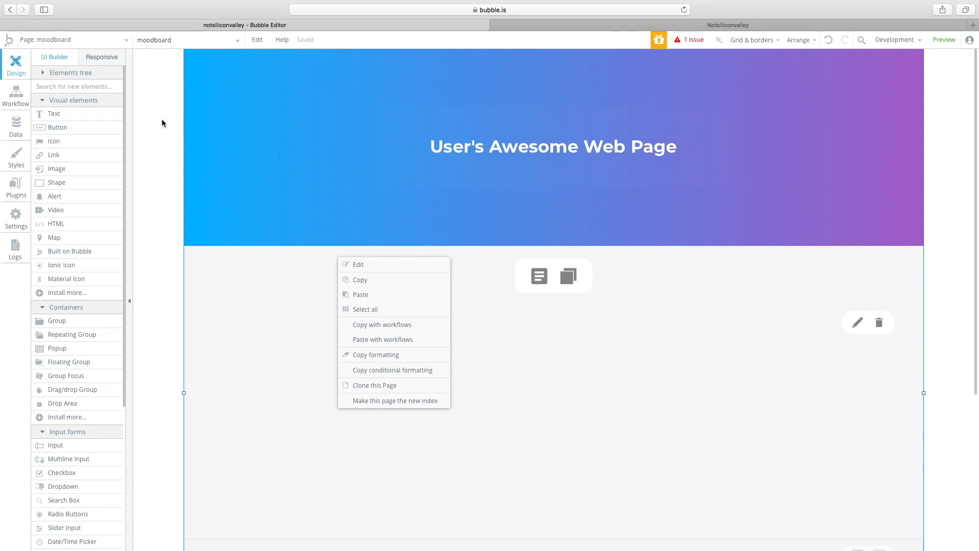
pyautogui.click(51, 44)
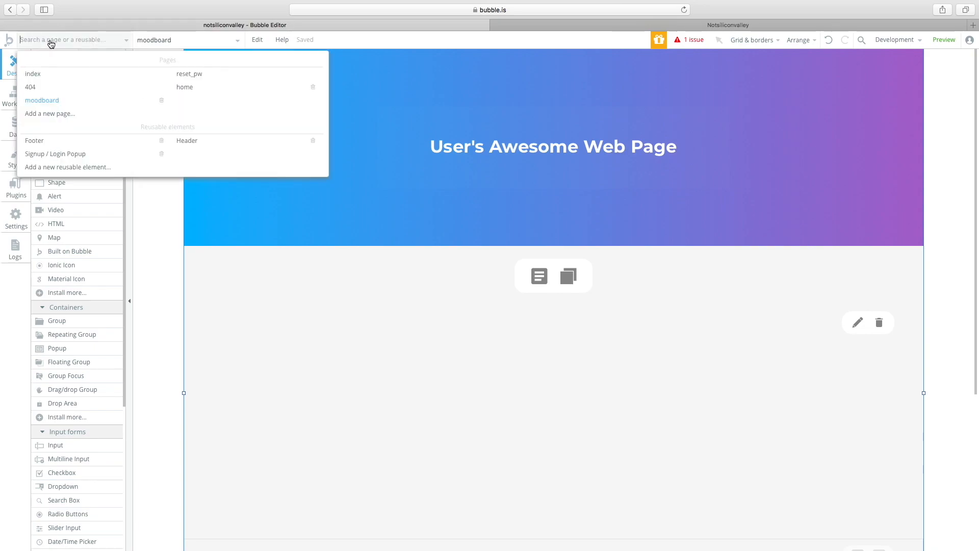
# - Switch to the index page and scroll over its Login and Signup forms
pyautogui.click(64, 75)
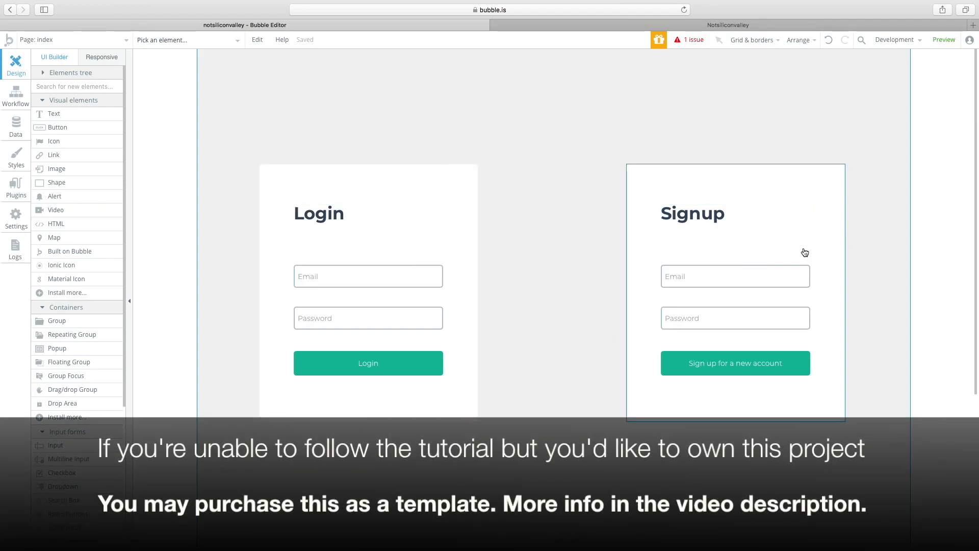
pyautogui.scroll(-8, 91, 237)
pyautogui.scroll(8, 91, 237)
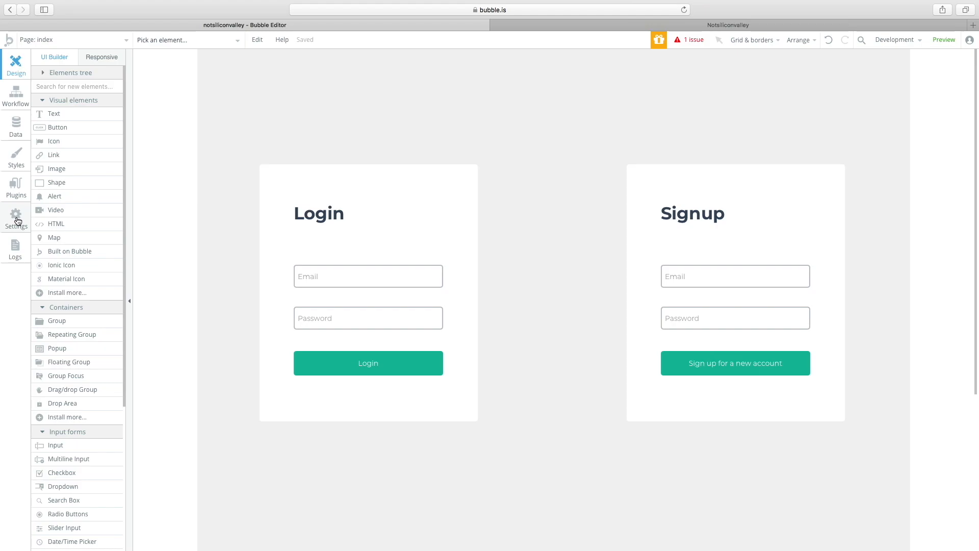
# - Inspect the Login button, Email field and Signup group, then view the index workflows
pyautogui.click(342, 364)
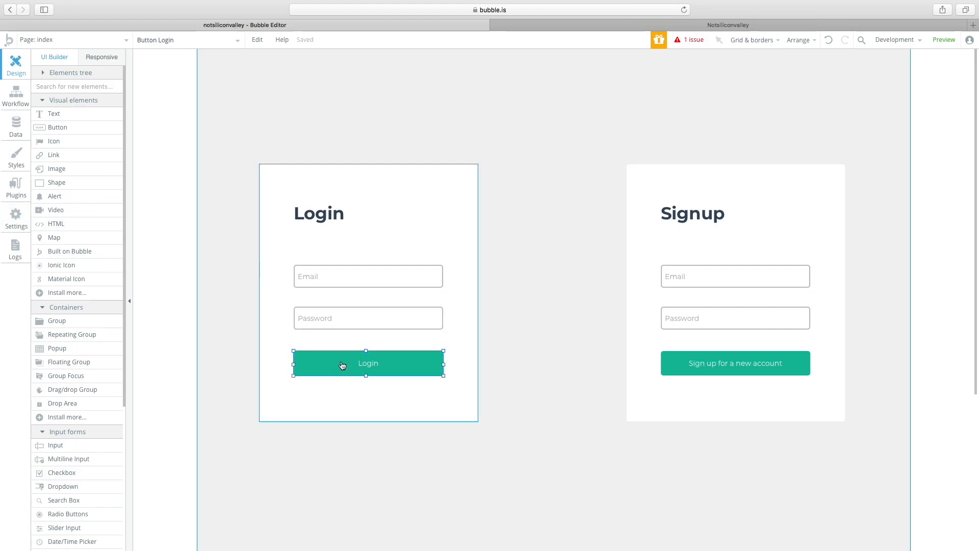
pyautogui.rightClick(513, 353)
pyautogui.click(519, 318)
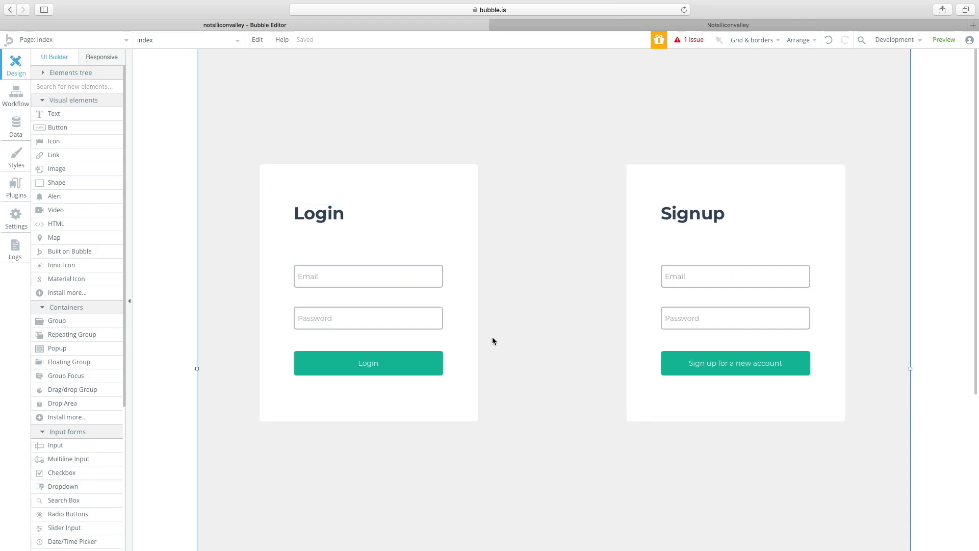
pyautogui.click(350, 278)
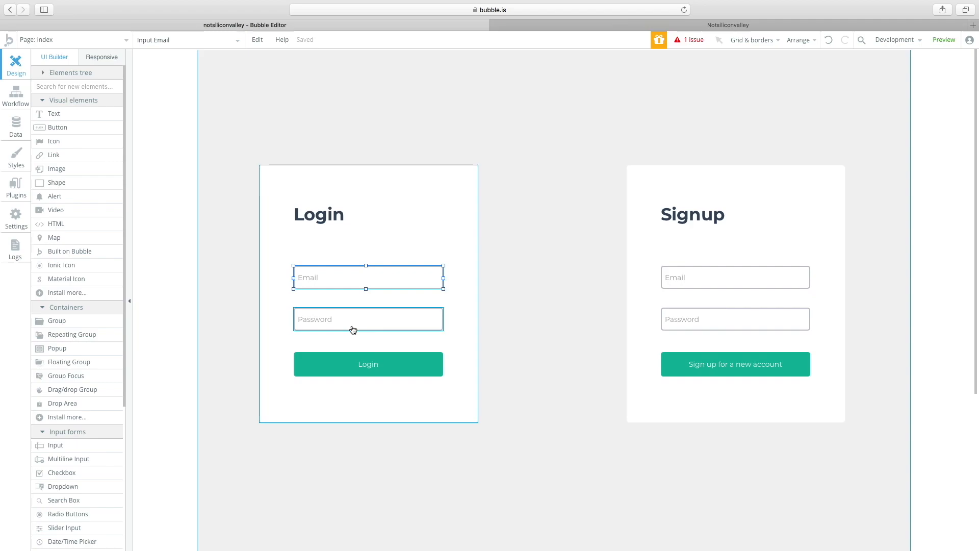
pyautogui.scroll(-1, 714, 283)
pyautogui.click(687, 288)
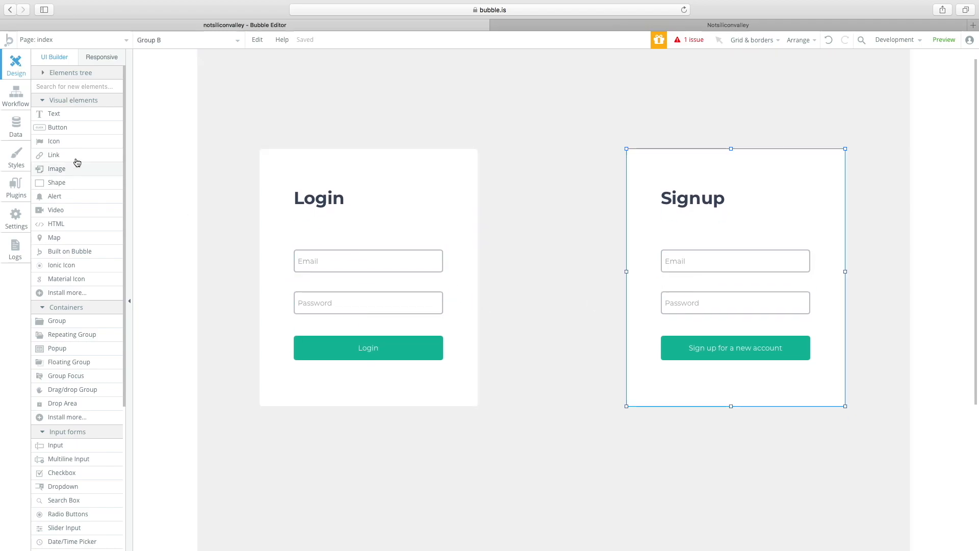
pyautogui.click(312, 348)
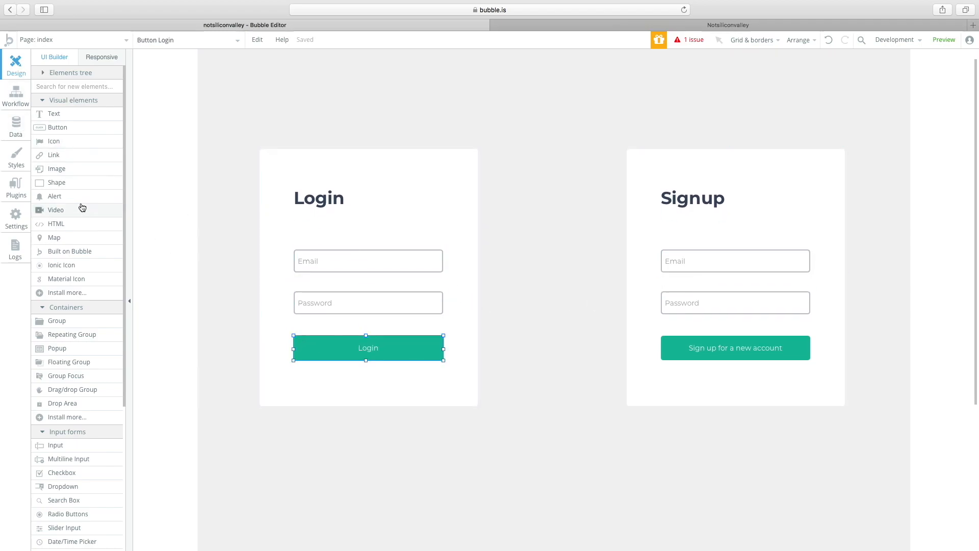
pyautogui.click(15, 98)
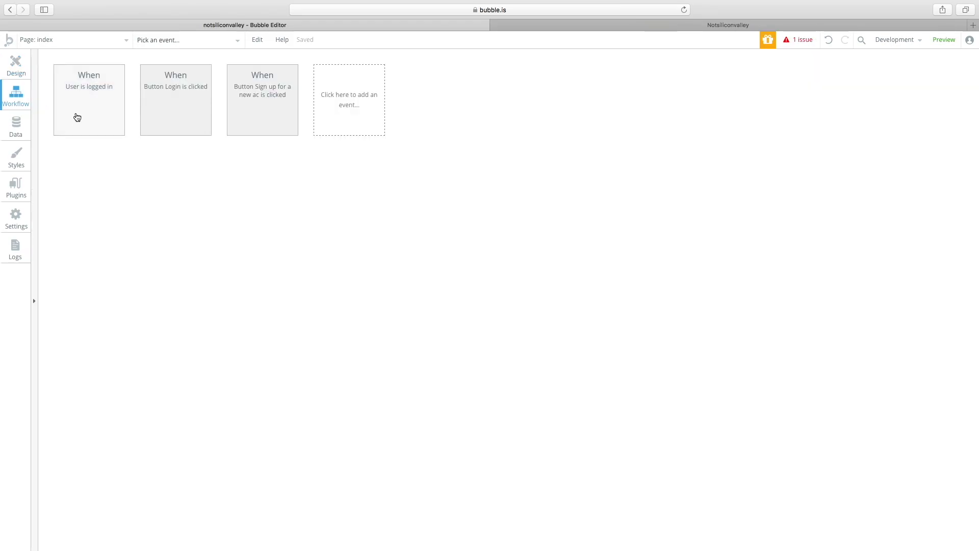
# - Inspect the User is logged in workflow and the Login button's Log the user in step
pyautogui.click(77, 117)
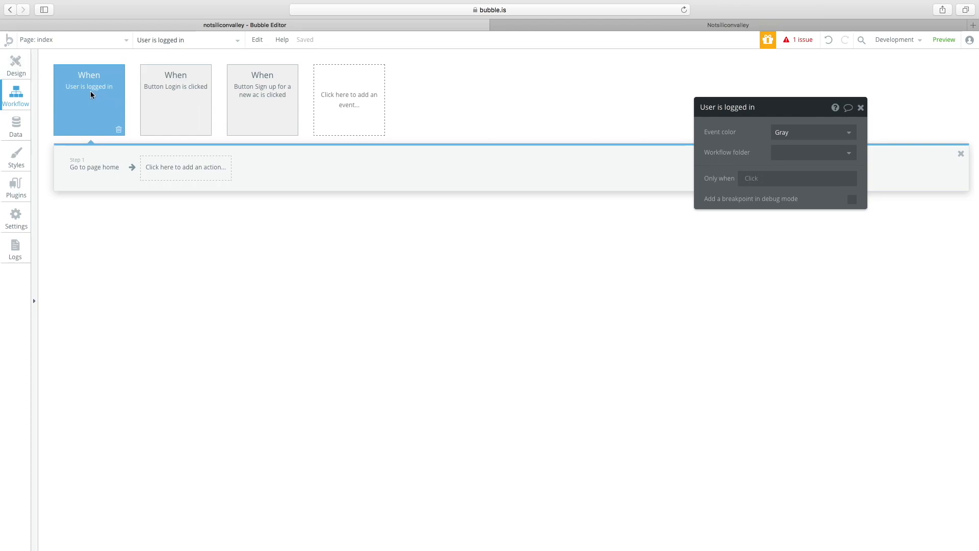
pyautogui.click(16, 65)
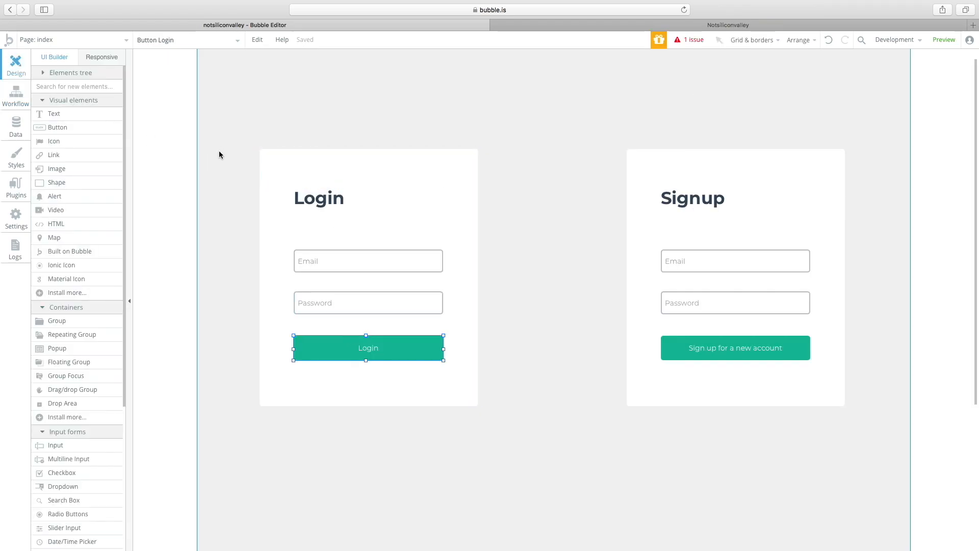
pyautogui.doubleClick(330, 348)
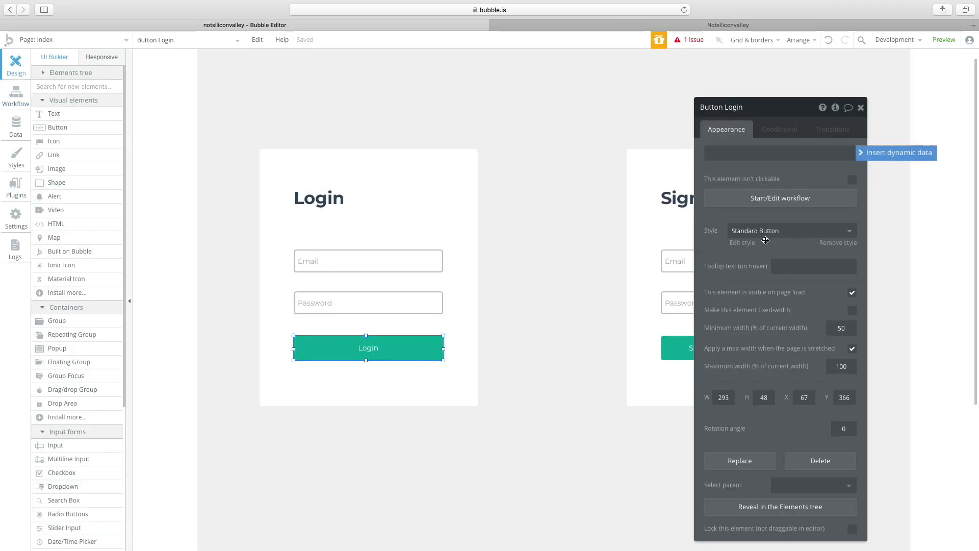
pyautogui.rightClick(783, 200)
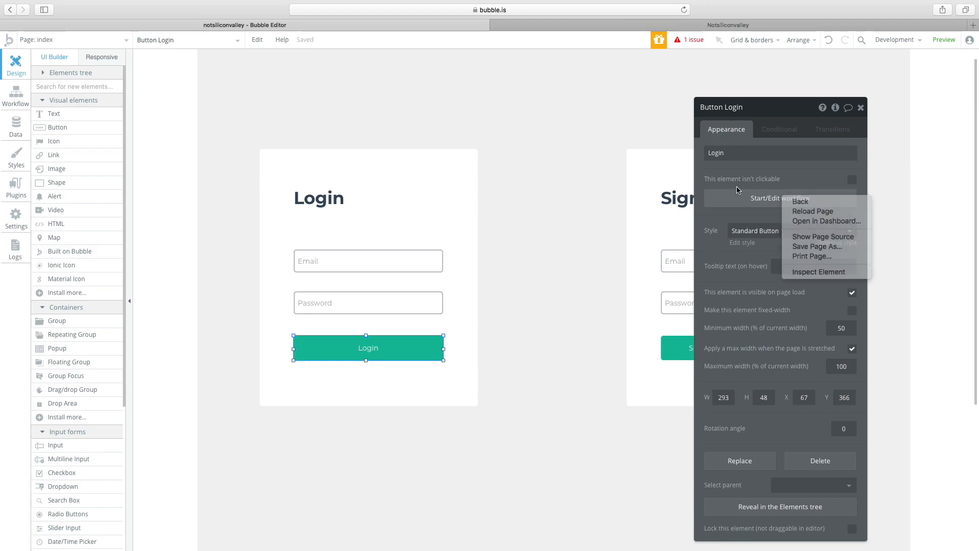
pyautogui.click(729, 197)
pyautogui.click(192, 130)
pyautogui.click(83, 171)
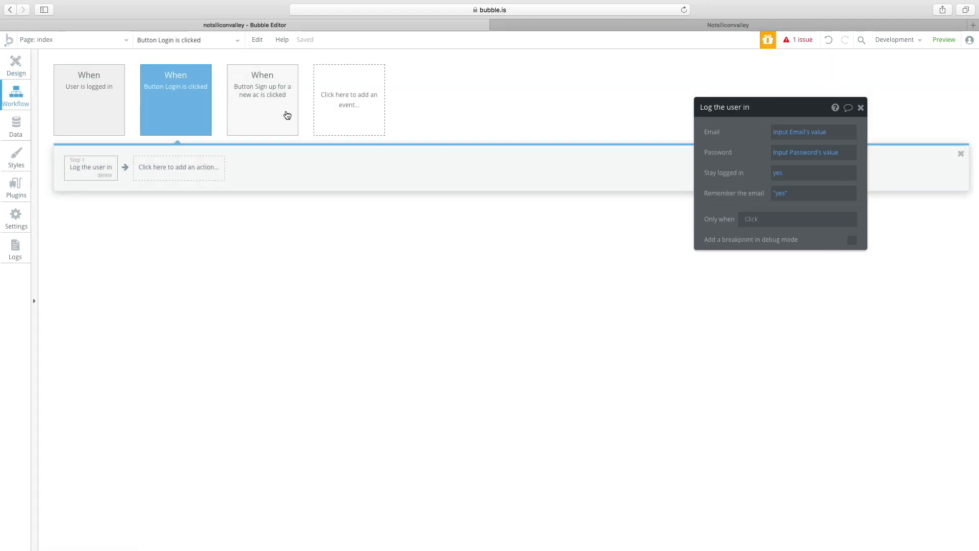
# - Inspect the Sign the user up step and the logged-in Go to page home step
pyautogui.click(266, 92)
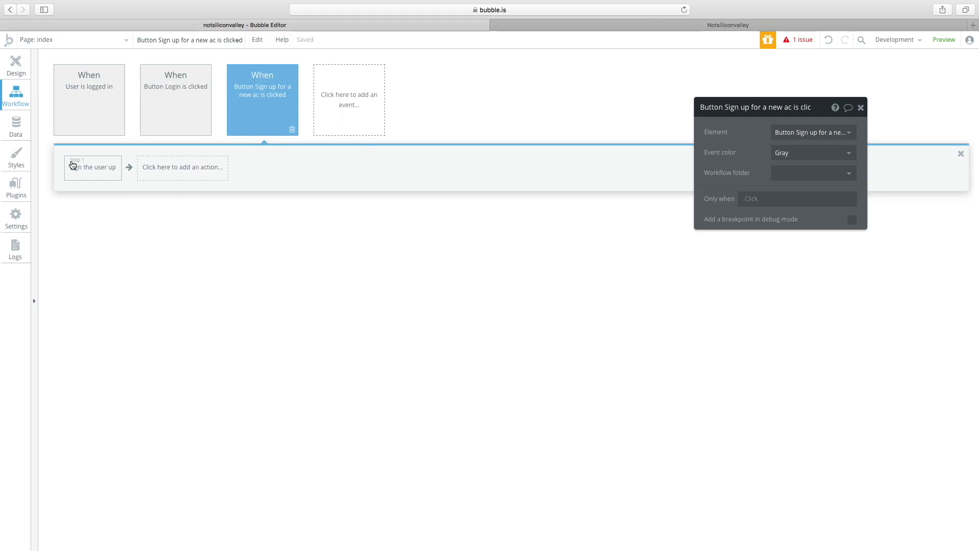
pyautogui.click(76, 165)
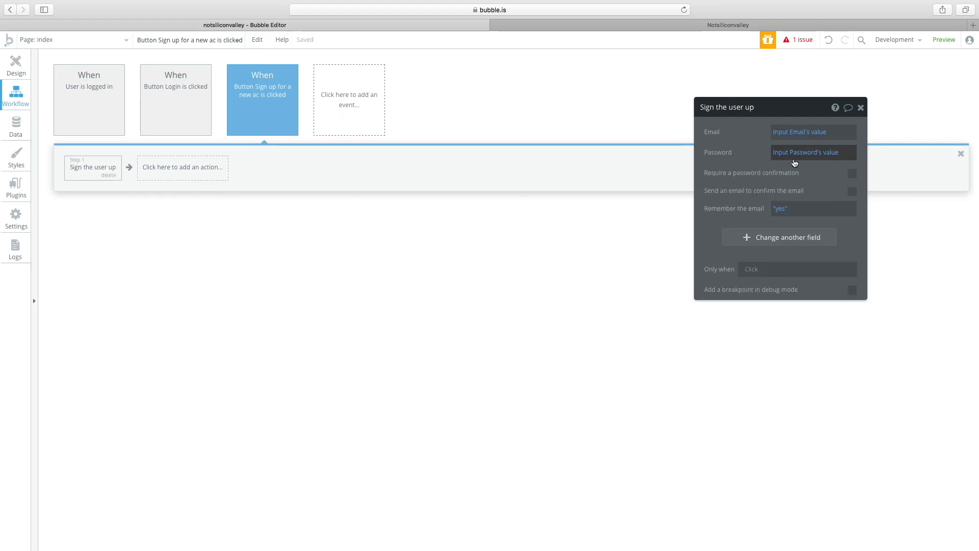
pyautogui.click(84, 99)
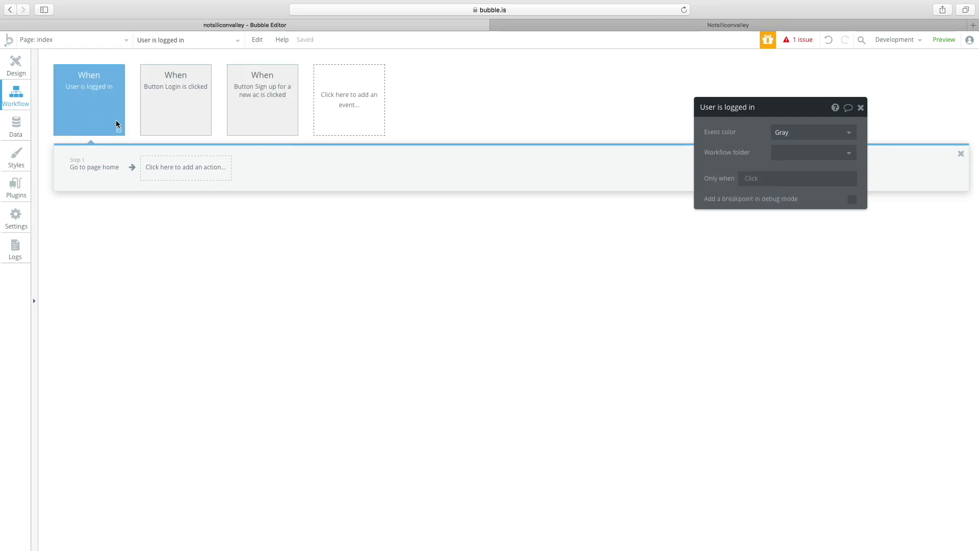
pyautogui.click(92, 167)
# - Return to Design and switch to the home page
pyautogui.click(16, 68)
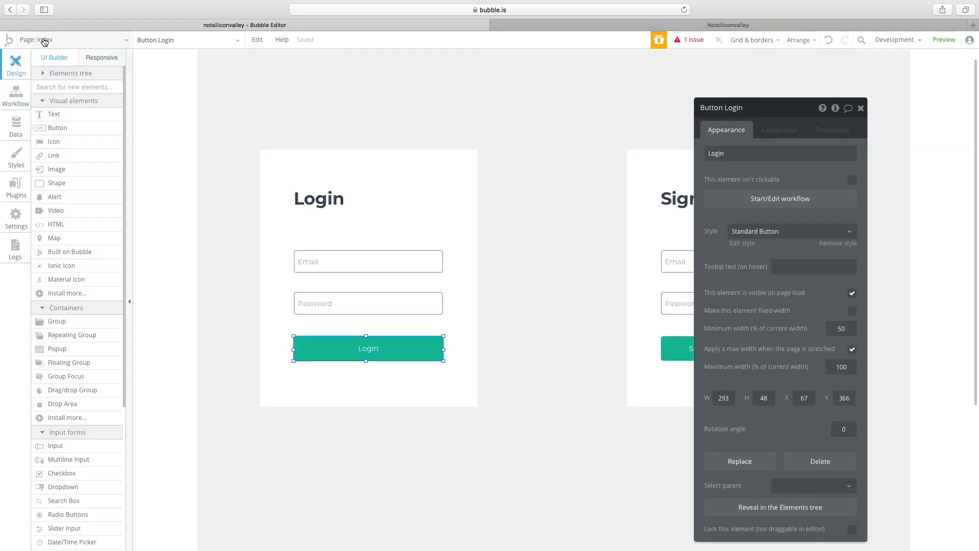
pyautogui.click(44, 40)
pyautogui.click(187, 87)
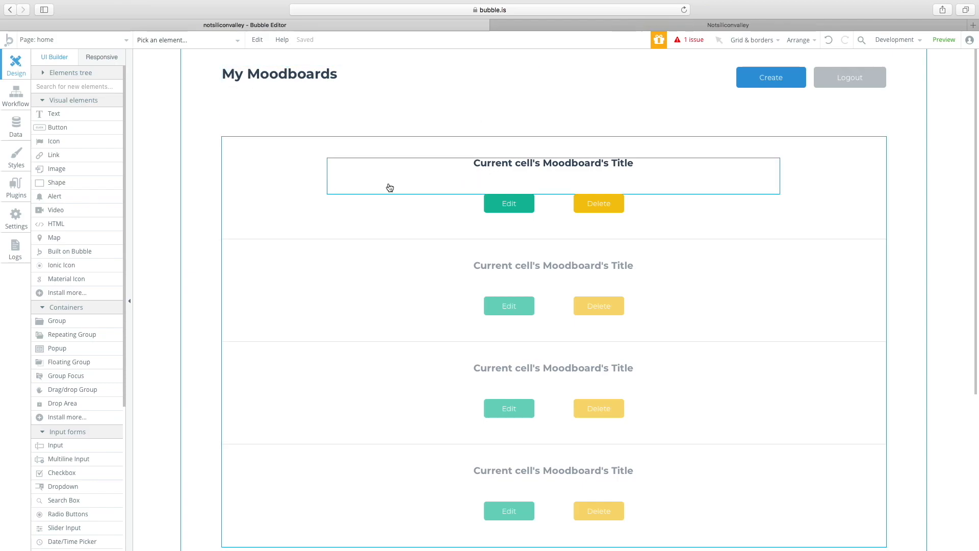
pyautogui.rightClick(340, 211)
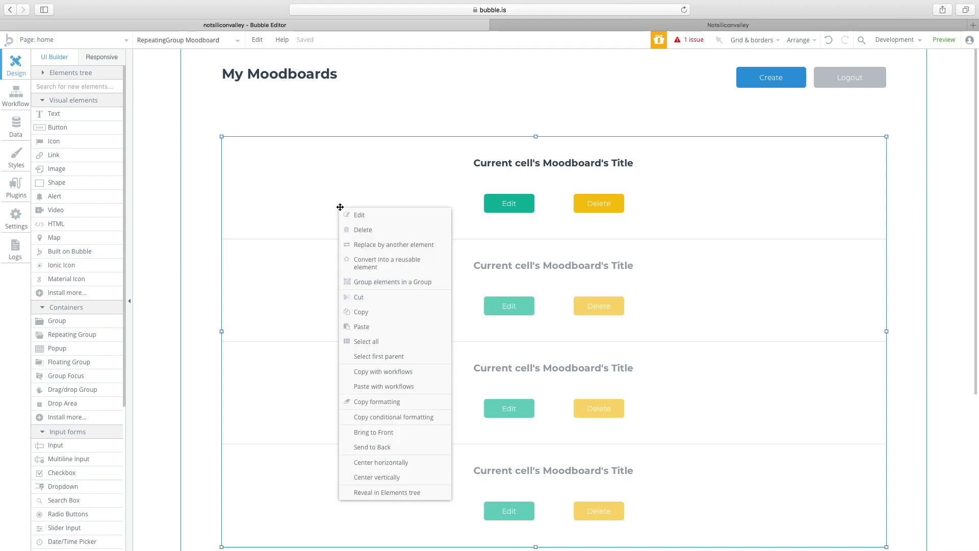
pyautogui.click(386, 125)
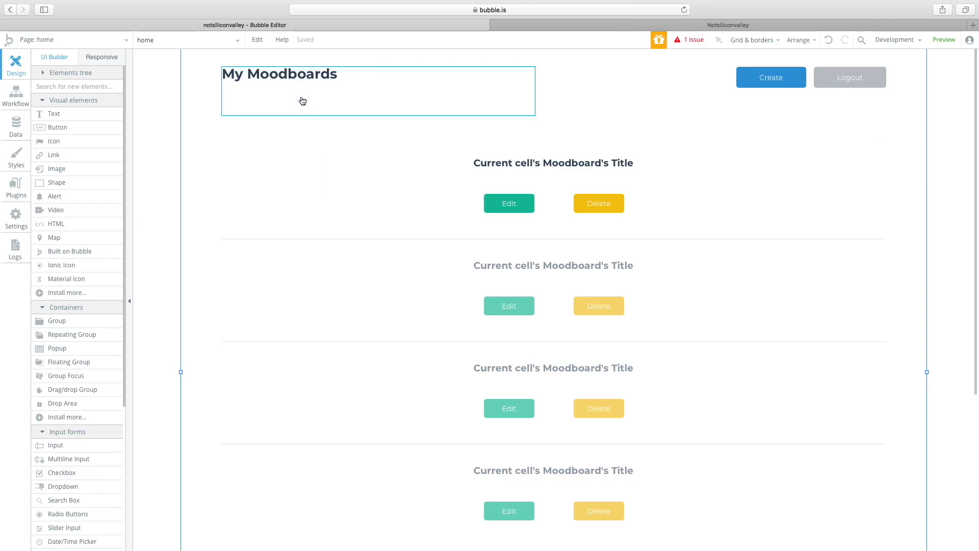
pyautogui.click(439, 177)
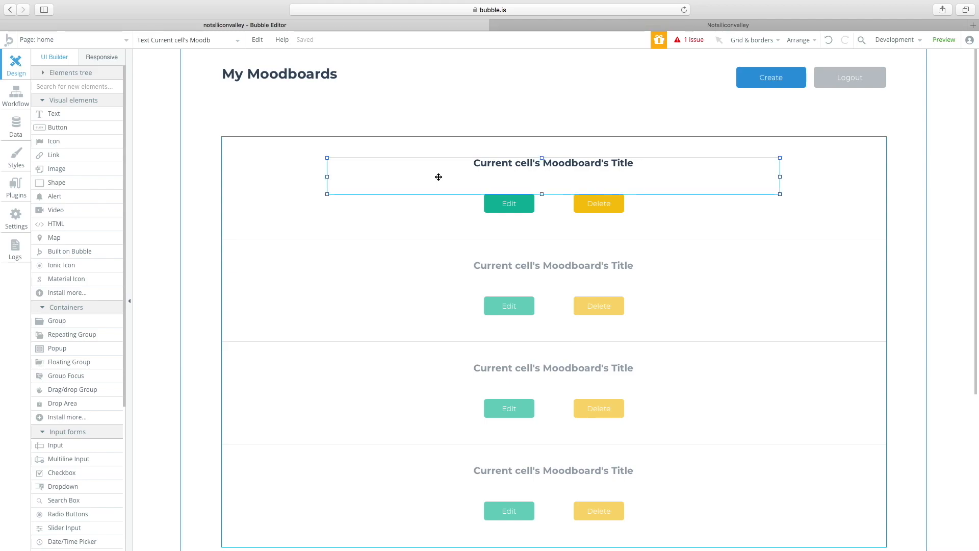
pyautogui.click(539, 88)
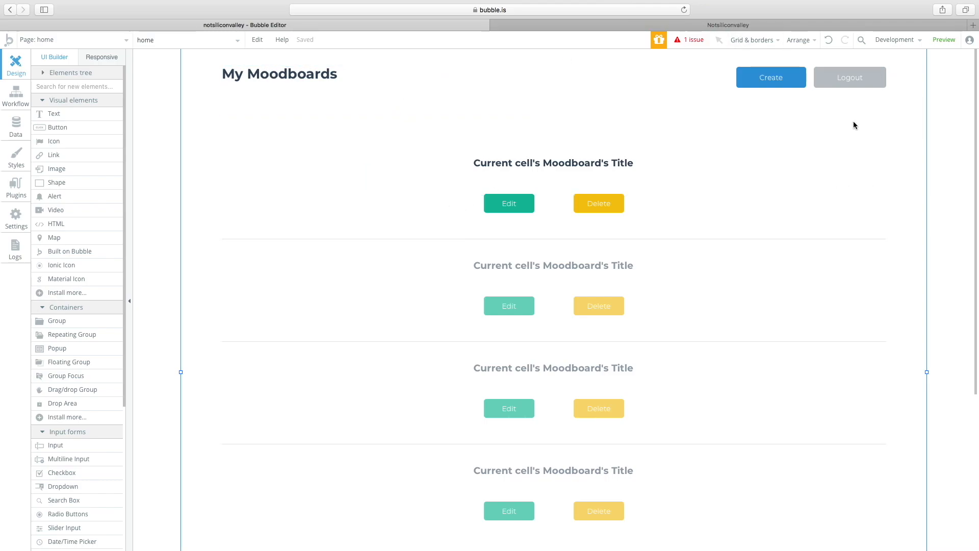
pyautogui.scroll(-2, 861, 107)
pyautogui.scroll(2, 862, 88)
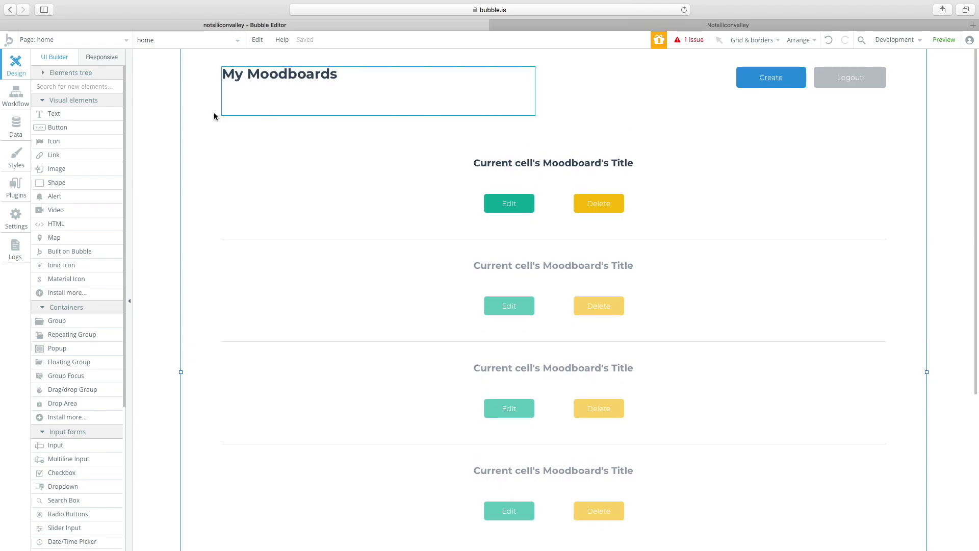
pyautogui.rightClick(11, 132)
# - Open the Data tab and look at the Moodboard type's Title field
pyautogui.click(17, 123)
pyautogui.click(23, 127)
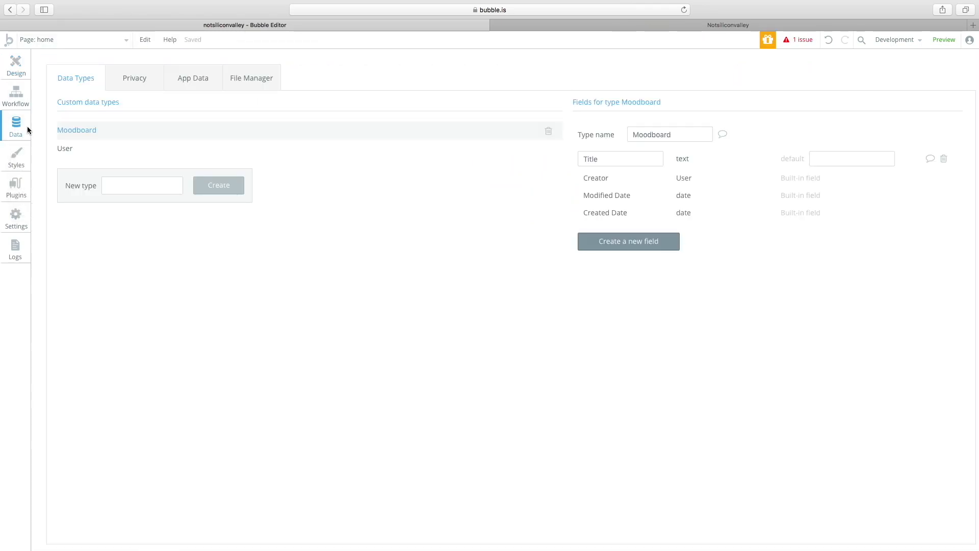
pyautogui.click(111, 187)
pyautogui.doubleClick(618, 157)
# - Start a new Moodboard field, browse the field types, then cancel it
pyautogui.click(673, 243)
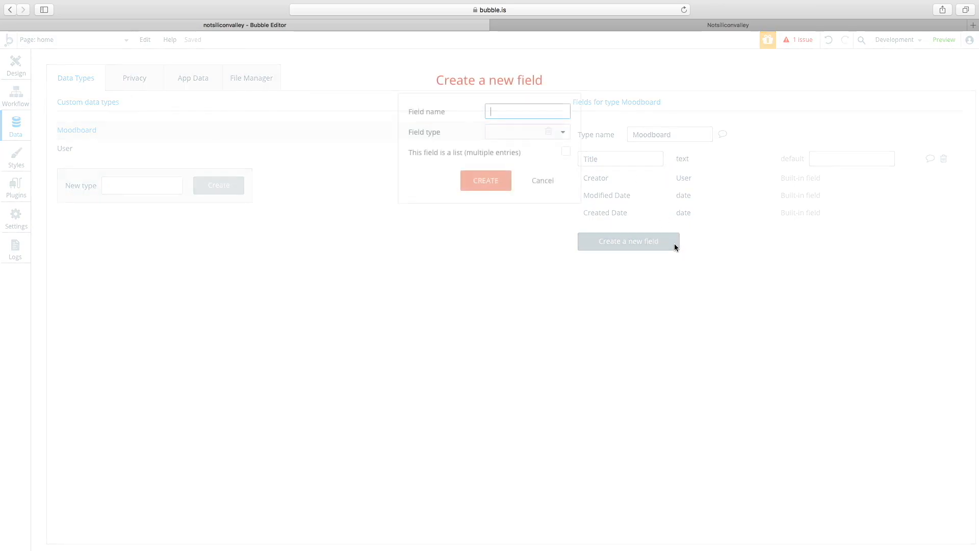
pyautogui.click(530, 133)
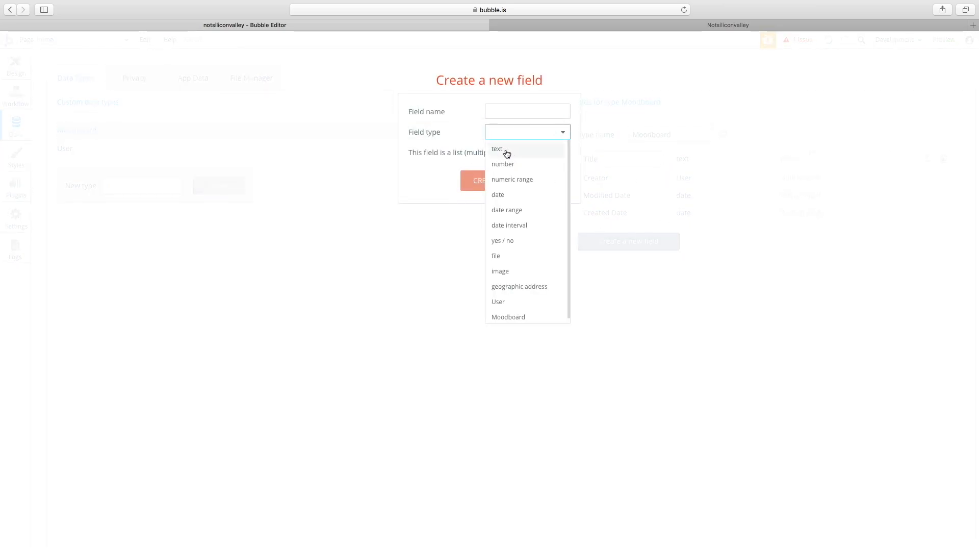
pyautogui.click(467, 140)
pyautogui.click(540, 181)
pyautogui.moveTo(631, 163); pyautogui.dragTo(524, 158)
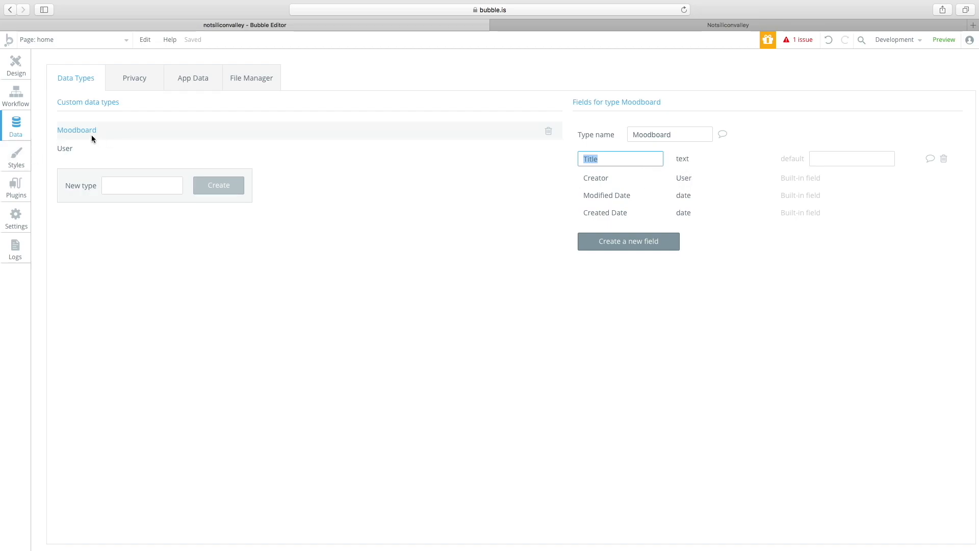
# - Compare the User type's fields with Moodboard's, then go back to Design
pyautogui.click(94, 151)
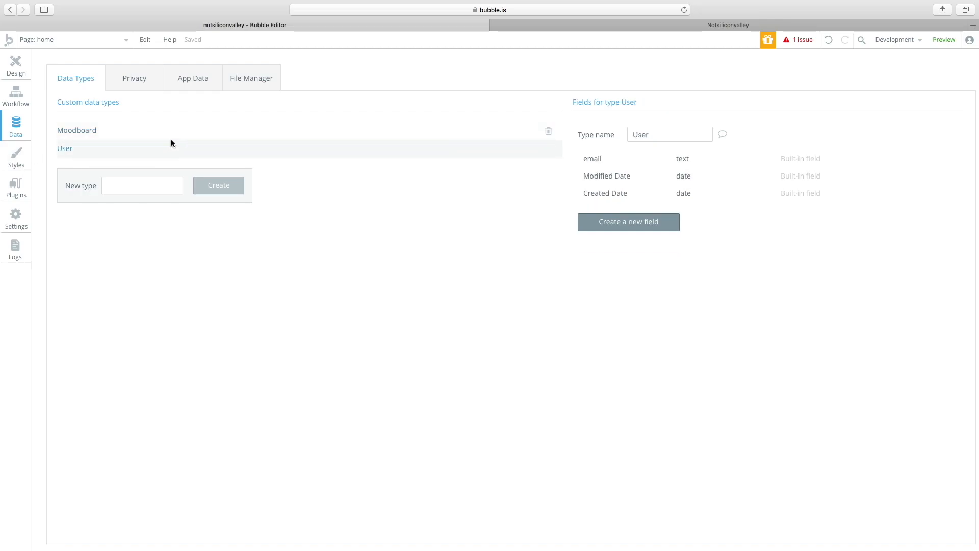
pyautogui.click(114, 130)
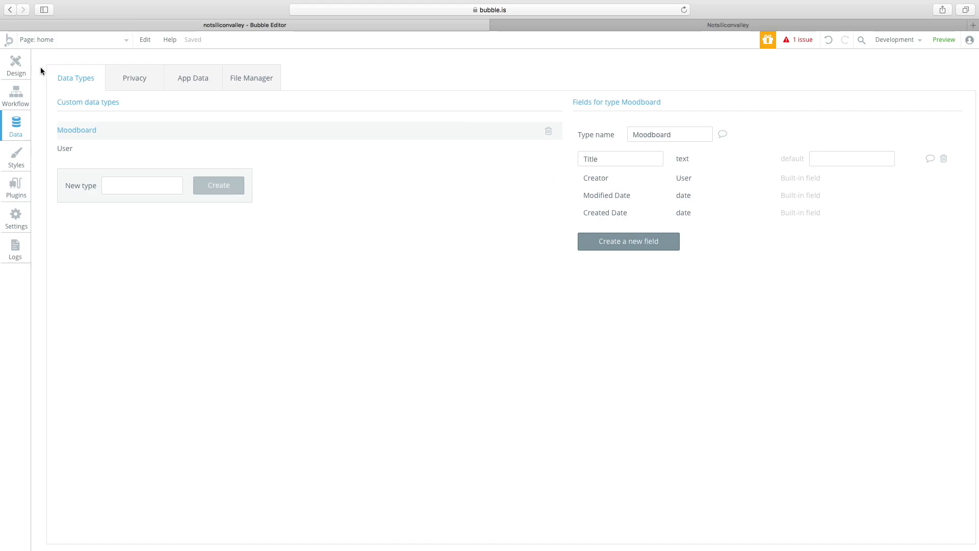
pyautogui.click(16, 65)
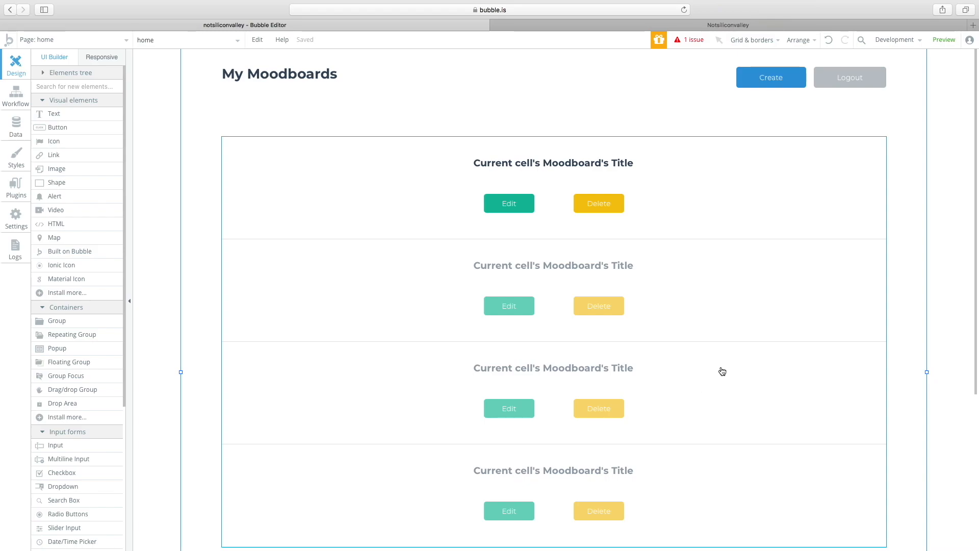
# - Check the repeating group's Moodboard content type and its Search for Moodboards data source
pyautogui.click(676, 348)
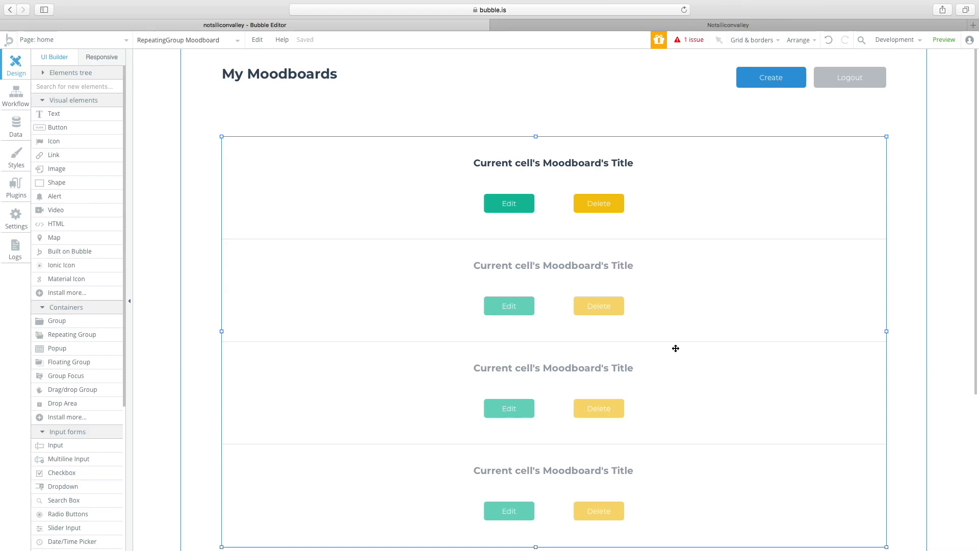
pyautogui.doubleClick(676, 348)
pyautogui.rightClick(760, 105)
pyautogui.click(580, 97)
pyautogui.click(804, 156)
pyautogui.click(791, 164)
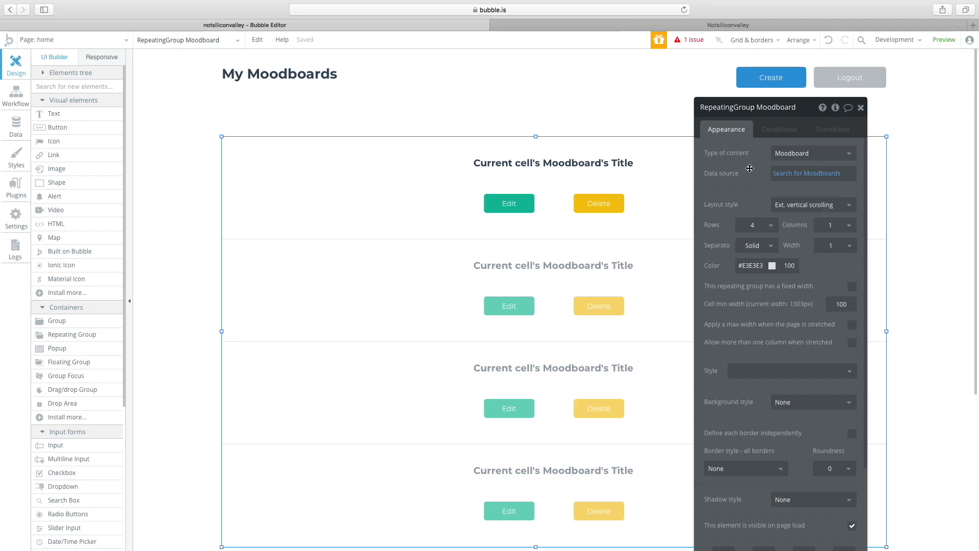
pyautogui.rightClick(790, 176)
pyautogui.click(790, 174)
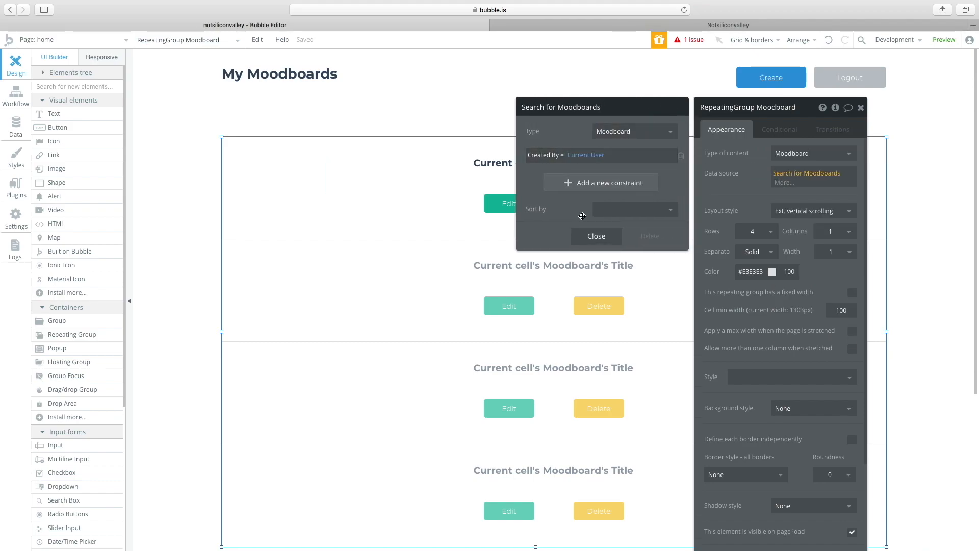
pyautogui.click(594, 236)
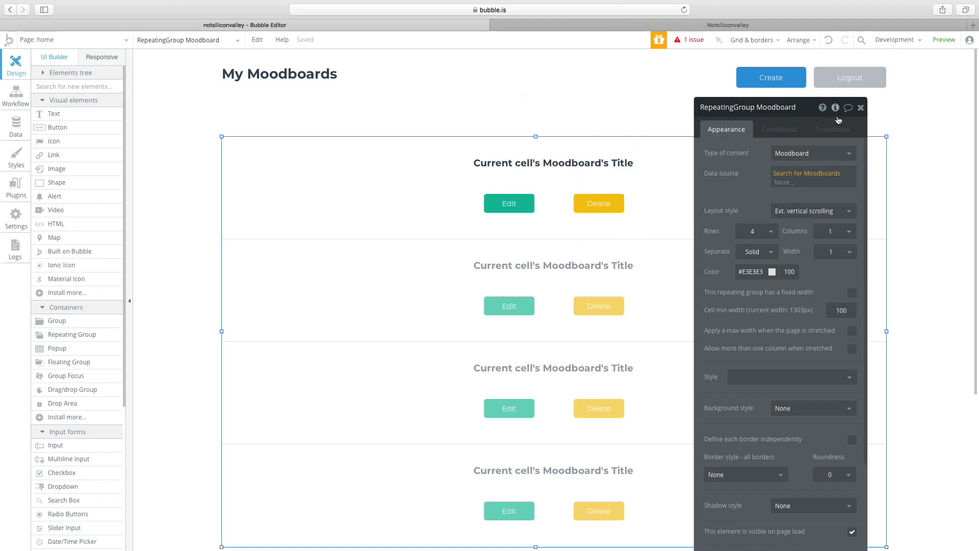
pyautogui.click(662, 131)
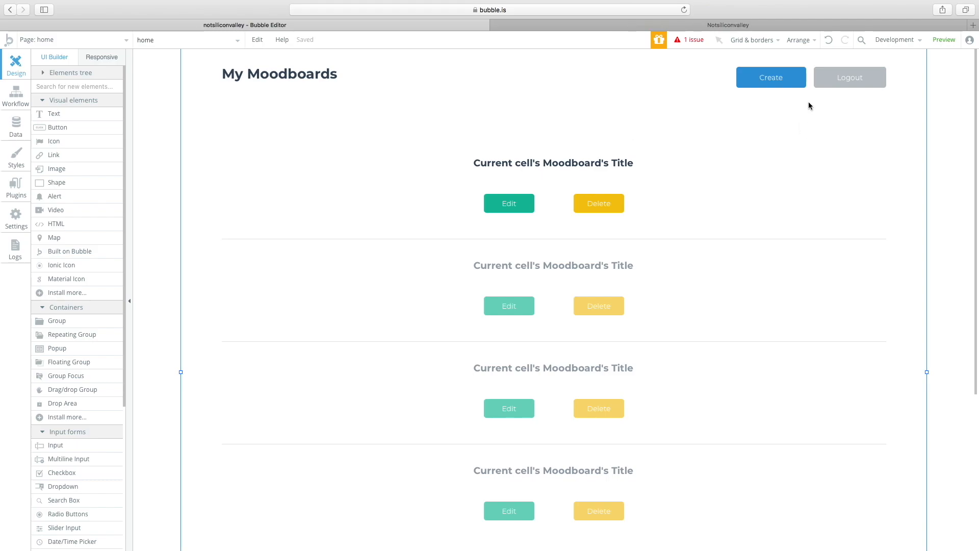
# - Show the Create a new Moodboard popup and select its name input and heading
pyautogui.click(176, 41)
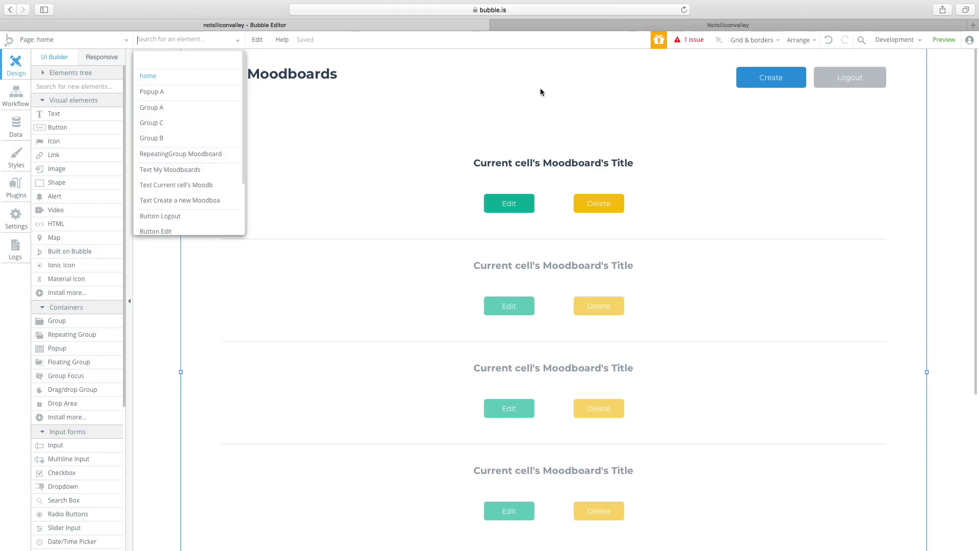
pyautogui.click(398, 89)
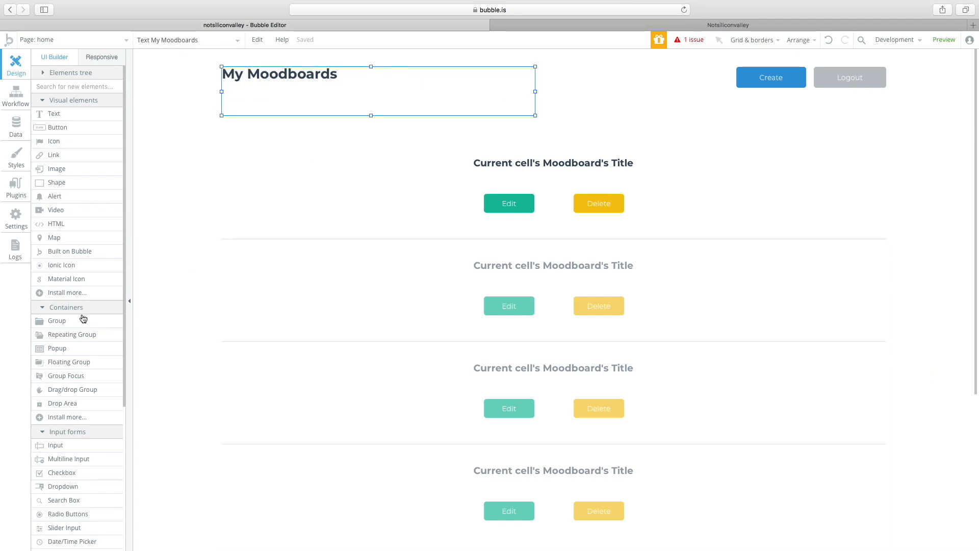
pyautogui.click(207, 40)
pyautogui.click(181, 95)
pyautogui.click(533, 180)
pyautogui.click(538, 147)
# - Change the name input's placeholder to 'Name of the moodboard'
pyautogui.click(491, 185)
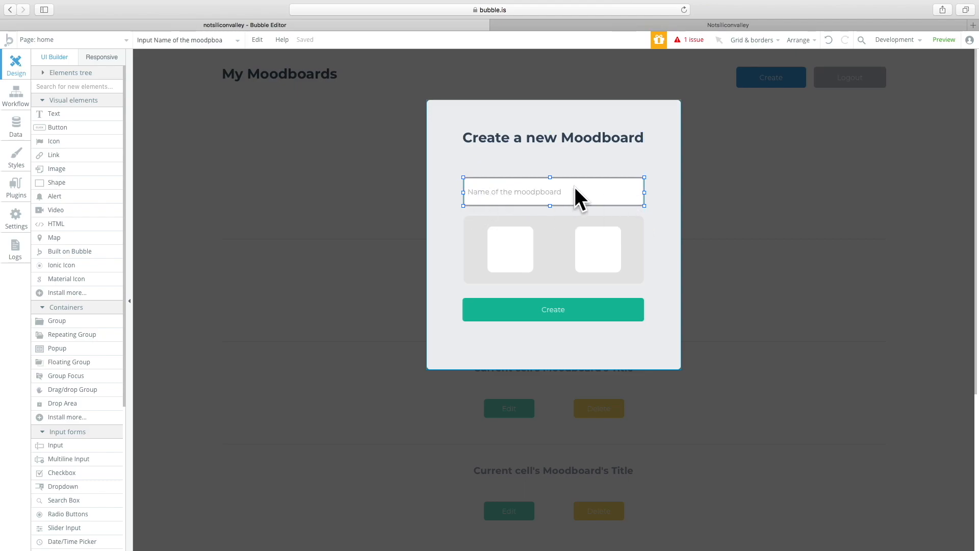
pyautogui.doubleClick(541, 193)
pyautogui.write('Name of the moodpboard')
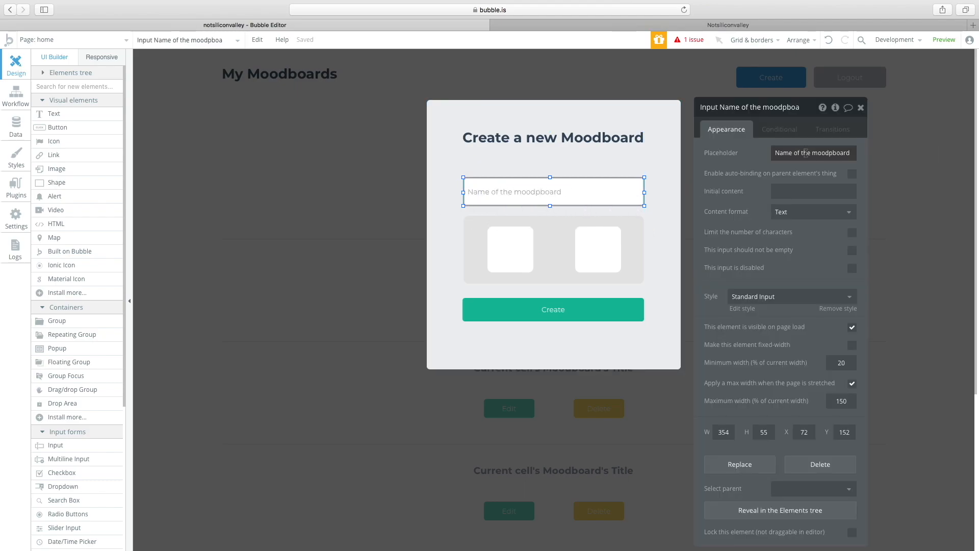
pyautogui.click(831, 154)
pyautogui.press('BackSpace')
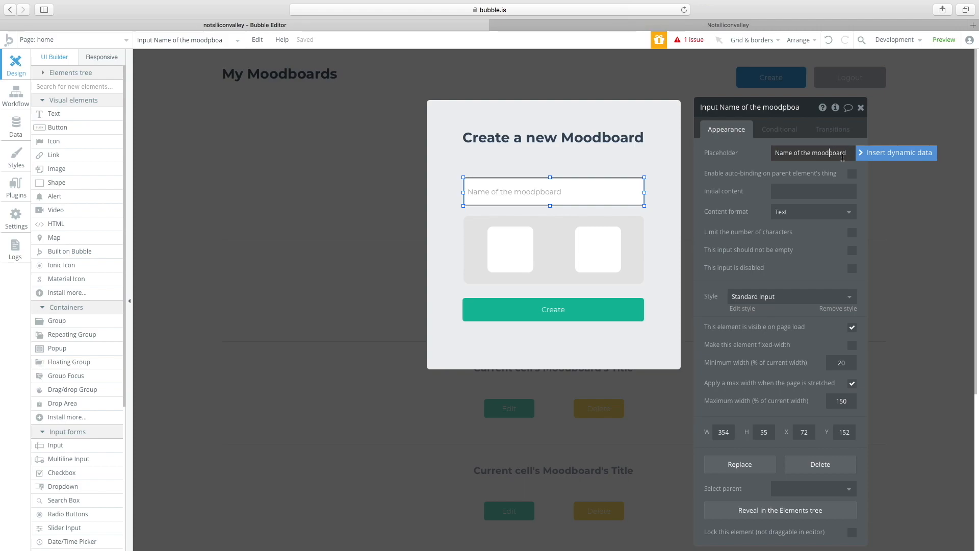
# - Inspect Group A, Popup A, the heading, the name input and the Create button
pyautogui.click(556, 256)
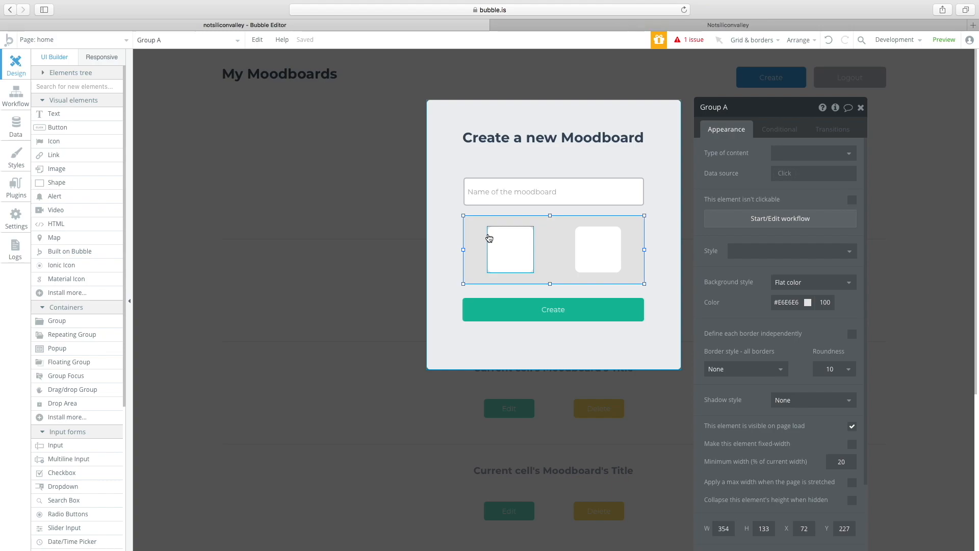
pyautogui.click(452, 236)
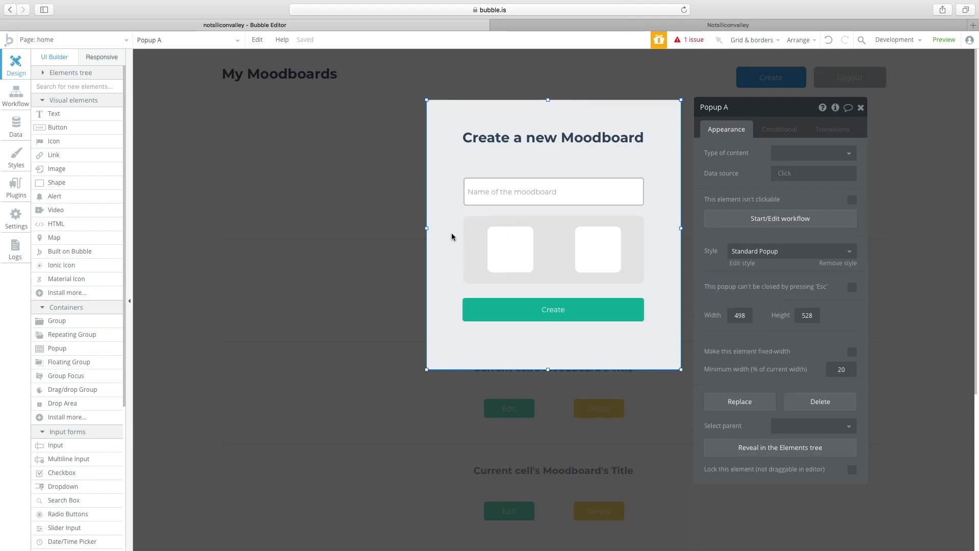
pyautogui.click(475, 264)
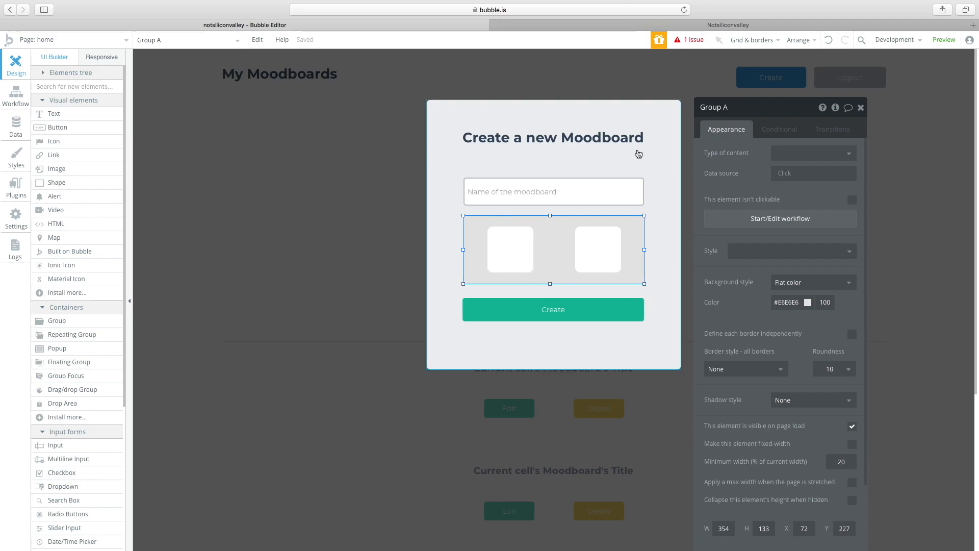
pyautogui.click(497, 147)
pyautogui.click(500, 188)
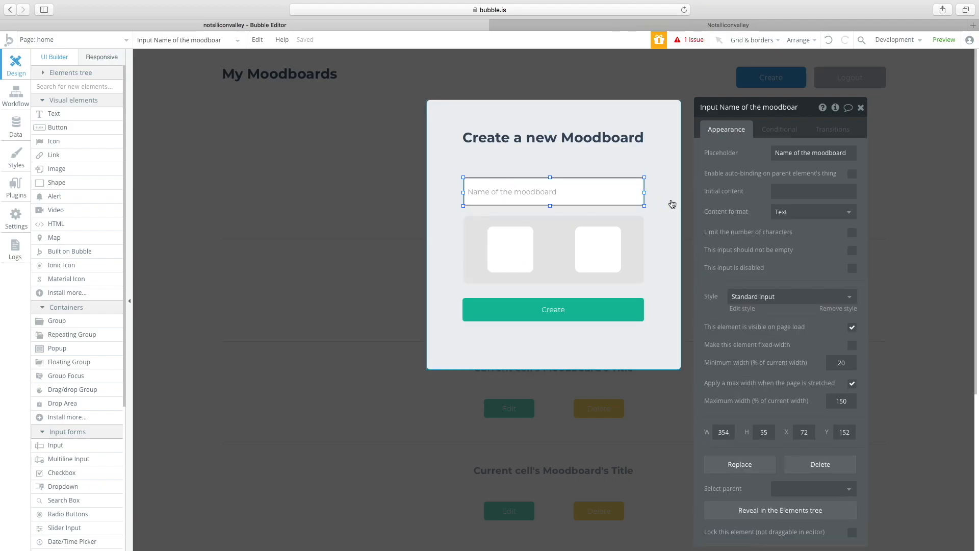
pyautogui.click(525, 308)
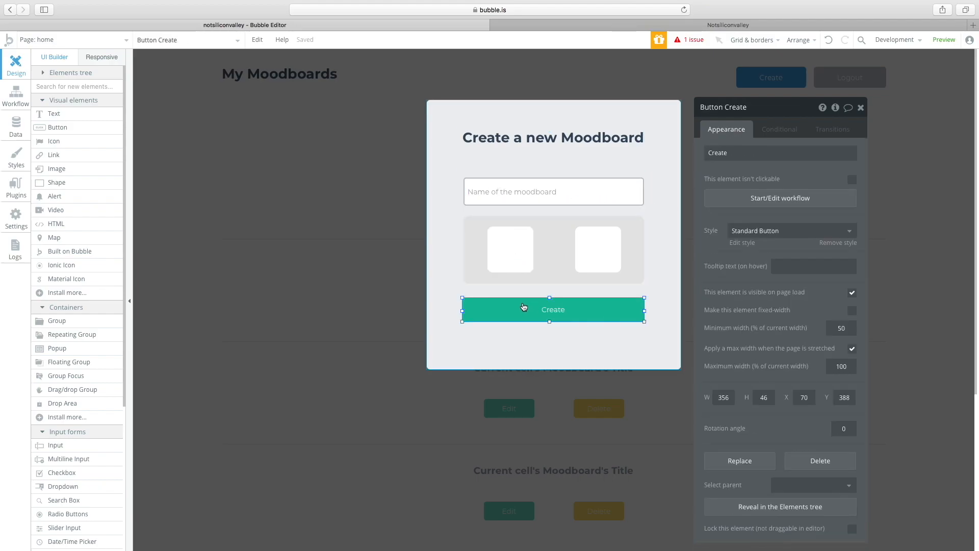
# - Review the Create button's workflow: its create-moodboard step and hide-popup step
pyautogui.click(721, 196)
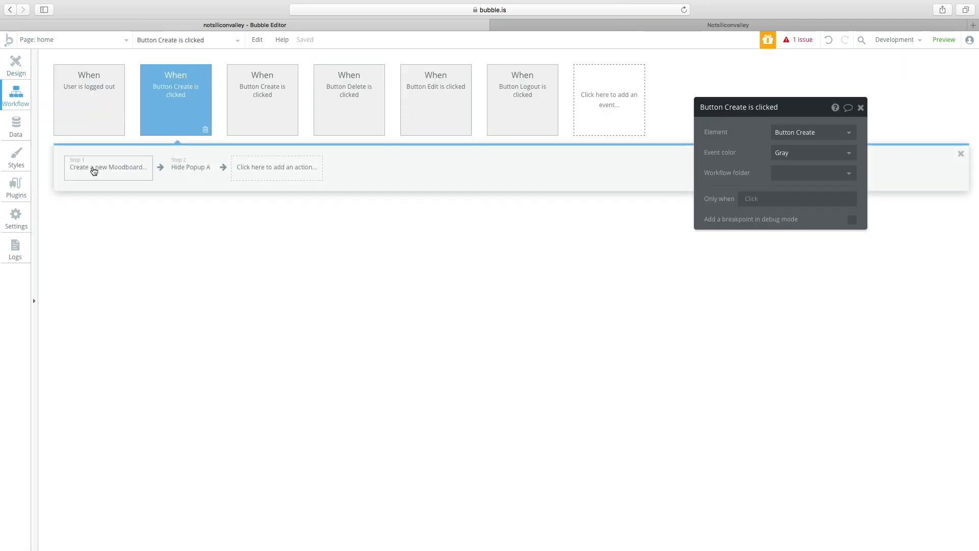
pyautogui.moveTo(712, 111); pyautogui.dragTo(718, 124)
pyautogui.click(87, 167)
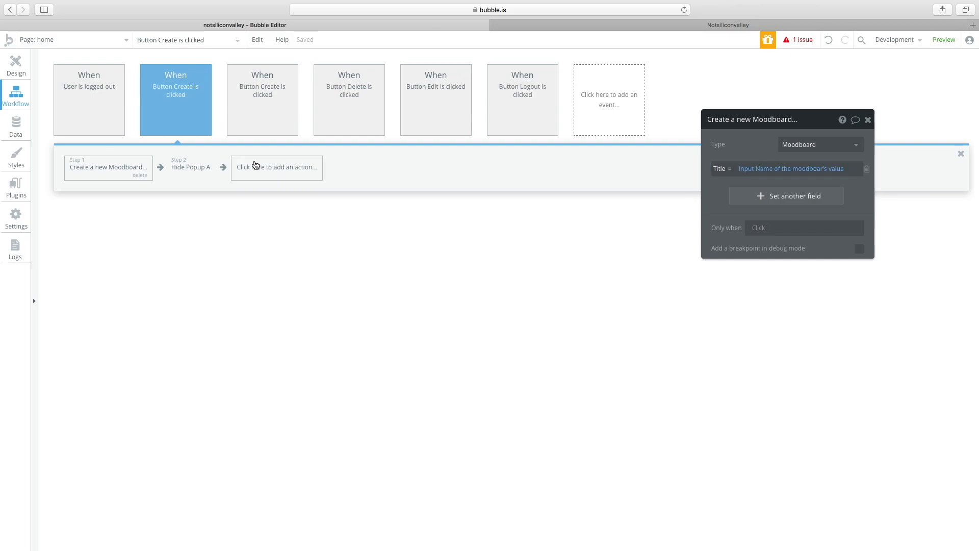
pyautogui.click(205, 168)
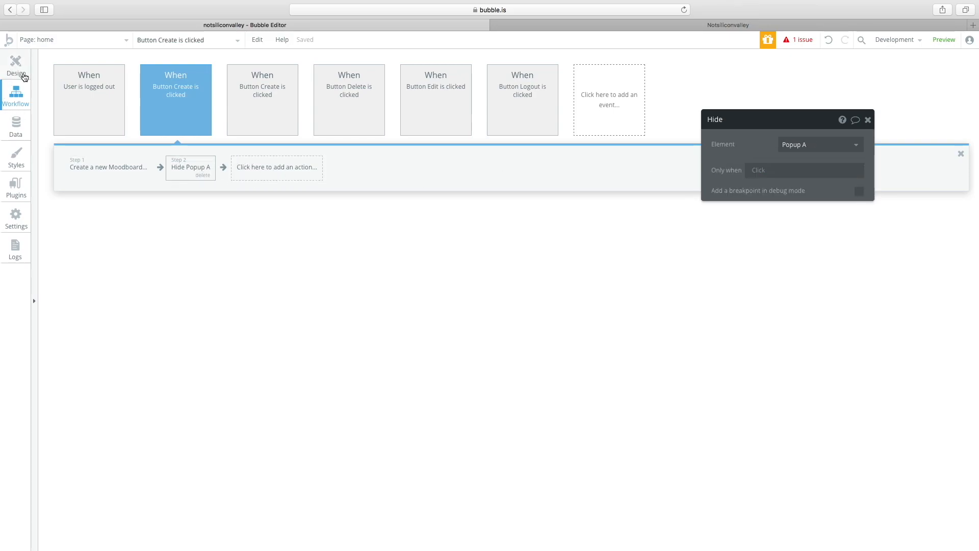
pyautogui.click(15, 66)
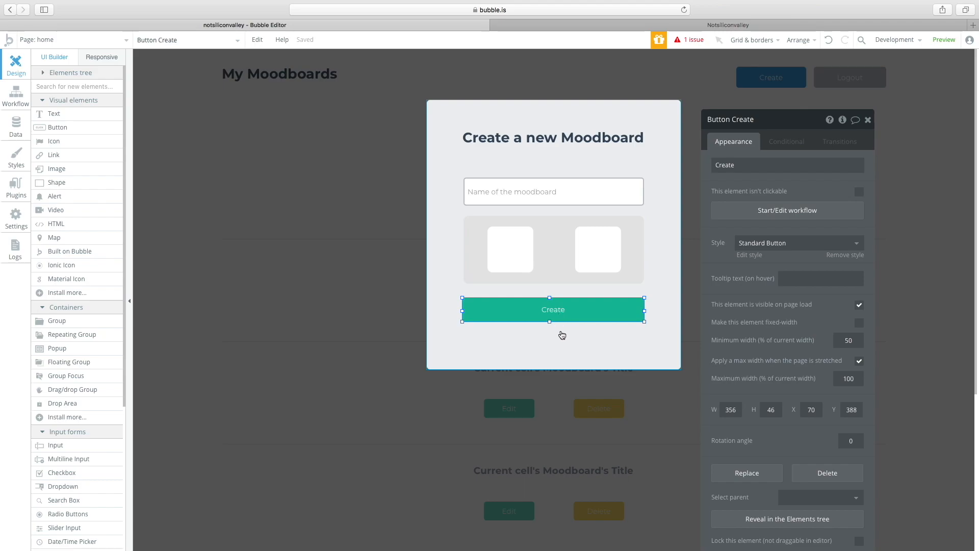
# - Hide Popup A by reselecting the home page, then select the moodboards repeating group
pyautogui.click(554, 346)
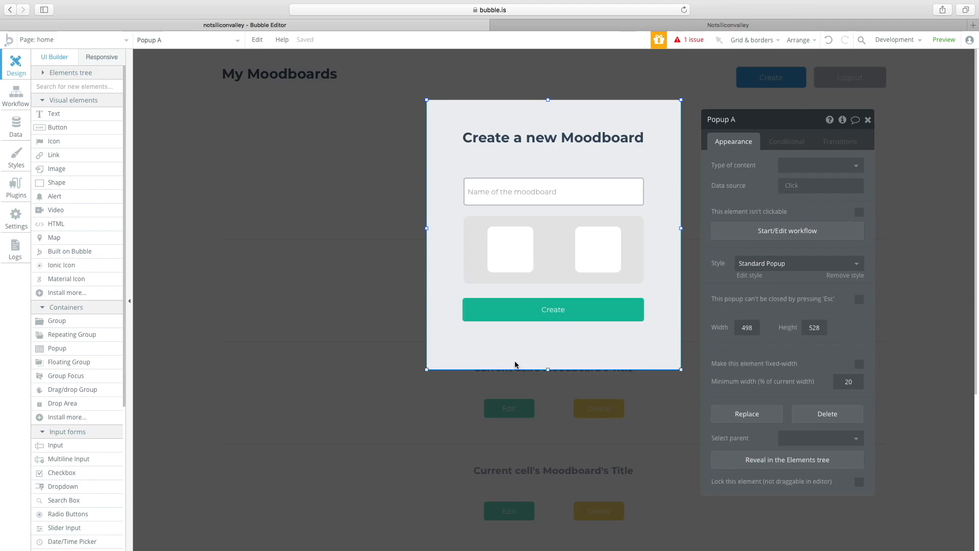
pyautogui.rightClick(103, 49)
pyautogui.click(79, 44)
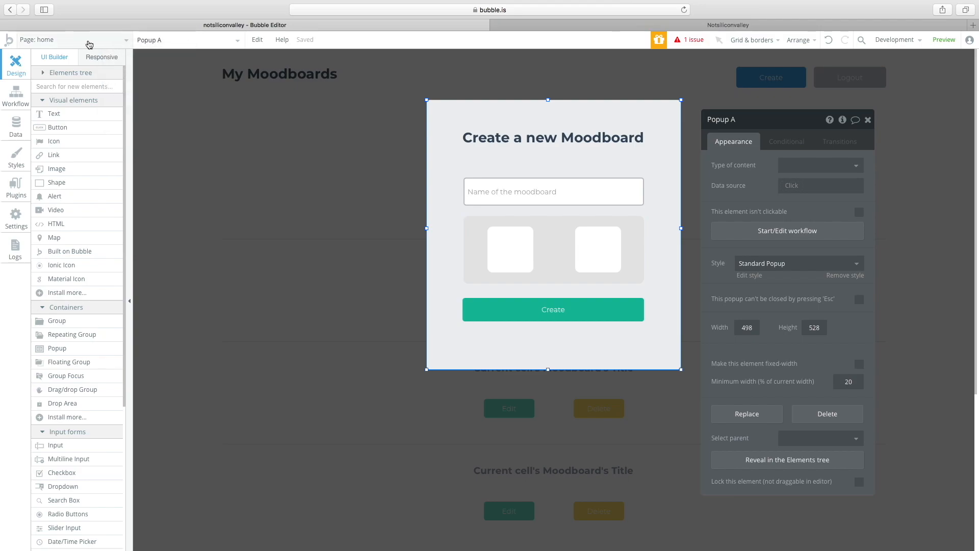
pyautogui.click(89, 44)
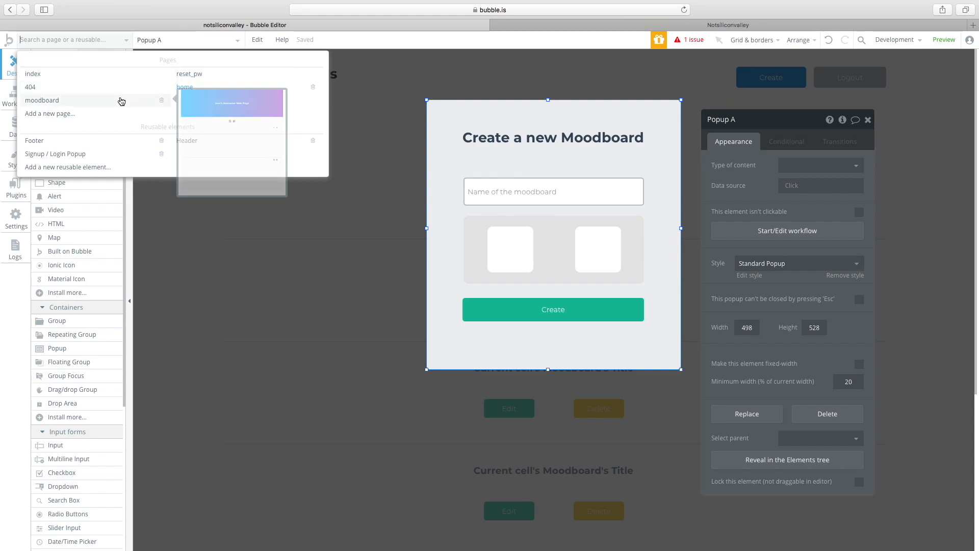
pyautogui.rightClick(360, 316)
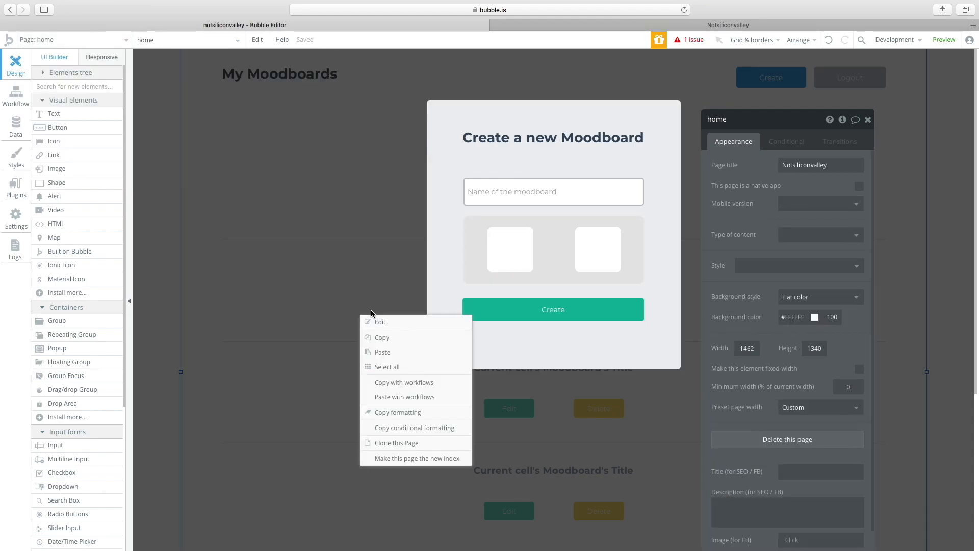
pyautogui.click(362, 312)
pyautogui.click(672, 263)
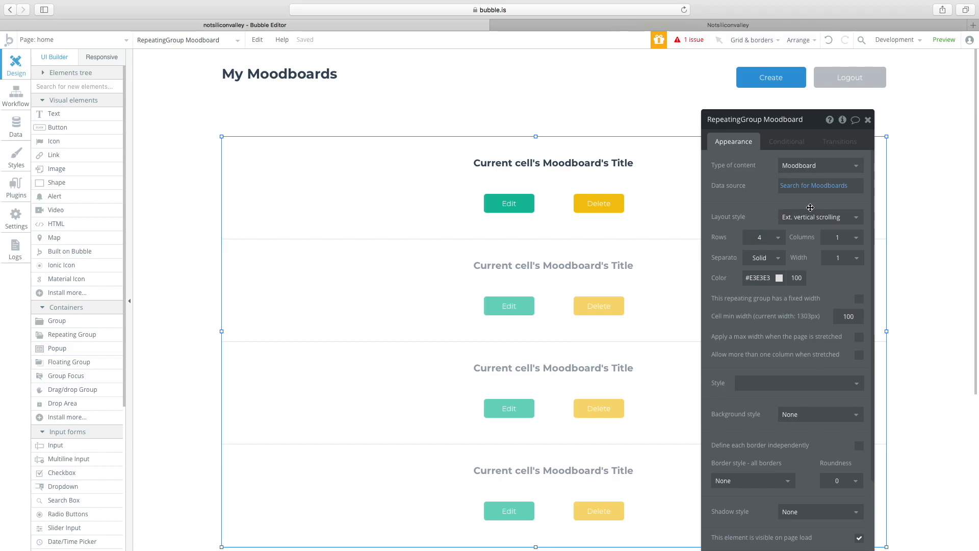
pyautogui.click(665, 181)
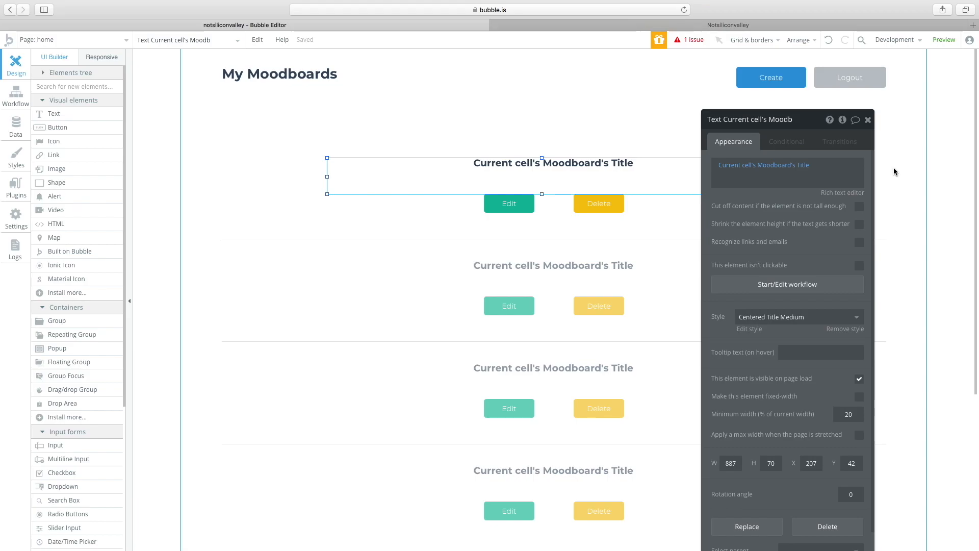
pyautogui.click(597, 208)
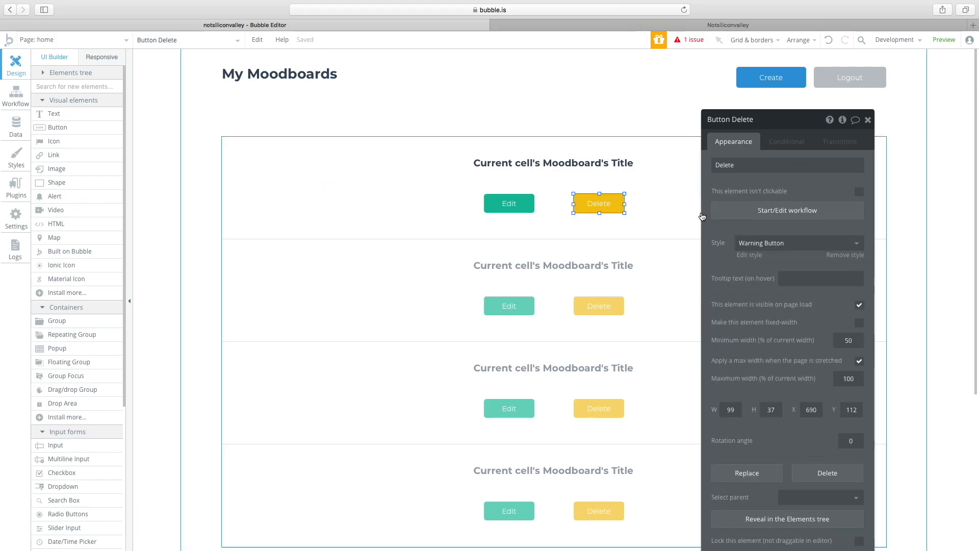
pyautogui.click(759, 214)
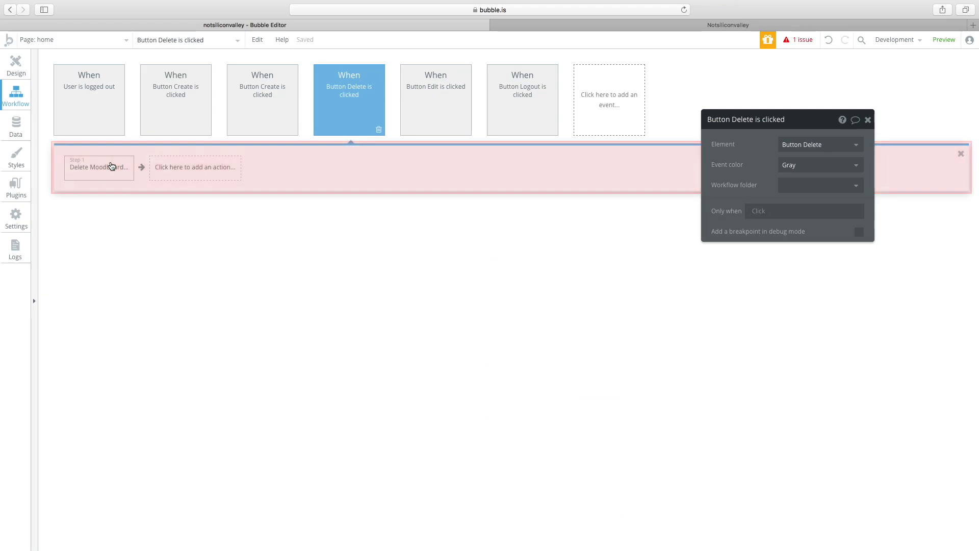
pyautogui.rightClick(28, 74)
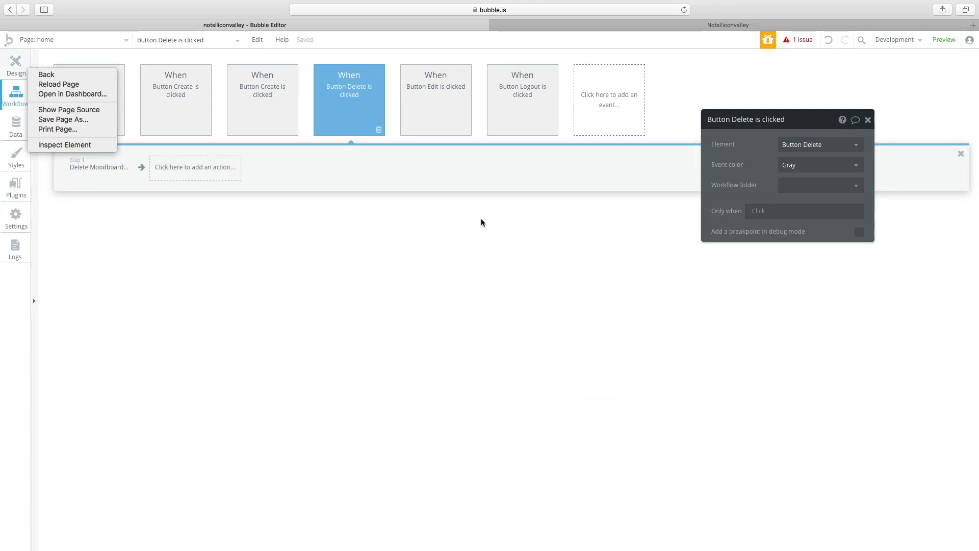
pyautogui.click(21, 66)
pyautogui.click(13, 68)
pyautogui.click(490, 208)
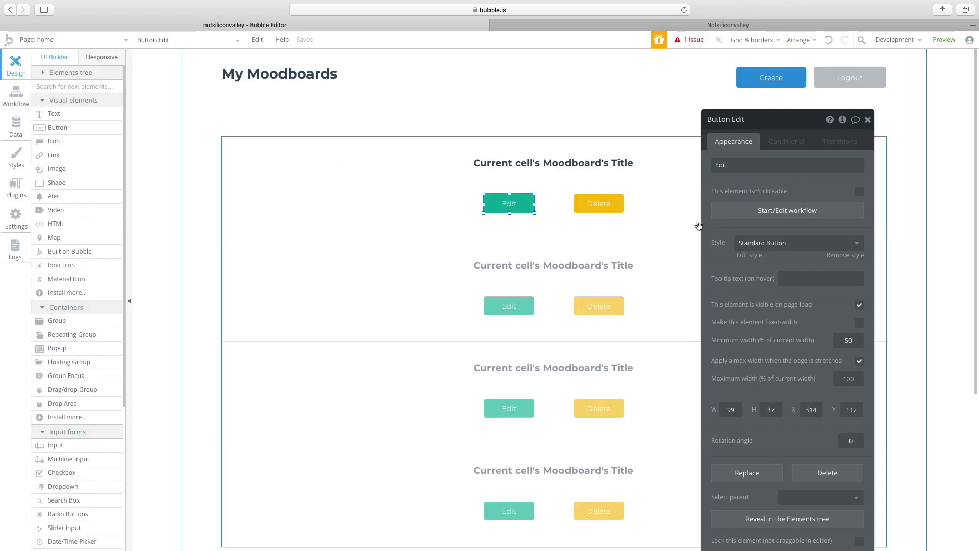
# - Check the Edit button's Go to page moodboard step, then set the moodboard page's content type to Moodboard
pyautogui.click(747, 209)
pyautogui.click(87, 176)
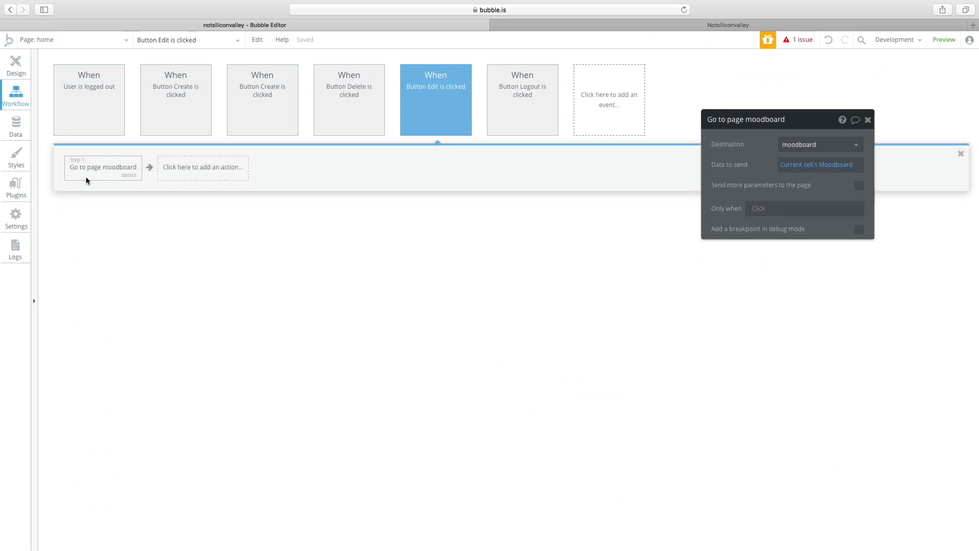
pyautogui.click(76, 39)
pyautogui.click(67, 99)
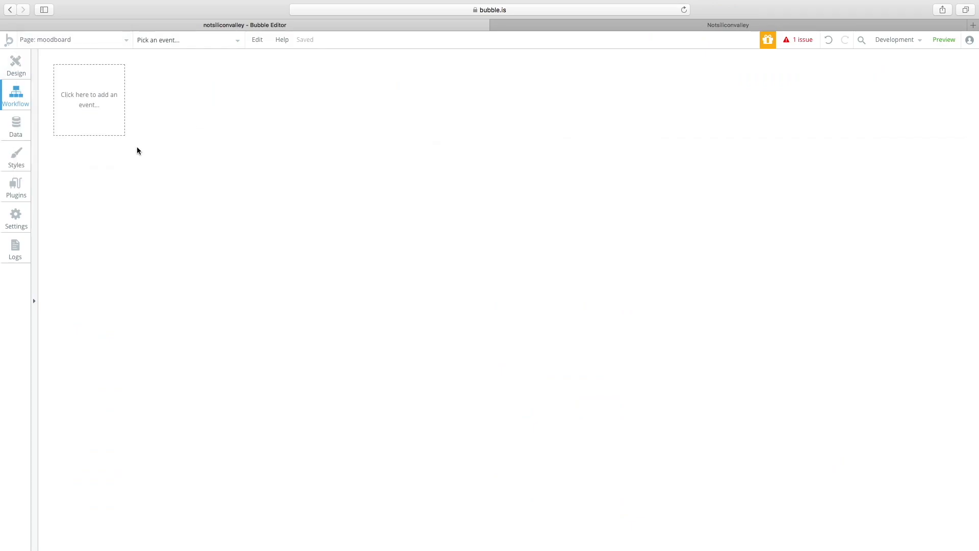
pyautogui.click(15, 64)
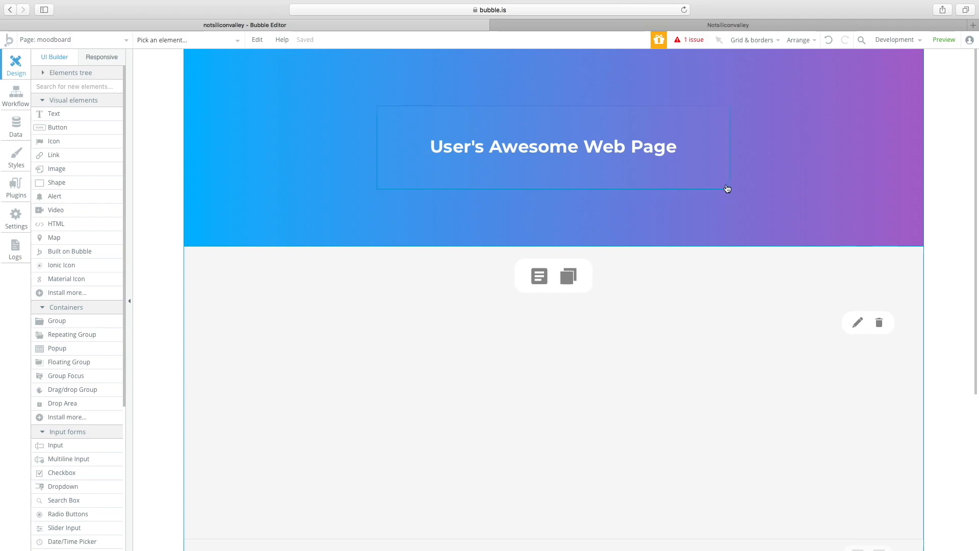
pyautogui.click(796, 236)
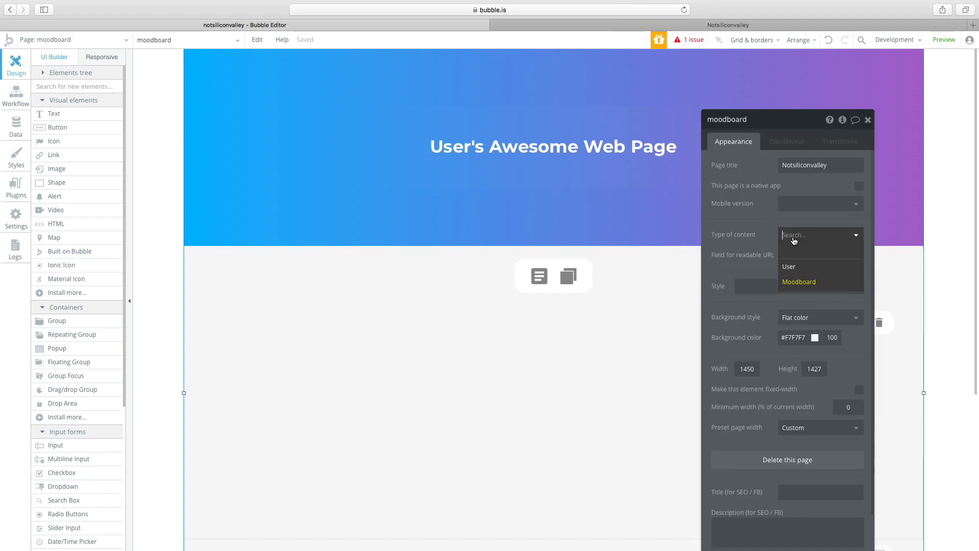
pyautogui.click(799, 281)
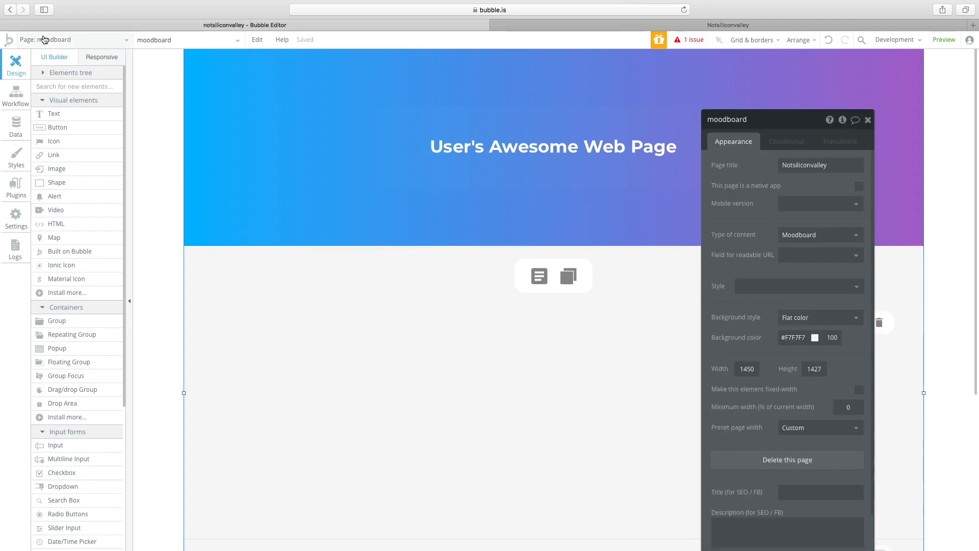
# - Back on the home page, review the first cell's Edit button workflow
pyautogui.click(66, 40)
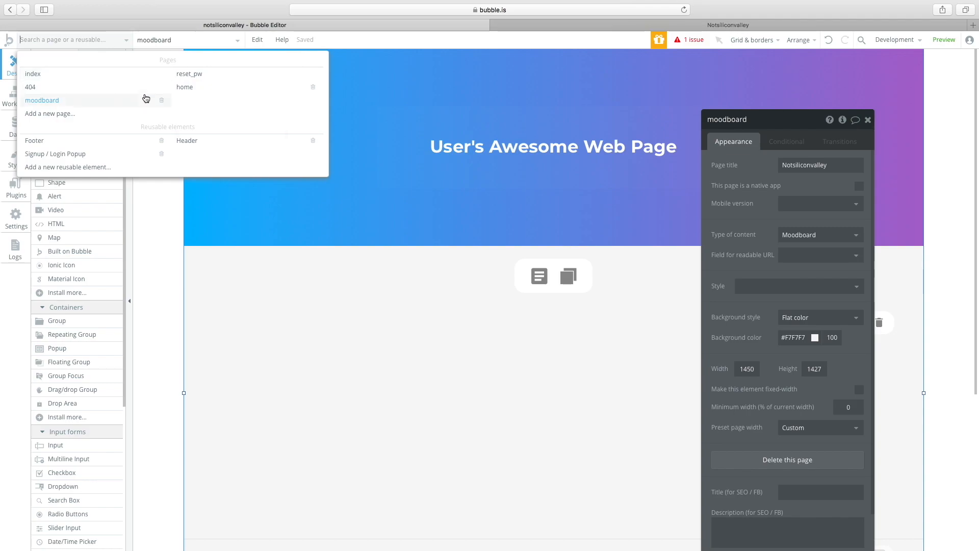
pyautogui.click(203, 90)
pyautogui.click(510, 204)
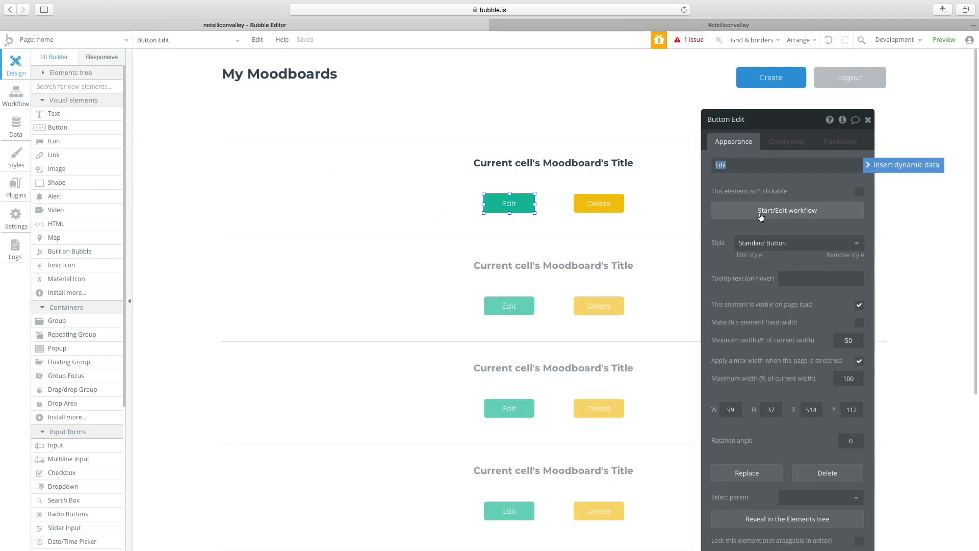
pyautogui.click(787, 210)
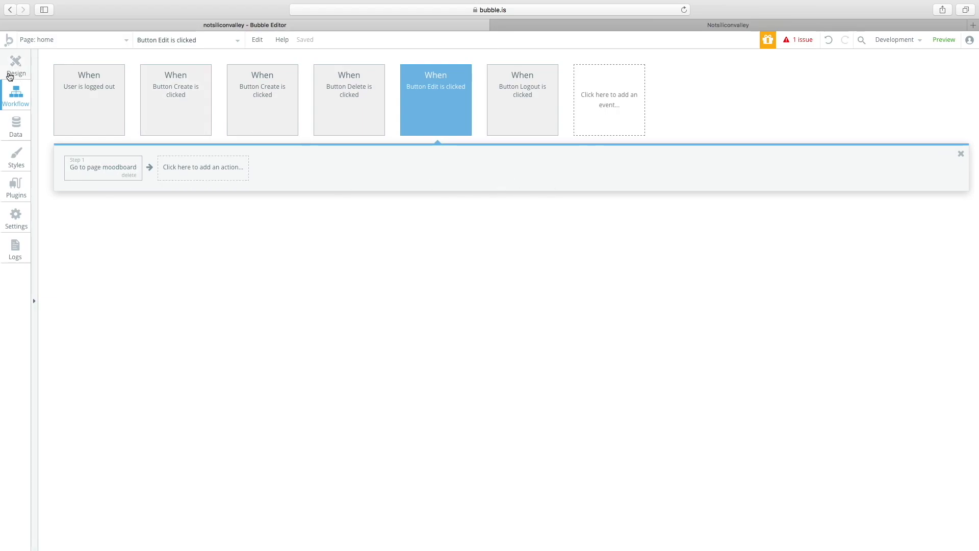
pyautogui.click(15, 67)
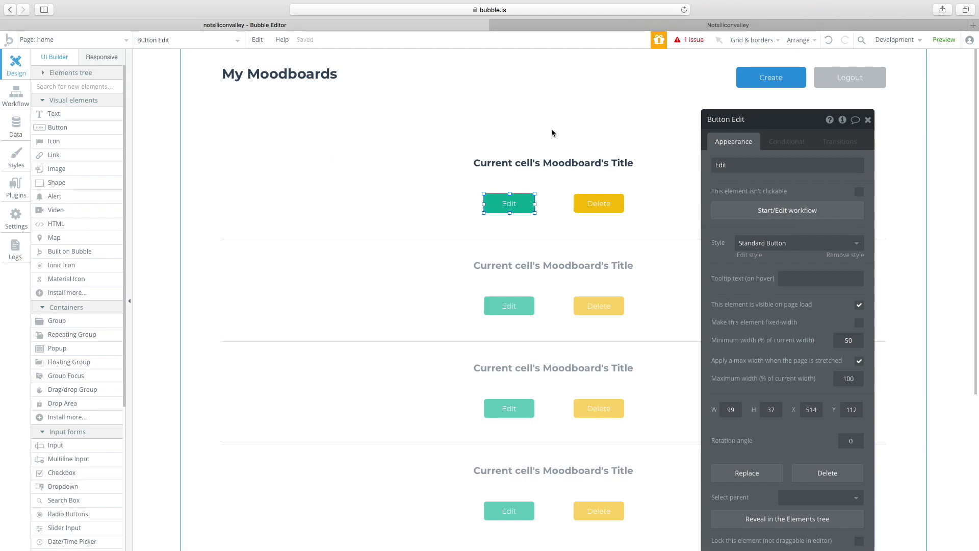
# - Open the moodboard page's settings and select its gradient header group
pyautogui.click(595, 109)
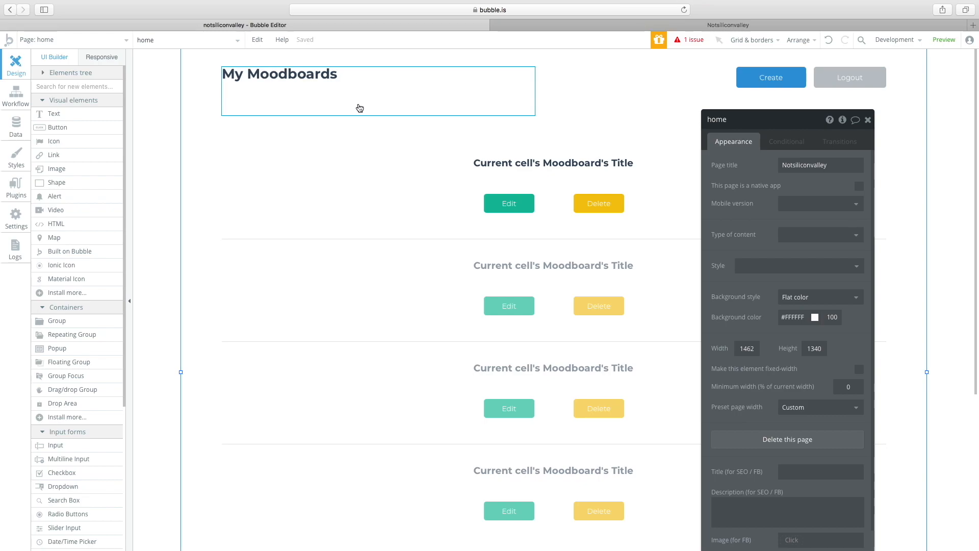
pyautogui.click(98, 46)
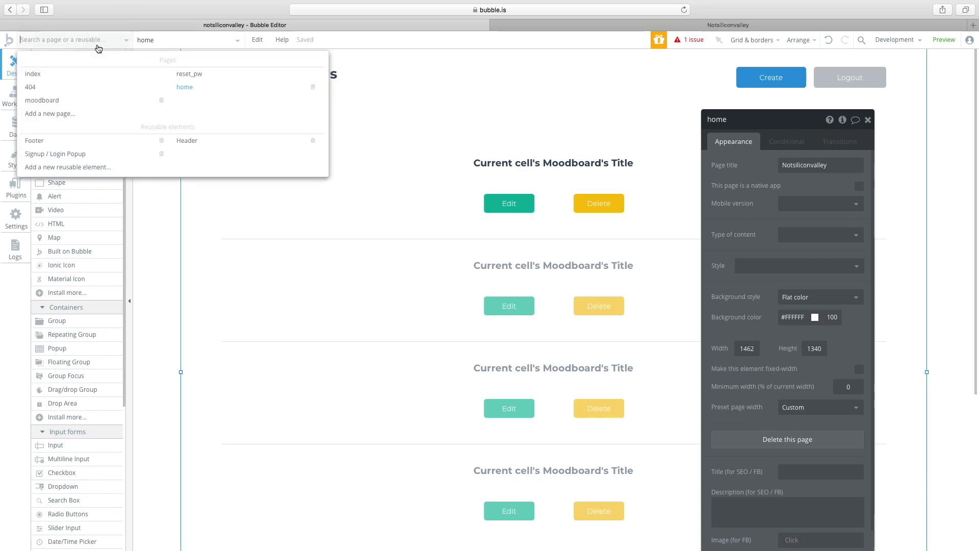
pyautogui.moveTo(95, 107)
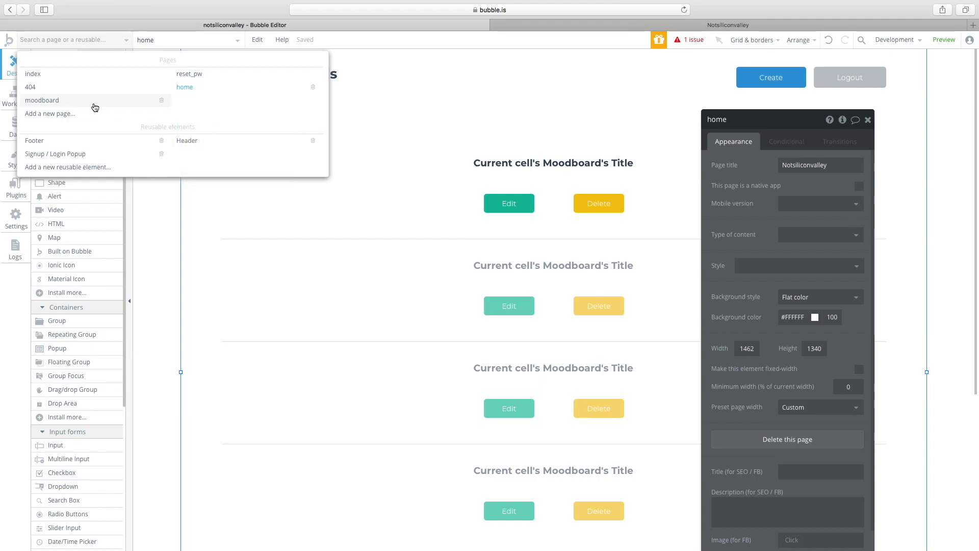
pyautogui.click(95, 105)
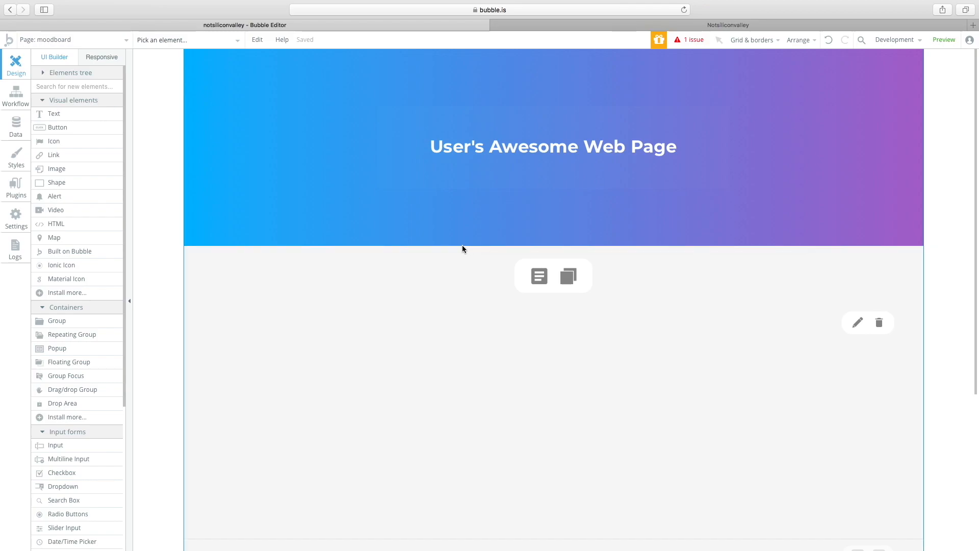
pyautogui.doubleClick(422, 272)
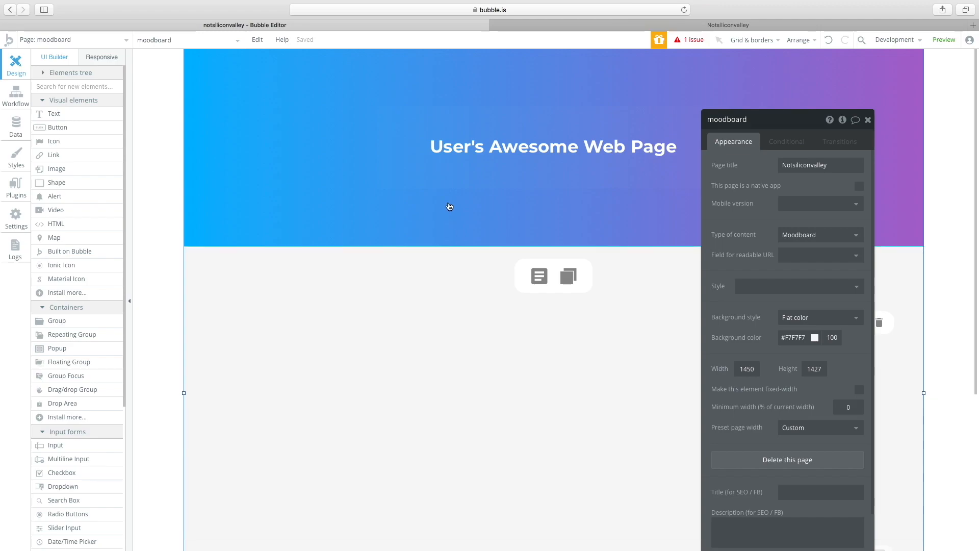
pyautogui.click(553, 236)
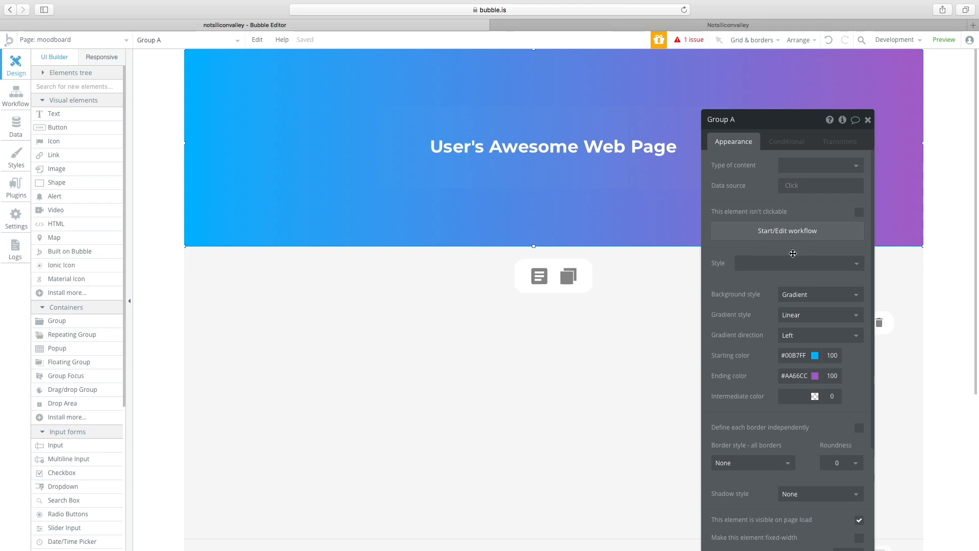
pyautogui.moveTo(775, 122); pyautogui.dragTo(139, 80)
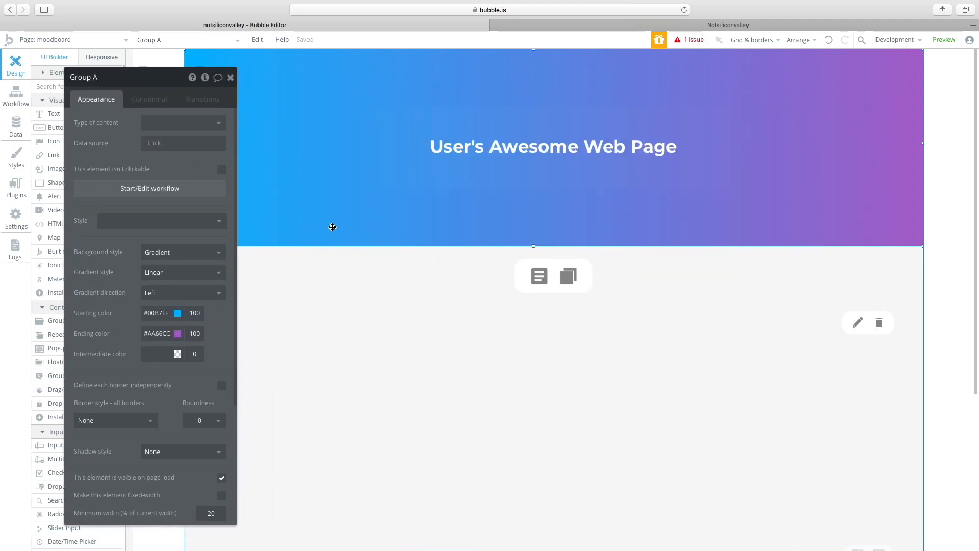
# - Inspect the floating icon group and the 'User's Awesome Web Page' title text
pyautogui.rightClick(445, 141)
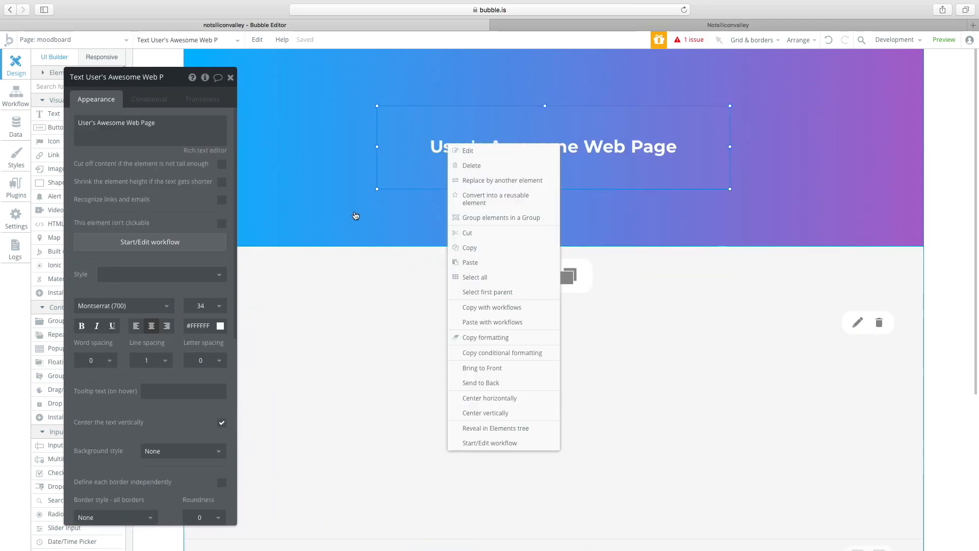
pyautogui.rightClick(326, 268)
pyautogui.click(342, 255)
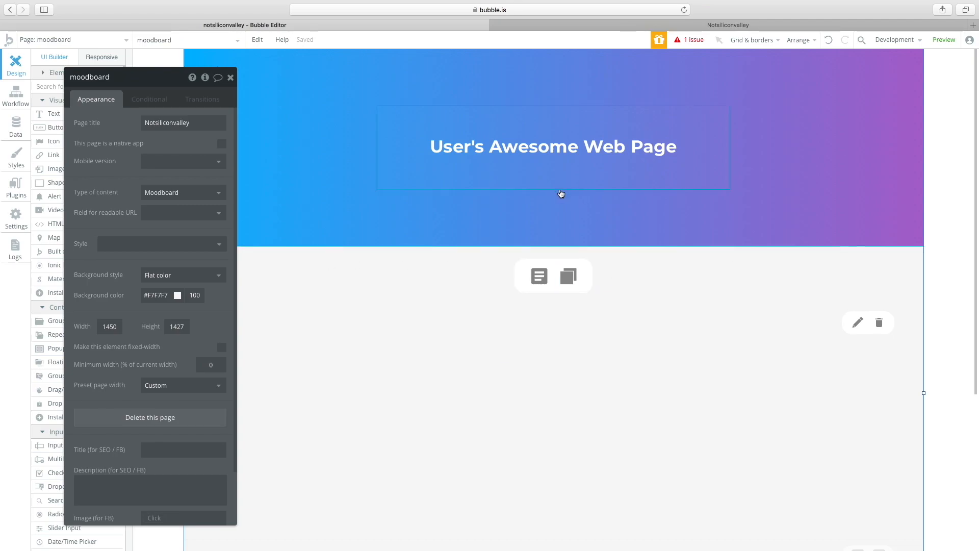
pyautogui.click(548, 277)
pyautogui.click(642, 278)
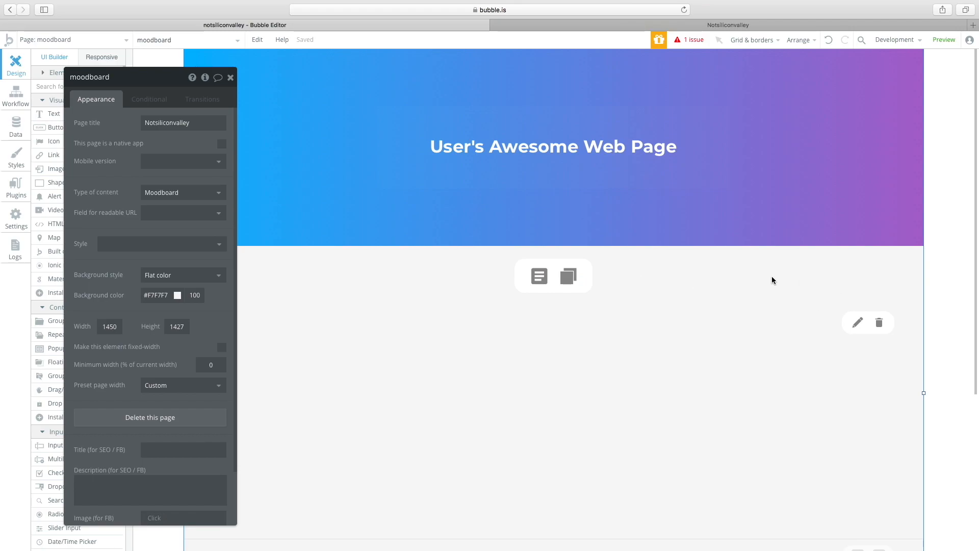
pyautogui.click(695, 225)
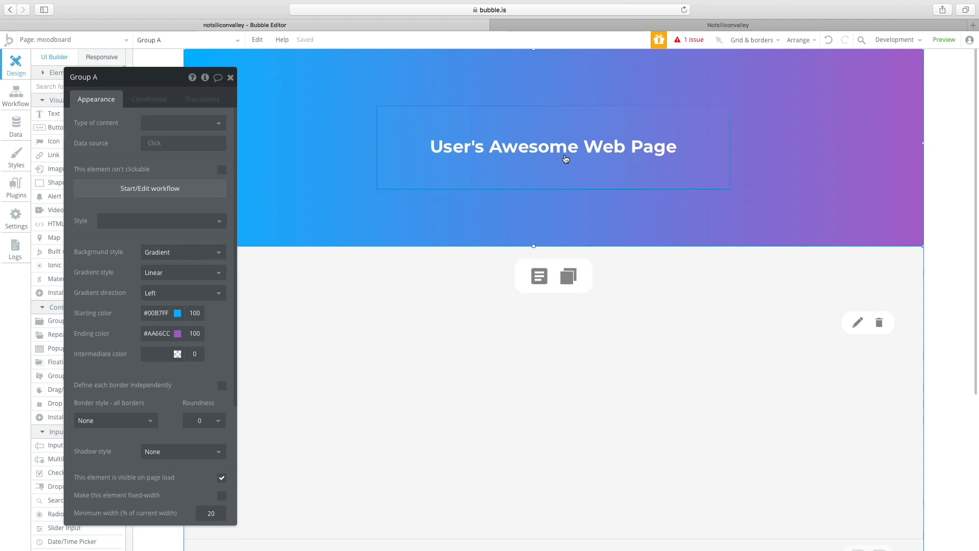
pyautogui.click(523, 164)
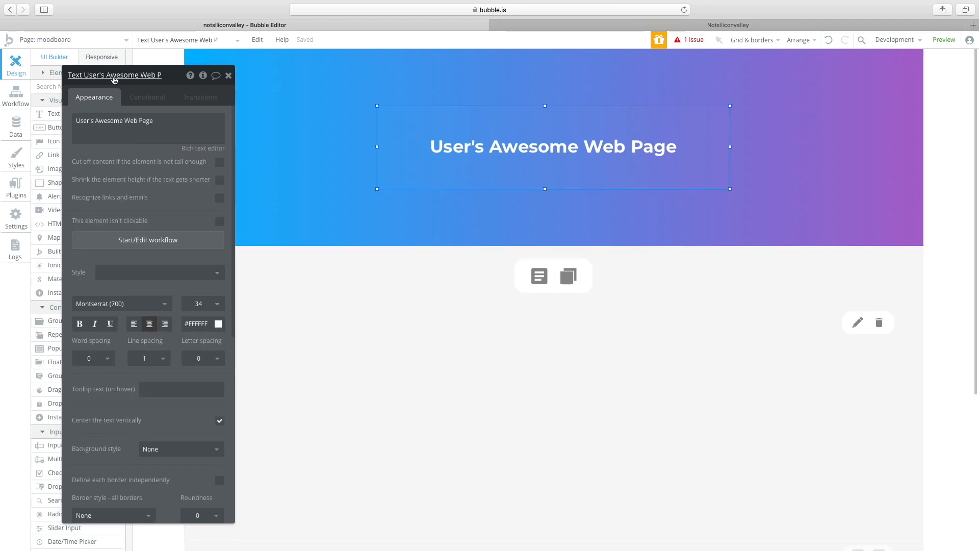
pyautogui.moveTo(105, 72); pyautogui.dragTo(78, 59)
pyautogui.click(76, 40)
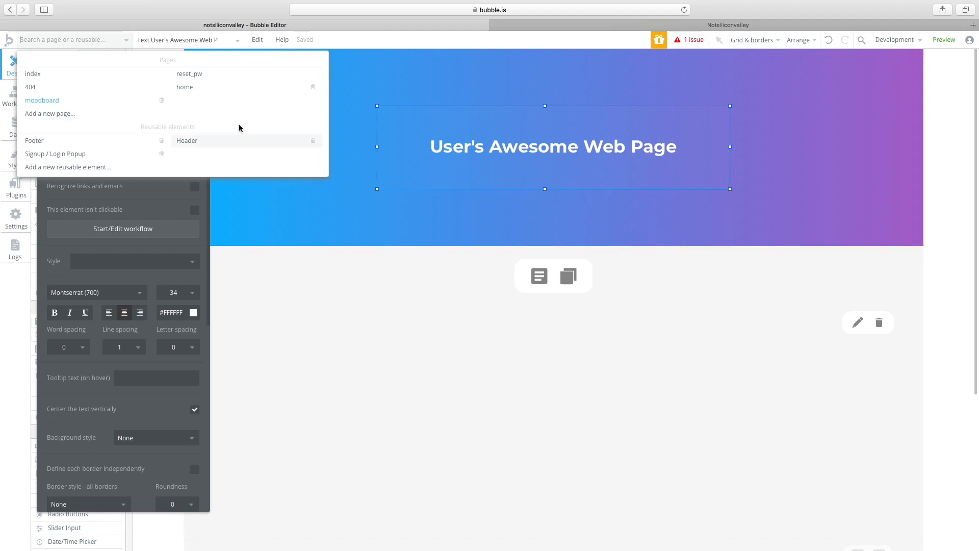
pyautogui.click(187, 89)
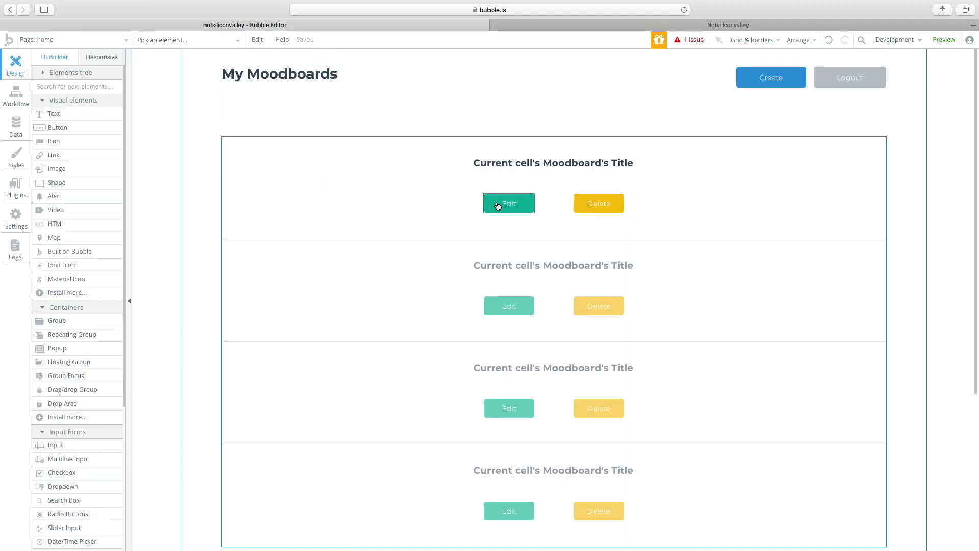
pyautogui.doubleClick(448, 166)
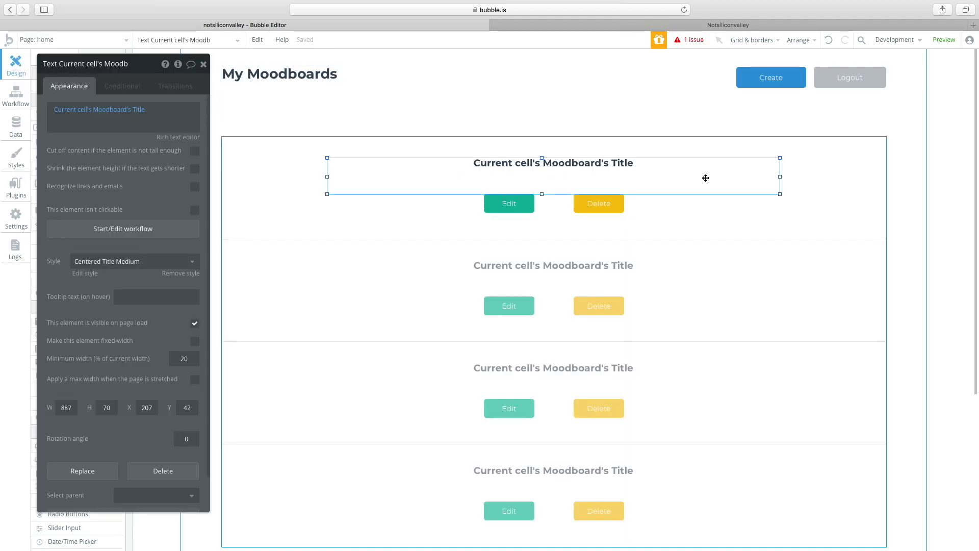
pyautogui.click(71, 40)
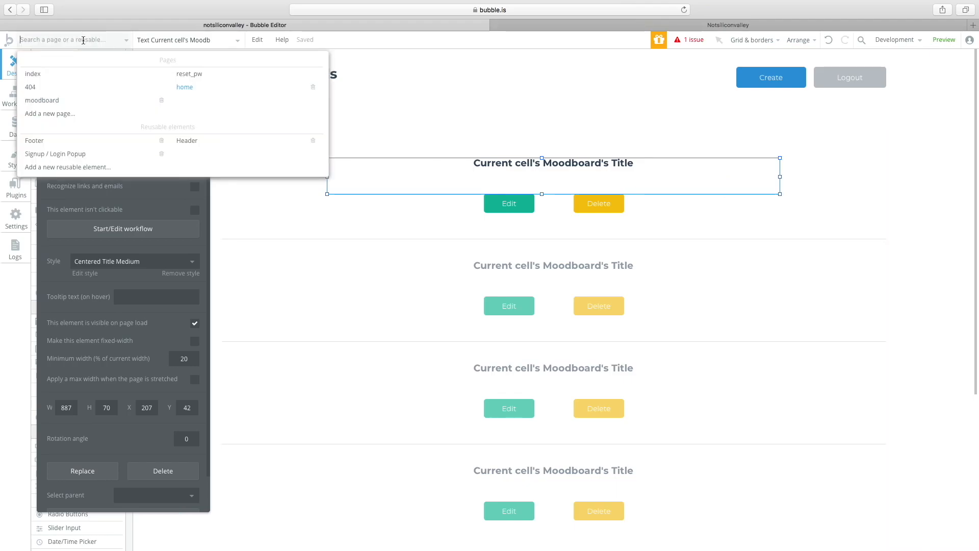
pyautogui.click(99, 100)
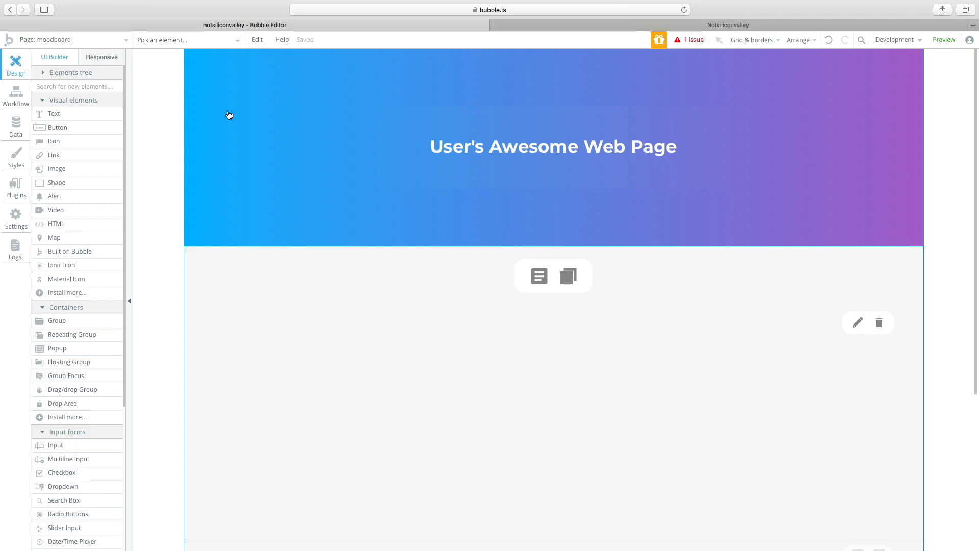
pyautogui.doubleClick(374, 289)
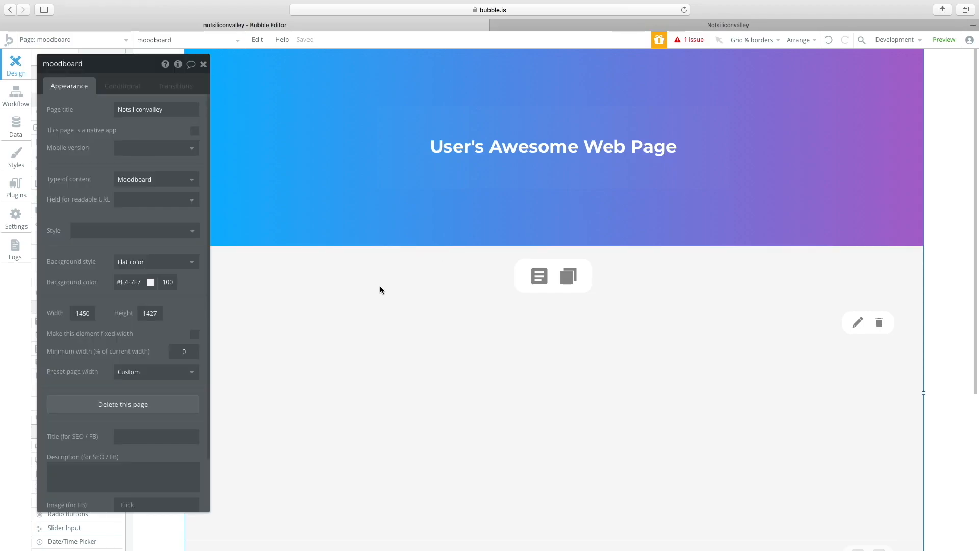
pyautogui.doubleClick(704, 109)
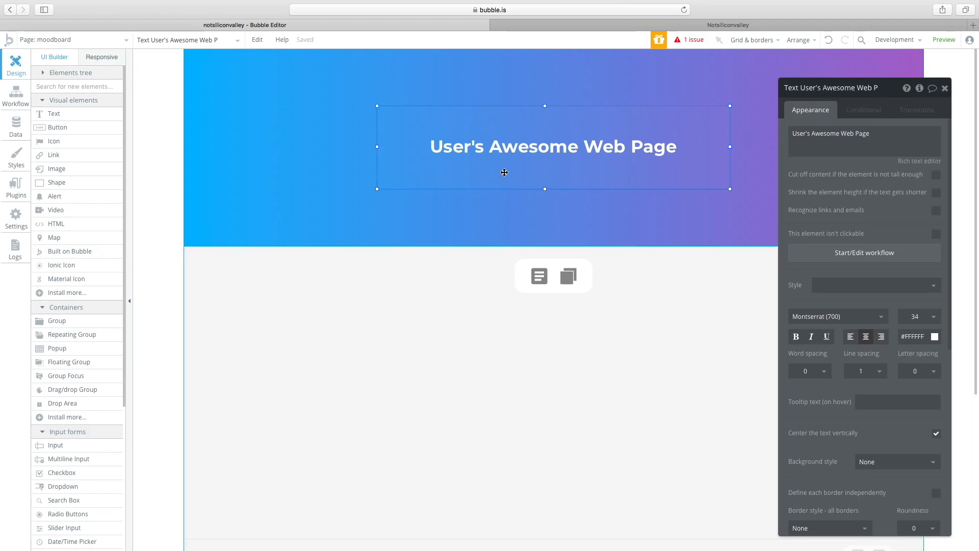
pyautogui.click(531, 210)
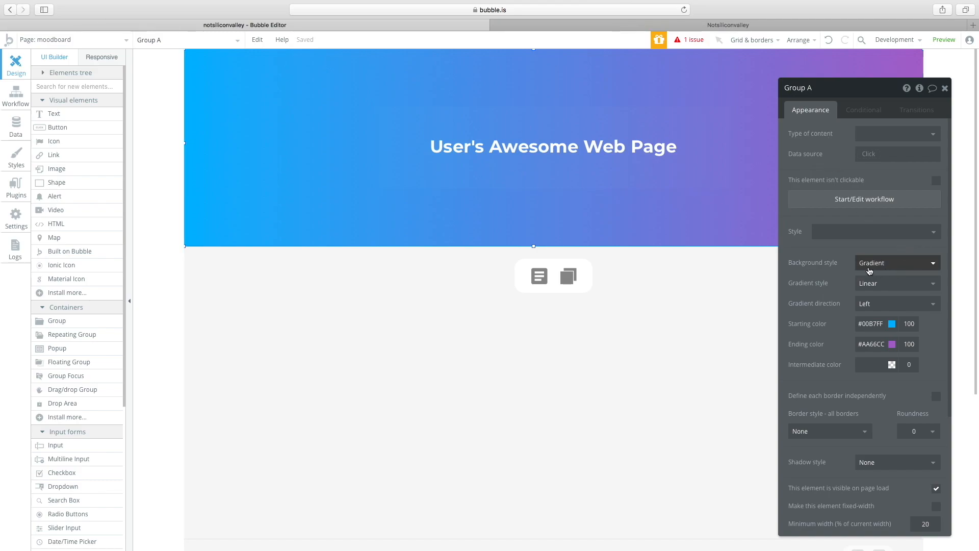
pyautogui.click(888, 264)
pyautogui.click(833, 274)
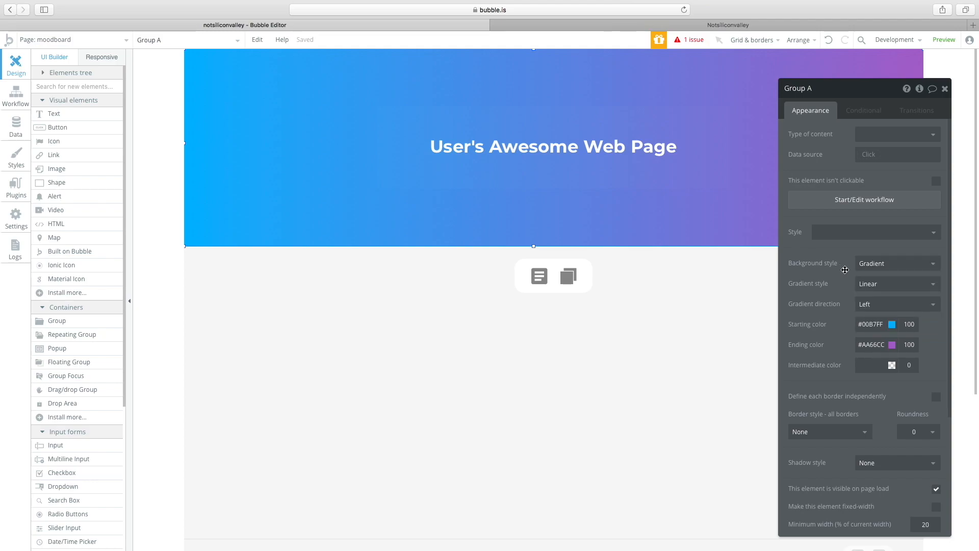
pyautogui.click(890, 325)
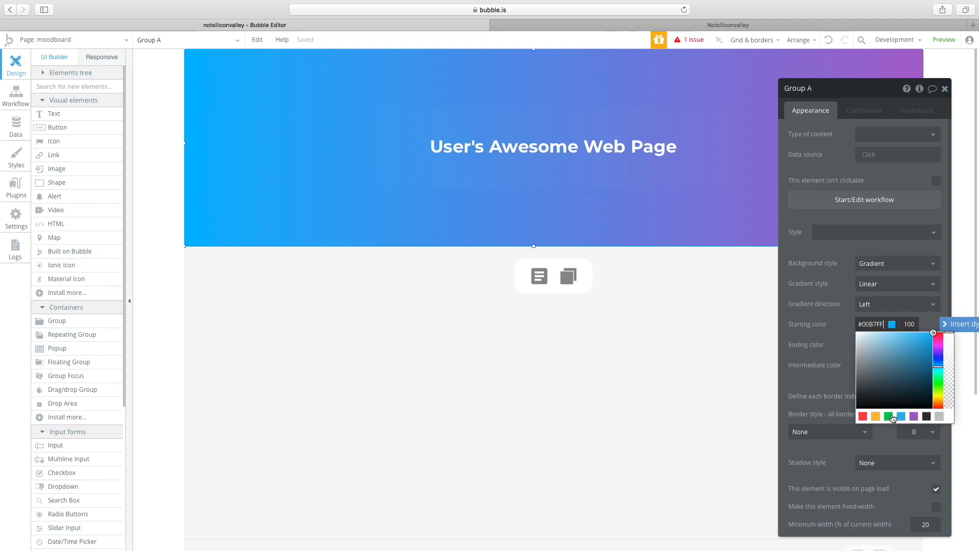
pyautogui.click(822, 317)
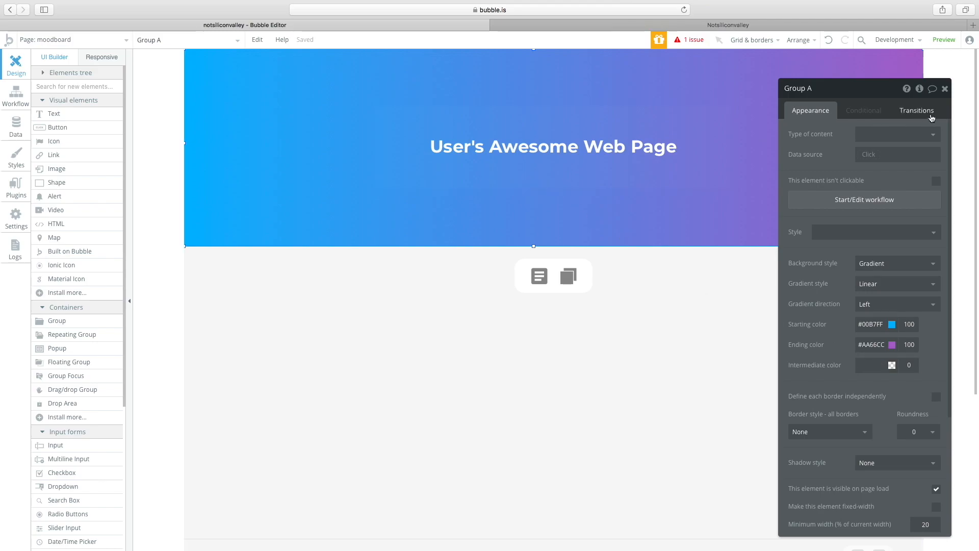
pyautogui.click(945, 90)
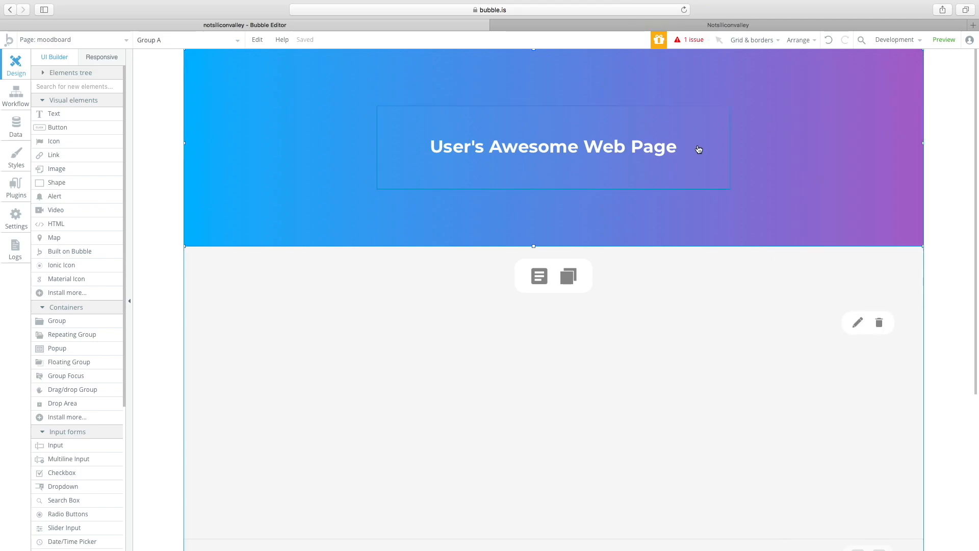
pyautogui.doubleClick(544, 160)
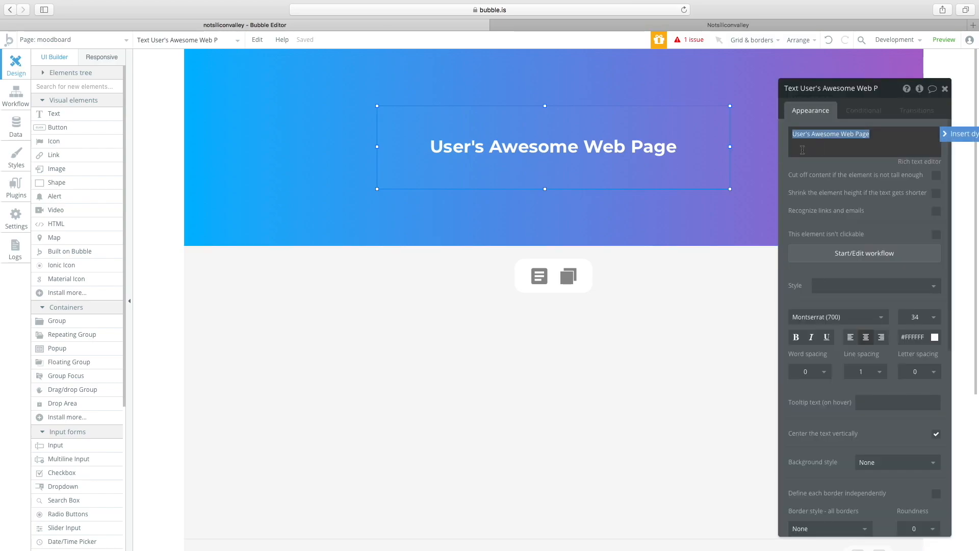
pyautogui.click(707, 263)
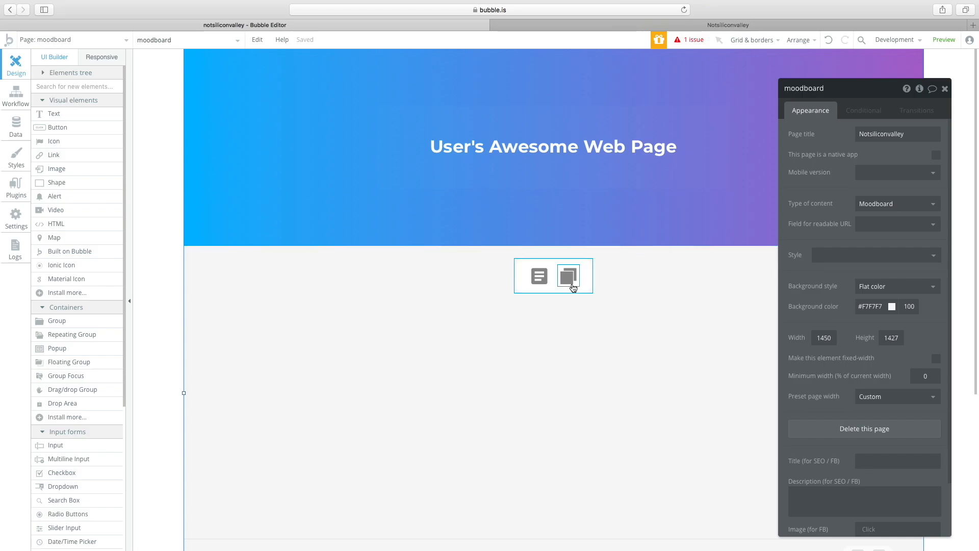
# - Check the live moodboard page, then open RepeatingGroup A's property editor
pyautogui.click(584, 283)
pyautogui.rightClick(630, 274)
pyautogui.click(624, 258)
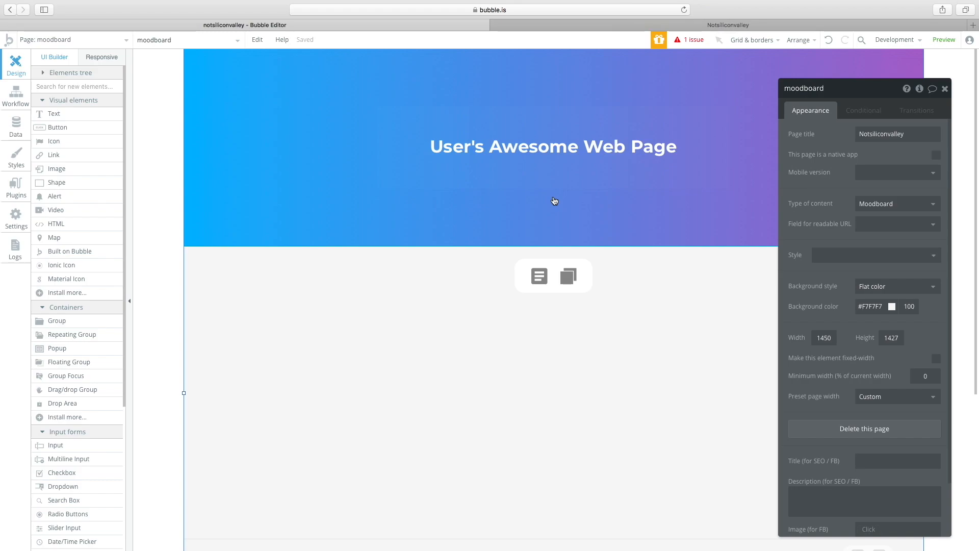
pyautogui.click(595, 26)
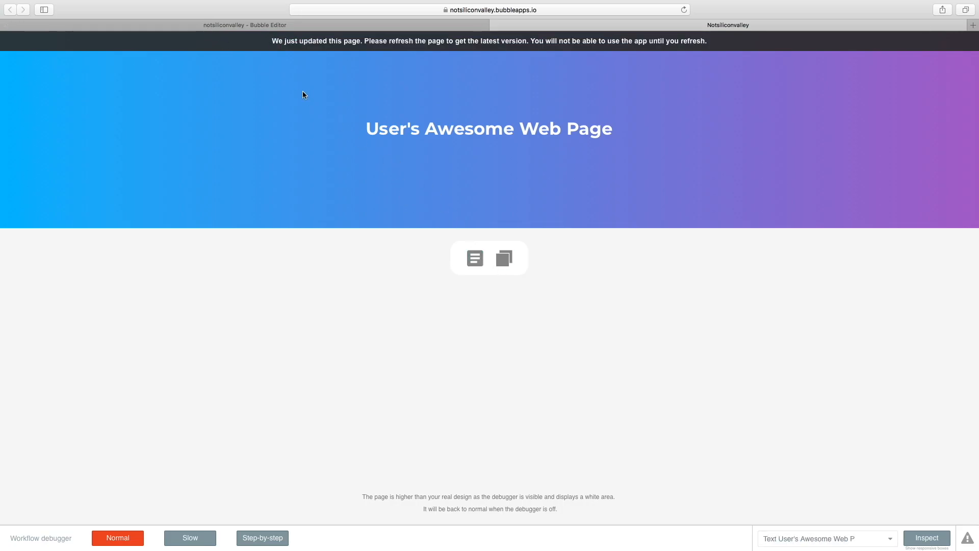
pyautogui.click(260, 24)
pyautogui.click(567, 394)
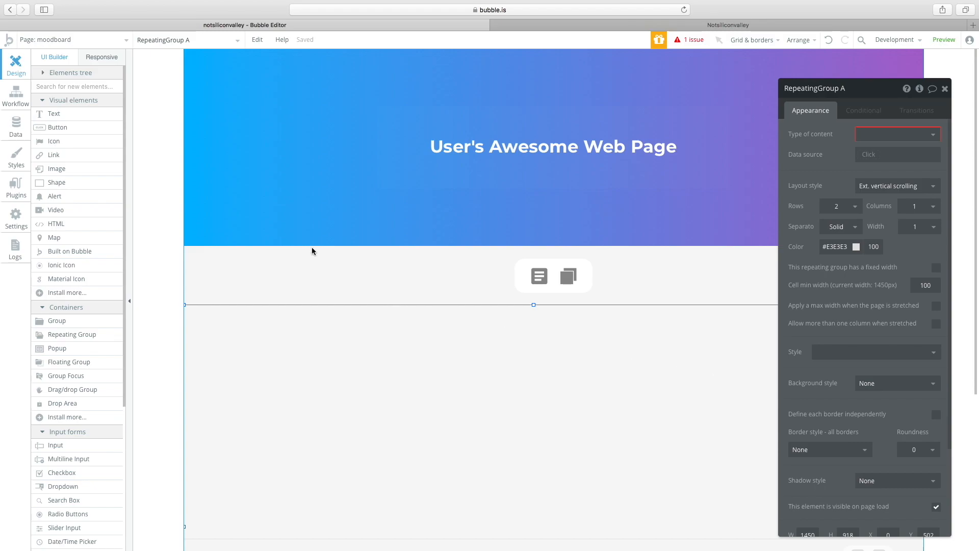
# - Select RepeatingGroup A and dock its property panel on the left side of the editor
pyautogui.click(569, 276)
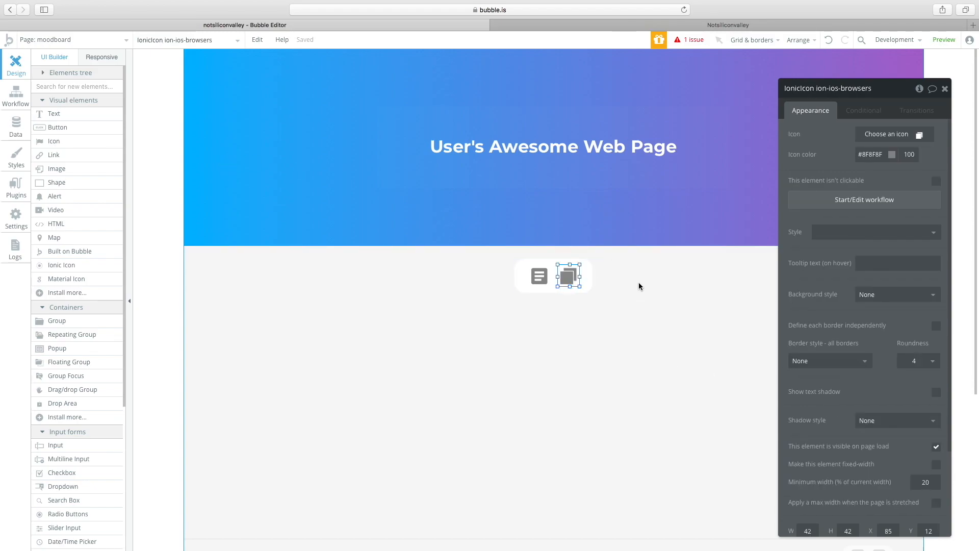
pyautogui.click(537, 352)
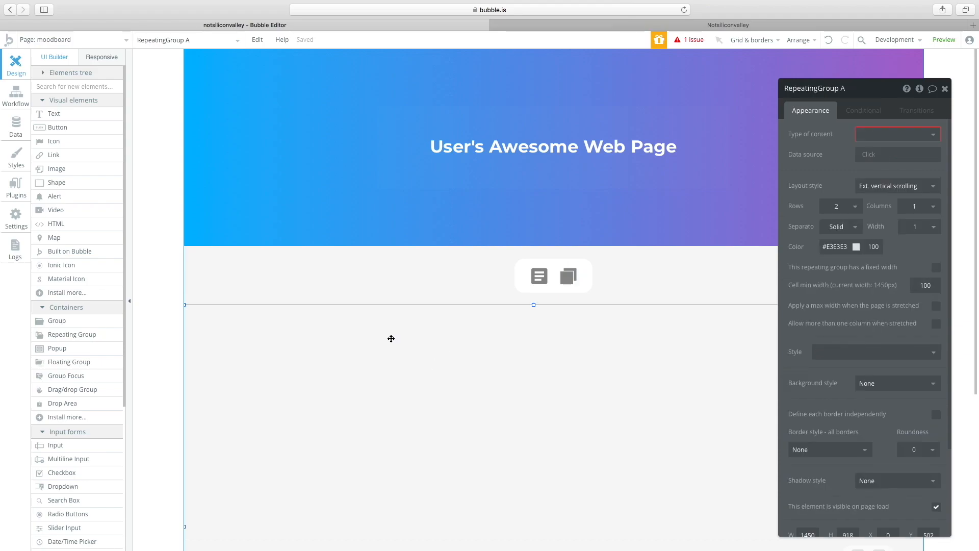
pyautogui.click(457, 288)
pyautogui.click(485, 330)
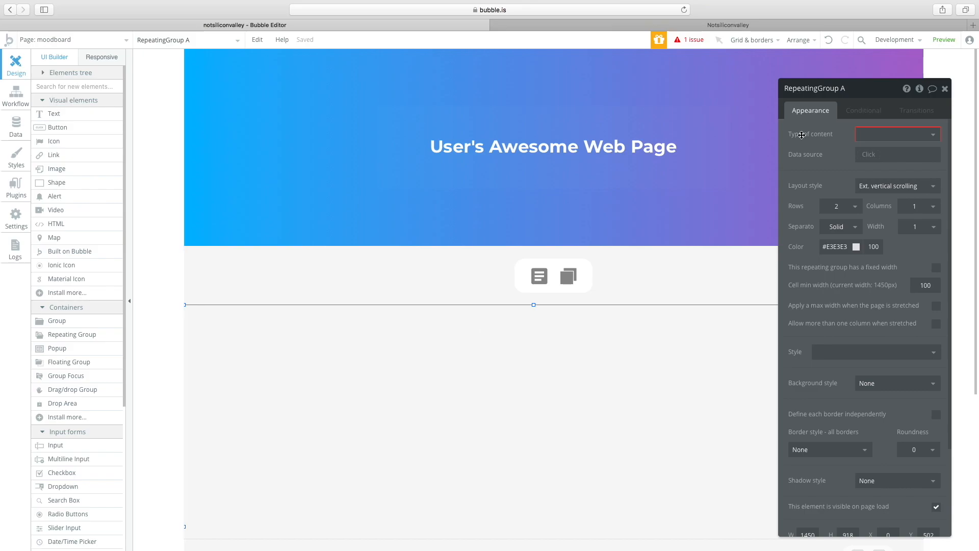
pyautogui.moveTo(800, 92); pyautogui.dragTo(42, 106)
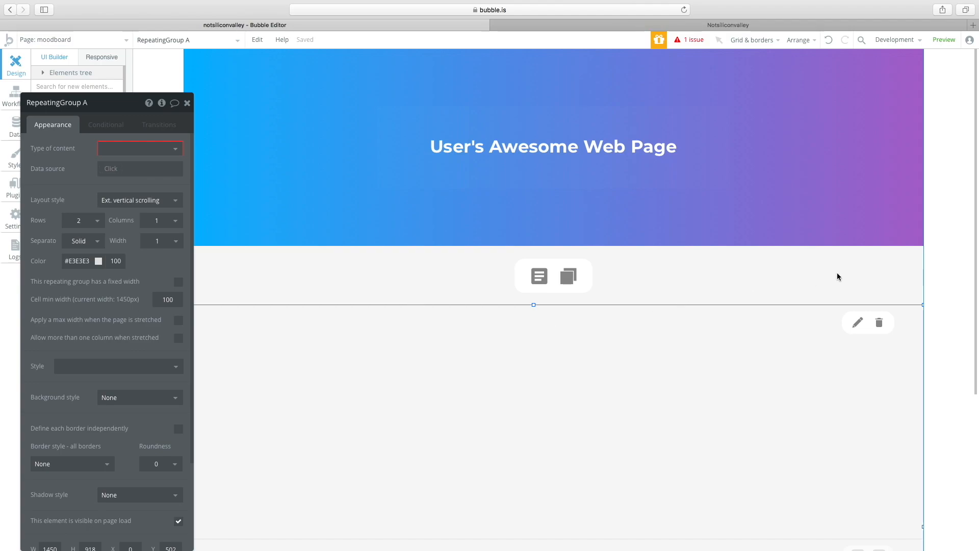
pyautogui.scroll(-3, 970, 303)
pyautogui.scroll(-3, 970, 303)
pyautogui.moveTo(614, 16)
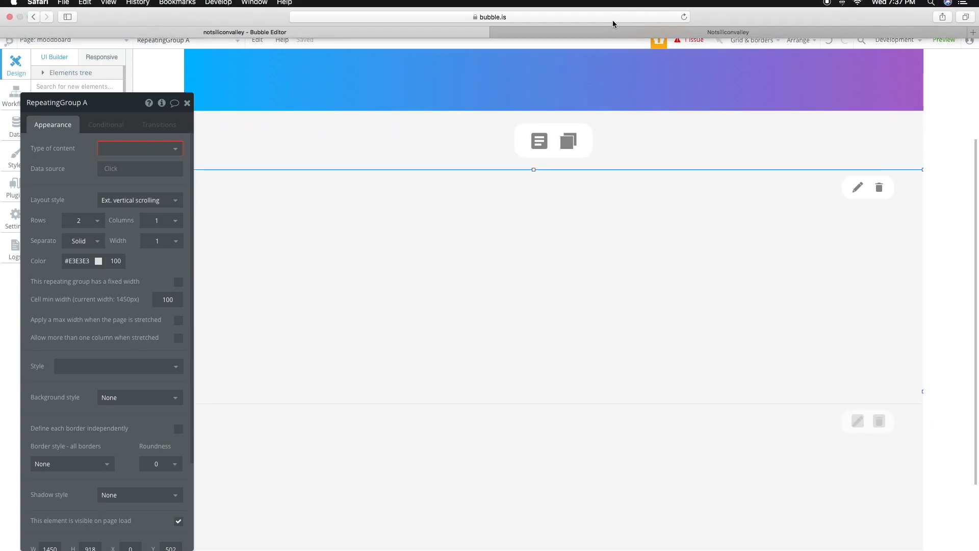
pyautogui.click(605, 35)
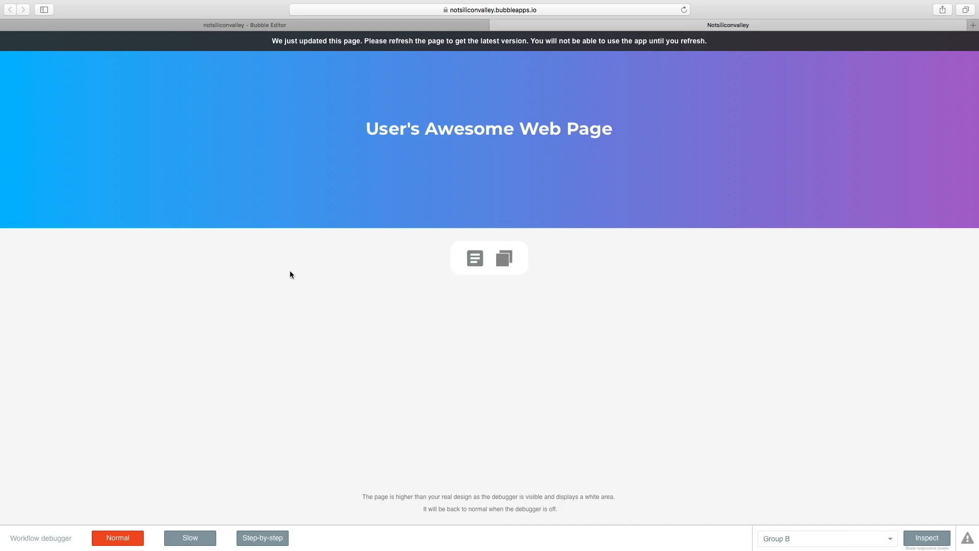
pyautogui.rightClick(497, 259)
pyautogui.rightClick(448, 262)
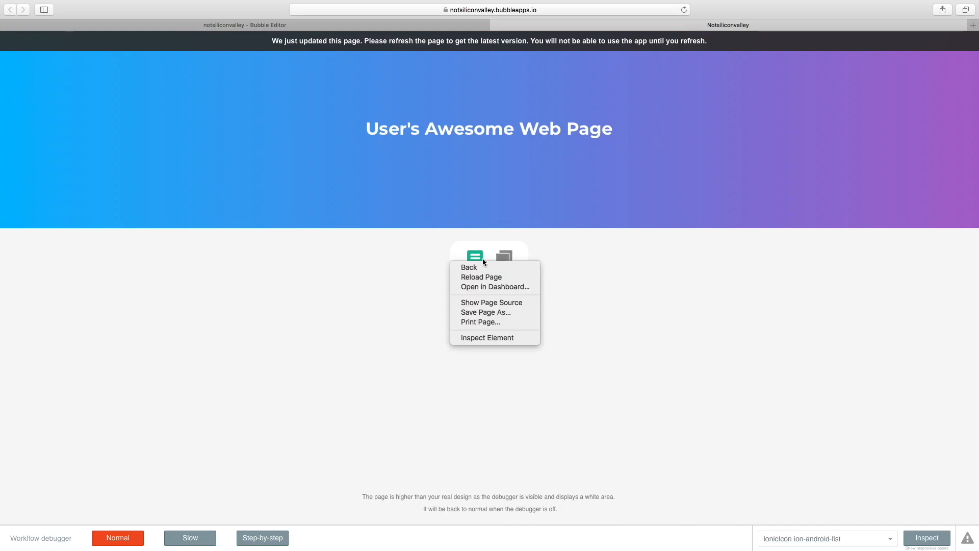
pyautogui.click(472, 226)
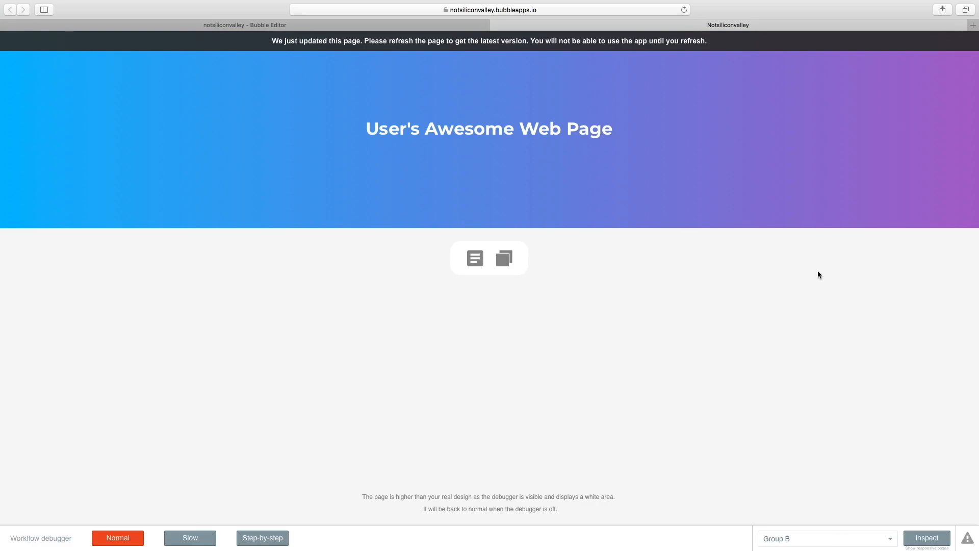
pyautogui.click(243, 26)
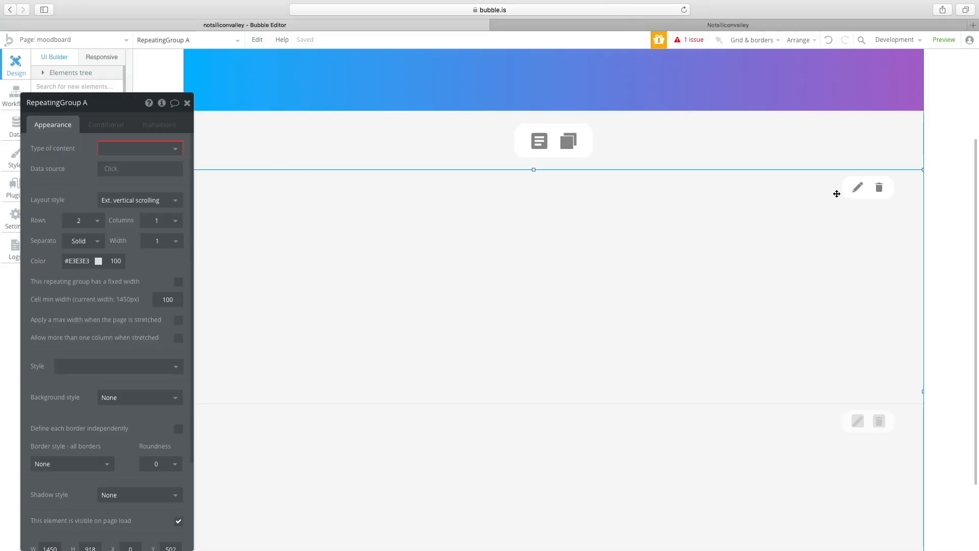
# - Shift the Group C settings aside, select the list icon, and check the live preview
pyautogui.rightClick(871, 198)
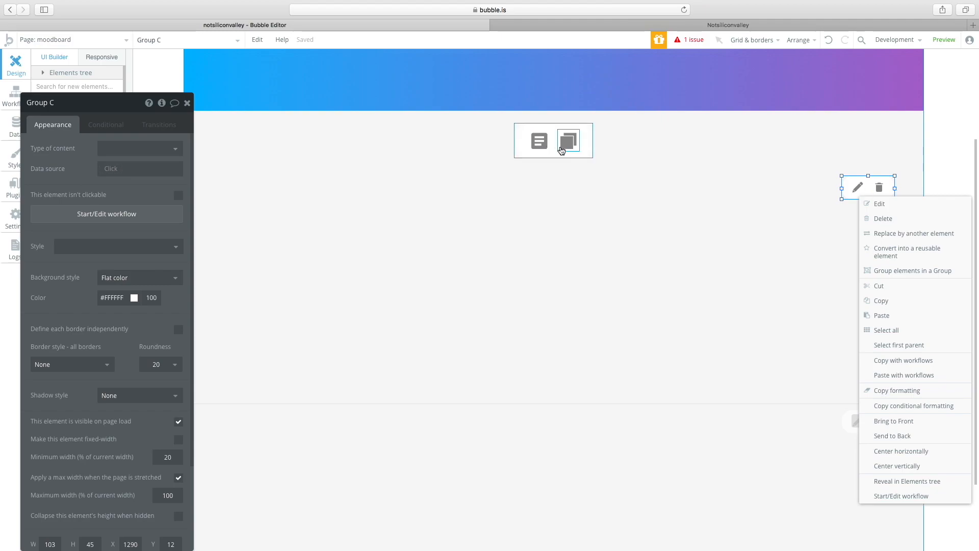
pyautogui.moveTo(82, 107); pyautogui.dragTo(159, 104)
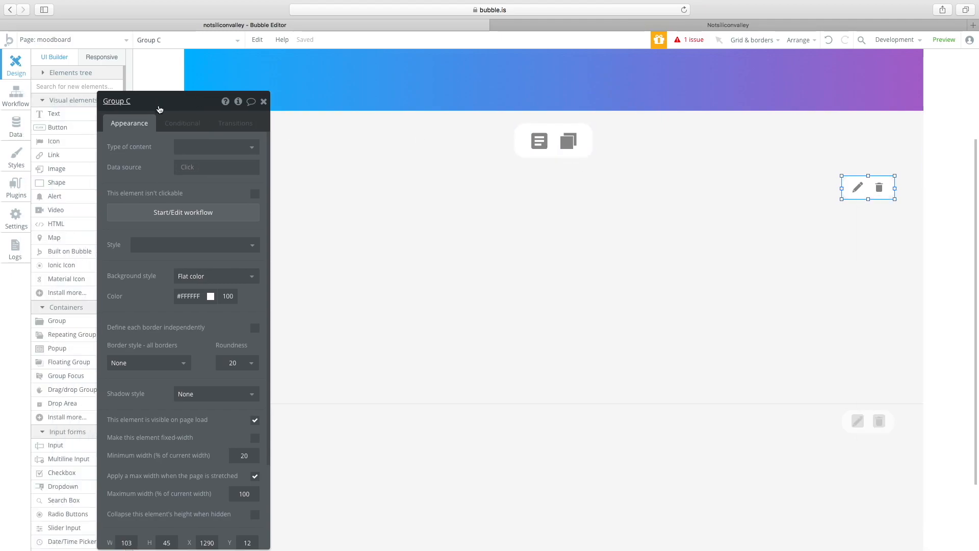
pyautogui.click(539, 141)
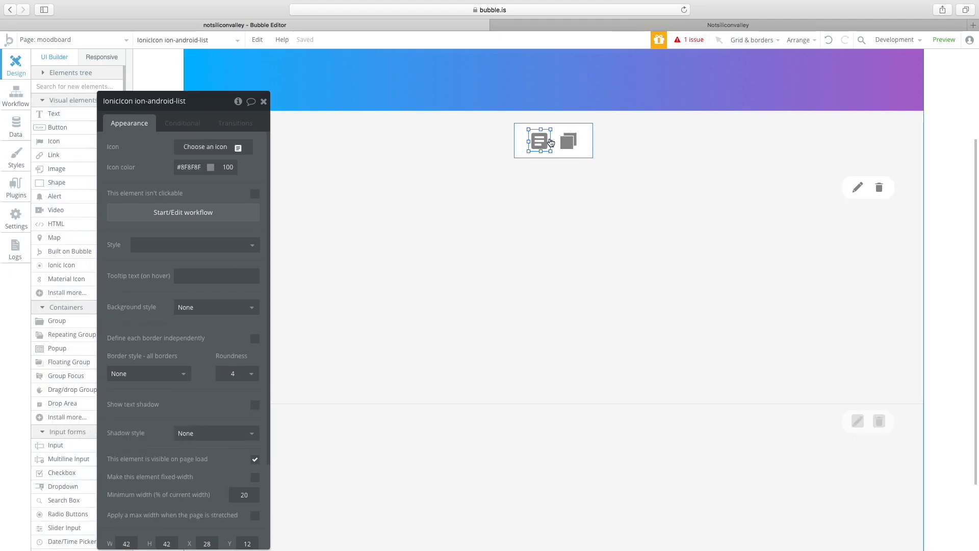
pyautogui.click(593, 23)
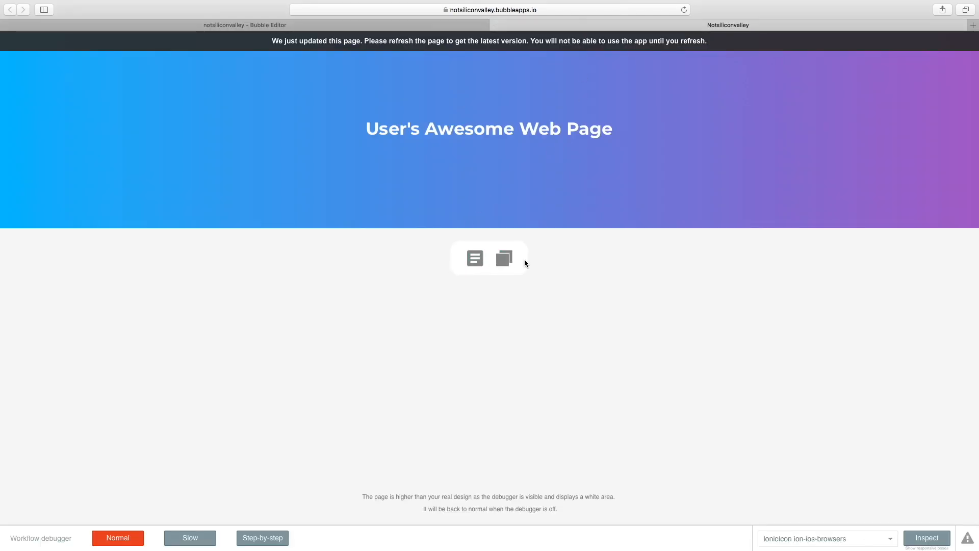
pyautogui.click(296, 24)
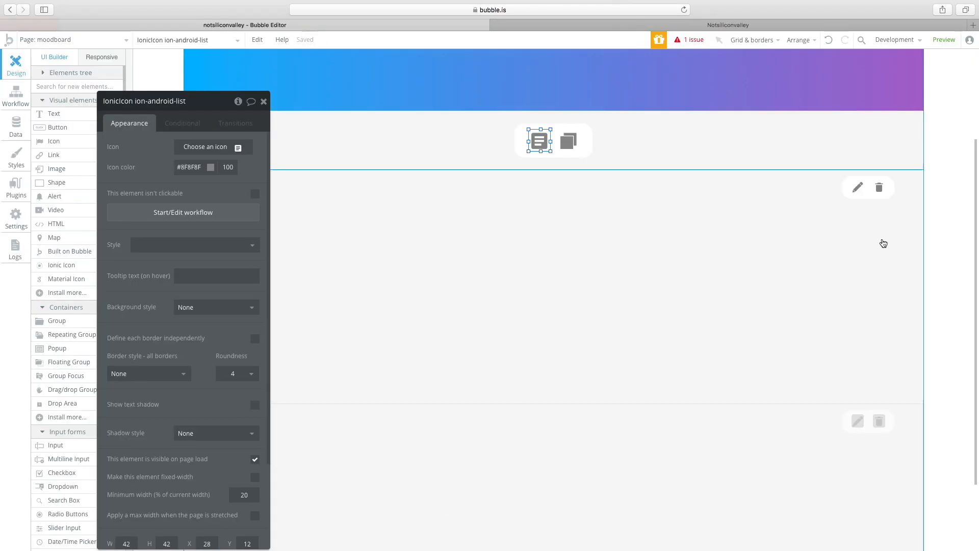
# - Select the pencil and trash icon group, then the pencil icon
pyautogui.rightClick(862, 193)
pyautogui.click(863, 167)
pyautogui.click(869, 187)
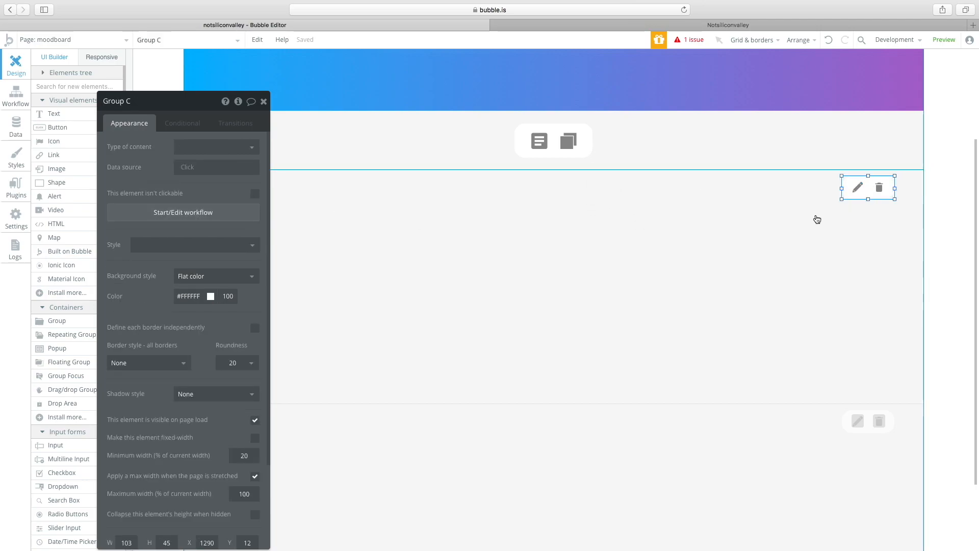
pyautogui.click(857, 186)
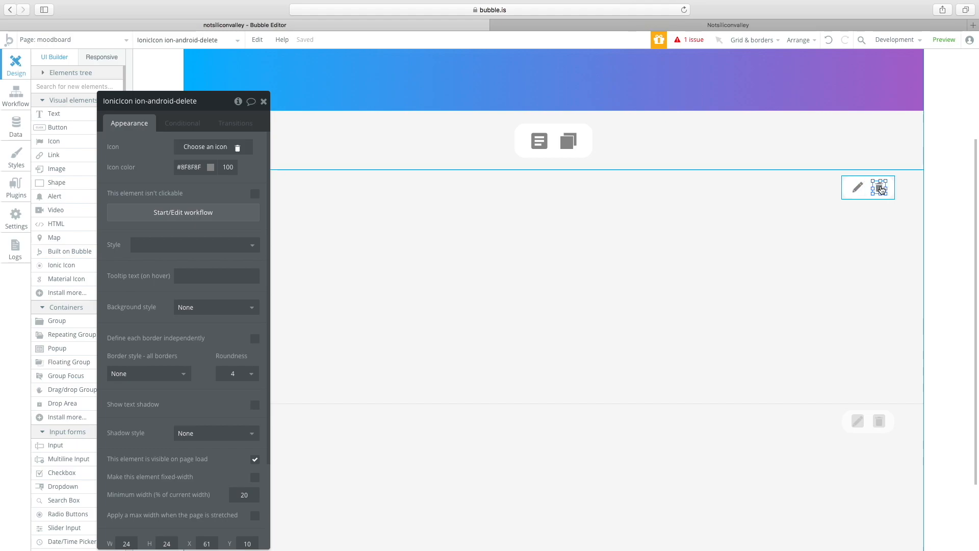
# - Deselect the icons to show the moodboard page settings, then bring up the Data types
pyautogui.click(891, 273)
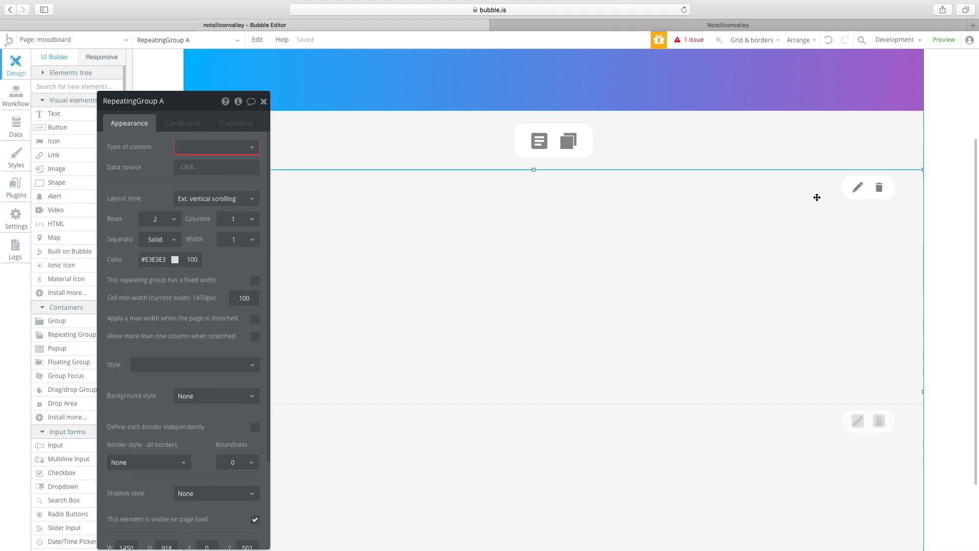
pyautogui.click(627, 155)
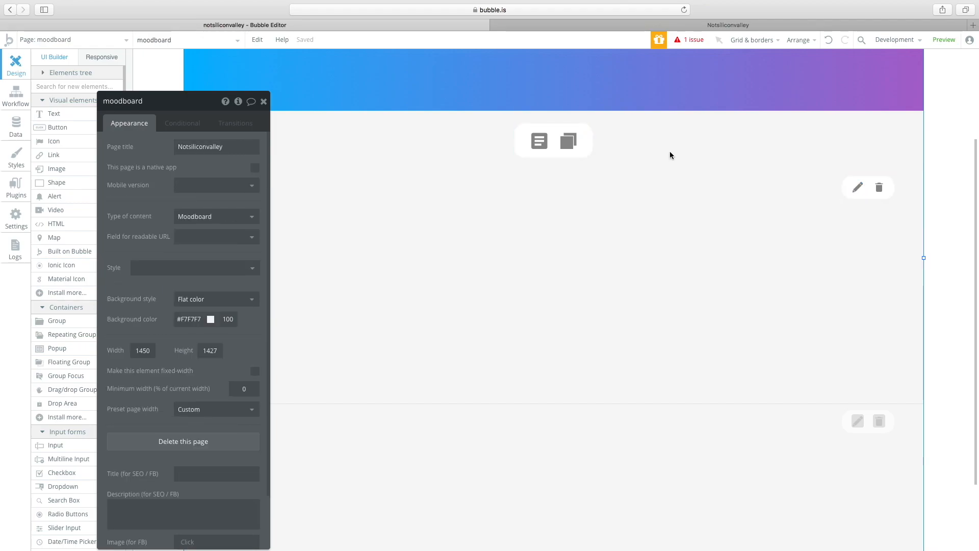
pyautogui.click(554, 149)
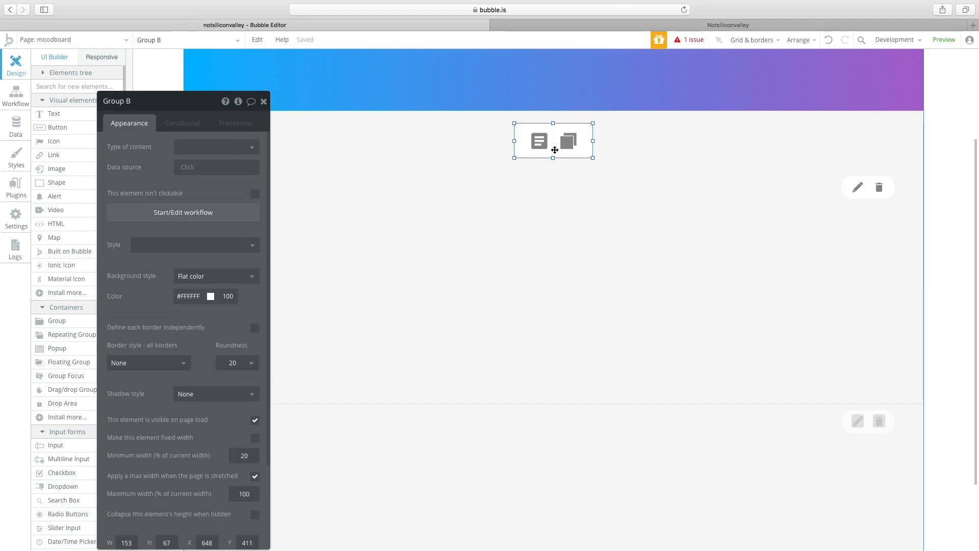
pyautogui.click(569, 141)
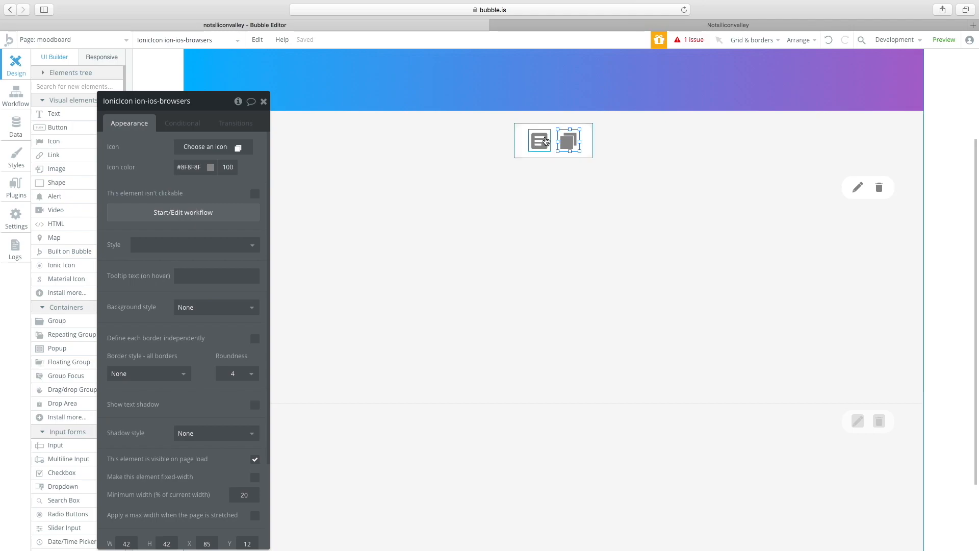
pyautogui.click(623, 147)
pyautogui.moveTo(145, 101); pyautogui.dragTo(152, 83)
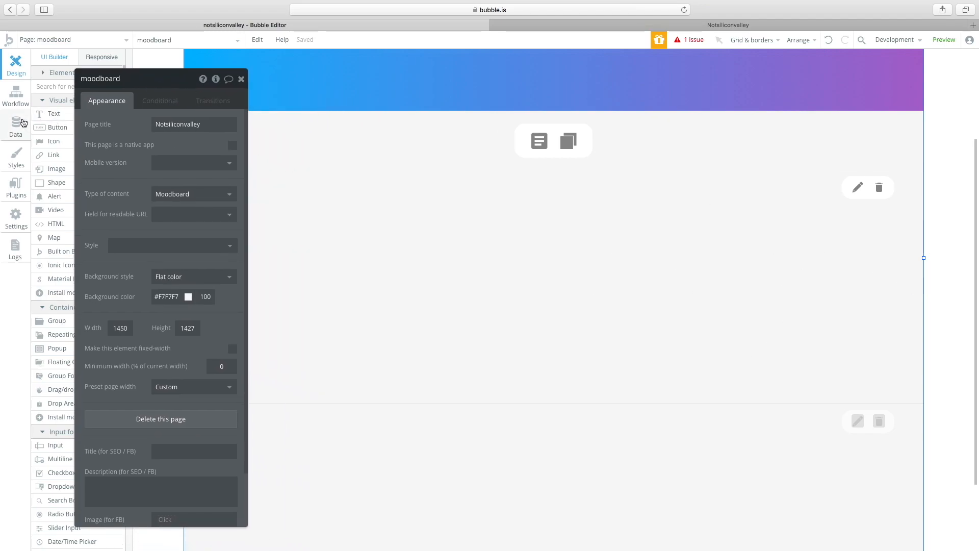
pyautogui.click(16, 127)
# - Create a new data type named Block
pyautogui.click(125, 189)
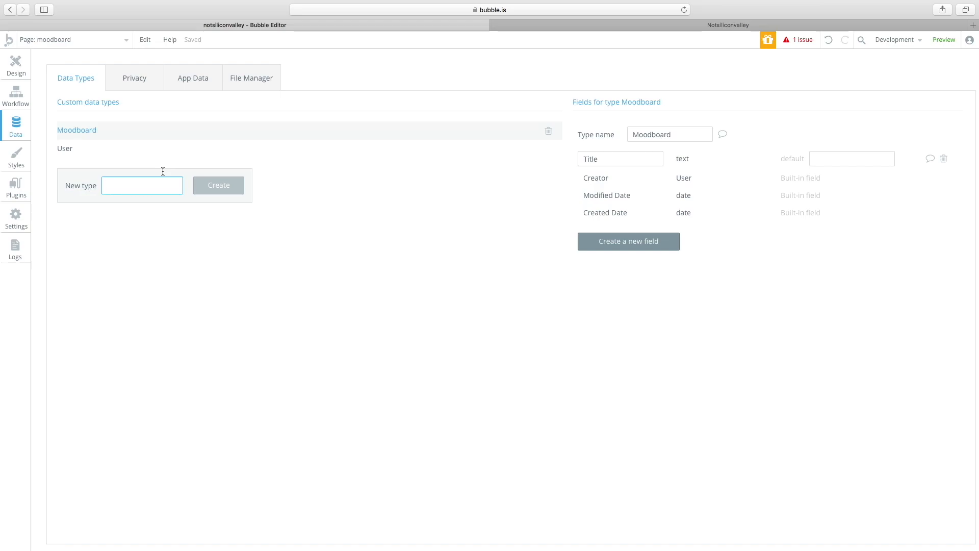
pyautogui.write('Dat')
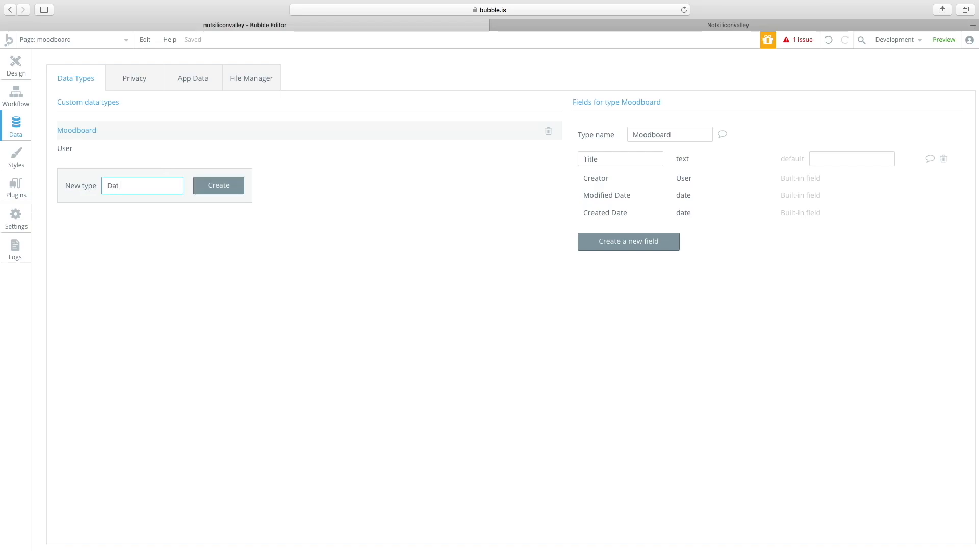
pyautogui.press('super+a')
pyautogui.write('Bl')
pyautogui.press('Return')
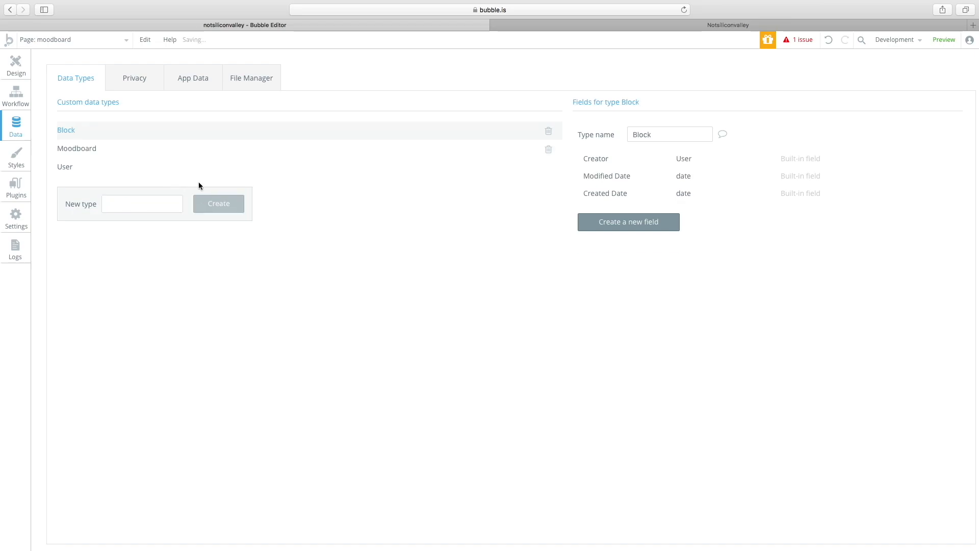
# - Give Block a Moodboard field of type Moodboard and return to the page design
pyautogui.click(614, 222)
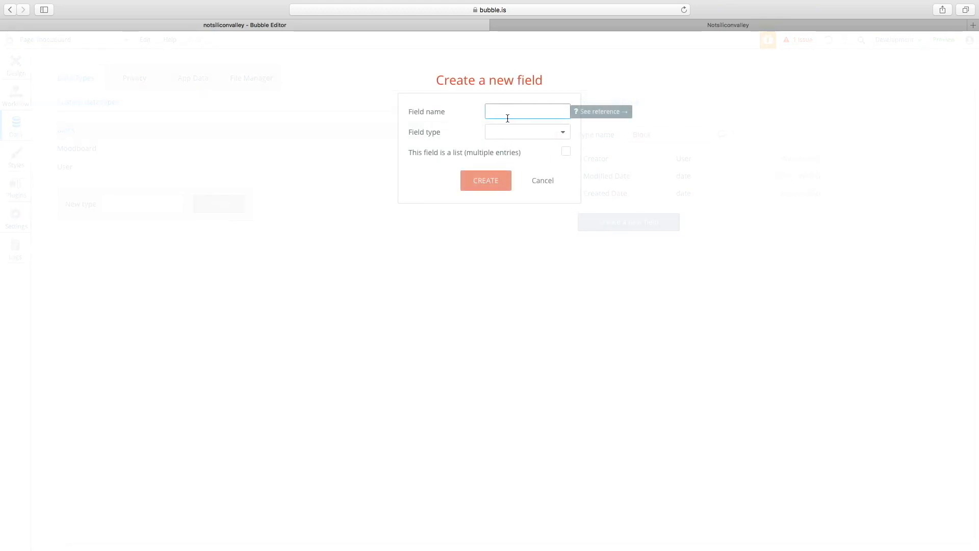
pyautogui.write('Moodboar')
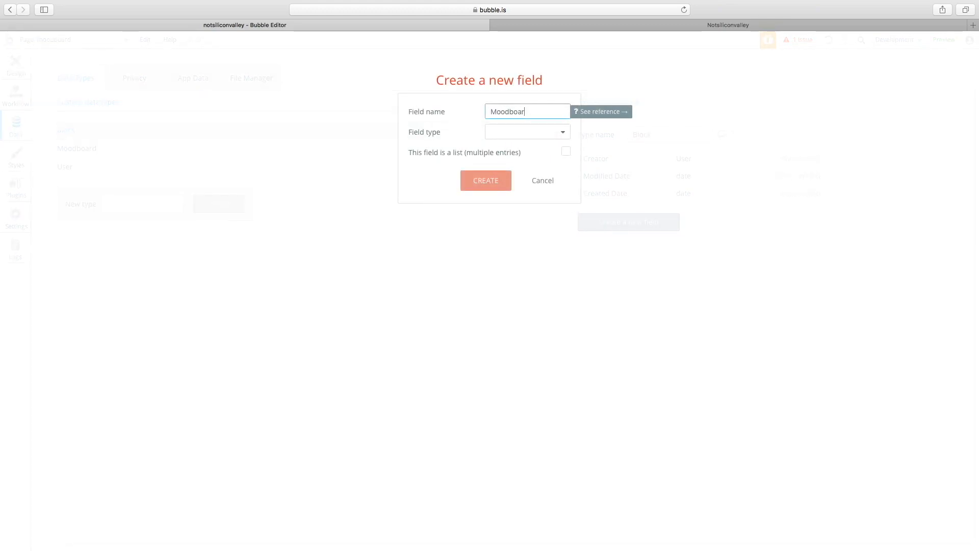
pyautogui.write('d')
pyautogui.click(510, 133)
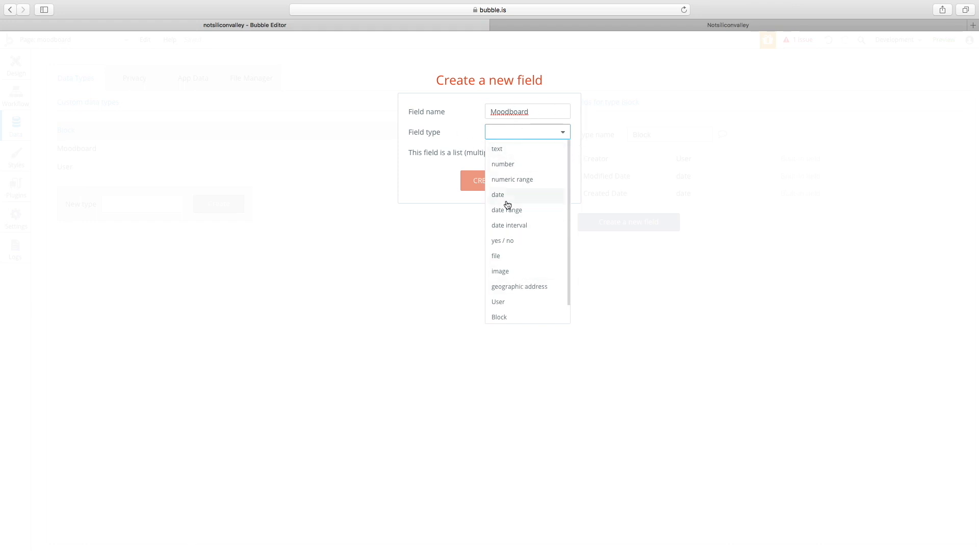
pyautogui.moveTo(568, 288); pyautogui.dragTo(568, 317)
pyautogui.click(551, 314)
pyautogui.click(479, 181)
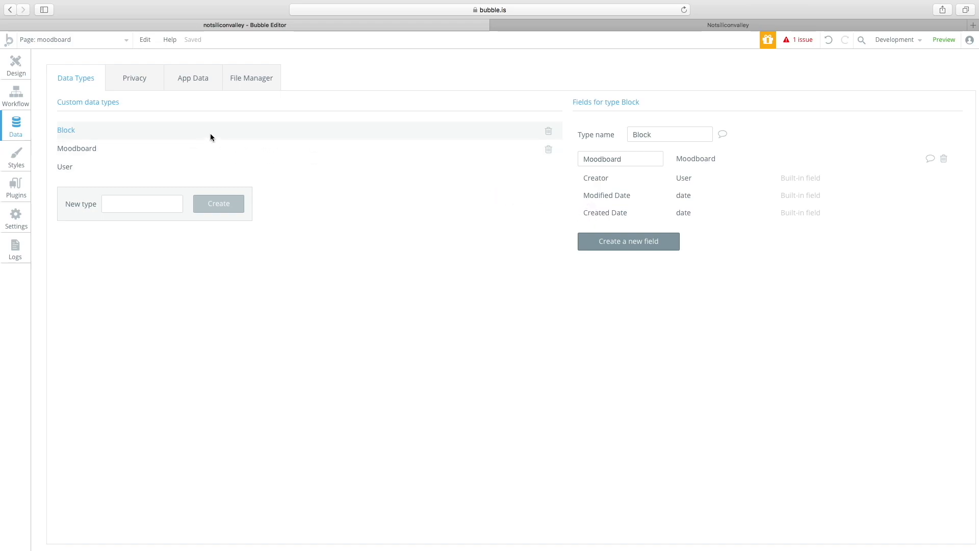
pyautogui.click(16, 65)
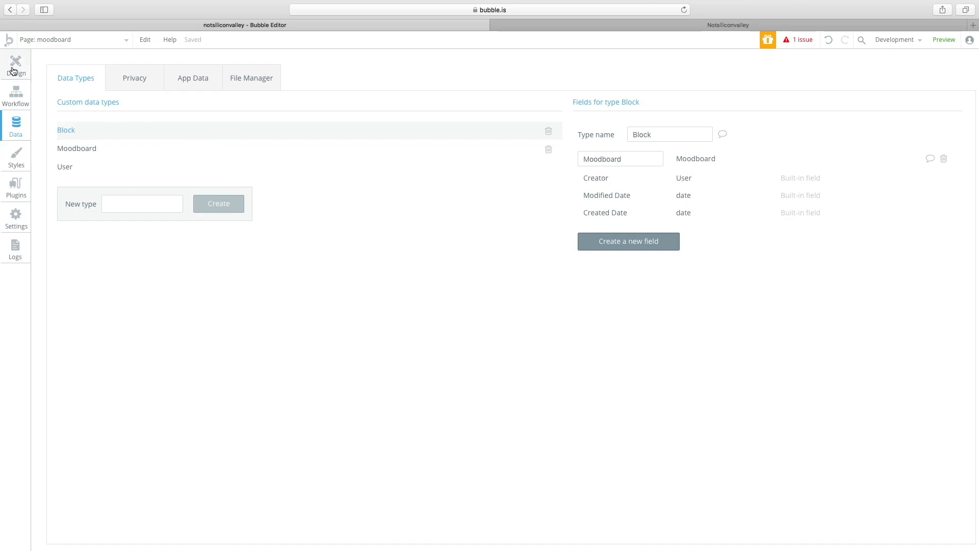
# - Add a click workflow on the list icon that creates a new Block
pyautogui.click(622, 233)
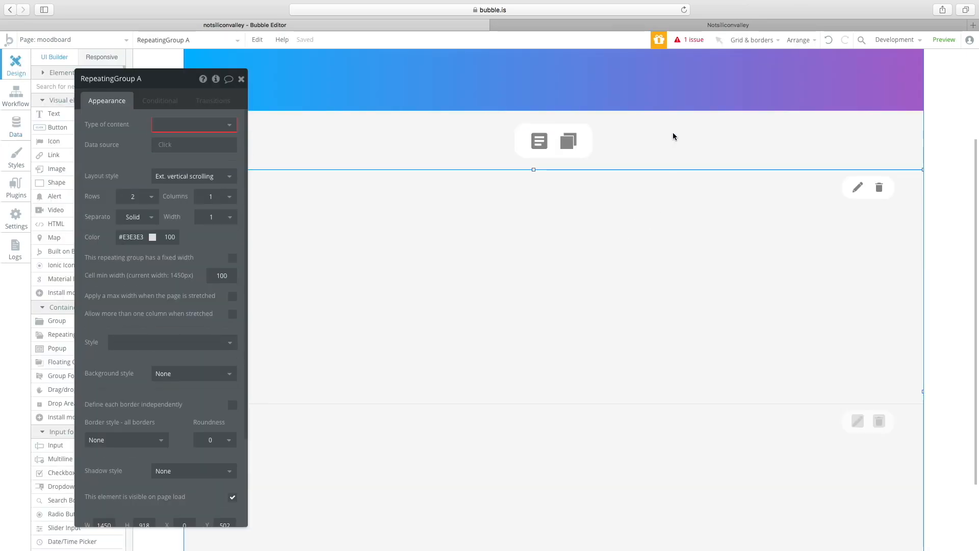
pyautogui.click(669, 145)
pyautogui.moveTo(126, 84); pyautogui.dragTo(287, 97)
pyautogui.click(531, 145)
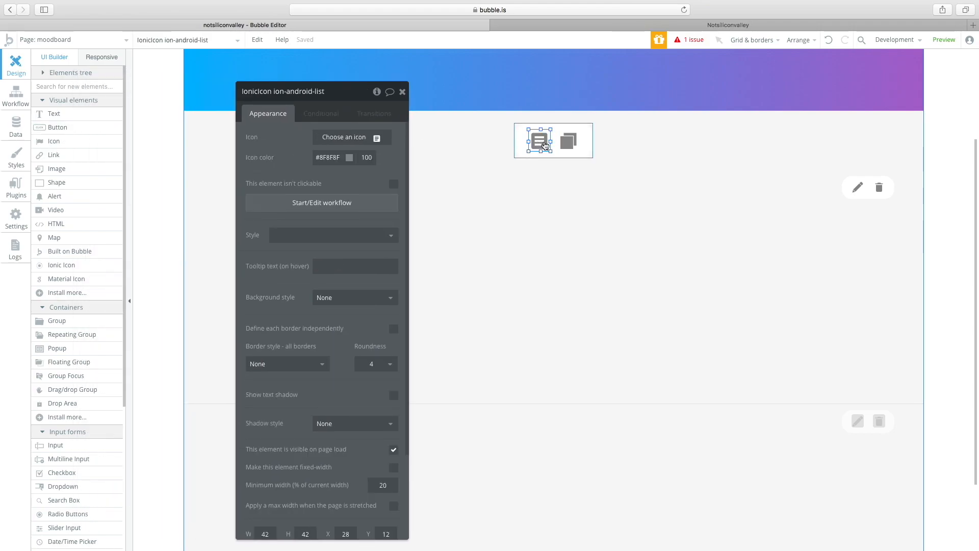
pyautogui.click(294, 204)
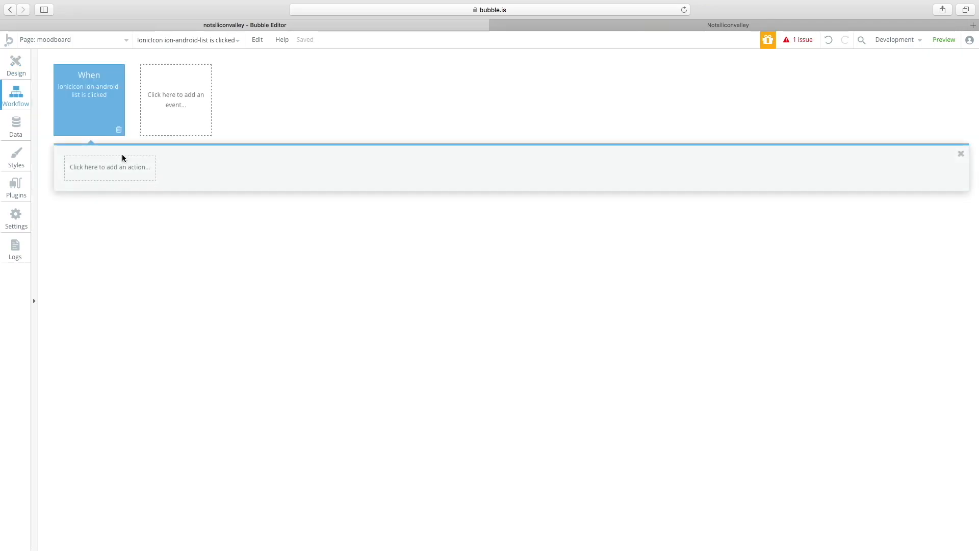
pyautogui.click(114, 169)
pyautogui.moveTo(108, 210)
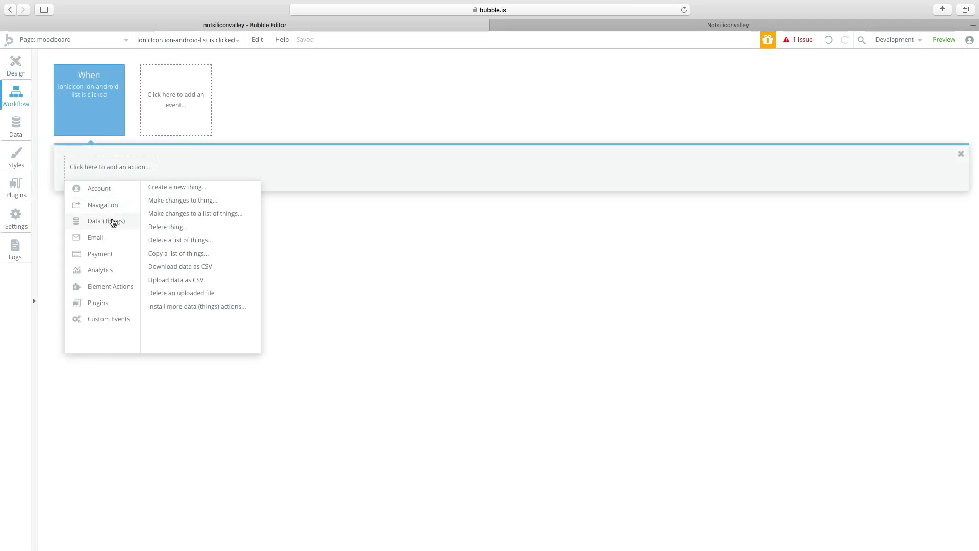
pyautogui.click(184, 187)
pyautogui.click(316, 123)
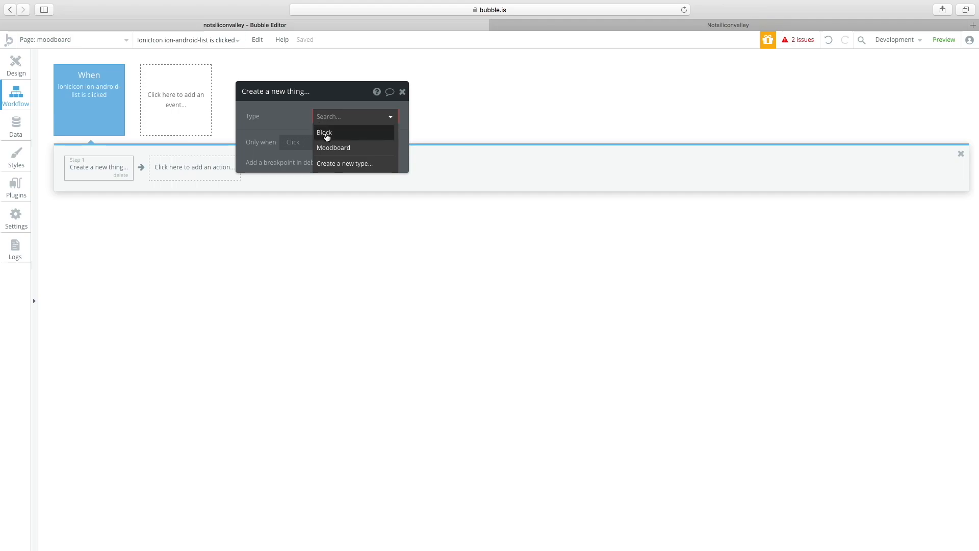
pyautogui.click(327, 134)
pyautogui.click(16, 65)
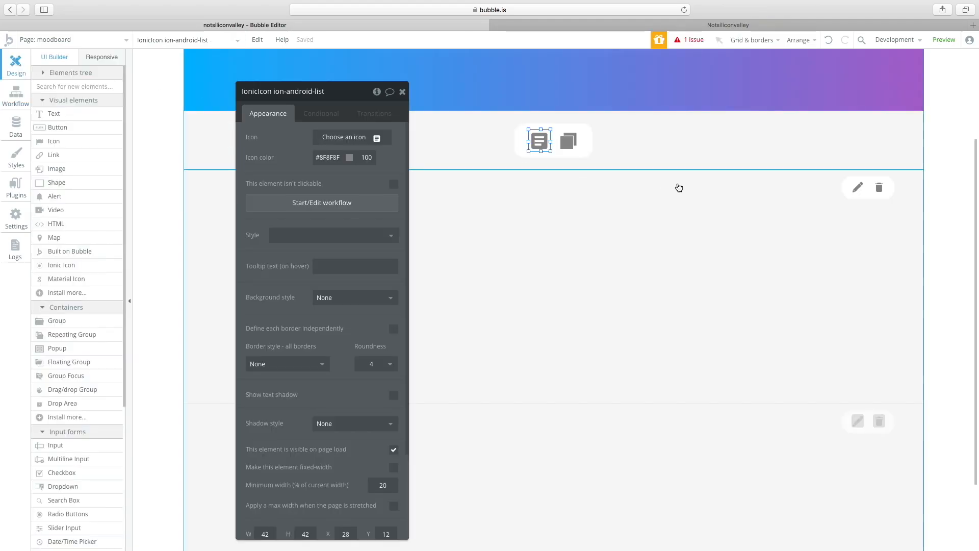
# - Add the same 'Create a new Block' click workflow to the browsers icon
pyautogui.click(577, 149)
pyautogui.click(322, 202)
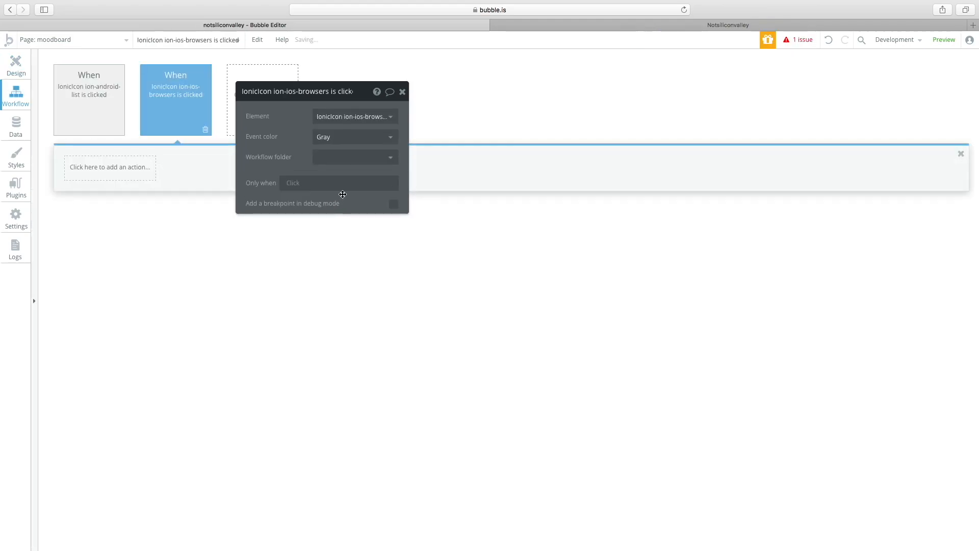
pyautogui.click(134, 164)
pyautogui.moveTo(102, 219)
pyautogui.click(186, 187)
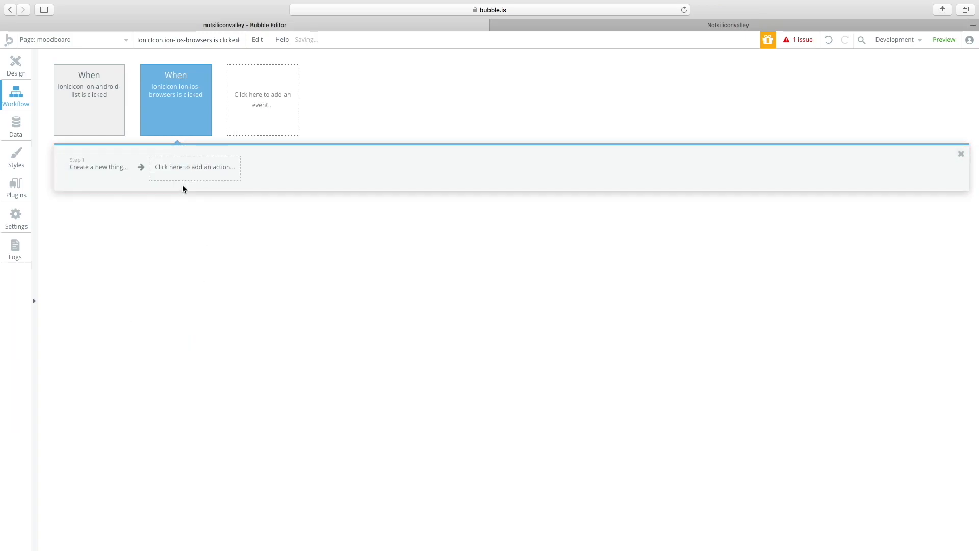
pyautogui.click(349, 116)
pyautogui.click(341, 127)
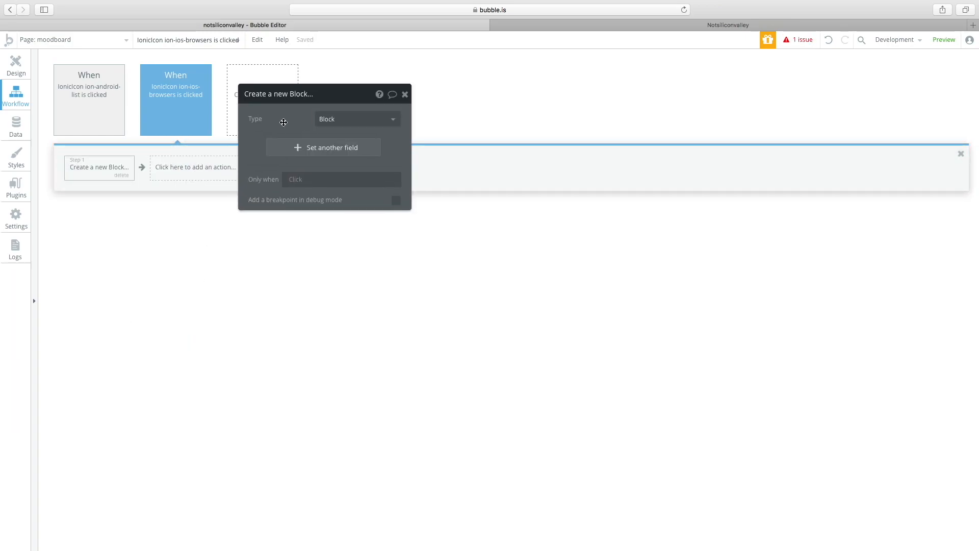
pyautogui.click(15, 66)
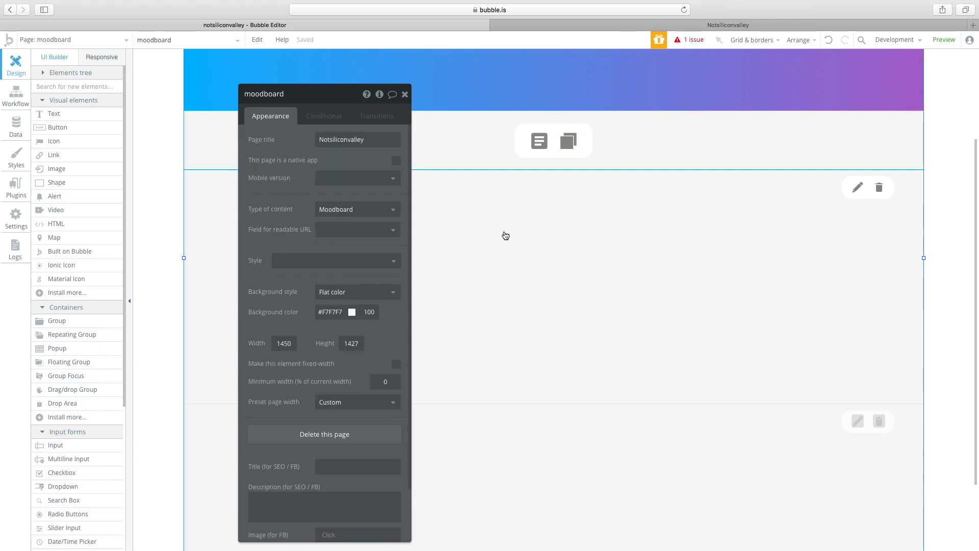
# - Set the repeating group's content type to Block and its data source to a Block search
pyautogui.click(858, 228)
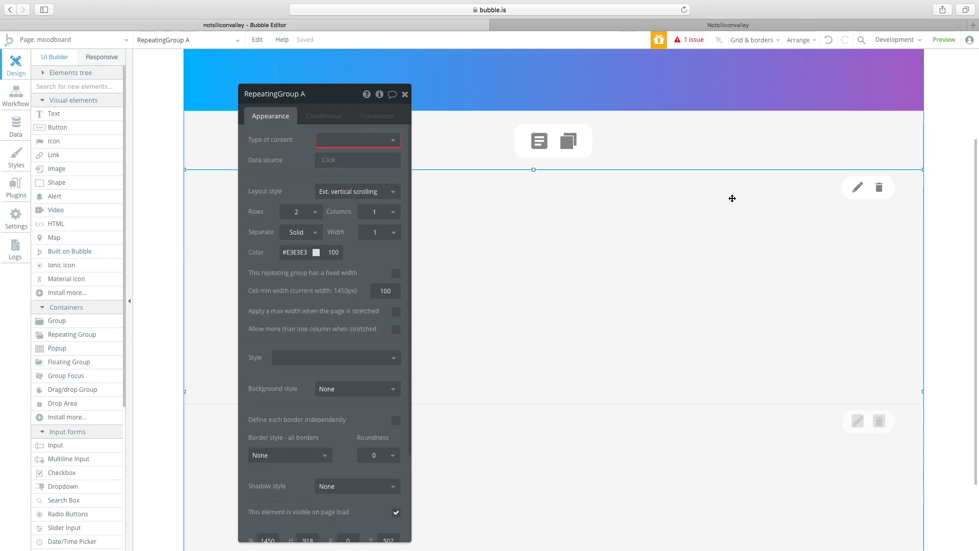
pyautogui.click(324, 146)
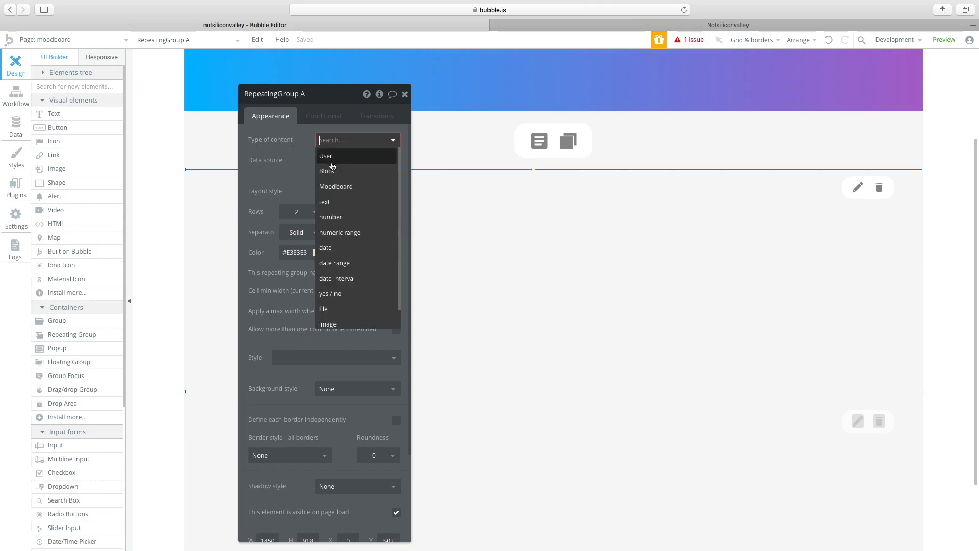
pyautogui.click(329, 168)
pyautogui.click(332, 162)
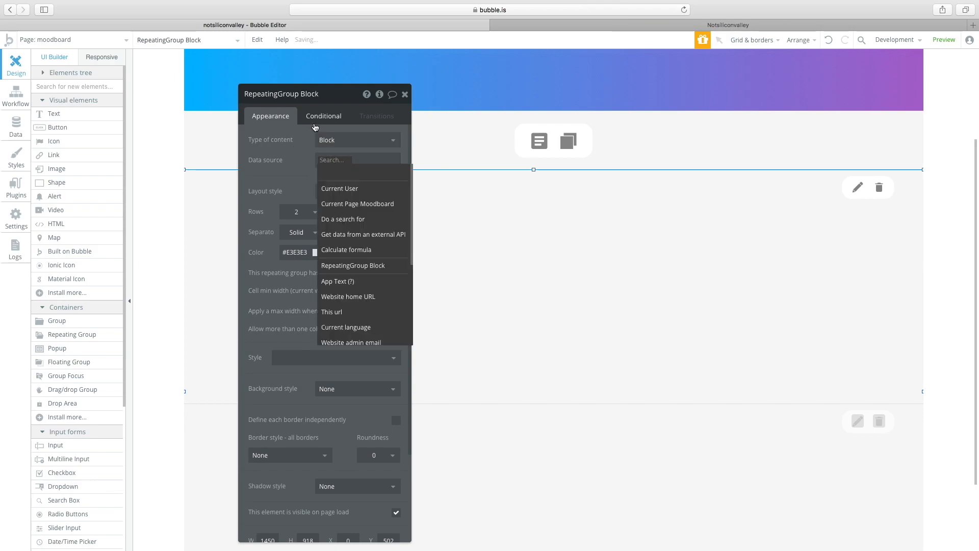
pyautogui.click(355, 220)
pyautogui.click(533, 118)
pyautogui.click(517, 147)
# - Constrain the search to Blocks whose Moodboard = Current Page's Moodboard
pyautogui.click(493, 147)
pyautogui.click(474, 143)
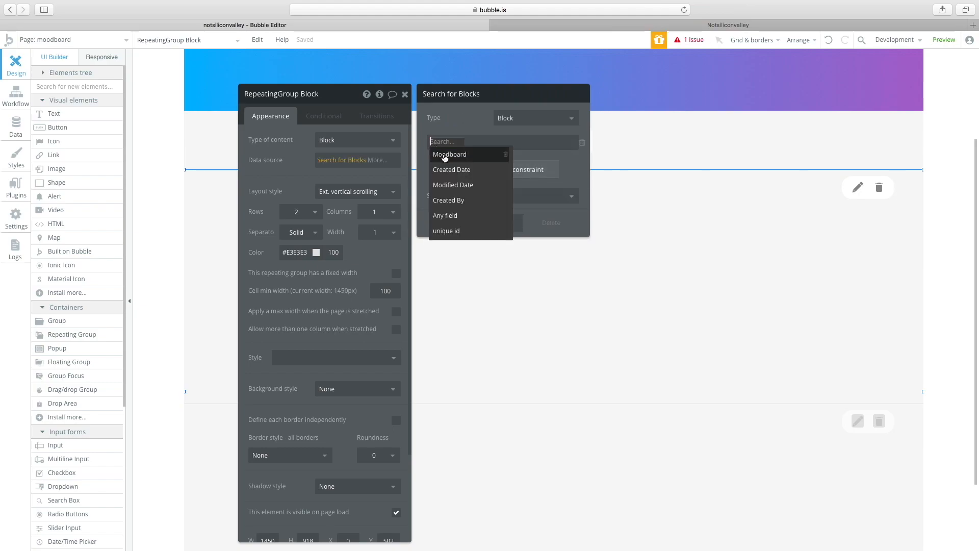
pyautogui.click(472, 153)
pyautogui.click(475, 155)
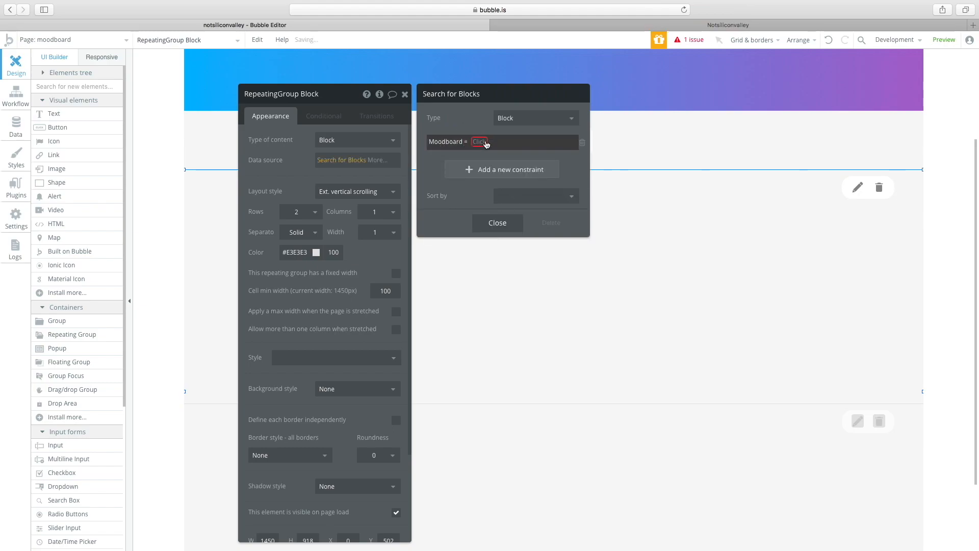
pyautogui.click(488, 144)
pyautogui.click(491, 168)
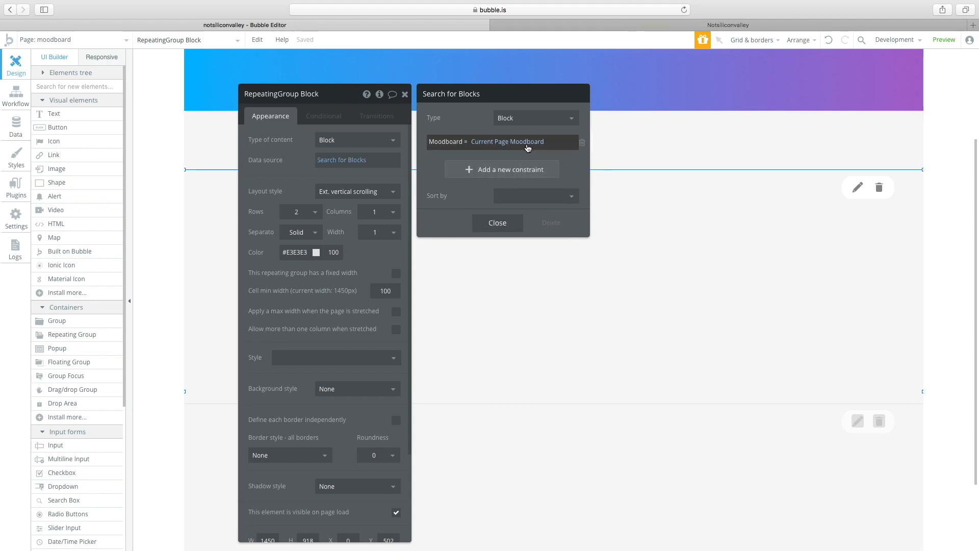
pyautogui.click(507, 229)
# - Move the repeating group settings aside, glance at its notes, and close the panel
pyautogui.moveTo(295, 94); pyautogui.dragTo(719, 105)
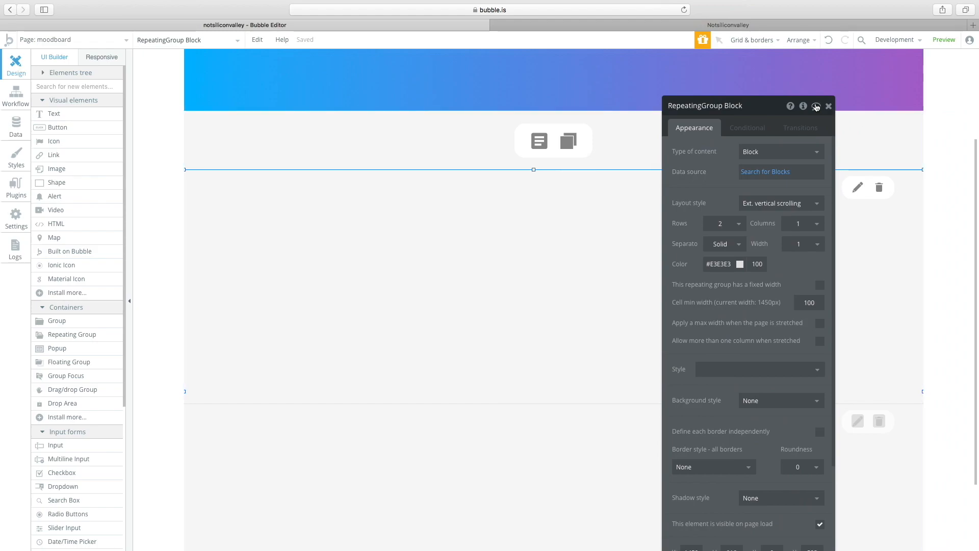
pyautogui.click(815, 106)
pyautogui.click(885, 531)
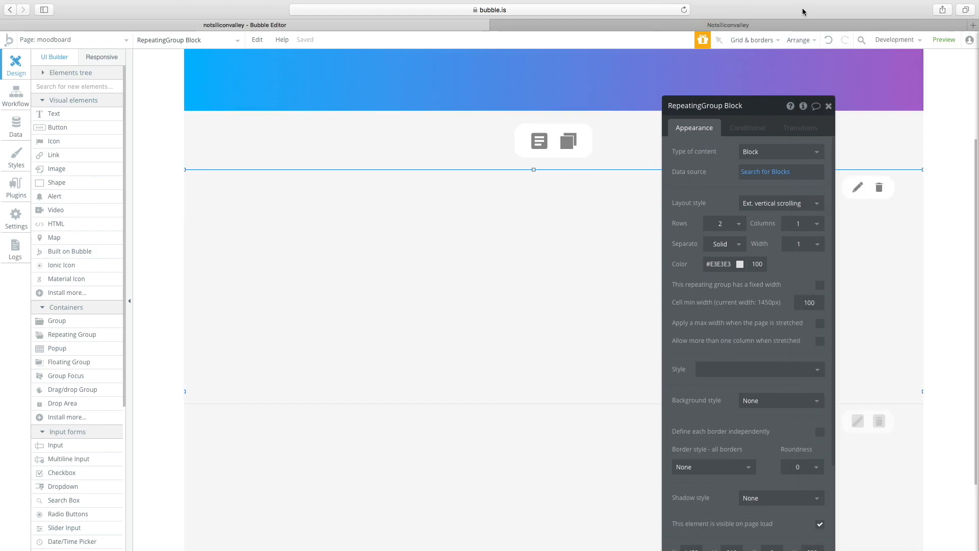
pyautogui.click(829, 106)
# - Draw a text box inside the repeating group cell
pyautogui.click(838, 126)
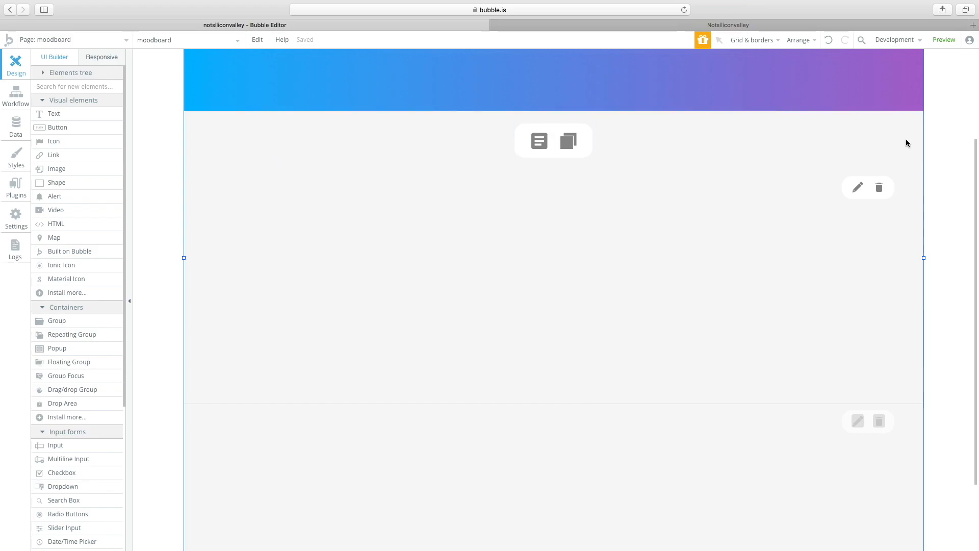
pyautogui.moveTo(977, 146); pyautogui.dragTo(962, 102)
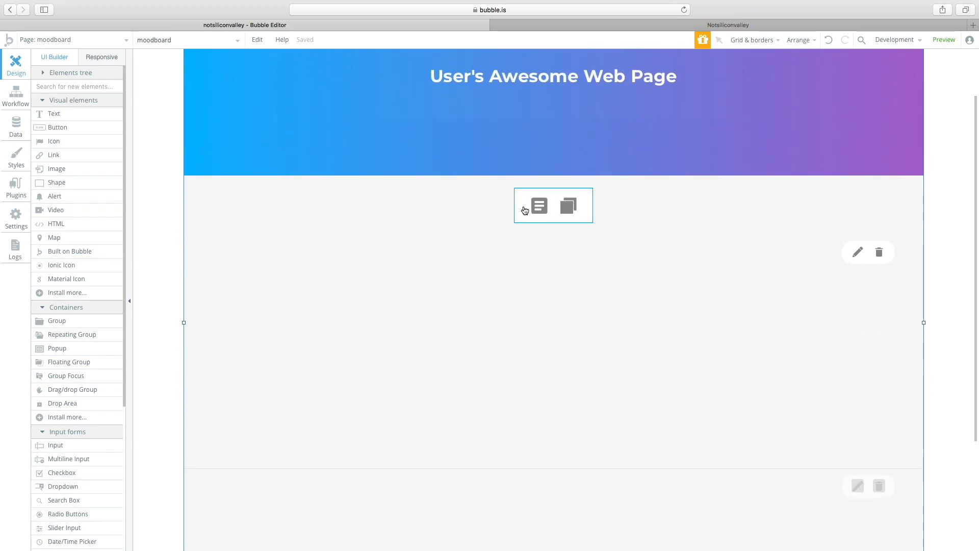
pyautogui.click(93, 115)
pyautogui.moveTo(425, 269); pyautogui.dragTo(739, 391)
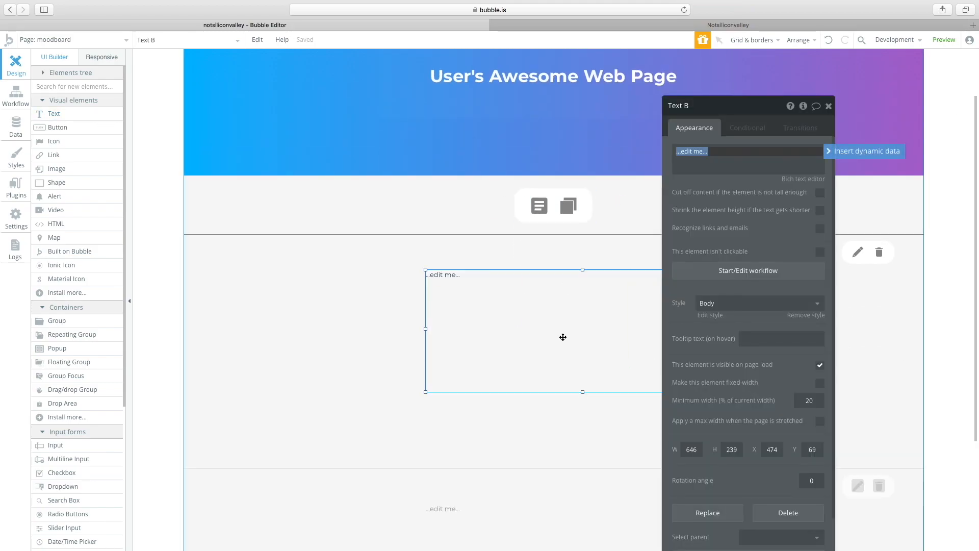
pyautogui.moveTo(563, 337); pyautogui.dragTo(531, 337)
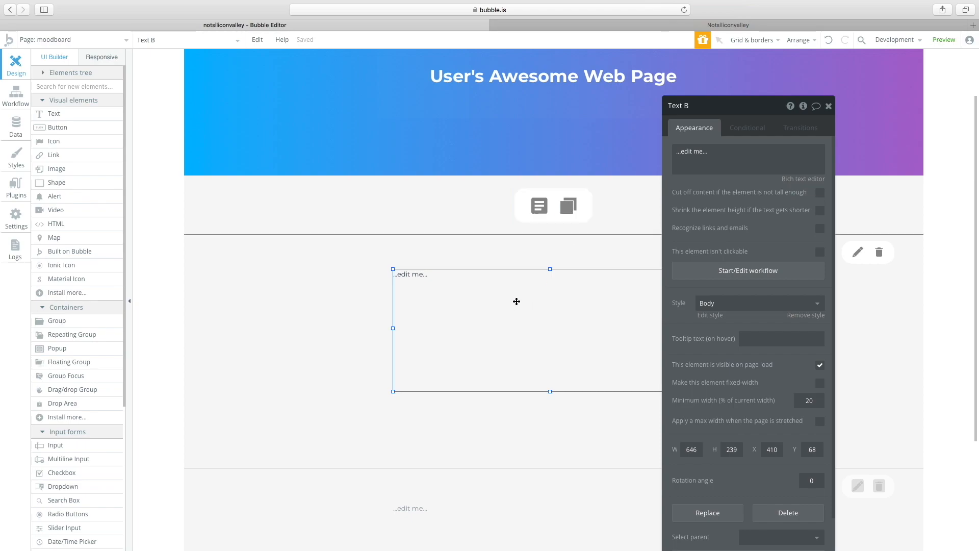
# - Delete the placeholder '...edit me...' text element
pyautogui.rightClick(524, 305)
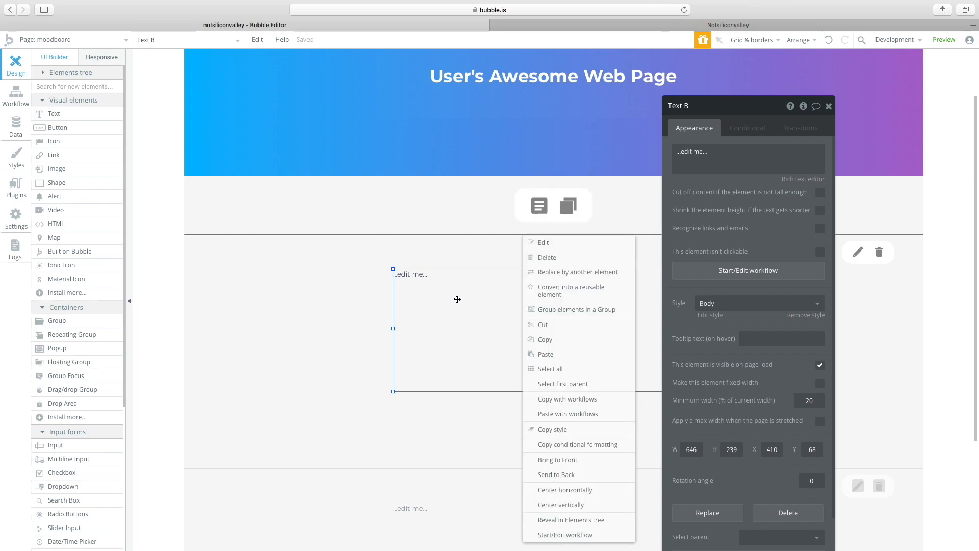
pyautogui.click(458, 300)
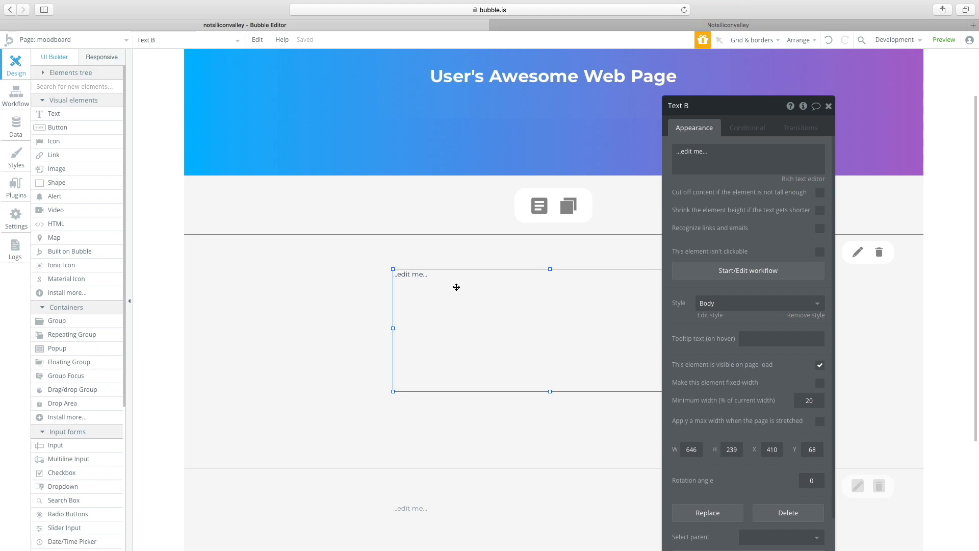
pyautogui.press('Delete')
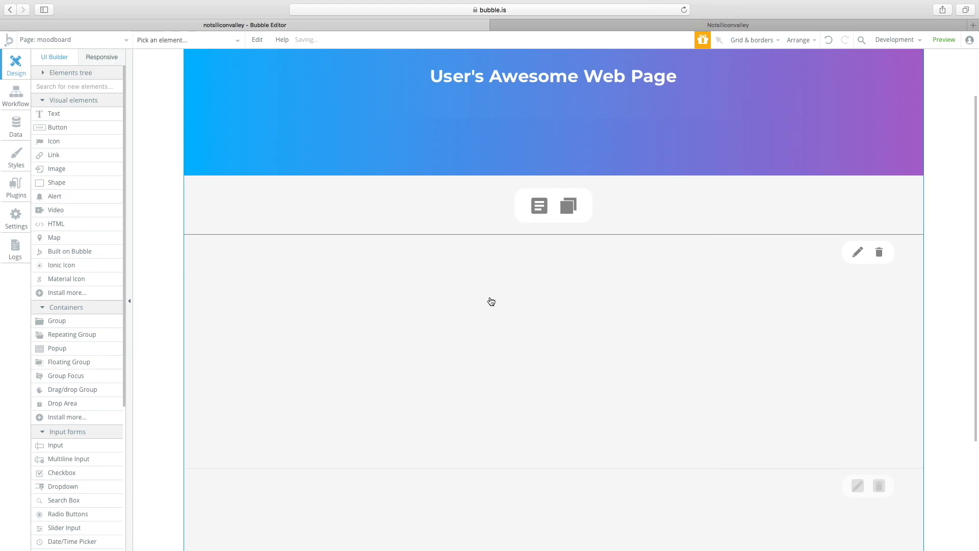
# - Draw a group in the cell, centre it horizontally, remove its background, and size it 1233 × 377
pyautogui.click(56, 321)
pyautogui.moveTo(218, 248)
pyautogui.mouseDown()
pyautogui.moveTo(431, 339)
pyautogui.moveTo(877, 433)
pyautogui.moveTo(847, 456)
pyautogui.mouseUp()
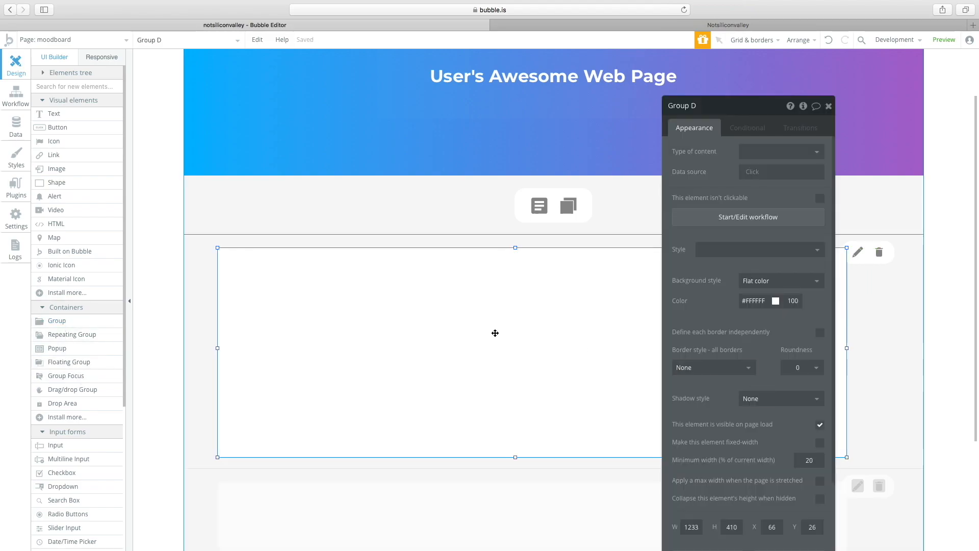
pyautogui.moveTo(495, 333); pyautogui.dragTo(482, 330)
pyautogui.rightClick(480, 329)
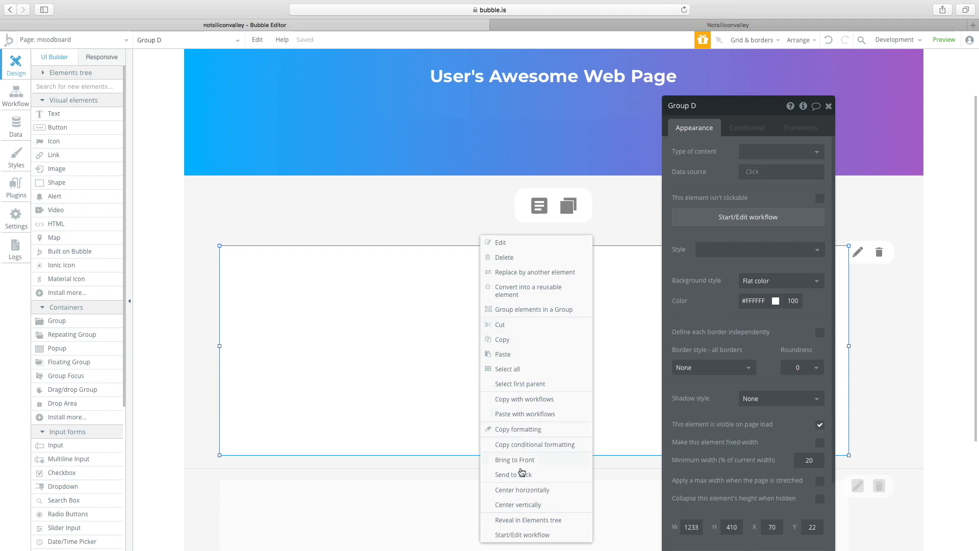
pyautogui.click(536, 490)
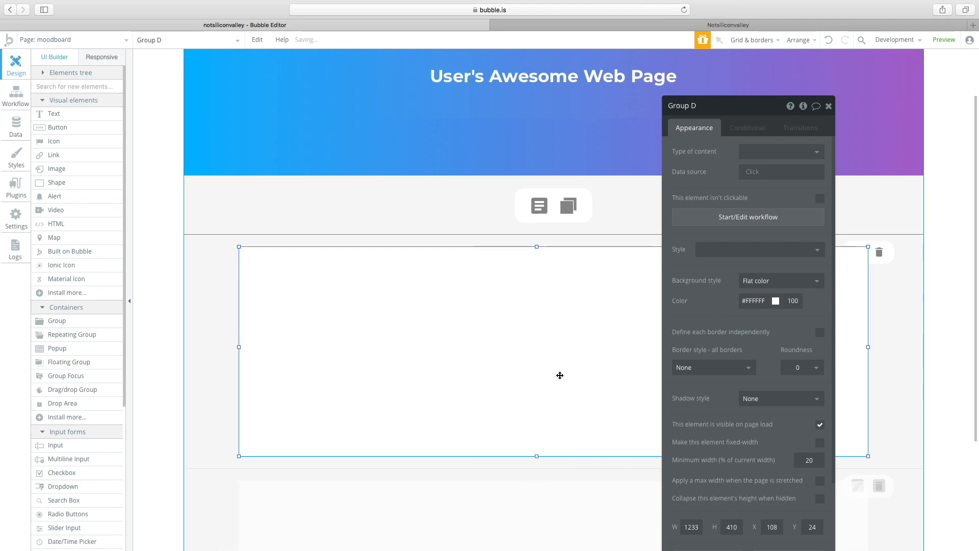
pyautogui.click(759, 280)
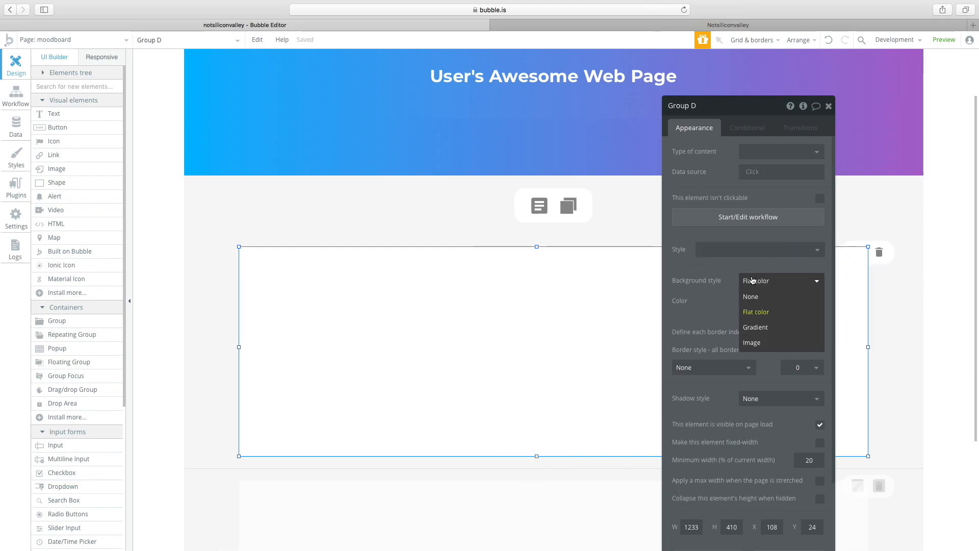
pyautogui.click(769, 299)
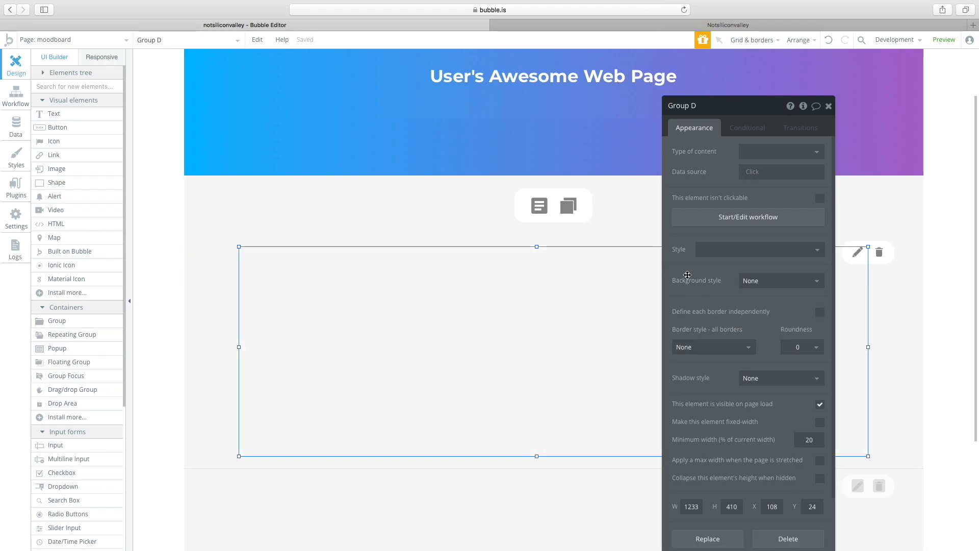
pyautogui.moveTo(537, 248); pyautogui.dragTo(557, 261)
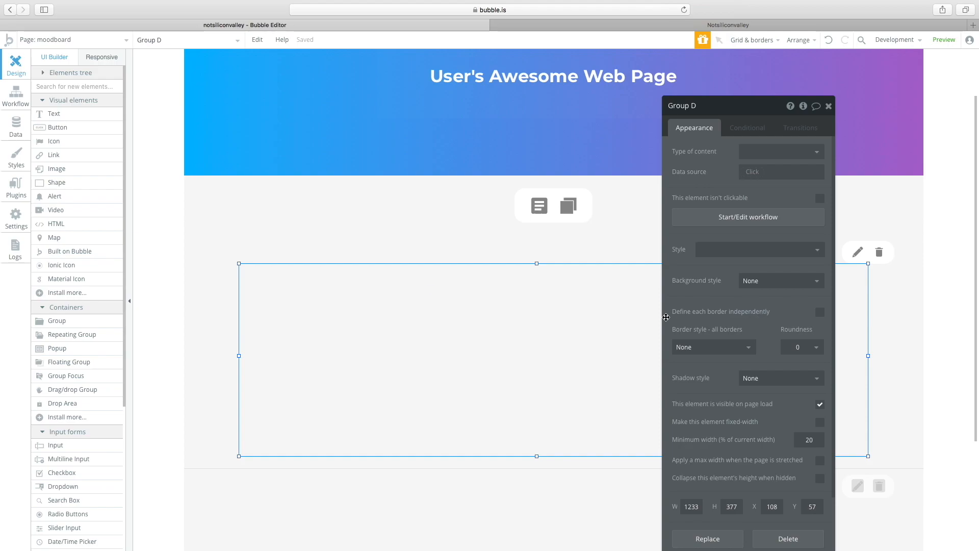
pyautogui.moveTo(732, 106); pyautogui.dragTo(233, 83)
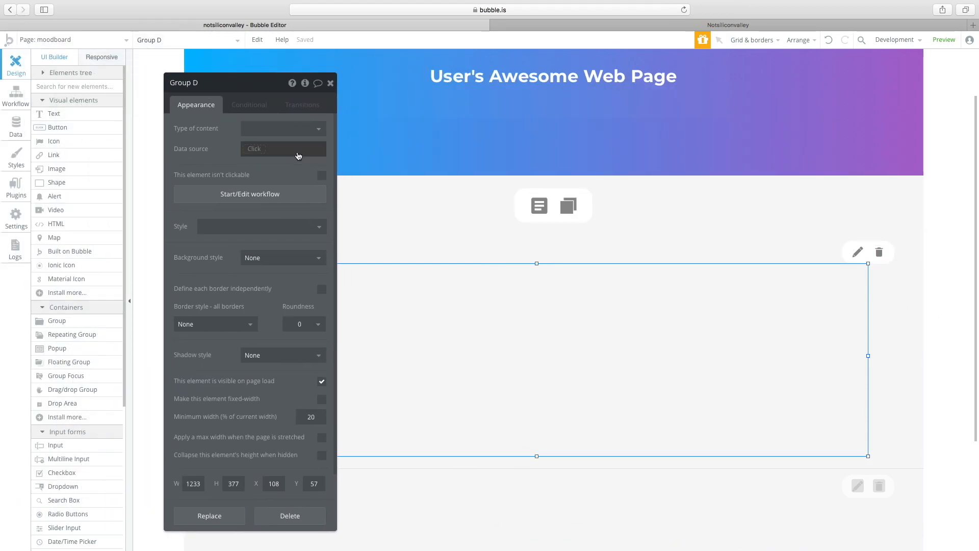
pyautogui.click(56, 113)
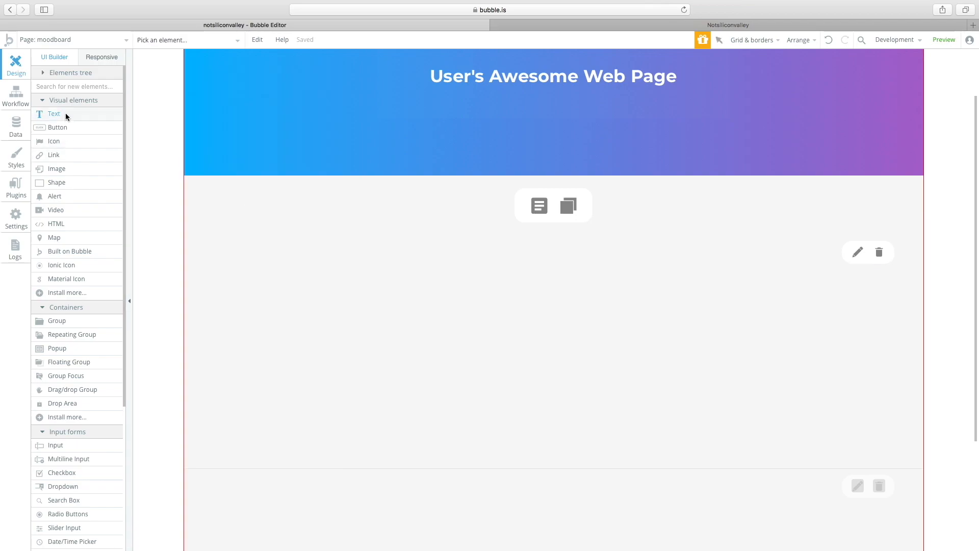
# - Draw a text element in the group, centre it horizontally, and shorten it to 109 high
pyautogui.moveTo(434, 293)
pyautogui.mouseDown()
pyautogui.moveTo(881, 367)
pyautogui.moveTo(849, 351)
pyautogui.mouseUp()
pyautogui.moveTo(768, 326); pyautogui.dragTo(714, 333)
pyautogui.rightClick(713, 333)
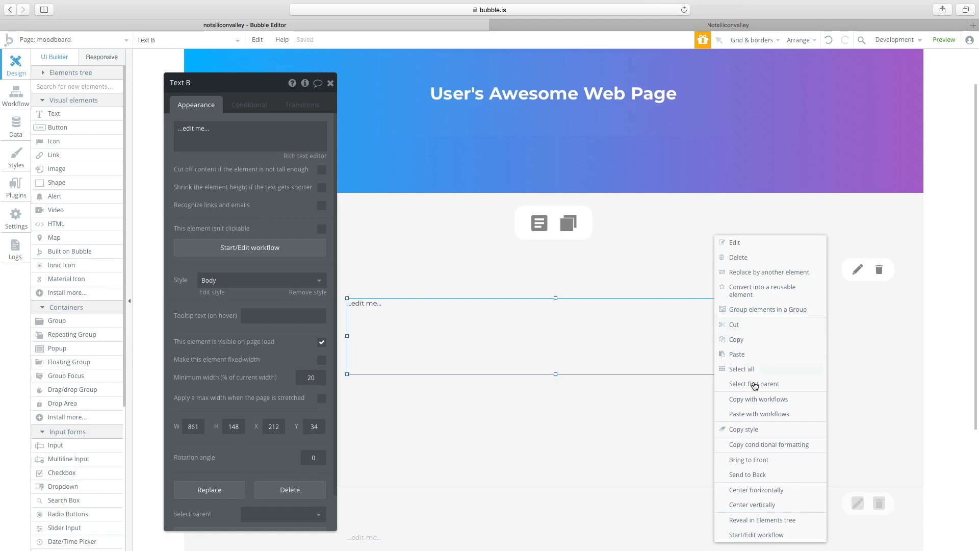
pyautogui.click(764, 494)
pyautogui.rightClick(645, 336)
pyautogui.click(540, 339)
pyautogui.rightClick(540, 339)
pyautogui.click(570, 505)
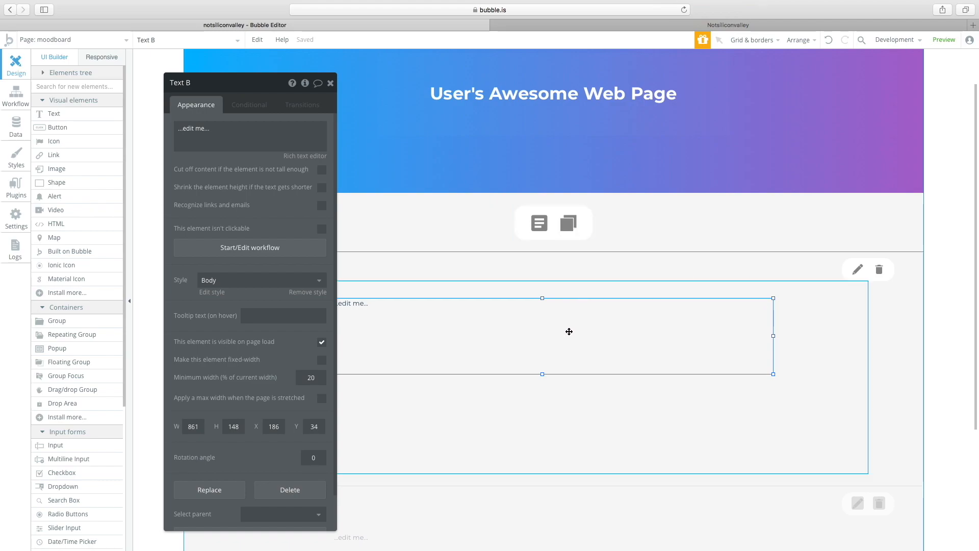
pyautogui.moveTo(542, 375); pyautogui.dragTo(542, 354)
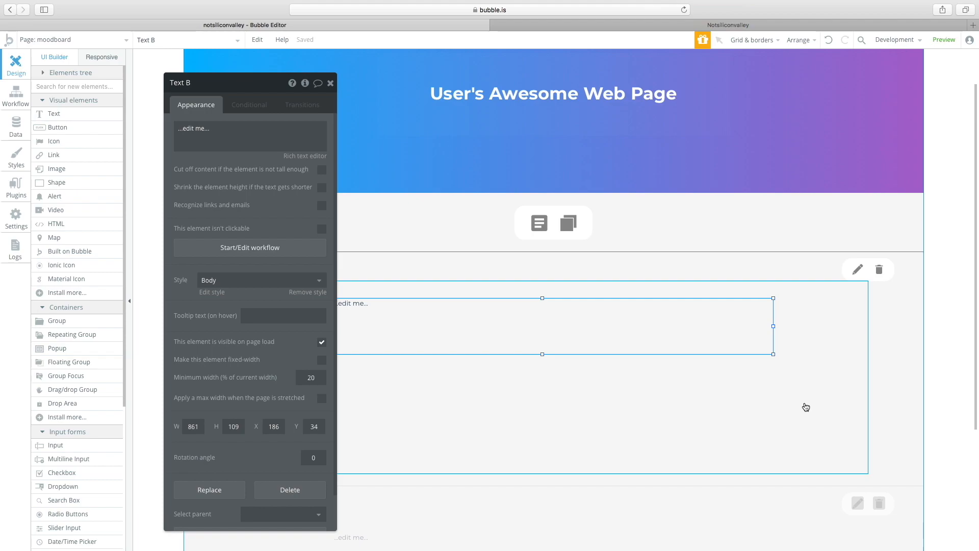
# - Change the text to 'Heading' and apply the Centered Title Medium style
pyautogui.click(224, 141)
pyautogui.tripleClick(244, 127)
pyautogui.write('Hea')
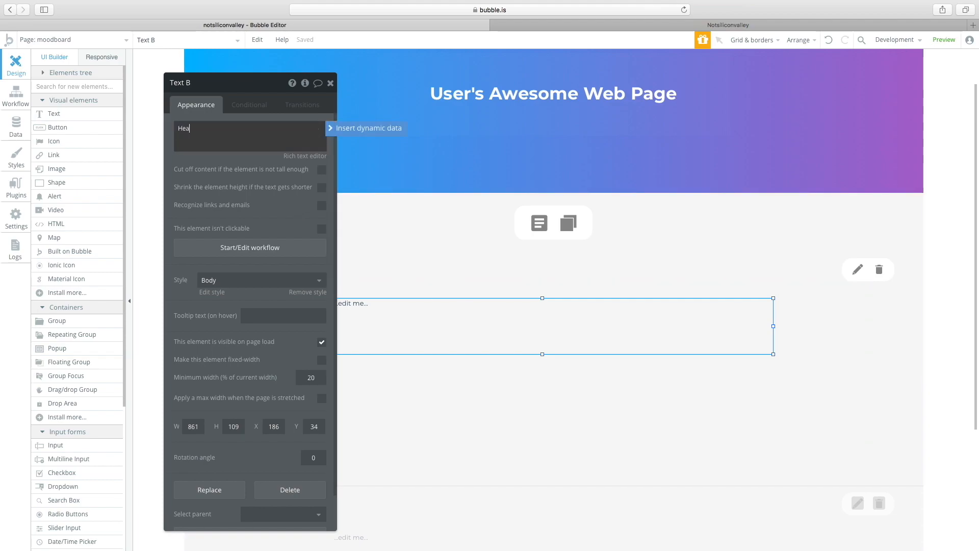
pyautogui.click(360, 128)
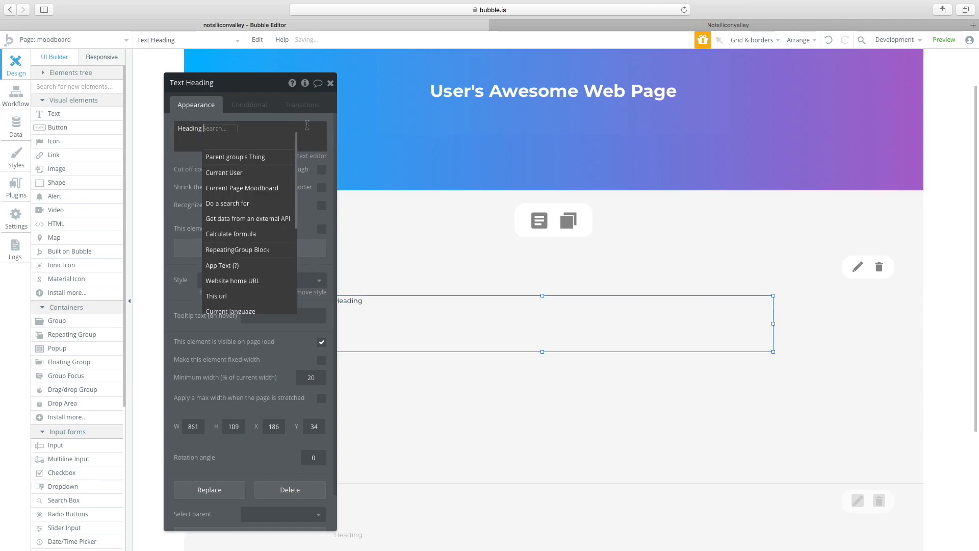
pyautogui.click(274, 125)
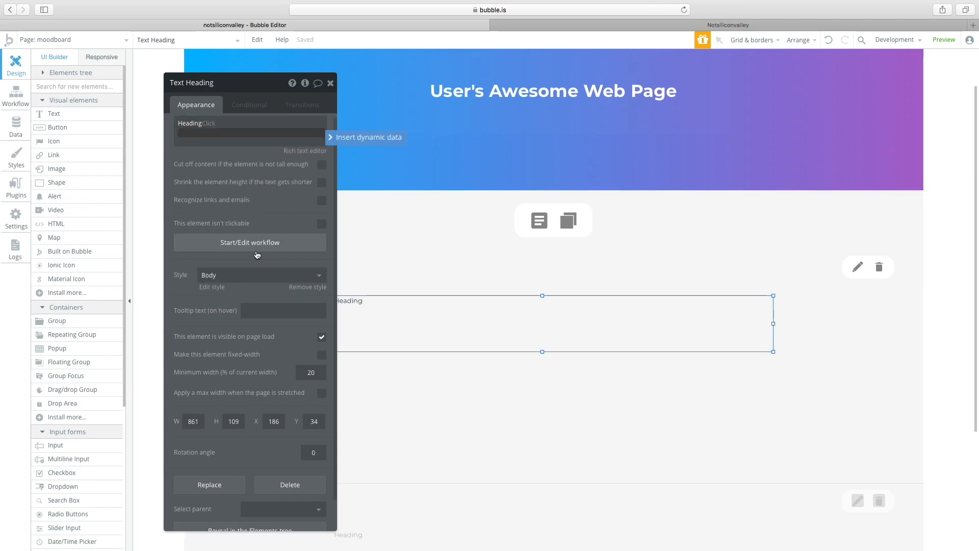
pyautogui.click(252, 275)
pyautogui.scroll(-2, 261, 364)
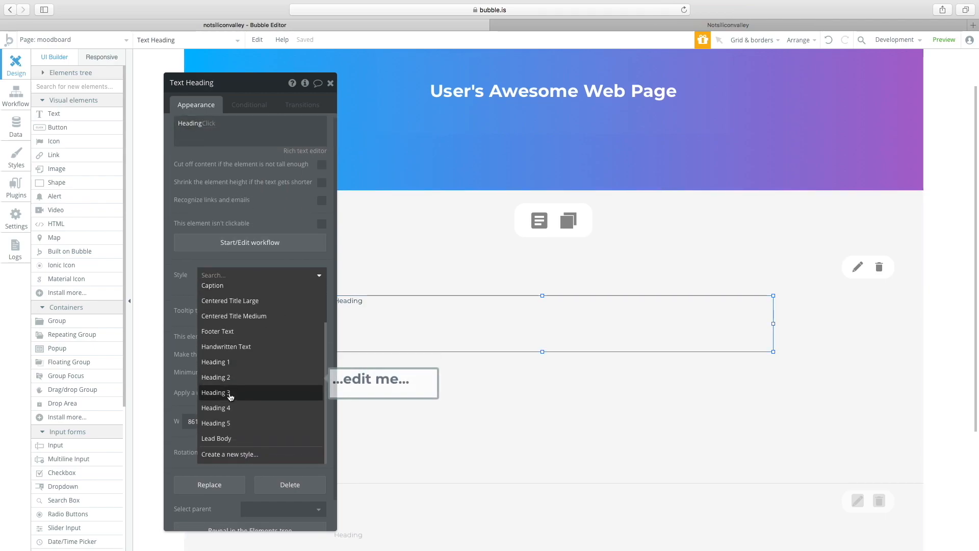
pyautogui.scroll(2, 240, 347)
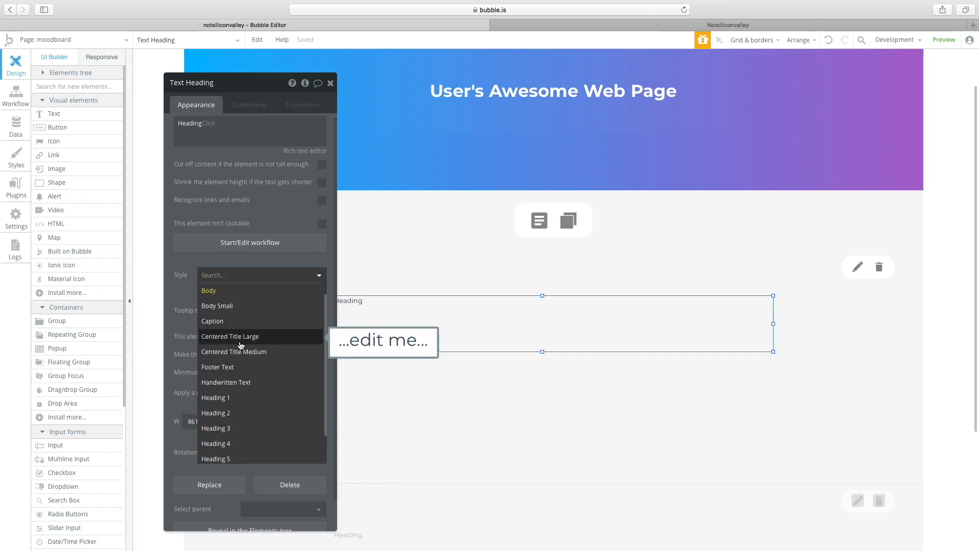
pyautogui.click(262, 351)
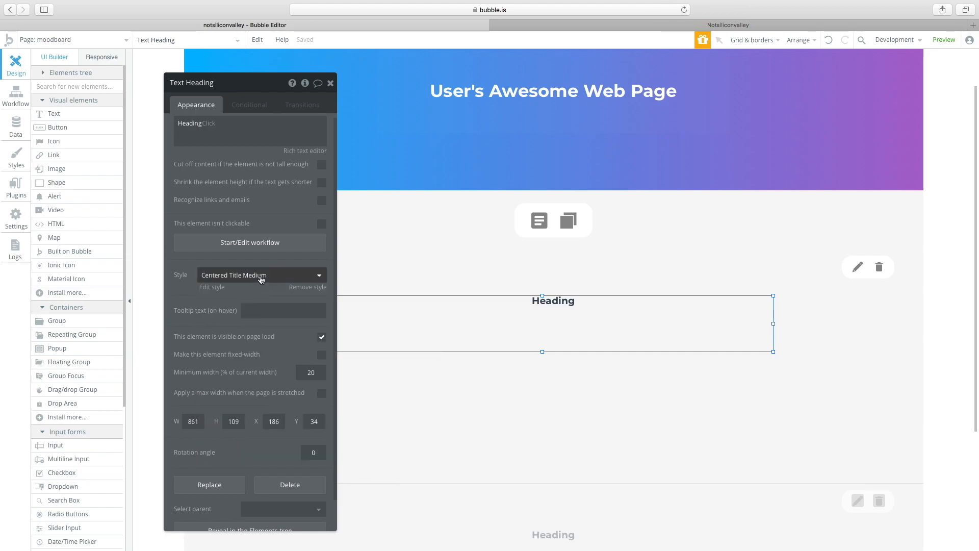
# - Resize the text box to 30 high and 916 wide and re-centre it horizontally
pyautogui.moveTo(543, 353); pyautogui.dragTo(582, 441)
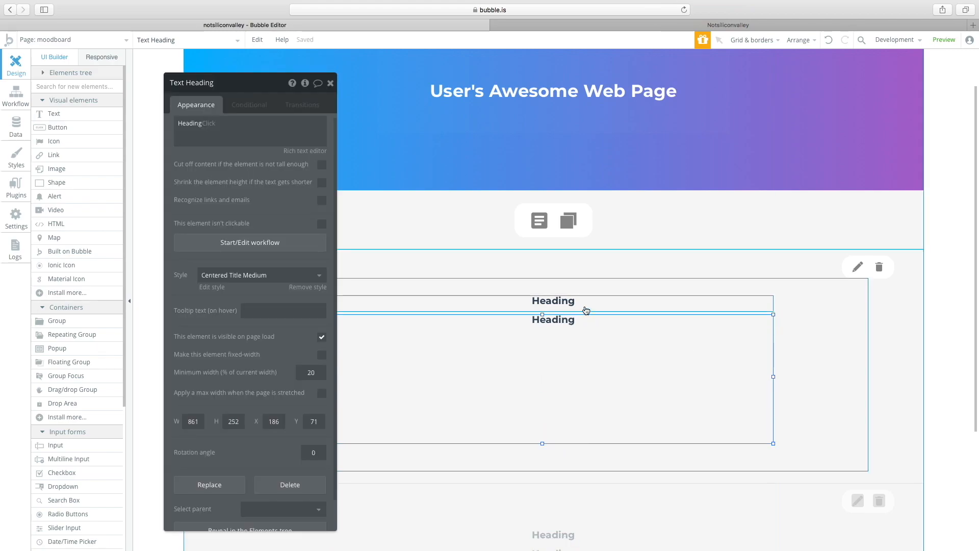
pyautogui.moveTo(773, 377); pyautogui.dragTo(801, 376)
pyautogui.moveTo(703, 368); pyautogui.dragTo(688, 367)
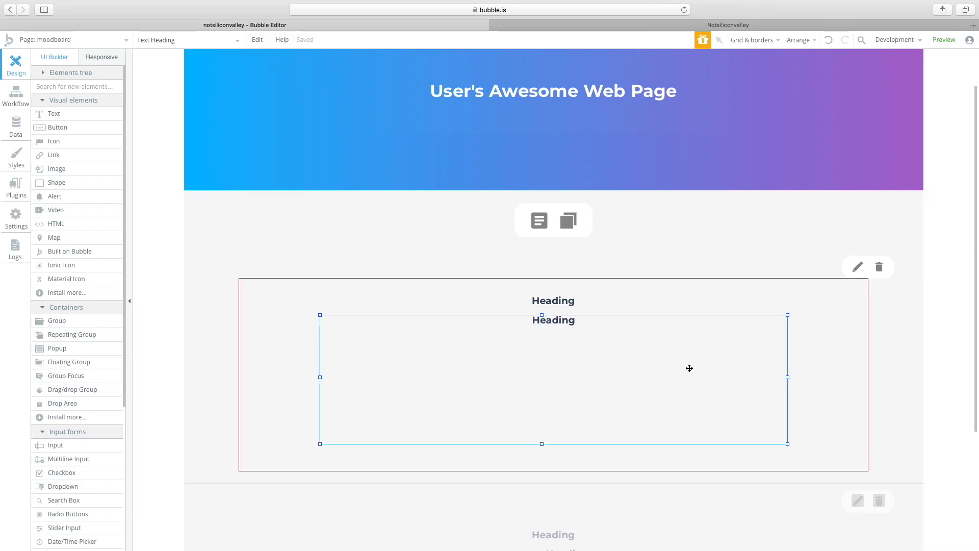
pyautogui.rightClick(688, 366)
pyautogui.click(723, 490)
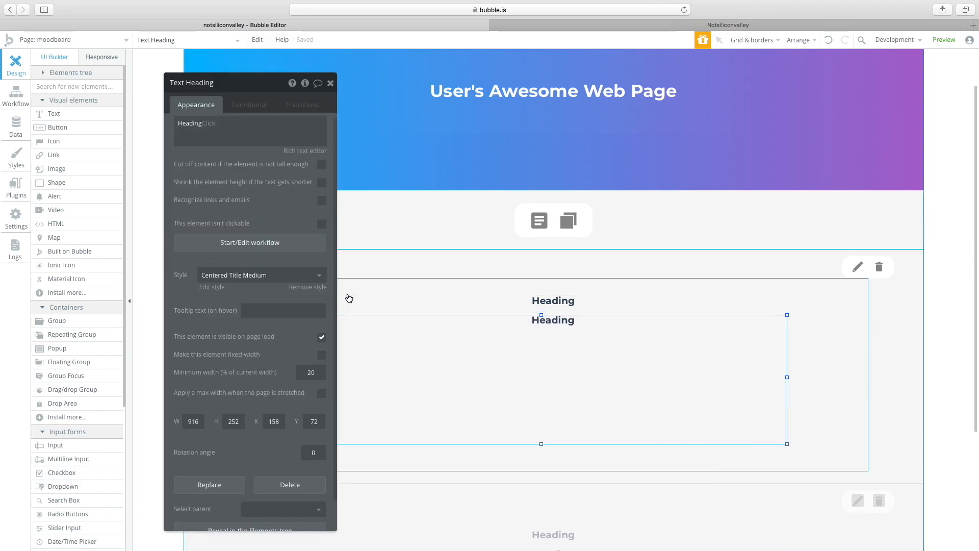
# - Remove the text element's style and set its alignment to centred
pyautogui.click(209, 277)
pyautogui.click(246, 303)
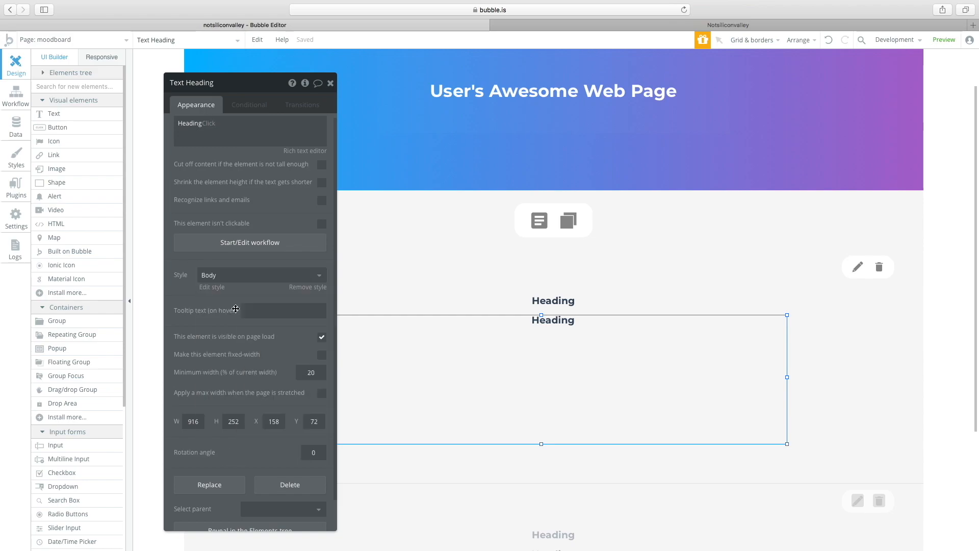
pyautogui.click(244, 275)
pyautogui.scroll(-2, 209, 332)
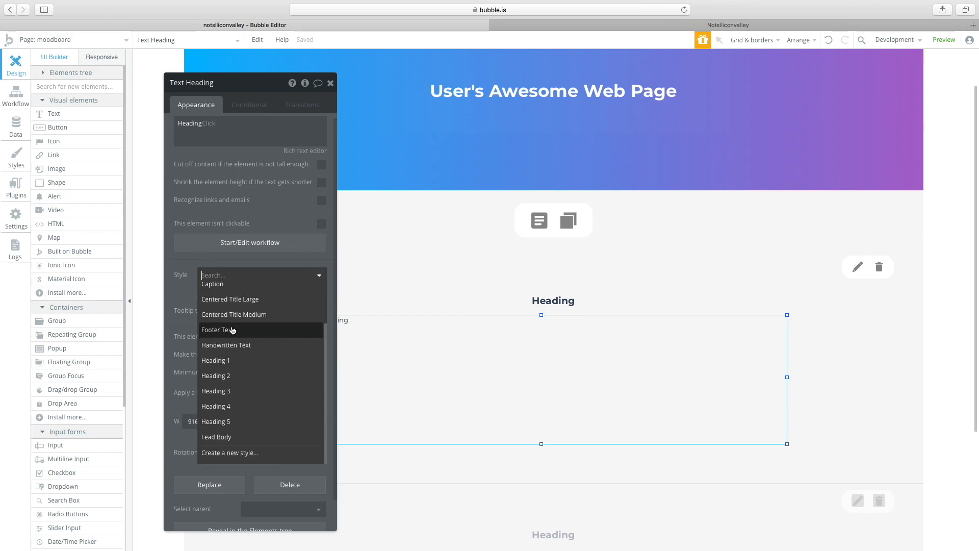
pyautogui.click(173, 349)
pyautogui.click(214, 278)
pyautogui.scroll(3, 215, 299)
pyautogui.click(187, 293)
pyautogui.click(226, 276)
pyautogui.click(218, 291)
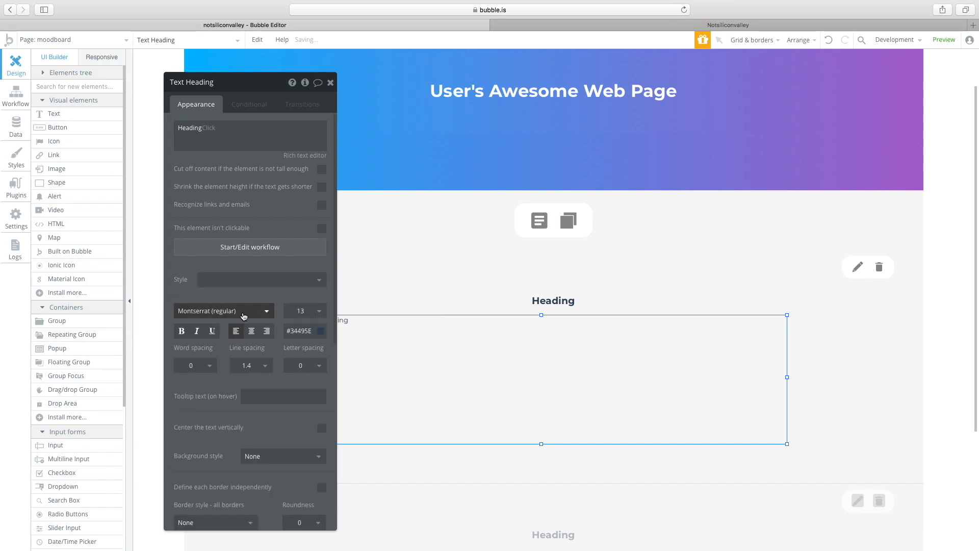
pyautogui.click(252, 331)
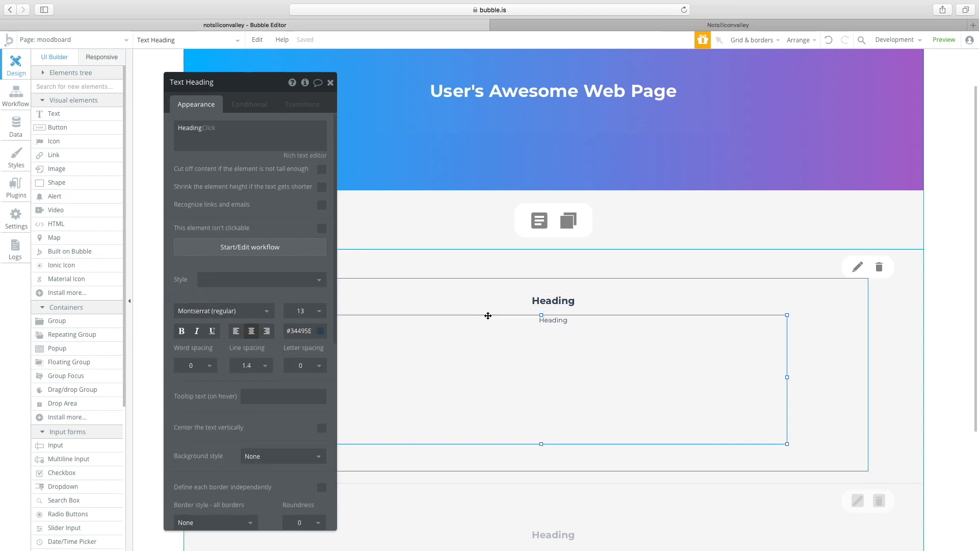
# - Replace the text with 'Type in your textual content here by editing this block'
pyautogui.click(244, 133)
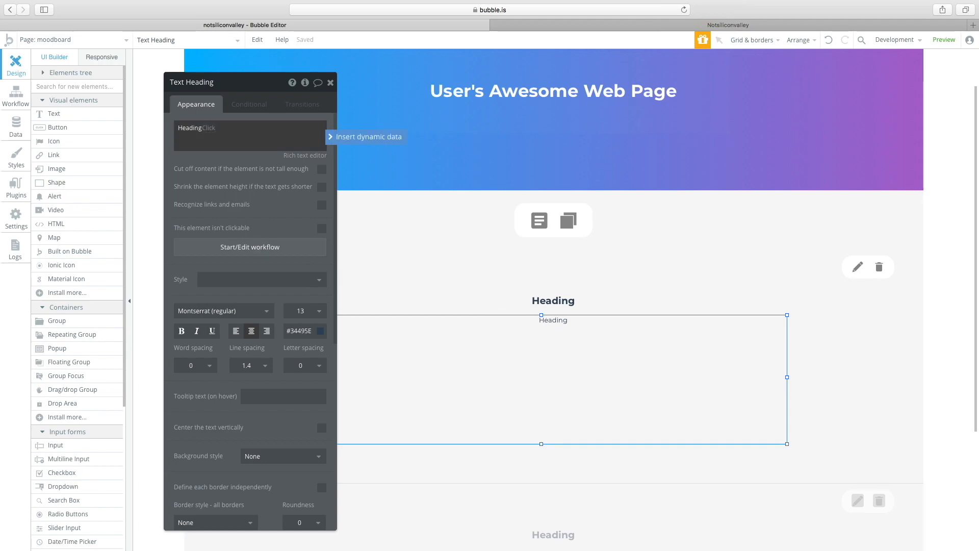
pyautogui.press('super+a')
pyautogui.press('BackSpace')
pyautogui.write('Lorum i')
pyautogui.press('super+a')
pyautogui.write('T')
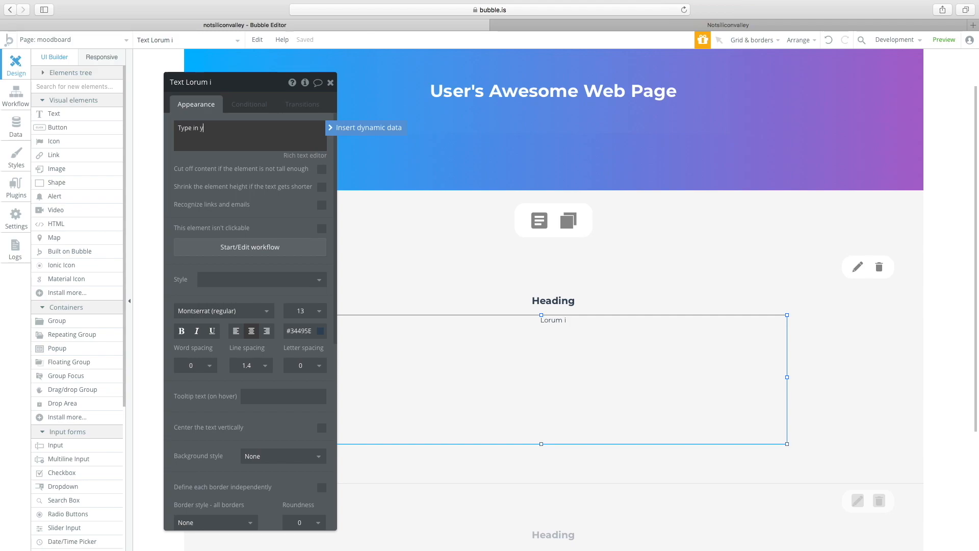
pyautogui.write('ype in your textual content here by')
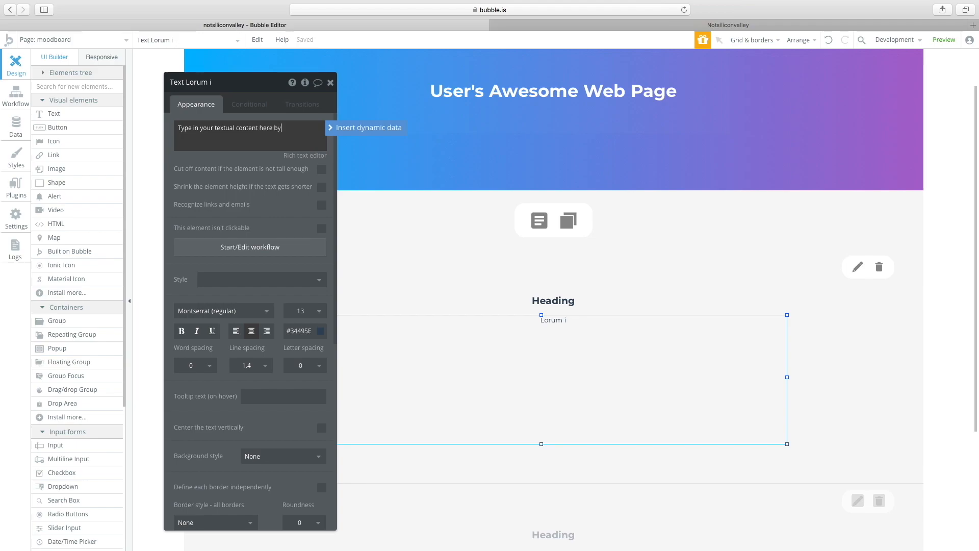
pyautogui.write(' editing this block')
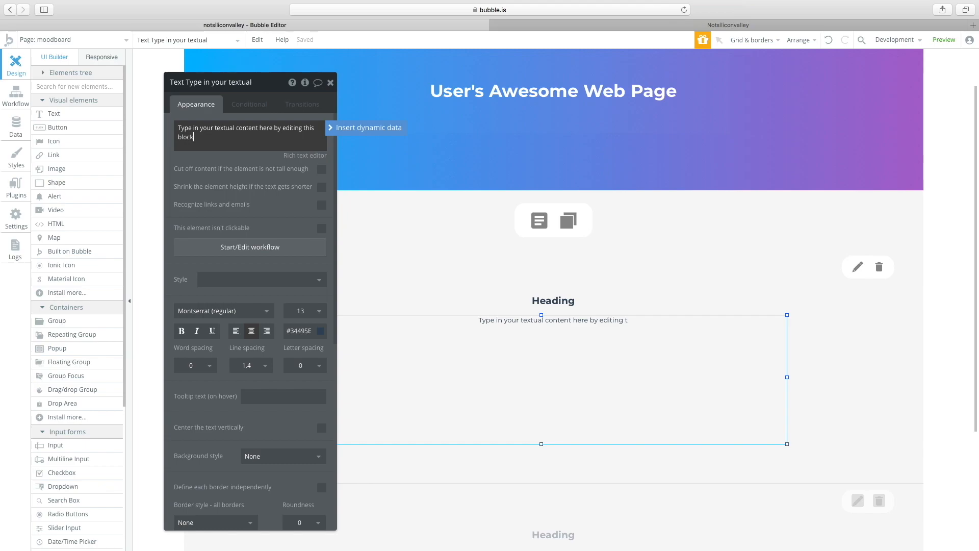
pyautogui.rightClick(686, 396)
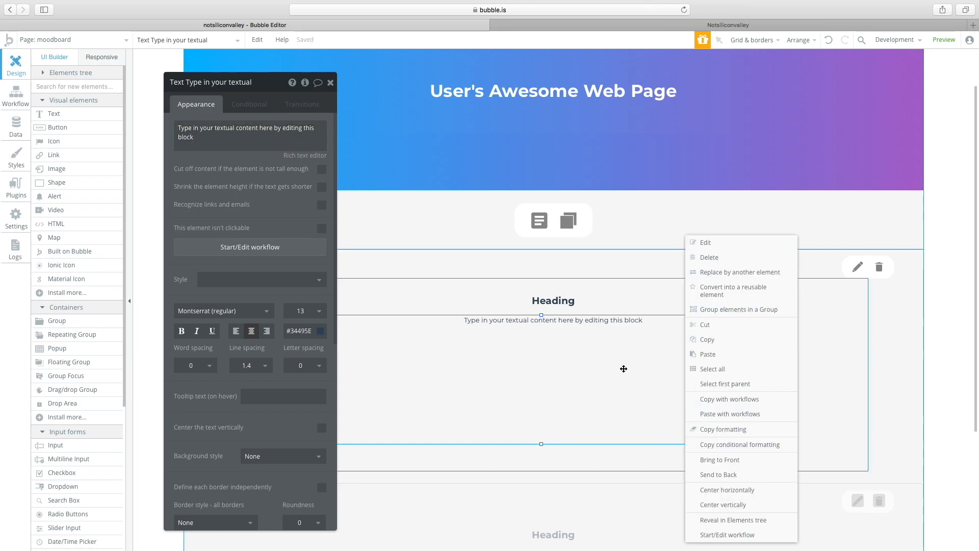
# - Nudge the group holding the heading and body text slightly down and left
pyautogui.scroll(2, 612, 367)
pyautogui.click(811, 412)
pyautogui.click(901, 417)
pyautogui.click(829, 406)
pyautogui.moveTo(832, 407)
pyautogui.mouseDown()
pyautogui.moveTo(795, 447)
pyautogui.moveTo(819, 400)
pyautogui.moveTo(827, 411)
pyautogui.moveTo(820, 406)
pyautogui.mouseUp()
pyautogui.click(887, 409)
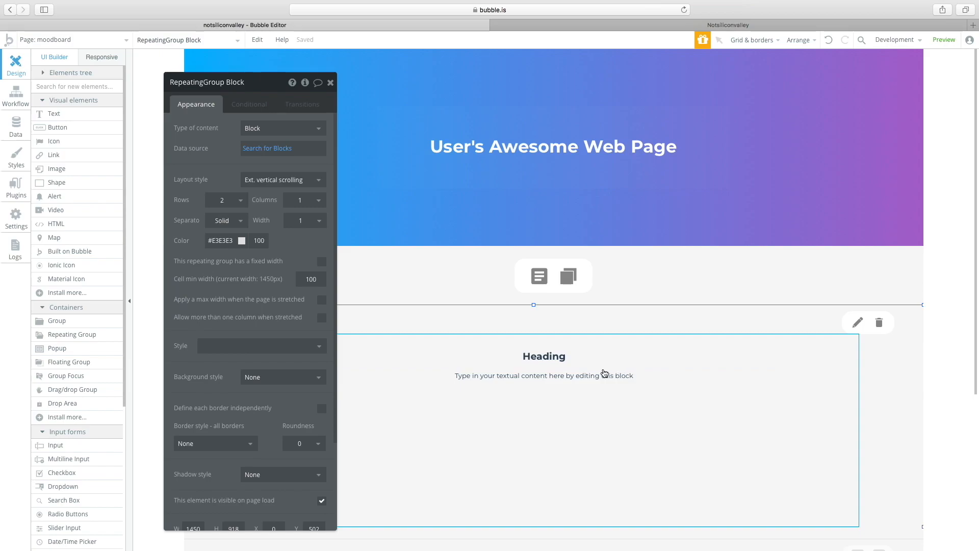
# - Stretch the Heading text to about 914 px wide at X 160, then select Group D
pyautogui.click(569, 358)
pyautogui.click(663, 400)
pyautogui.click(760, 358)
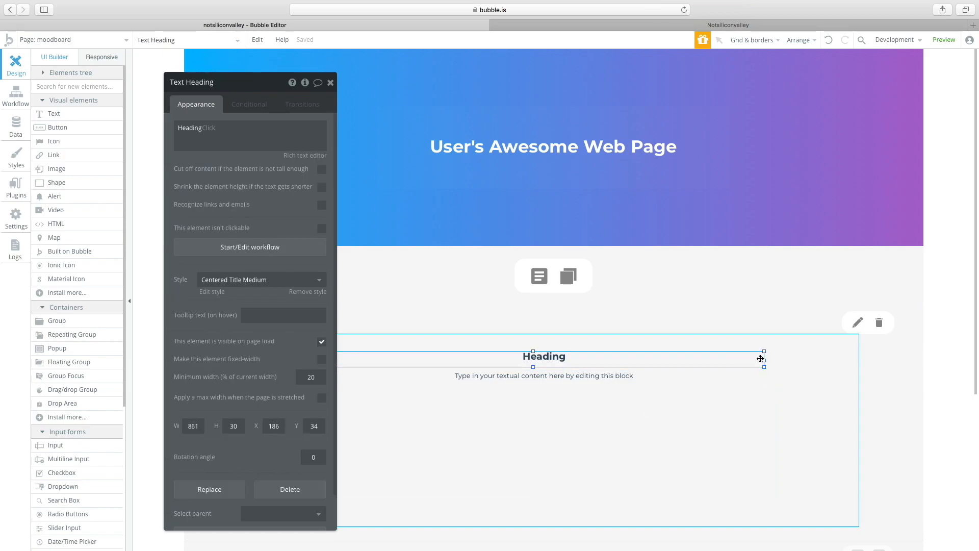
pyautogui.moveTo(765, 361); pyautogui.dragTo(778, 361)
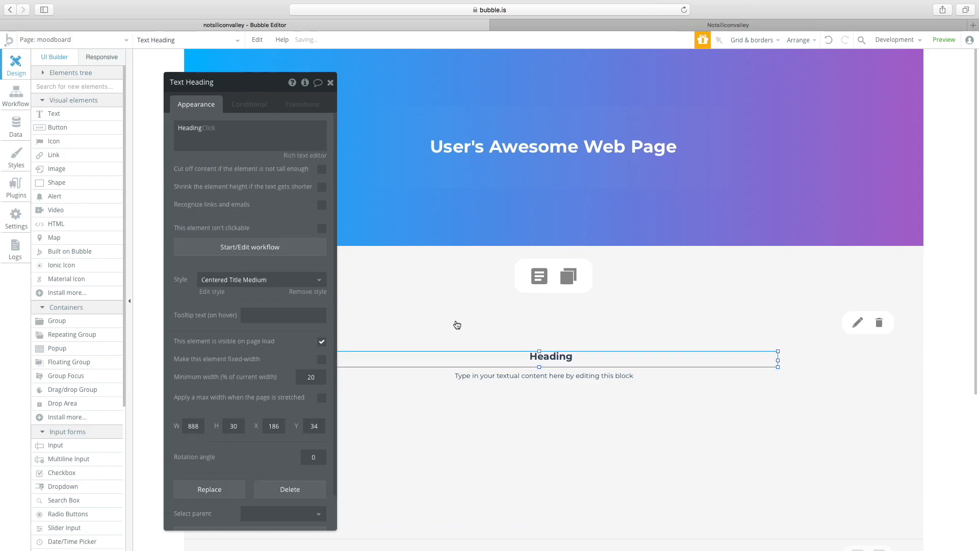
pyautogui.rightClick(236, 83)
pyautogui.click(198, 145)
pyautogui.moveTo(191, 86); pyautogui.dragTo(98, 80)
pyautogui.moveTo(324, 360)
pyautogui.mouseDown()
pyautogui.moveTo(300, 362)
pyautogui.moveTo(296, 411)
pyautogui.moveTo(300, 360)
pyautogui.moveTo(312, 360)
pyautogui.mouseUp()
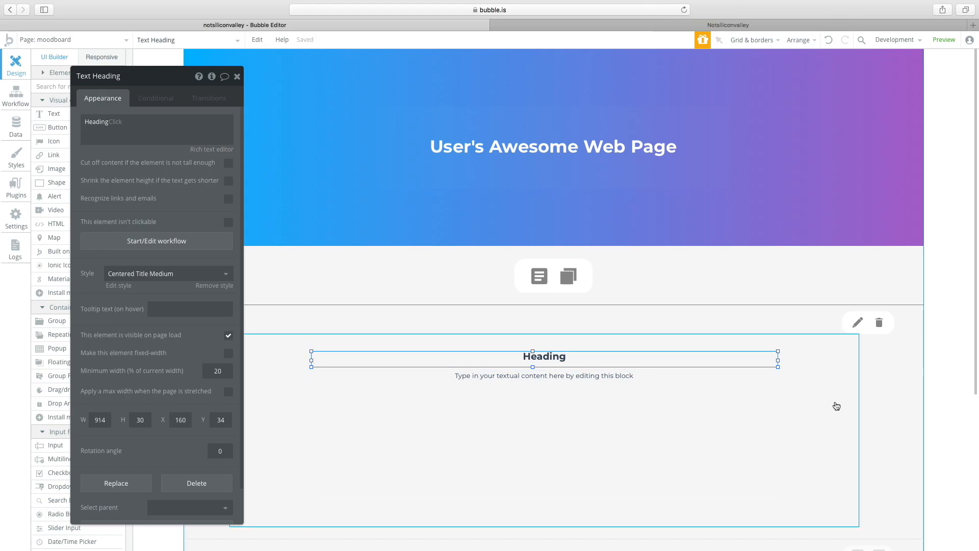
pyautogui.click(759, 411)
pyautogui.click(758, 411)
pyautogui.click(834, 403)
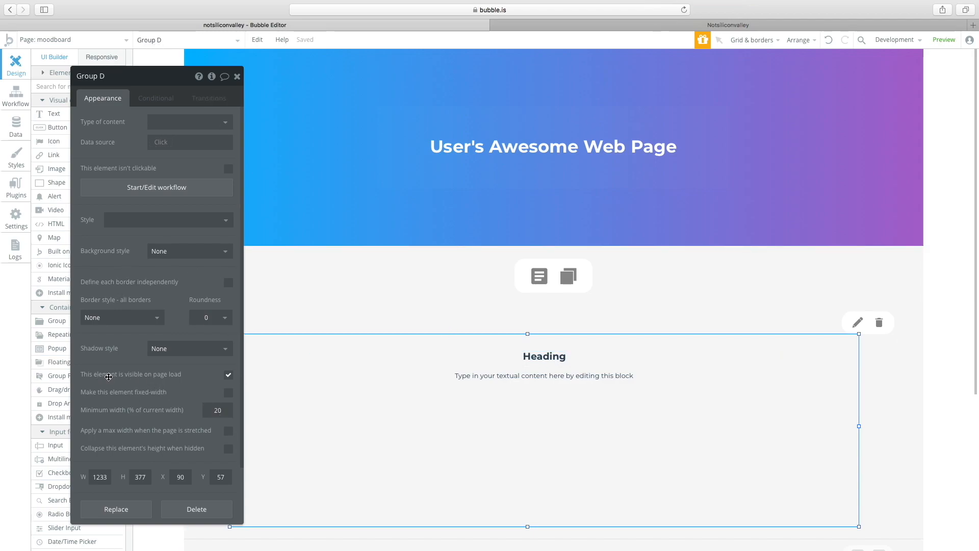
# - Hide Group D on page load and draw a new group across the cell area
pyautogui.click(228, 375)
pyautogui.moveTo(104, 82); pyautogui.dragTo(170, 85)
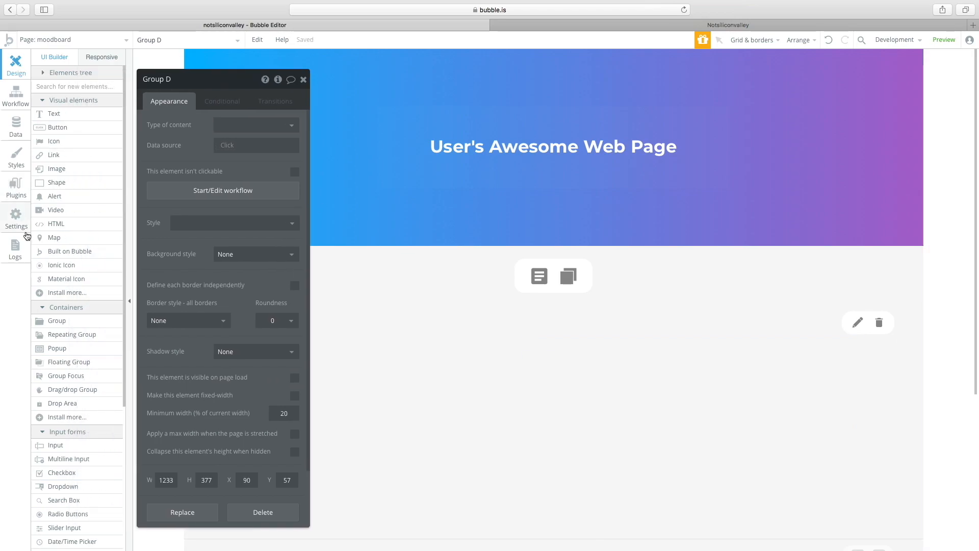
pyautogui.moveTo(341, 347)
pyautogui.mouseDown()
pyautogui.moveTo(778, 466)
pyautogui.moveTo(822, 506)
pyautogui.moveTo(864, 518)
pyautogui.mouseUp()
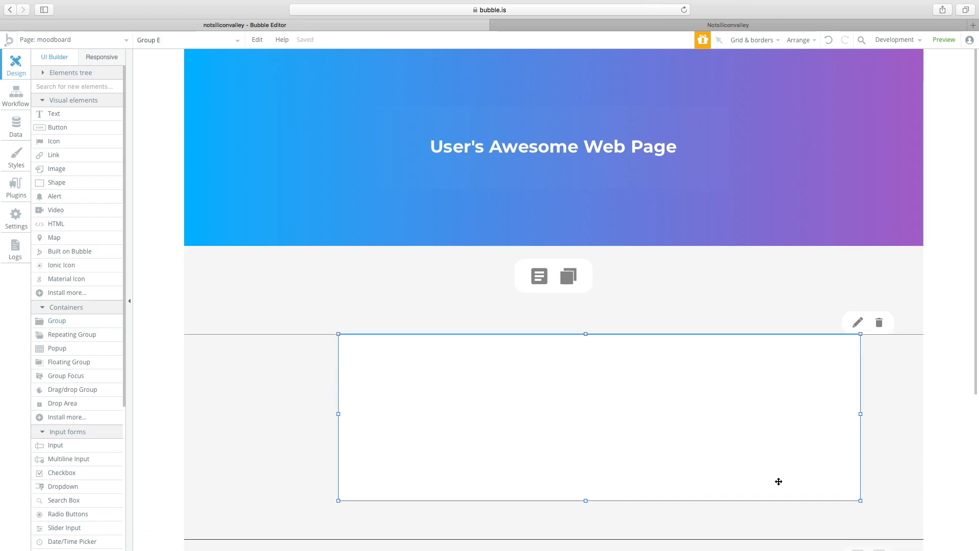
pyautogui.moveTo(584, 500); pyautogui.dragTo(585, 520)
pyautogui.rightClick(337, 424)
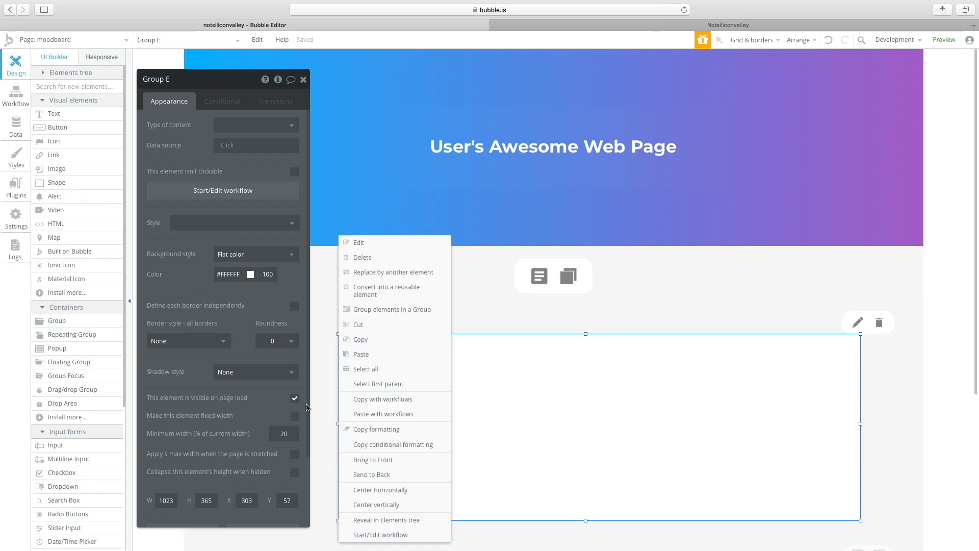
pyautogui.click(548, 416)
pyautogui.moveTo(337, 423)
pyautogui.mouseDown()
pyautogui.moveTo(318, 411)
pyautogui.moveTo(327, 407)
pyautogui.mouseUp()
pyautogui.moveTo(167, 80); pyautogui.dragTo(73, 70)
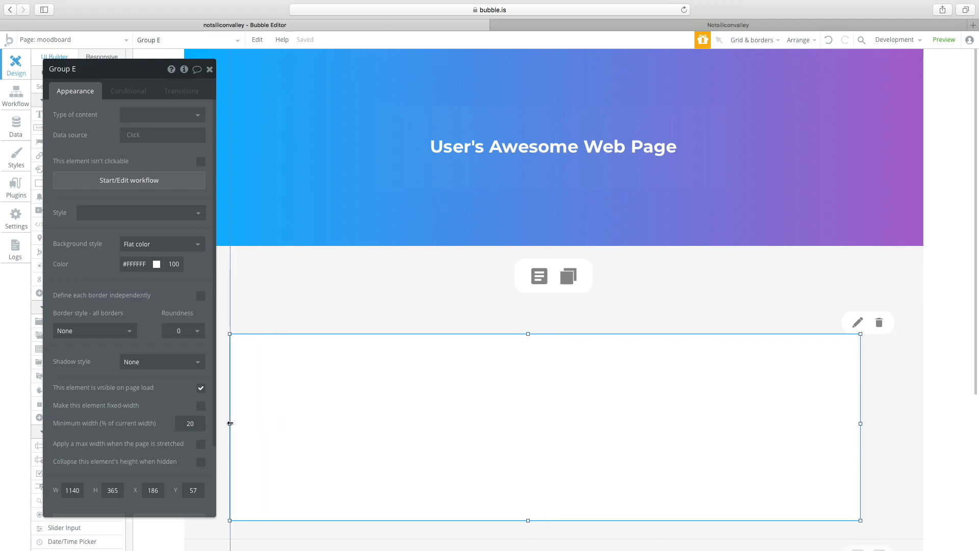
pyautogui.moveTo(809, 397); pyautogui.dragTo(843, 400)
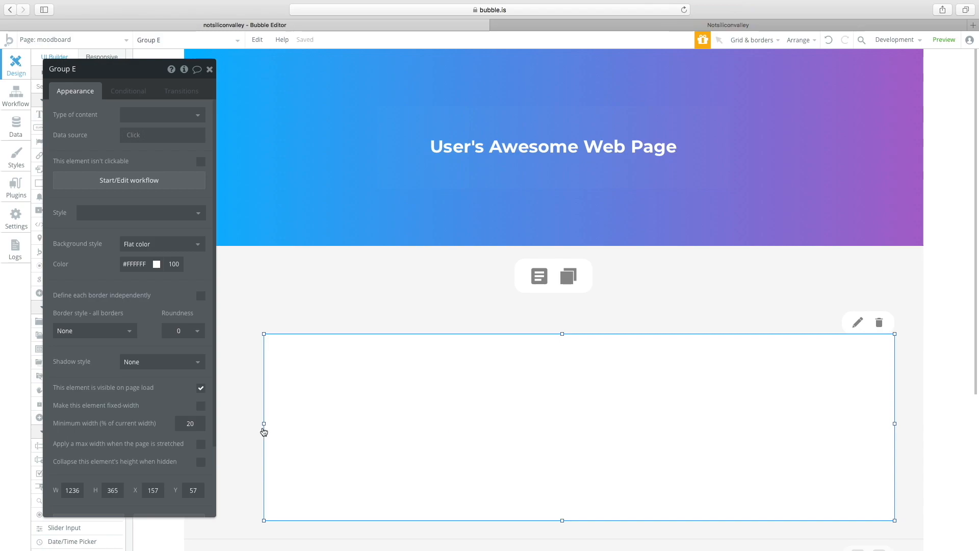
# - Center the new group vertically and horizontally and set its background to None
pyautogui.rightClick(427, 476)
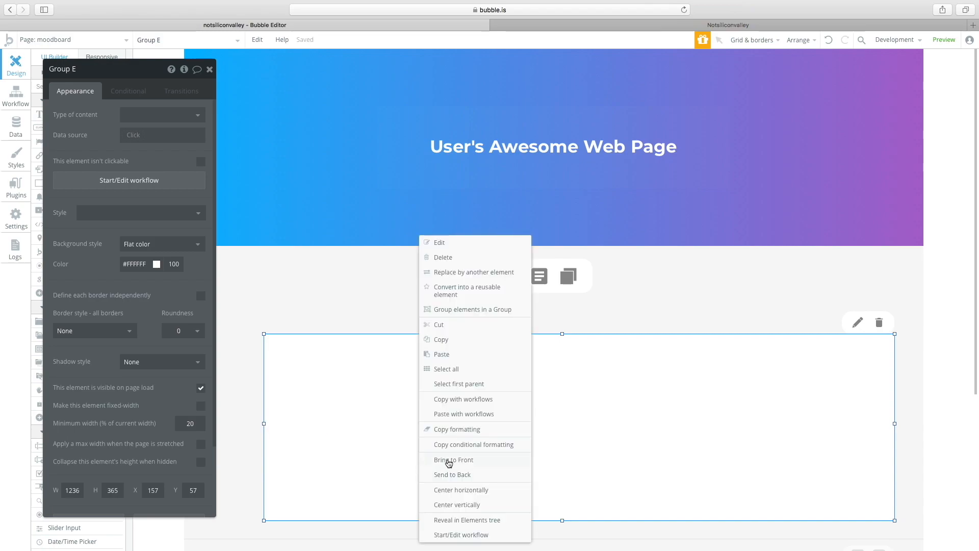
pyautogui.click(461, 504)
pyautogui.rightClick(490, 424)
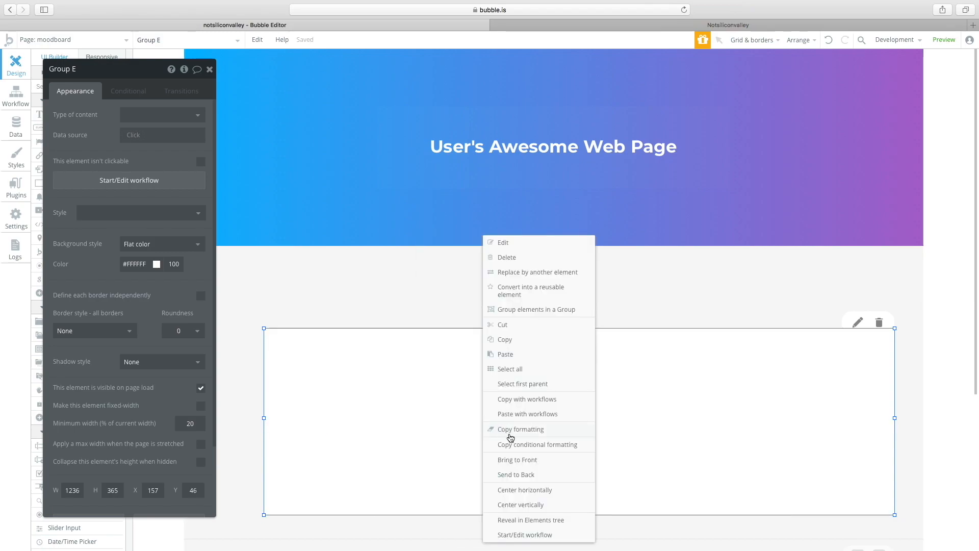
pyautogui.rightClick(528, 493)
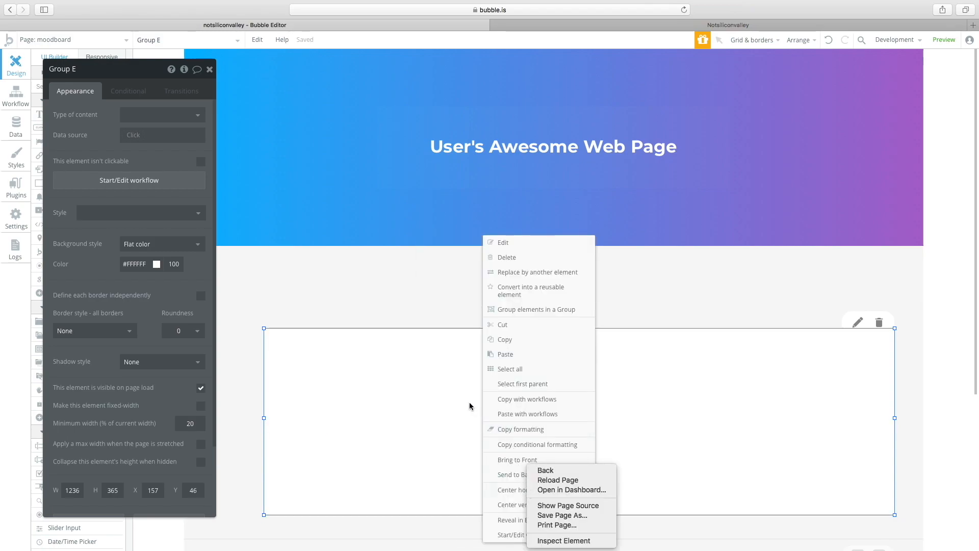
pyautogui.click(501, 490)
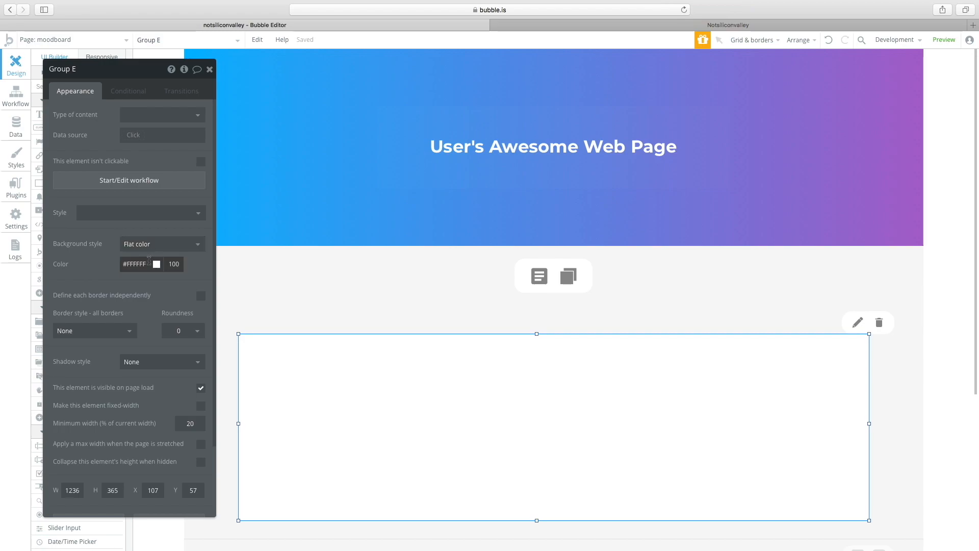
pyautogui.click(137, 250)
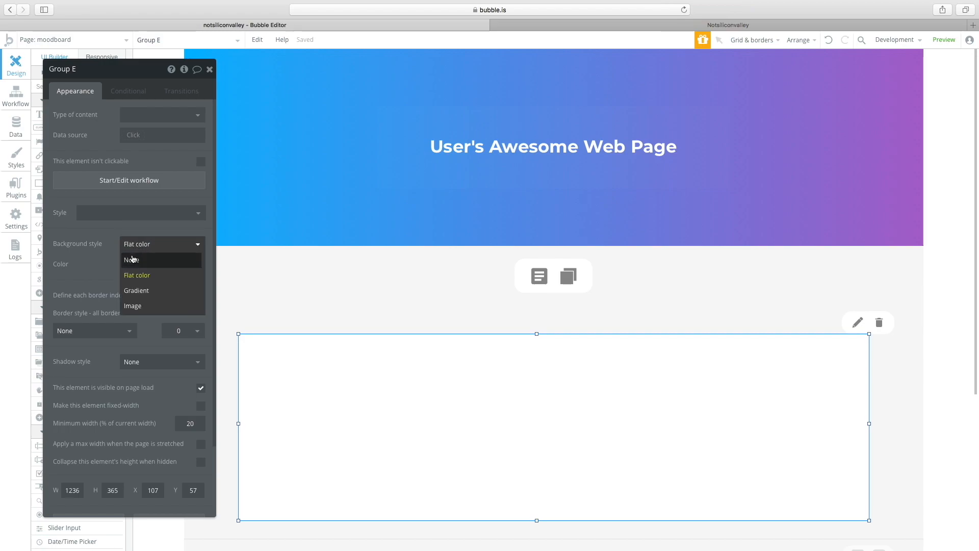
pyautogui.click(125, 262)
pyautogui.moveTo(60, 75); pyautogui.dragTo(201, 55)
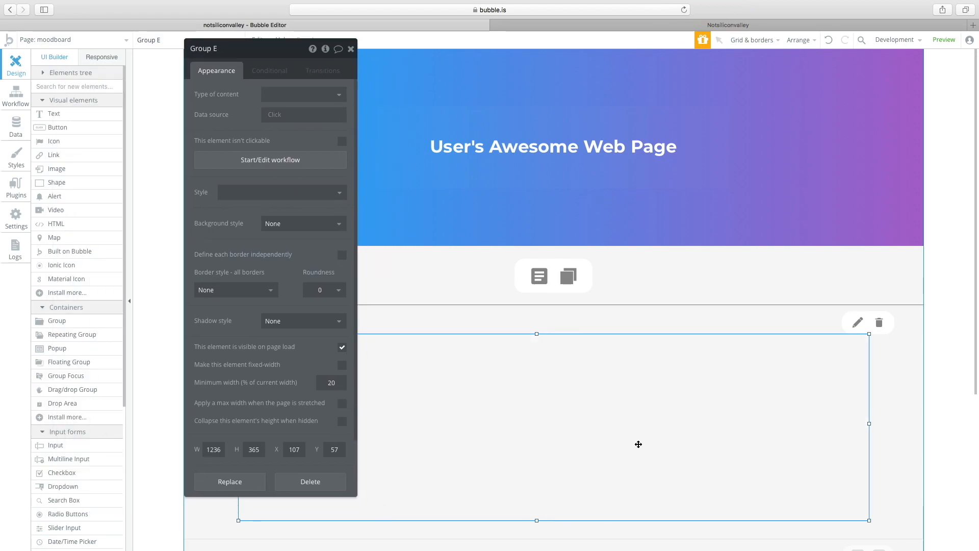
# - Draw RepeatingGroup B inside the new group and size it to 843 × 341
pyautogui.click(74, 335)
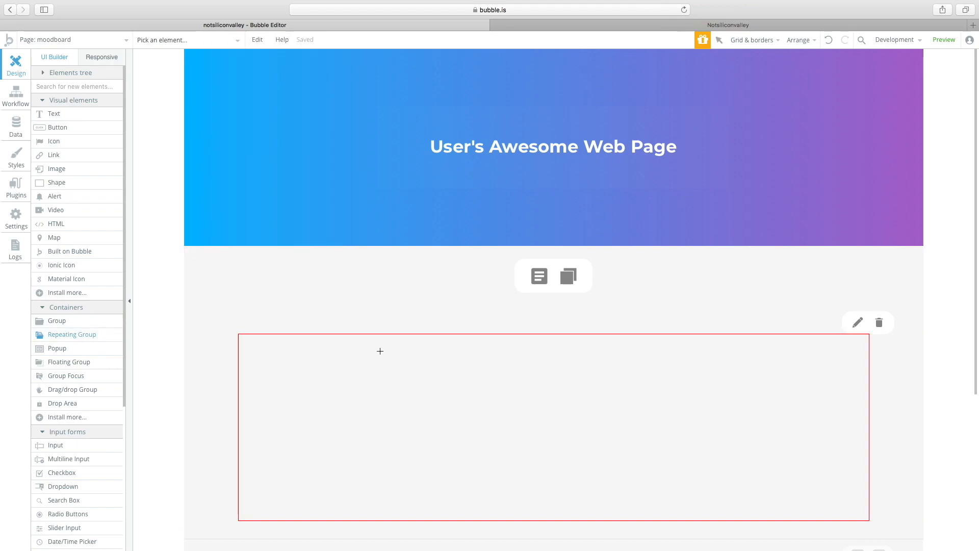
pyautogui.moveTo(282, 350); pyautogui.dragTo(552, 450)
pyautogui.moveTo(453, 406); pyautogui.dragTo(413, 391)
pyautogui.moveTo(513, 433); pyautogui.dragTo(655, 497)
pyautogui.click(669, 432)
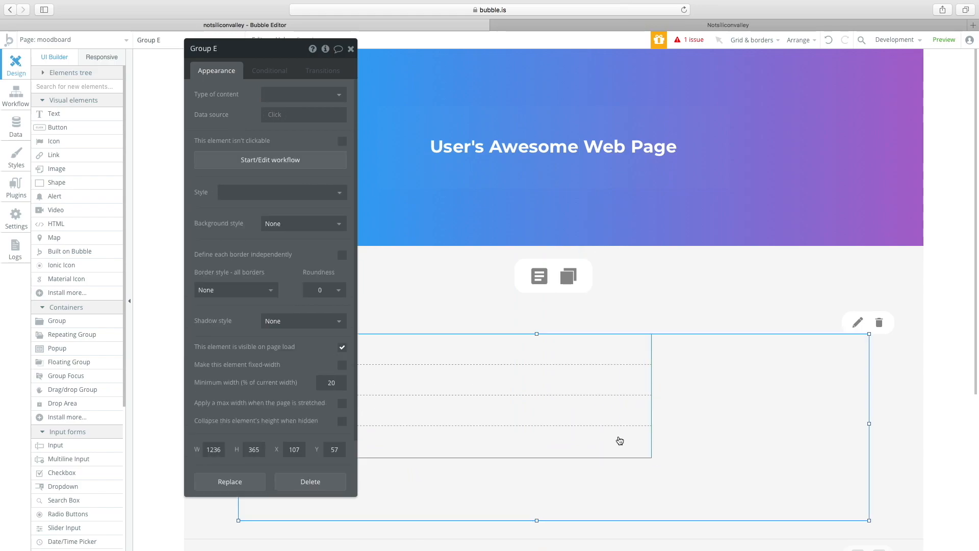
pyautogui.click(636, 451)
pyautogui.moveTo(652, 459); pyautogui.dragTo(668, 508)
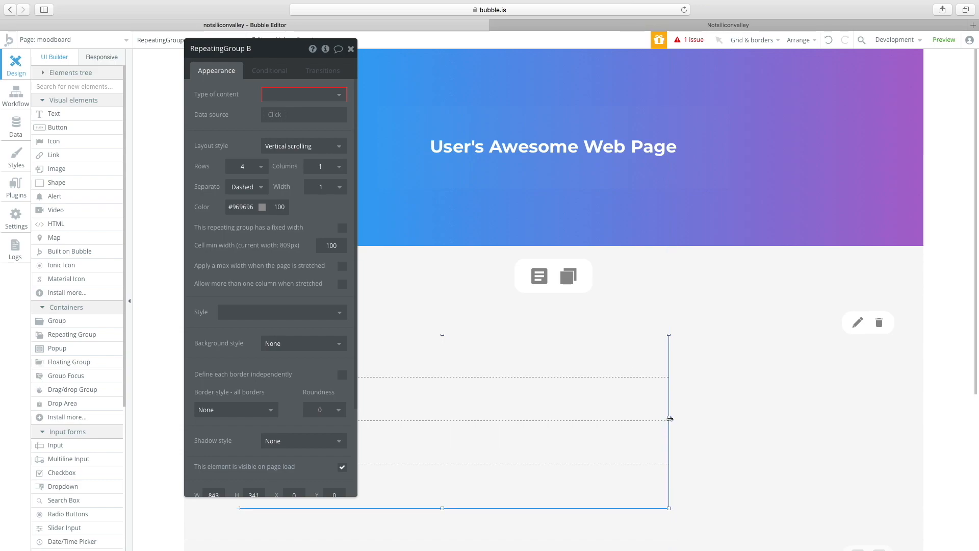
# - Stretch RepeatingGroup B to 1226 px wide and center it both ways in its parent
pyautogui.click(760, 418)
pyautogui.click(645, 430)
pyautogui.moveTo(669, 418); pyautogui.dragTo(863, 417)
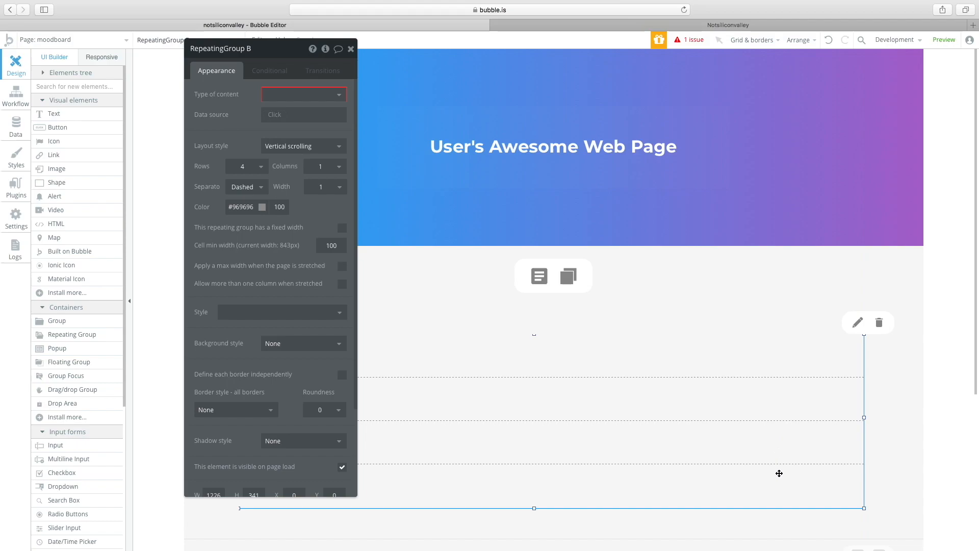
pyautogui.click(841, 518)
pyautogui.click(827, 477)
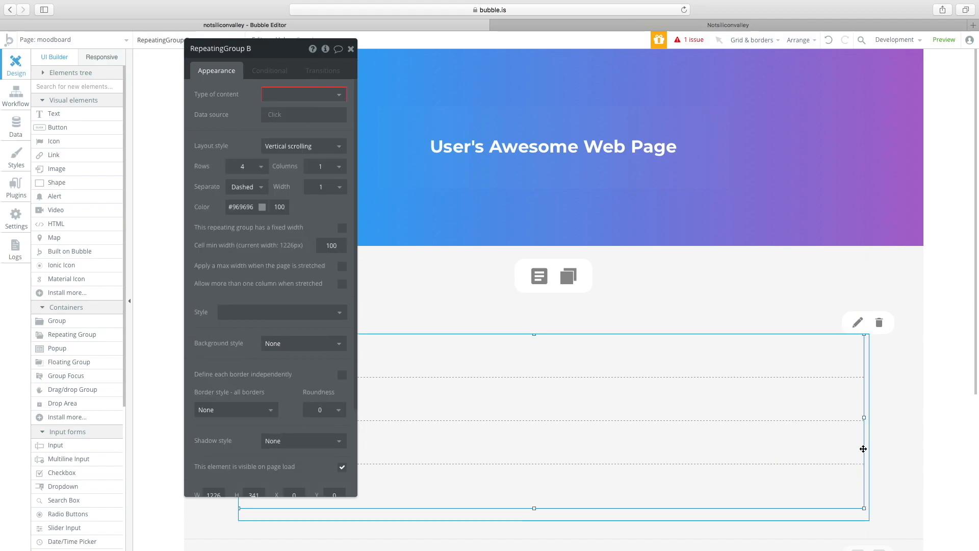
pyautogui.rightClick(845, 425)
pyautogui.click(846, 522)
pyautogui.rightClick(786, 448)
pyautogui.click(824, 504)
pyautogui.click(883, 435)
pyautogui.click(780, 426)
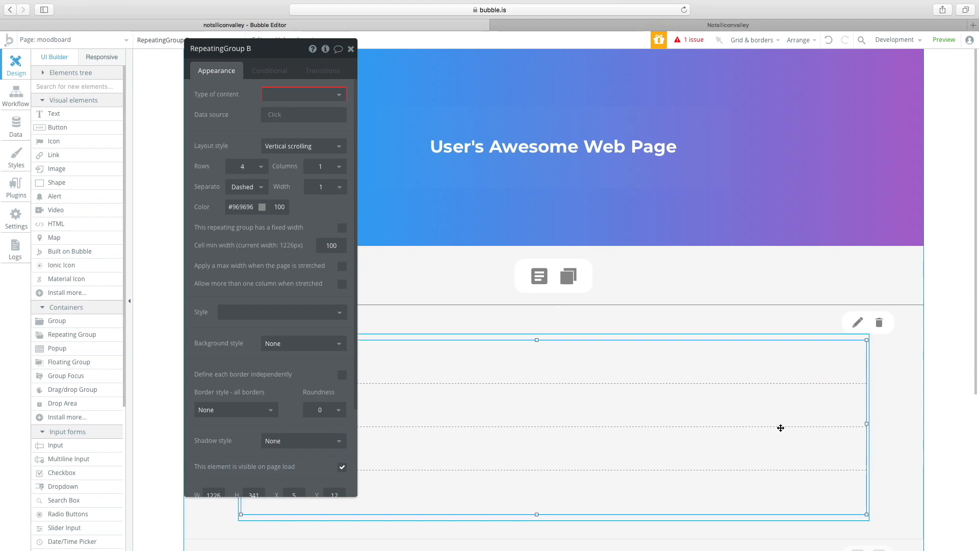
# - Set RepeatingGroup B to 2 rows by 4 columns with solid separator lines
pyautogui.click(253, 187)
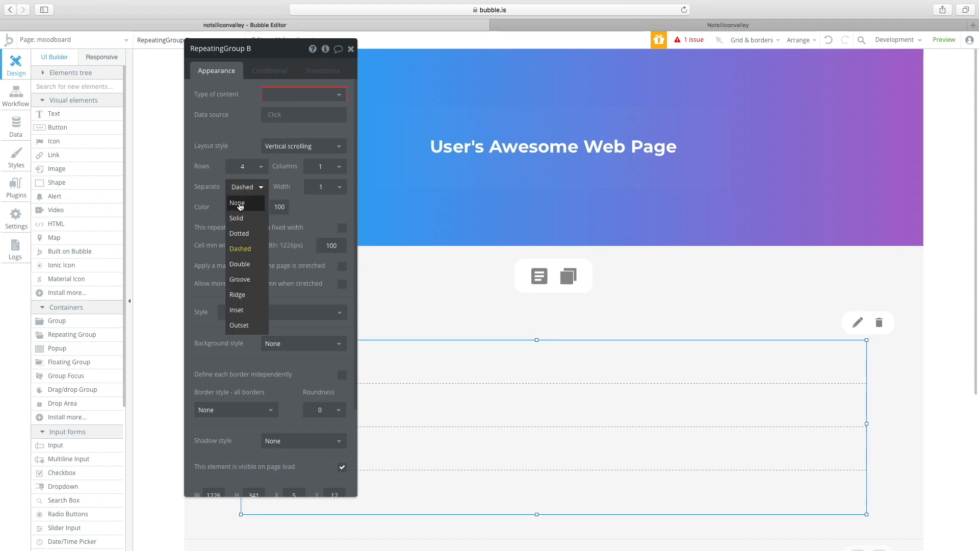
pyautogui.scroll(-1, 232, 196)
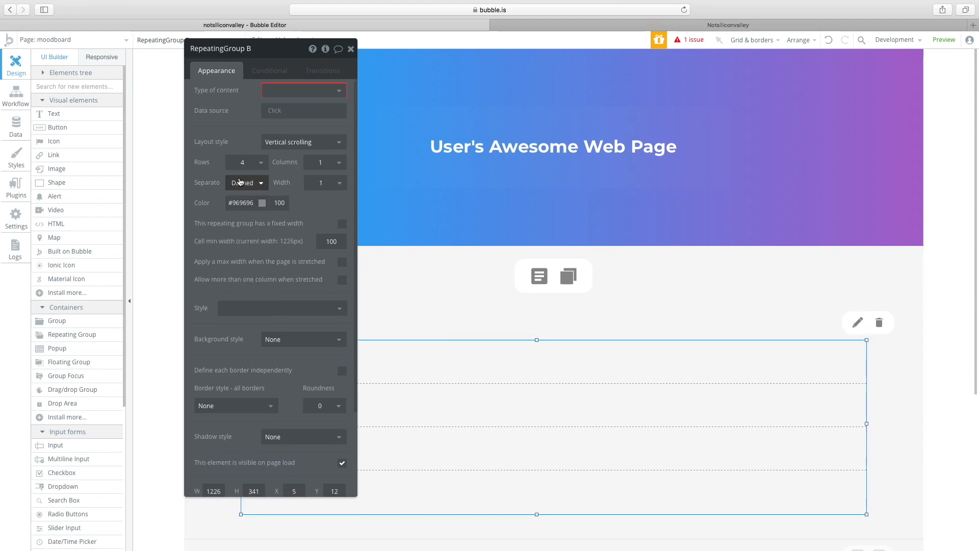
pyautogui.click(241, 183)
pyautogui.click(245, 201)
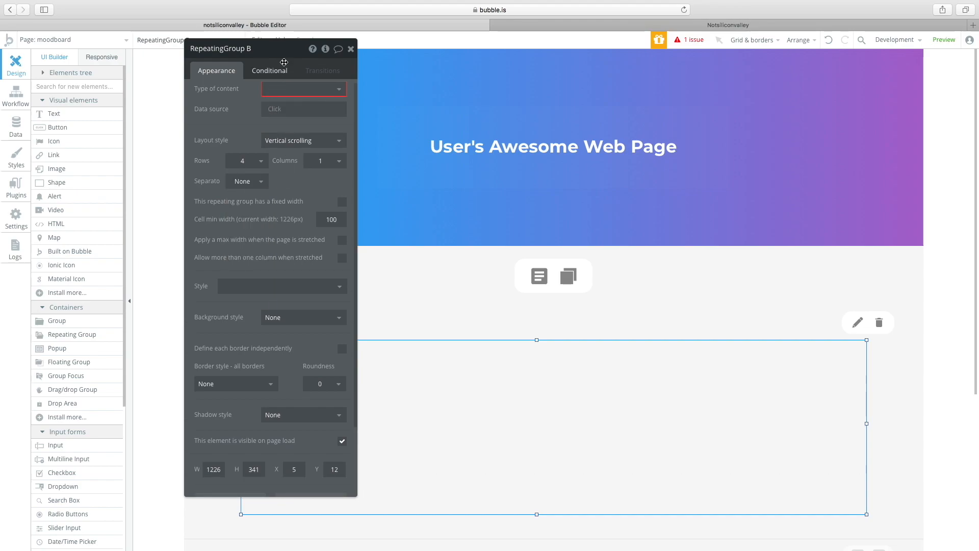
pyautogui.moveTo(280, 59); pyautogui.dragTo(154, 75)
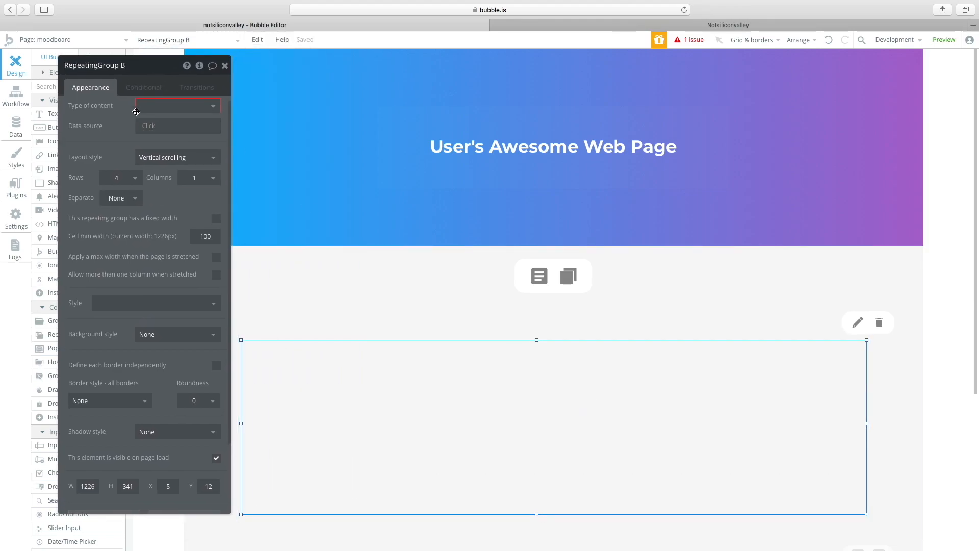
pyautogui.moveTo(102, 77); pyautogui.dragTo(123, 78)
pyautogui.rightClick(237, 178)
pyautogui.click(220, 184)
pyautogui.click(220, 183)
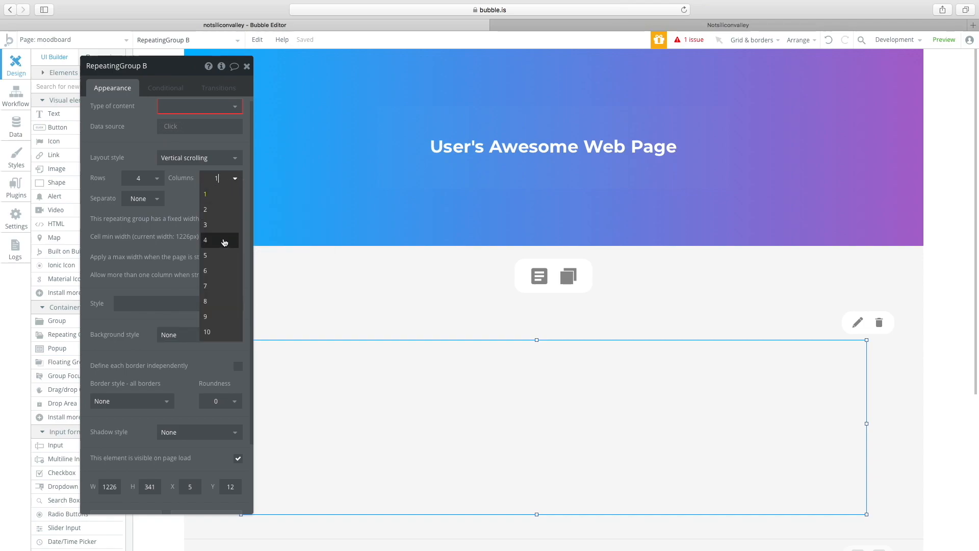
pyautogui.click(222, 241)
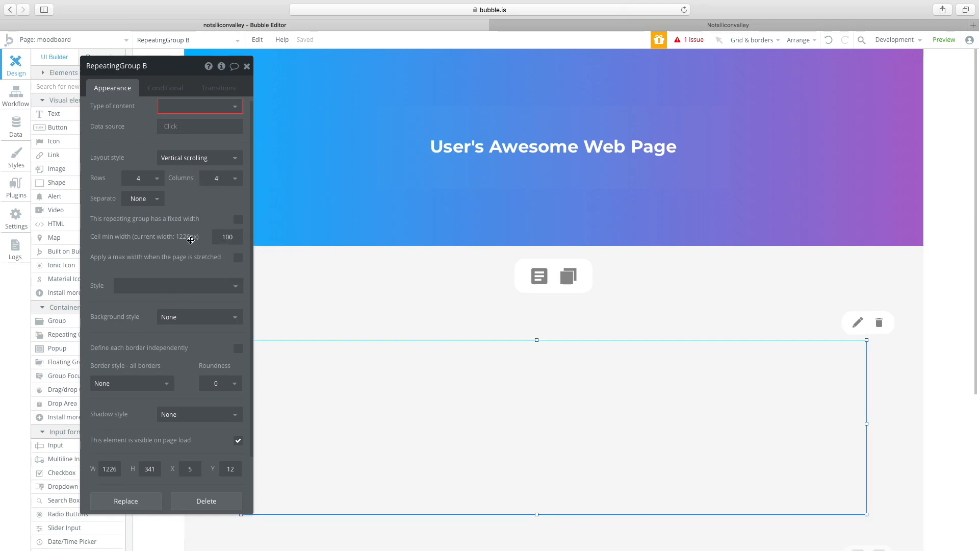
pyautogui.click(143, 199)
pyautogui.click(142, 221)
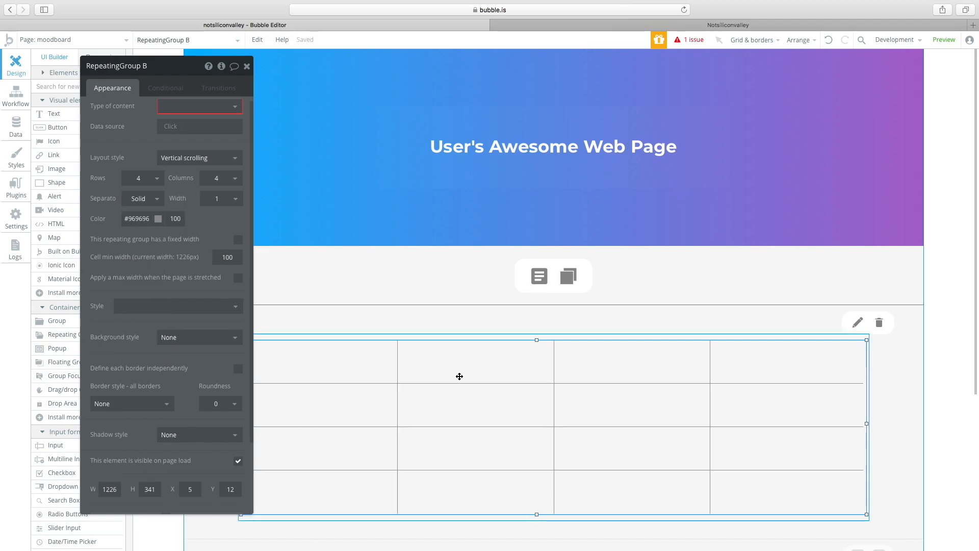
pyautogui.click(155, 178)
pyautogui.click(140, 215)
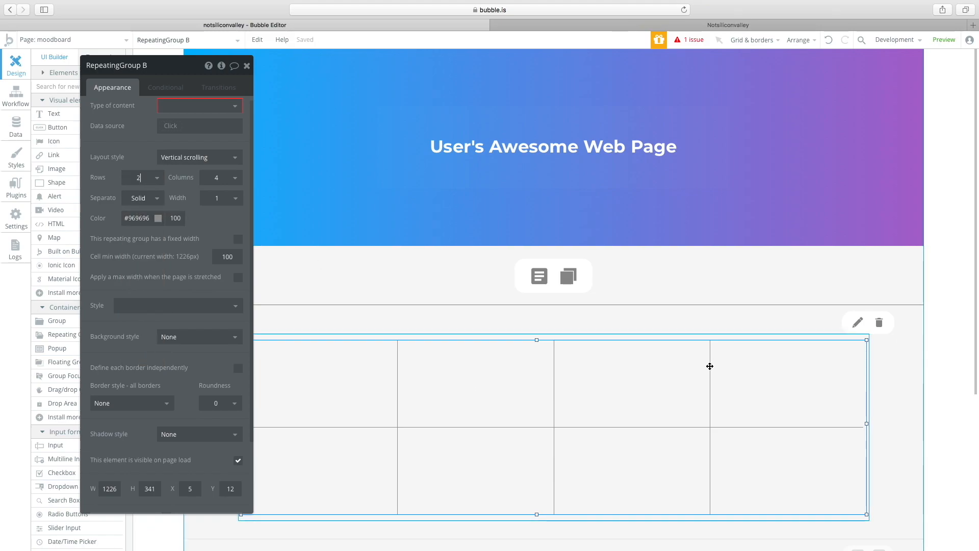
# - Make the separators pale grey #E6E6E6 at 38 opacity and close the properties
pyautogui.click(146, 222)
pyautogui.moveTo(148, 253); pyautogui.dragTo(91, 239)
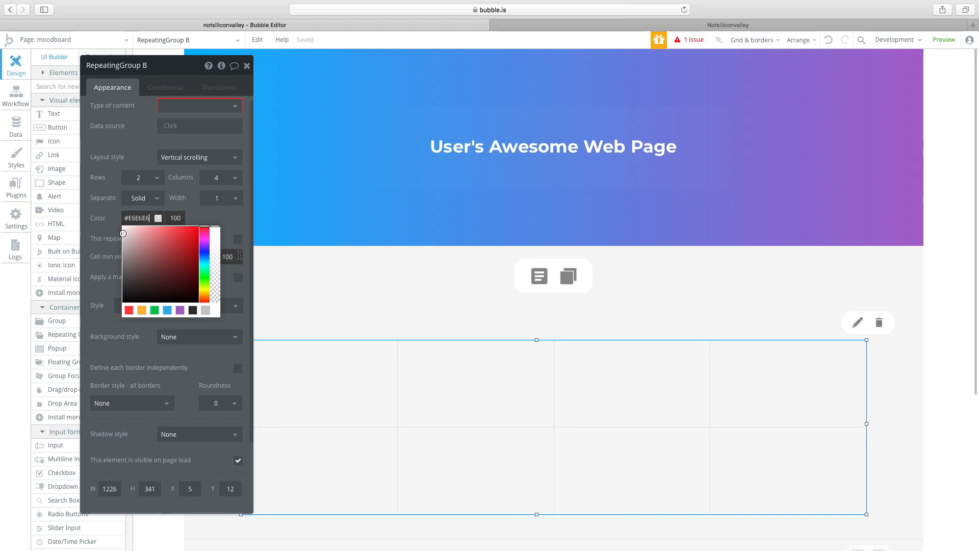
pyautogui.moveTo(216, 273); pyautogui.dragTo(217, 273)
pyautogui.click(512, 314)
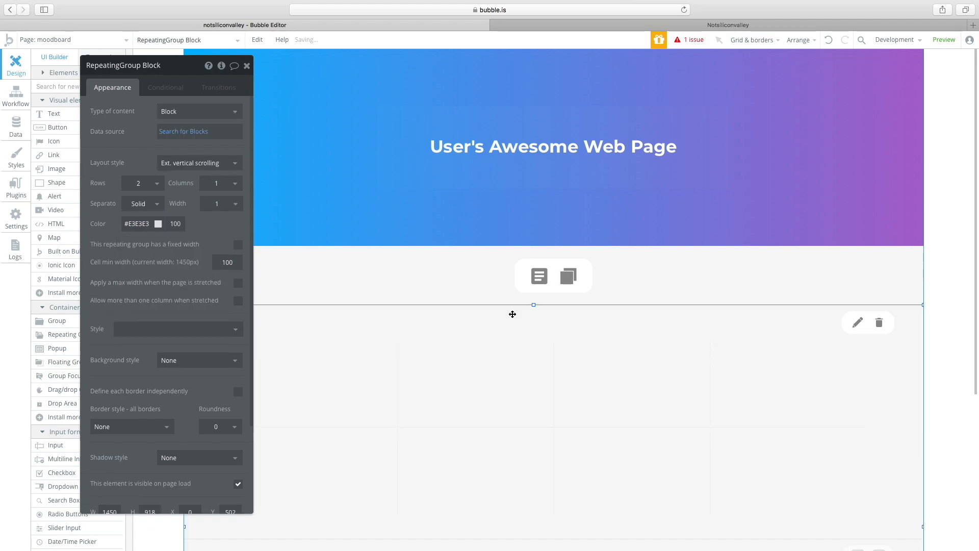
pyautogui.click(733, 379)
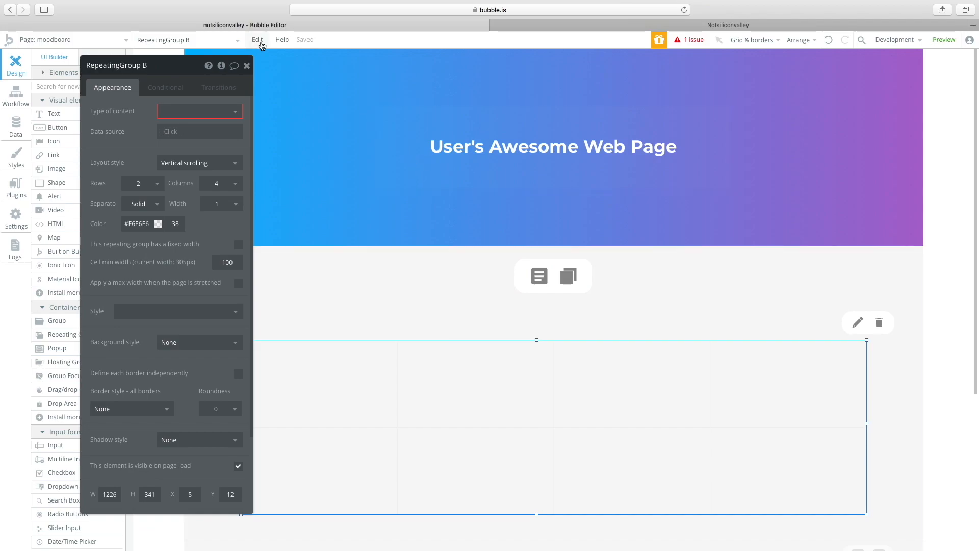
pyautogui.click(246, 65)
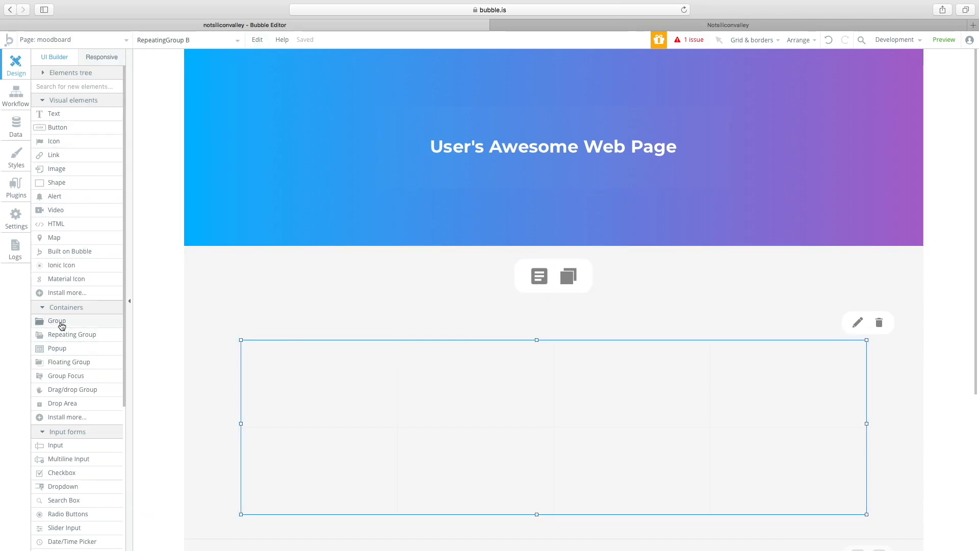
# - Draw an Image element and stretch it to fill the repeating group's first cell
pyautogui.click(55, 169)
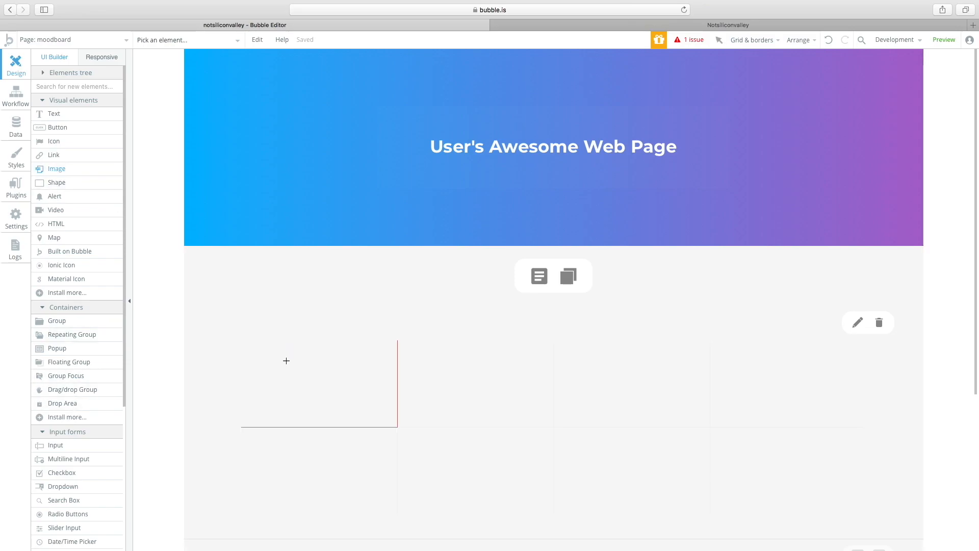
pyautogui.moveTo(275, 357); pyautogui.dragTo(375, 421)
pyautogui.moveTo(327, 384); pyautogui.dragTo(325, 382)
pyautogui.moveTo(371, 418); pyautogui.dragTo(397, 427)
pyautogui.moveTo(275, 354); pyautogui.dragTo(257, 341)
pyautogui.moveTo(260, 384); pyautogui.dragTo(261, 383)
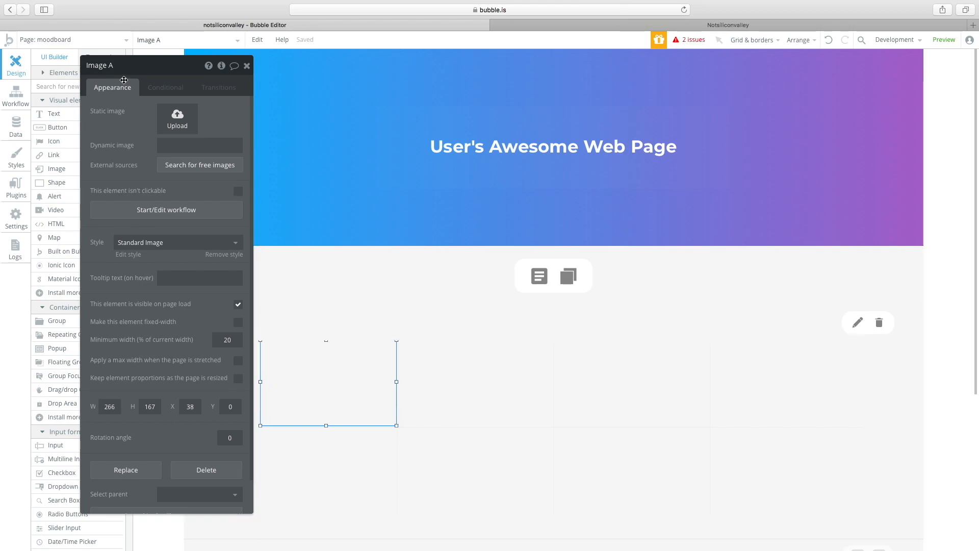
# - Leave the image's dynamic source unset for now and go to the Data tab
pyautogui.moveTo(124, 80); pyautogui.dragTo(187, 83)
pyautogui.click(252, 148)
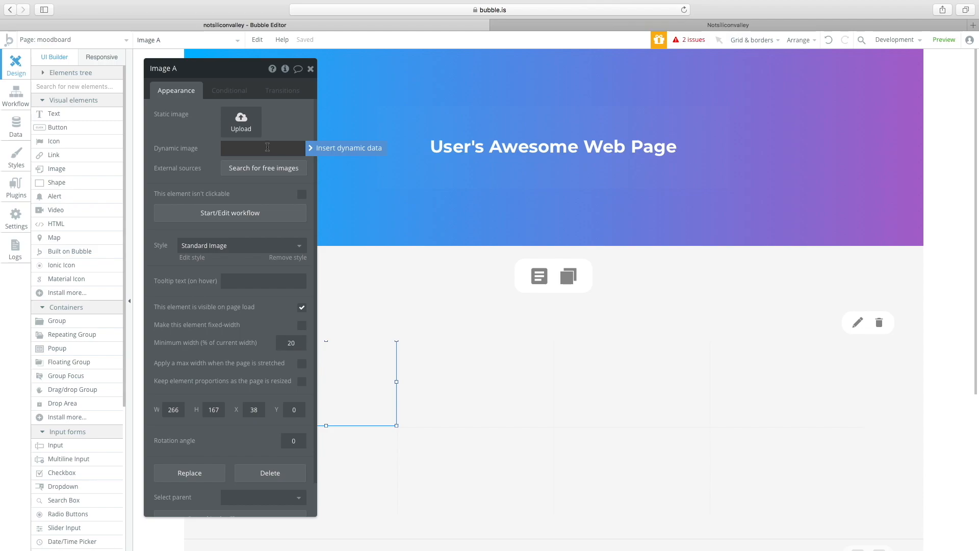
pyautogui.click(179, 129)
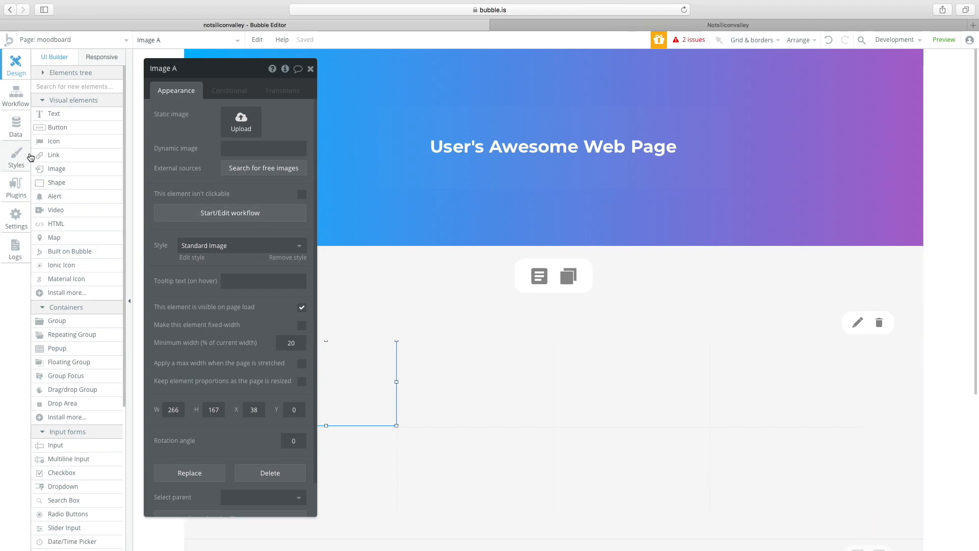
pyautogui.click(16, 125)
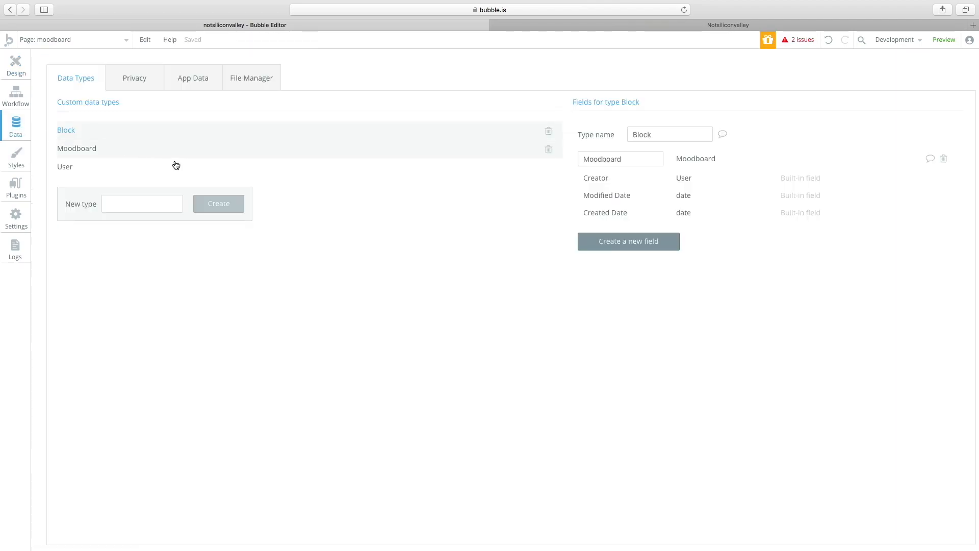
# - Create a new data type named Image Block
pyautogui.click(618, 241)
pyautogui.click(619, 243)
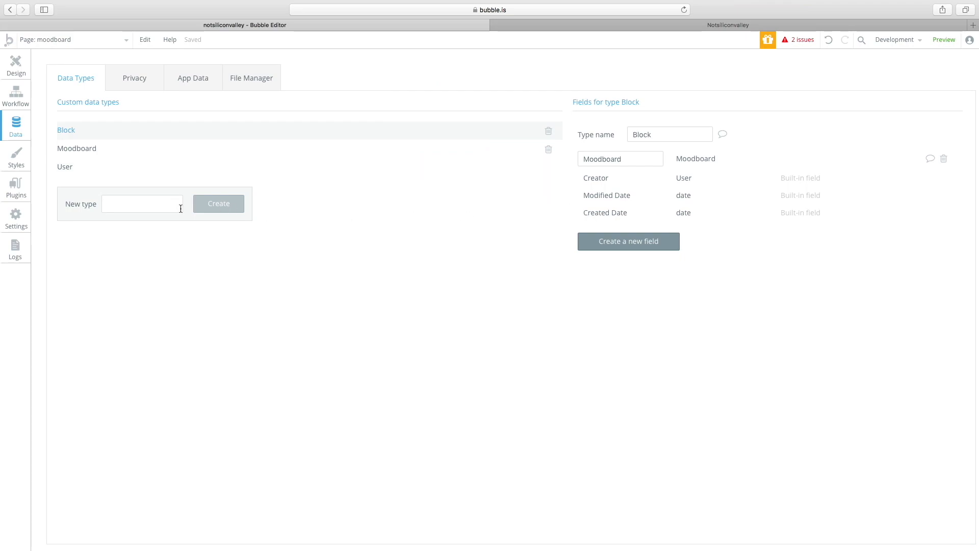
pyautogui.rightClick(145, 205)
pyautogui.click(115, 204)
pyautogui.write('Image Block')
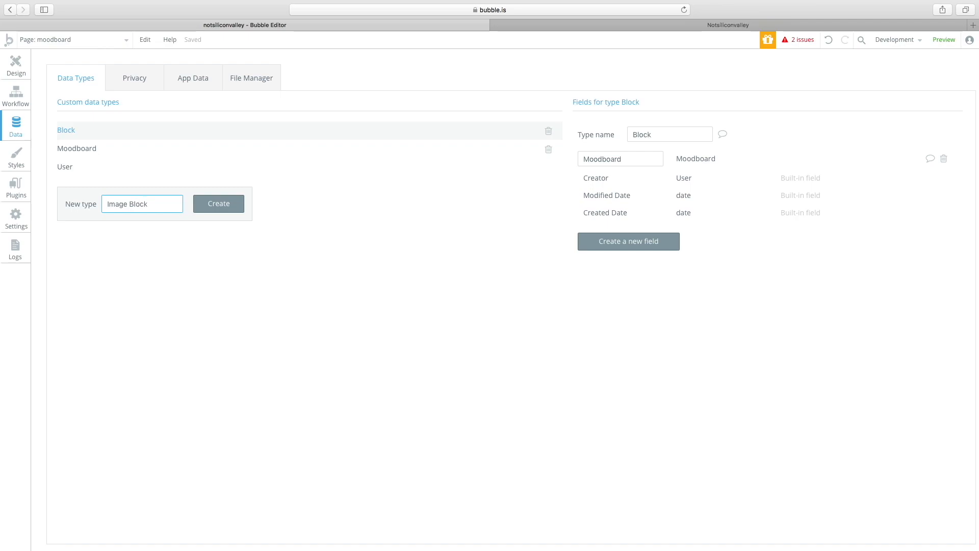
pyautogui.click(234, 211)
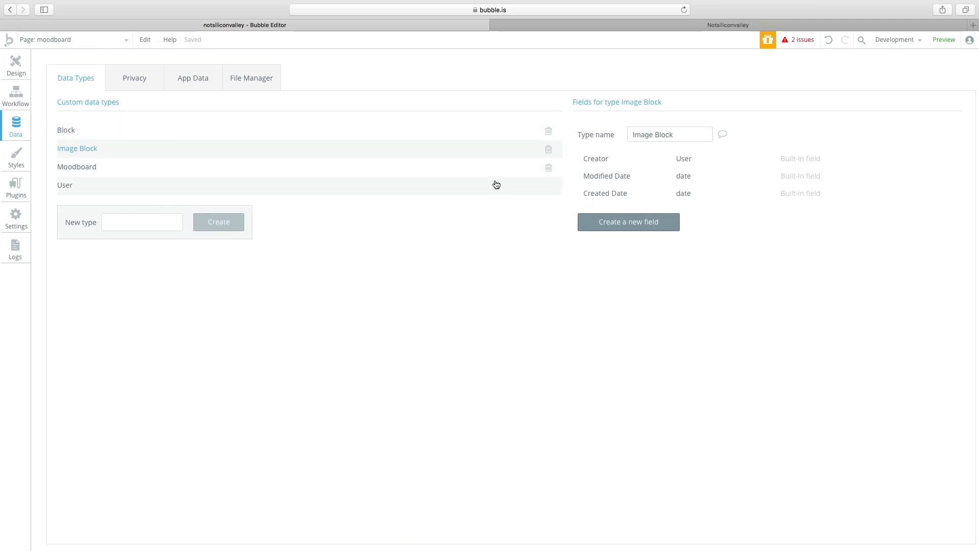
# - Add an 'image' field of type image to Image Block, then return to Design
pyautogui.click(634, 217)
pyautogui.write('imag')
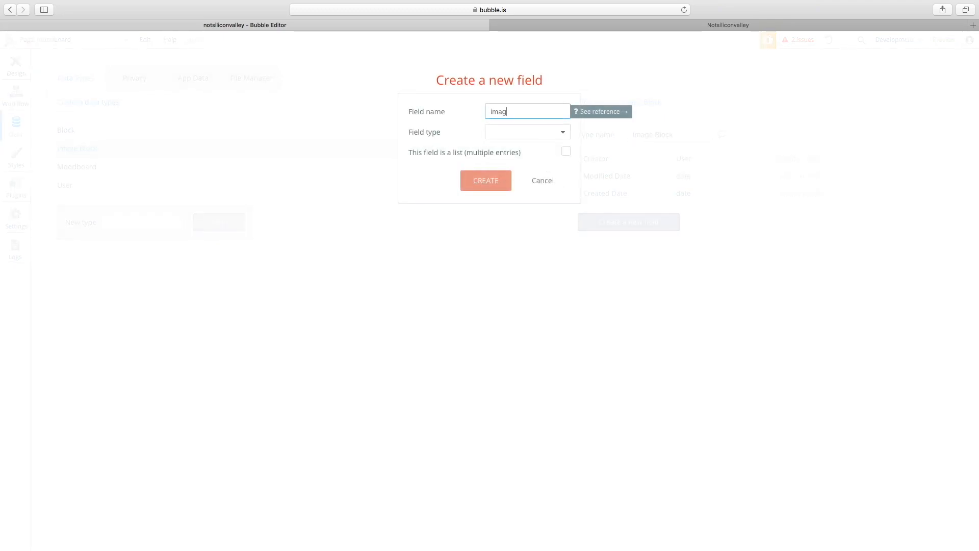
pyautogui.write('e')
pyautogui.click(521, 131)
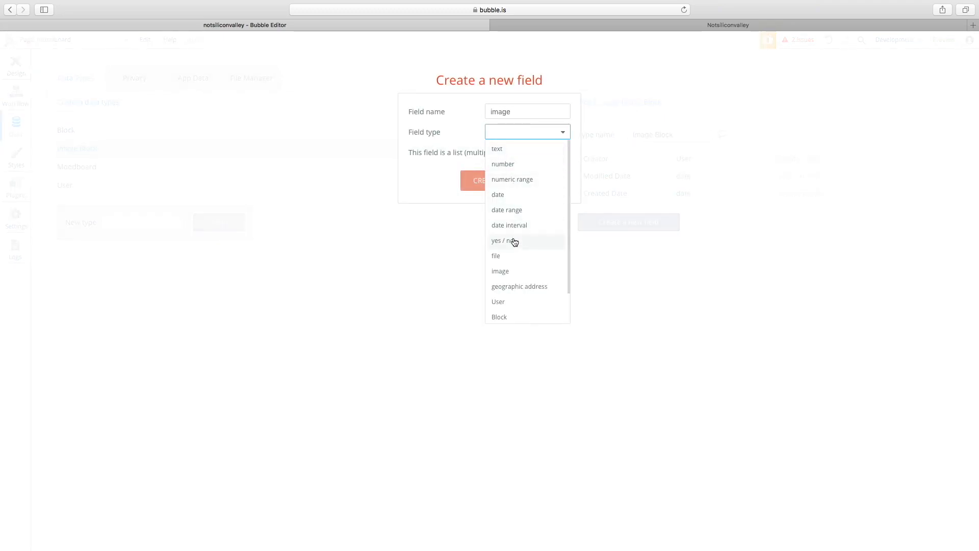
pyautogui.click(510, 274)
pyautogui.click(504, 181)
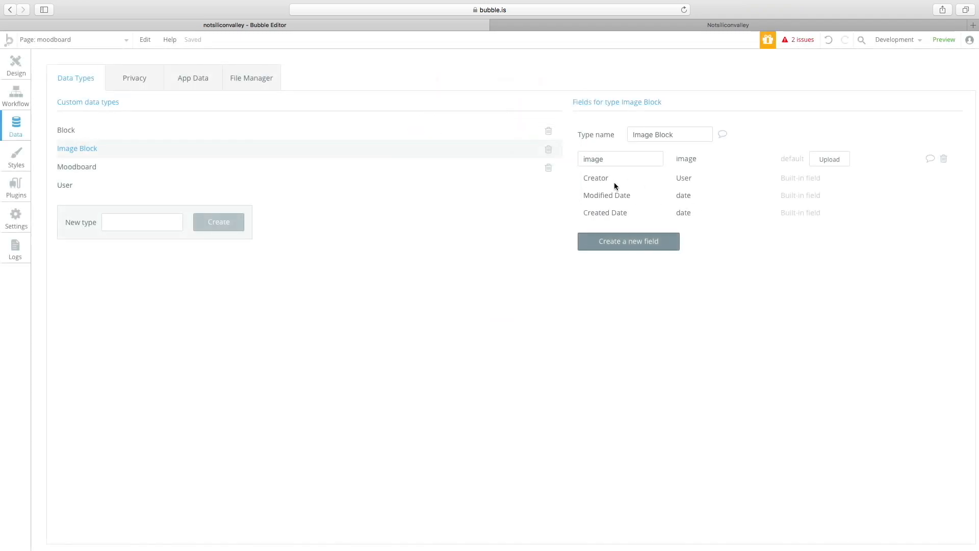
pyautogui.click(16, 69)
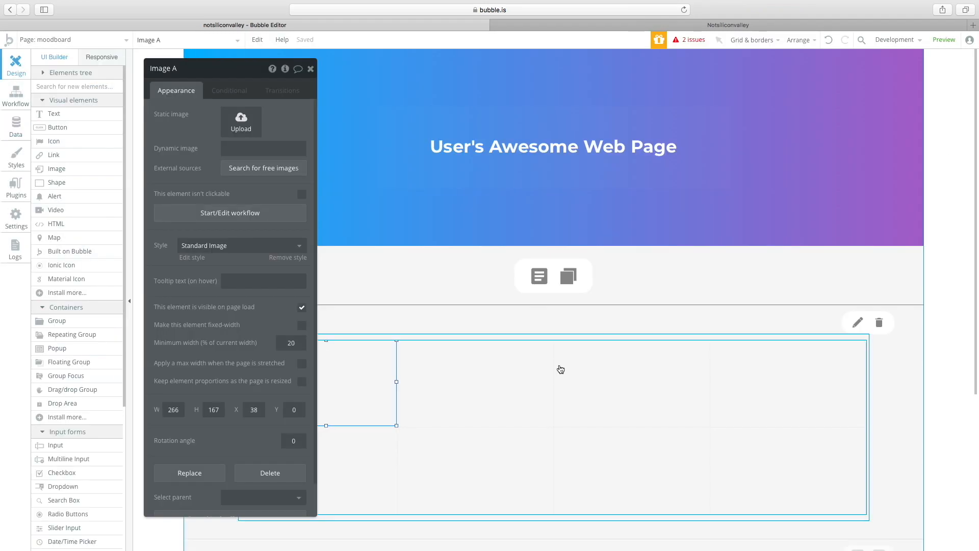
# - Set RepeatingGroup B's type of content to Image Block, then reopen Image Block under Data
pyautogui.click(451, 374)
pyautogui.rightClick(248, 123)
pyautogui.click(242, 115)
pyautogui.click(242, 115)
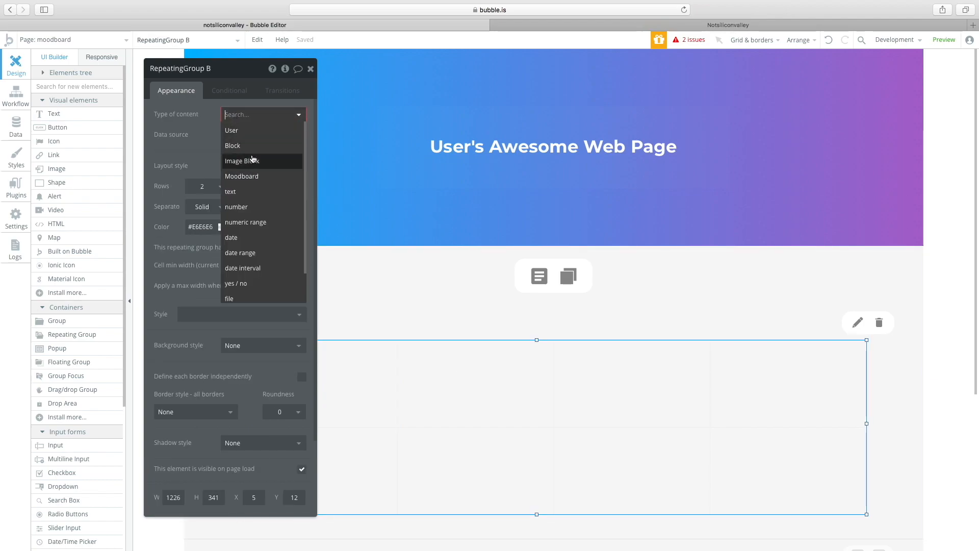
pyautogui.click(253, 160)
pyautogui.click(21, 100)
pyautogui.click(17, 133)
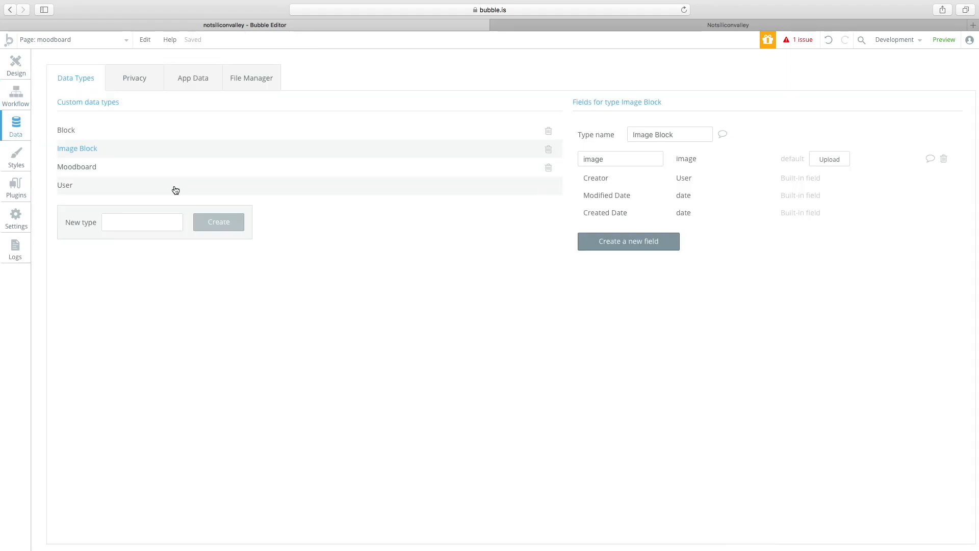
# - Add a 'Block Reference' field of type Block to Image Block, then select Image A in Design
pyautogui.click(606, 247)
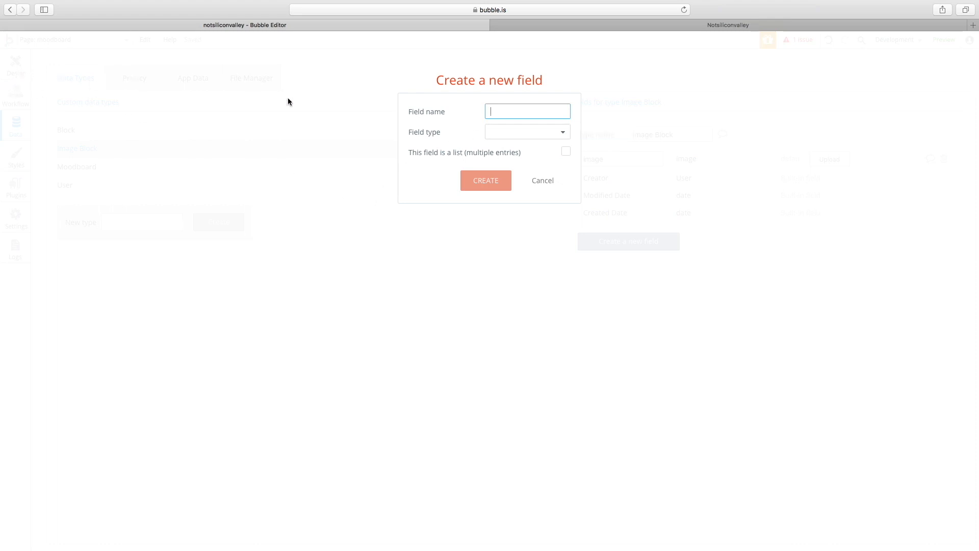
pyautogui.write('Block Reference')
pyautogui.rightClick(529, 138)
pyautogui.click(509, 138)
pyautogui.click(509, 138)
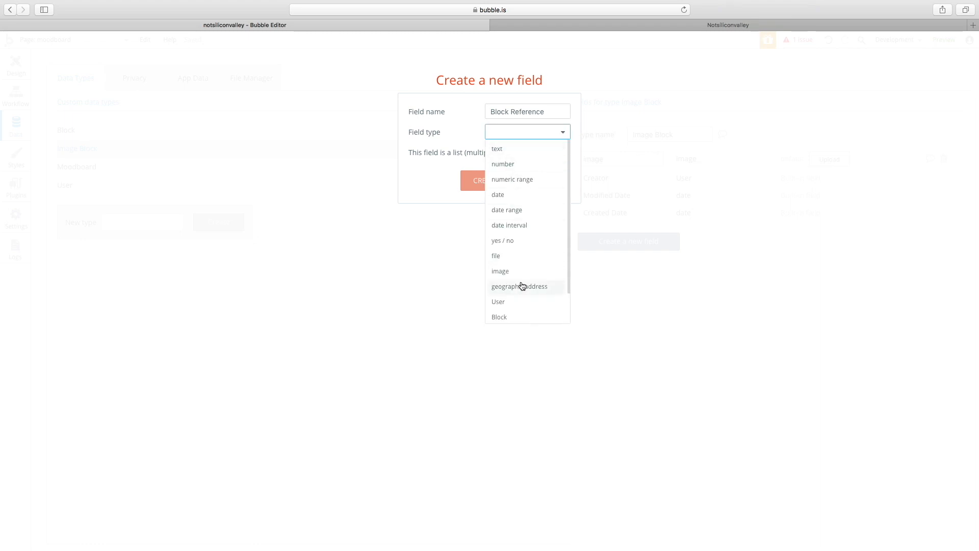
pyautogui.click(512, 318)
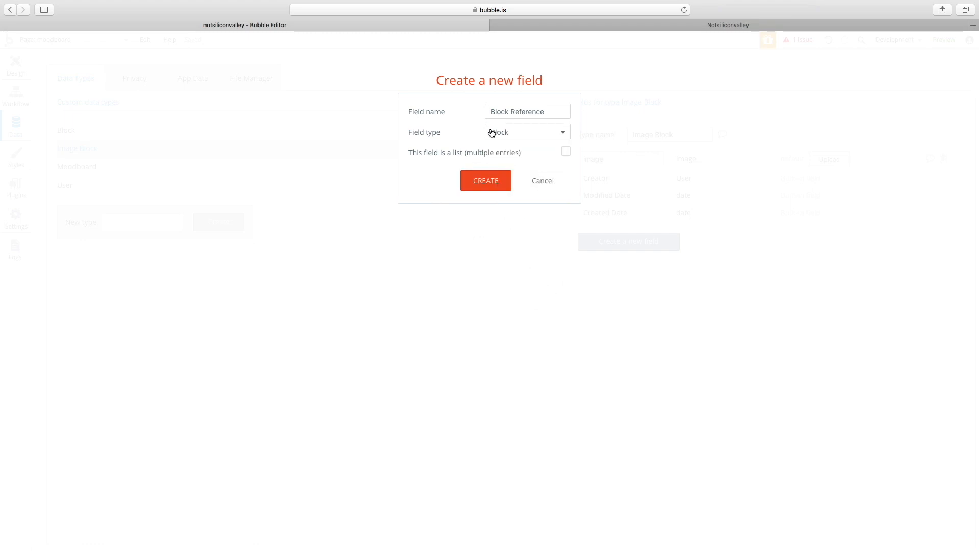
pyautogui.click(503, 179)
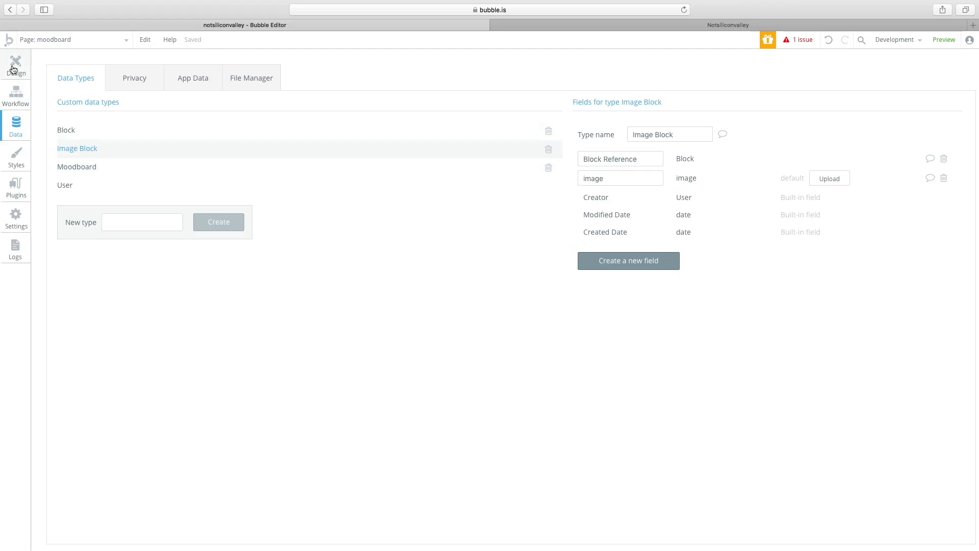
pyautogui.click(14, 71)
pyautogui.click(338, 399)
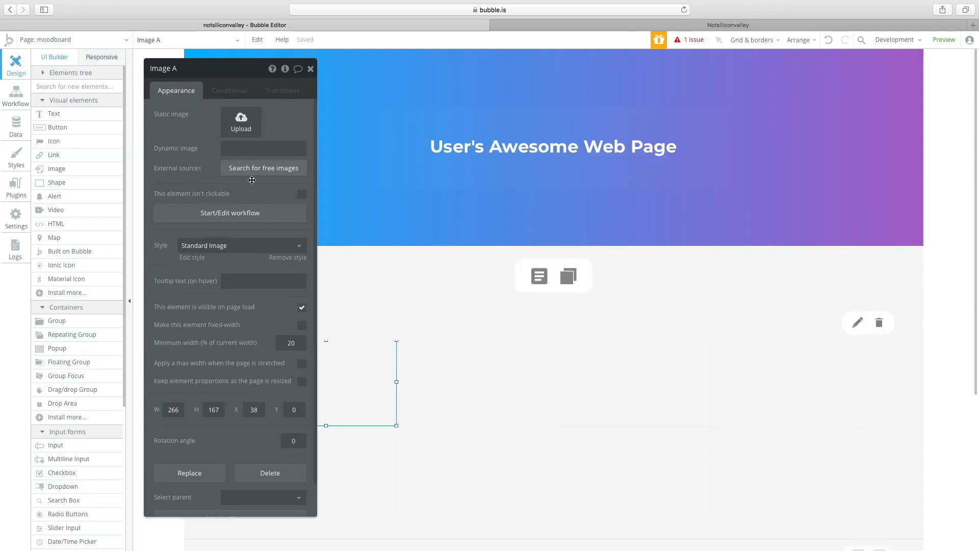
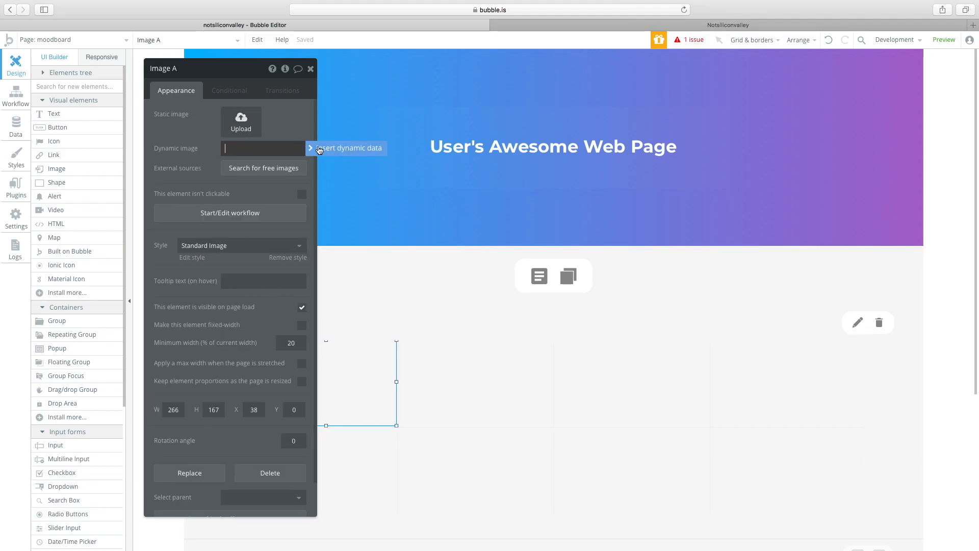
# - Set Image A's dynamic image to Current cell's Image Block's image
pyautogui.click(328, 151)
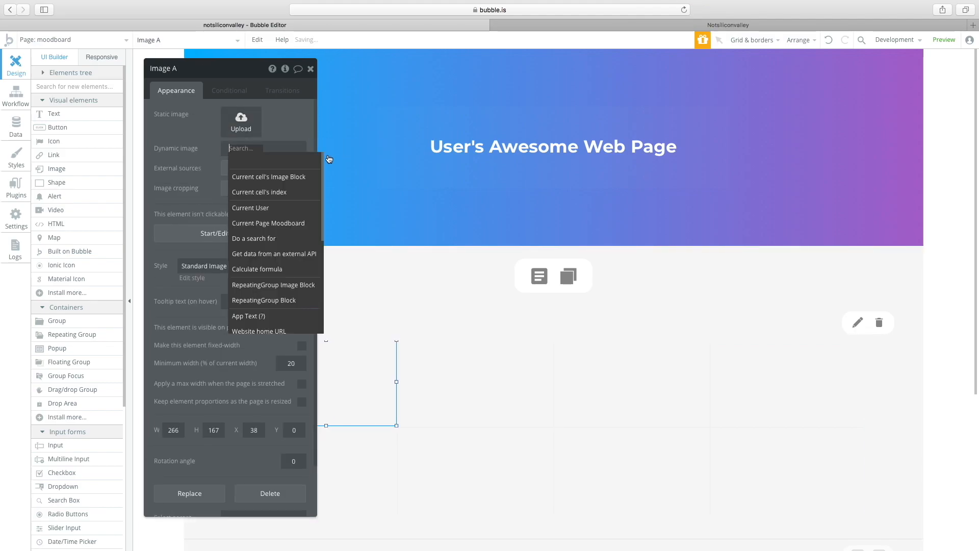
pyautogui.click(290, 178)
pyautogui.click(270, 185)
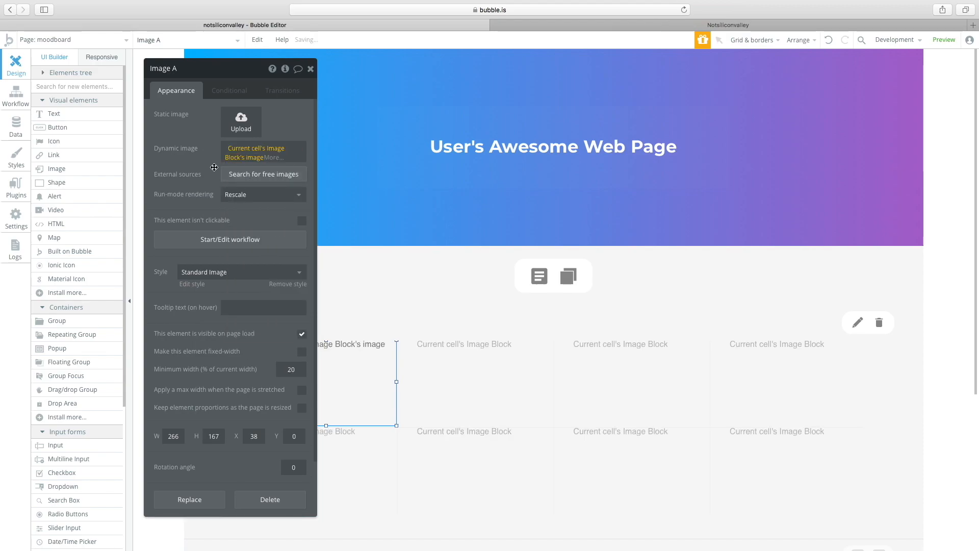
# - Give the parent group around the grid type Block, data source Current cell's Block, and hide it on load
pyautogui.click(488, 381)
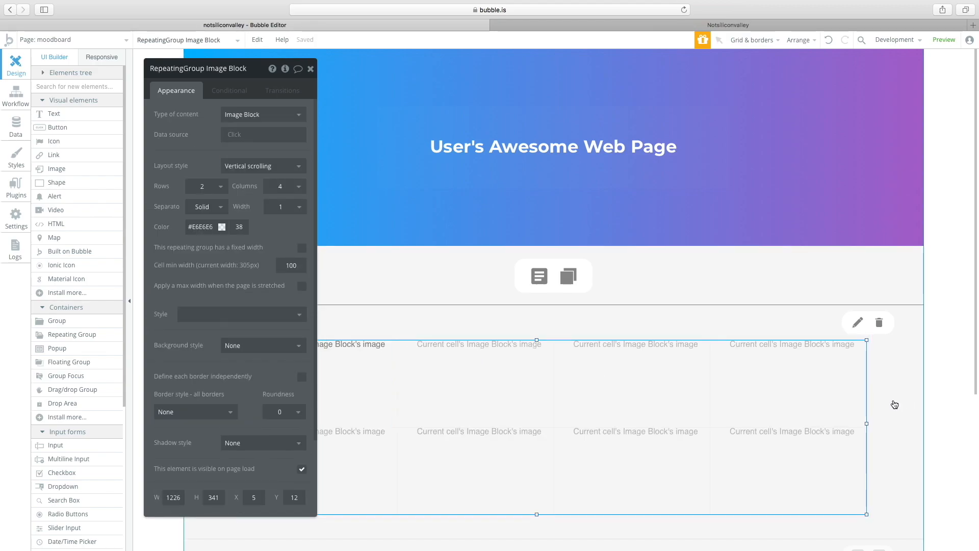
pyautogui.click(858, 521)
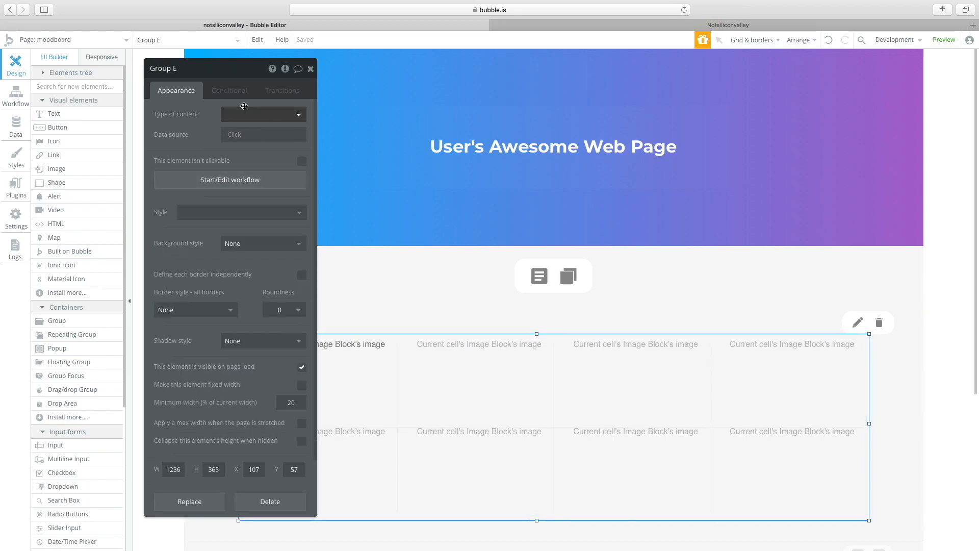
pyautogui.rightClick(210, 75)
pyautogui.press('Escape')
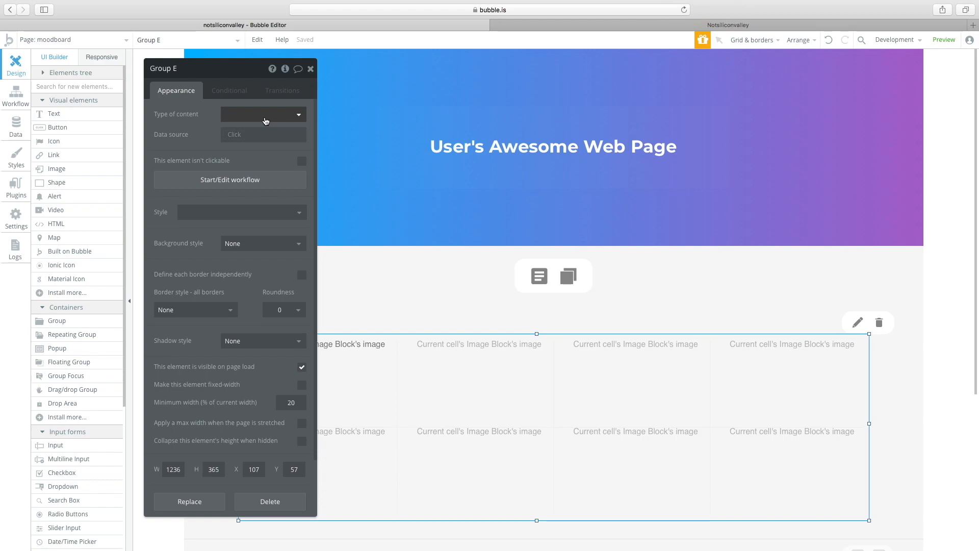
pyautogui.click(245, 115)
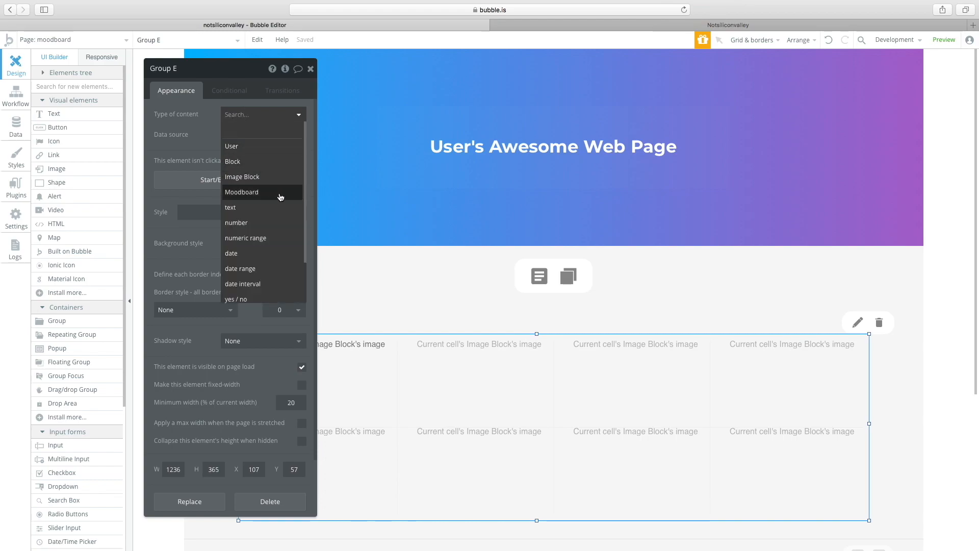
pyautogui.click(270, 161)
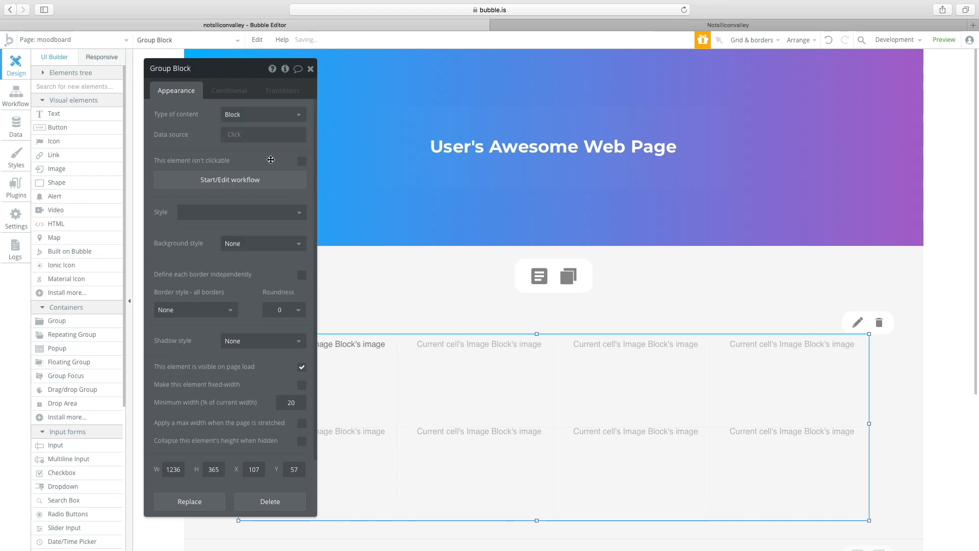
pyautogui.click(230, 134)
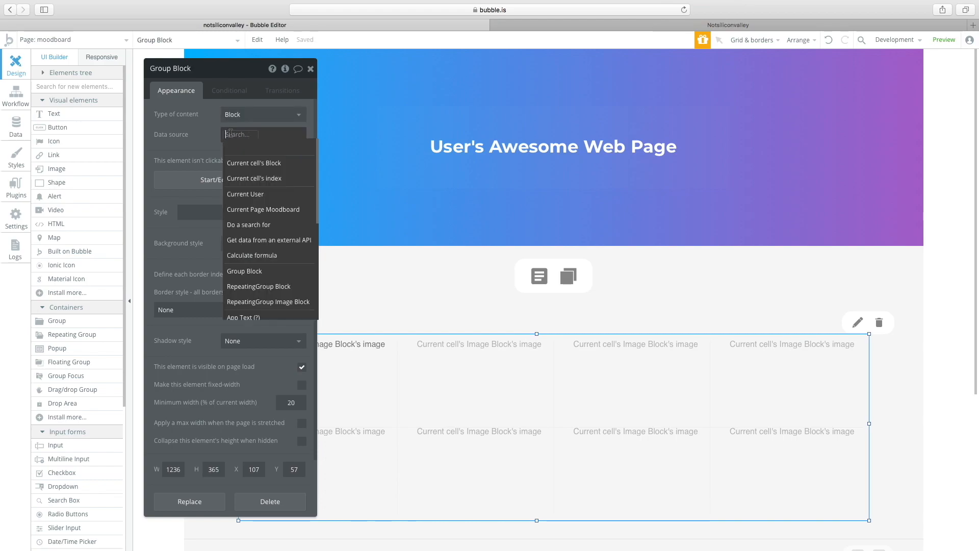
pyautogui.click(252, 163)
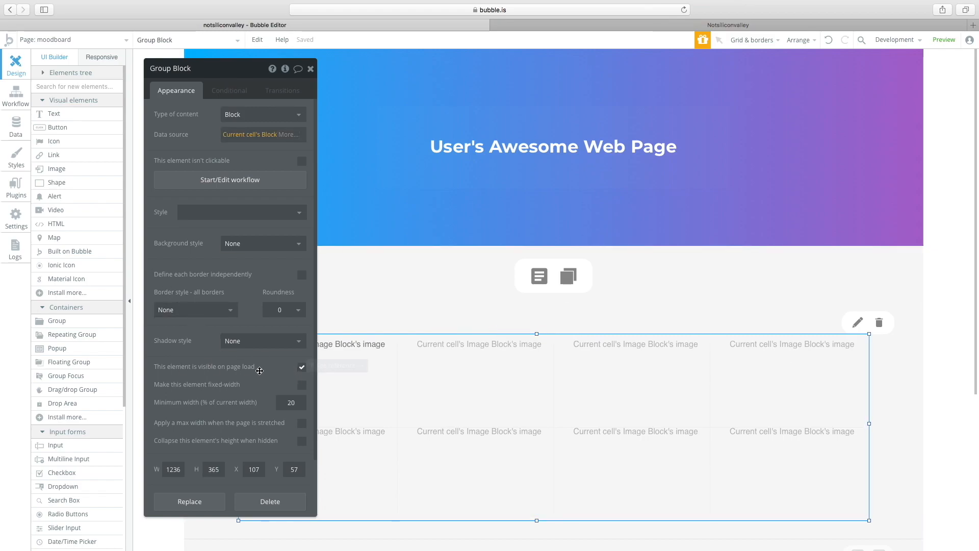
pyautogui.click(301, 368)
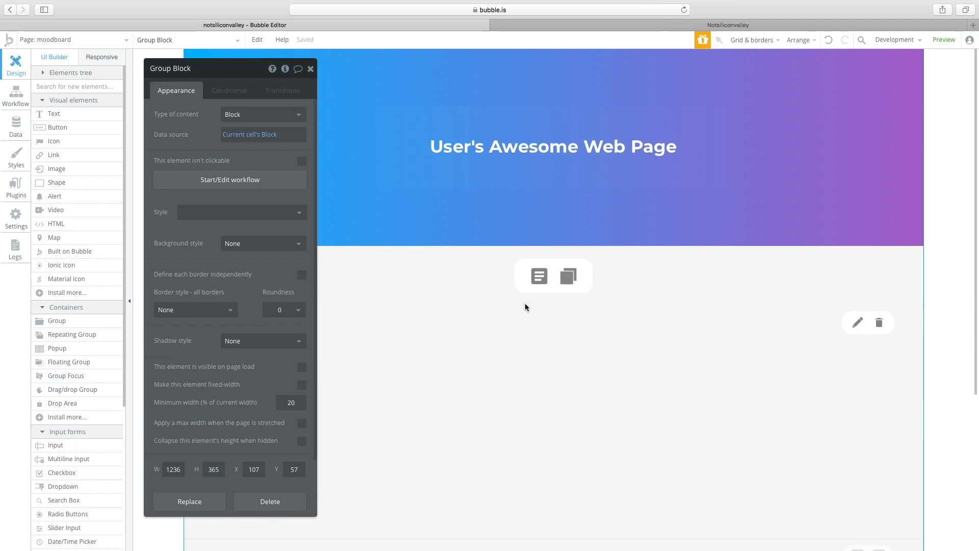
pyautogui.click(202, 45)
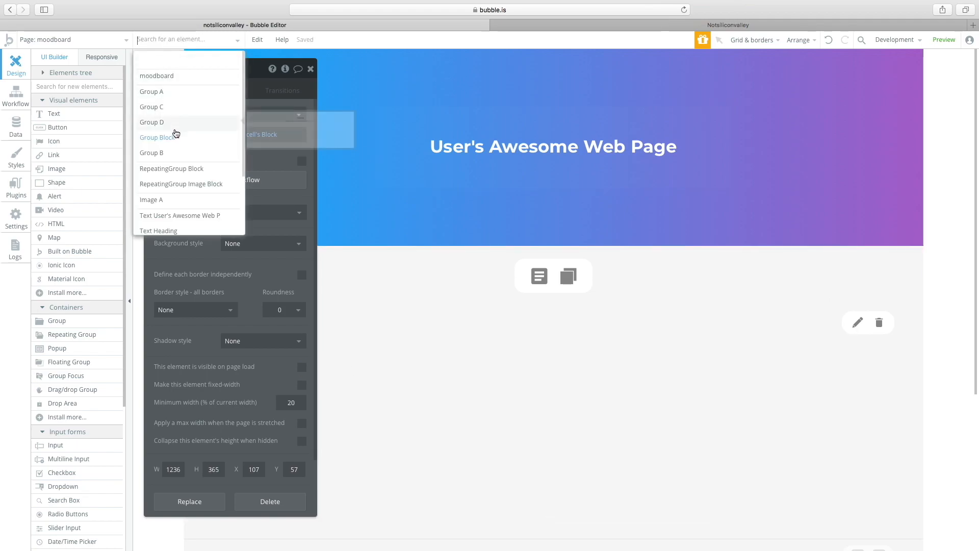
# - Set Group D's content type to Block with data source Current cell's Block
pyautogui.click(176, 123)
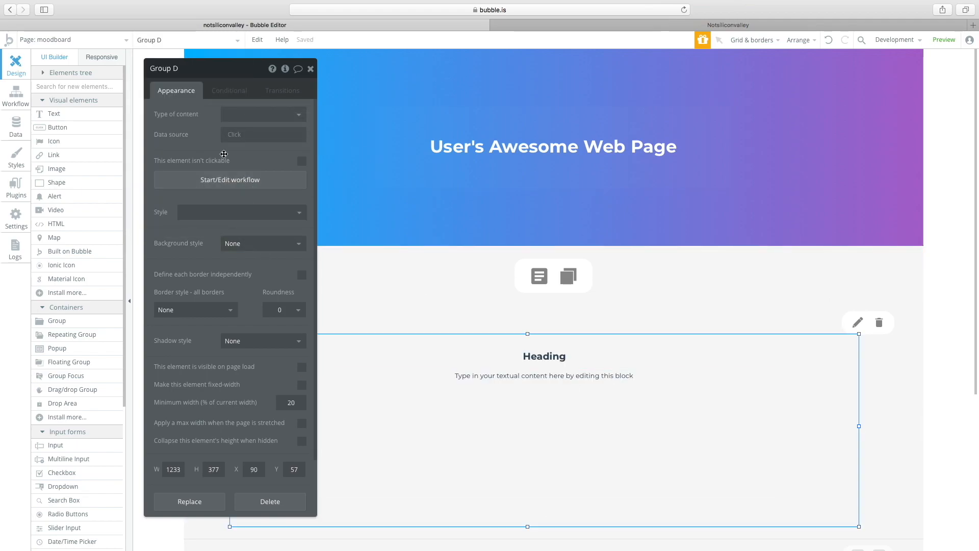
pyautogui.click(231, 114)
pyautogui.rightClick(231, 166)
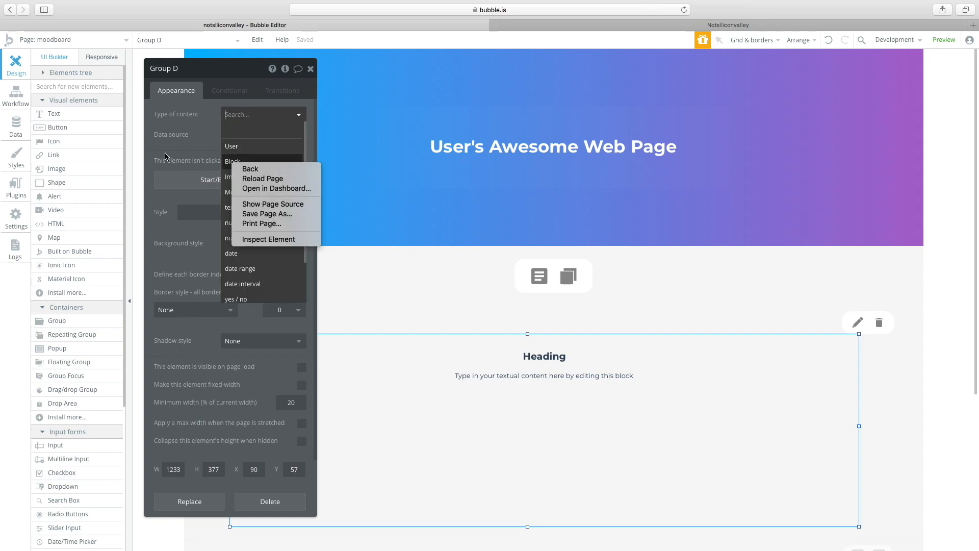
pyautogui.click(233, 167)
pyautogui.click(234, 167)
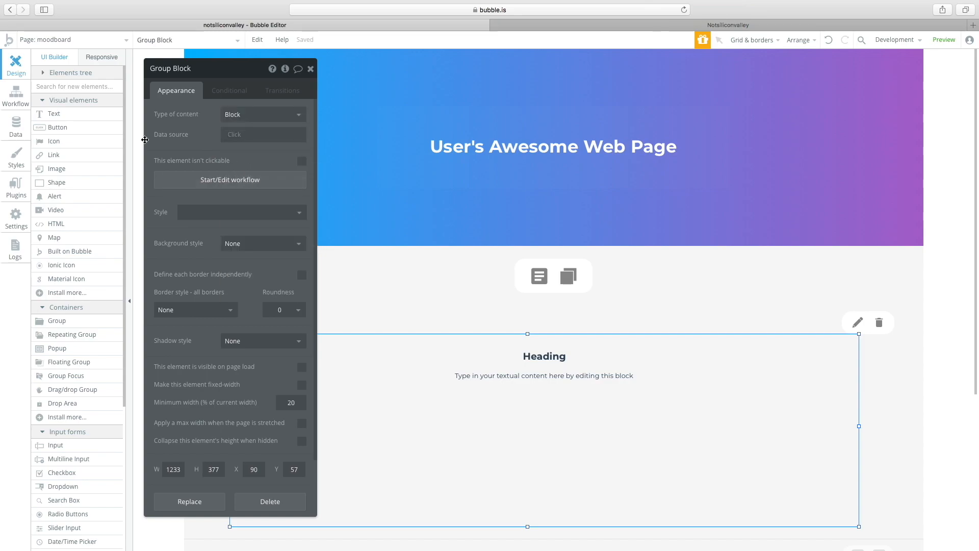
pyautogui.click(238, 135)
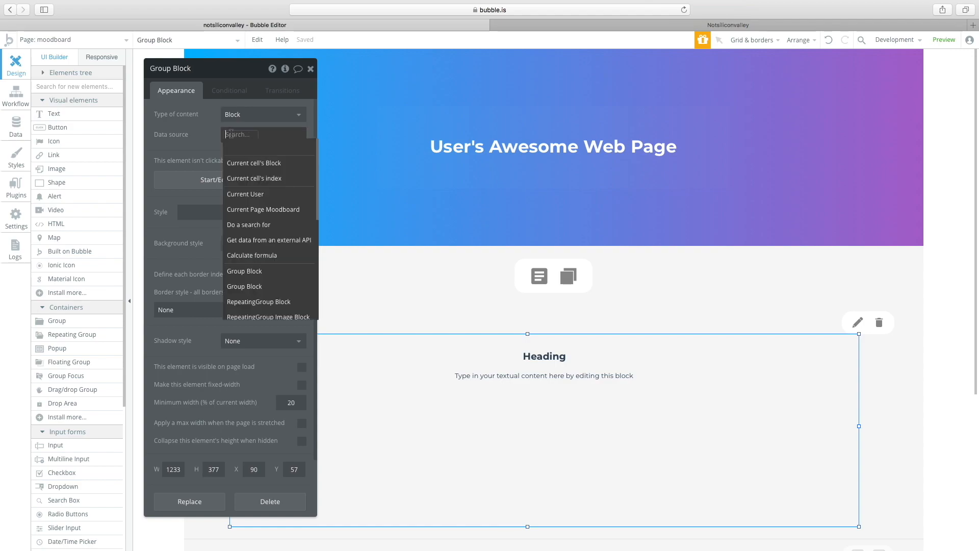
pyautogui.click(263, 164)
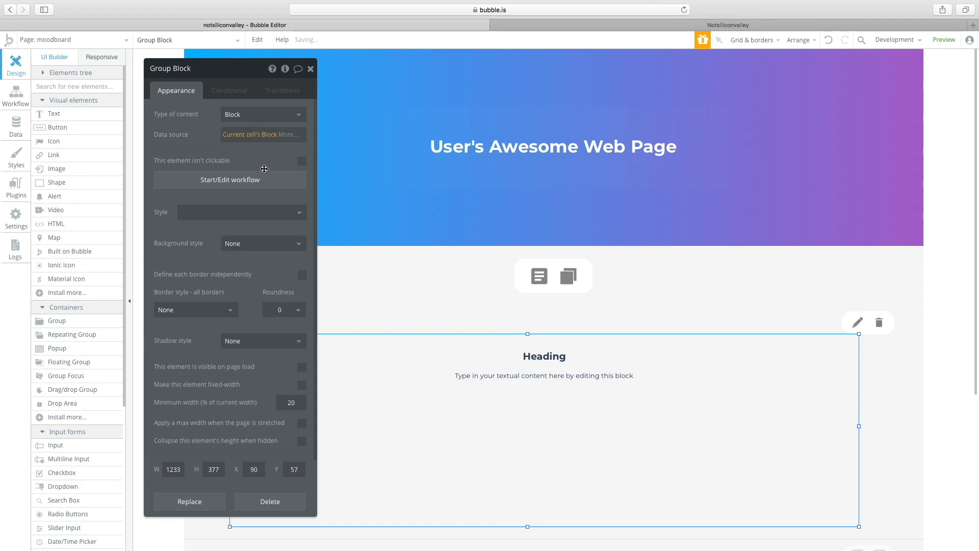
# - Select the Heading and body text elements, then switch to the app's data types
pyautogui.click(553, 358)
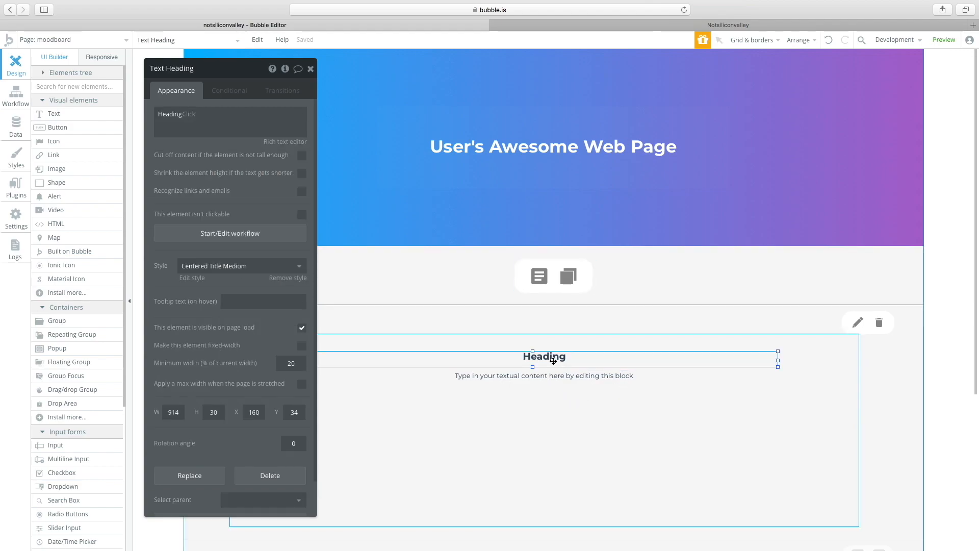
pyautogui.click(803, 368)
pyautogui.click(661, 390)
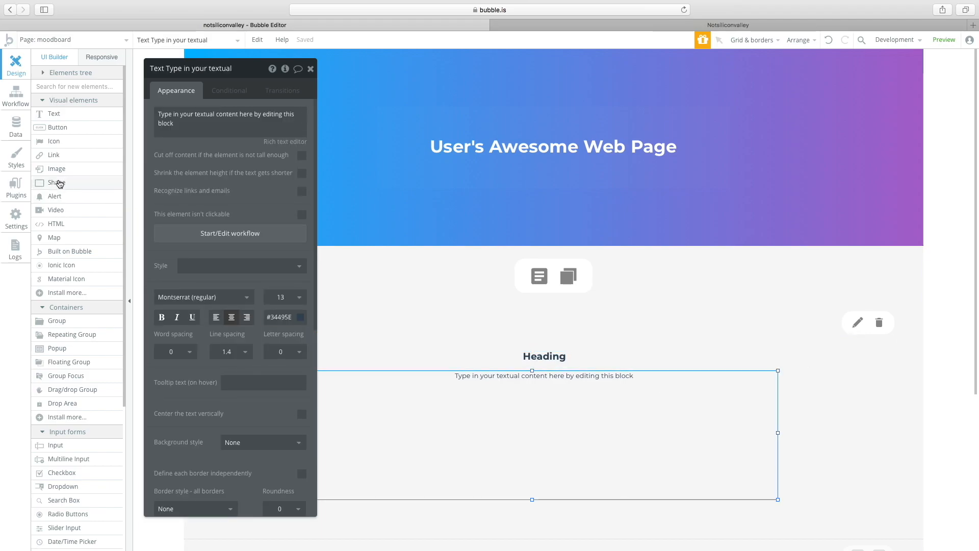
pyautogui.click(25, 118)
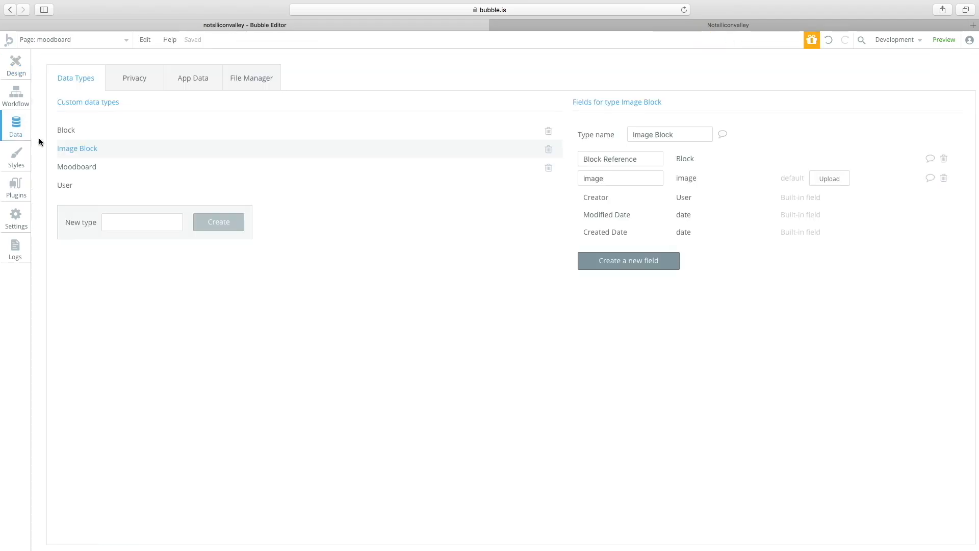
# - Add a 'Block Type' number field to the Block data type
pyautogui.click(105, 134)
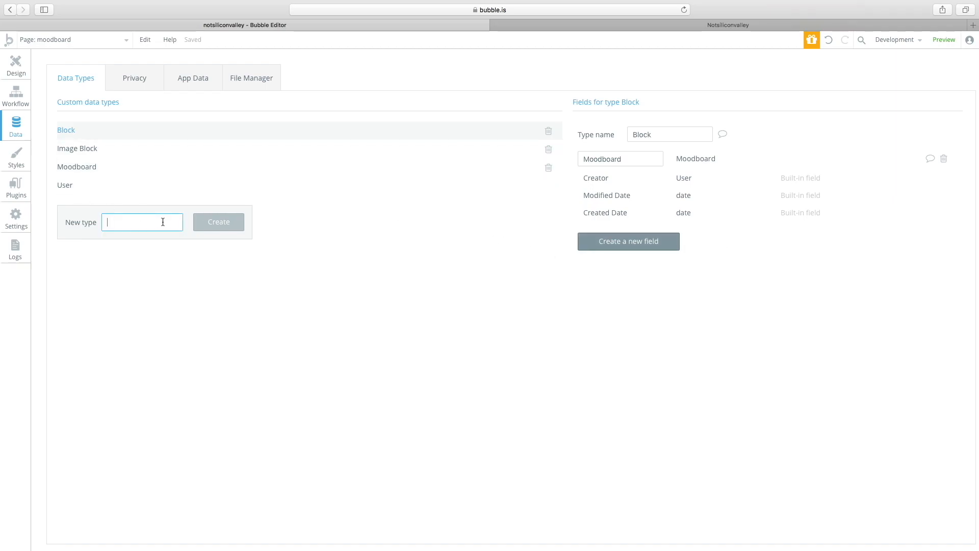
pyautogui.write('Tet')
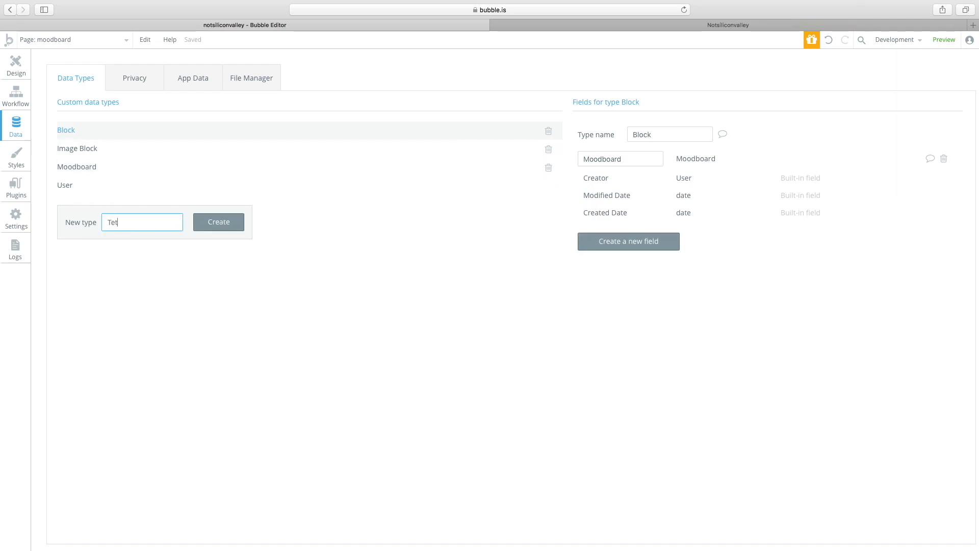
pyautogui.press('BackSpace')
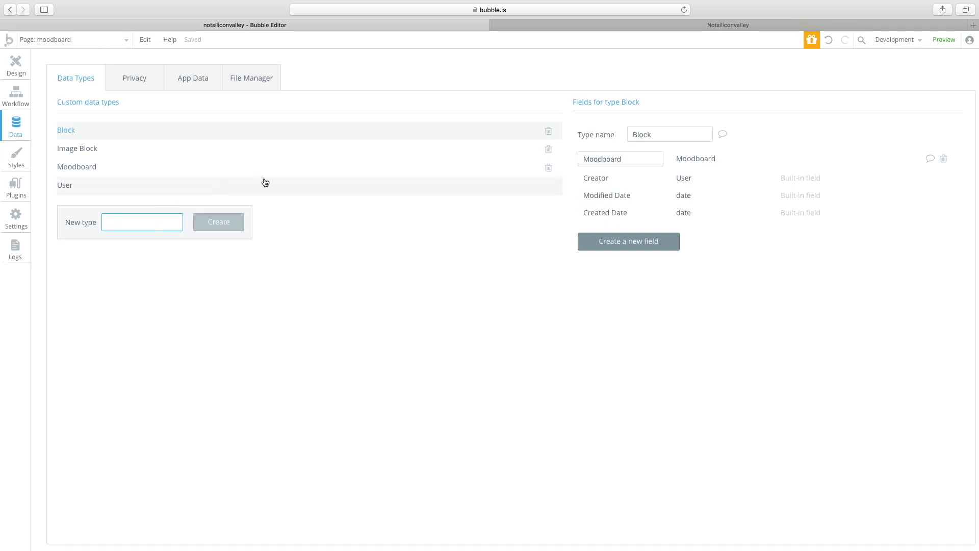
pyautogui.click(663, 249)
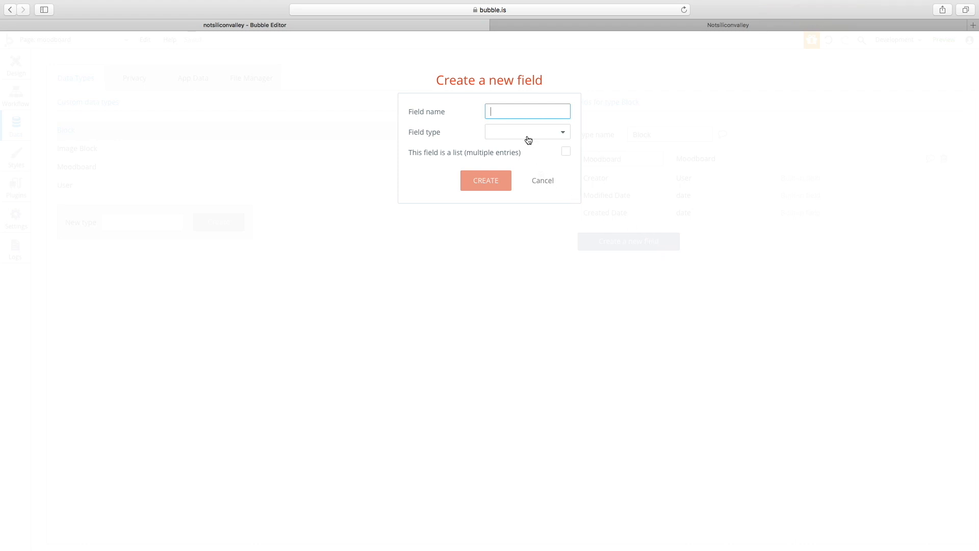
pyautogui.moveTo(528, 139)
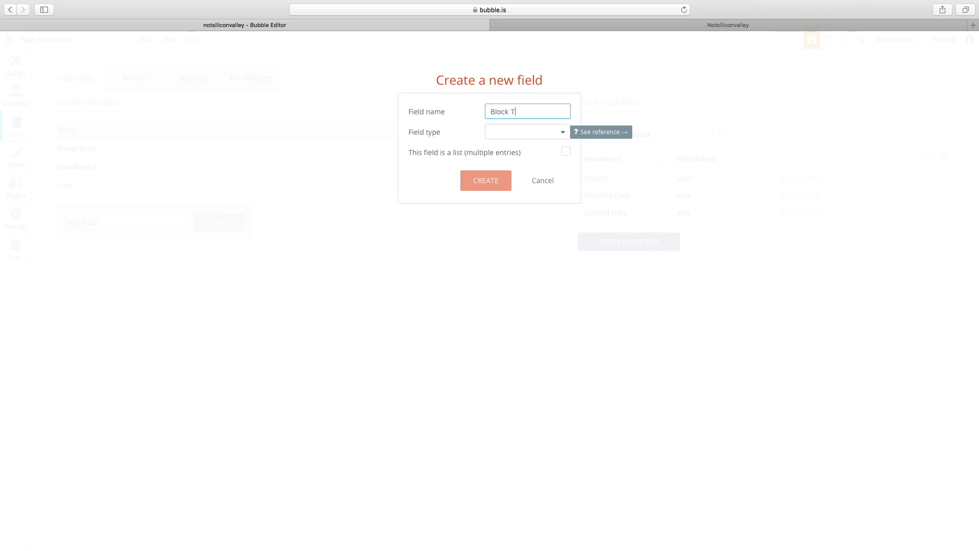
pyautogui.click(533, 139)
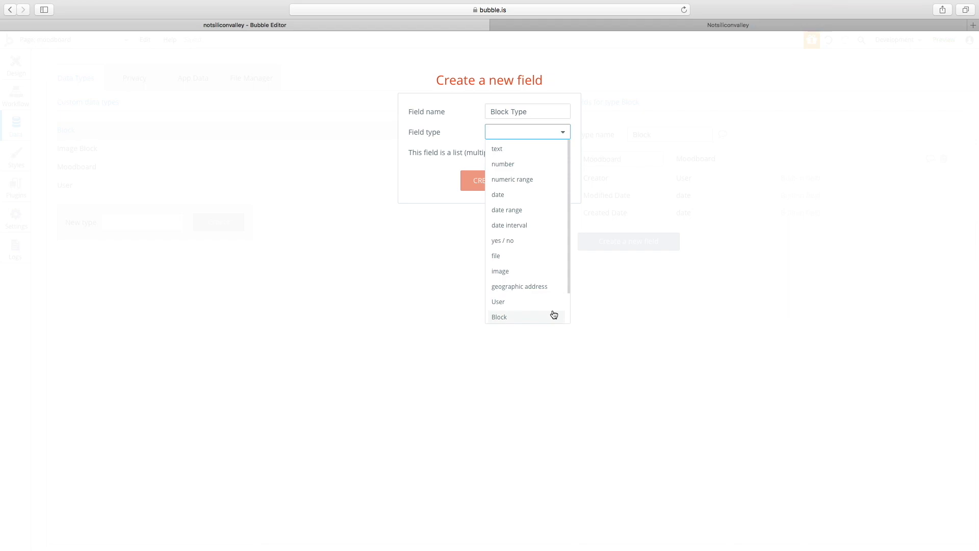
pyautogui.click(499, 167)
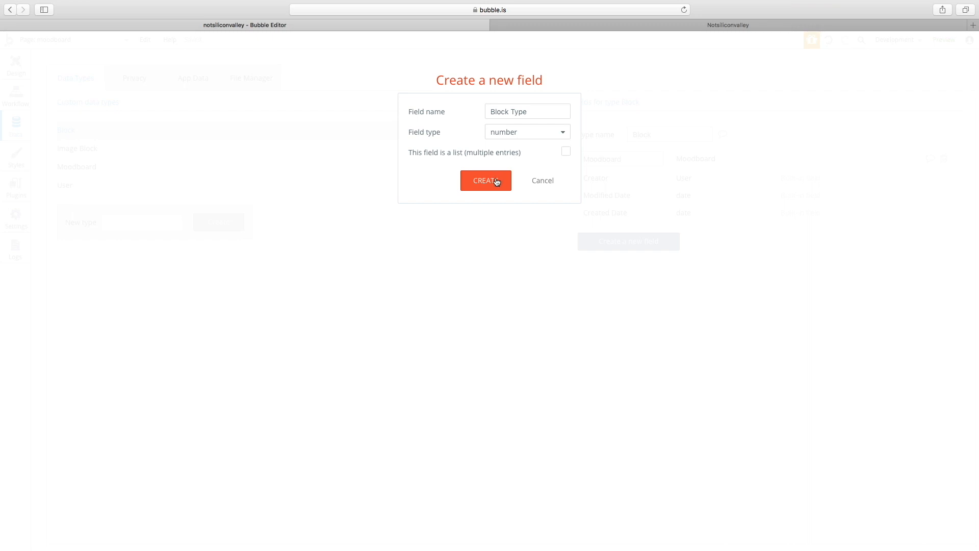
pyautogui.click(496, 181)
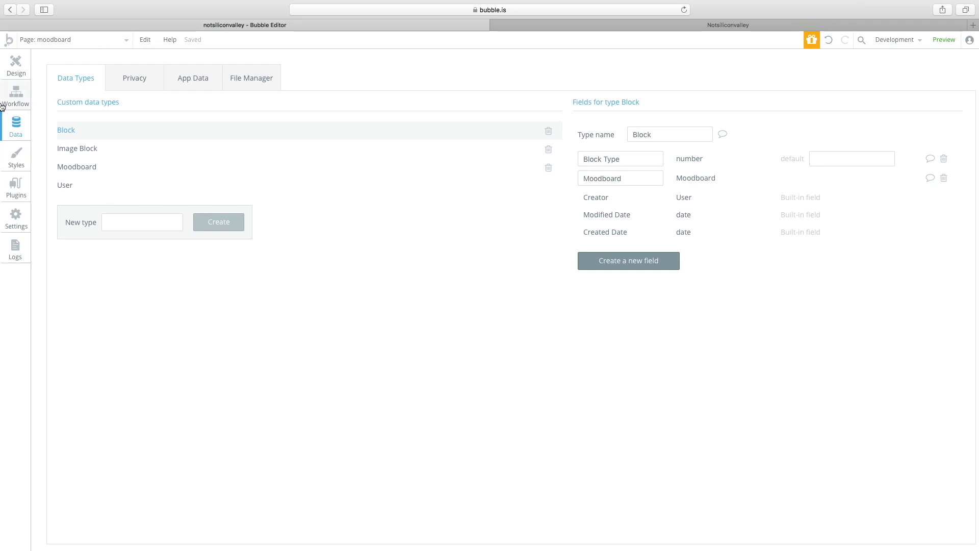
pyautogui.click(16, 65)
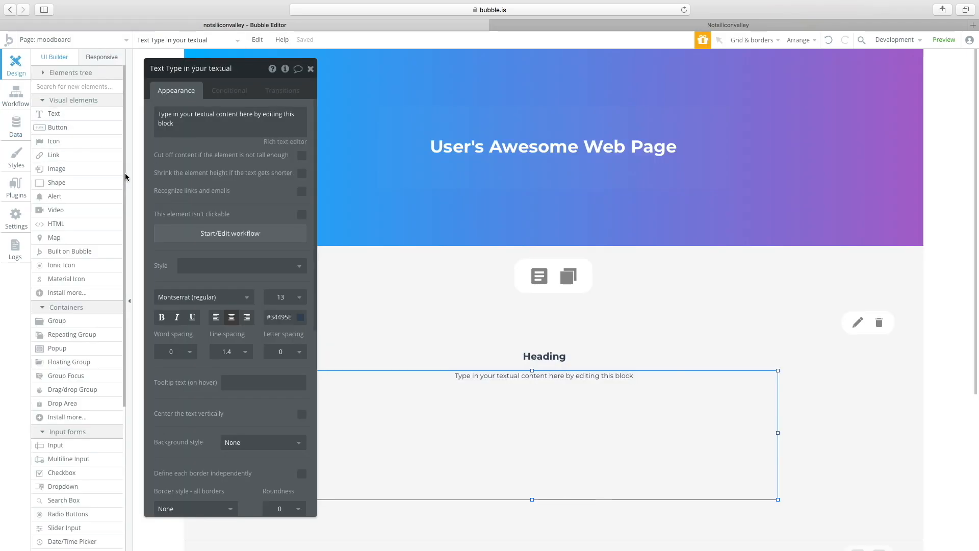
# - Add text fields 'Text Heading' and 'Text Paragraph' to Block, then return to Design
pyautogui.click(16, 121)
pyautogui.moveTo(650, 164); pyautogui.dragTo(603, 160)
pyautogui.click(651, 268)
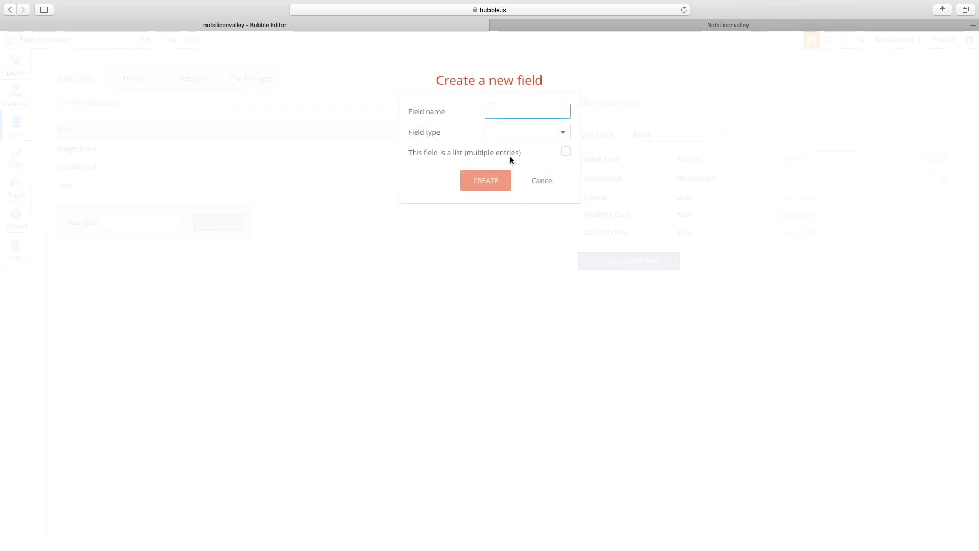
pyautogui.write('Text Heading')
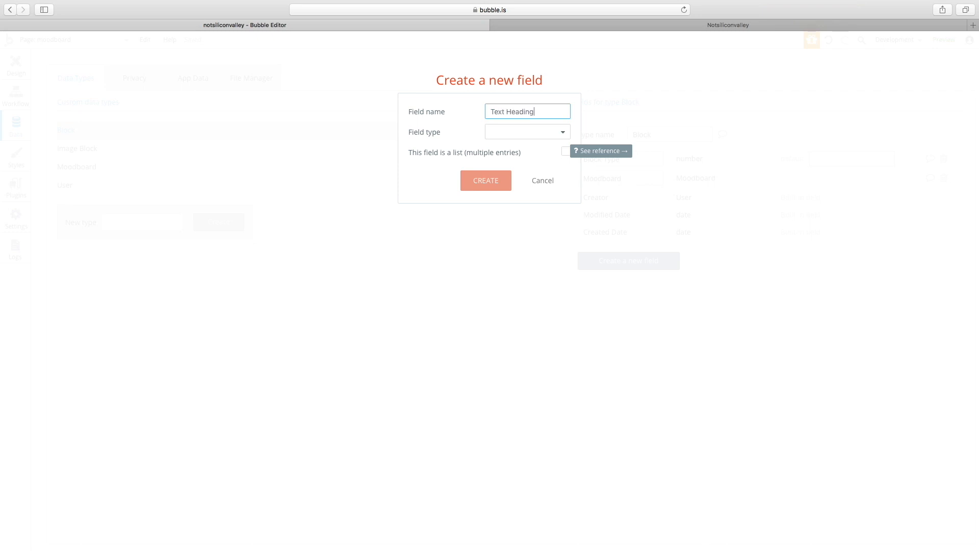
pyautogui.click(513, 131)
pyautogui.click(506, 153)
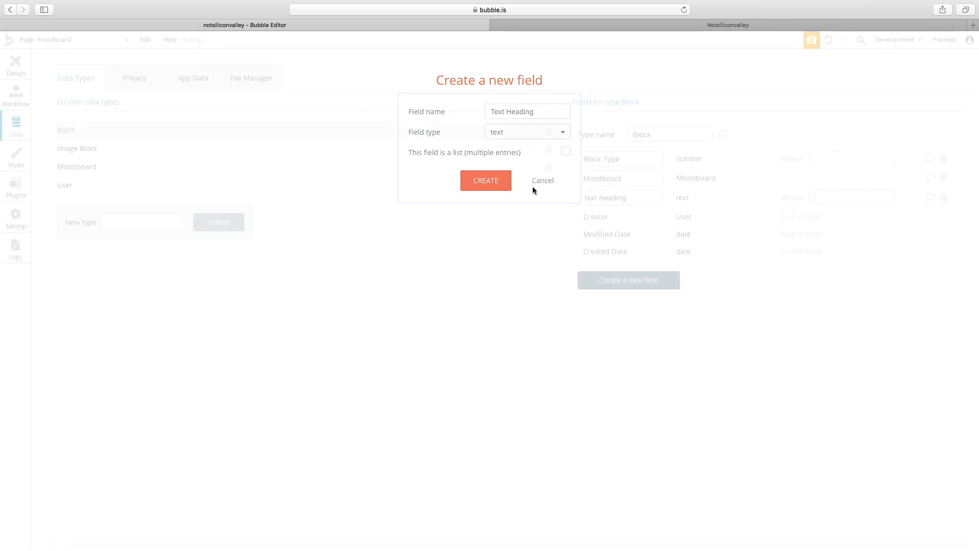
pyautogui.click(638, 282)
pyautogui.write('Text')
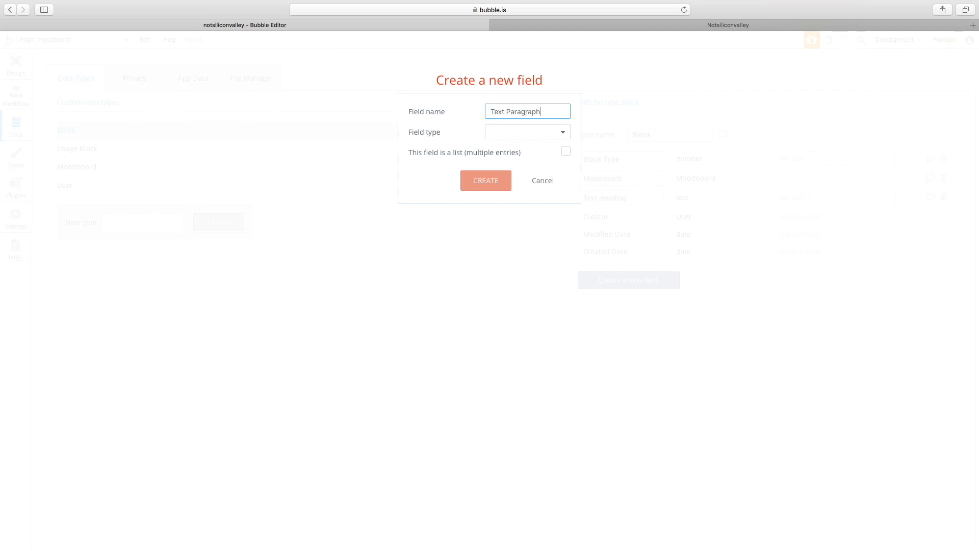
pyautogui.click(511, 133)
pyautogui.click(509, 154)
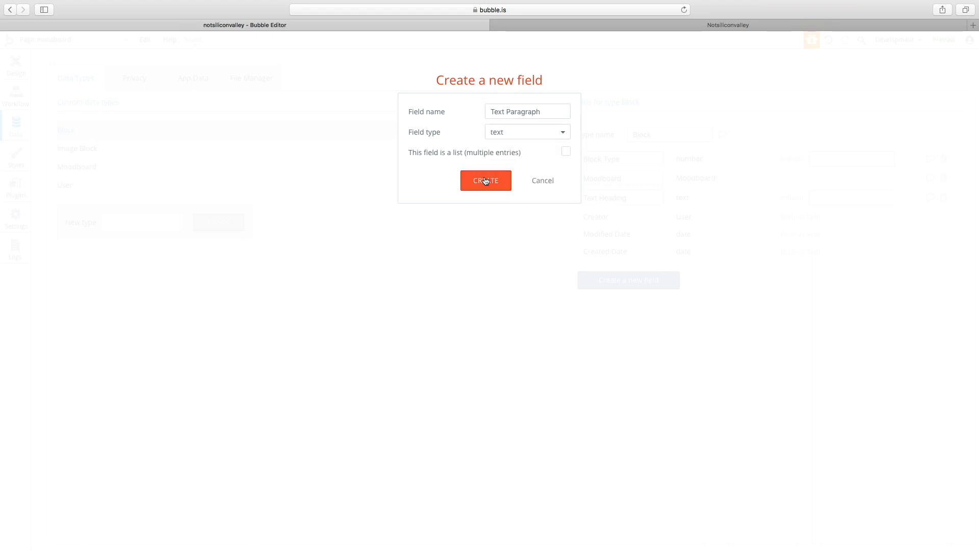
pyautogui.click(486, 180)
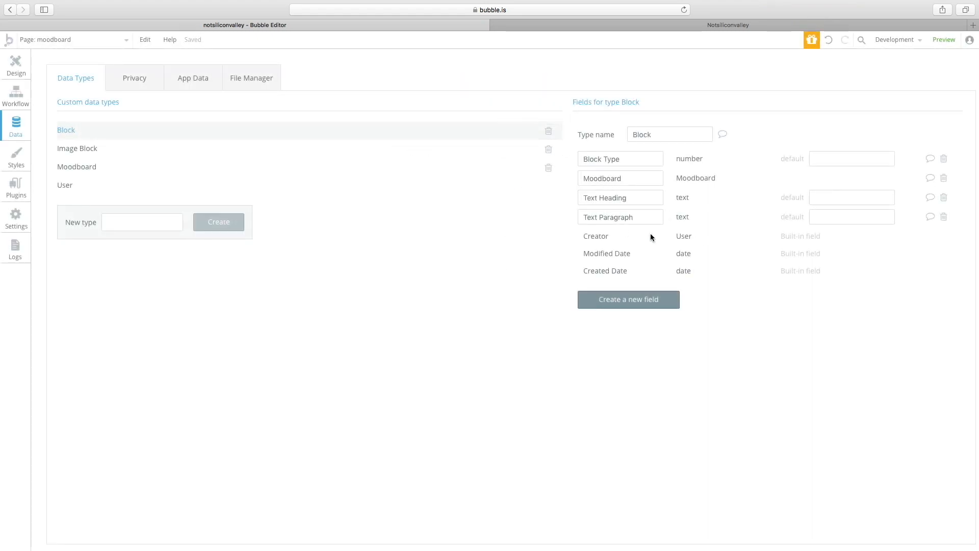
pyautogui.click(16, 65)
# - Replace the Heading text with Parent group's Block's Text Heading
pyautogui.click(469, 357)
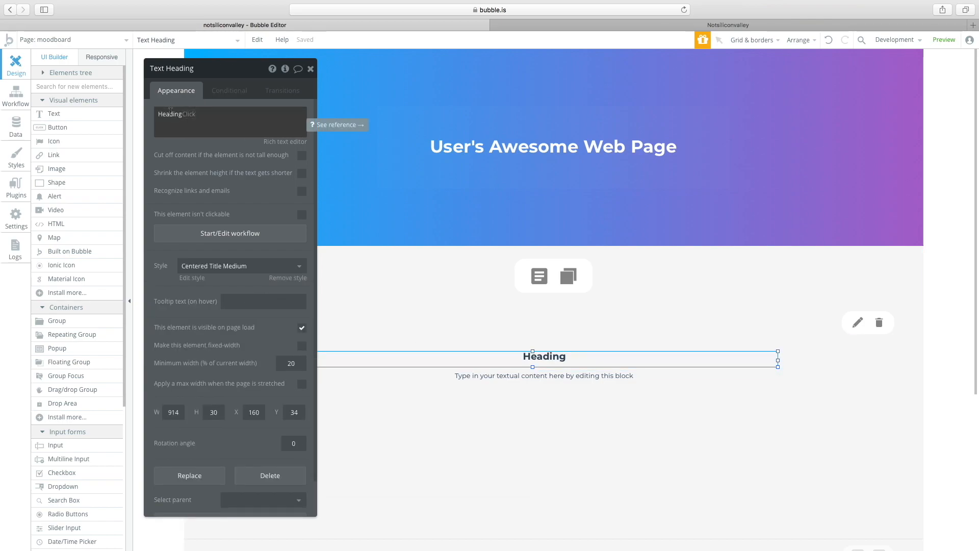
pyautogui.click(207, 124)
pyautogui.press('super+a')
pyautogui.press('BackSpace')
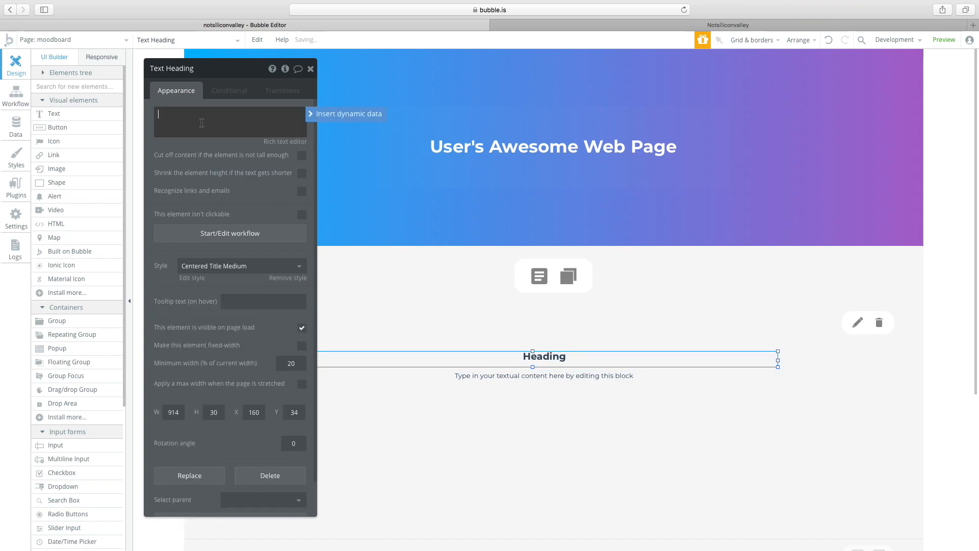
pyautogui.click(318, 120)
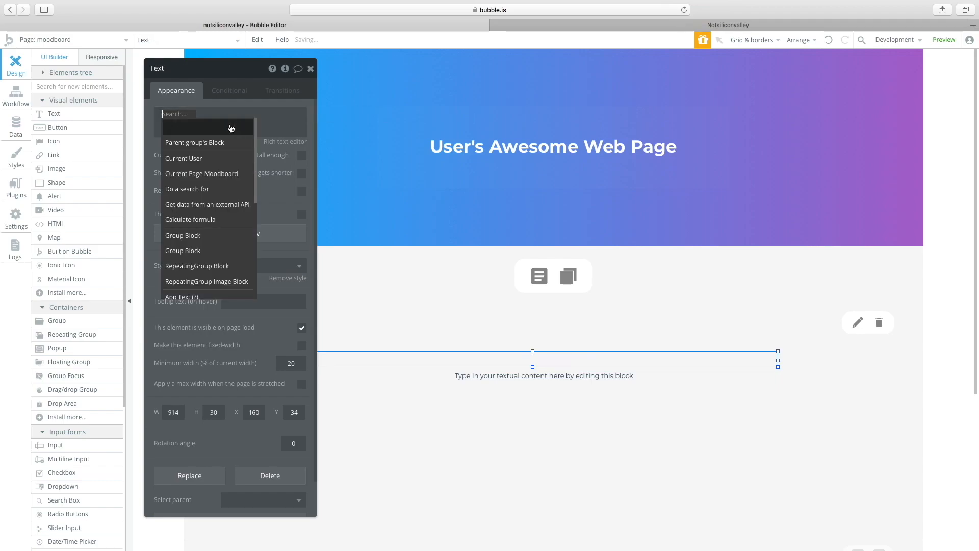
pyautogui.click(205, 145)
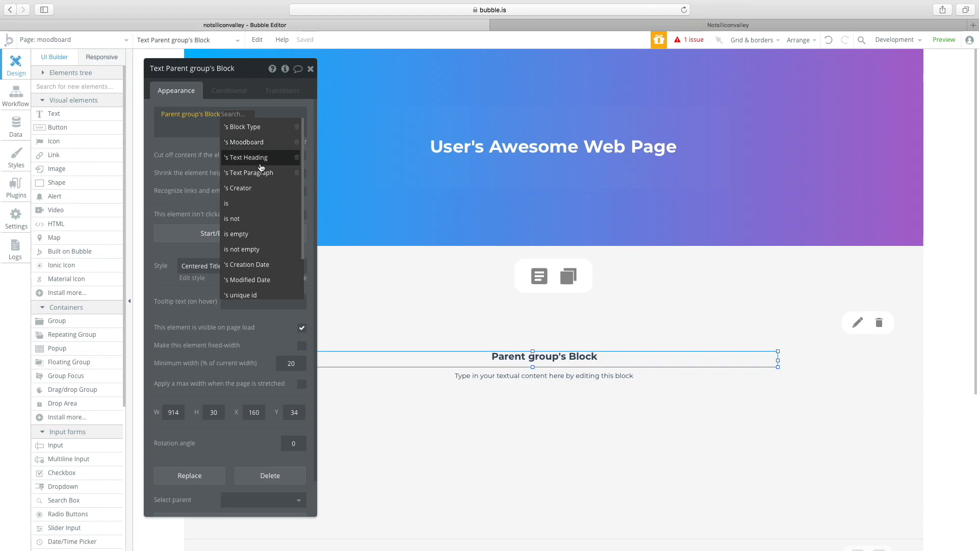
pyautogui.click(258, 158)
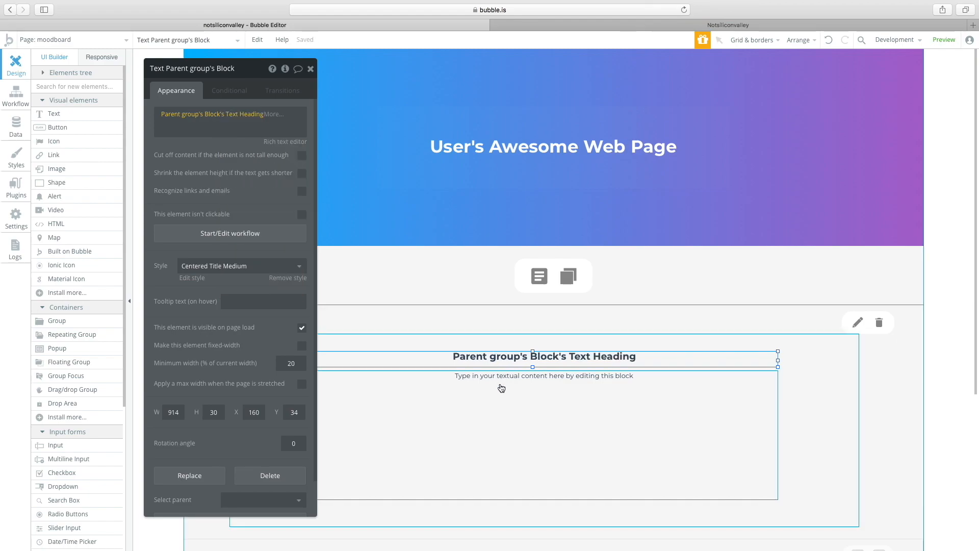
# - Replace the placeholder body text with Parent group's Block's Text Paragraph
pyautogui.click(458, 393)
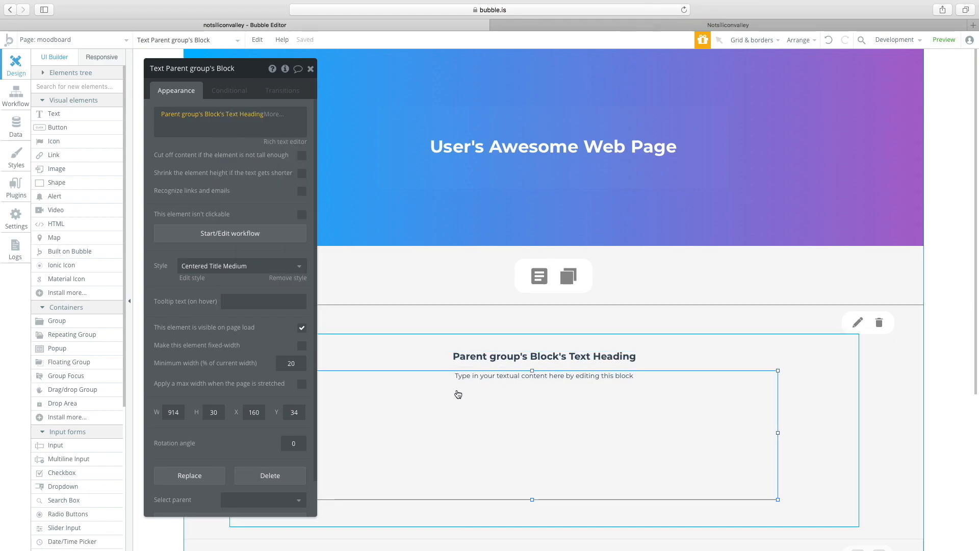
pyautogui.rightClick(208, 124)
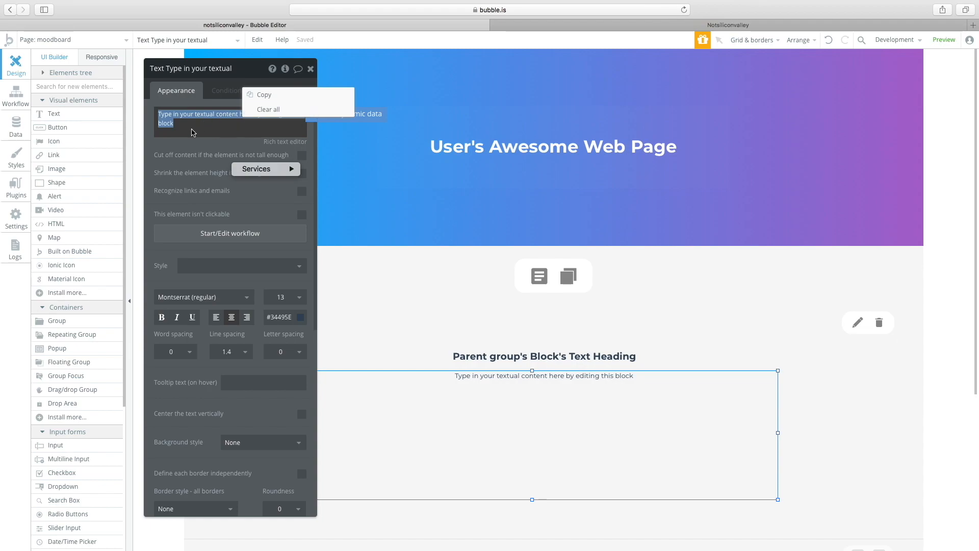
pyautogui.press('Escape')
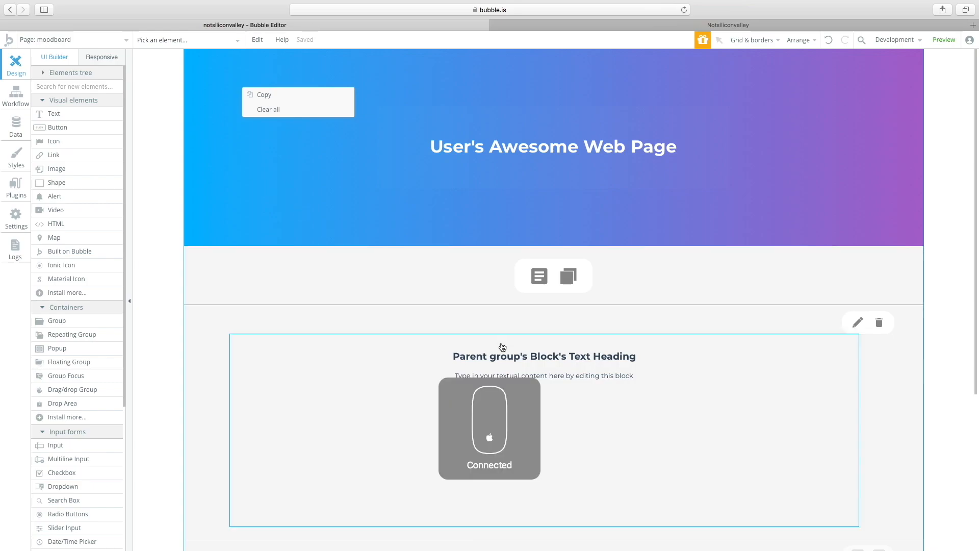
pyautogui.doubleClick(505, 386)
pyautogui.tripleClick(228, 127)
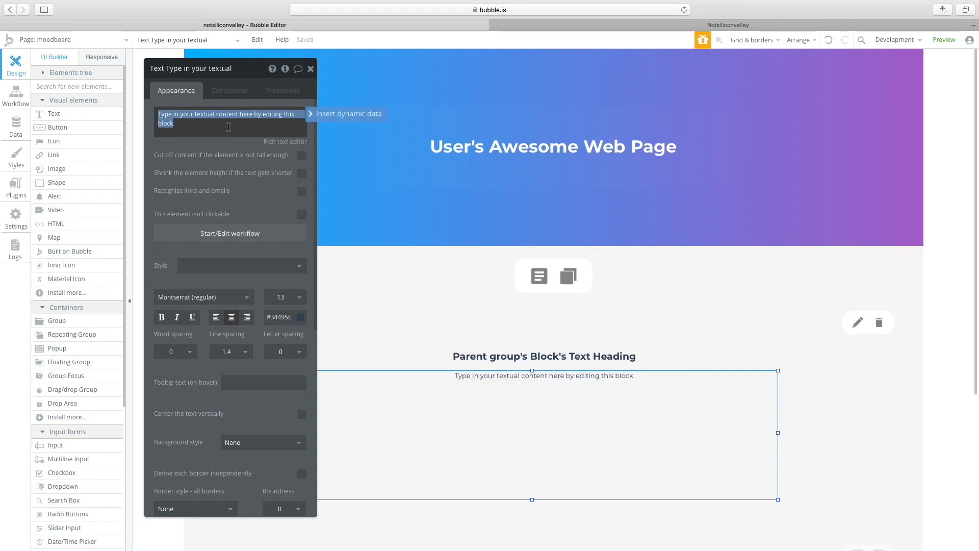
pyautogui.click(342, 115)
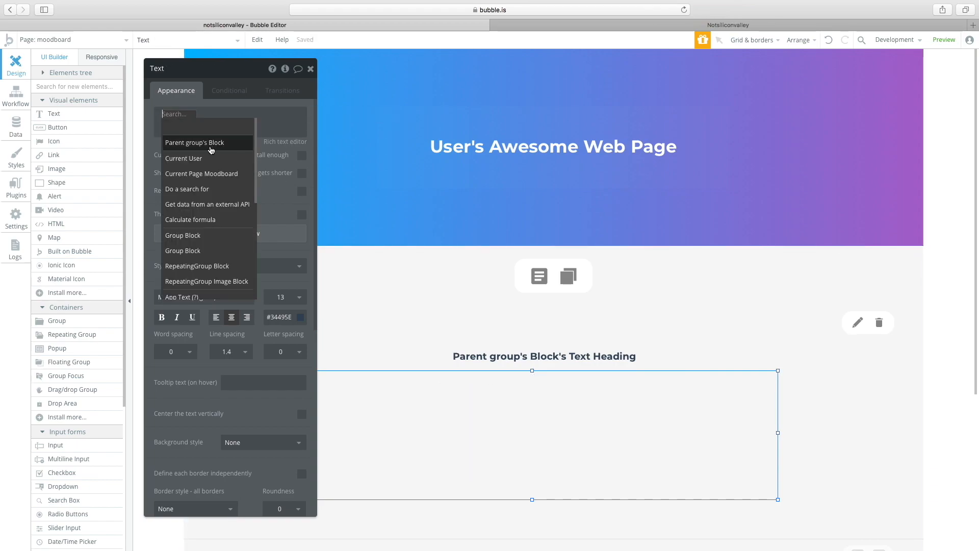
pyautogui.click(211, 149)
pyautogui.click(253, 171)
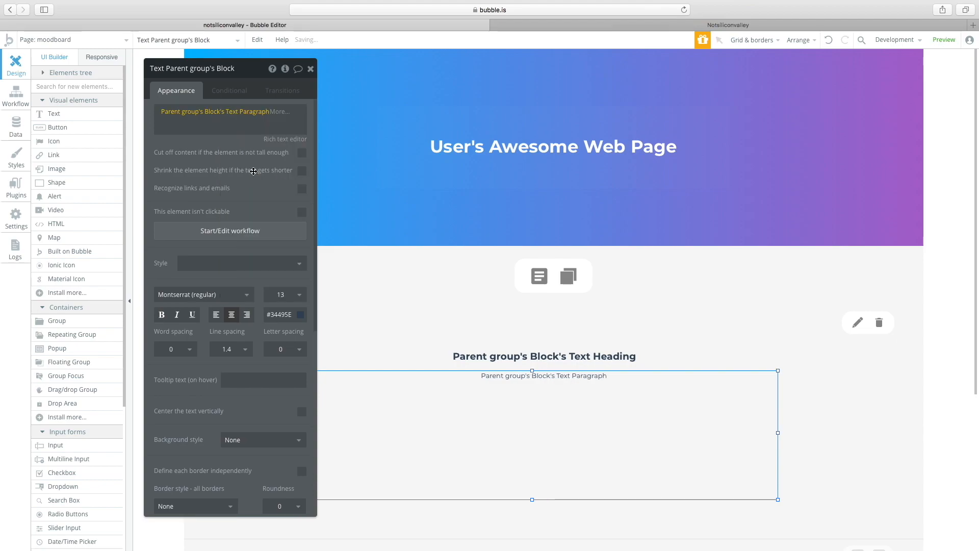
# - Select the repeating group, the page and the list icon, ending on the block's group
pyautogui.click(920, 361)
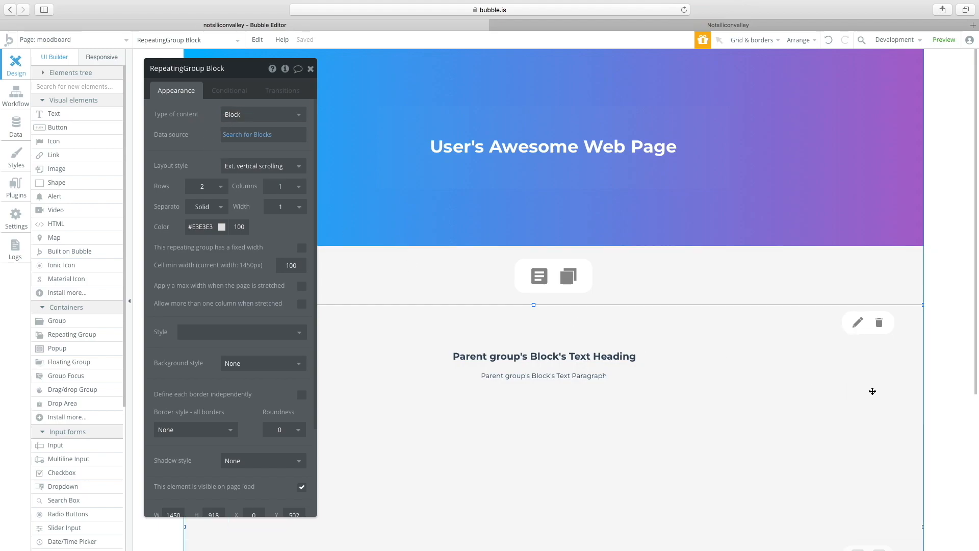
pyautogui.click(855, 387)
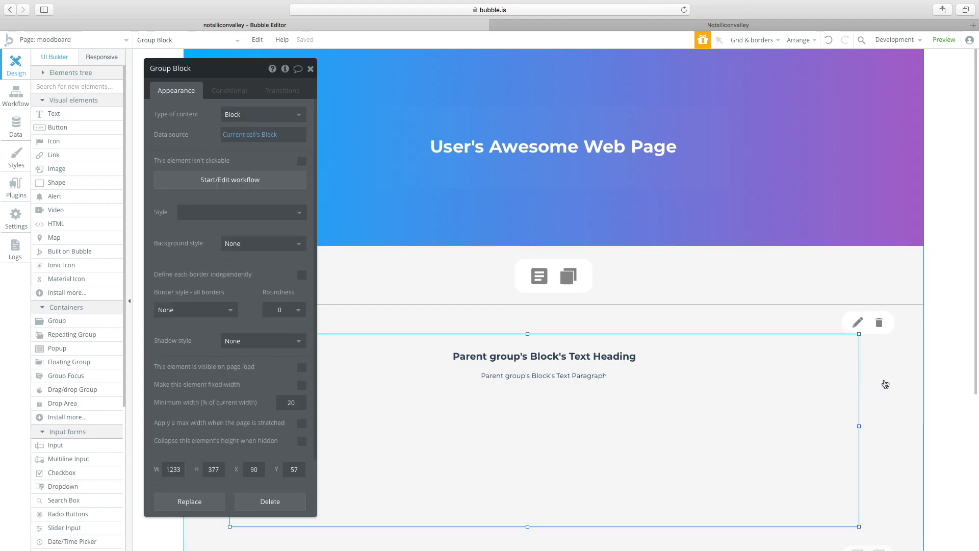
pyautogui.click(911, 286)
pyautogui.click(540, 280)
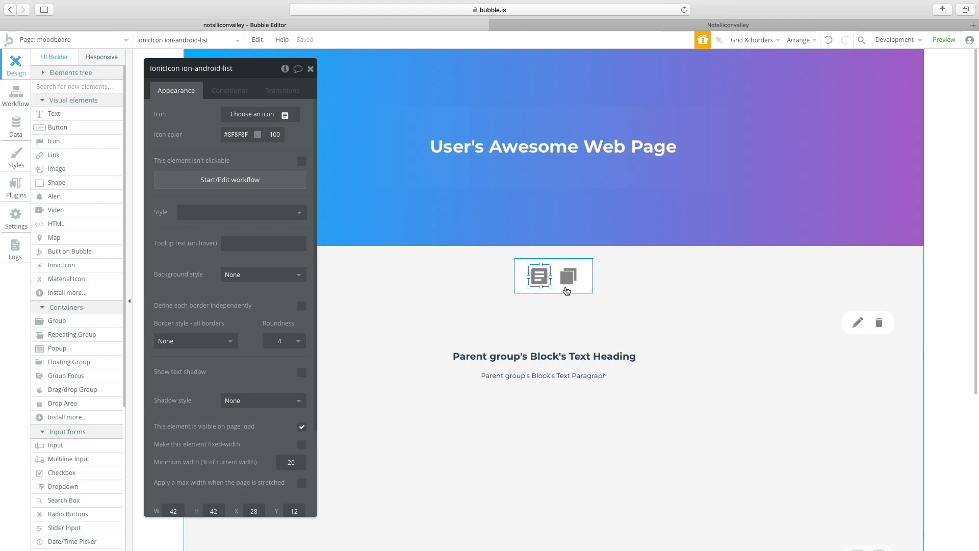
pyautogui.click(831, 405)
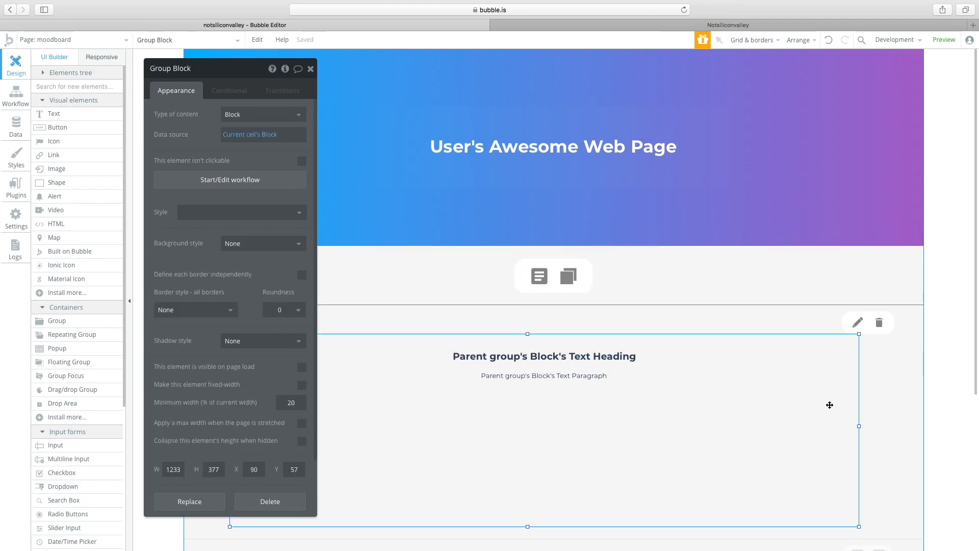
# - Add a Group Block condition: when This Group's Block's Block Type is 1
pyautogui.rightClick(223, 87)
pyautogui.click(195, 83)
pyautogui.click(217, 89)
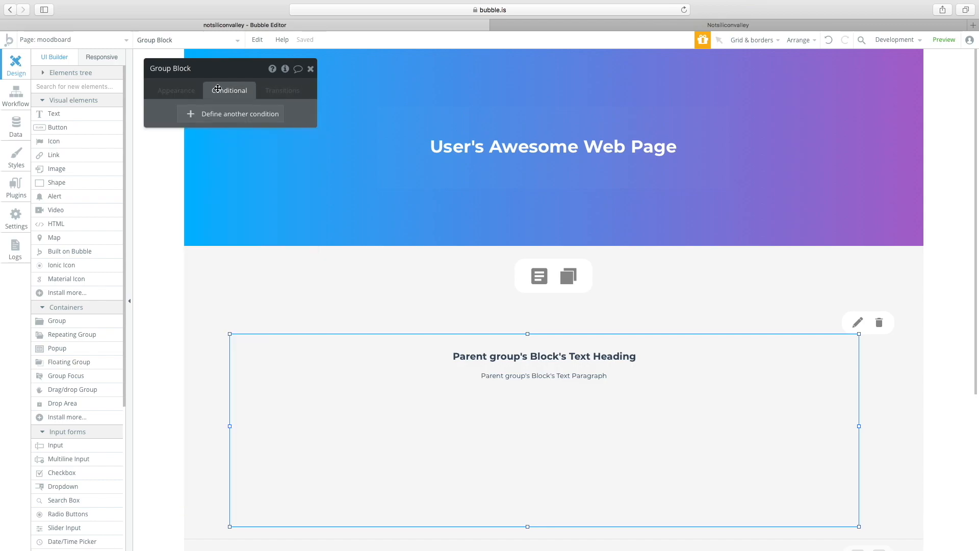
pyautogui.click(204, 113)
pyautogui.click(187, 121)
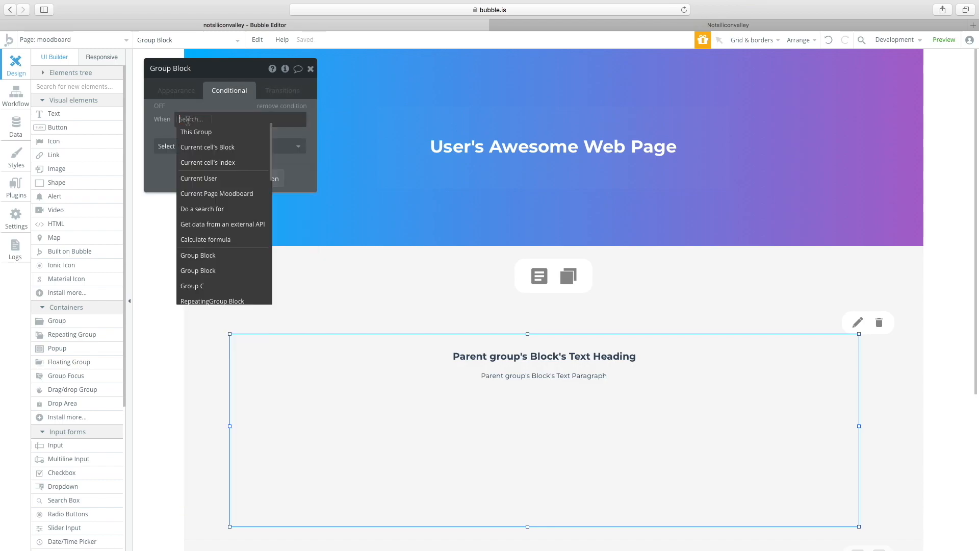
pyautogui.click(193, 131)
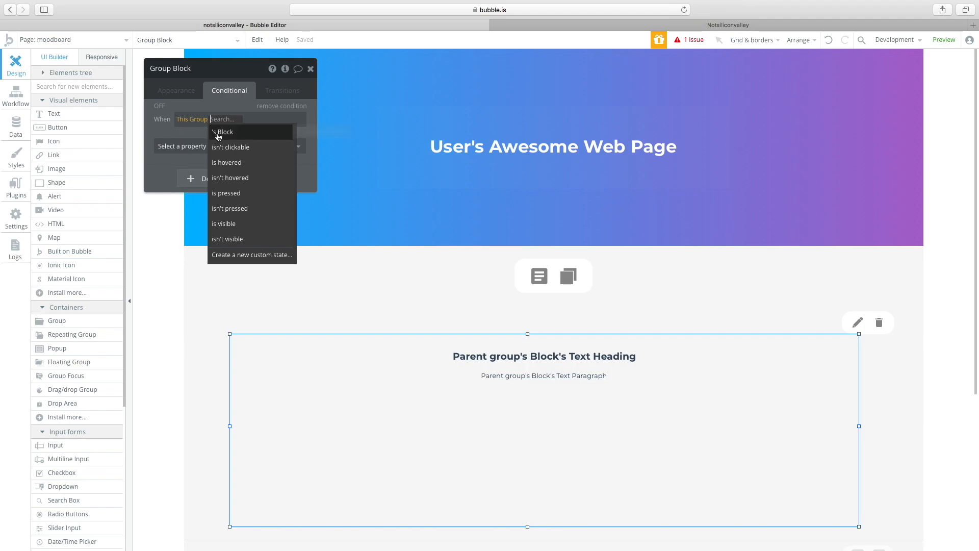
pyautogui.click(219, 134)
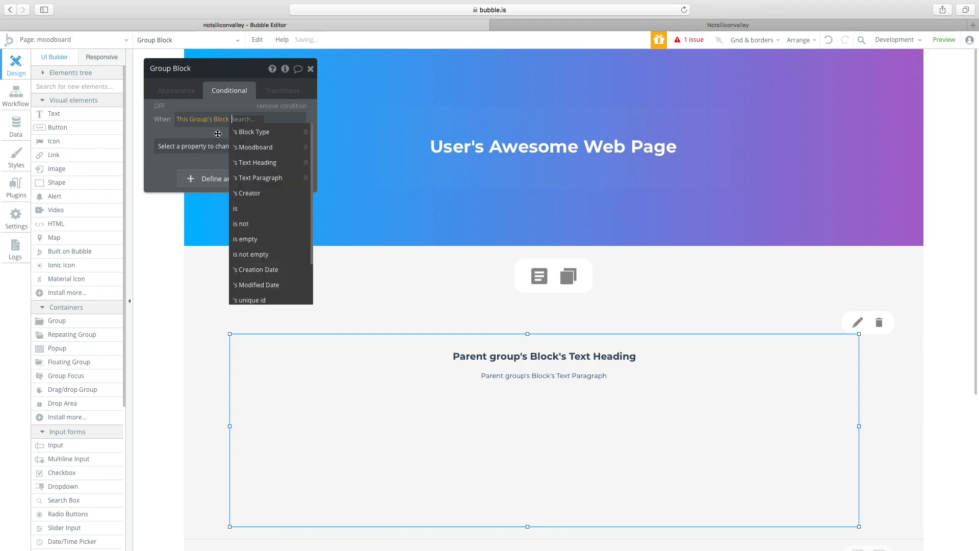
pyautogui.click(252, 132)
pyautogui.click(278, 149)
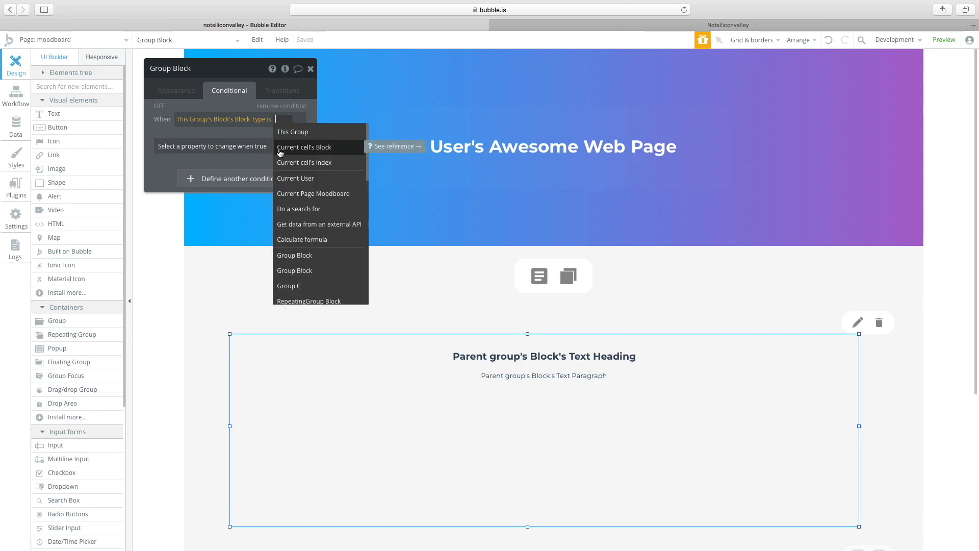
pyautogui.write('1')
pyautogui.click(231, 105)
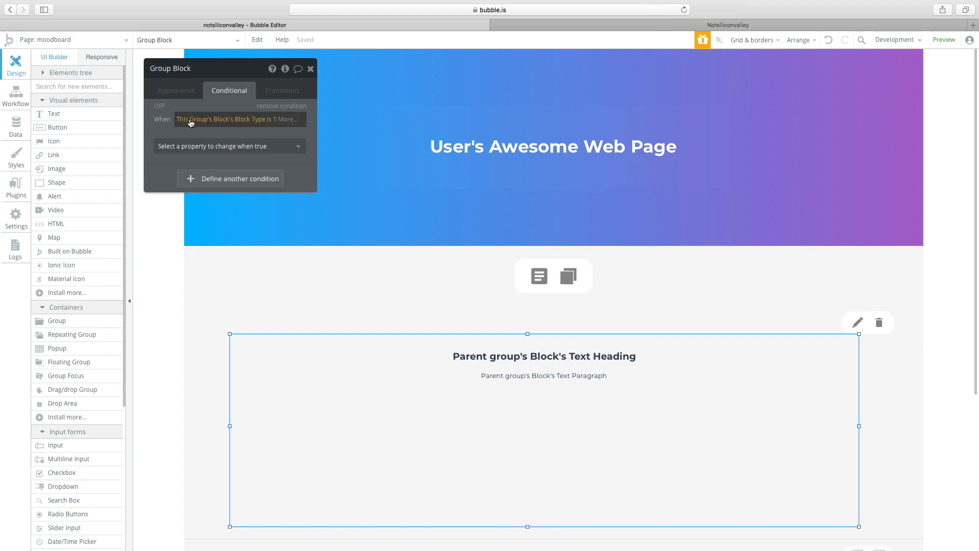
# - Review the properties the condition could change, leaving none set
pyautogui.click(177, 94)
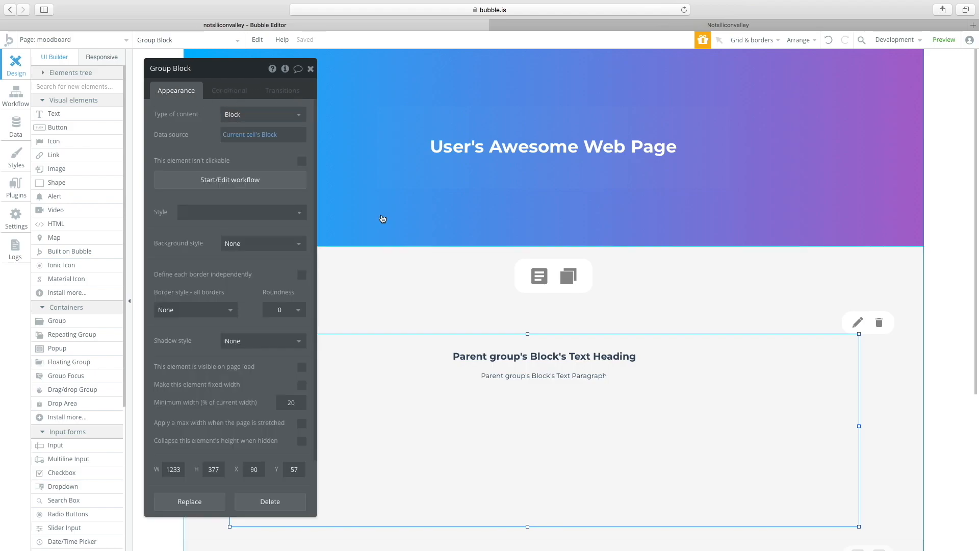
pyautogui.rightClick(231, 91)
pyautogui.click(232, 92)
pyautogui.click(233, 91)
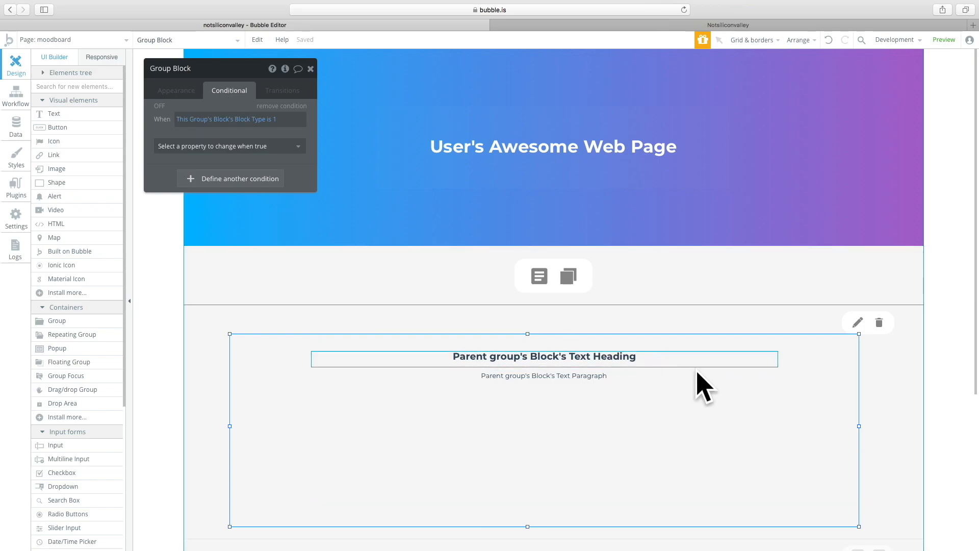
pyautogui.moveTo(184, 125)
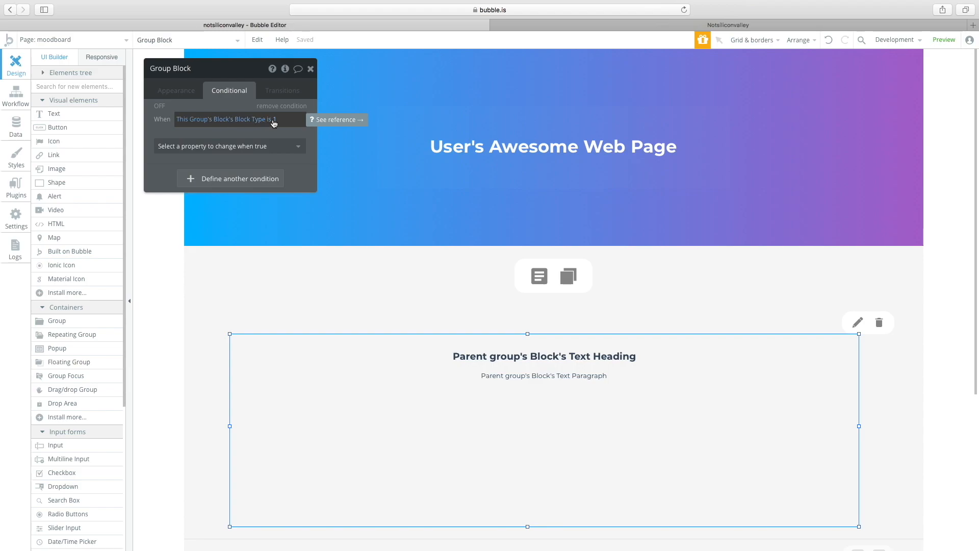
pyautogui.click(182, 146)
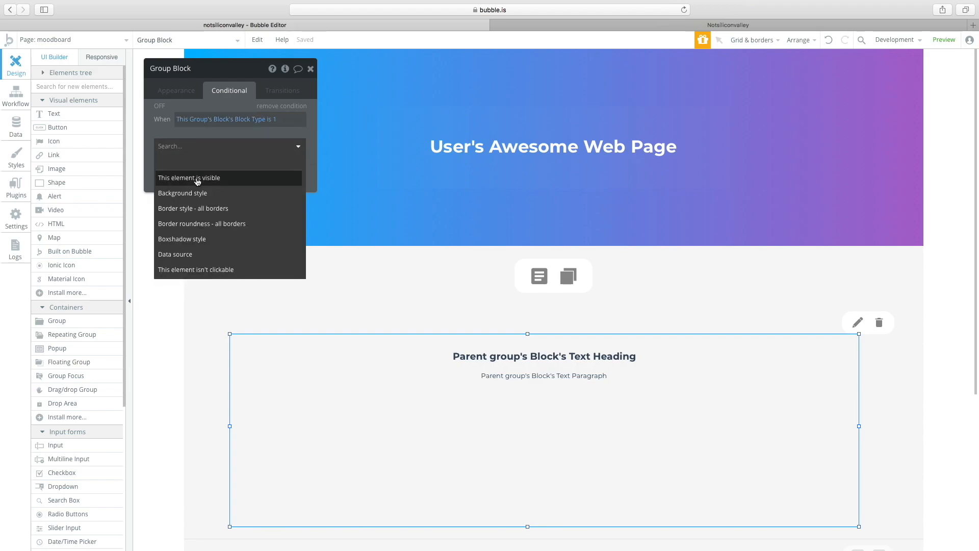
pyautogui.click(292, 147)
pyautogui.click(184, 92)
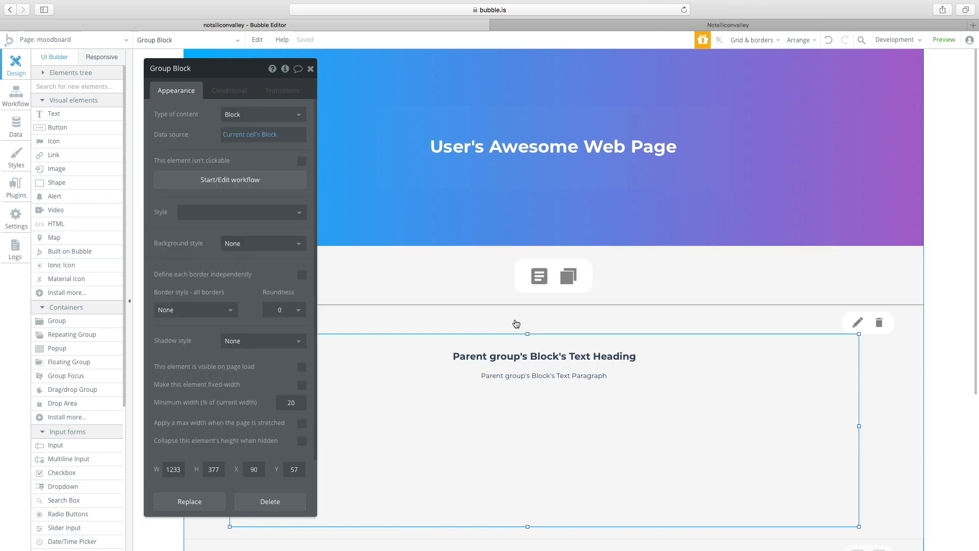
# - Select the outer repeating group, the page, and the list icon in the icon bar
pyautogui.click(497, 313)
pyautogui.click(420, 273)
pyautogui.click(537, 271)
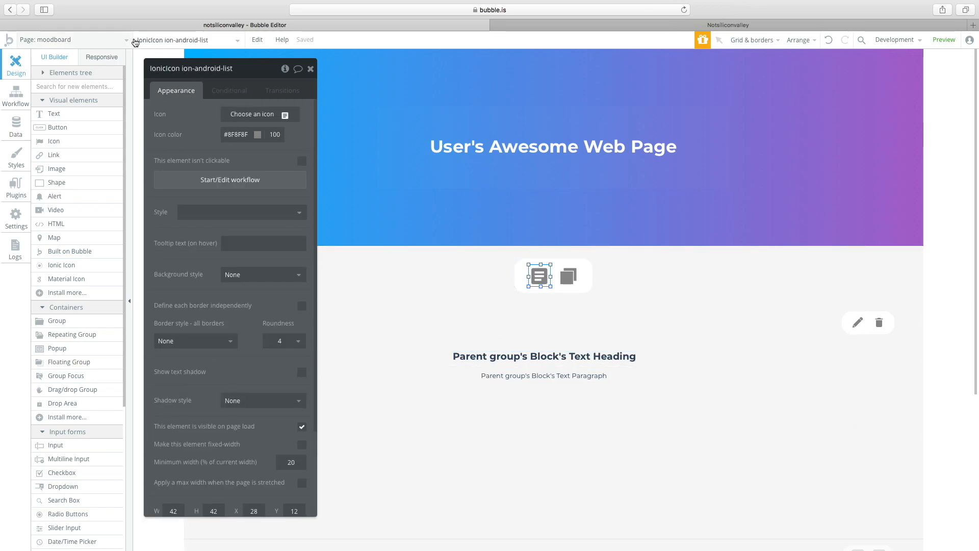
pyautogui.click(146, 40)
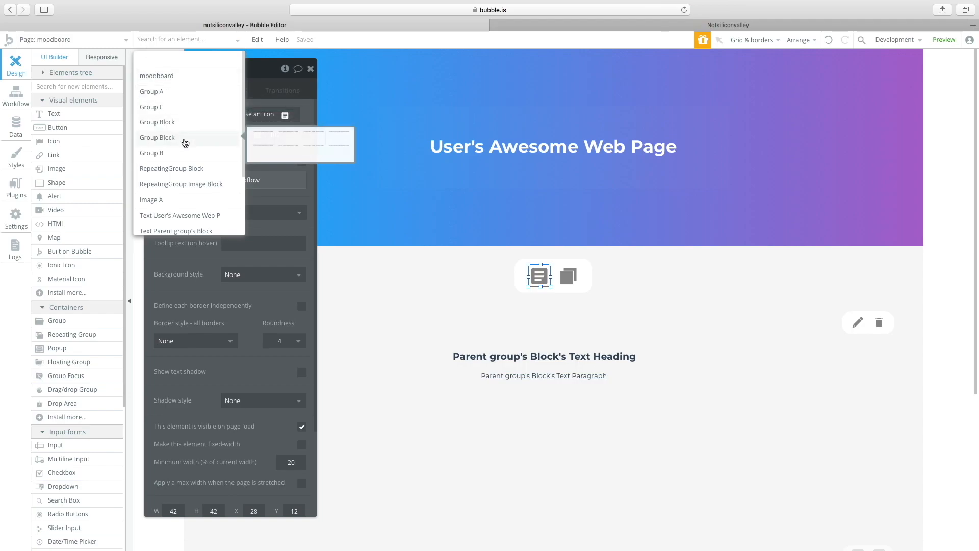
# - Select the second Group Block and define another, still empty condition on it
pyautogui.click(185, 143)
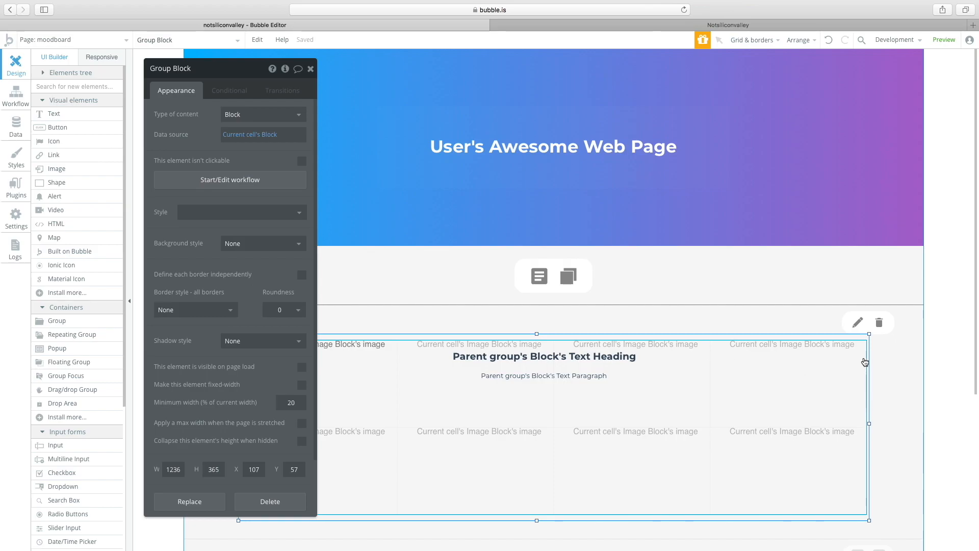
pyautogui.rightClick(855, 338)
pyautogui.click(192, 133)
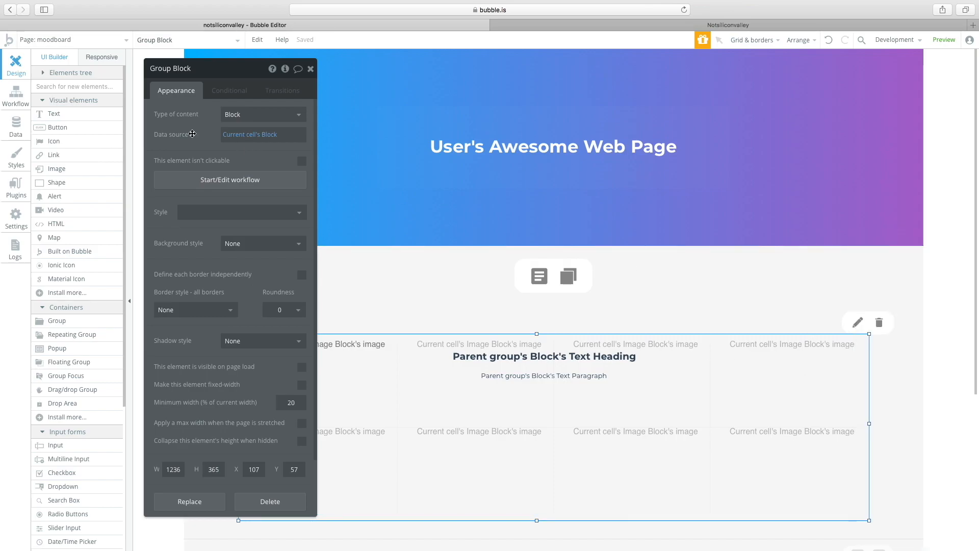
pyautogui.click(226, 89)
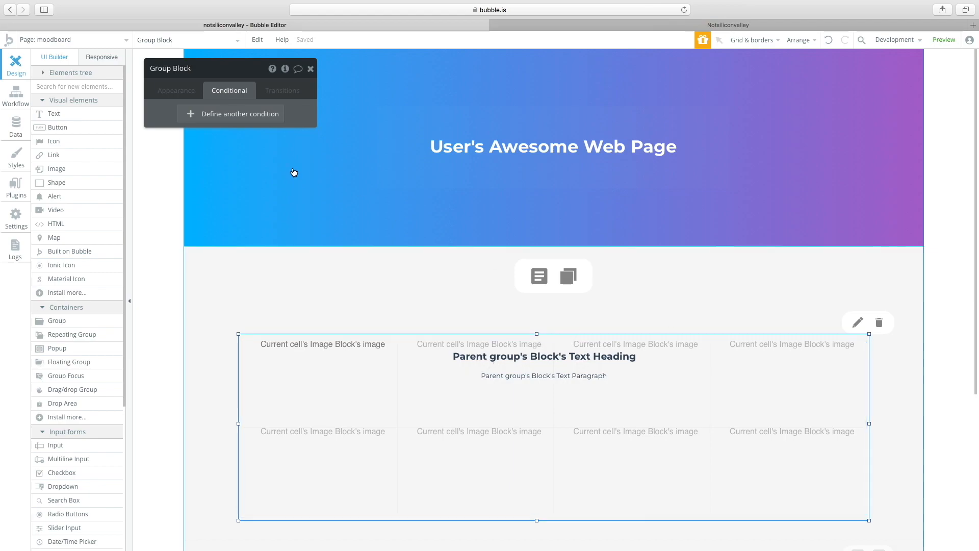
pyautogui.click(222, 119)
pyautogui.rightClick(179, 121)
pyautogui.click(169, 129)
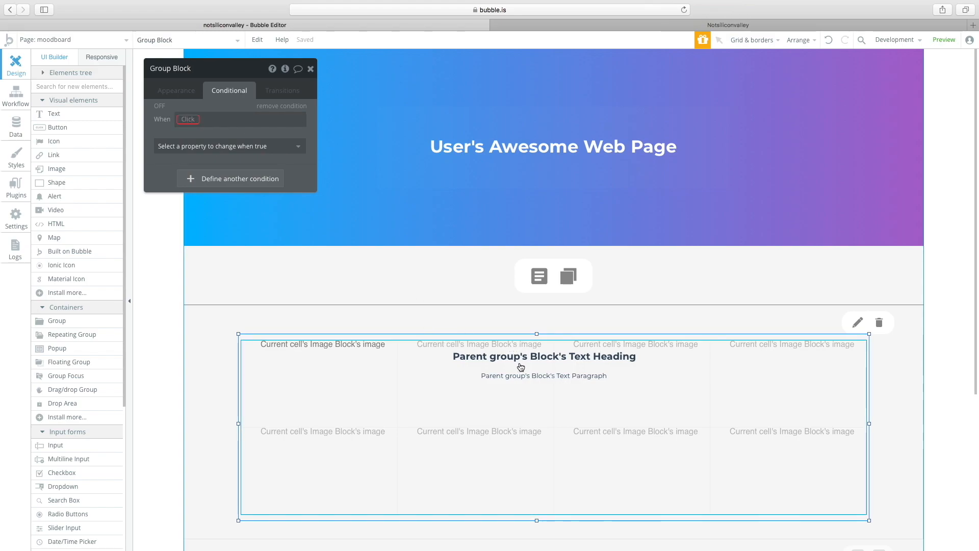
# - View the image repeating group's appearance settings, then reselect its Group Block
pyautogui.click(479, 344)
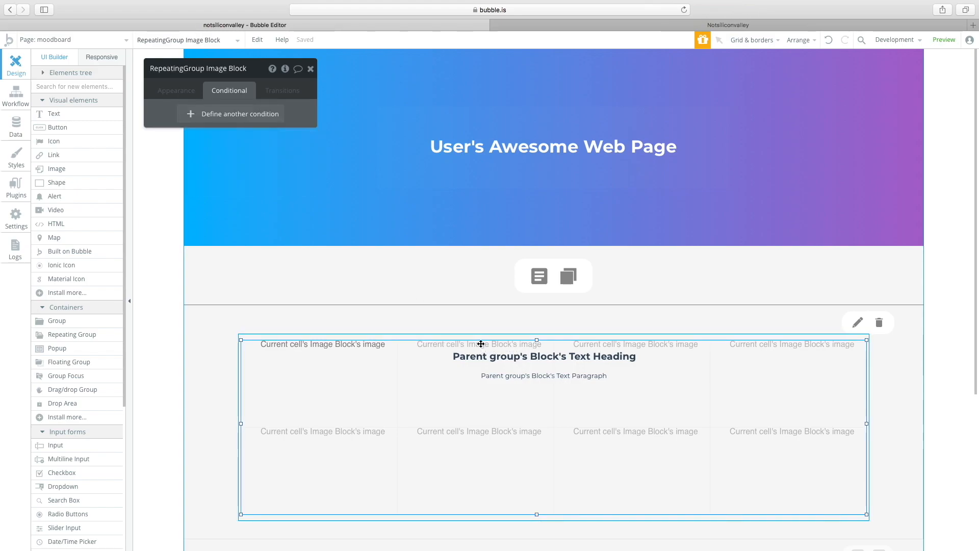
pyautogui.click(176, 90)
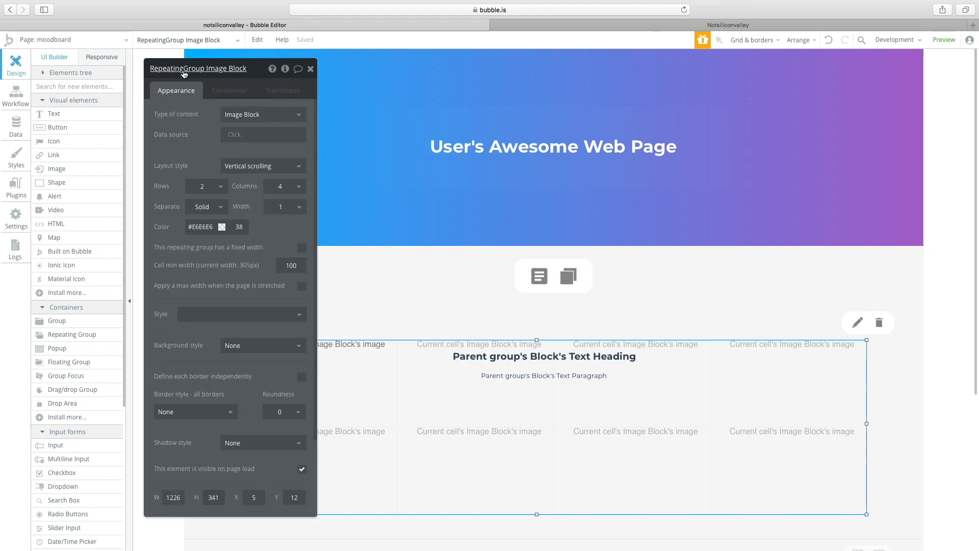
pyautogui.moveTo(202, 73); pyautogui.dragTo(161, 77)
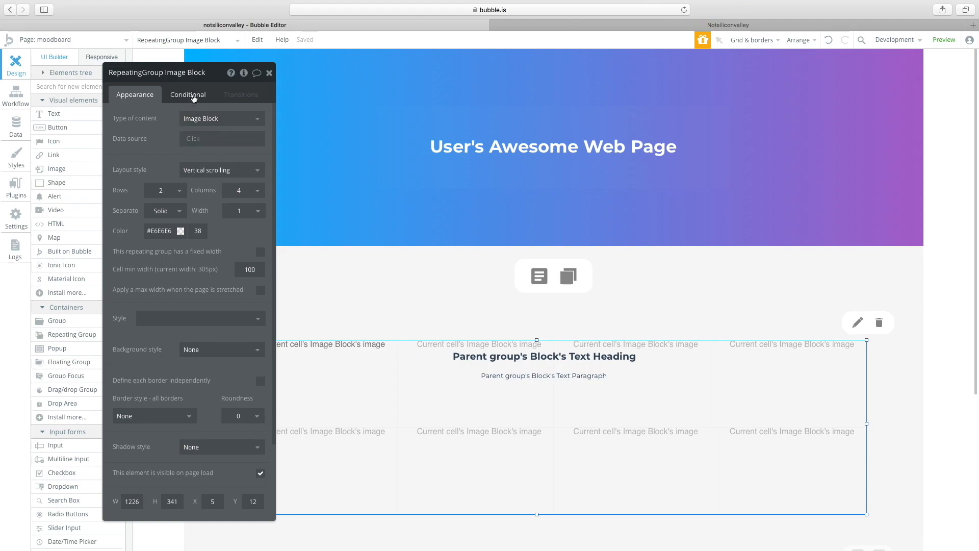
pyautogui.click(386, 339)
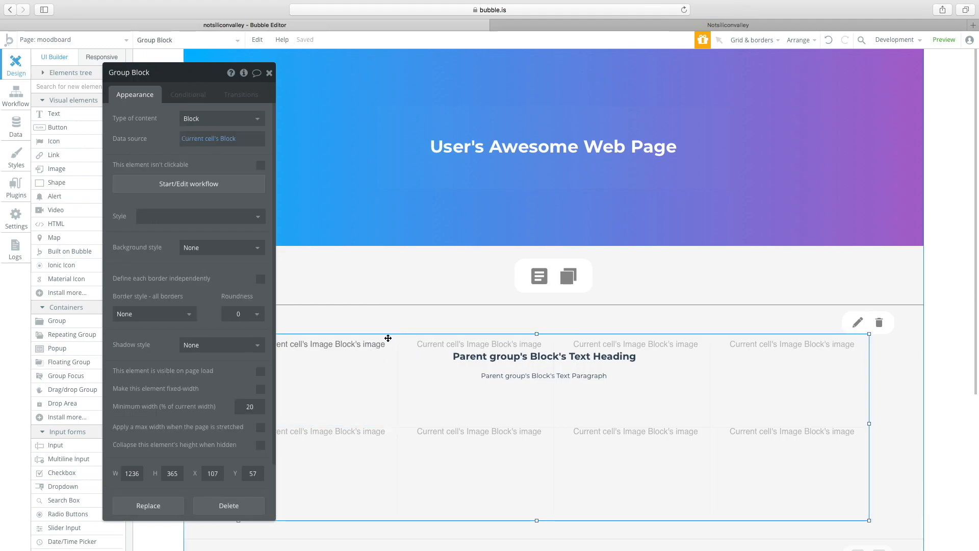
# - Set the image repeating group's data source to a database search
pyautogui.click(214, 140)
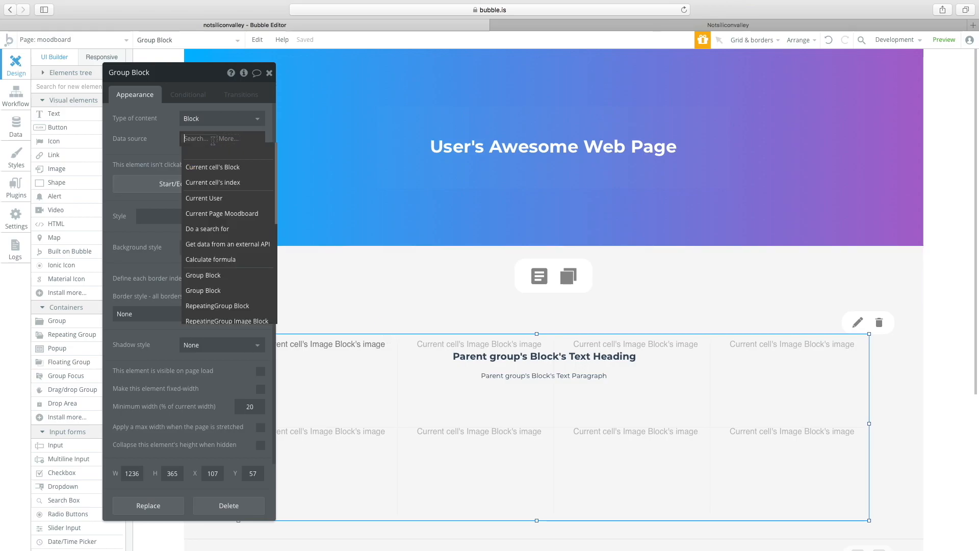
pyautogui.click(162, 144)
pyautogui.click(499, 410)
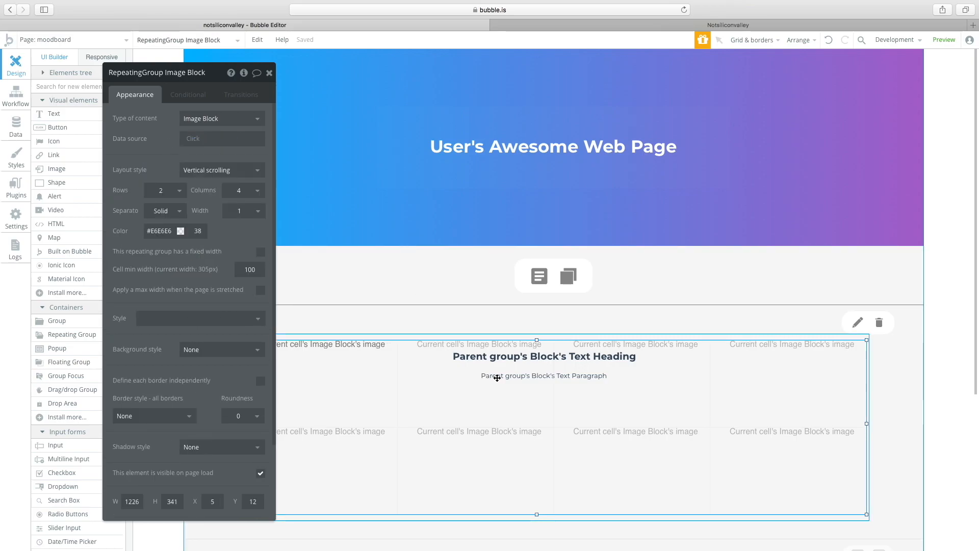
pyautogui.click(193, 138)
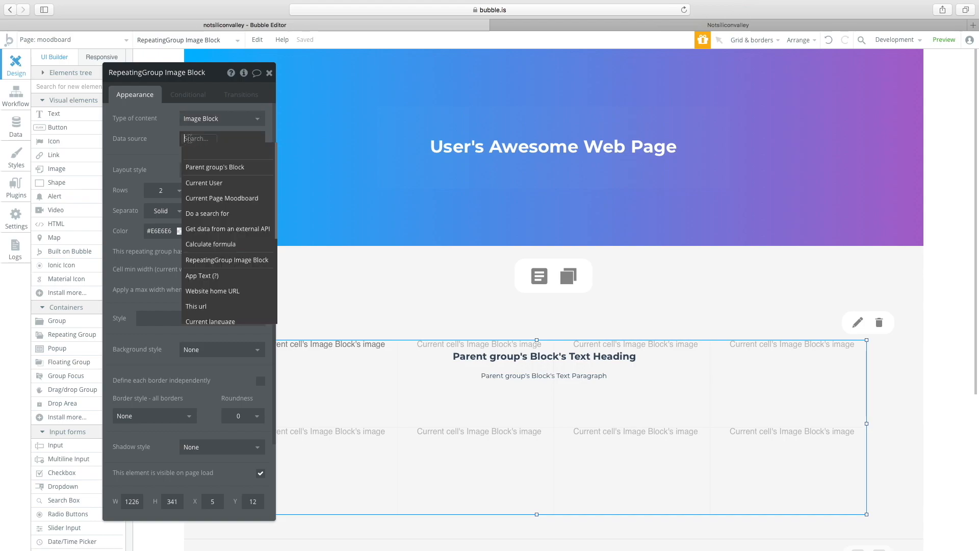
pyautogui.click(563, 395)
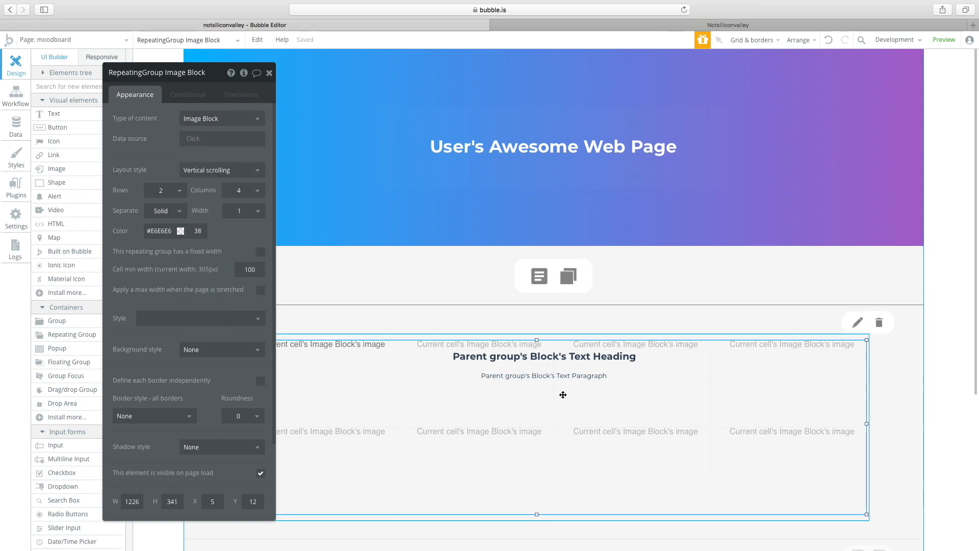
pyautogui.click(193, 138)
pyautogui.rightClick(204, 216)
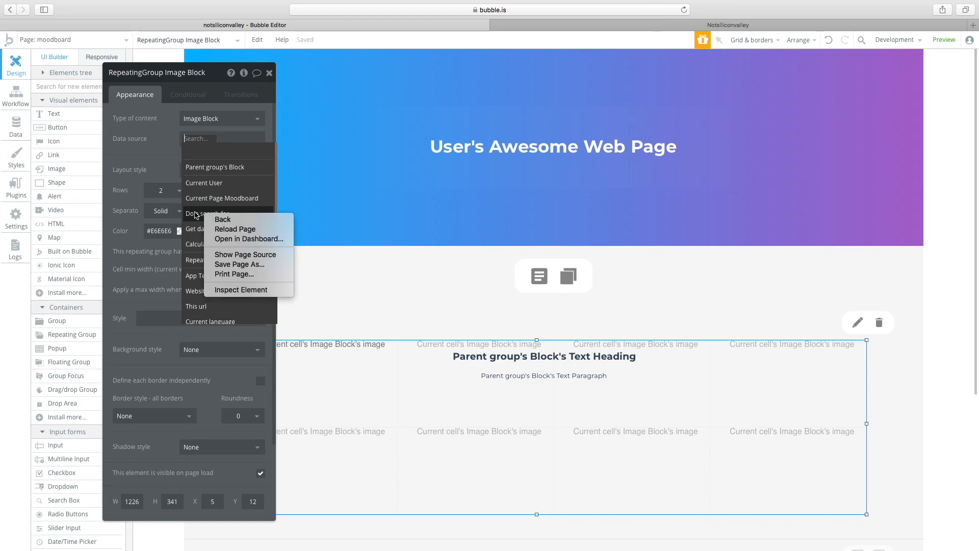
pyautogui.click(196, 215)
pyautogui.click(196, 215)
# - Search for Image Blocks whose Block Reference equals Parent group's Block
pyautogui.click(379, 97)
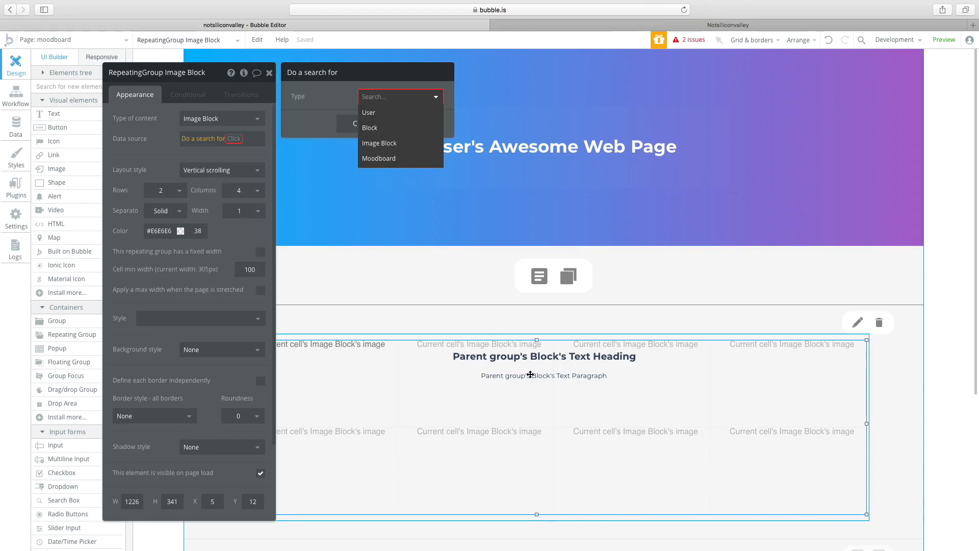
pyautogui.click(387, 144)
pyautogui.click(337, 125)
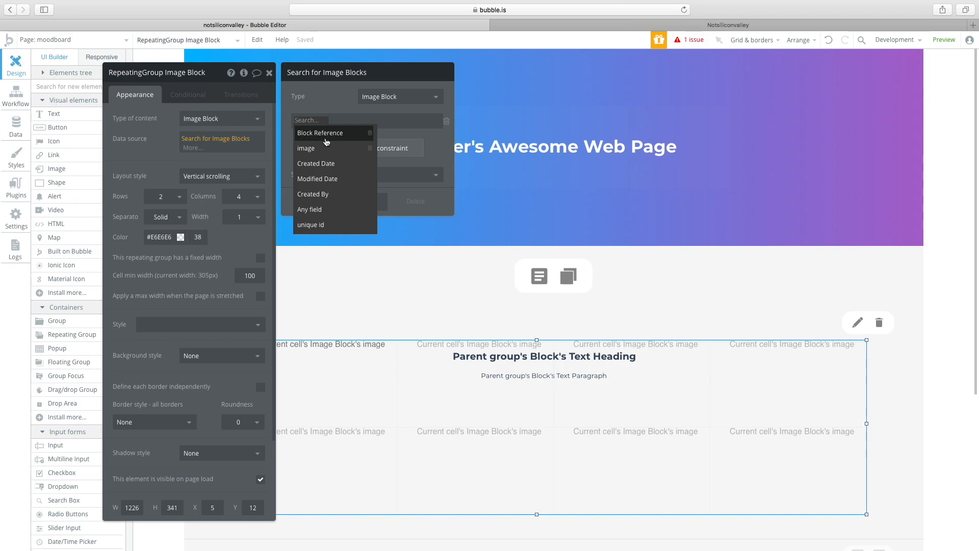
pyautogui.click(308, 134)
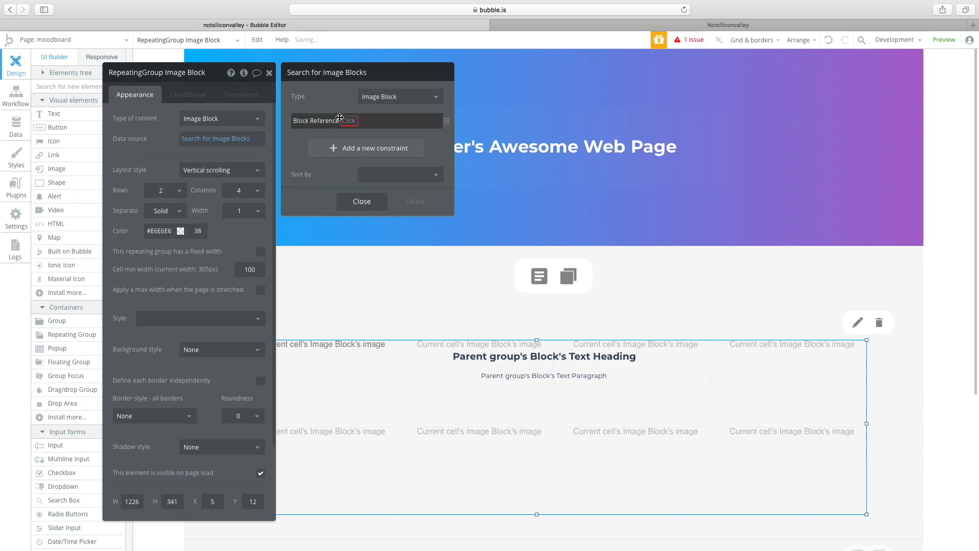
pyautogui.click(351, 121)
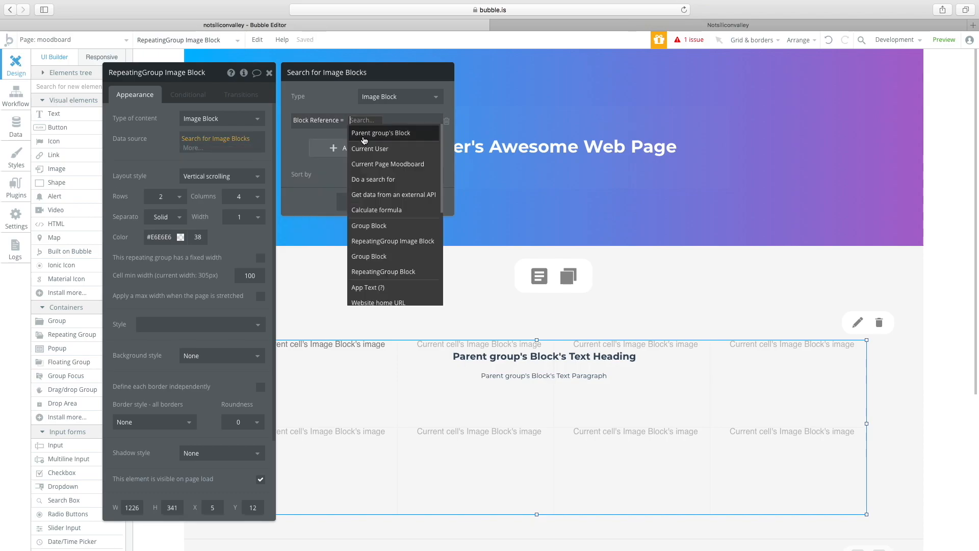
pyautogui.click(364, 137)
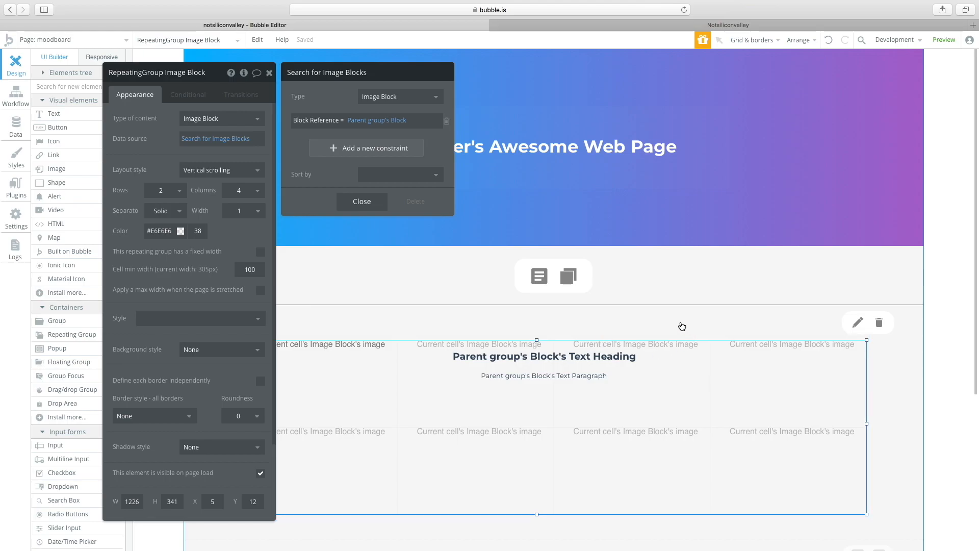
pyautogui.click(674, 339)
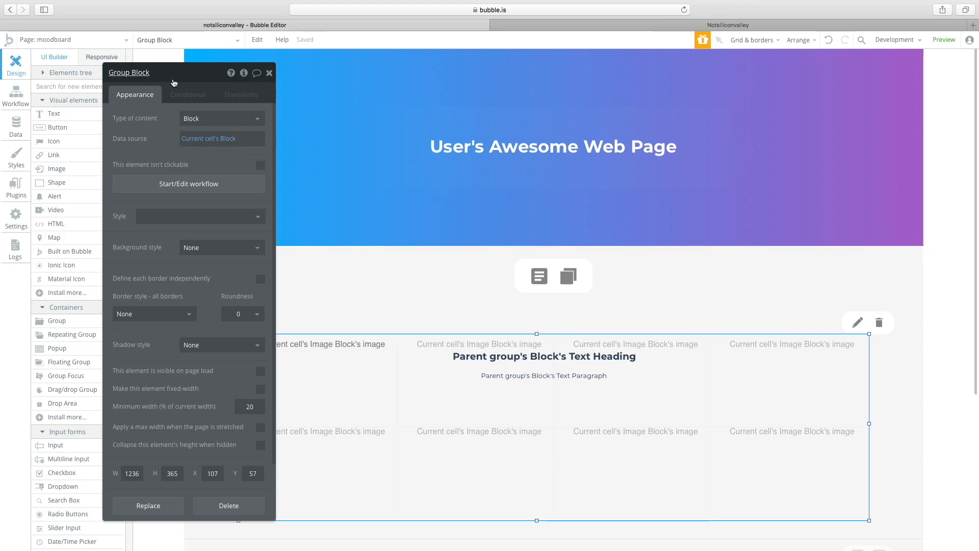
# - Add a condition making the Group Block visible when Current cell's Block's Block Type is 2
pyautogui.click(182, 94)
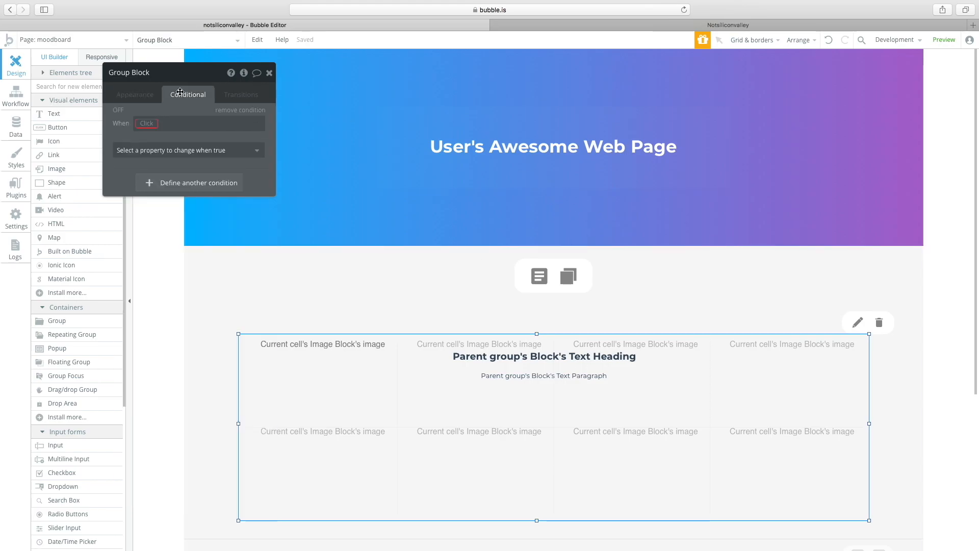
pyautogui.click(146, 123)
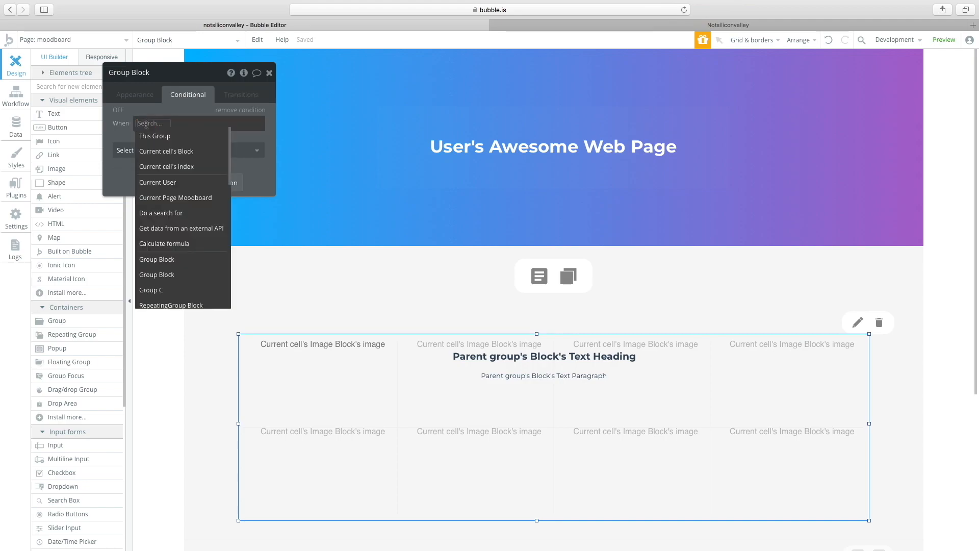
pyautogui.click(159, 150)
pyautogui.click(219, 142)
pyautogui.click(256, 152)
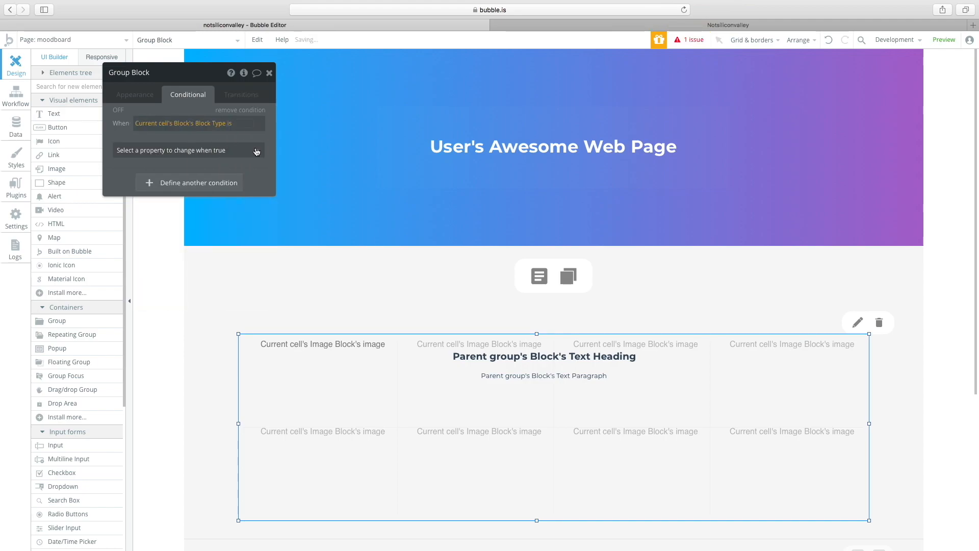
pyautogui.click(245, 123)
pyautogui.write('2')
pyautogui.click(187, 151)
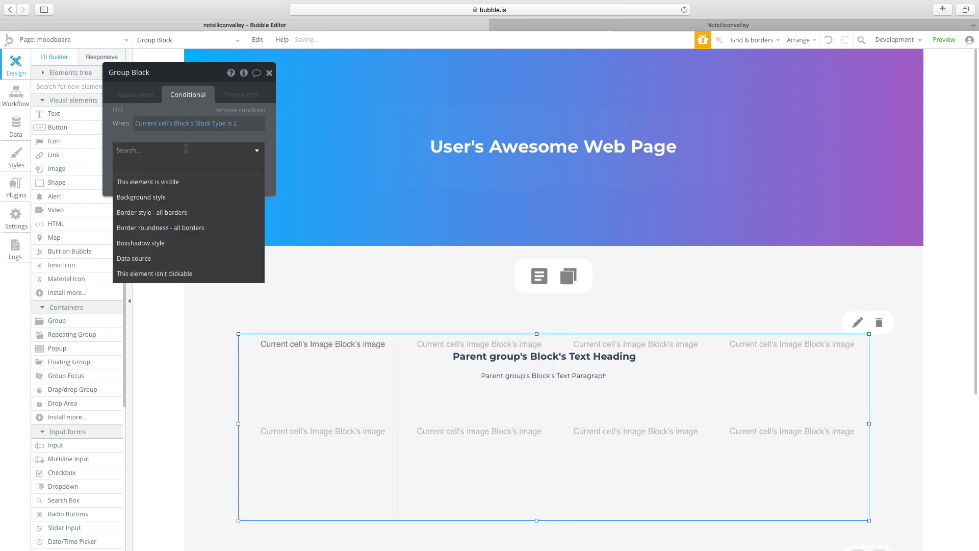
pyautogui.click(146, 182)
pyautogui.click(250, 147)
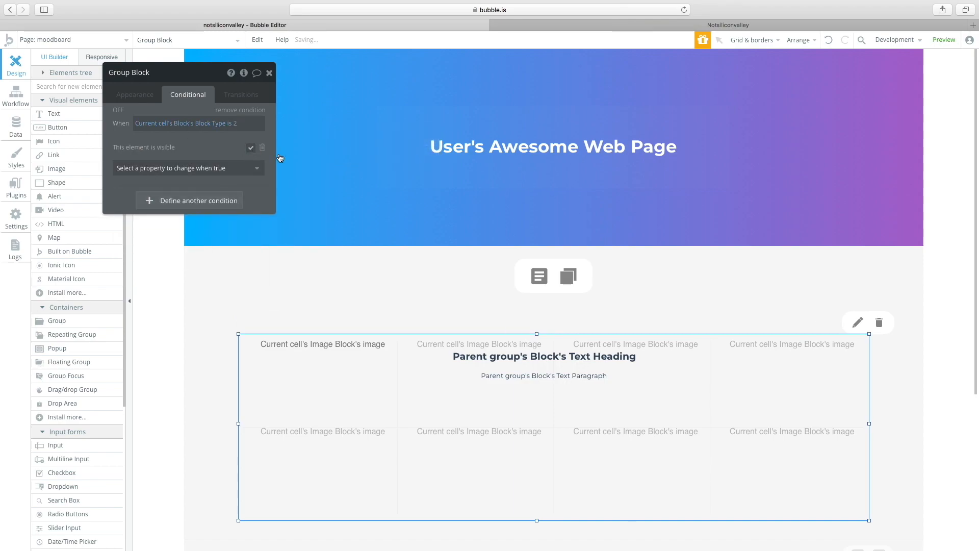
pyautogui.click(442, 304)
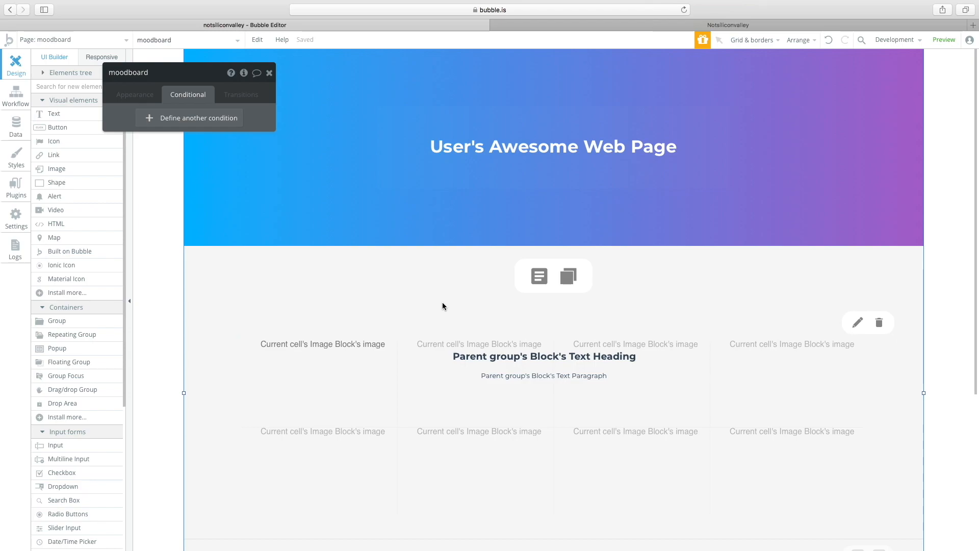
# - From the page's Appearance settings, select the ion-android-list icon to show its properties
pyautogui.click(135, 95)
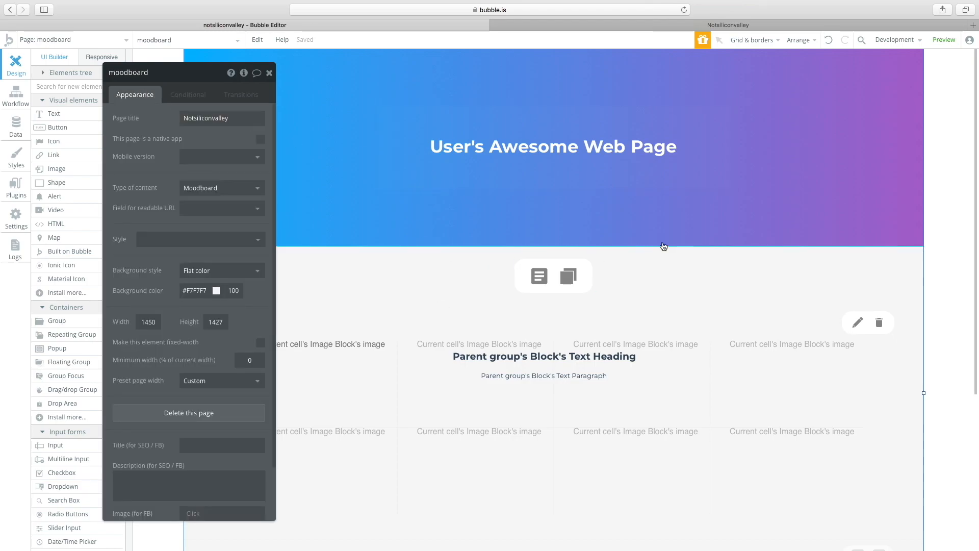
pyautogui.click(539, 276)
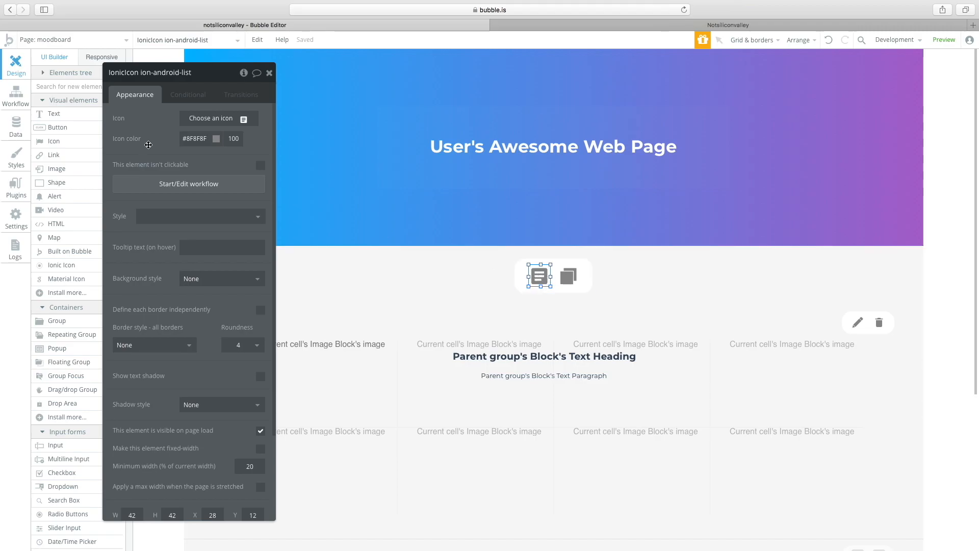
# - Make the list icon's create-Block action set Block Type to 1
pyautogui.click(169, 189)
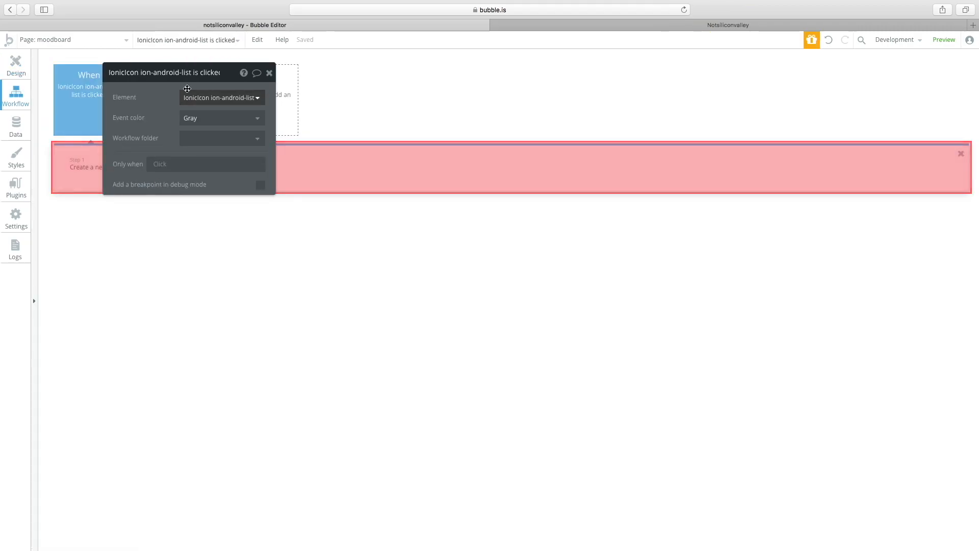
pyautogui.moveTo(156, 78); pyautogui.dragTo(359, 87)
pyautogui.click(112, 170)
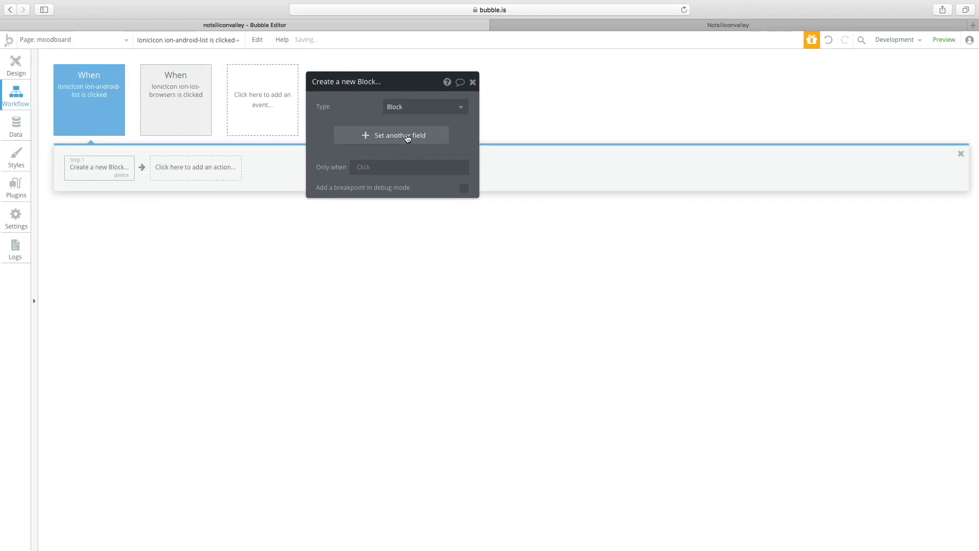
pyautogui.click(405, 136)
pyautogui.click(325, 133)
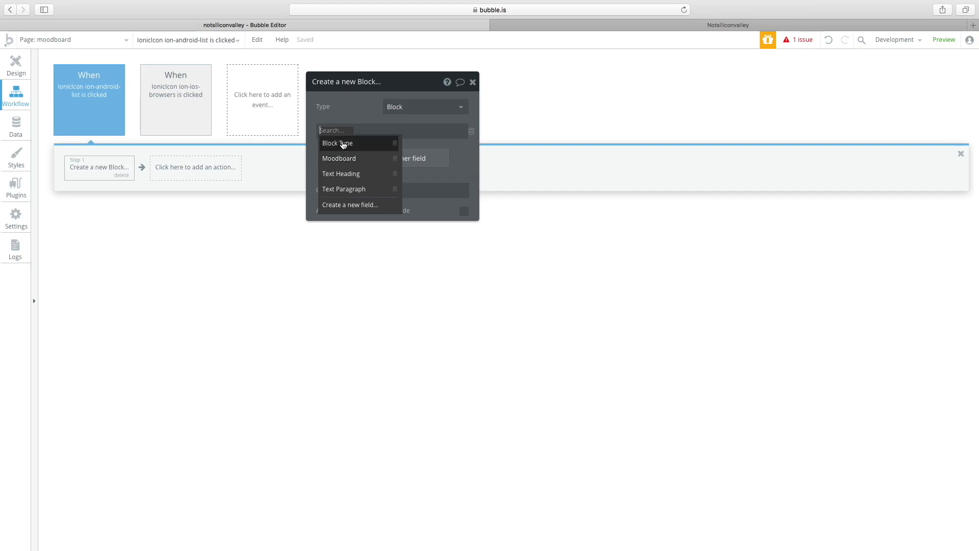
pyautogui.click(345, 144)
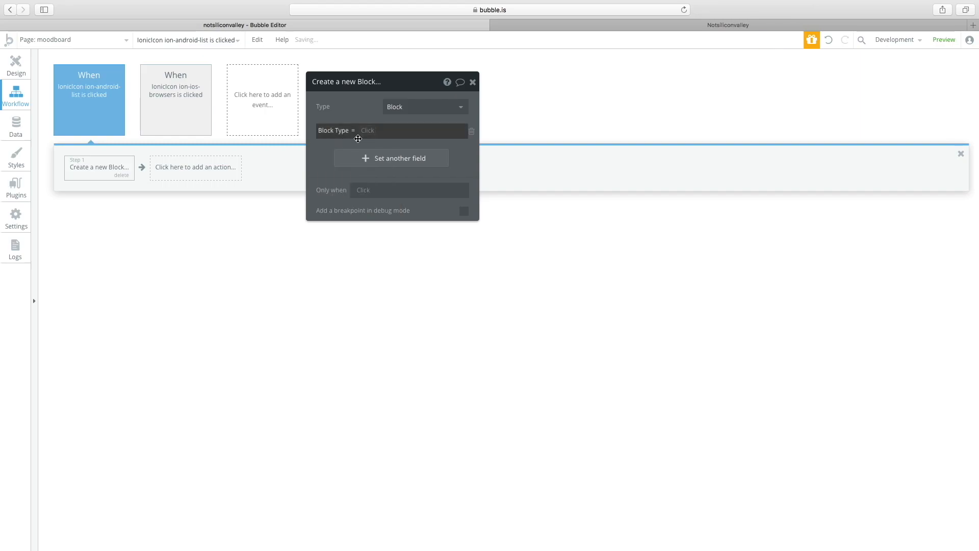
pyautogui.click(364, 134)
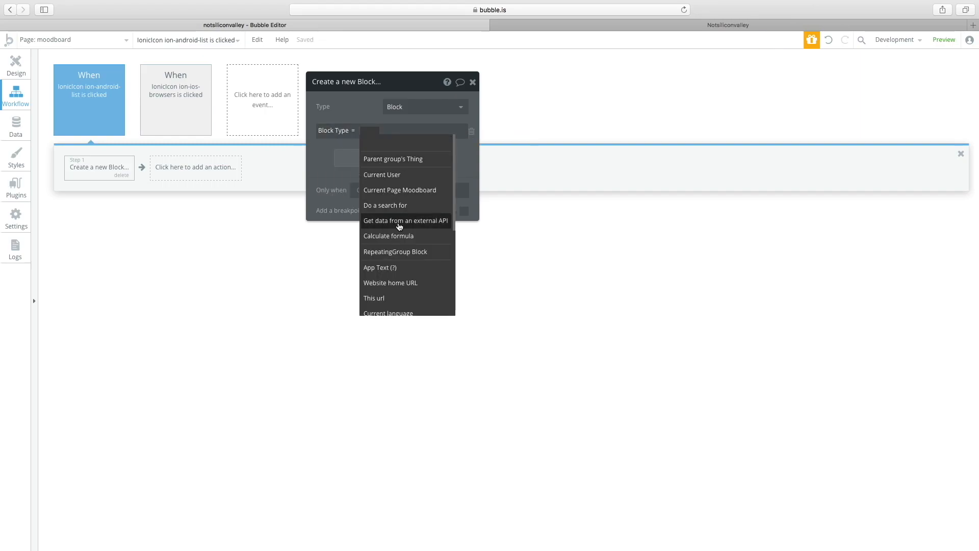
pyautogui.write('1')
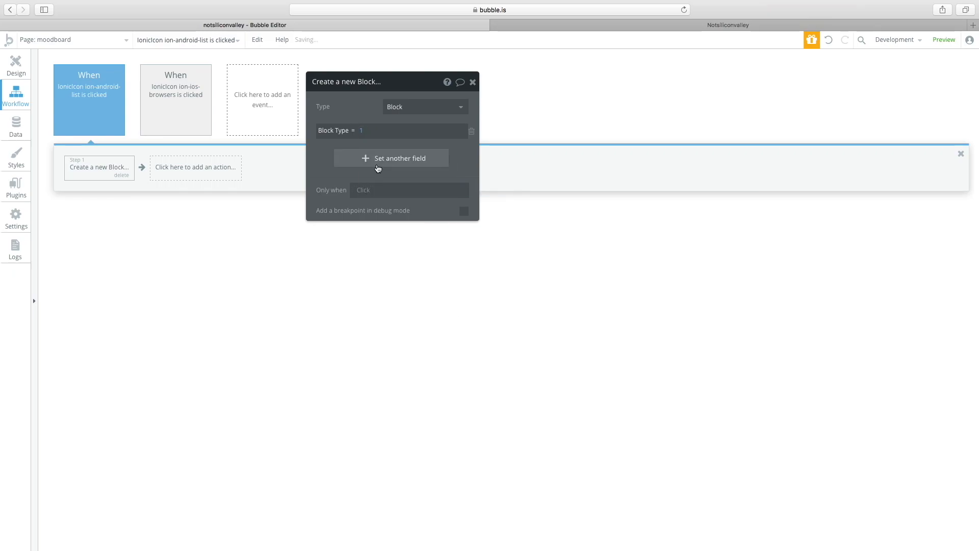
pyautogui.click(25, 75)
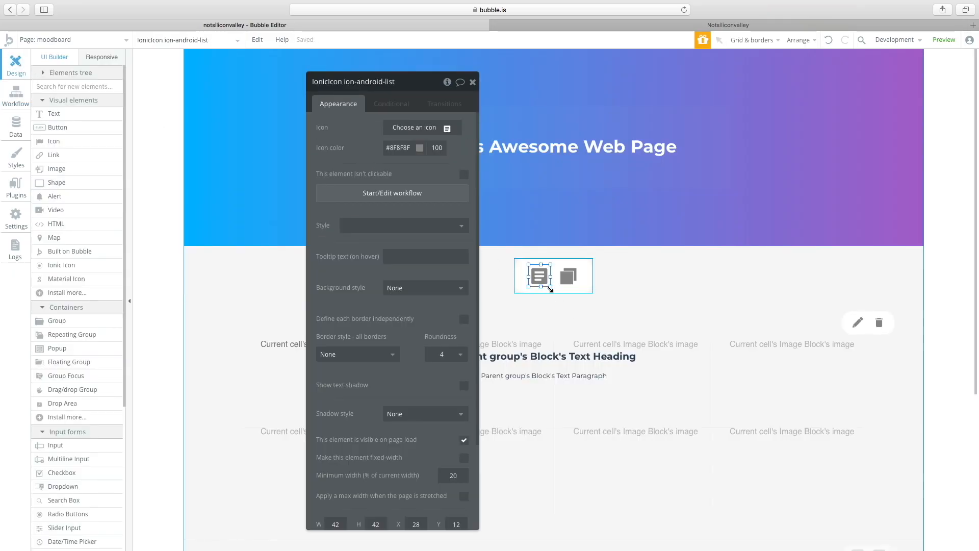
# - Make the browsers icon's create-Block action set Block Type to 2
pyautogui.click(569, 278)
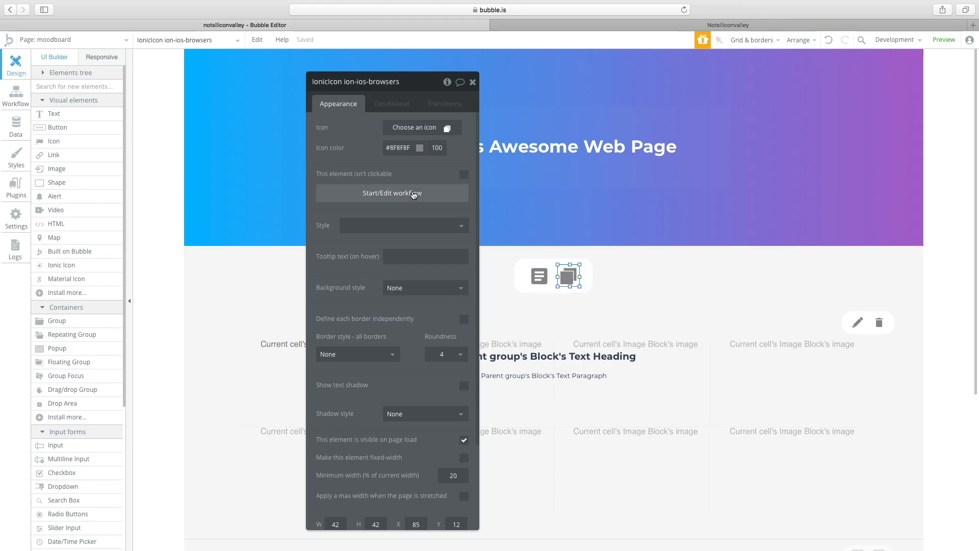
pyautogui.click(414, 194)
pyautogui.click(124, 173)
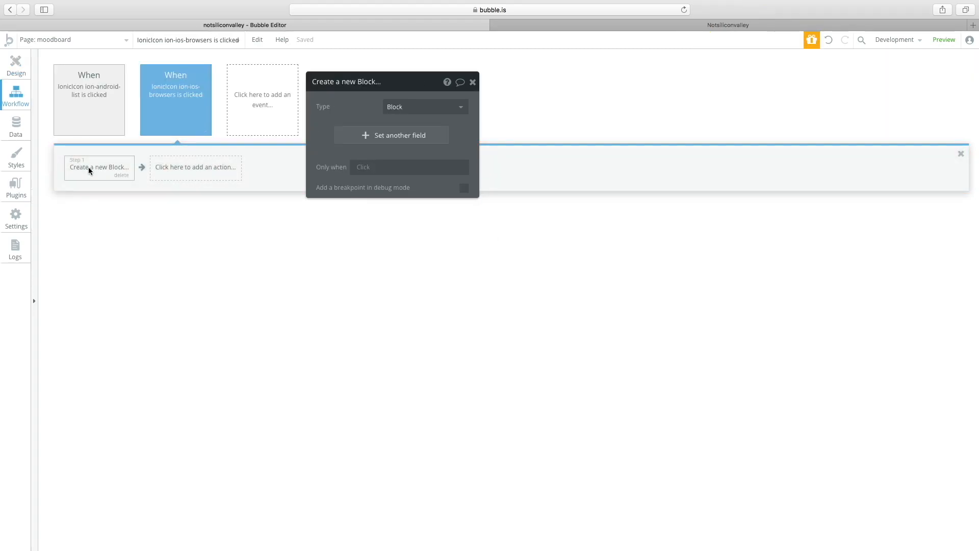
pyautogui.click(428, 142)
pyautogui.click(332, 133)
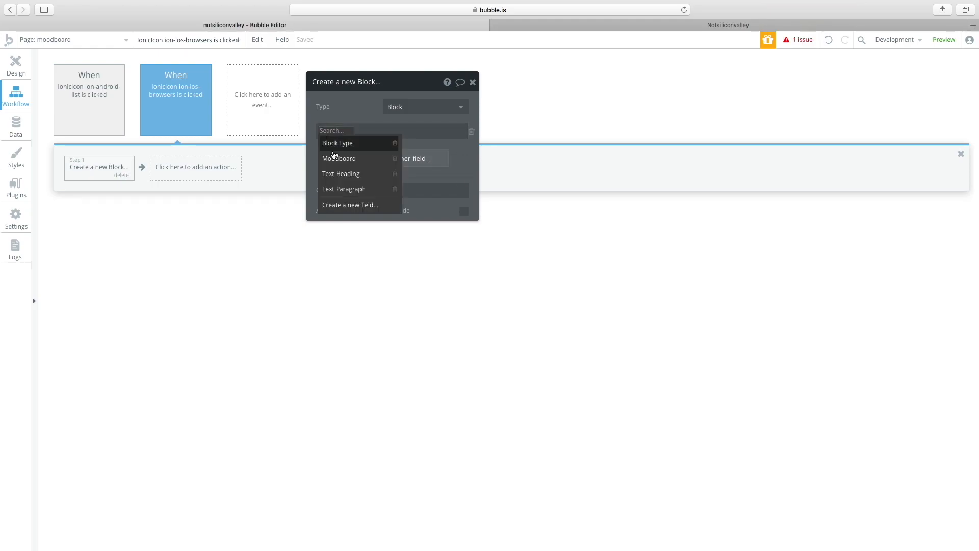
pyautogui.click(337, 142)
pyautogui.click(370, 130)
pyautogui.write('2')
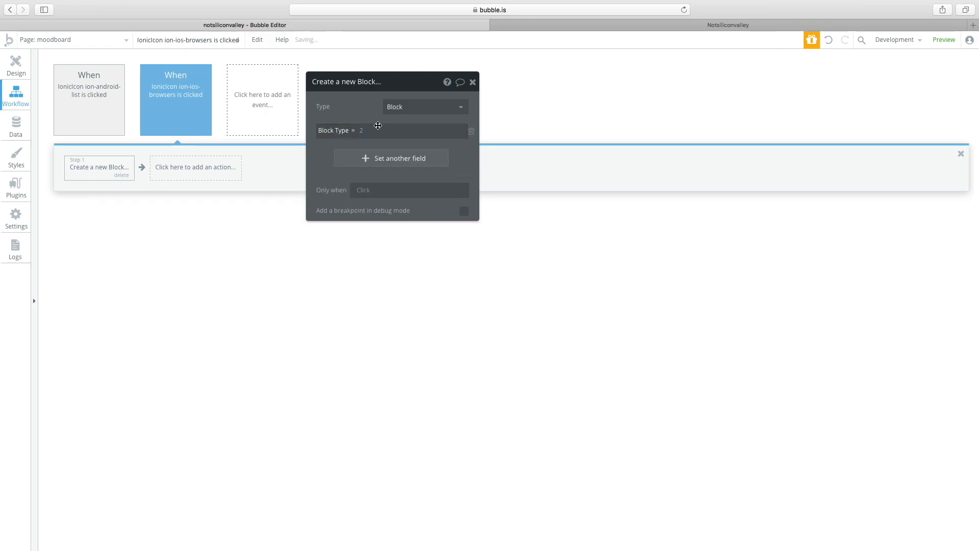
pyautogui.click(18, 61)
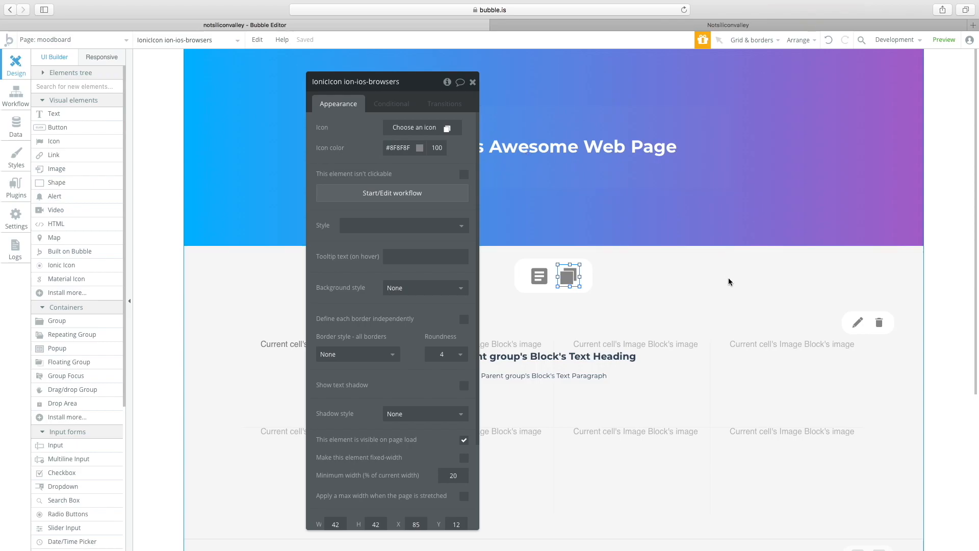
# - Preview the app to test the block icons
pyautogui.click(785, 246)
pyautogui.click(950, 46)
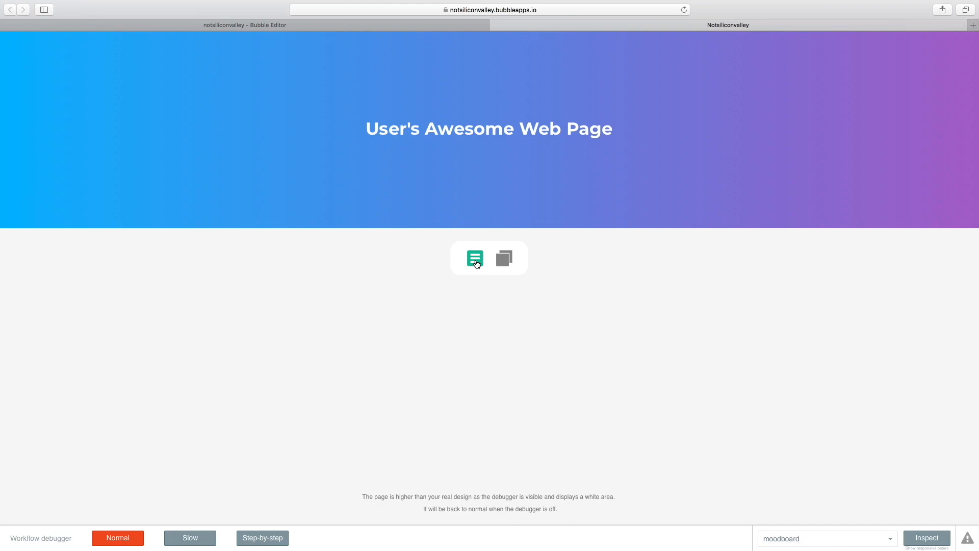
pyautogui.click(249, 25)
# - Check that the Block repeating group searches the current moodboard's Blocks, then show the page list
pyautogui.click(611, 422)
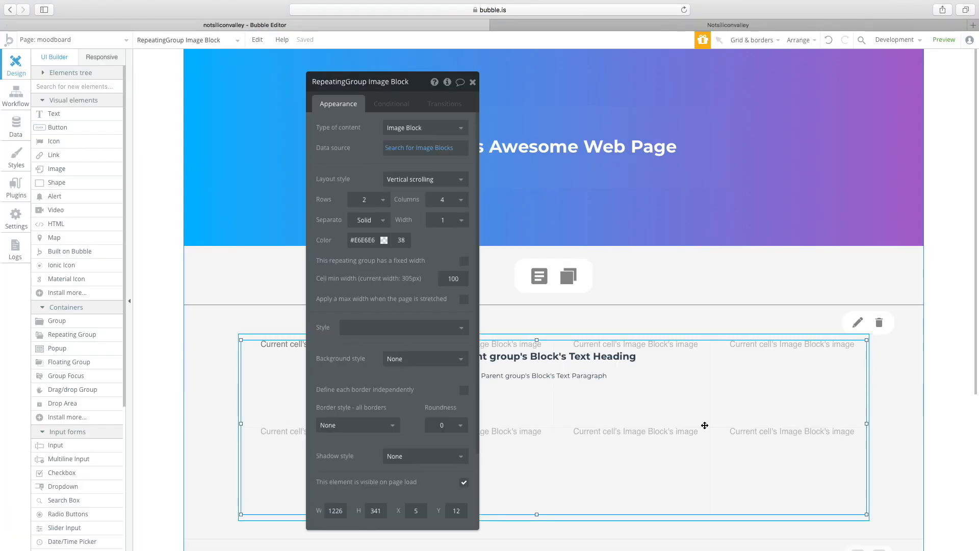
pyautogui.click(610, 532)
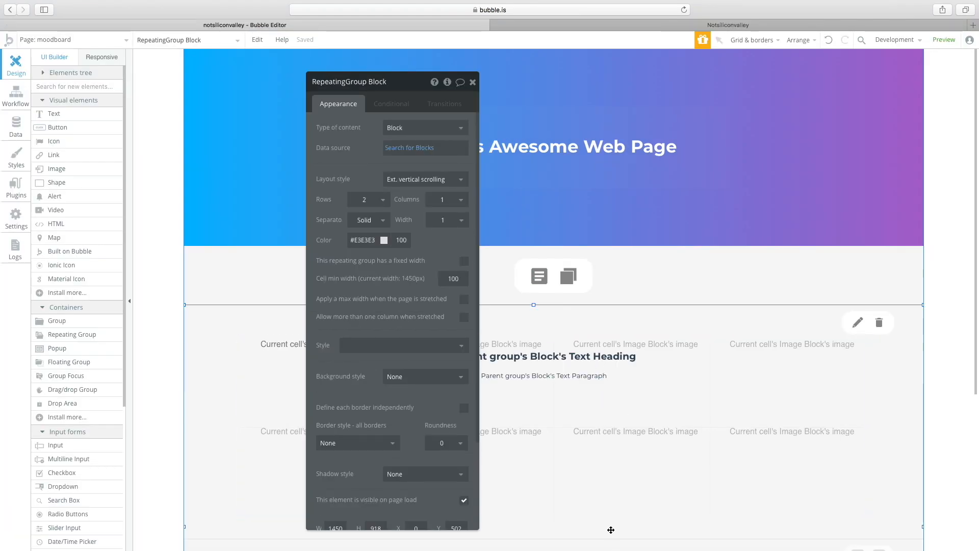
pyautogui.click(409, 148)
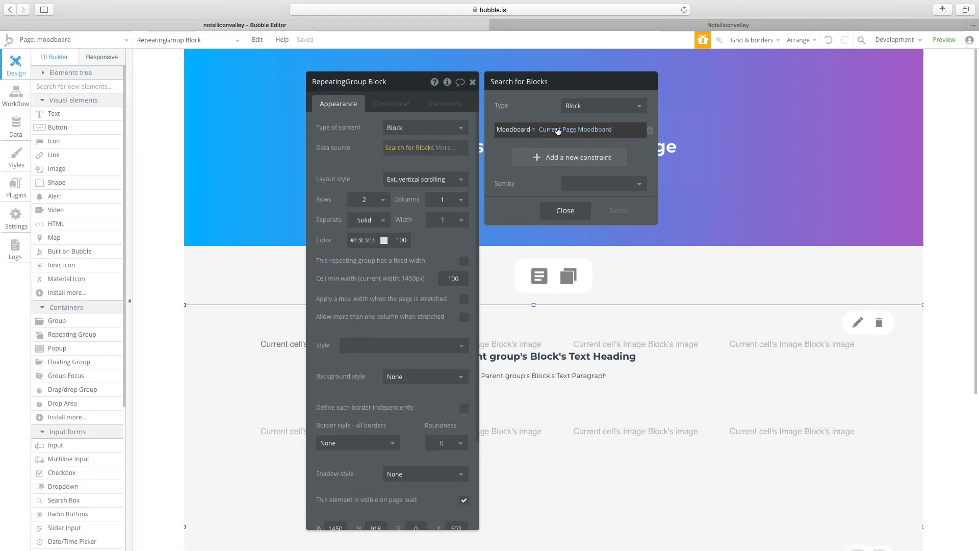
pyautogui.click(565, 210)
pyautogui.click(89, 40)
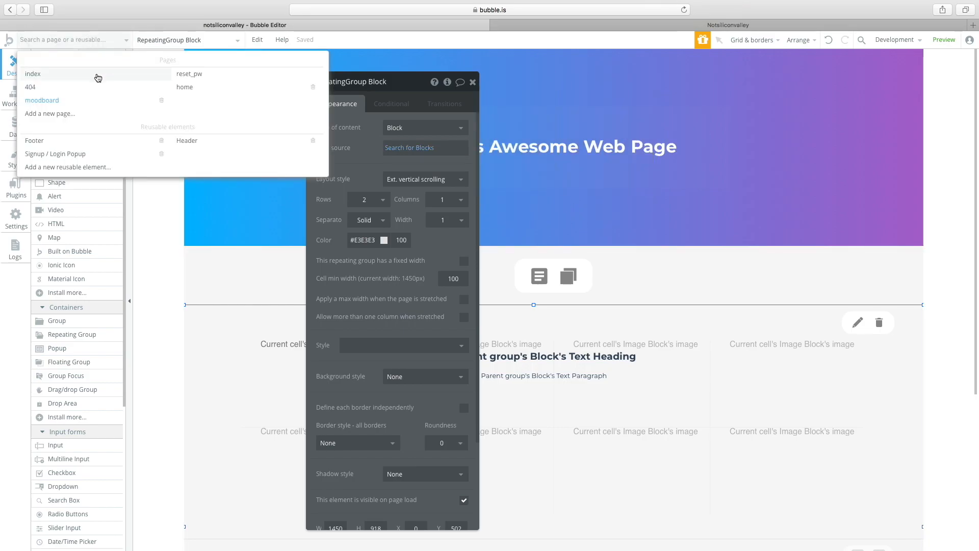
# - Preview the index page and sign up with an e-mail and password
pyautogui.click(106, 76)
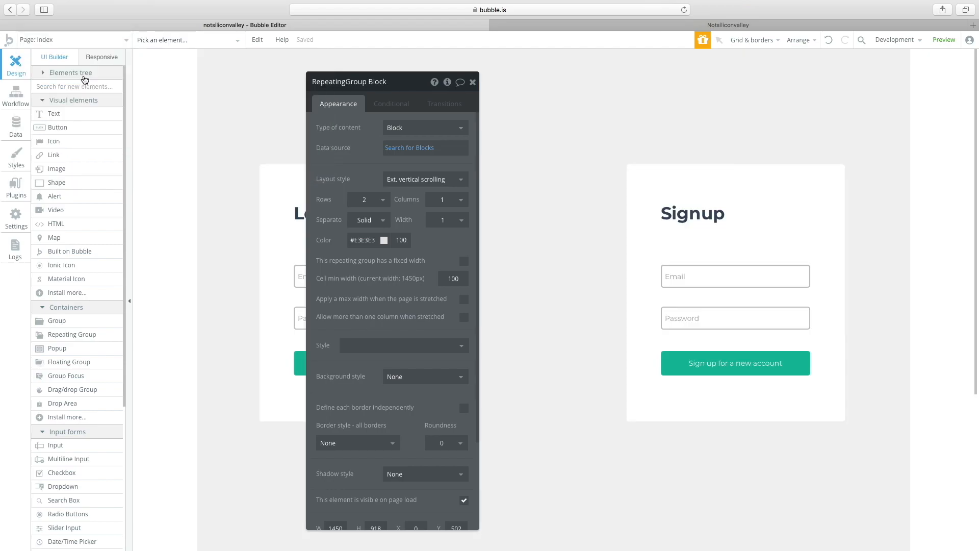
pyautogui.click(952, 46)
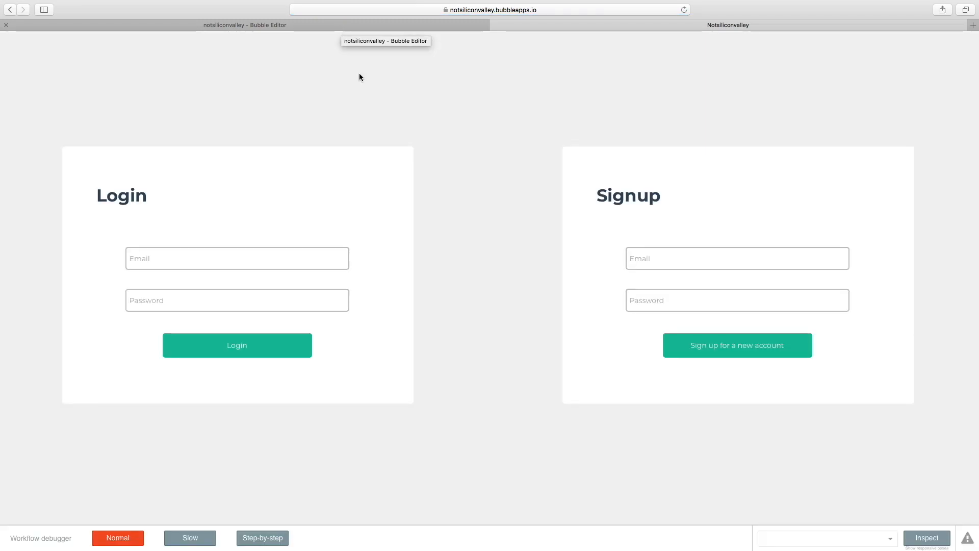
pyautogui.click(648, 260)
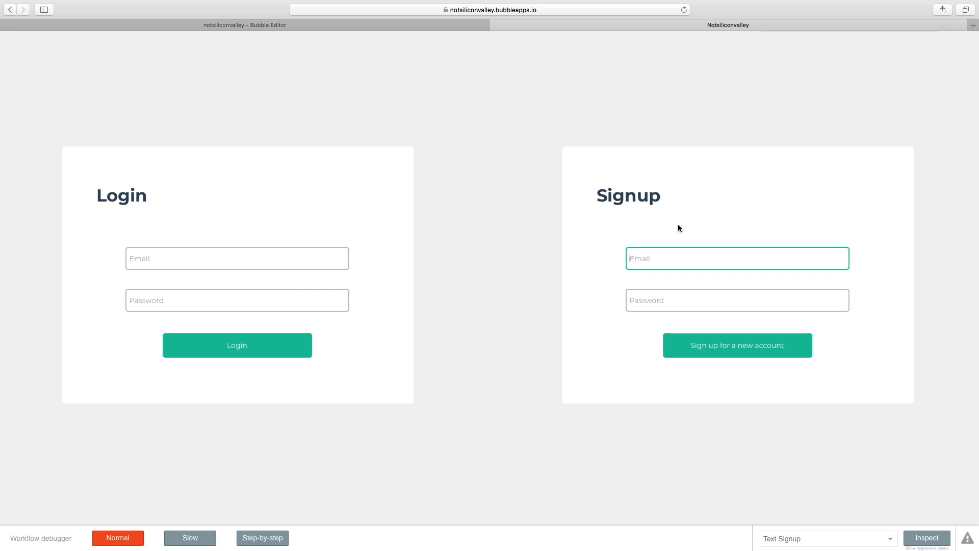
pyautogui.write('name@name.co')
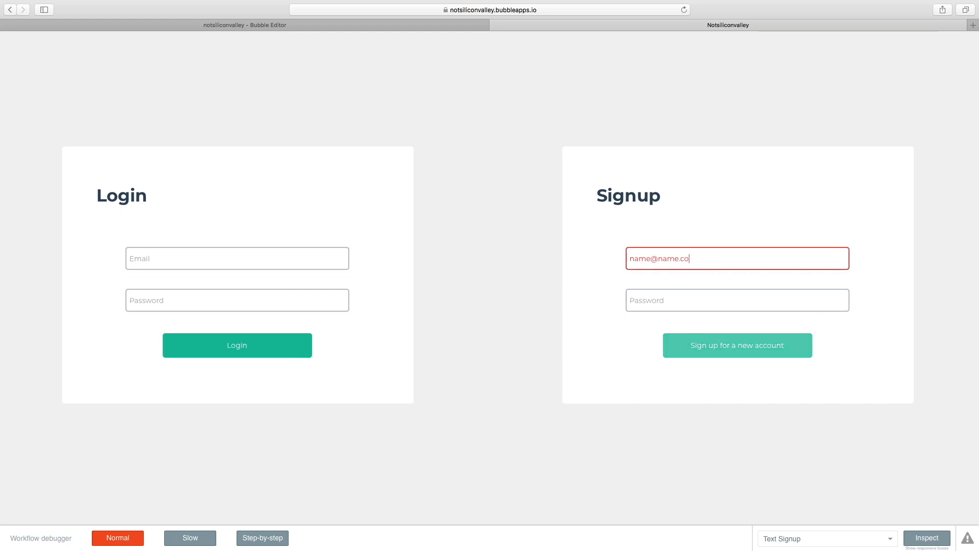
pyautogui.write('m')
pyautogui.press('Tab')
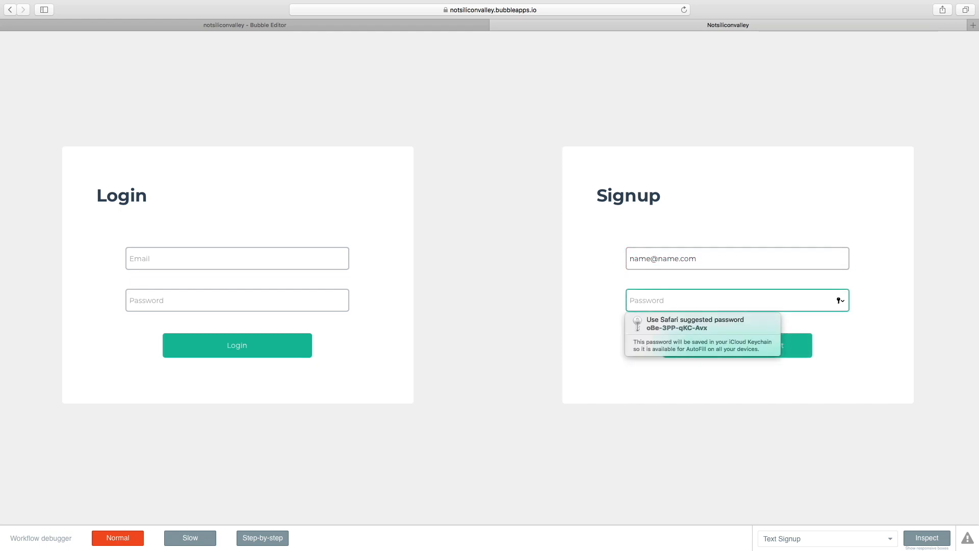
pyautogui.write('12345')
pyautogui.press('Return')
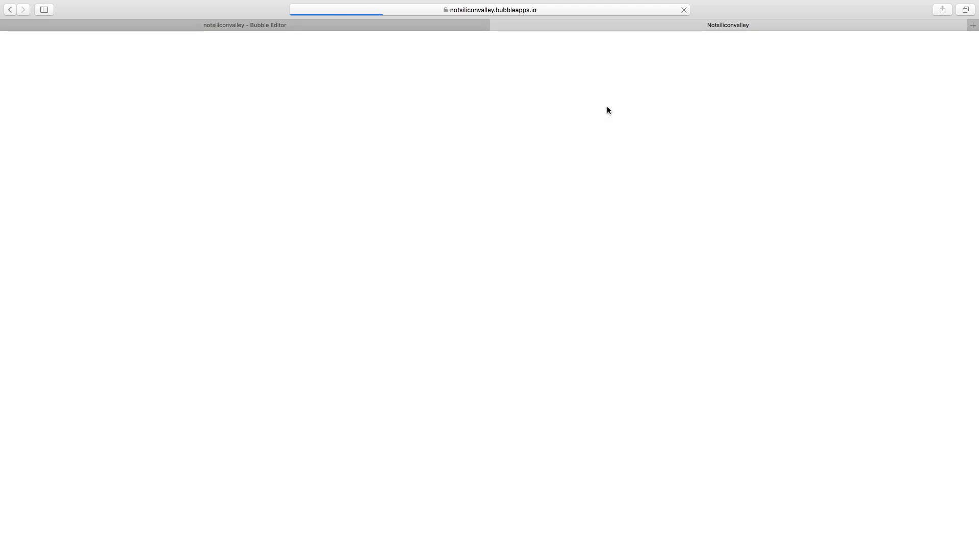
# - Create a moodboard named Tutorial, open it, and try the list icon
pyautogui.click(784, 63)
pyautogui.click(482, 169)
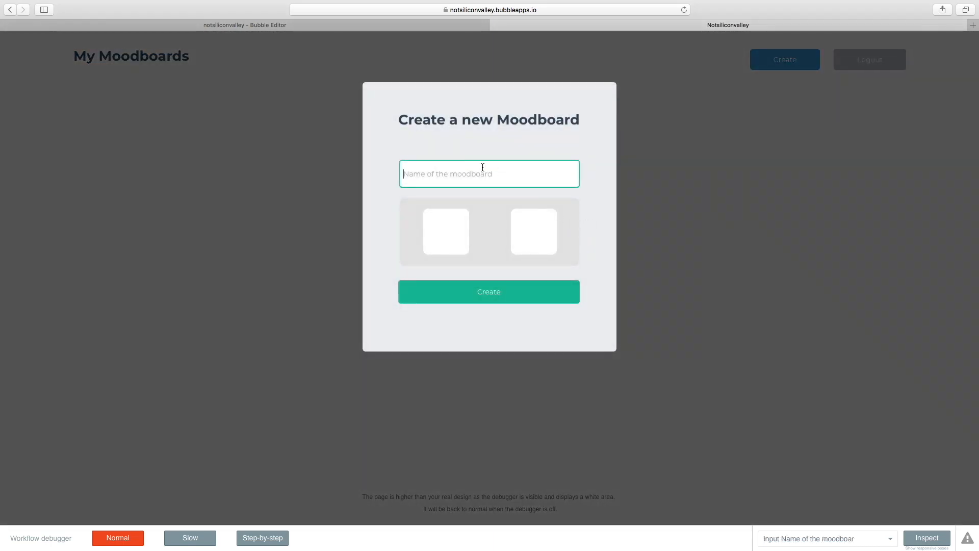
pyautogui.write('Tutorial')
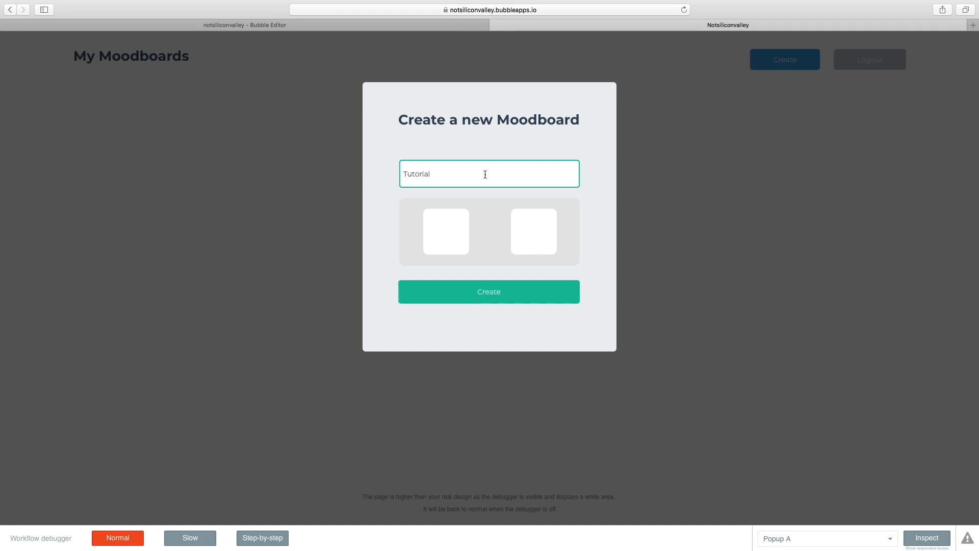
pyautogui.click(479, 286)
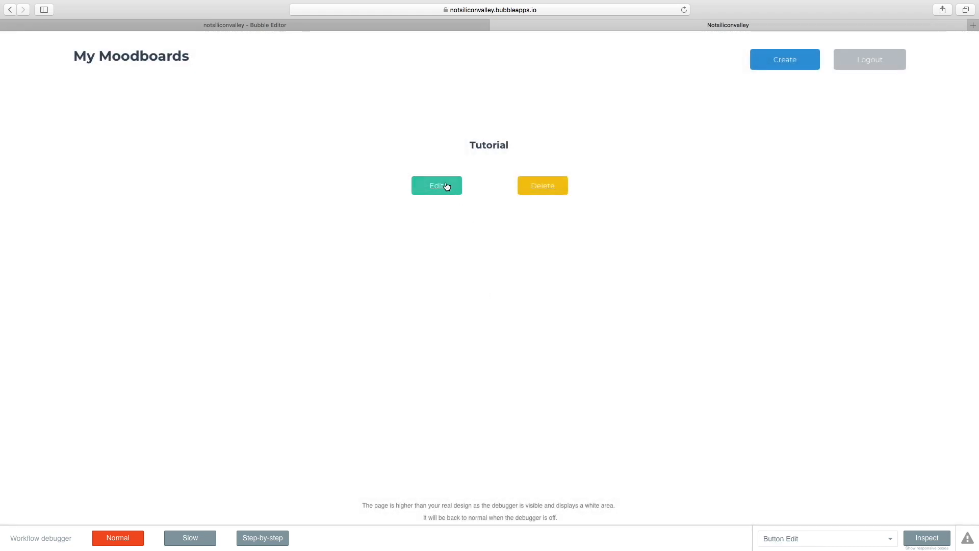
pyautogui.click(449, 187)
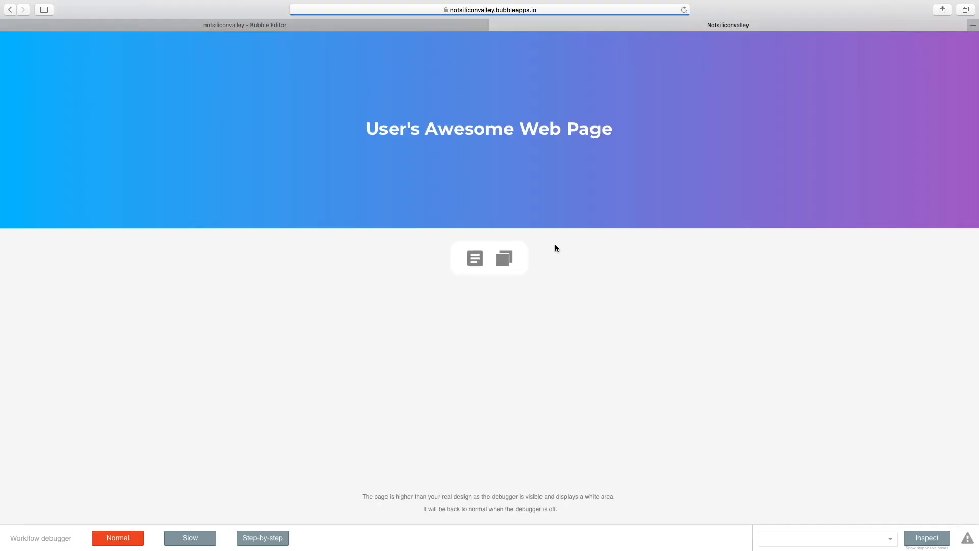
pyautogui.click(480, 261)
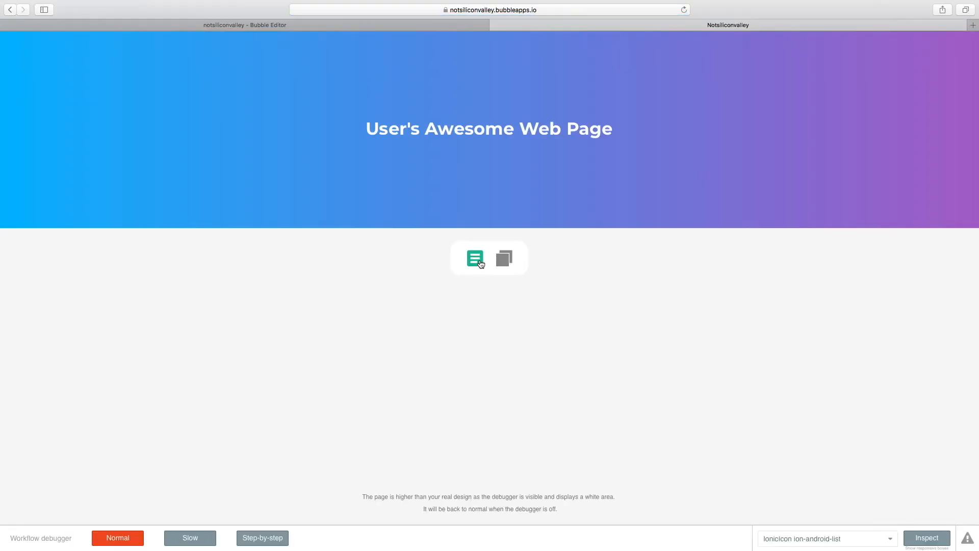
pyautogui.rightClick(481, 263)
pyautogui.click(479, 261)
# - Switch the editor to the moodboard page
pyautogui.click(238, 24)
pyautogui.click(92, 40)
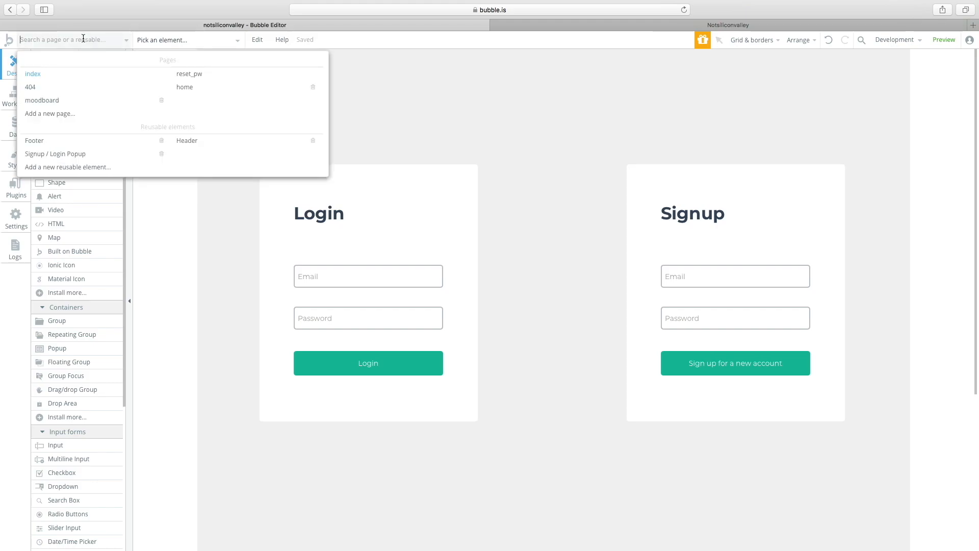
pyautogui.click(174, 88)
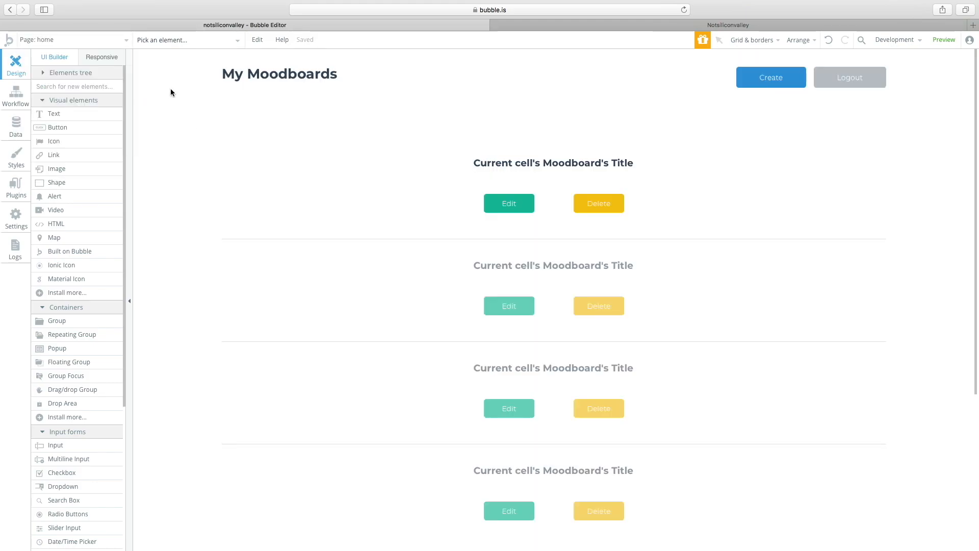
pyautogui.click(109, 43)
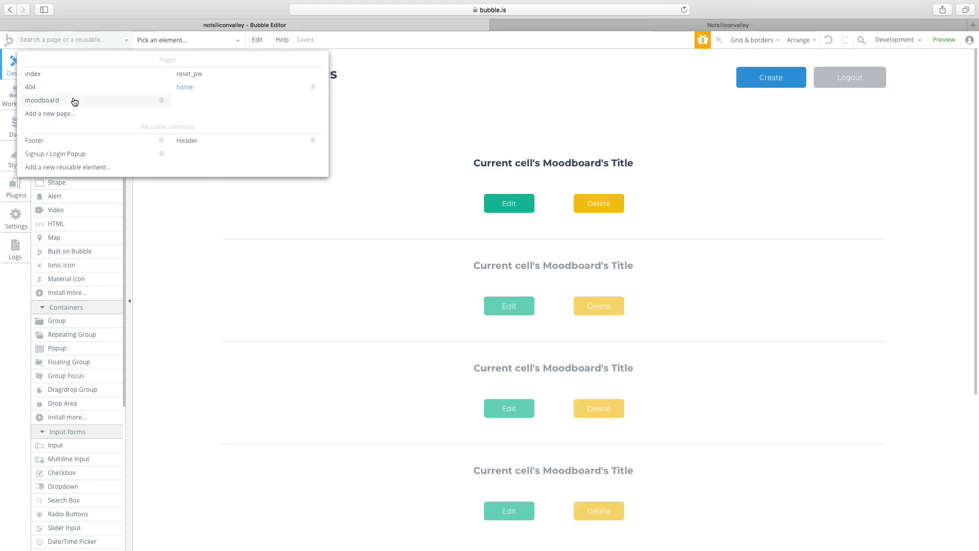
pyautogui.click(75, 100)
pyautogui.doubleClick(472, 240)
pyautogui.click(450, 281)
pyautogui.click(370, 209)
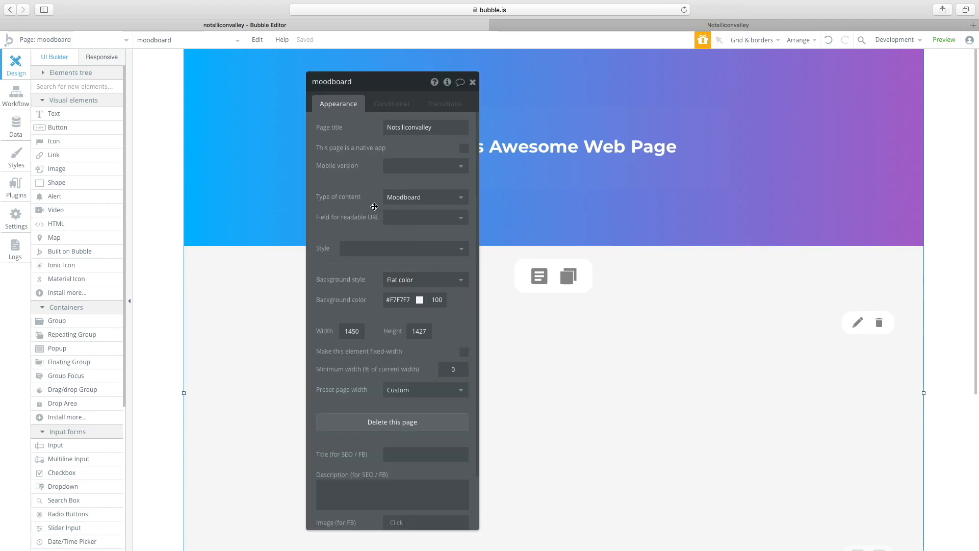
pyautogui.moveTo(361, 81); pyautogui.dragTo(201, 69)
# - Remove the Moodboard constraint from the Block repeating group's search and preview the app
pyautogui.click(584, 184)
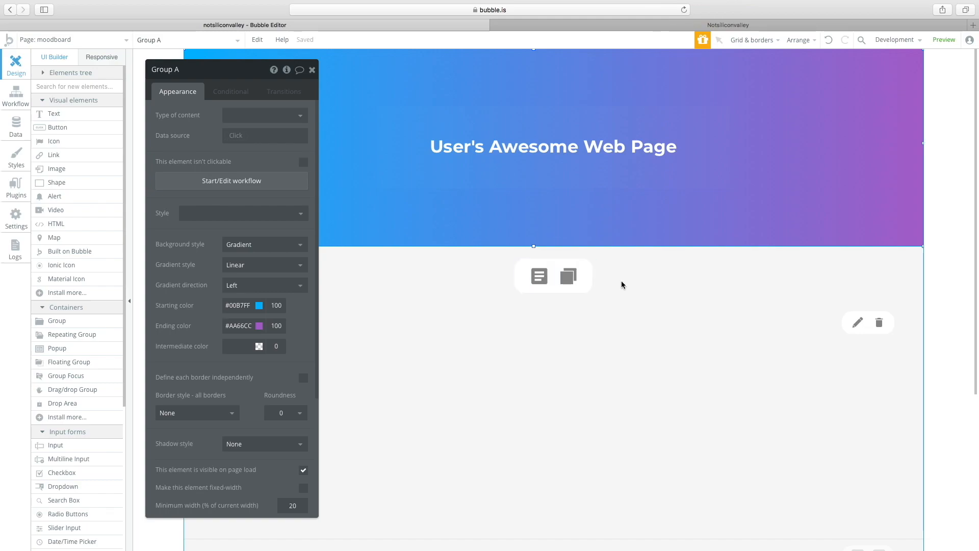
pyautogui.click(622, 316)
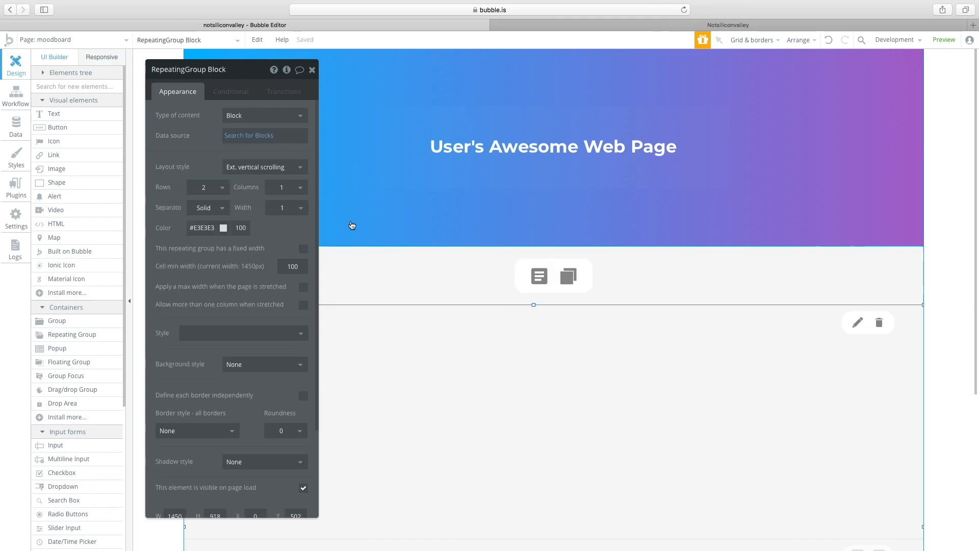
pyautogui.click(240, 137)
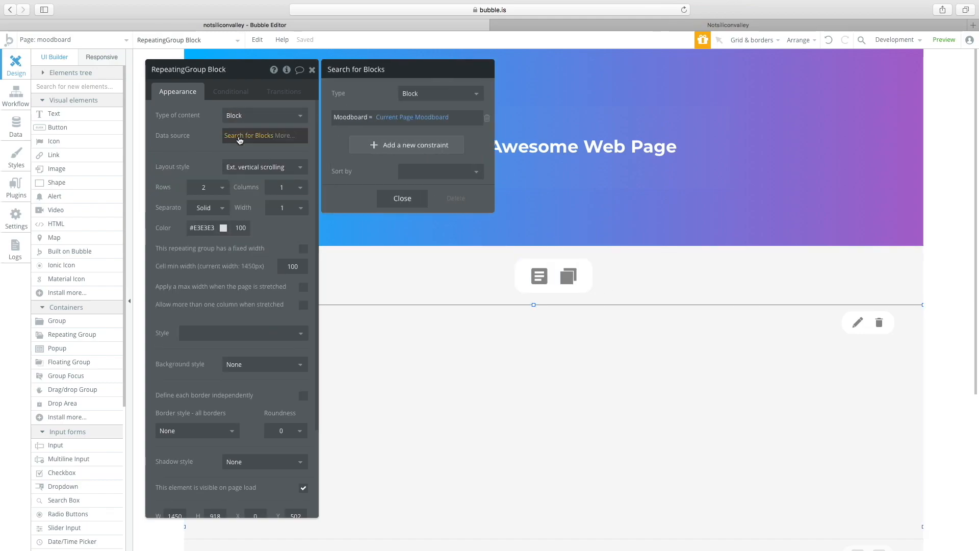
pyautogui.click(489, 117)
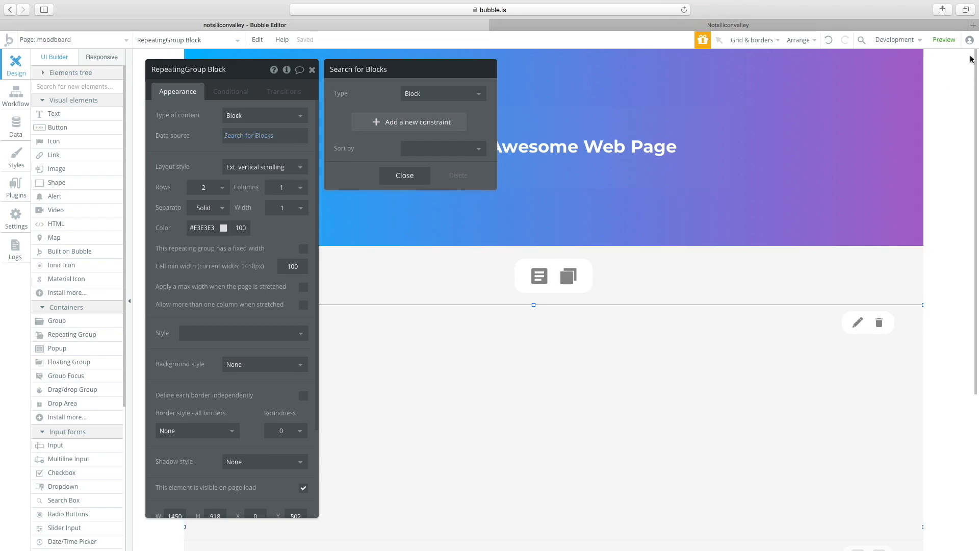
pyautogui.click(945, 40)
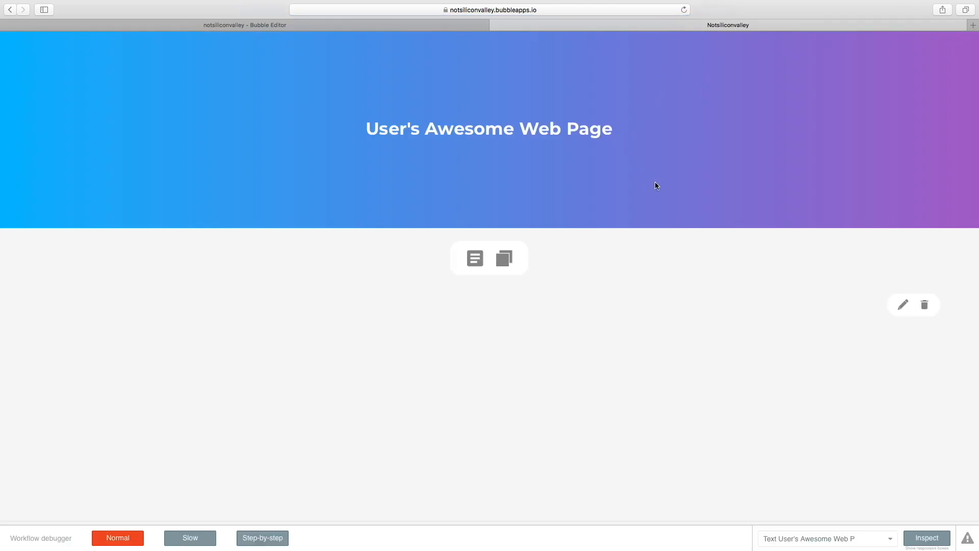
pyautogui.scroll(-1, 653, 253)
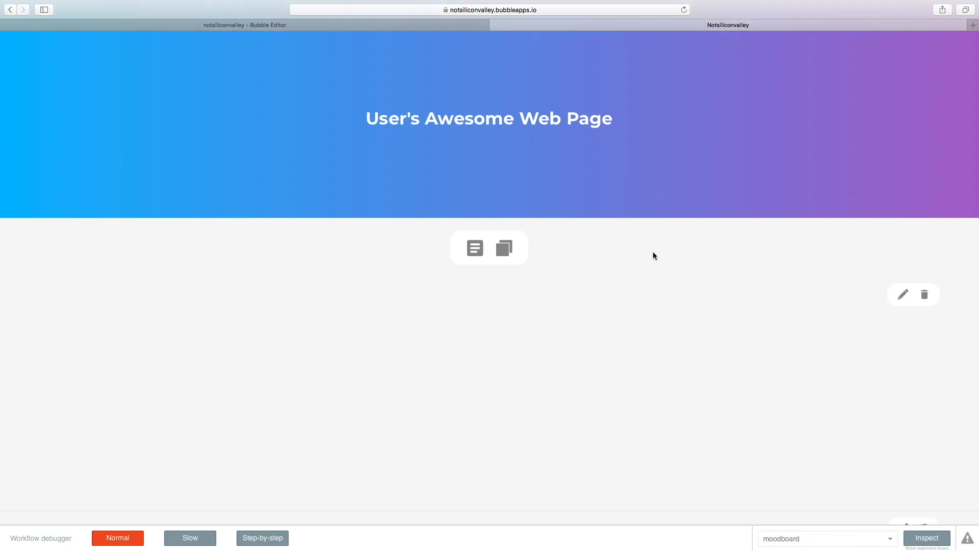
pyautogui.scroll(-10, 653, 253)
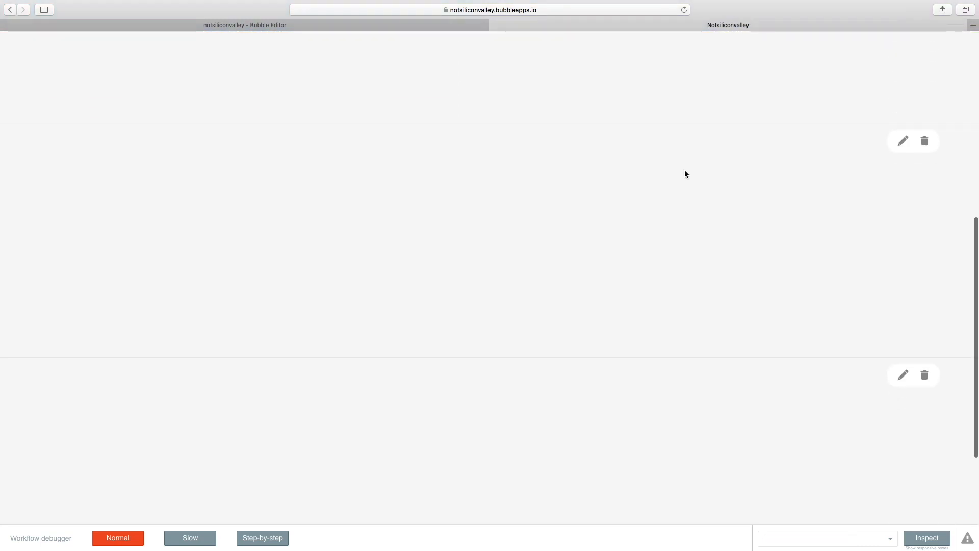
pyautogui.scroll(-8, 876, 265)
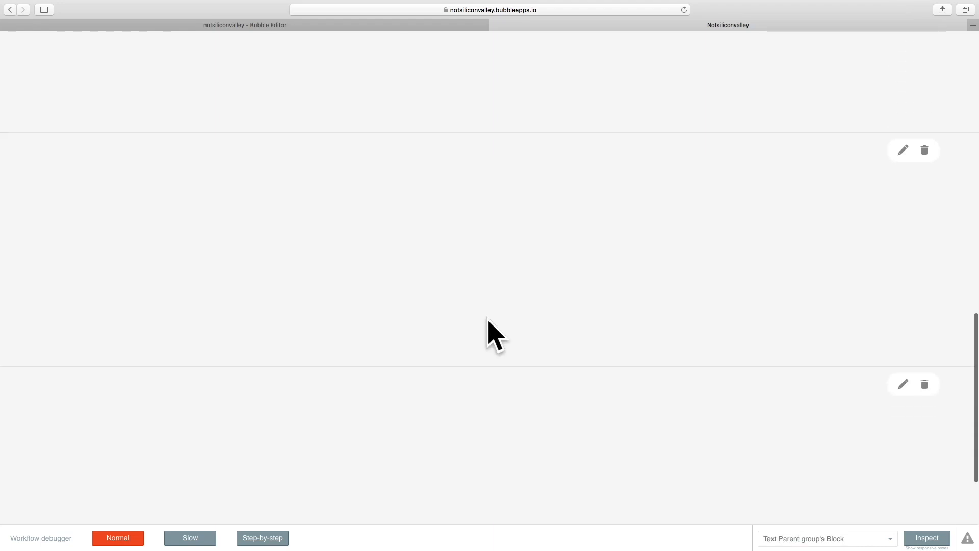
pyautogui.scroll(-10, 498, 317)
pyautogui.scroll(5, 459, 393)
# - Back in the editor, inspect the Group Block's visibility conditions
pyautogui.click(232, 25)
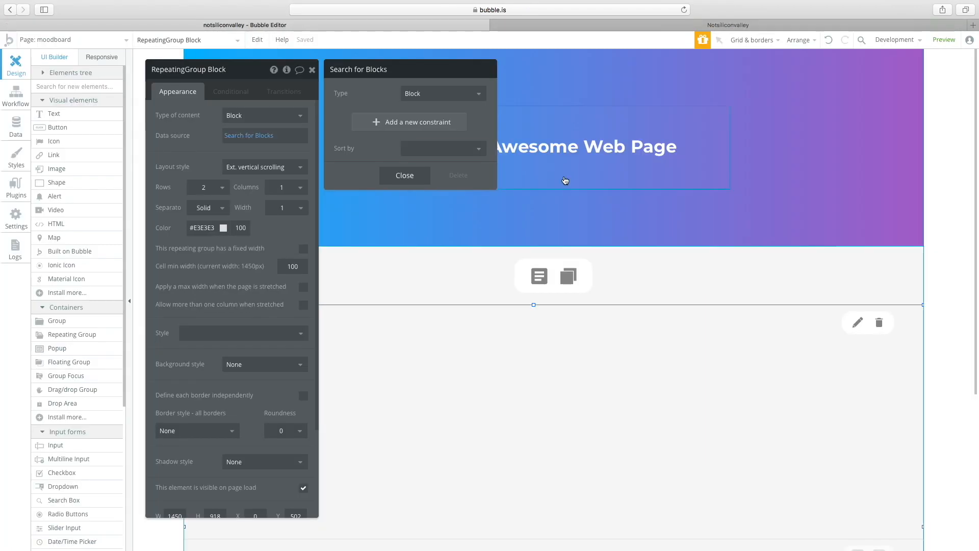
pyautogui.rightClick(181, 46)
pyautogui.click(160, 50)
pyautogui.click(174, 45)
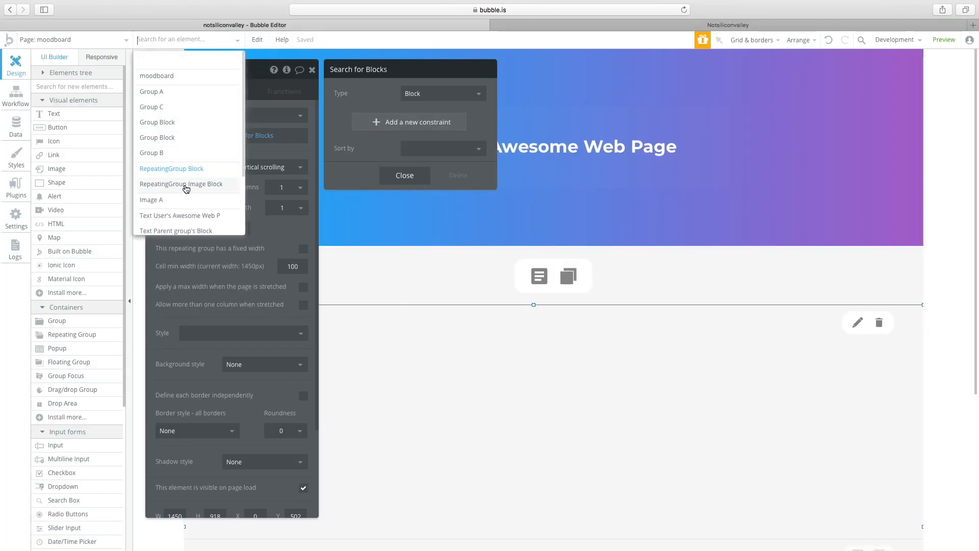
pyautogui.click(185, 128)
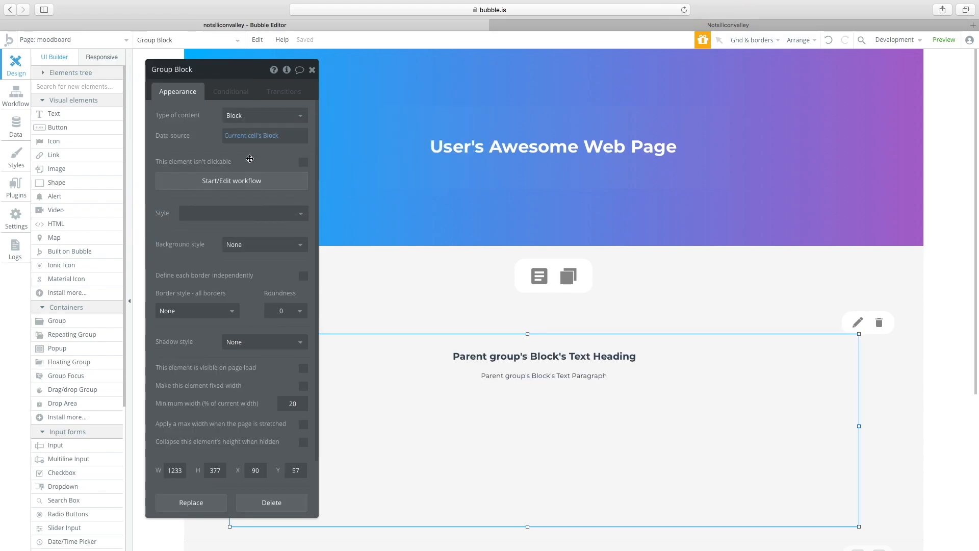
pyautogui.click(231, 98)
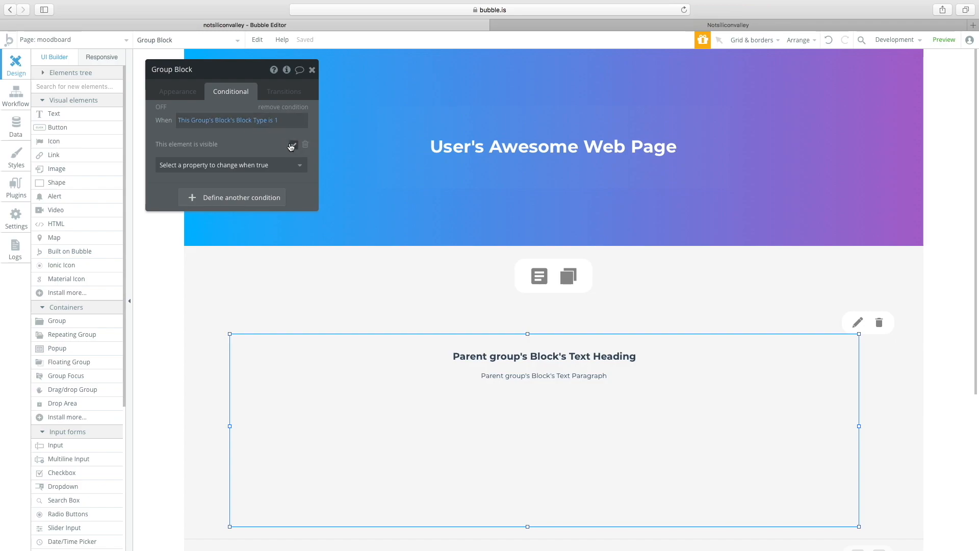
pyautogui.rightClick(166, 90)
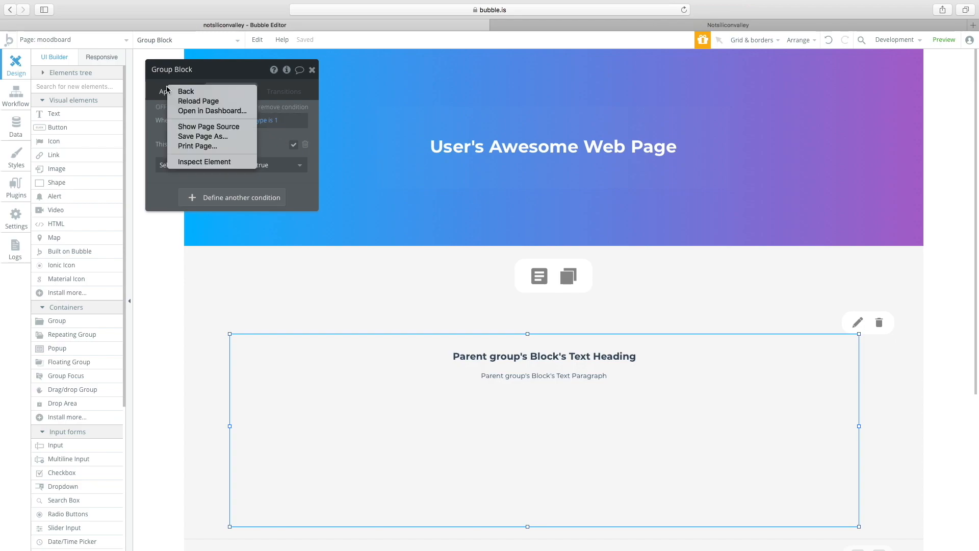
pyautogui.click(763, 320)
# - Review the Block repeating group, then open the ion-android-list icon's click workflow
pyautogui.click(863, 346)
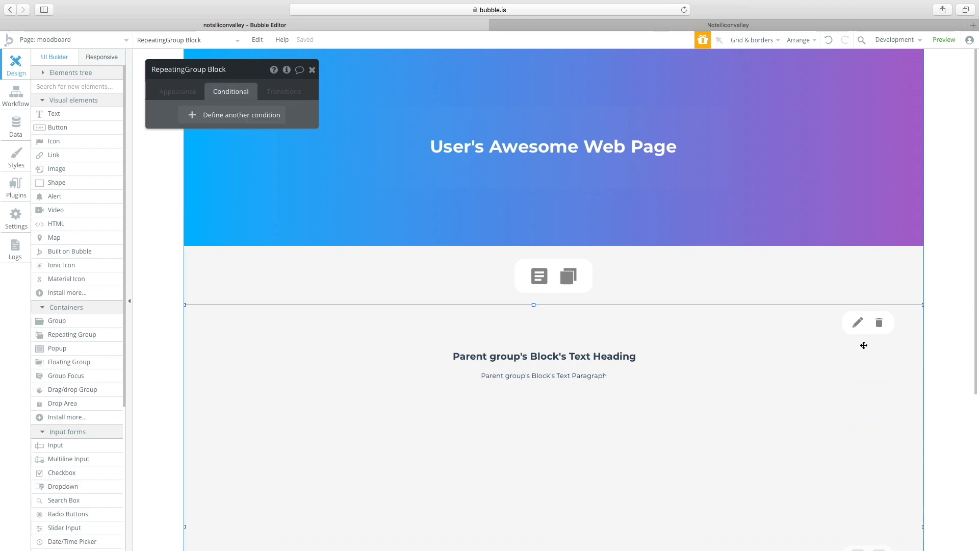
pyautogui.click(197, 92)
pyautogui.click(231, 91)
pyautogui.click(179, 92)
pyautogui.click(548, 385)
pyautogui.click(784, 361)
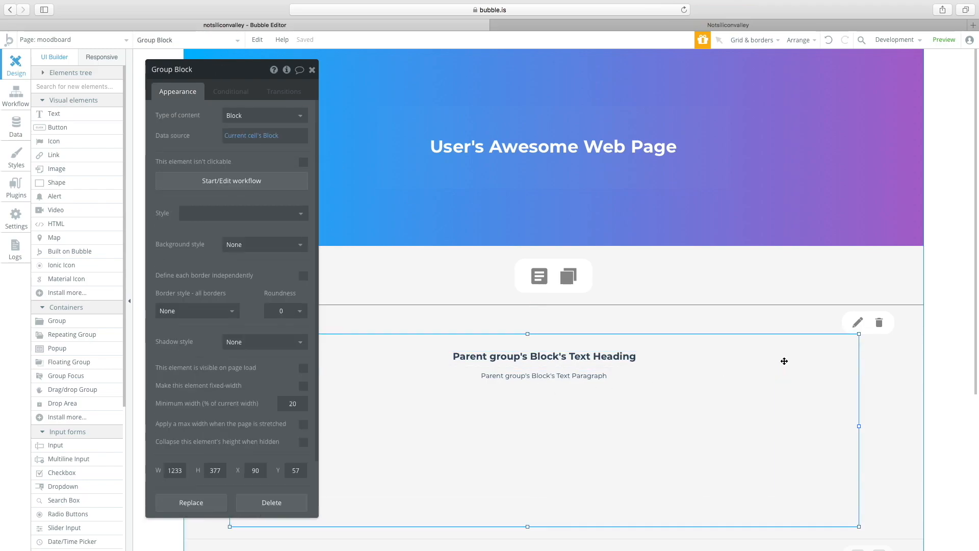
pyautogui.click(539, 275)
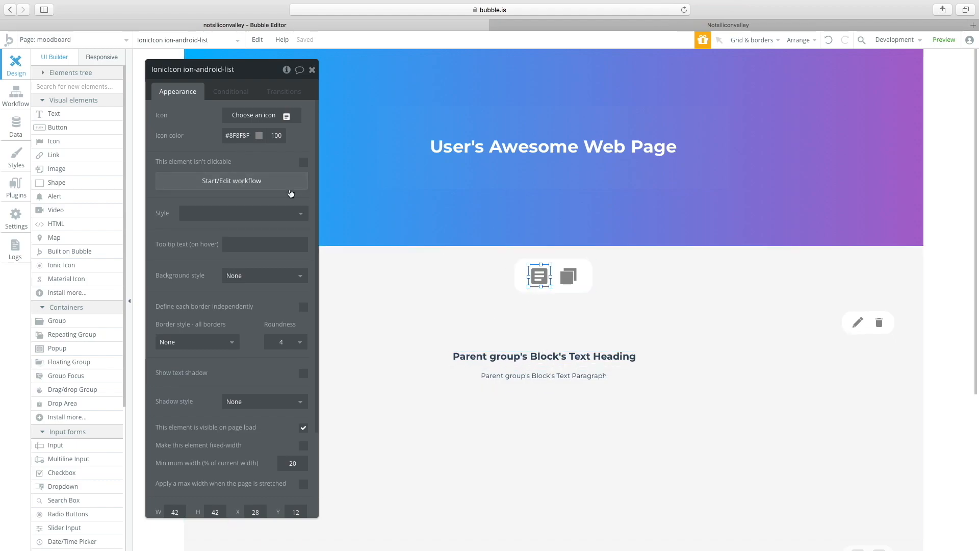
pyautogui.click(249, 183)
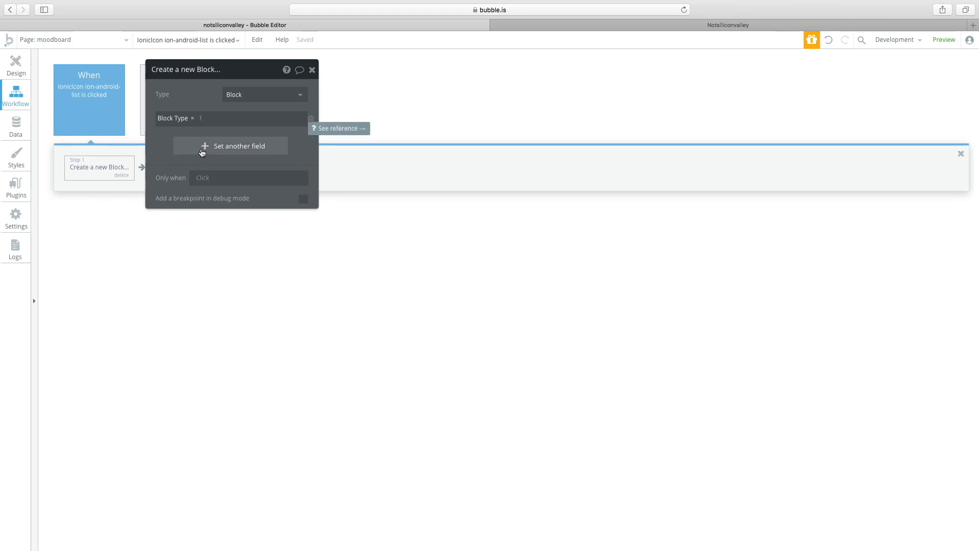
# - Have the list icon's new Block set Moodboard to Current Page Moodboard
pyautogui.moveTo(169, 78); pyautogui.dragTo(234, 92)
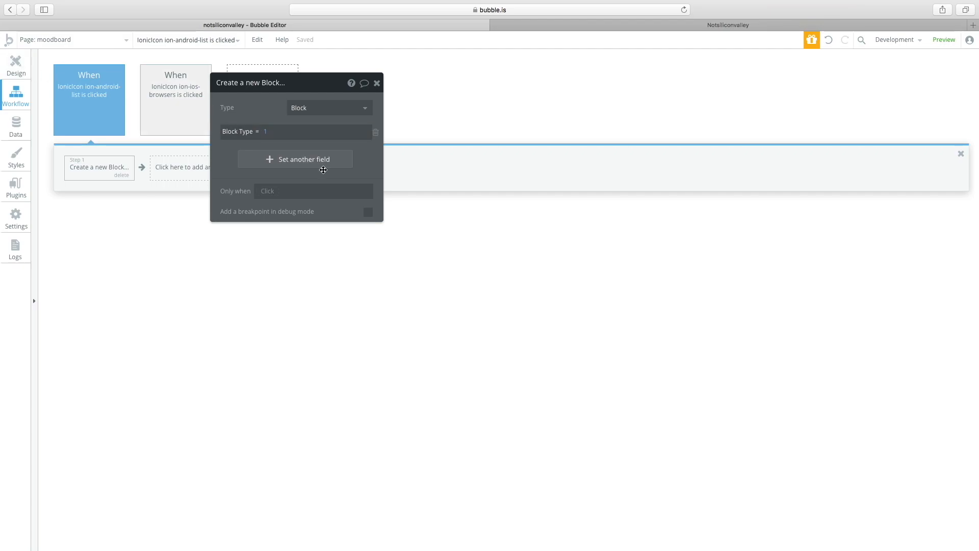
pyautogui.click(246, 163)
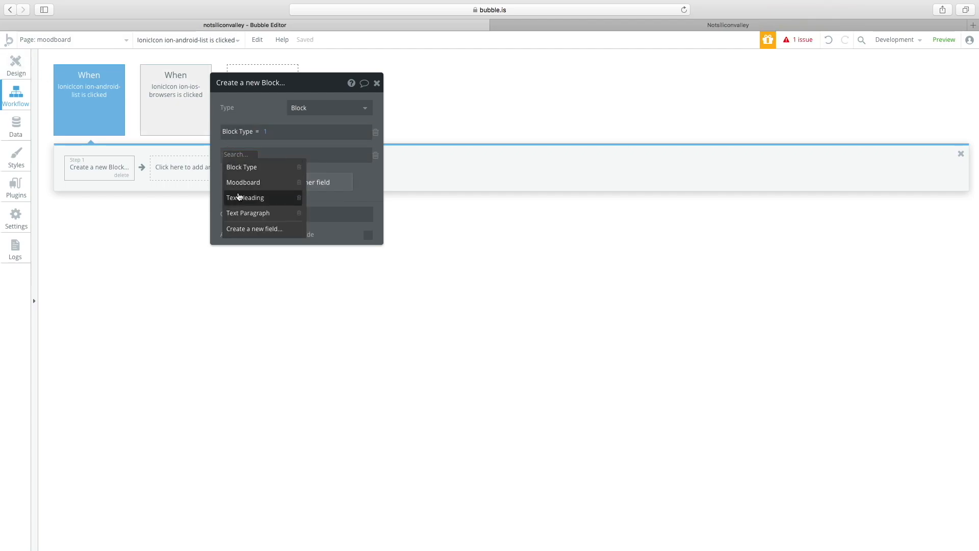
pyautogui.click(234, 182)
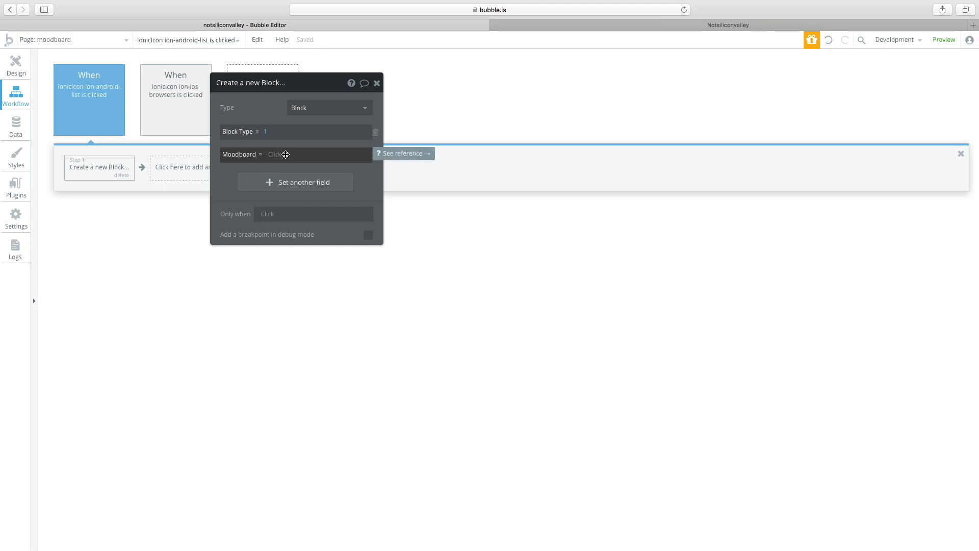
pyautogui.click(280, 154)
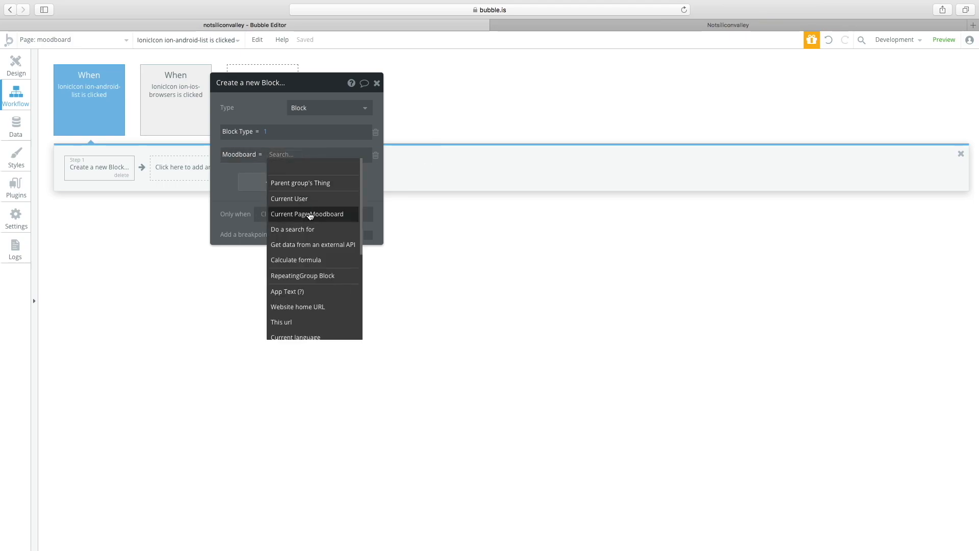
pyautogui.click(307, 213)
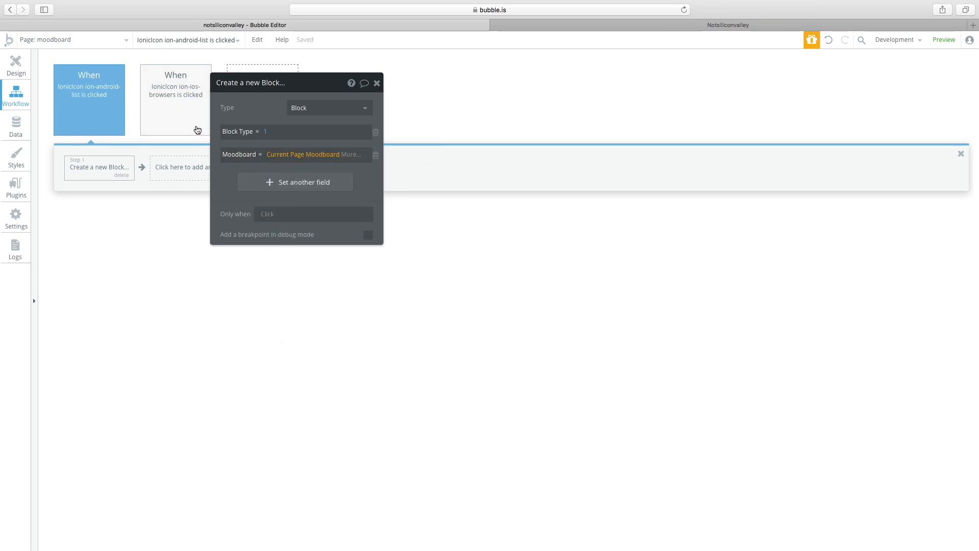
# - Have the browsers icon's new Block also set Moodboard to Current Page Moodboard
pyautogui.rightClick(178, 100)
pyautogui.click(121, 162)
pyautogui.click(273, 158)
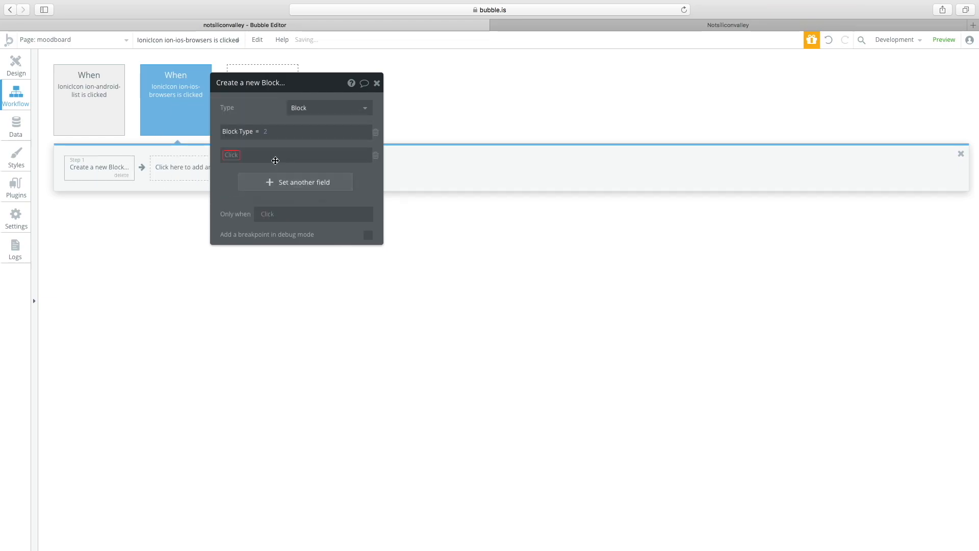
pyautogui.click(242, 183)
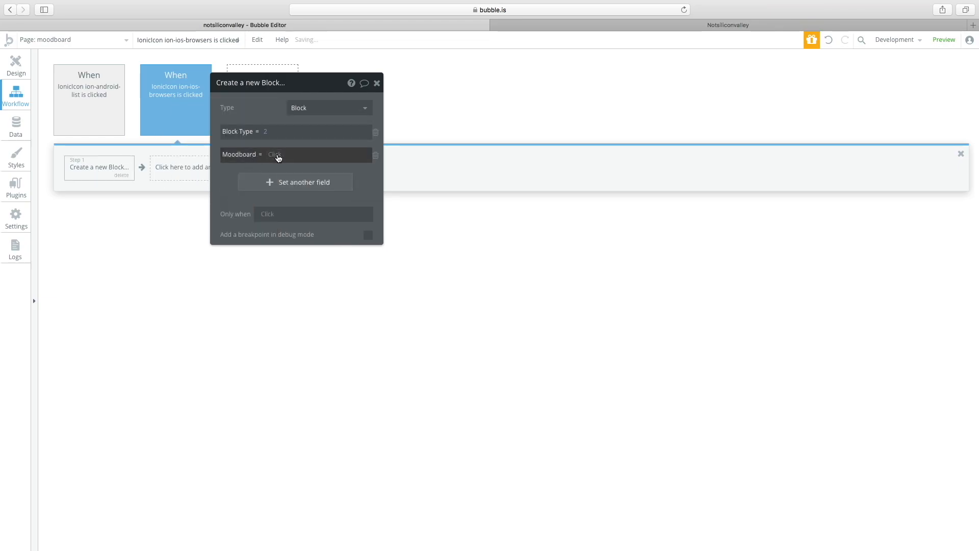
pyautogui.click(278, 156)
pyautogui.click(297, 216)
pyautogui.click(16, 66)
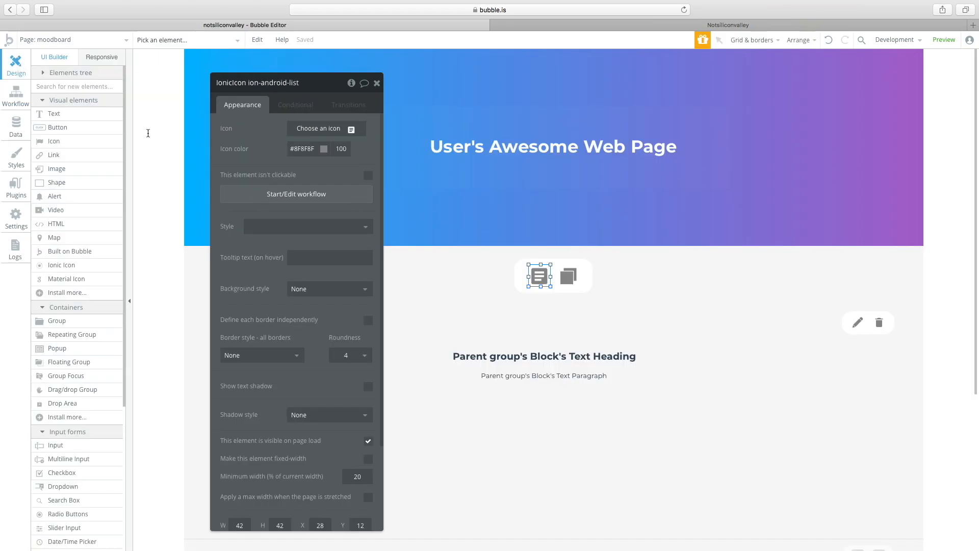
# - Constrain the Block repeating group's search to Moodboard = Current Page Moodboard
pyautogui.click(498, 392)
pyautogui.click(863, 380)
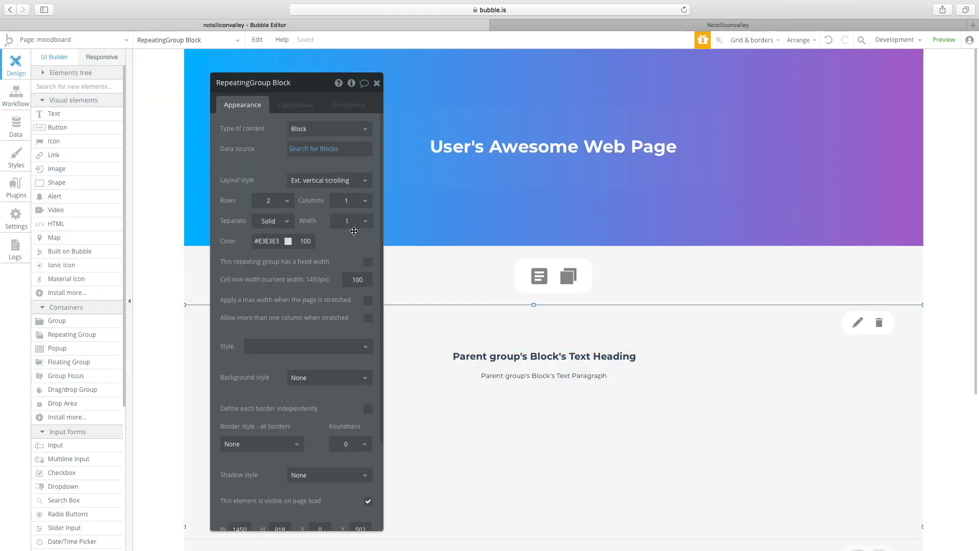
pyautogui.click(307, 151)
pyautogui.click(474, 108)
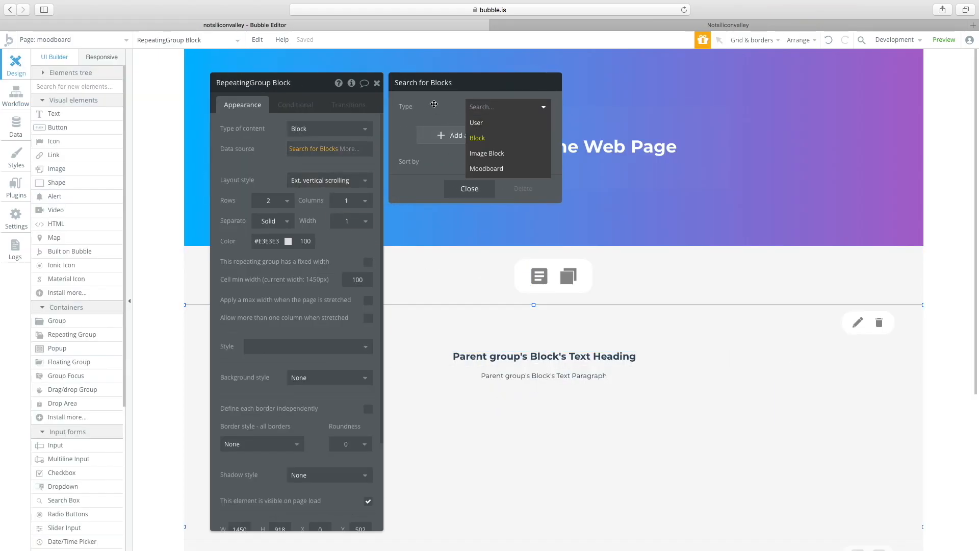
pyautogui.click(433, 138)
pyautogui.click(415, 135)
pyautogui.click(421, 158)
pyautogui.click(438, 131)
pyautogui.click(454, 143)
pyautogui.click(461, 158)
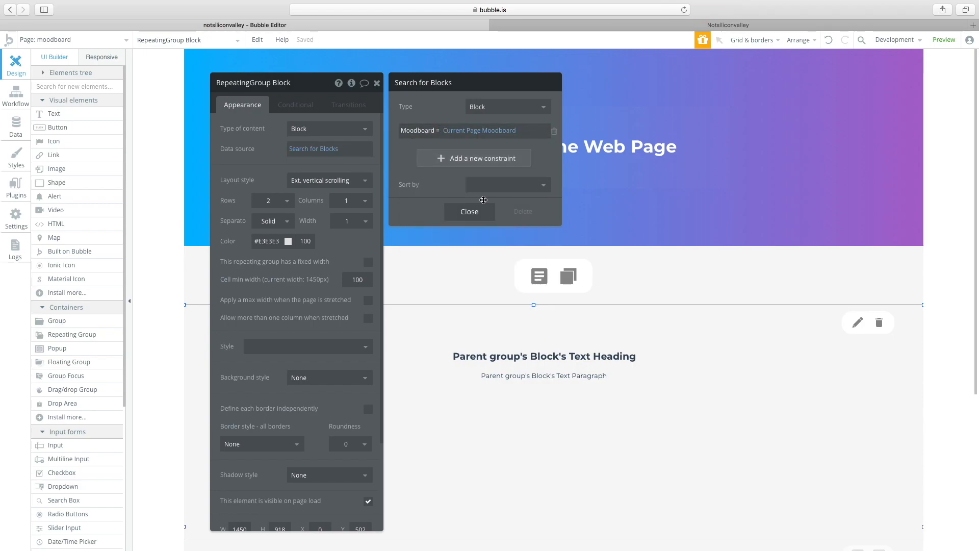
pyautogui.click(448, 211)
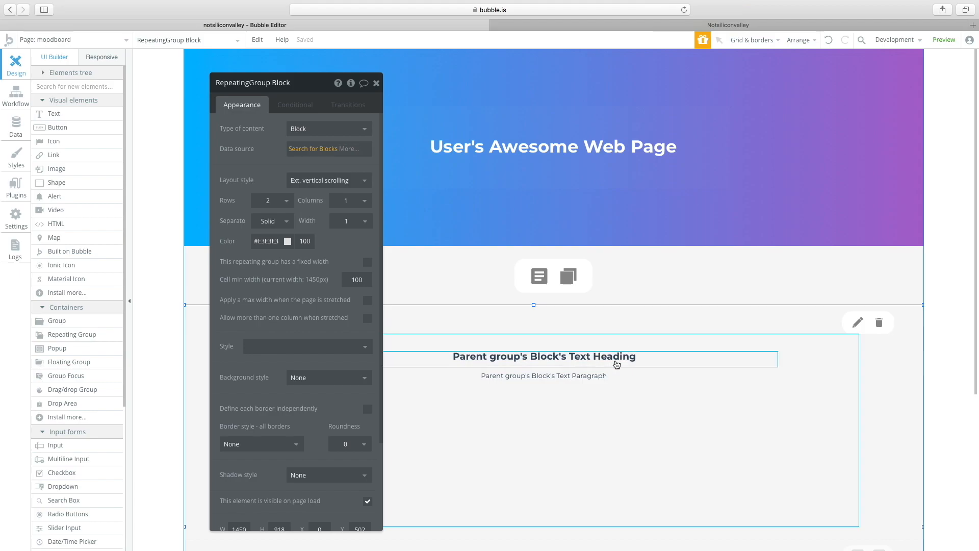
# - Inspect the block group's heading and paragraph texts and its data source
pyautogui.click(772, 399)
pyautogui.click(772, 400)
pyautogui.click(766, 364)
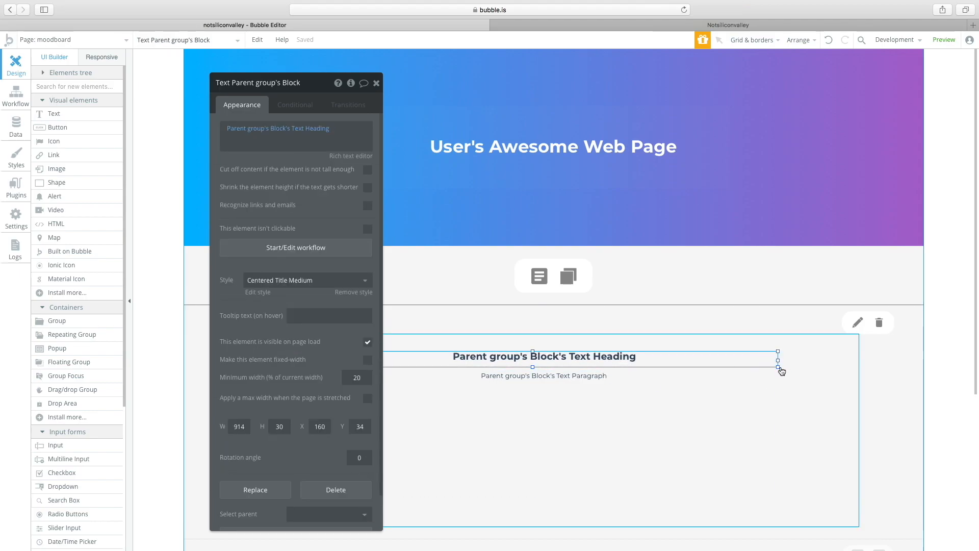
pyautogui.click(790, 379)
pyautogui.click(316, 148)
pyautogui.click(252, 148)
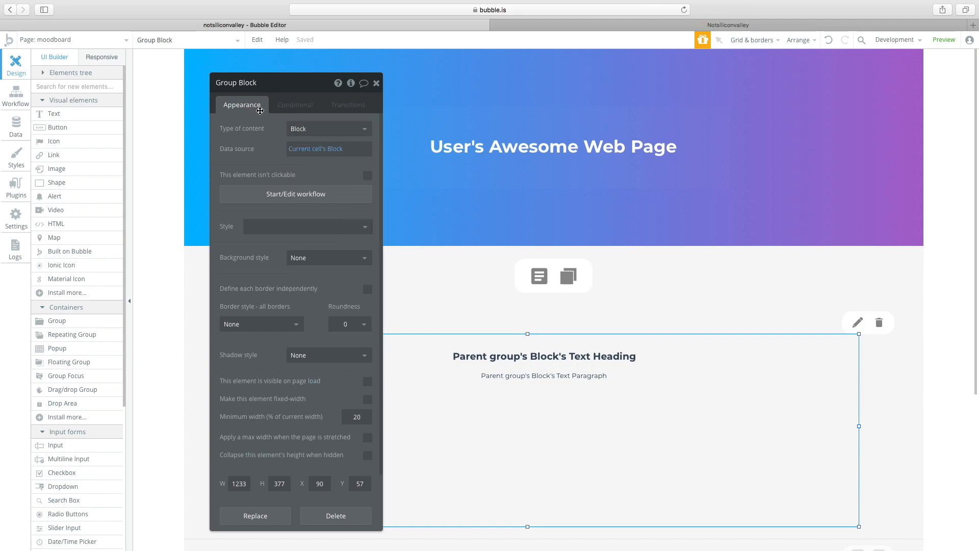
pyautogui.moveTo(305, 156)
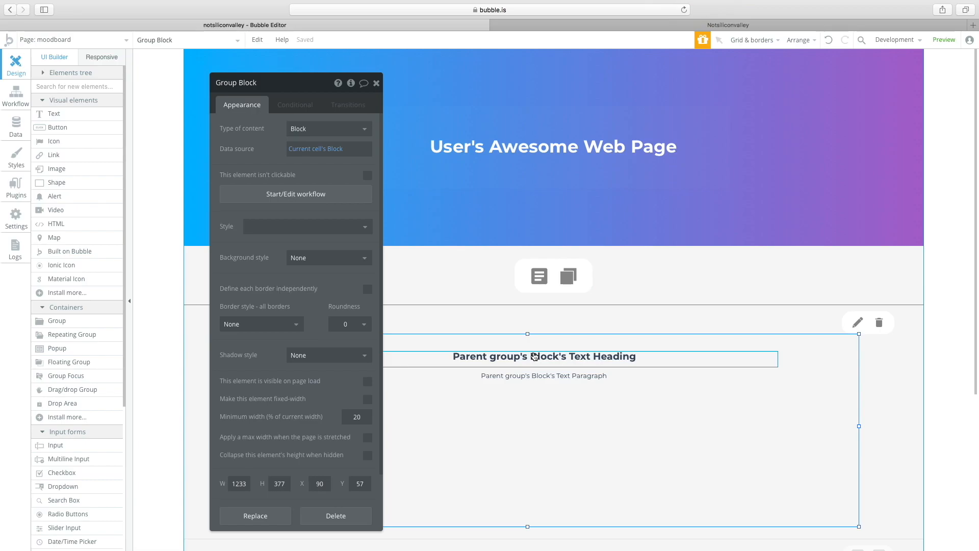
# - Confirm the group's data source stays Current cell's Block, then open the live preview
pyautogui.click(510, 356)
pyautogui.click(629, 450)
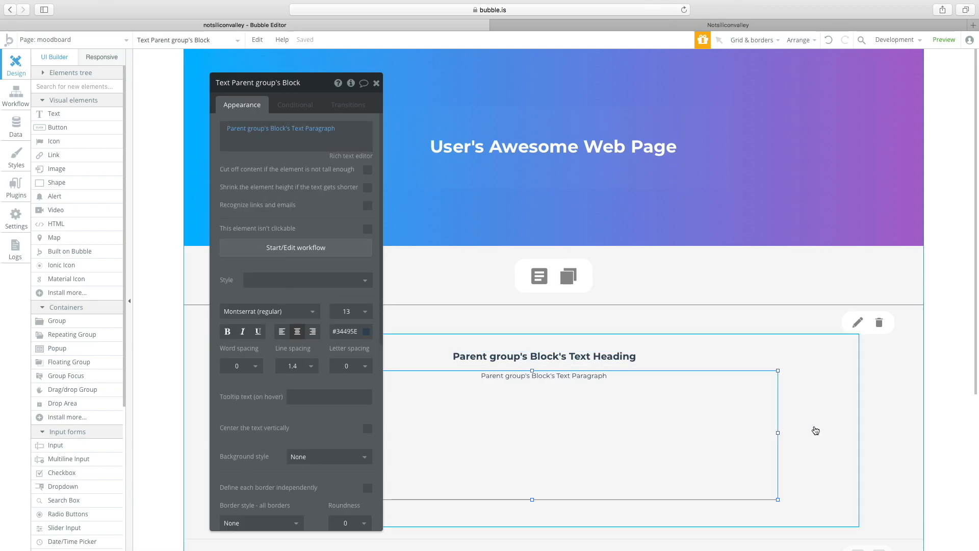
pyautogui.click(792, 416)
pyautogui.click(874, 376)
pyautogui.click(848, 378)
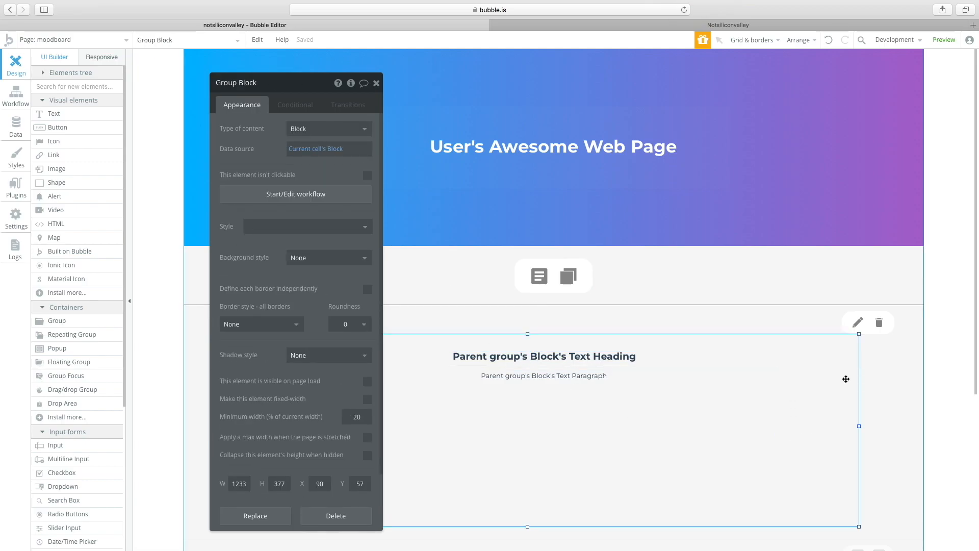
pyautogui.click(309, 150)
pyautogui.click(258, 150)
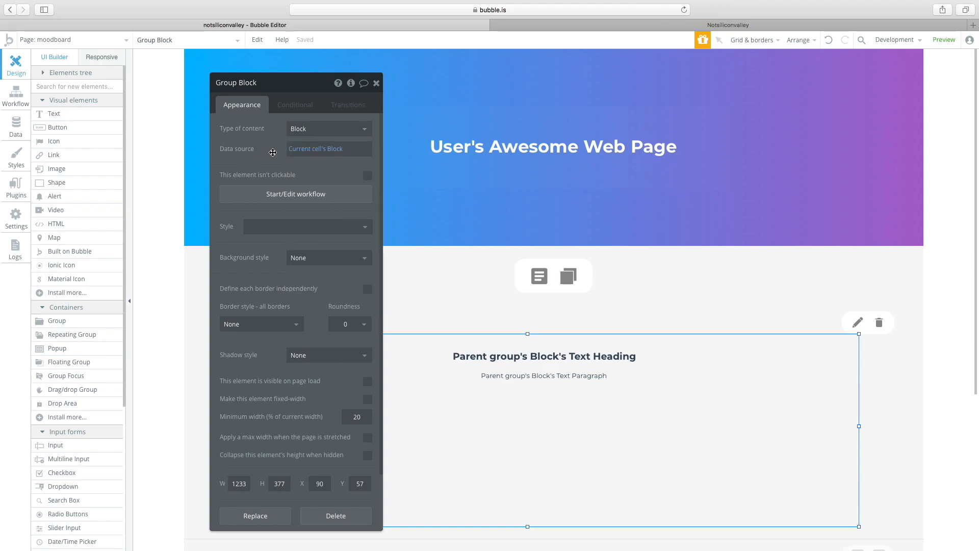
pyautogui.click(947, 43)
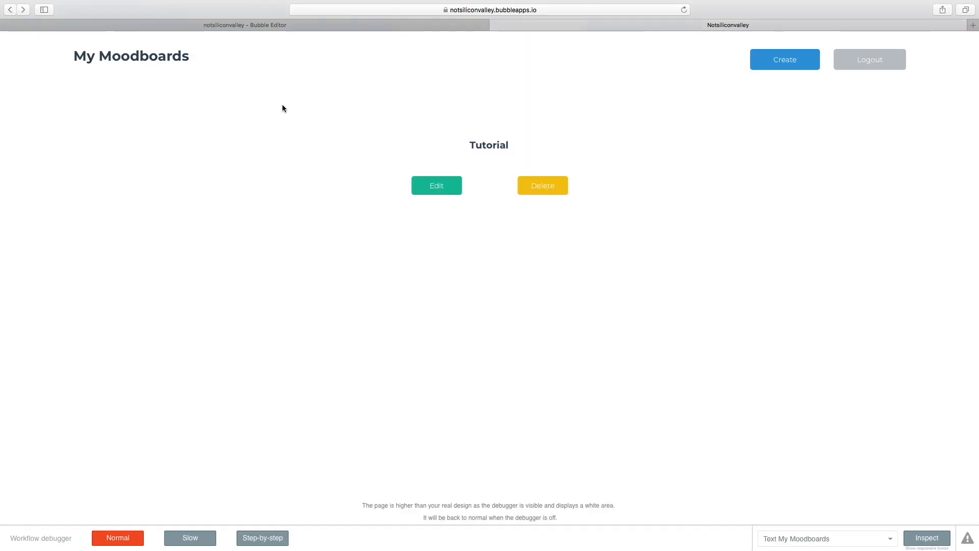
# - Open the Tutorial moodboard, add a text block, and return to the editor
pyautogui.click(424, 185)
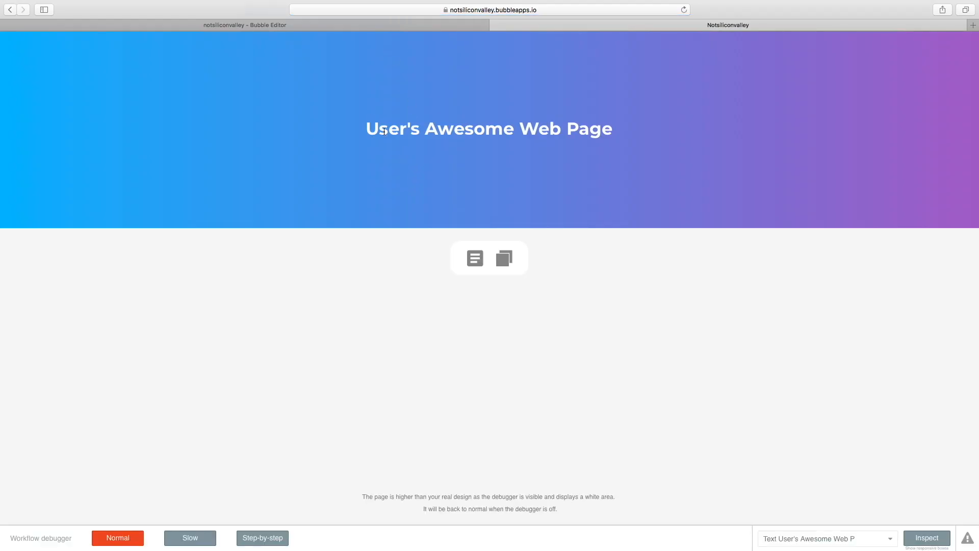
pyautogui.click(475, 258)
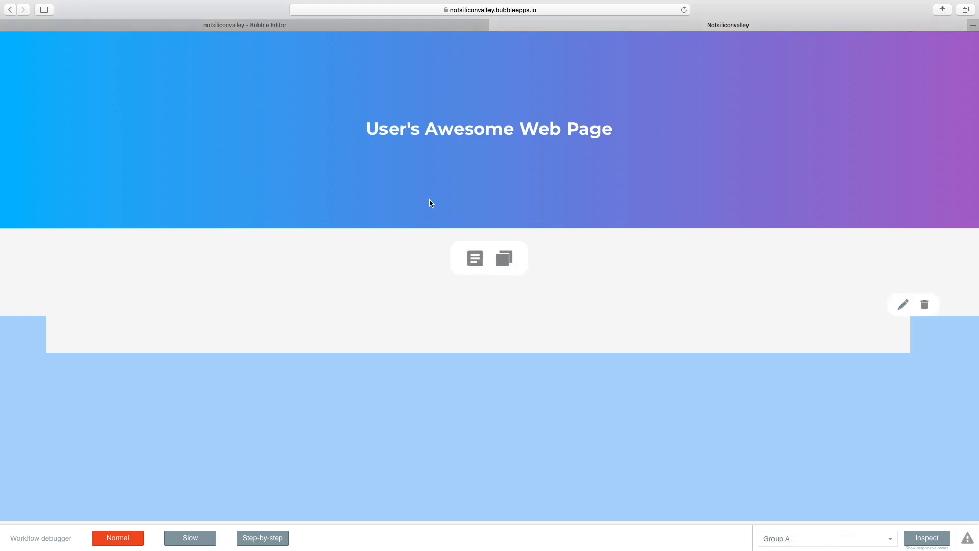
pyautogui.click(200, 25)
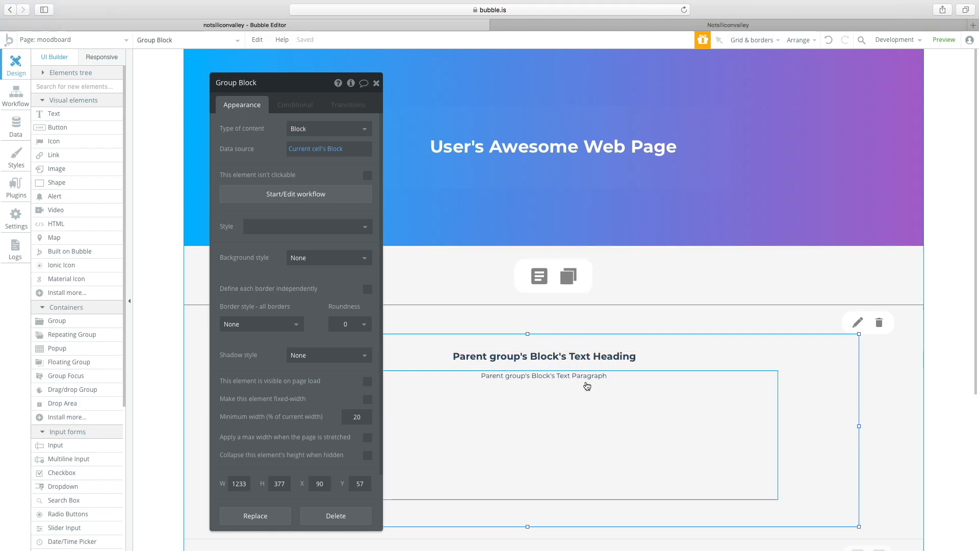
# - Select the RepeatingGroup Block listing Search for Blocks to view its properties
pyautogui.click(564, 355)
pyautogui.click(583, 302)
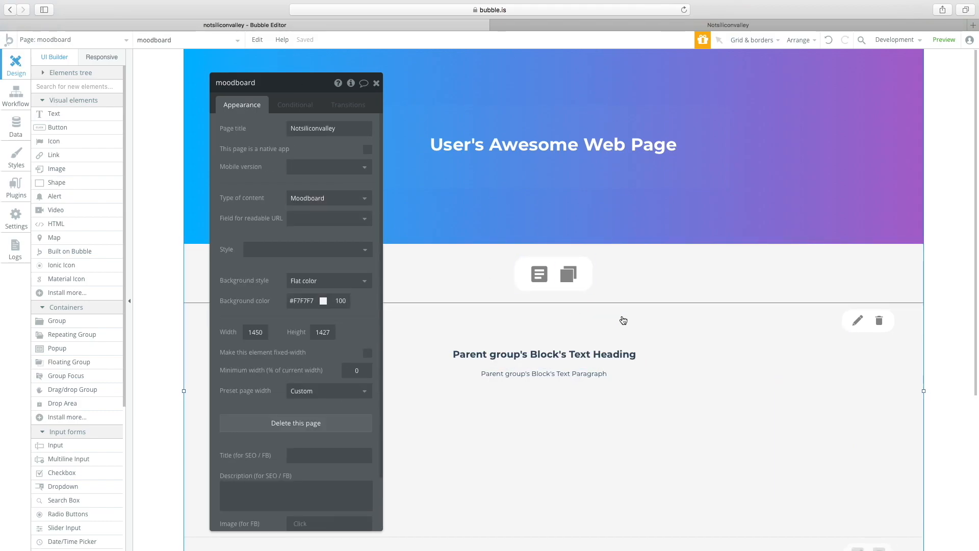
pyautogui.scroll(-1, 619, 320)
pyautogui.click(619, 320)
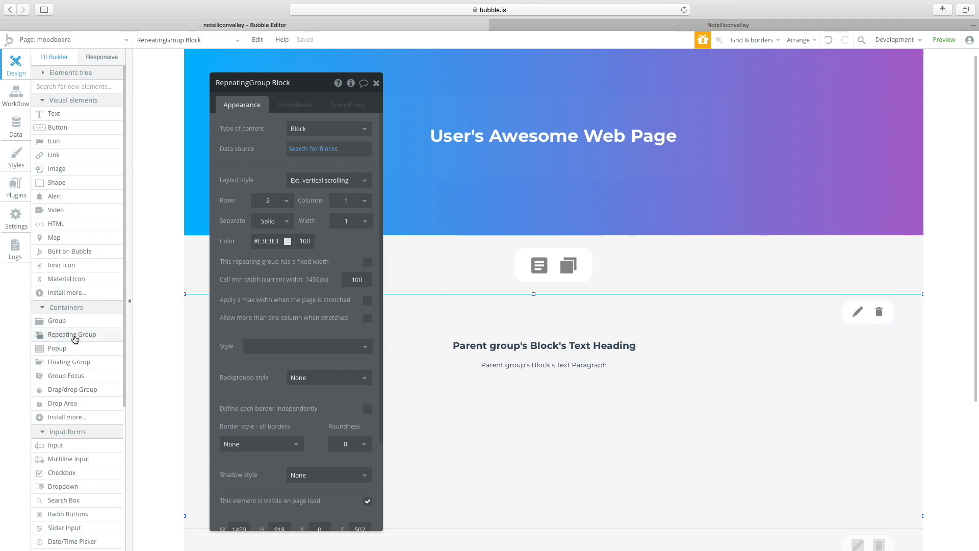
pyautogui.click(57, 348)
# - Draw a 675 by 711 popup and add a centred 'Edit Text Block' title in Heading 1
pyautogui.moveTo(394, 120); pyautogui.dragTo(737, 483)
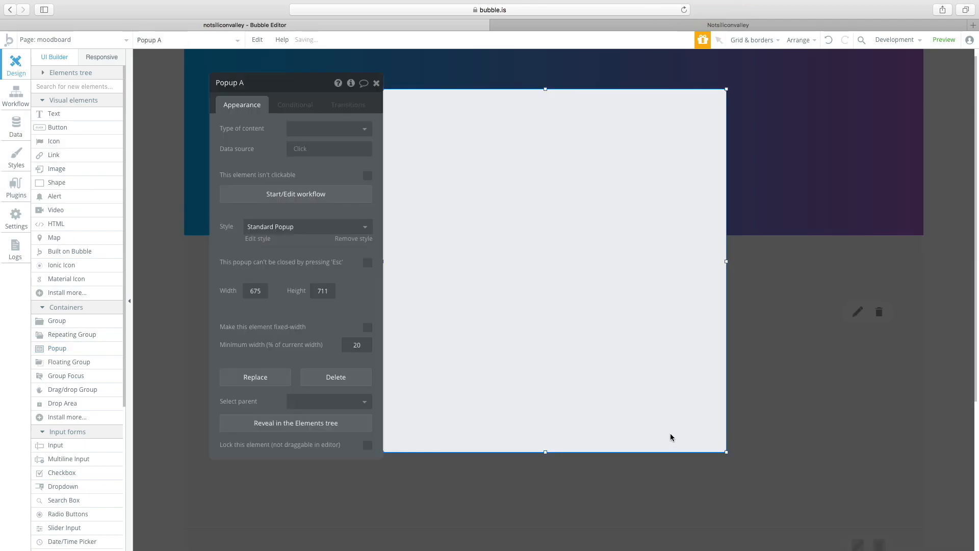
pyautogui.click(73, 118)
pyautogui.moveTo(429, 124)
pyautogui.mouseDown()
pyautogui.moveTo(516, 166)
pyautogui.moveTo(660, 196)
pyautogui.mouseUp()
pyautogui.moveTo(556, 163); pyautogui.dragTo(531, 151)
pyautogui.doubleClick(530, 151)
pyautogui.write('Edit Text B')
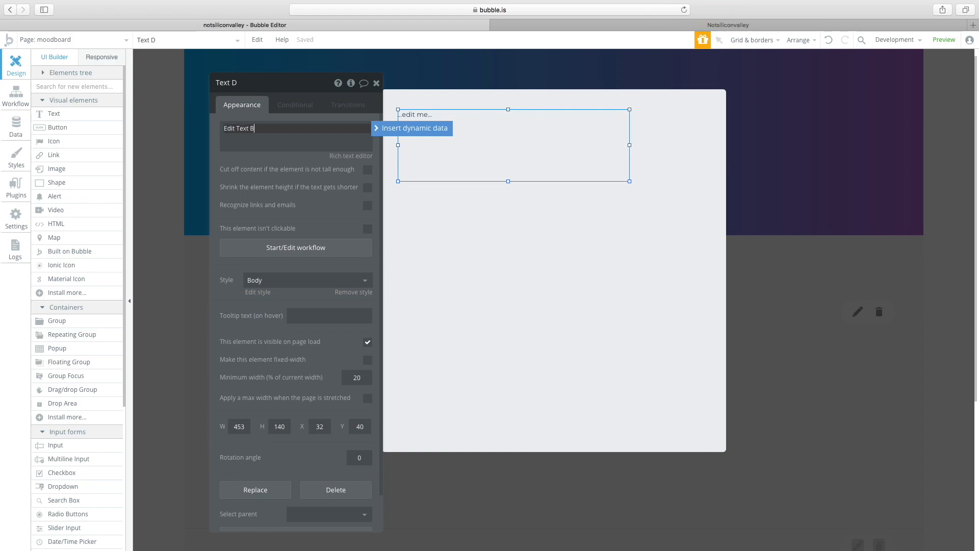
pyautogui.scroll(1, 591, 144)
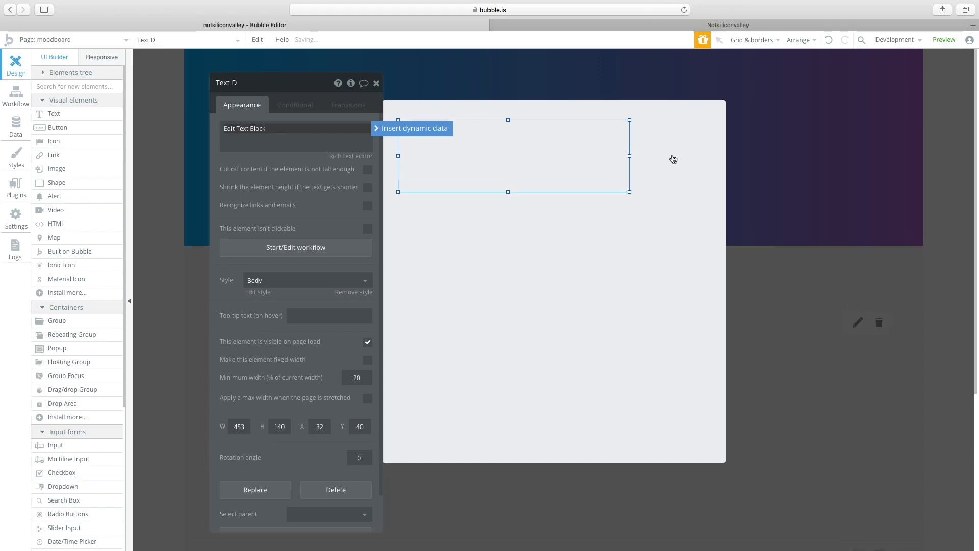
pyautogui.click(586, 153)
pyautogui.moveTo(625, 158); pyautogui.dragTo(677, 156)
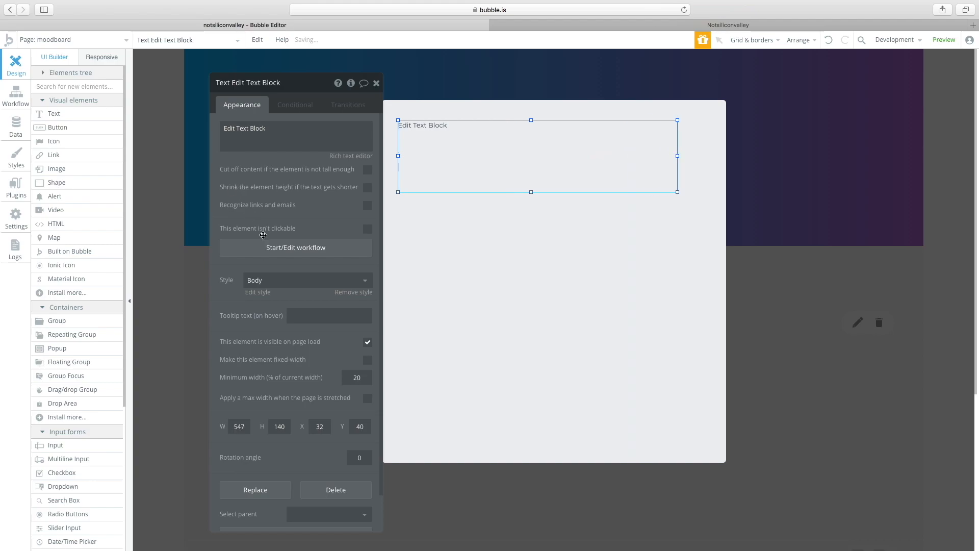
pyautogui.click(284, 281)
pyautogui.click(277, 419)
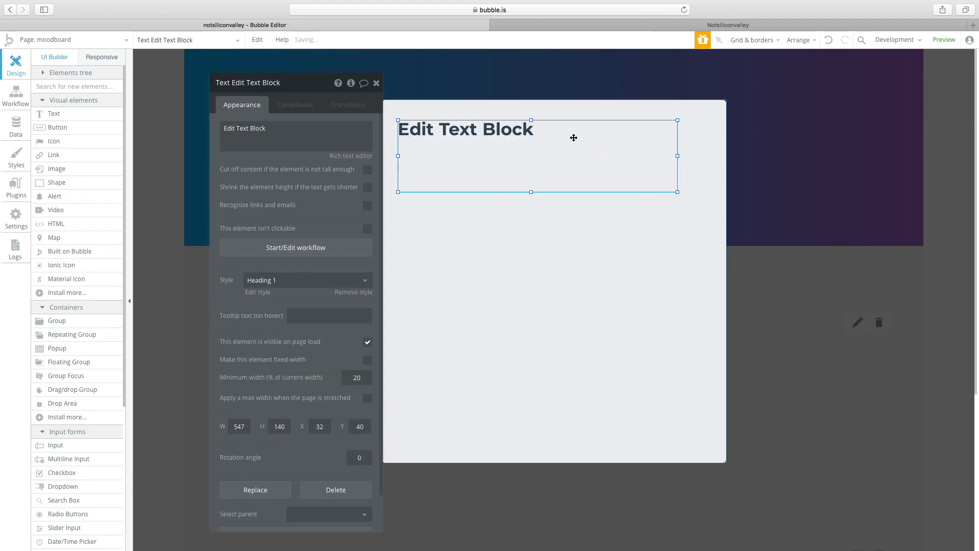
pyautogui.moveTo(523, 163); pyautogui.dragTo(528, 168)
pyautogui.rightClick(528, 168)
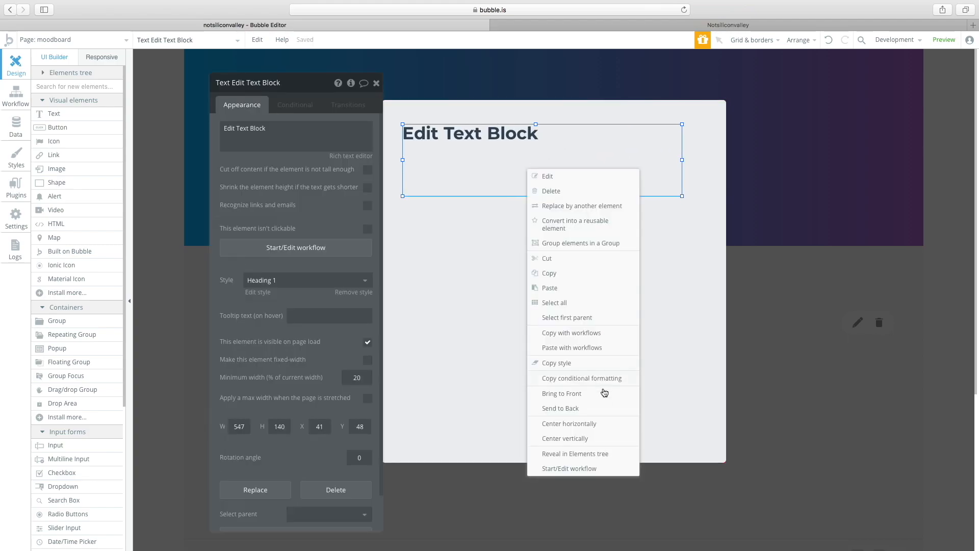
pyautogui.click(586, 430)
# - Add a 'Save changes' button near the popup's bottom, centred and widened to 536 pixels
pyautogui.click(60, 129)
pyautogui.moveTo(439, 368); pyautogui.dragTo(644, 433)
pyautogui.moveTo(568, 398)
pyautogui.mouseDown()
pyautogui.moveTo(512, 388)
pyautogui.moveTo(511, 402)
pyautogui.moveTo(525, 413)
pyautogui.mouseUp()
pyautogui.doubleClick(522, 404)
pyautogui.write('Cl')
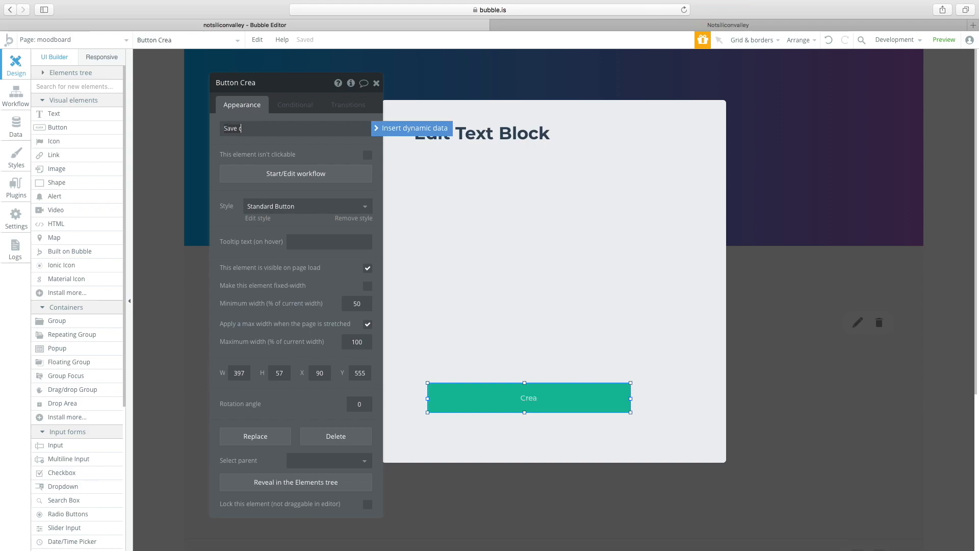
pyautogui.click(572, 399)
pyautogui.rightClick(558, 405)
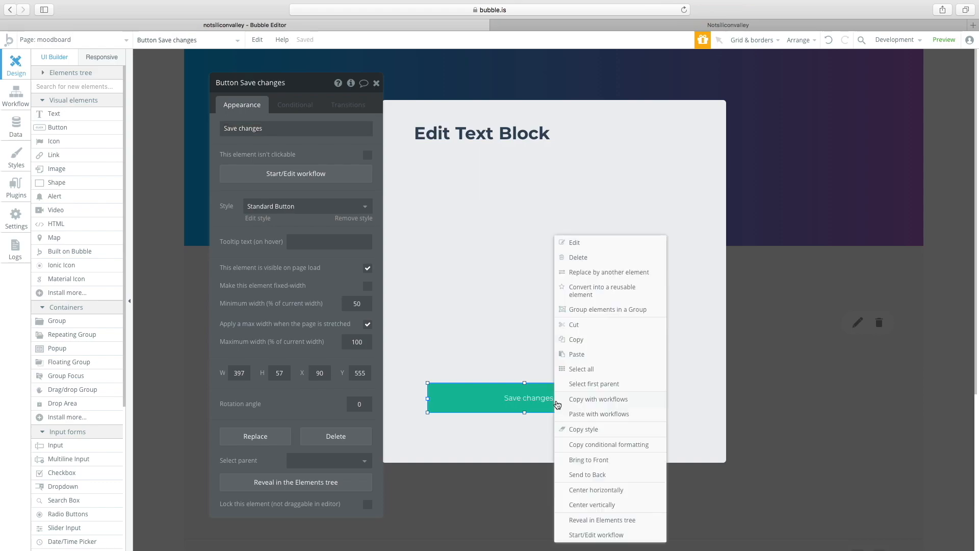
pyautogui.click(611, 490)
pyautogui.moveTo(453, 398); pyautogui.dragTo(420, 397)
pyautogui.moveTo(656, 398); pyautogui.dragTo(693, 399)
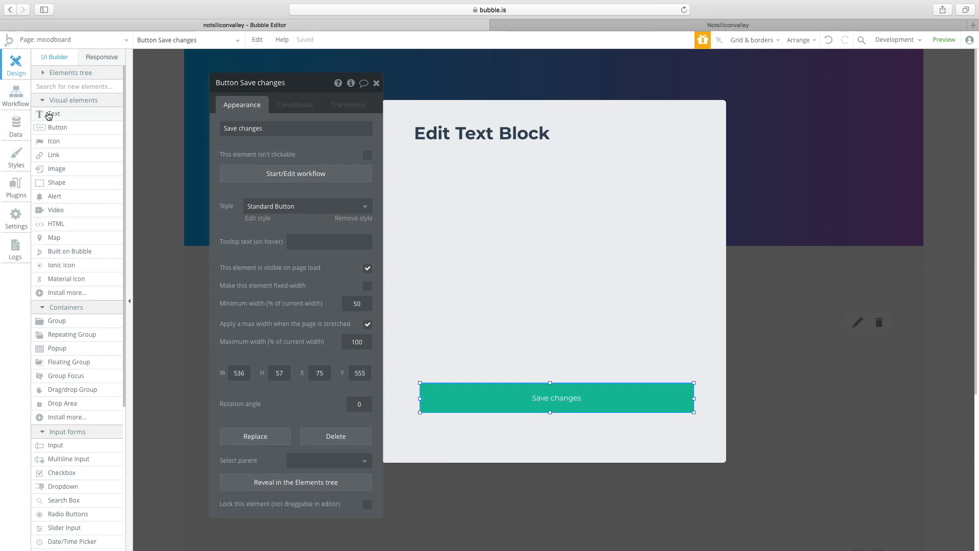
# - Add a 541-wide input with placeholder 'Heading Text' below the title
pyautogui.click(49, 115)
pyautogui.moveTo(435, 182); pyautogui.dragTo(579, 235)
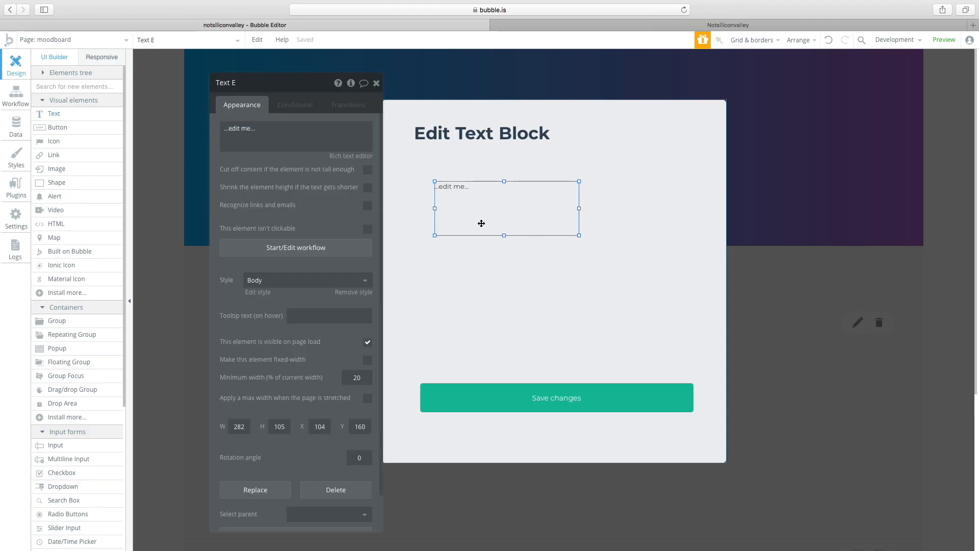
pyautogui.press('Delete')
pyautogui.click(101, 444)
pyautogui.moveTo(574, 169)
pyautogui.mouseDown()
pyautogui.moveTo(679, 201)
pyautogui.moveTo(473, 186)
pyautogui.moveTo(484, 217)
pyautogui.mouseUp()
pyautogui.moveTo(549, 215); pyautogui.dragTo(694, 214)
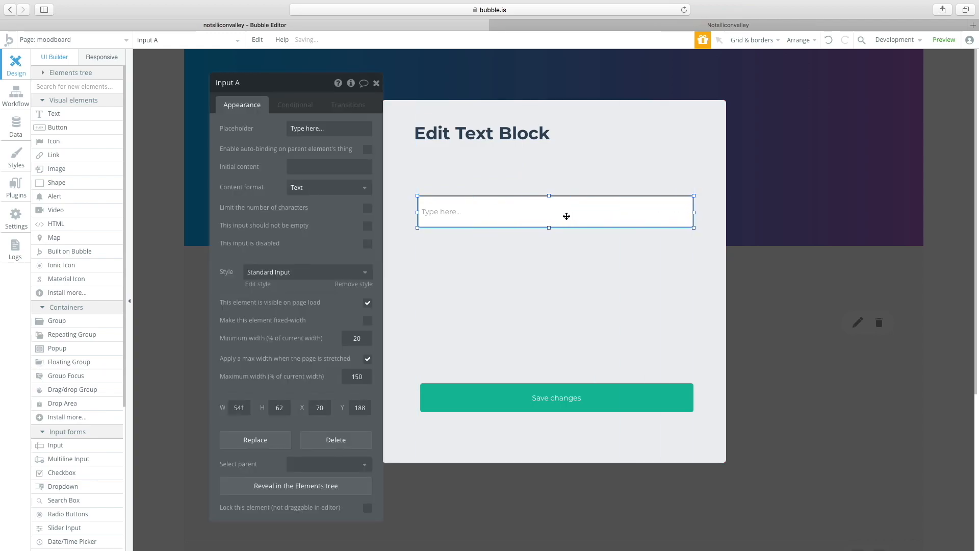
pyautogui.write('Heading Text')
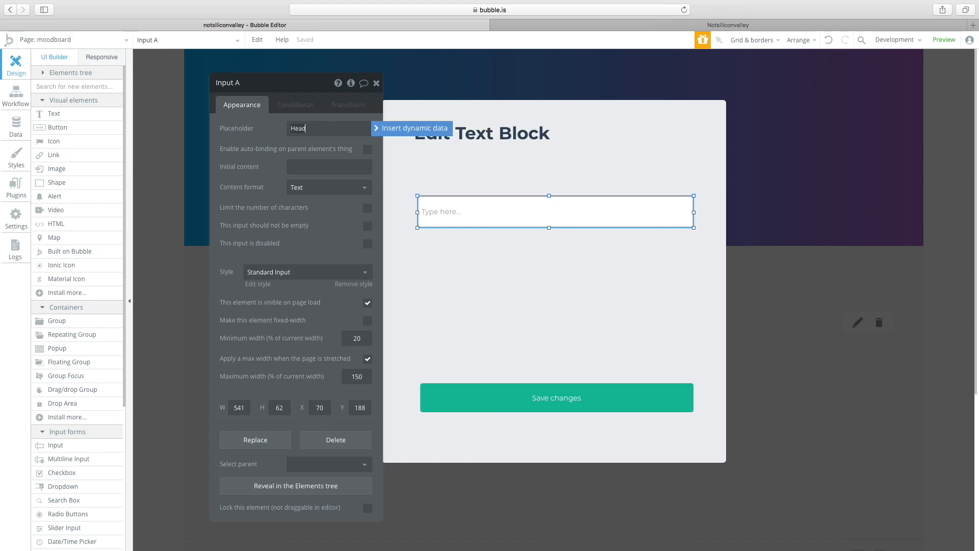
pyautogui.click(563, 250)
# - Add a 541 by 270 multiline input with placeholder 'Main Text Here' under the heading input
pyautogui.click(89, 459)
pyautogui.moveTo(430, 248)
pyautogui.mouseDown()
pyautogui.moveTo(550, 328)
pyautogui.moveTo(617, 354)
pyautogui.mouseUp()
pyautogui.moveTo(514, 299); pyautogui.dragTo(500, 289)
pyautogui.moveTo(605, 342); pyautogui.dragTo(693, 375)
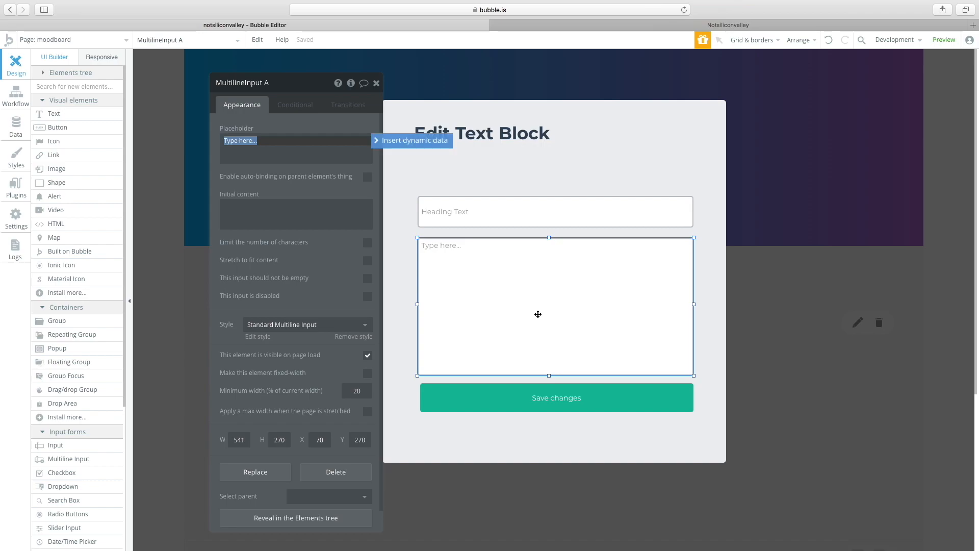
pyautogui.write('Main Text')
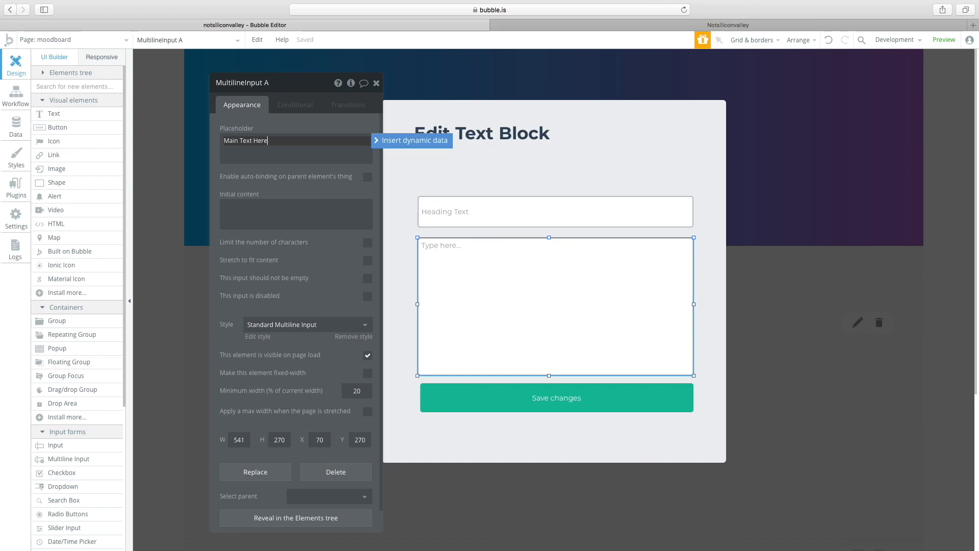
# - Trim the Edit Text Block title so its left edge aligns with the inputs
pyautogui.rightClick(405, 197)
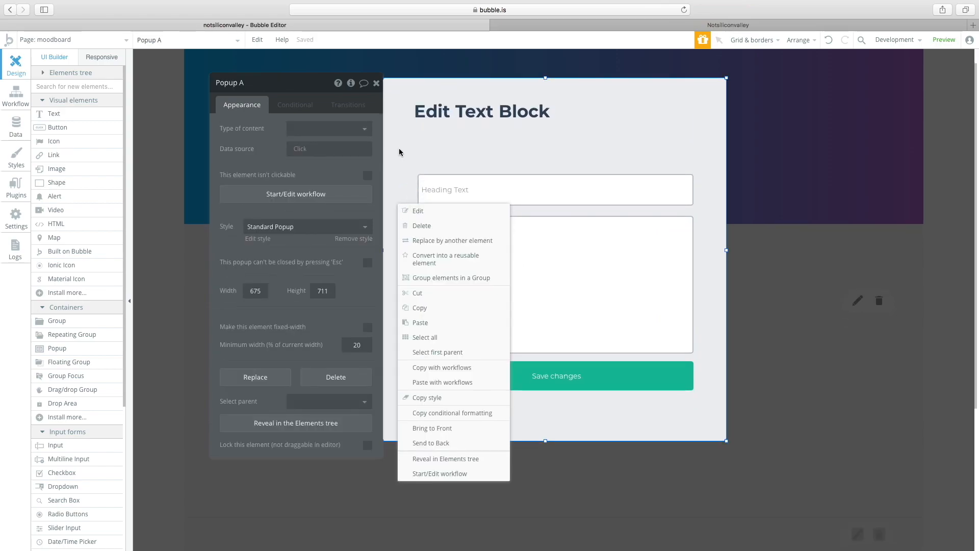
pyautogui.click(416, 143)
pyautogui.moveTo(415, 139); pyautogui.dragTo(417, 138)
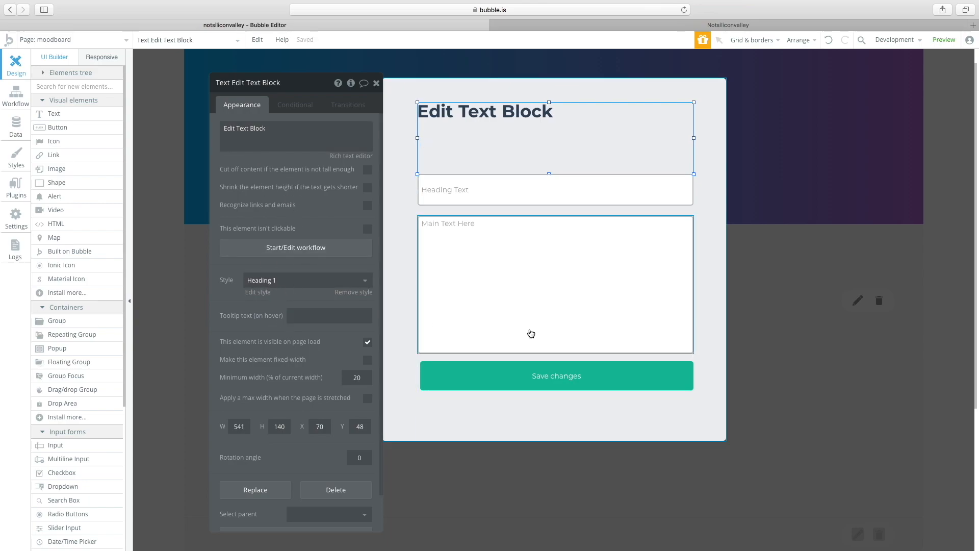
pyautogui.click(408, 332)
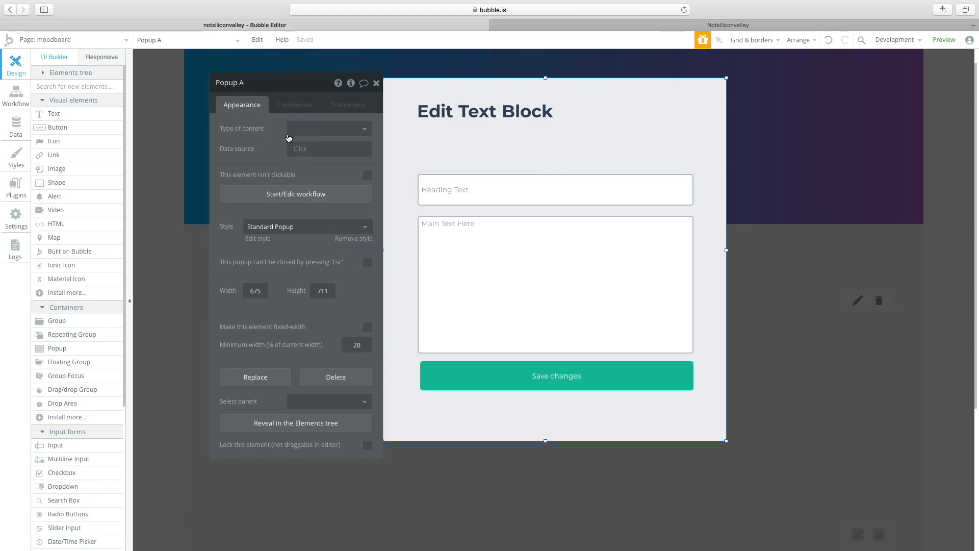
pyautogui.click(304, 130)
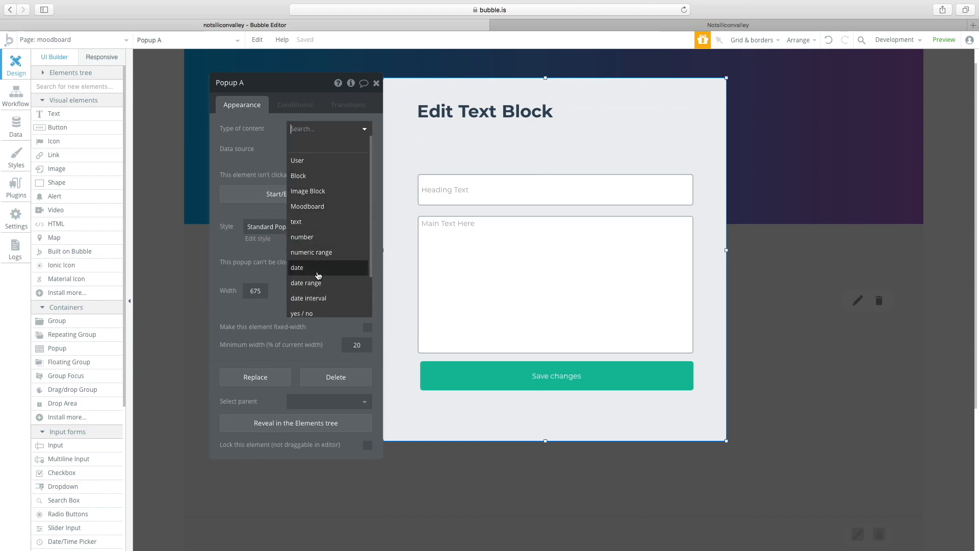
# - Set the popup's type of content to Block
pyautogui.click(298, 175)
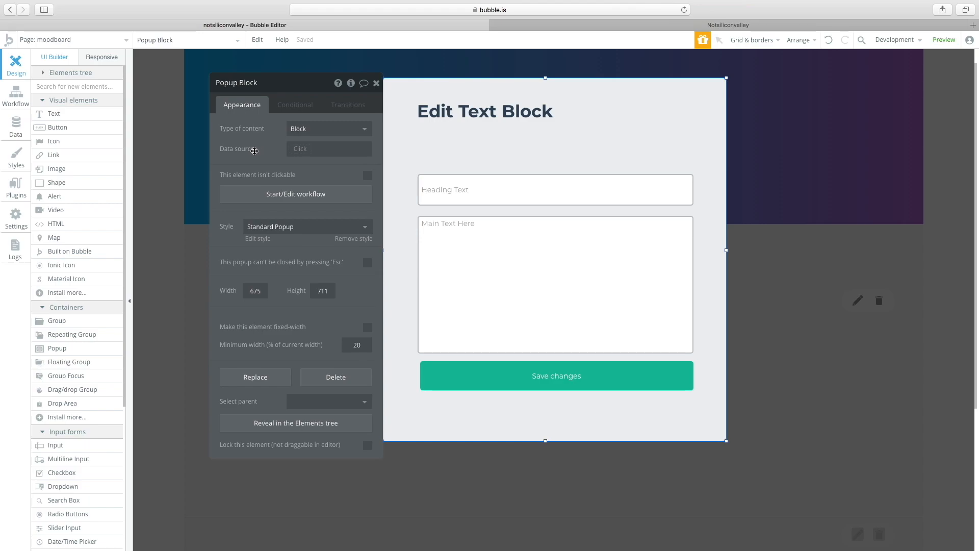
pyautogui.click(301, 149)
pyautogui.click(270, 149)
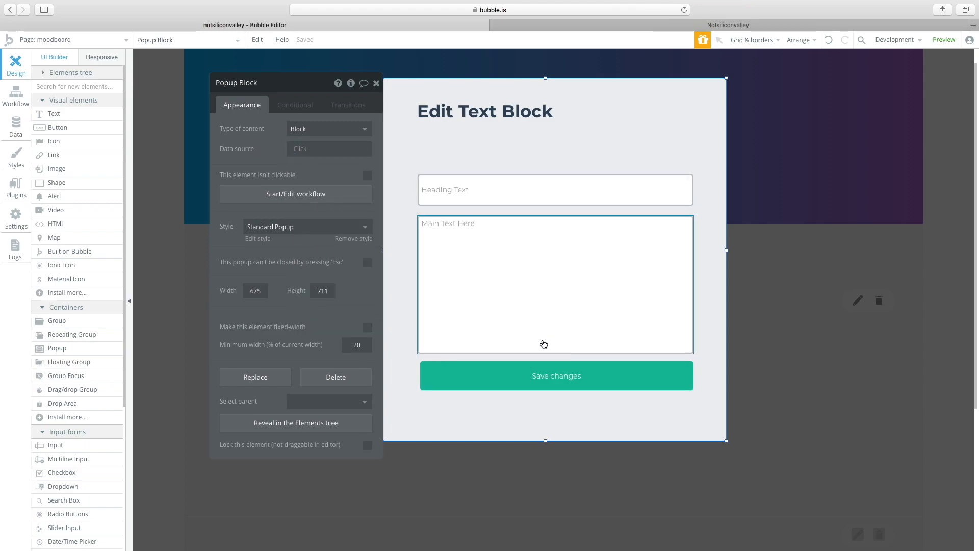
# - Add a Make changes to Parent group's Block action on Save changes, changing Text Heading and Text Paragraph
pyautogui.click(523, 374)
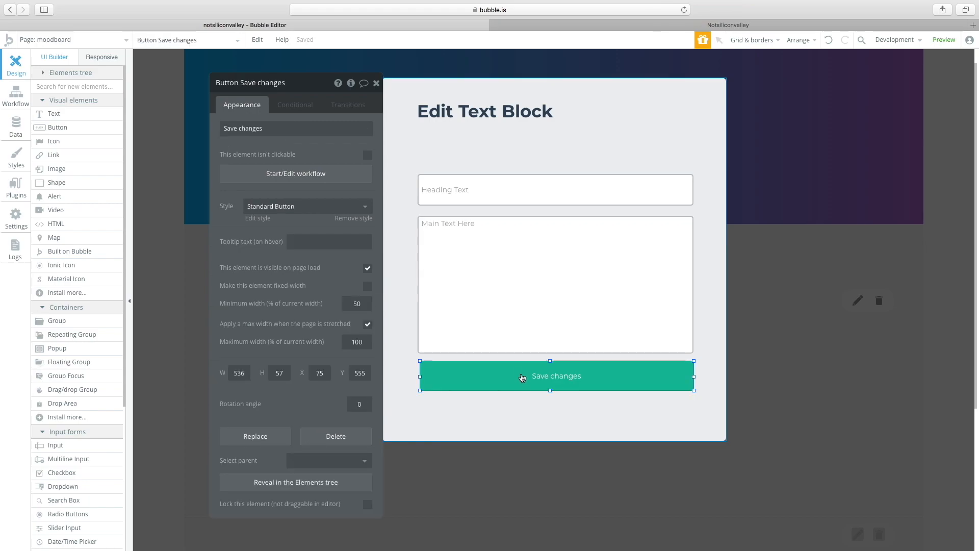
pyautogui.click(320, 176)
pyautogui.click(127, 175)
pyautogui.moveTo(119, 206)
pyautogui.moveTo(134, 221)
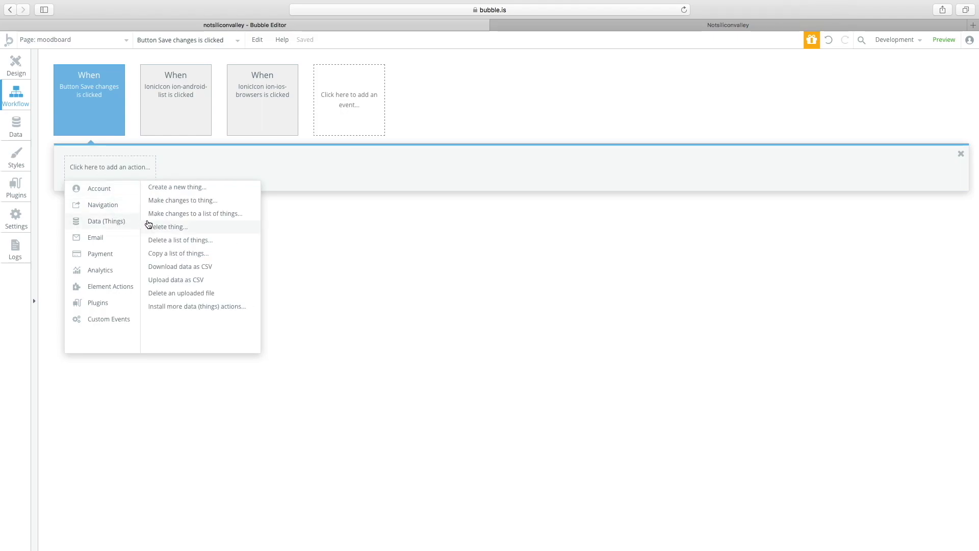
pyautogui.click(174, 201)
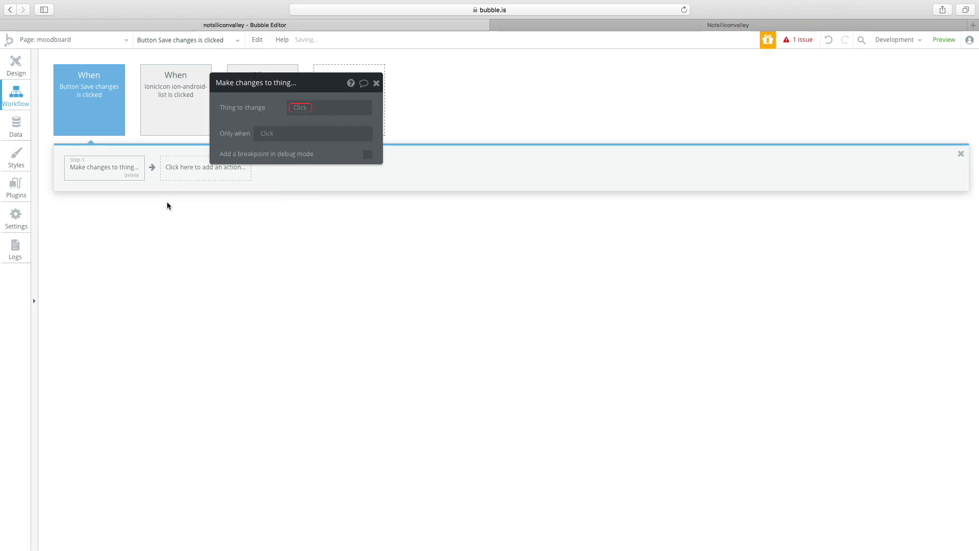
pyautogui.click(299, 109)
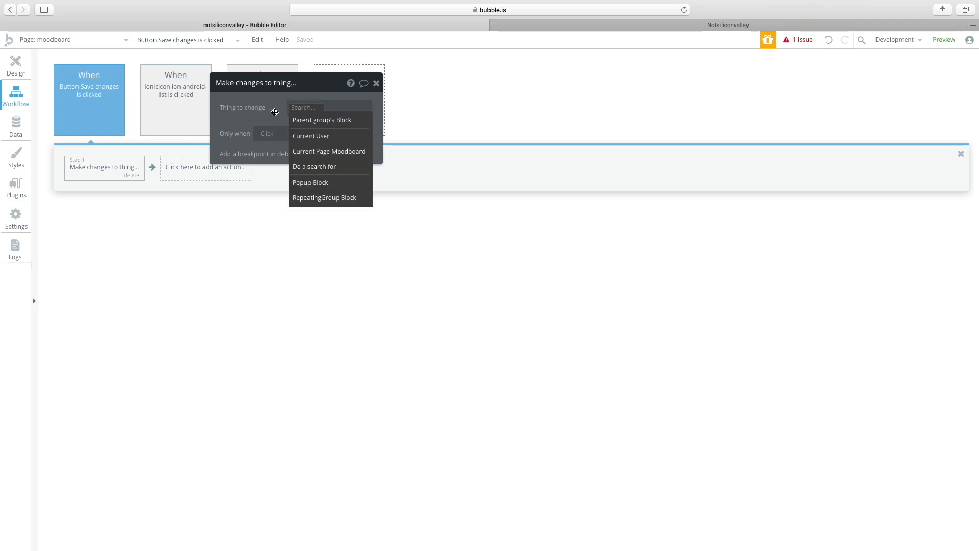
pyautogui.click(300, 123)
pyautogui.click(260, 142)
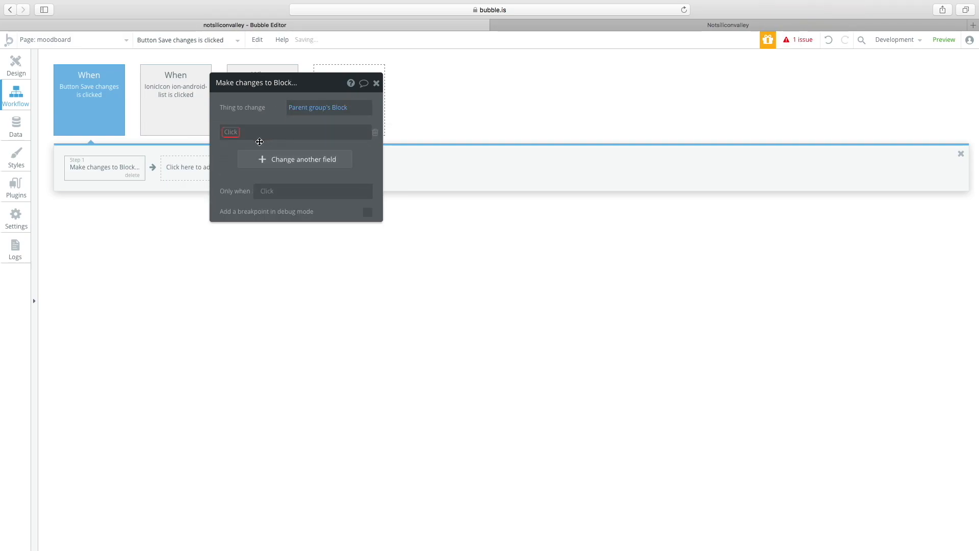
pyautogui.click(230, 132)
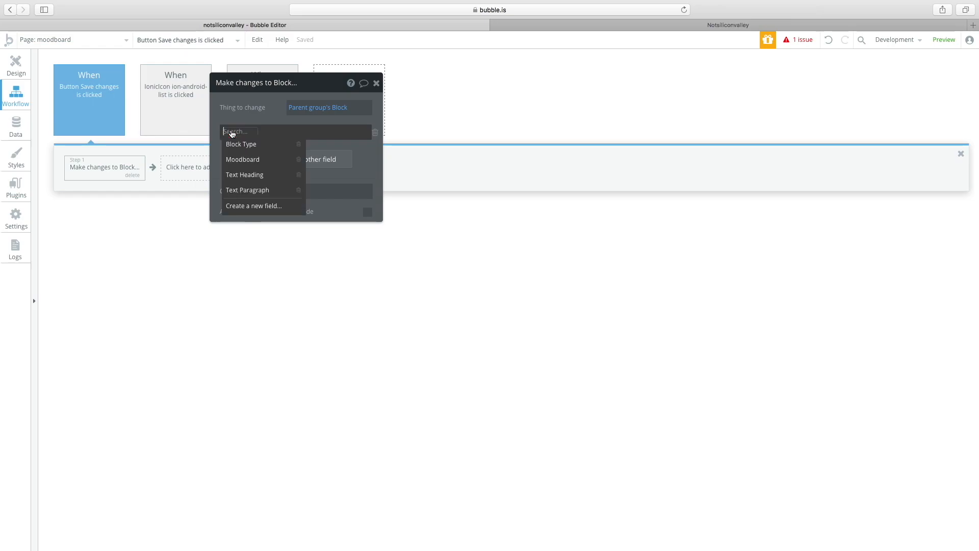
pyautogui.click(250, 175)
pyautogui.click(278, 160)
pyautogui.click(248, 212)
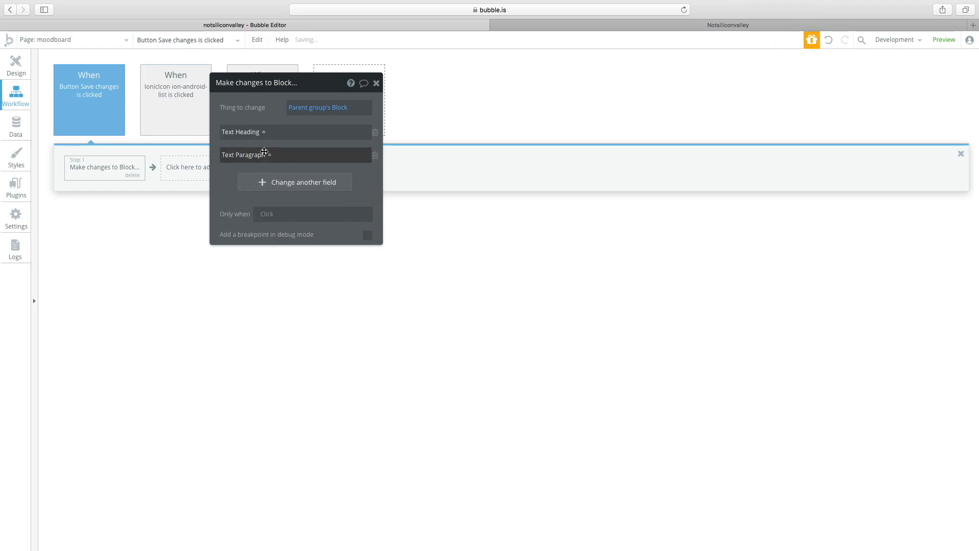
# - Set Text Heading to the heading input's value and Text Paragraph to the main text input's value
pyautogui.click(16, 67)
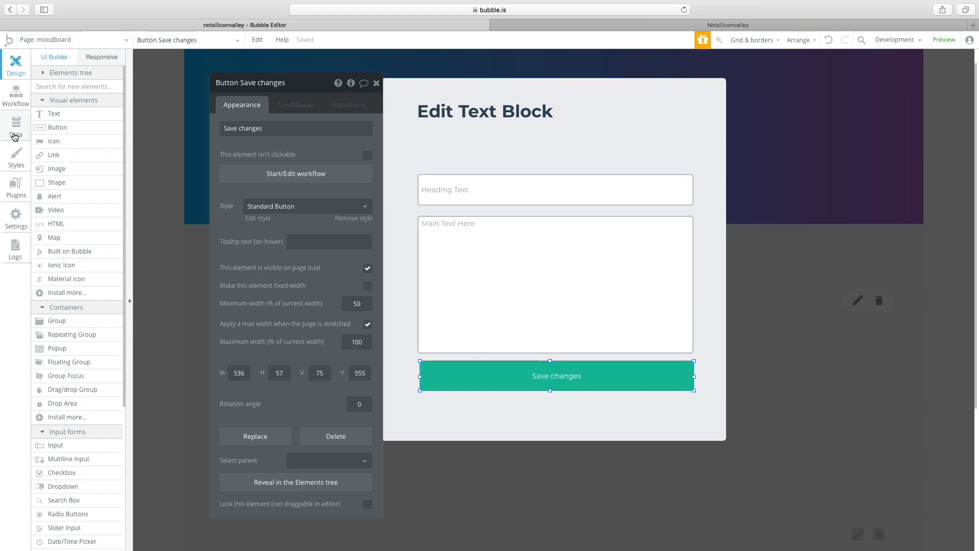
pyautogui.click(573, 286)
pyautogui.click(499, 197)
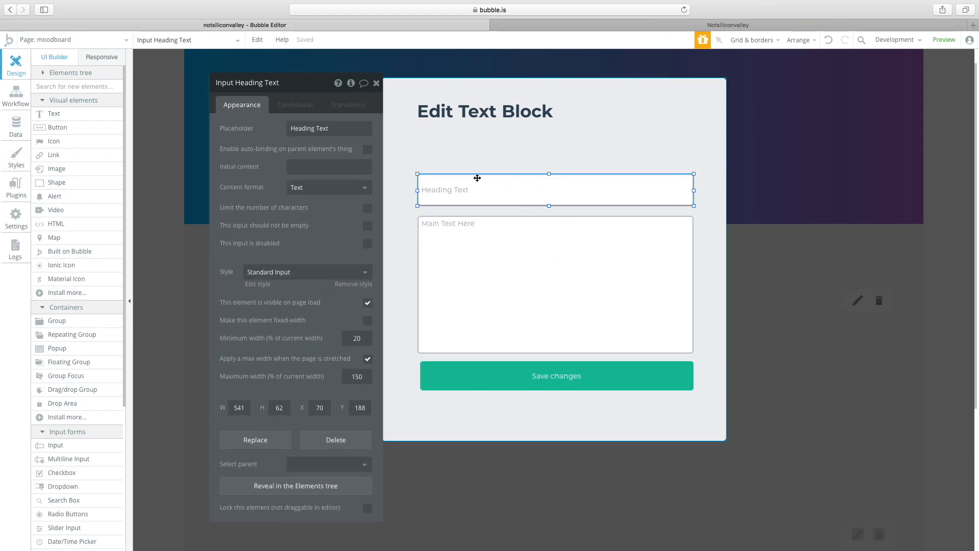
pyautogui.click(494, 279)
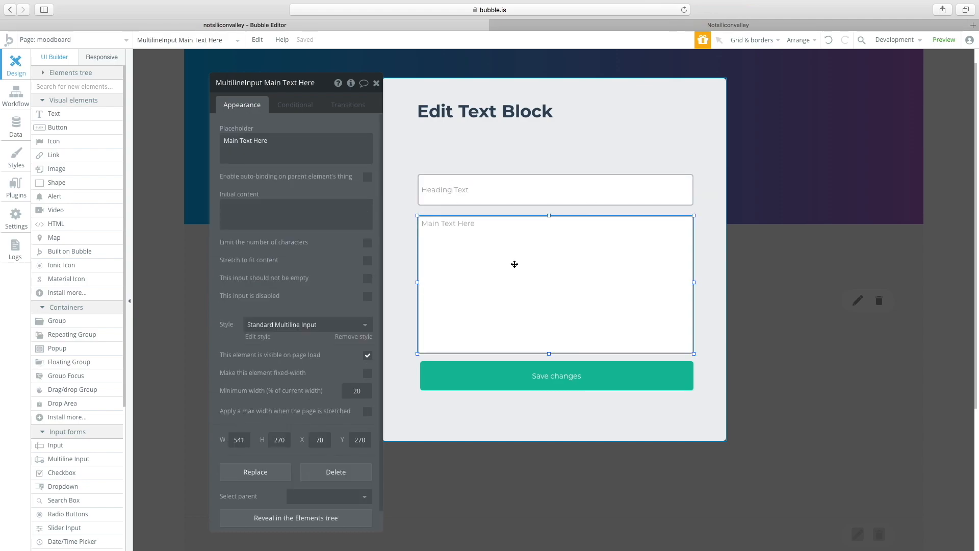
pyautogui.click(538, 377)
pyautogui.click(311, 178)
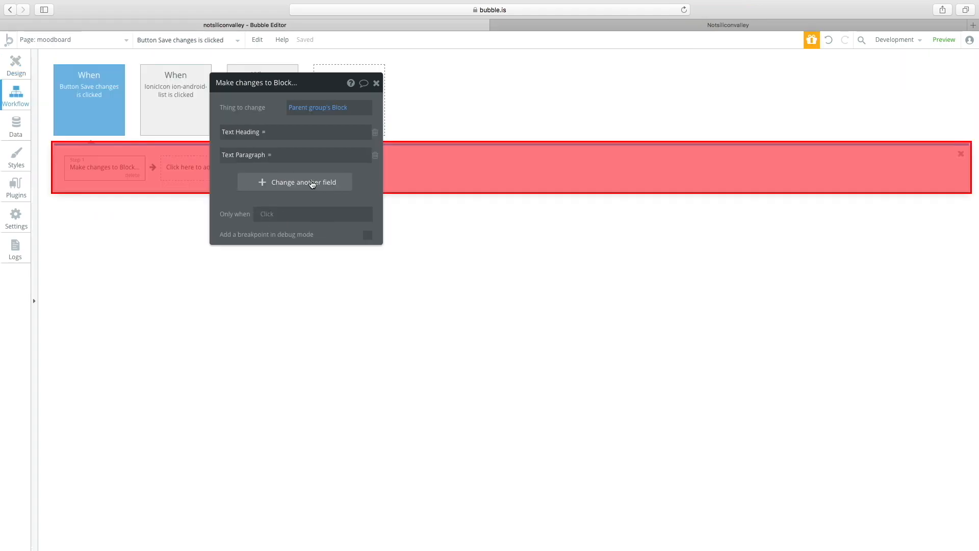
pyautogui.click(291, 133)
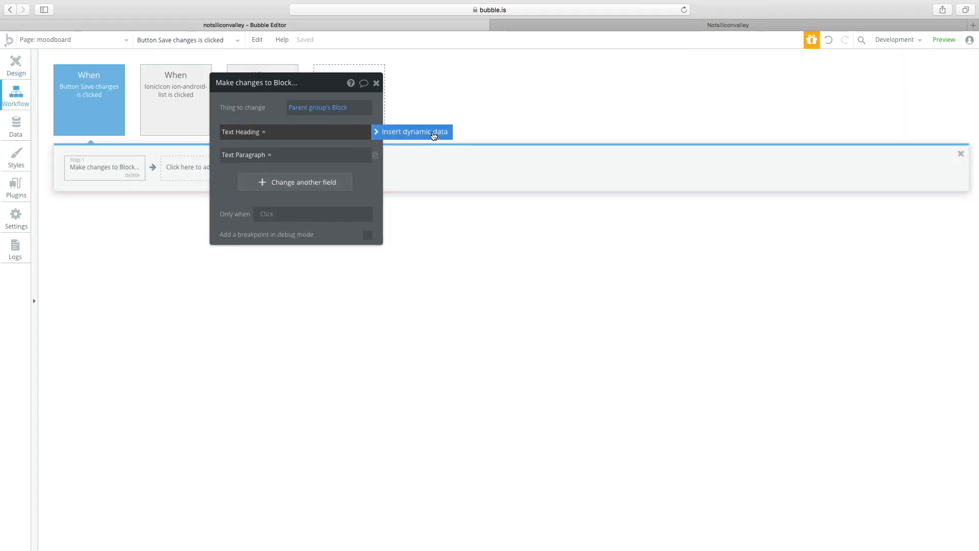
pyautogui.click(434, 133)
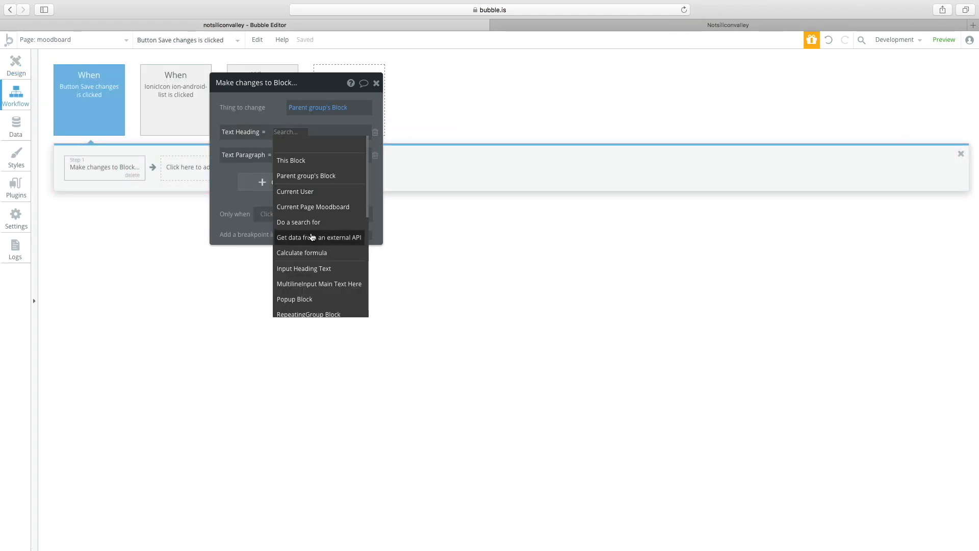
pyautogui.click(312, 268)
pyautogui.click(334, 132)
pyautogui.click(354, 147)
pyautogui.click(321, 154)
pyautogui.click(396, 156)
pyautogui.click(311, 307)
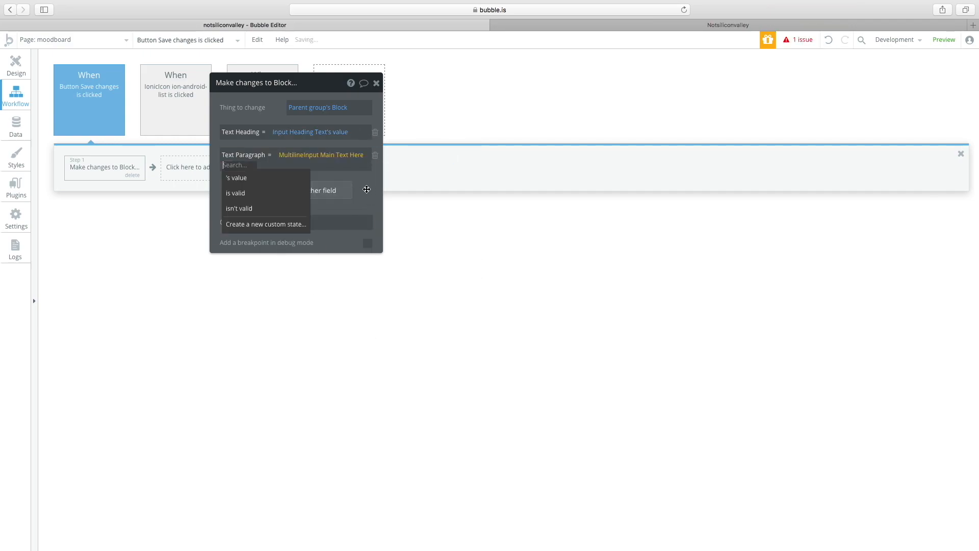
pyautogui.click(240, 174)
# - Add a second action that hides Popup Block after saving
pyautogui.click(16, 70)
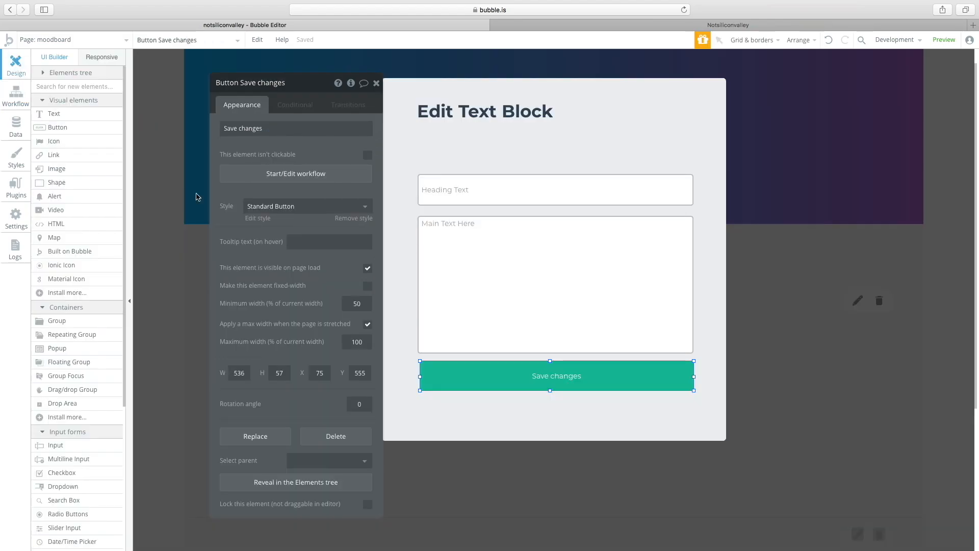
pyautogui.click(310, 172)
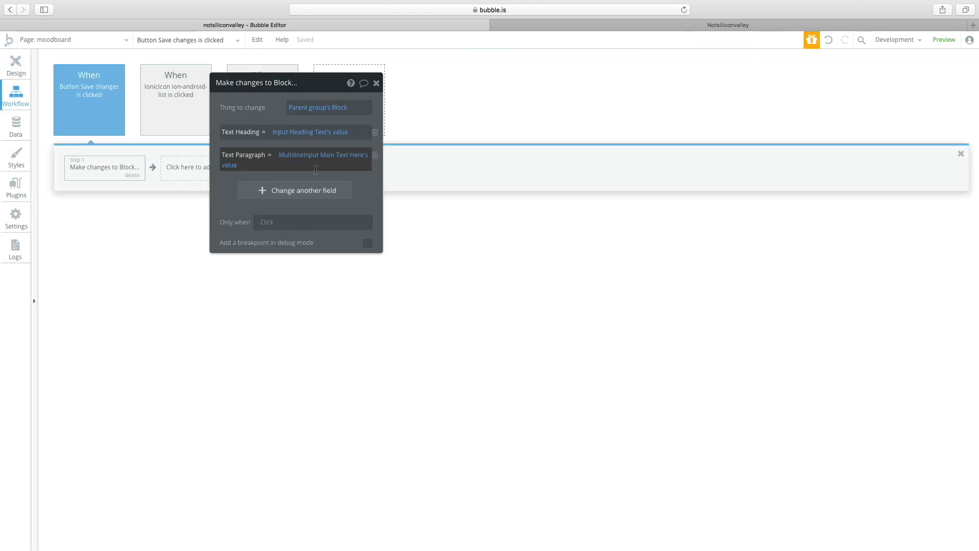
pyautogui.click(194, 168)
pyautogui.moveTo(207, 285)
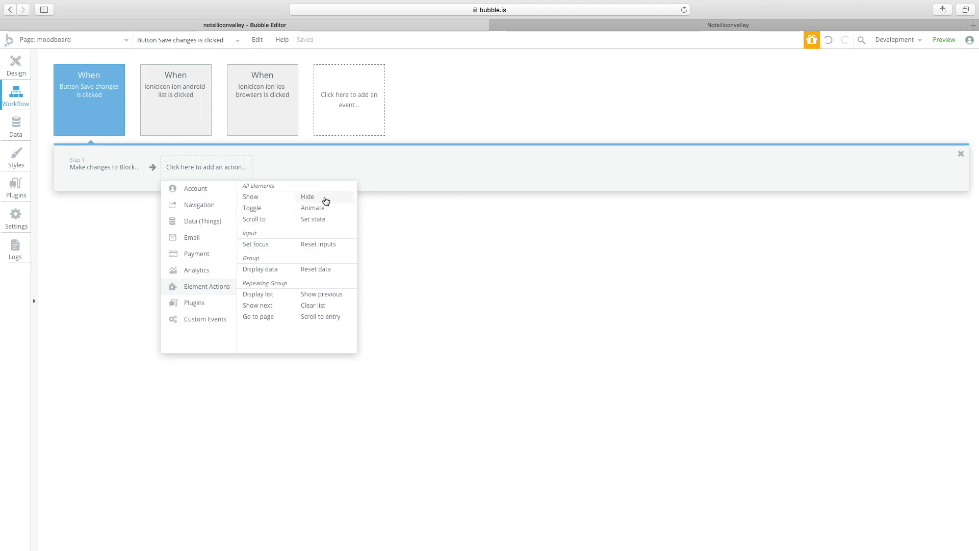
pyautogui.click(307, 196)
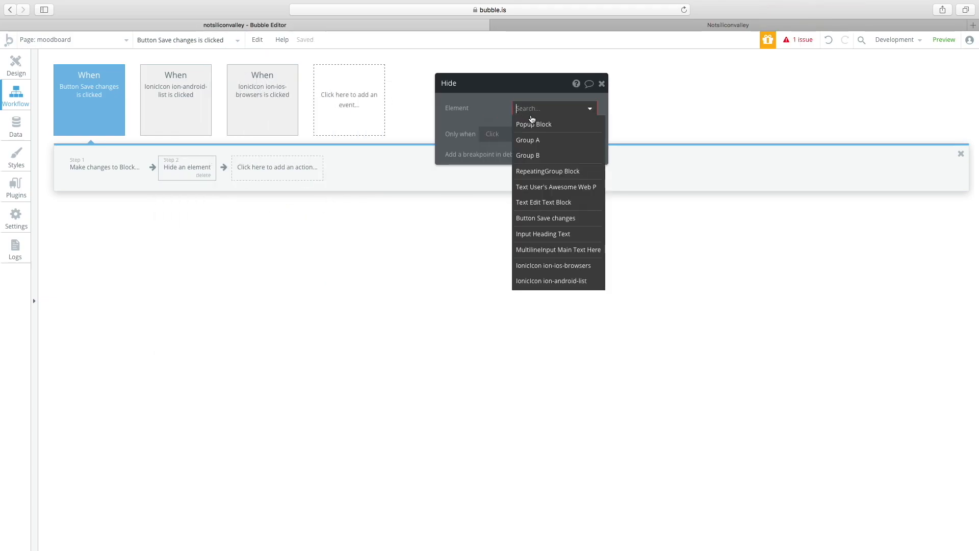
pyautogui.click(532, 125)
pyautogui.click(10, 70)
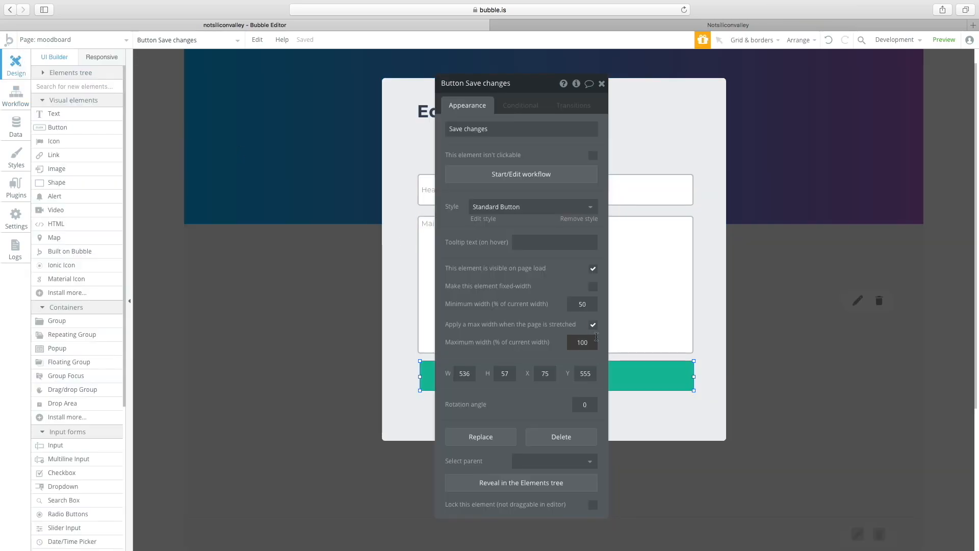
pyautogui.moveTo(502, 95); pyautogui.dragTo(219, 71)
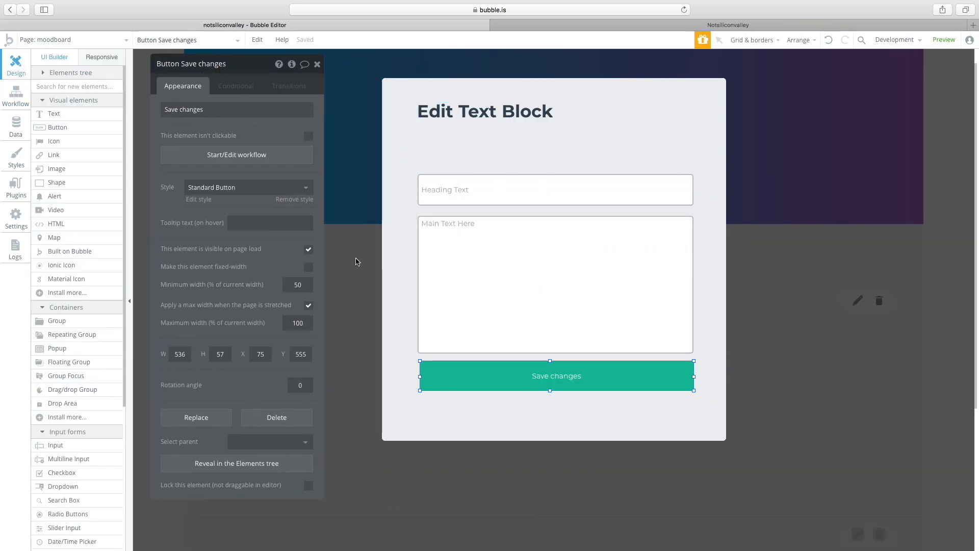
pyautogui.click(703, 411)
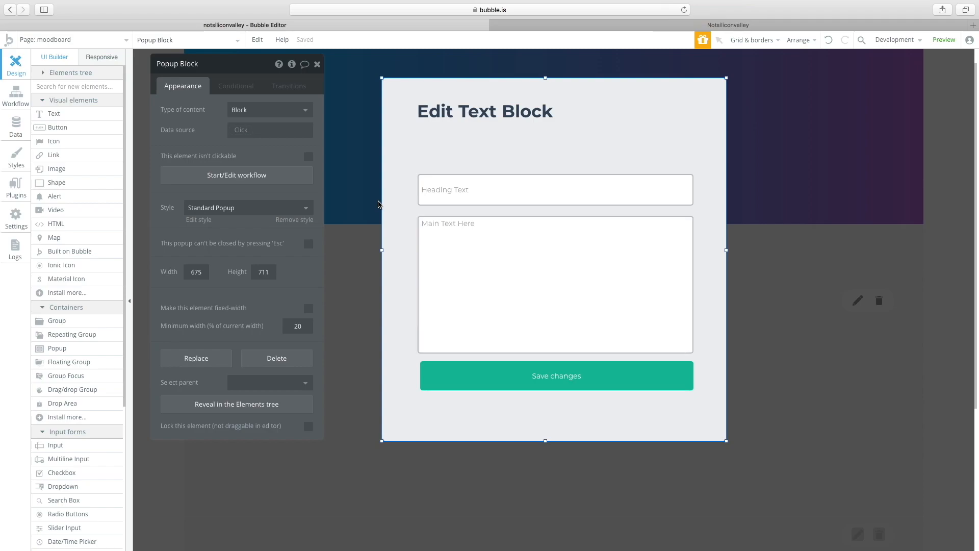
pyautogui.click(463, 124)
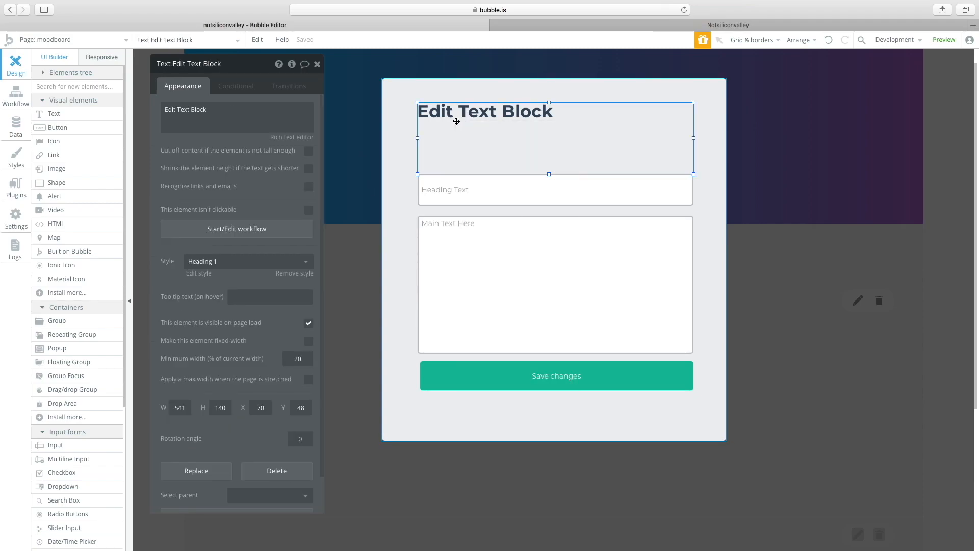
pyautogui.click(360, 139)
pyautogui.click(153, 39)
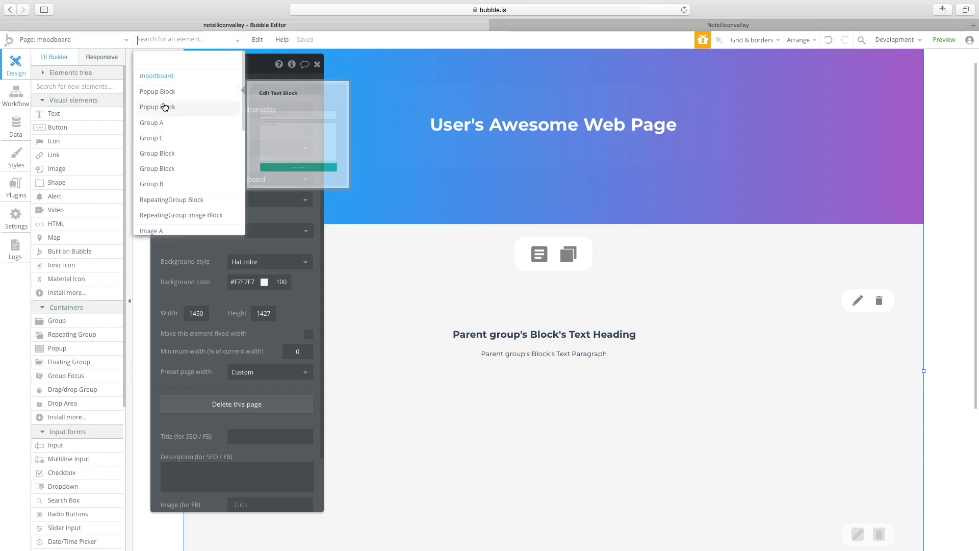
pyautogui.click(164, 107)
pyautogui.click(428, 116)
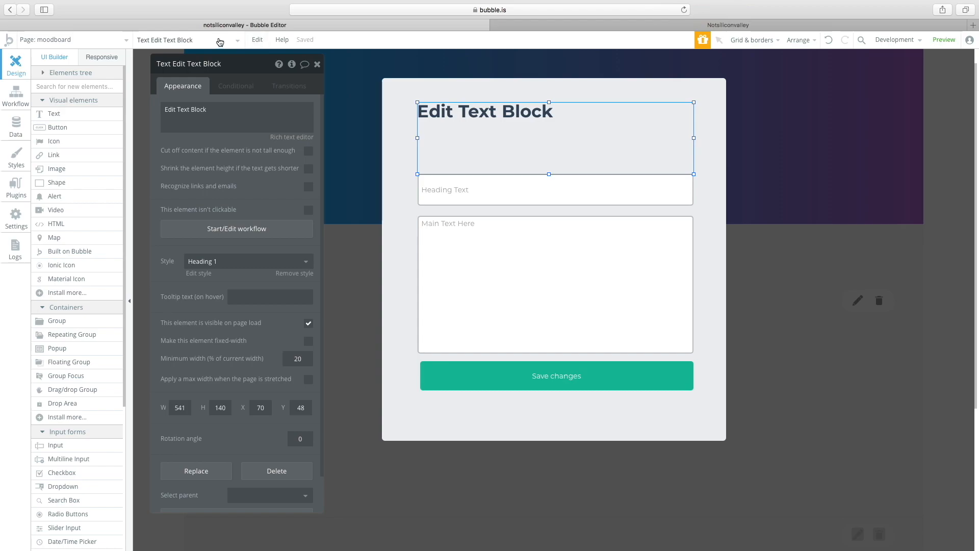
pyautogui.click(244, 39)
pyautogui.click(258, 39)
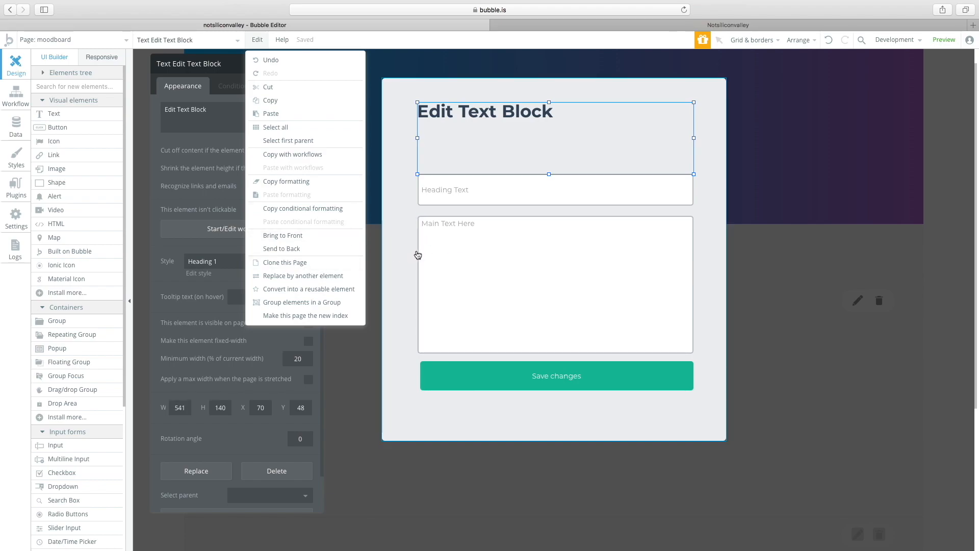
pyautogui.click(508, 245)
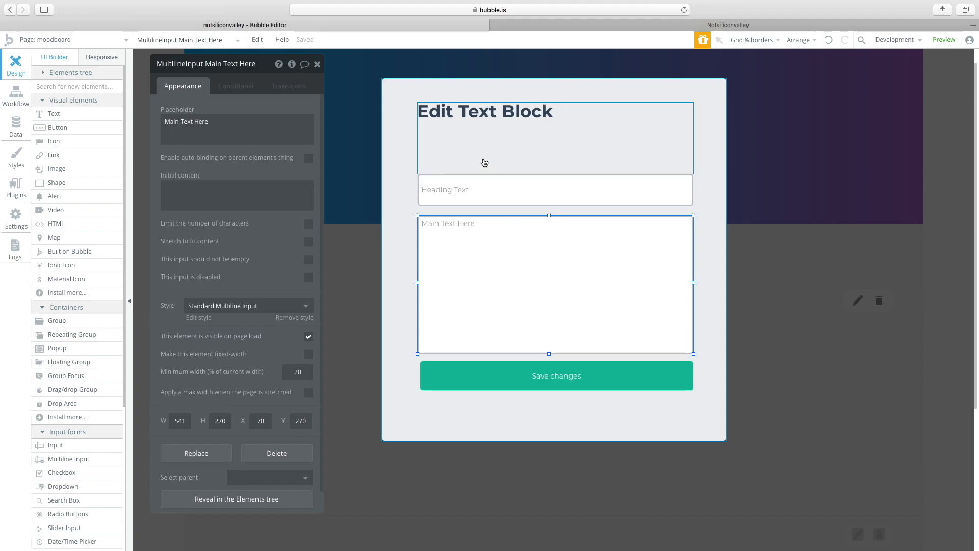
# - Delete the main text and heading inputs from the popup
pyautogui.scroll(-1, 477, 173)
pyautogui.rightClick(475, 175)
pyautogui.click(452, 220)
pyautogui.press('Delete')
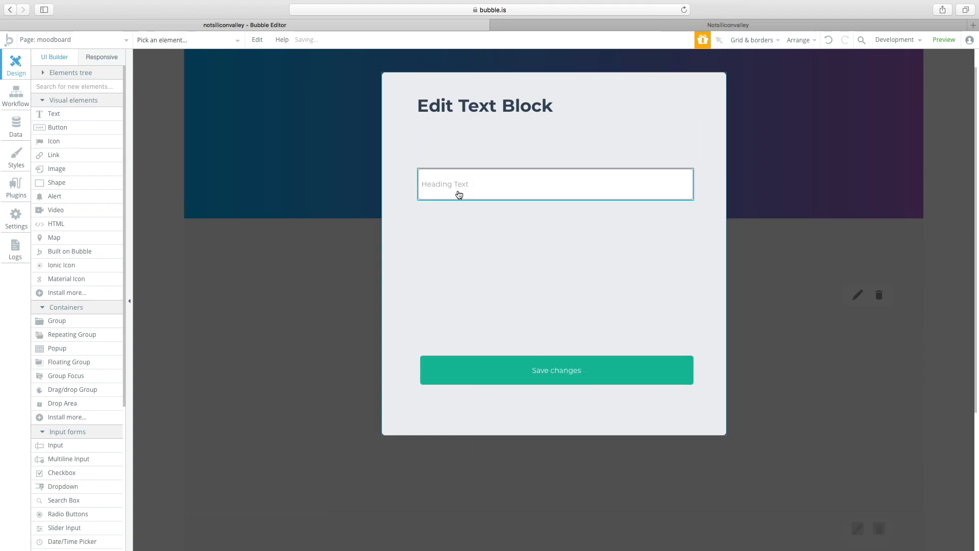
pyautogui.click(459, 182)
pyautogui.press('Delete')
# - Retitle the popup heading to 'Add Images Block'
pyautogui.click(452, 121)
pyautogui.click(212, 114)
pyautogui.moveTo(164, 109); pyautogui.dragTo(183, 110)
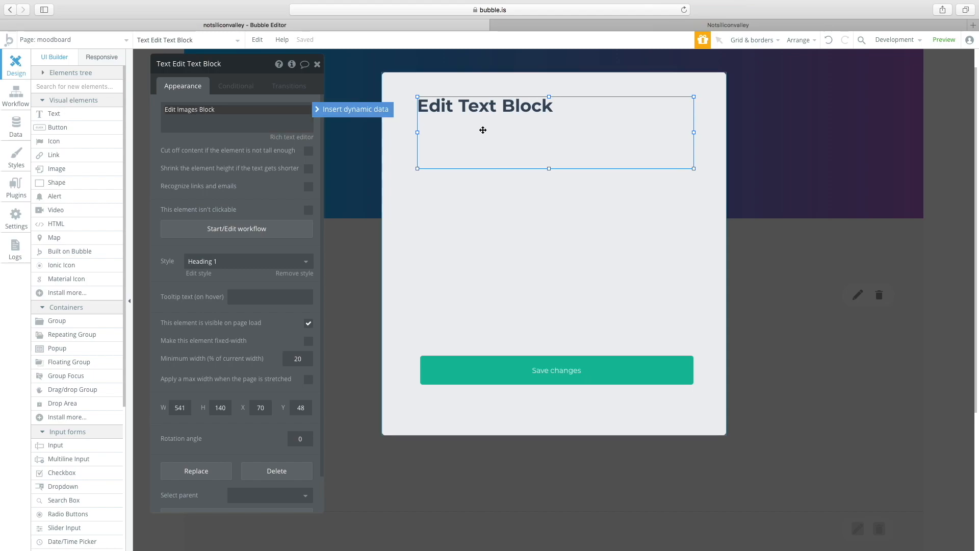
pyautogui.rightClick(511, 214)
pyautogui.click(482, 190)
pyautogui.scroll(1, 483, 191)
pyautogui.scroll(-2, 439, 206)
pyautogui.scroll(-1, 409, 221)
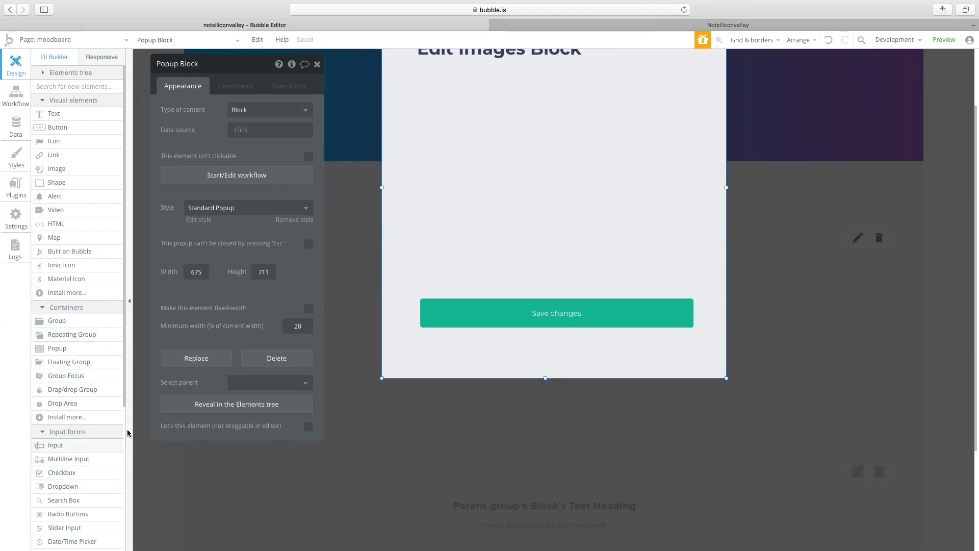
pyautogui.moveTo(126, 398); pyautogui.dragTo(118, 531)
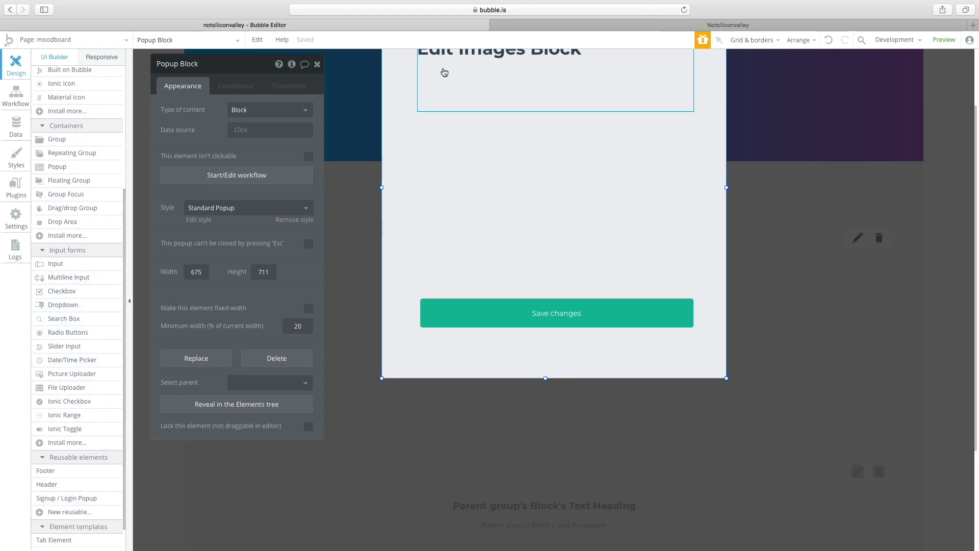
pyautogui.click(444, 79)
pyautogui.click(176, 110)
pyautogui.write('Add')
pyautogui.click(543, 82)
# - Add a picture uploader below the heading, widened to 541 and made taller
pyautogui.click(498, 149)
pyautogui.click(503, 90)
pyautogui.click(490, 160)
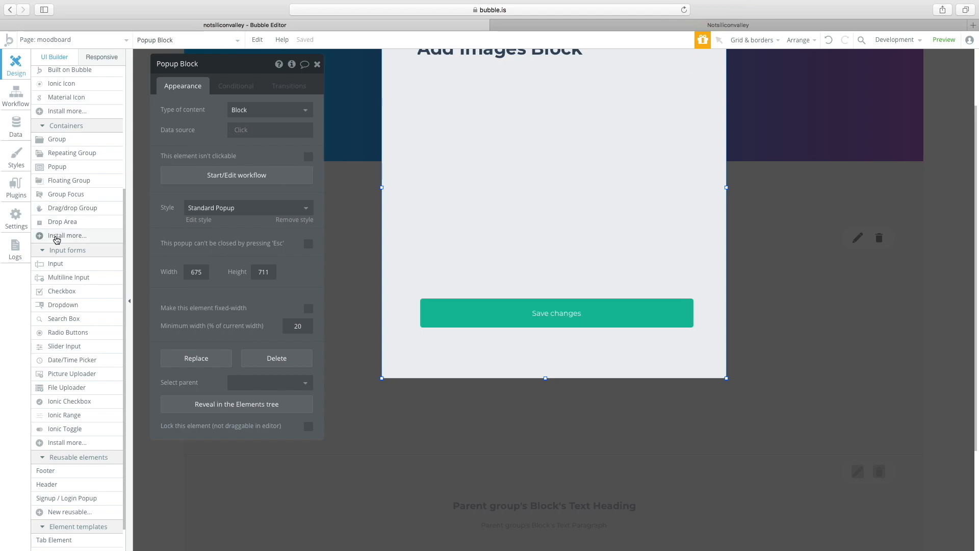
pyautogui.scroll(-2, 126, 255)
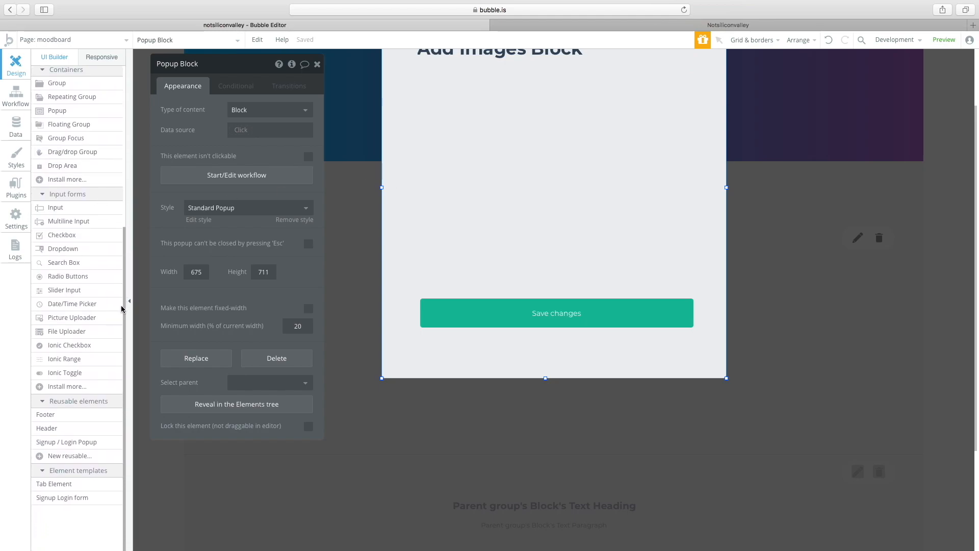
pyautogui.click(66, 317)
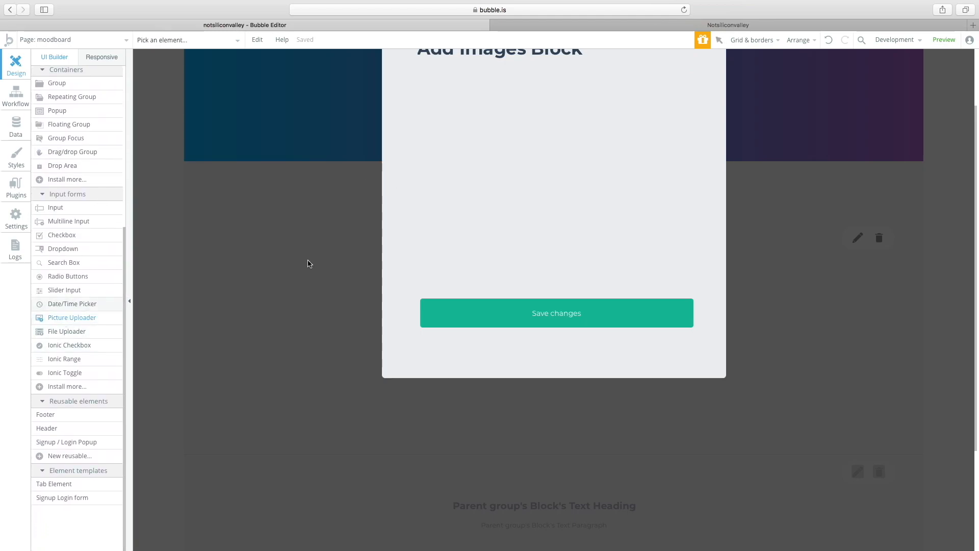
pyautogui.moveTo(437, 122); pyautogui.dragTo(663, 210)
pyautogui.moveTo(565, 170); pyautogui.dragTo(545, 149)
pyautogui.rightClick(644, 143)
pyautogui.click(627, 136)
pyautogui.moveTo(644, 144); pyautogui.dragTo(693, 143)
pyautogui.moveTo(551, 187); pyautogui.dragTo(552, 214)
# - Move Save changes up under the uploader and shorten the popup to height 532
pyautogui.moveTo(550, 309); pyautogui.dragTo(549, 245)
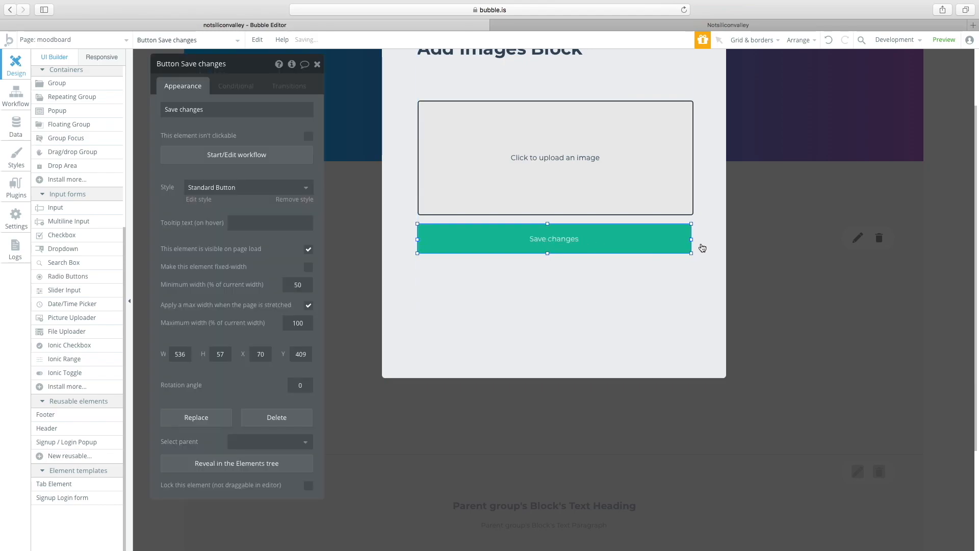
pyautogui.moveTo(692, 240); pyautogui.dragTo(694, 239)
pyautogui.click(598, 287)
pyautogui.moveTo(547, 377); pyautogui.dragTo(567, 296)
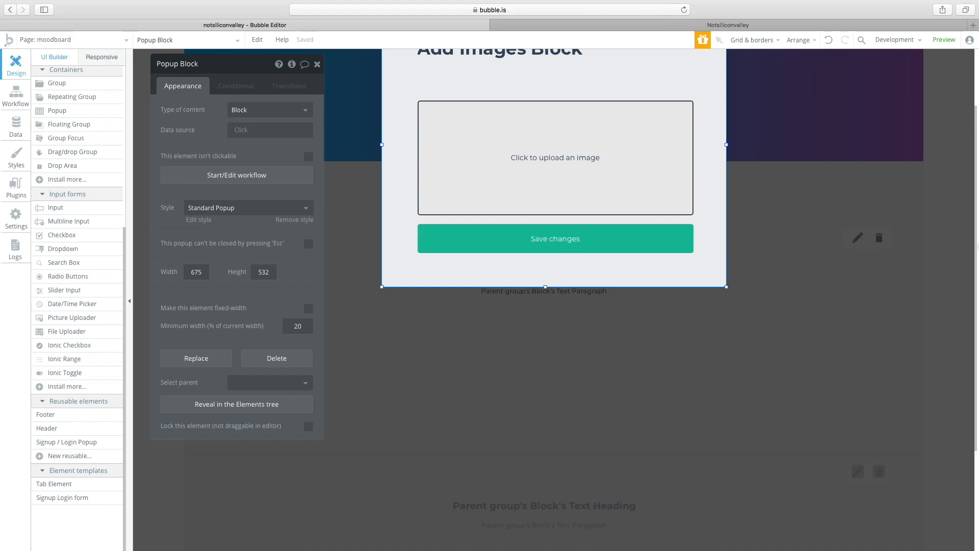
pyautogui.scroll(3, 977, 248)
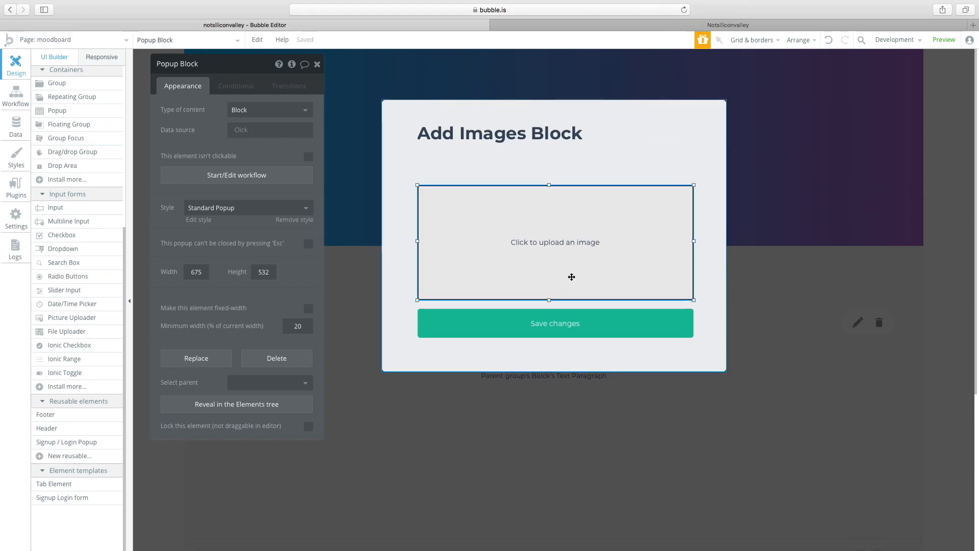
# - Look over the Save changes button's existing click workflow
pyautogui.click(568, 332)
pyautogui.rightClick(214, 149)
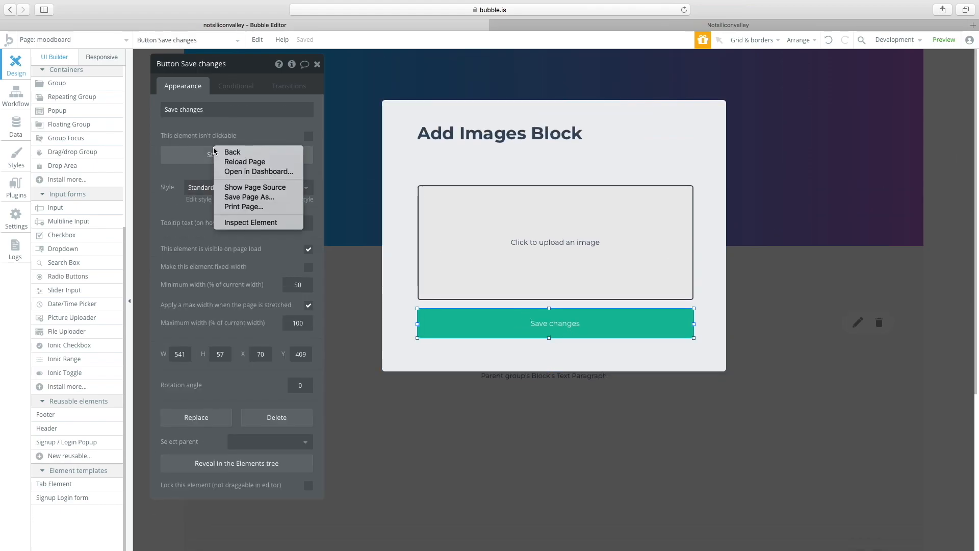
pyautogui.click(192, 156)
pyautogui.click(195, 156)
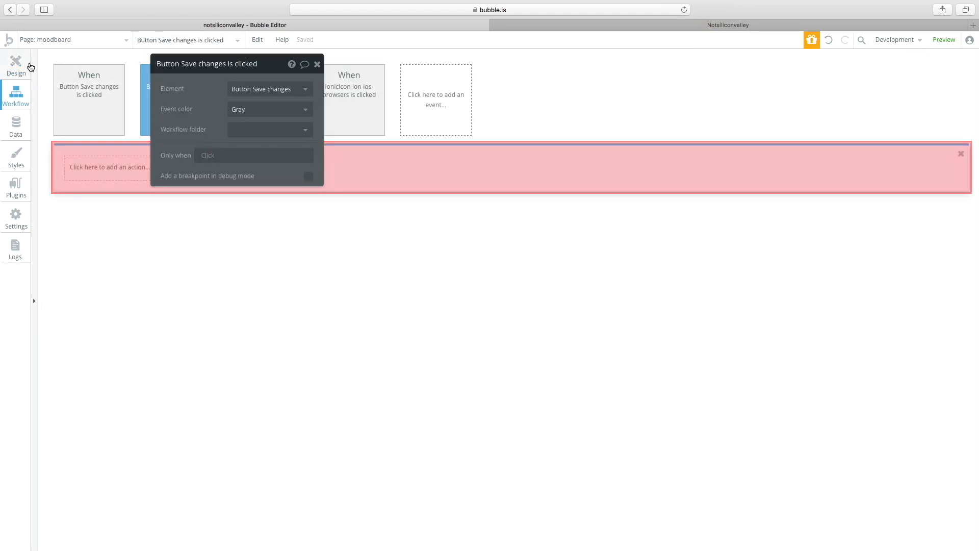
pyautogui.click(27, 65)
# - Set the popup's type of content to Image Block
pyautogui.click(414, 156)
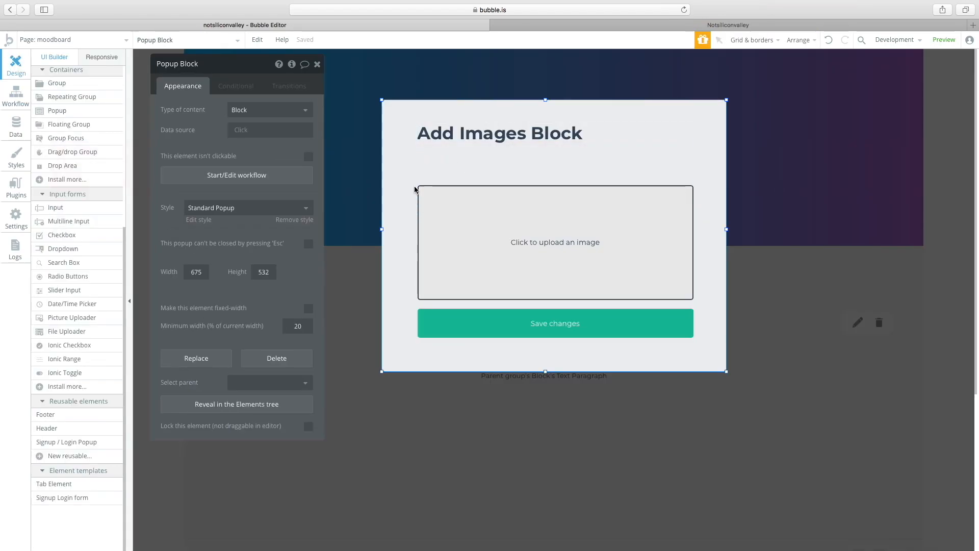
pyautogui.click(268, 110)
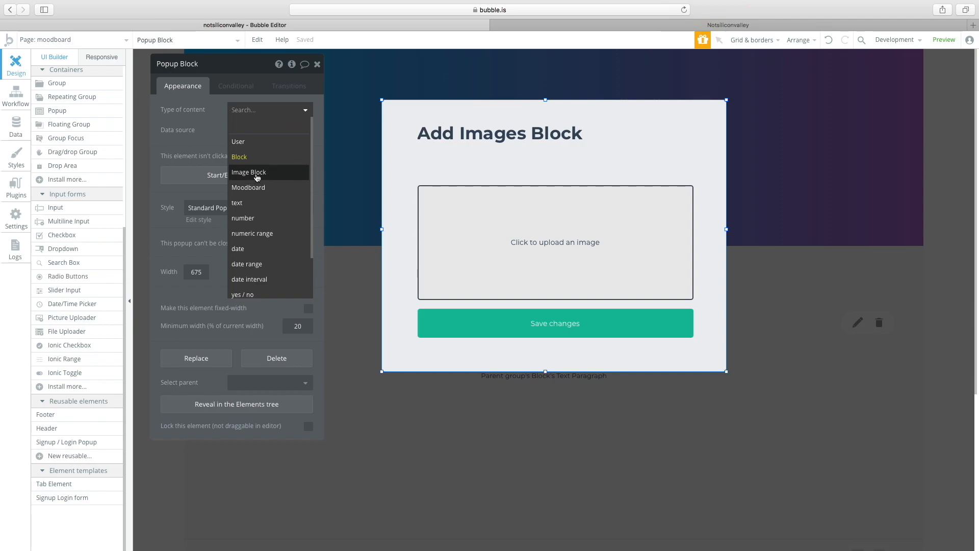
pyautogui.click(258, 173)
# - Add a Make changes to parent group's Image Block step to Save changes, then delete it
pyautogui.click(574, 317)
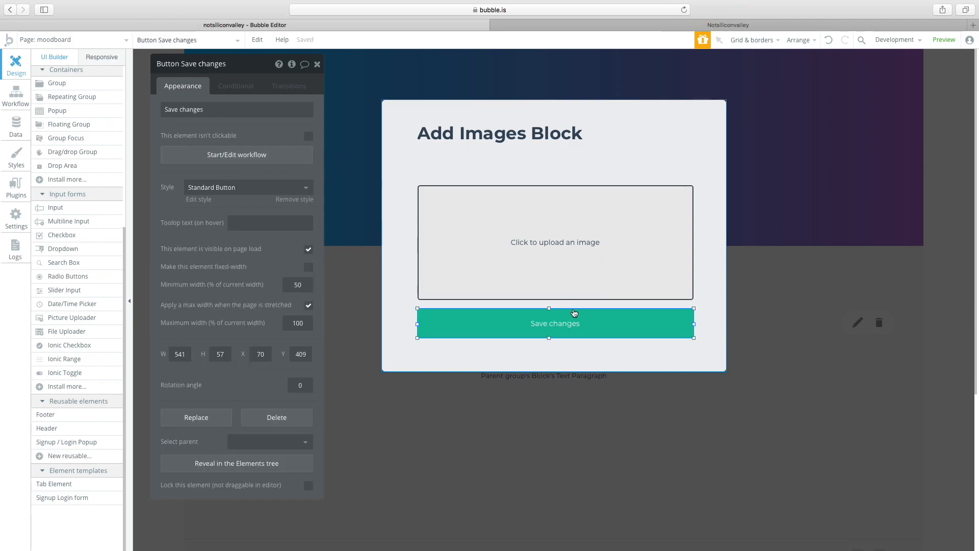
pyautogui.click(237, 155)
pyautogui.click(110, 166)
pyautogui.moveTo(119, 226)
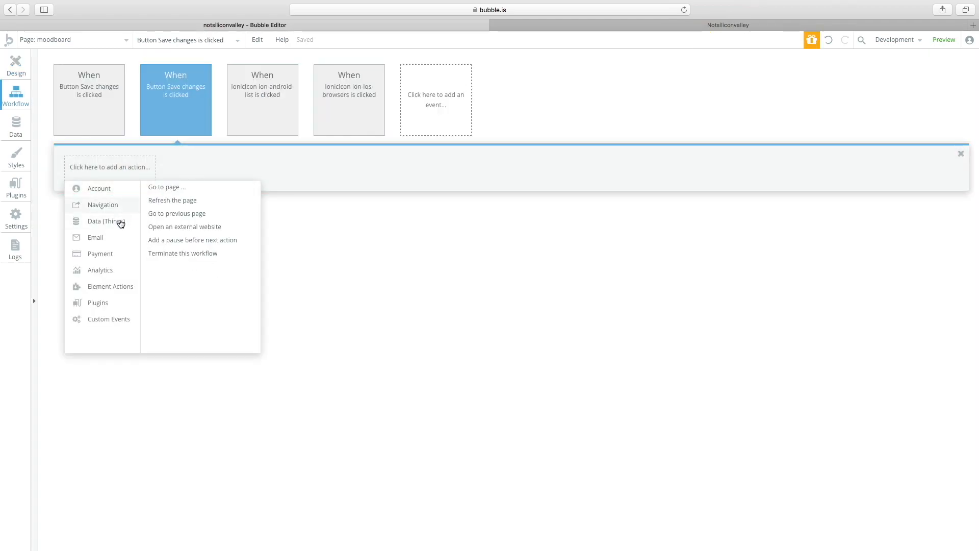
pyautogui.click(188, 199)
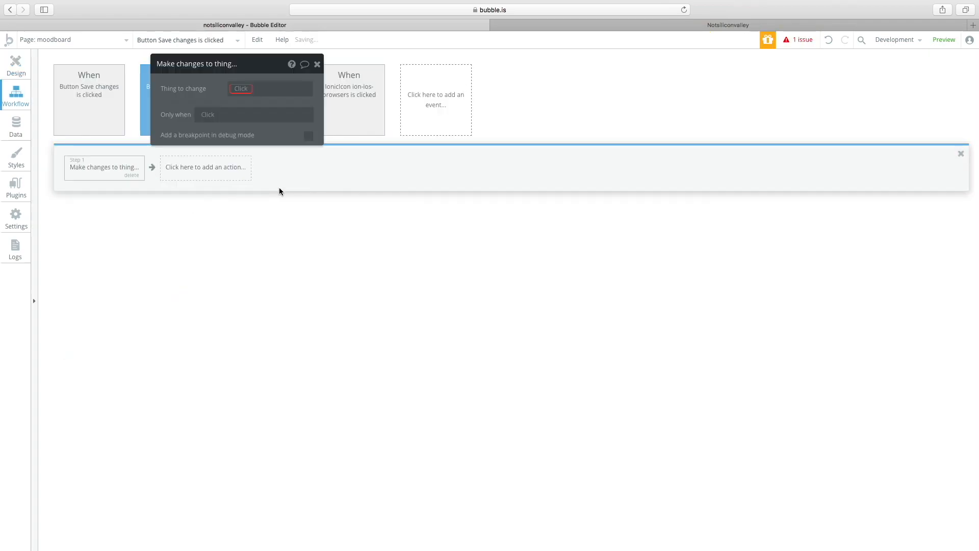
pyautogui.click(287, 93)
pyautogui.click(261, 100)
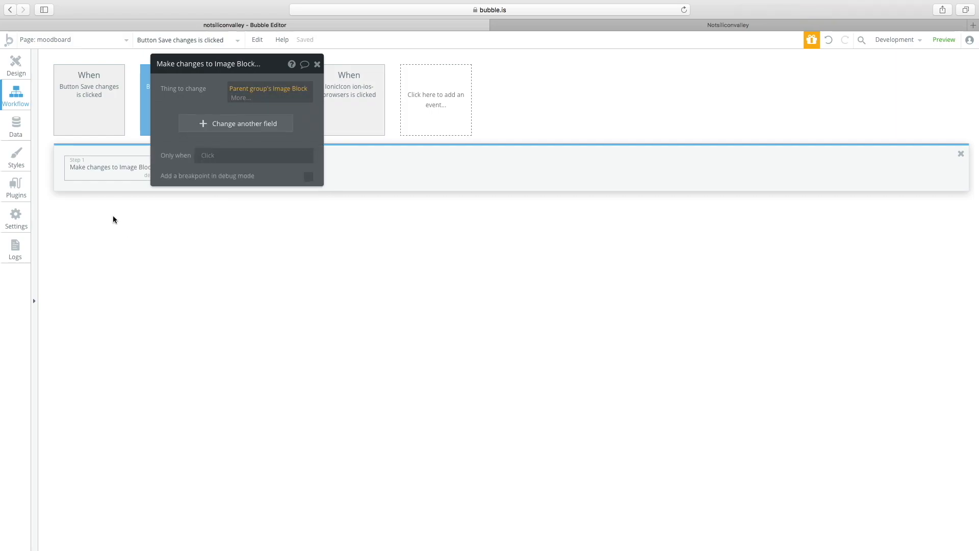
pyautogui.moveTo(180, 73); pyautogui.dragTo(270, 85)
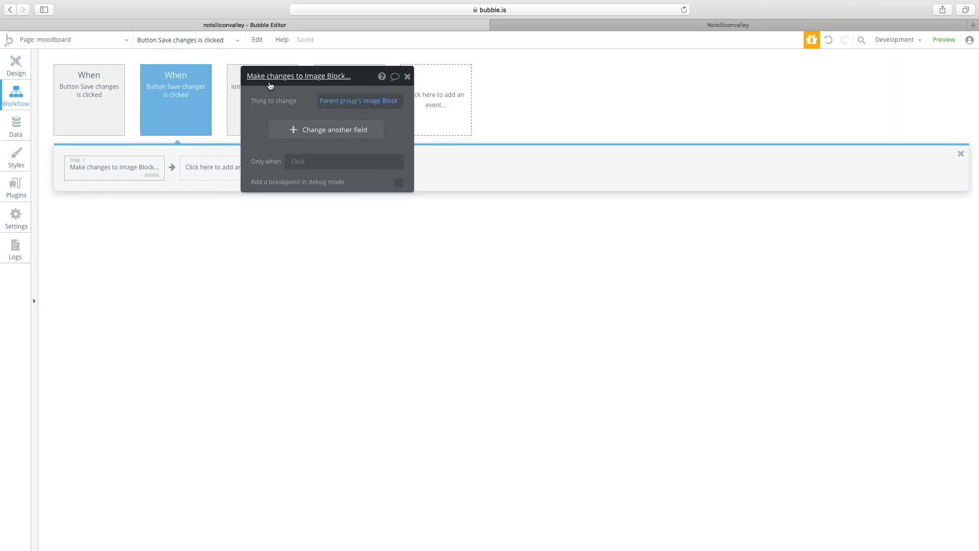
pyautogui.click(147, 177)
pyautogui.click(129, 178)
# - Add a 'Create a new thing' action for Image Block and add its image field
pyautogui.moveTo(120, 290)
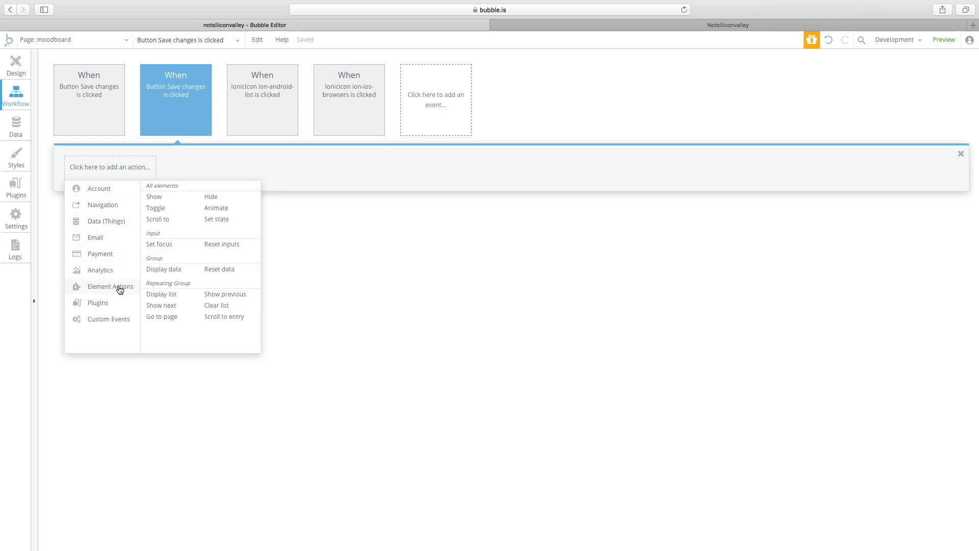
pyautogui.moveTo(119, 219)
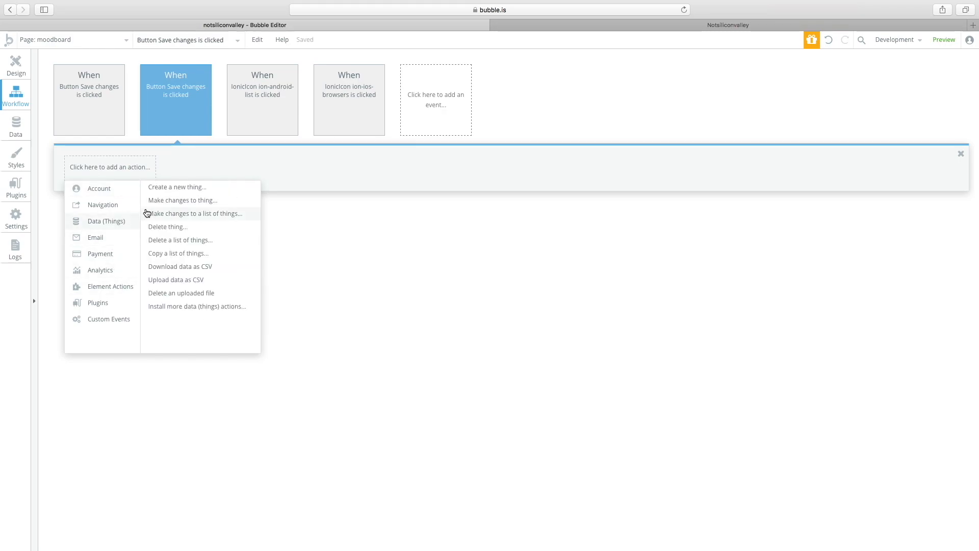
pyautogui.click(164, 187)
pyautogui.click(361, 104)
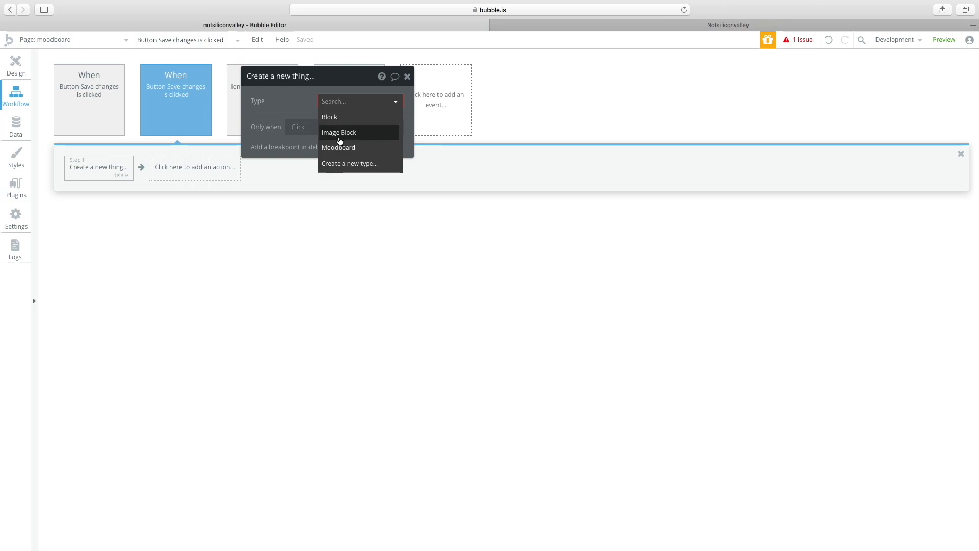
pyautogui.click(340, 133)
pyautogui.click(307, 129)
pyautogui.click(268, 127)
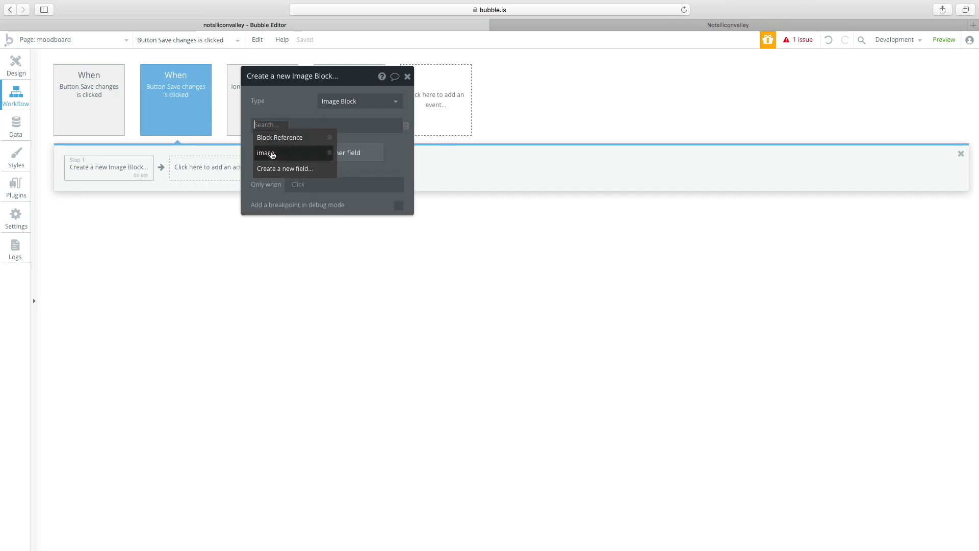
pyautogui.click(273, 153)
# - Set the new Image Block's image to PictureUploader A's value instead of the parent group's block image
pyautogui.click(436, 127)
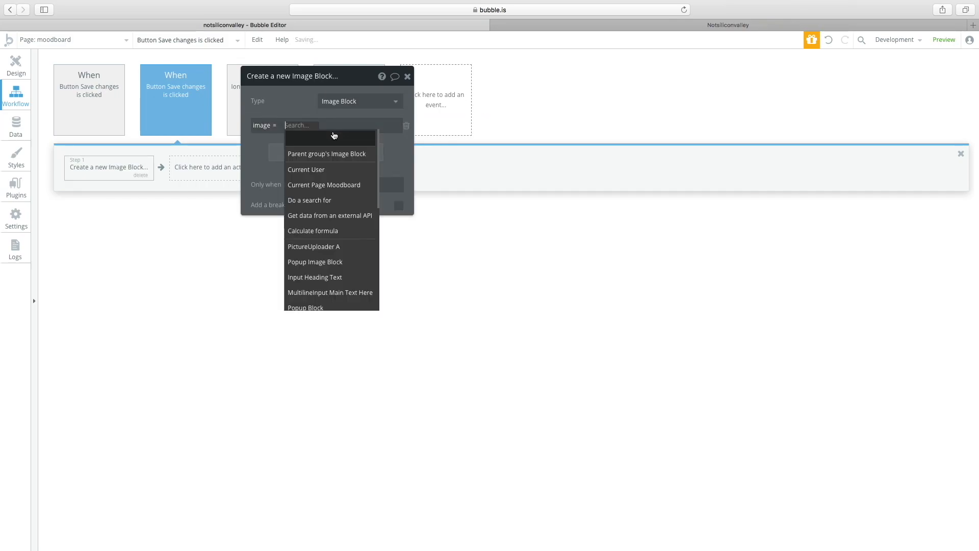
pyautogui.click(339, 158)
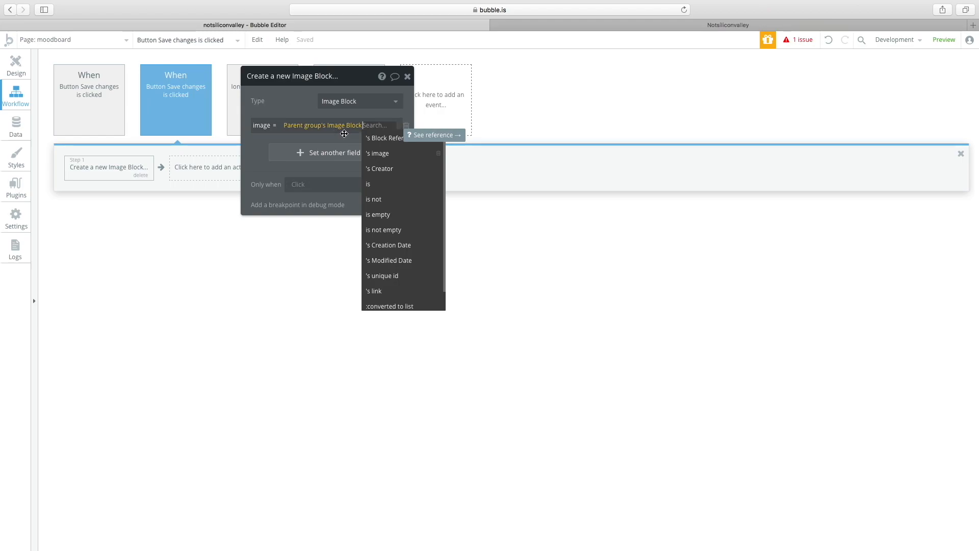
pyautogui.click(377, 153)
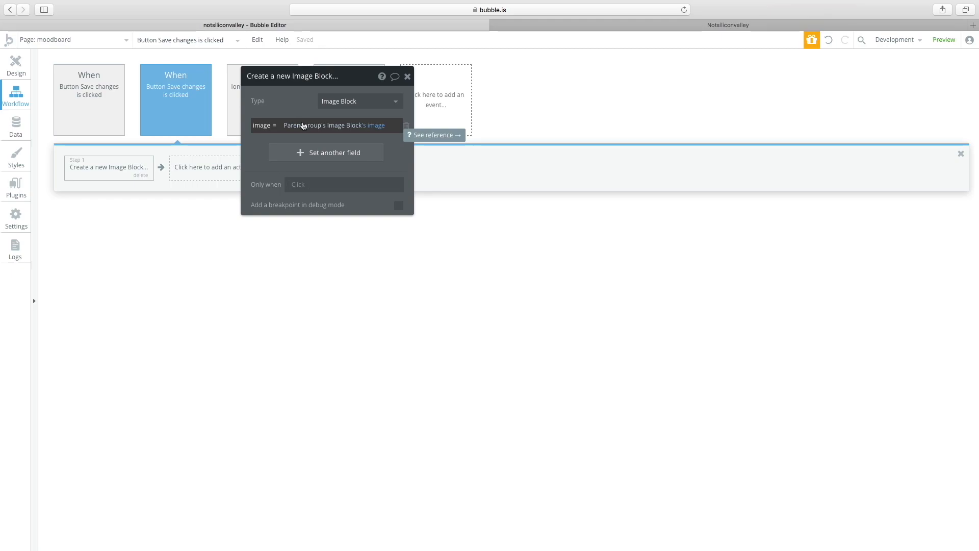
pyautogui.moveTo(307, 77); pyautogui.dragTo(344, 76)
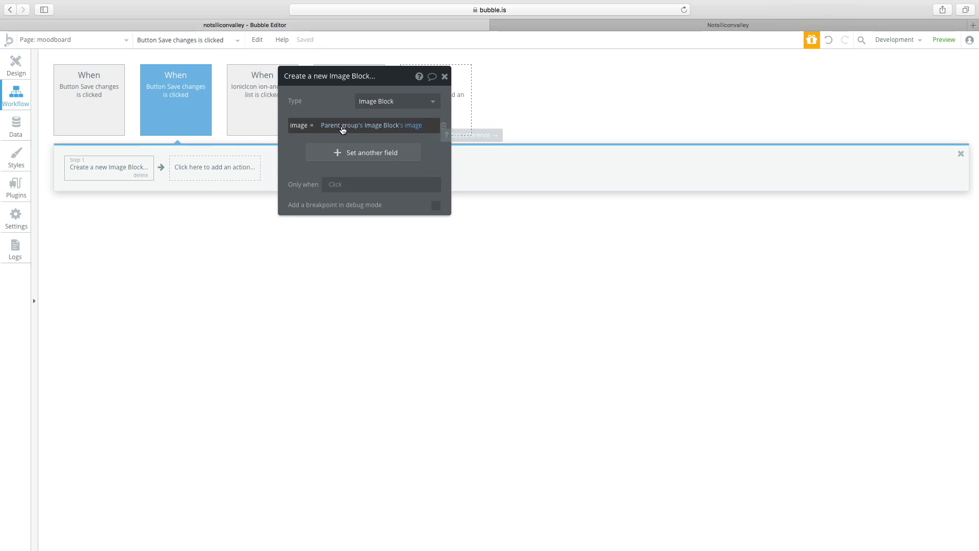
pyautogui.click(342, 128)
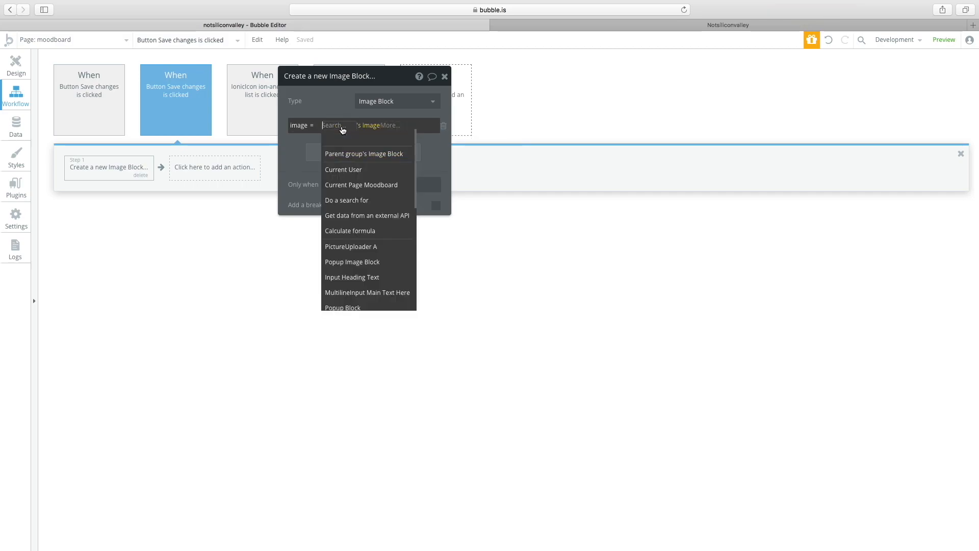
pyautogui.click(389, 246)
pyautogui.click(387, 138)
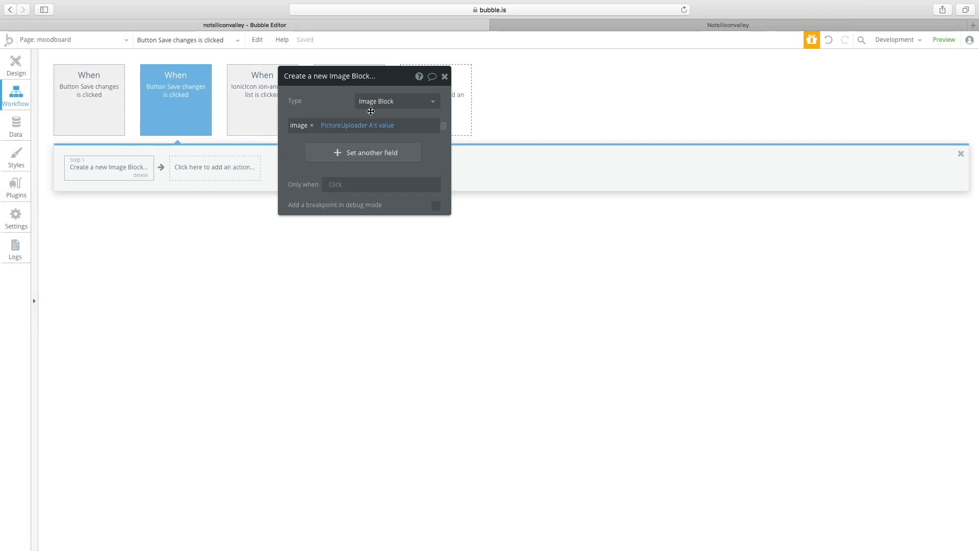
# - Return to the page design and reopen the new Image Block step's settings
pyautogui.moveTo(298, 127)
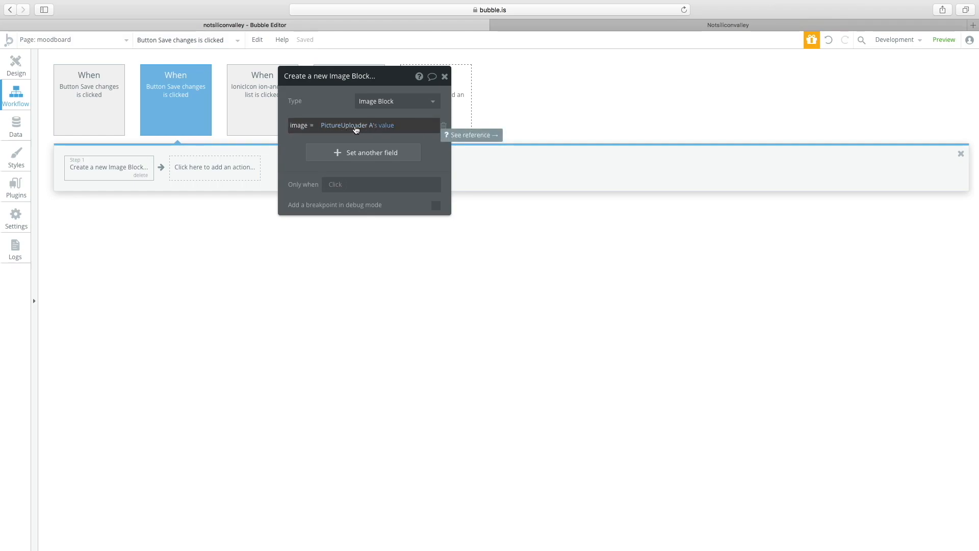
pyautogui.click(16, 65)
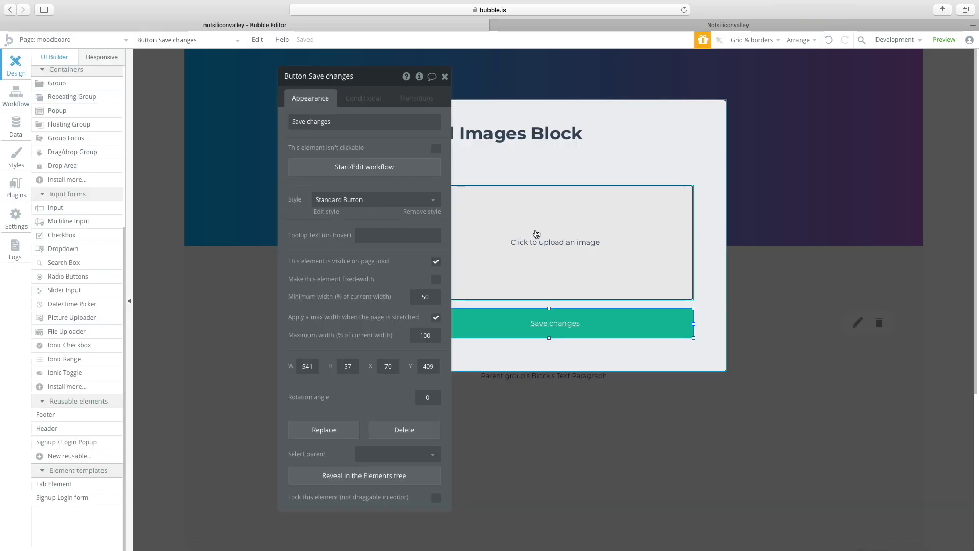
pyautogui.click(336, 168)
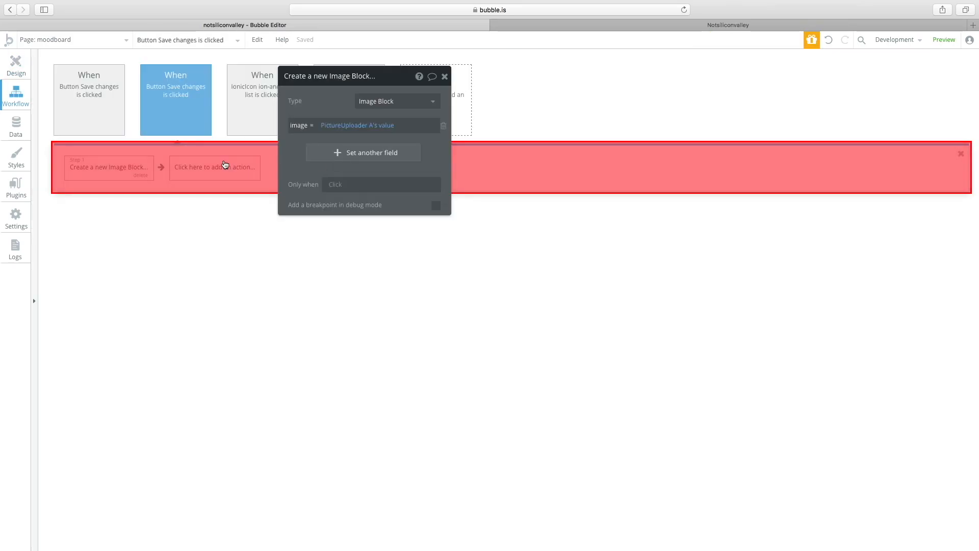
# - Set Block Reference to Parent group's Image Block's Block Reference, then switch to the Design tab
pyautogui.click(364, 155)
pyautogui.click(299, 149)
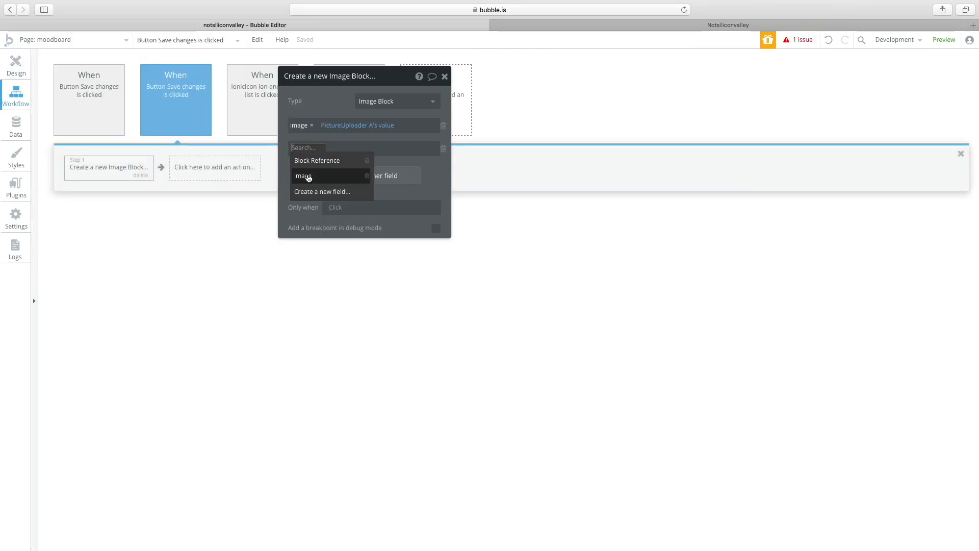
pyautogui.click(312, 159)
pyautogui.click(364, 151)
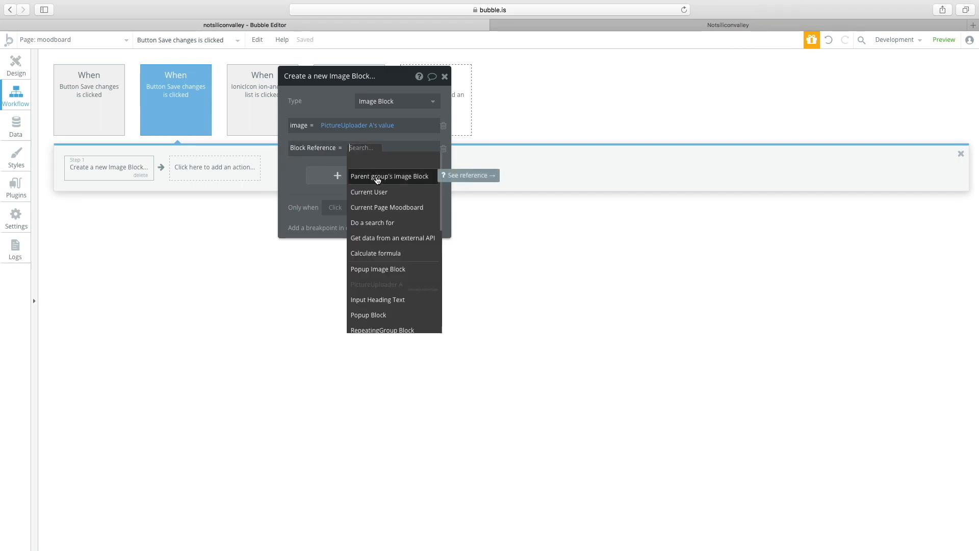
pyautogui.click(378, 176)
pyautogui.click(331, 157)
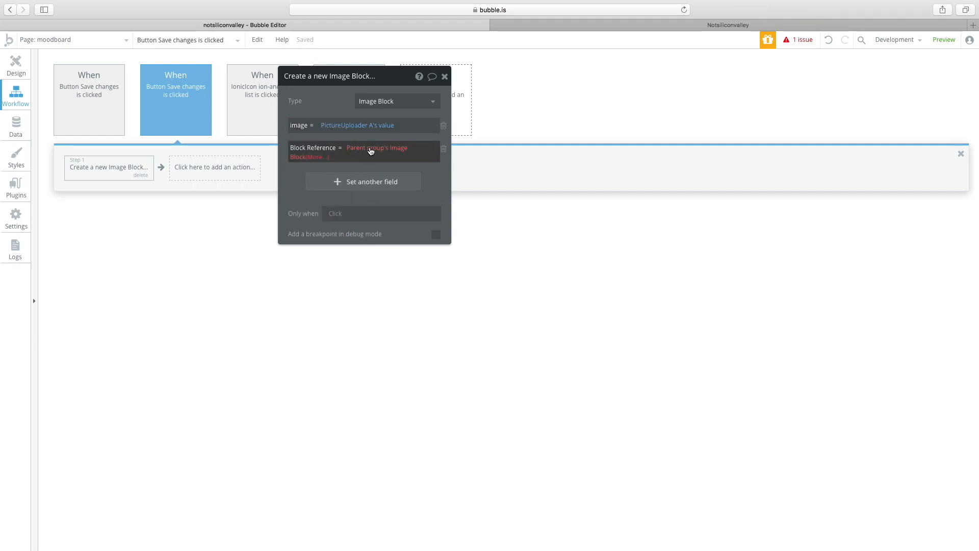
pyautogui.click(323, 158)
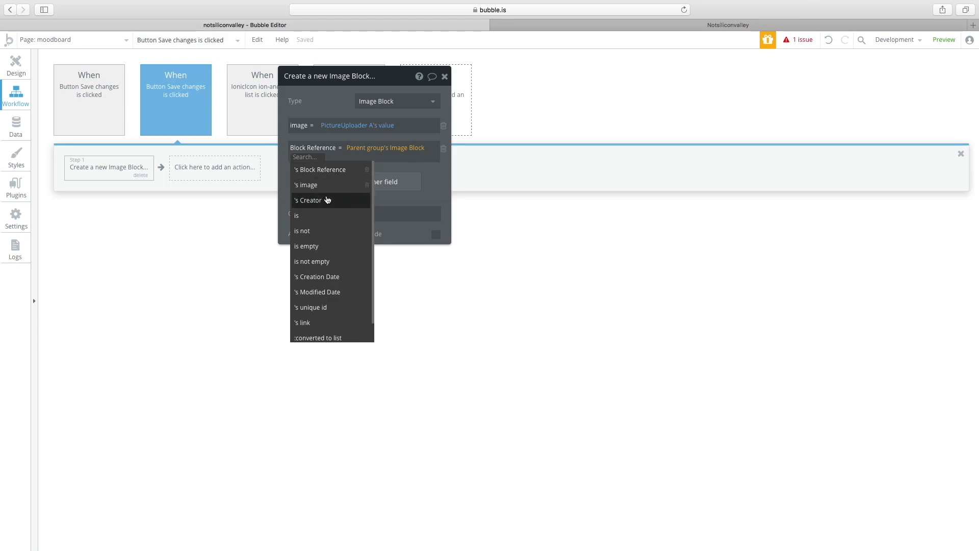
pyautogui.click(323, 169)
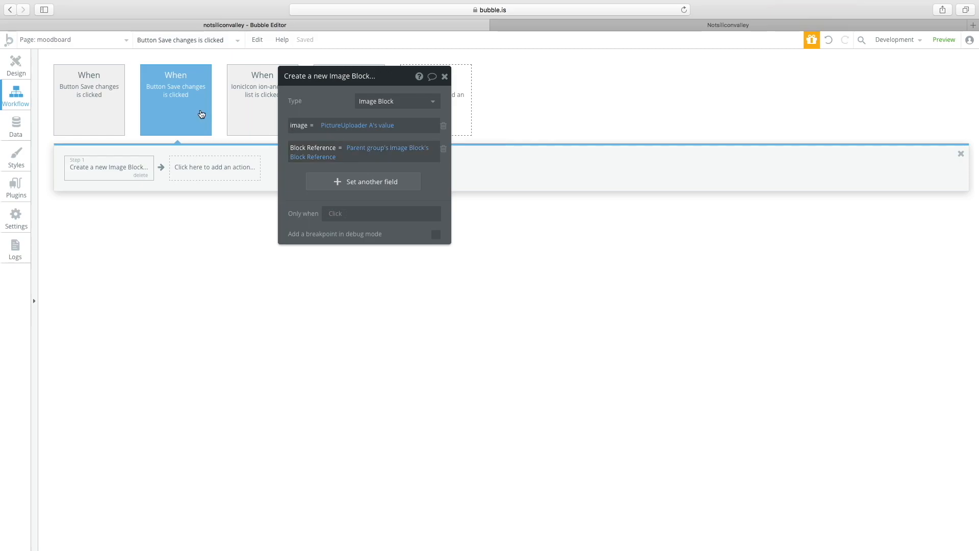
pyautogui.click(15, 63)
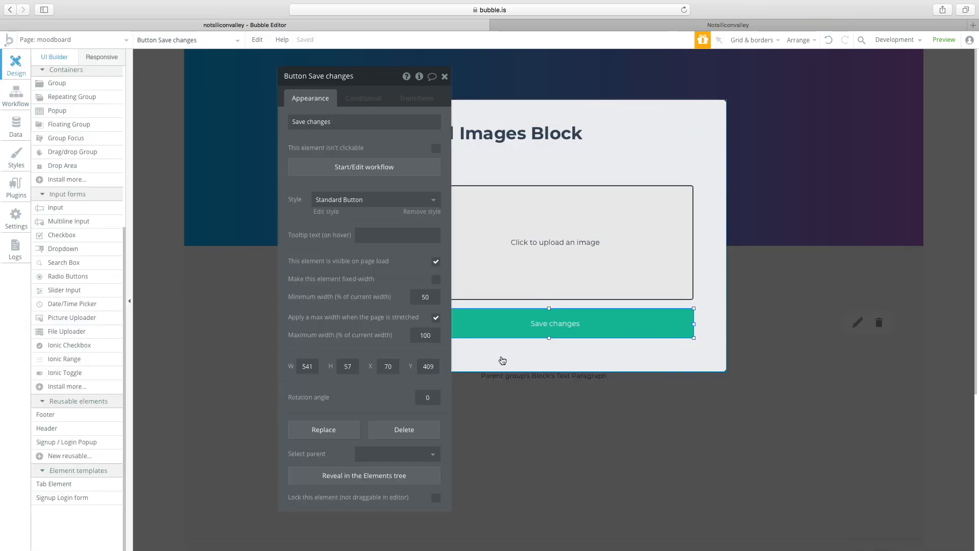
# - Close the Popup Image Block view and select the pencil IonicIcon ion-edit
pyautogui.click(718, 228)
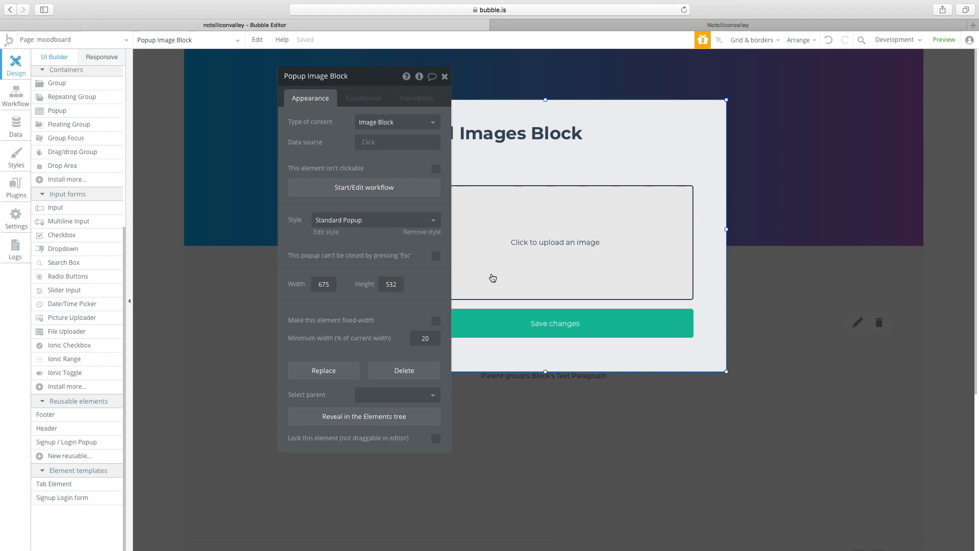
pyautogui.click(850, 323)
pyautogui.click(857, 325)
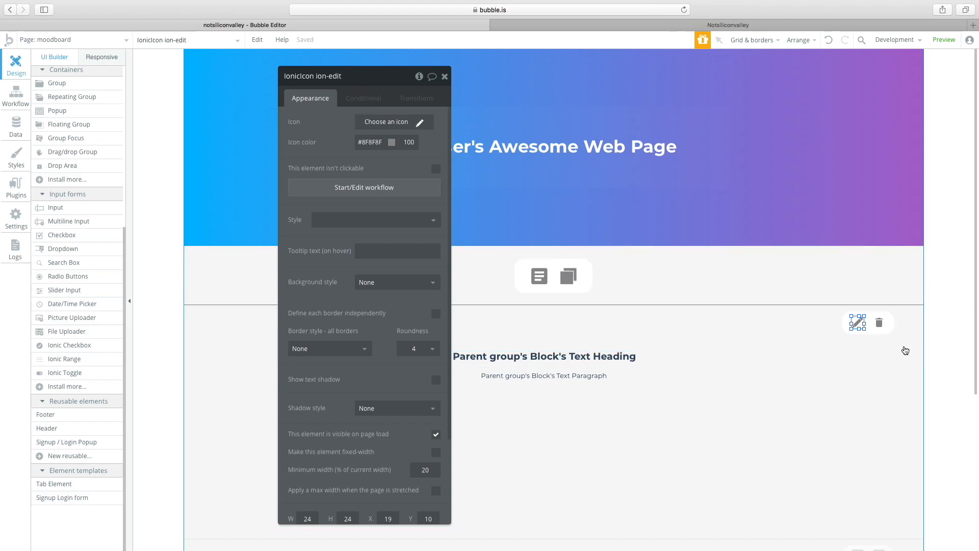
# - Add a second condition to the ion-edit icon
pyautogui.click(366, 98)
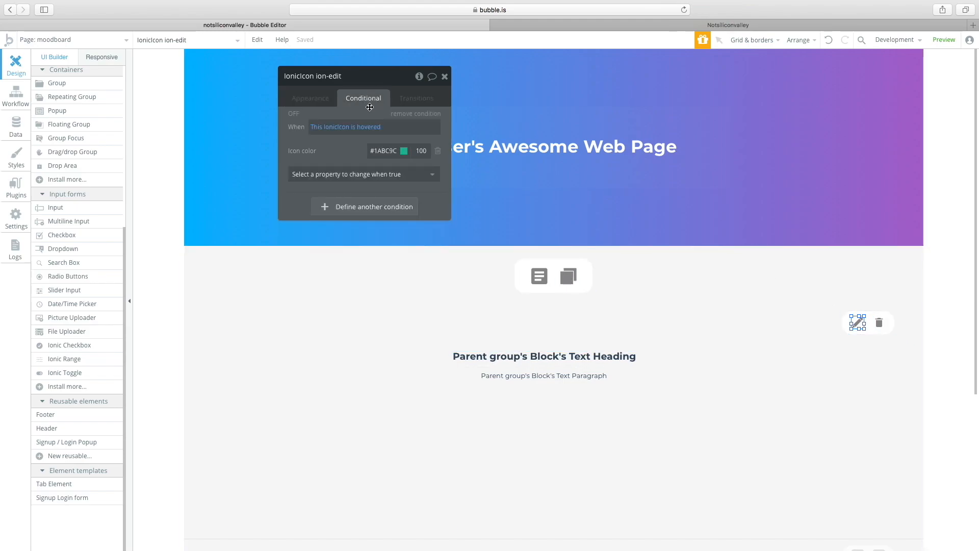
pyautogui.click(362, 206)
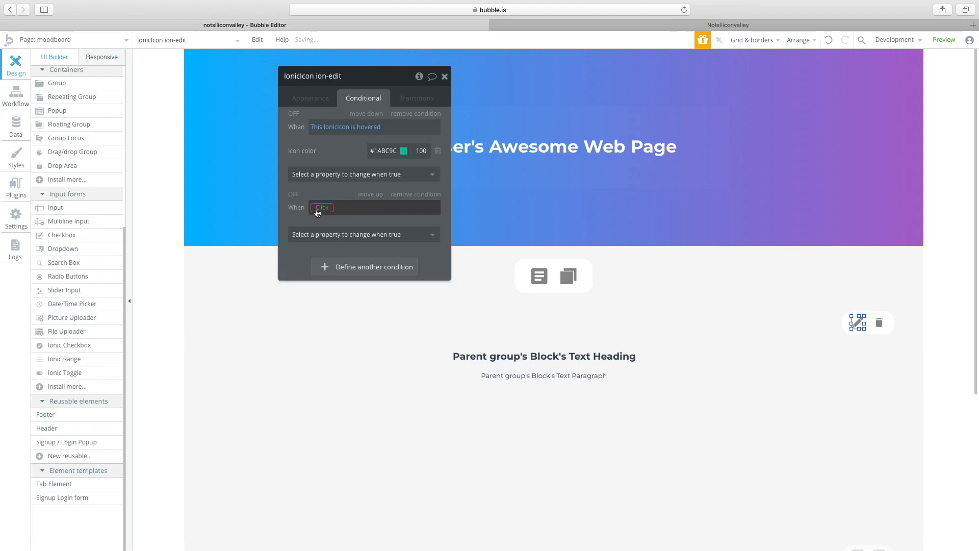
pyautogui.click(321, 208)
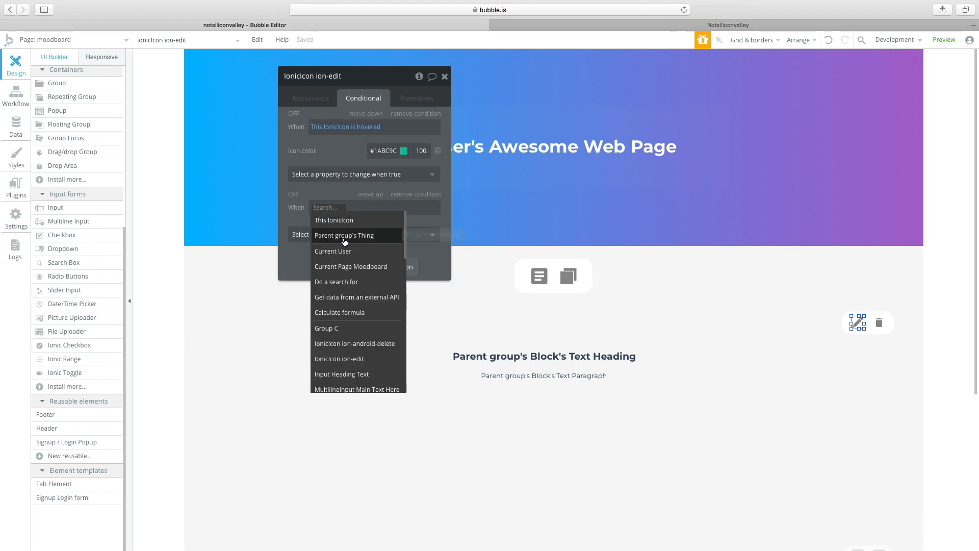
# - Set the icon group's Type of content to Block and discard an unneeded group condition
pyautogui.click(867, 334)
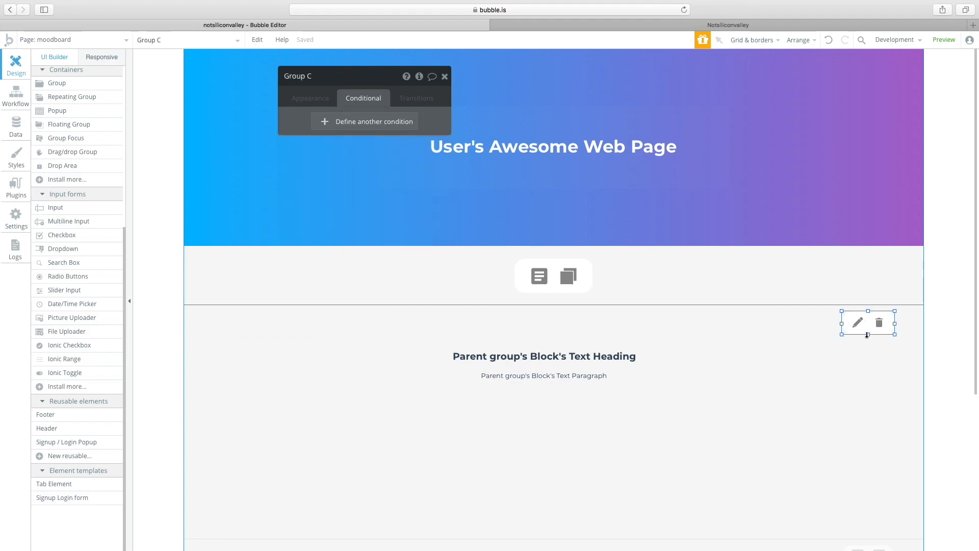
pyautogui.click(310, 98)
pyautogui.click(377, 122)
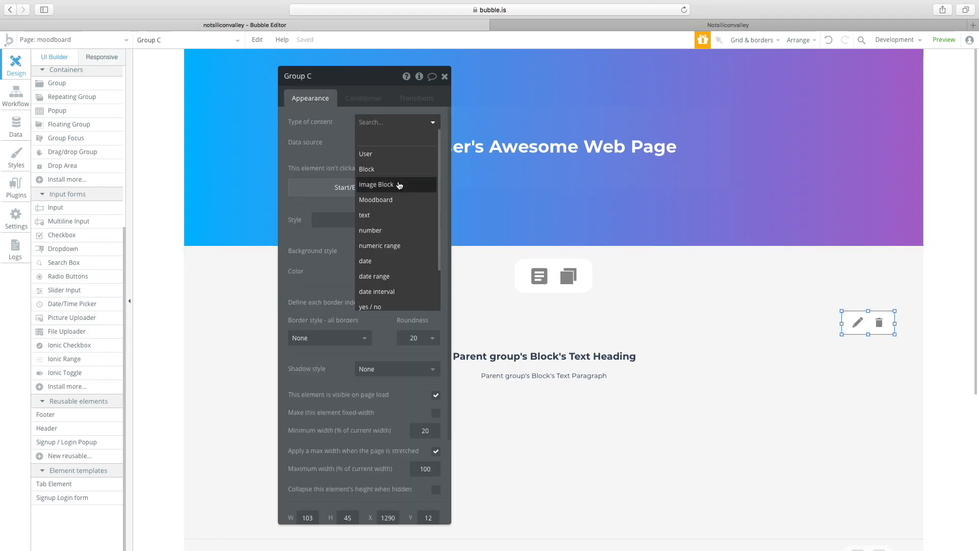
pyautogui.click(379, 175)
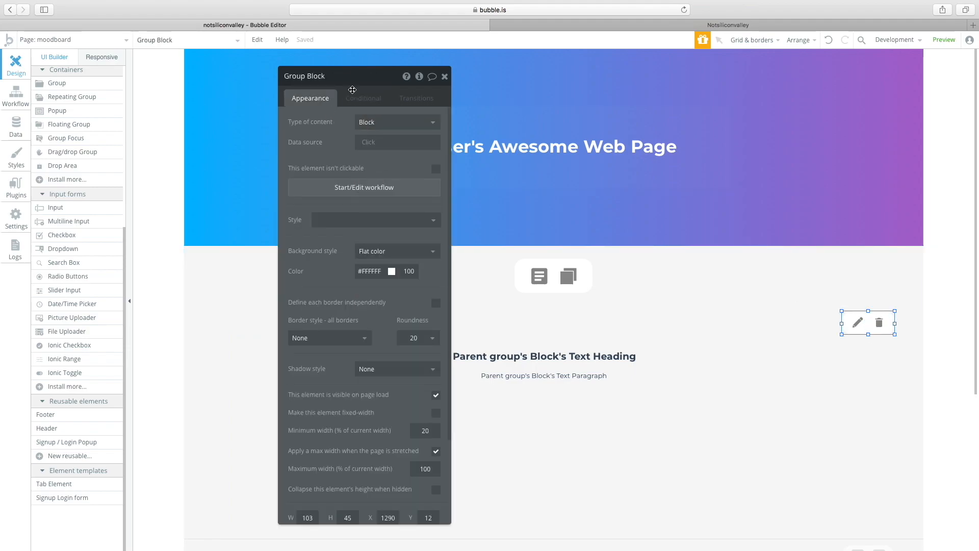
pyautogui.click(342, 102)
pyautogui.click(339, 121)
pyautogui.click(318, 127)
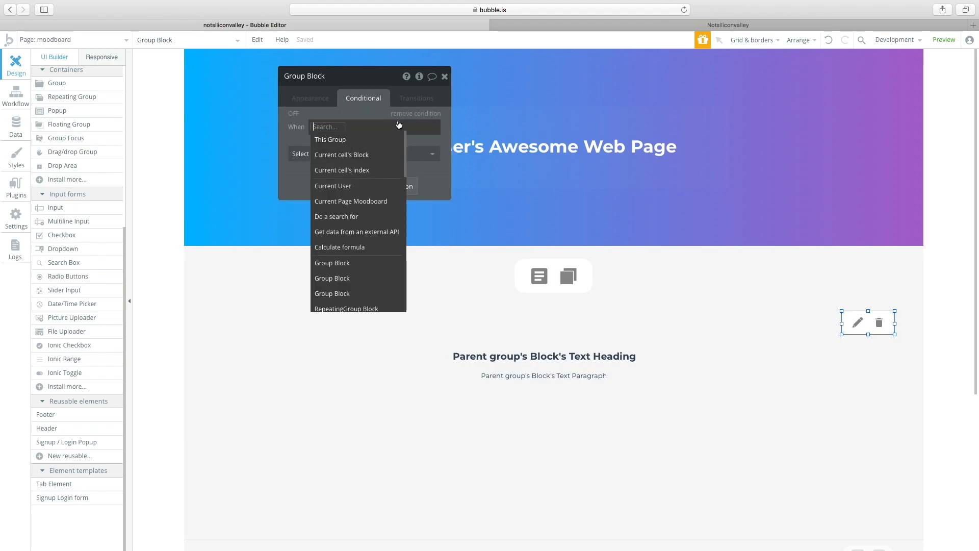
pyautogui.click(412, 115)
# - Make the icon's second condition 'When Parent group's Block's Block Type is 2'
pyautogui.click(864, 313)
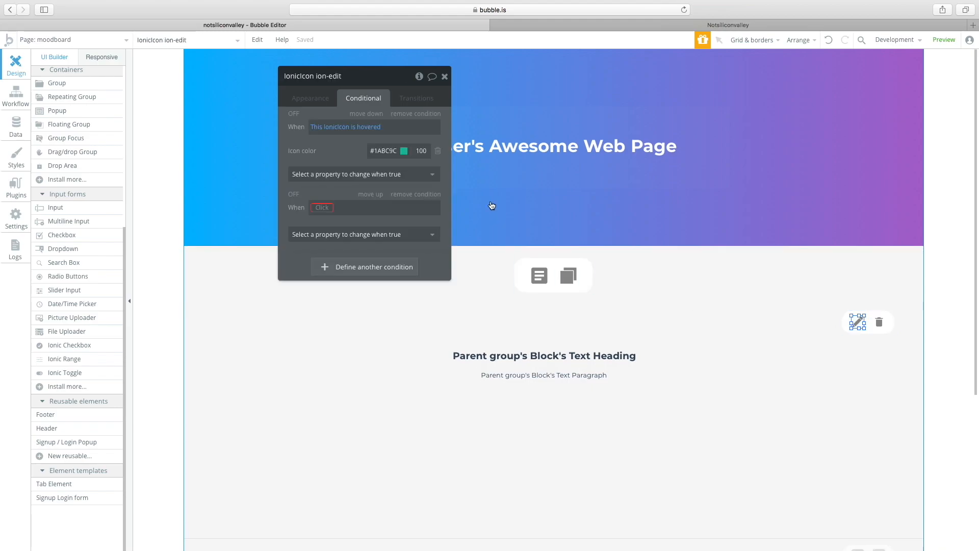
pyautogui.click(322, 207)
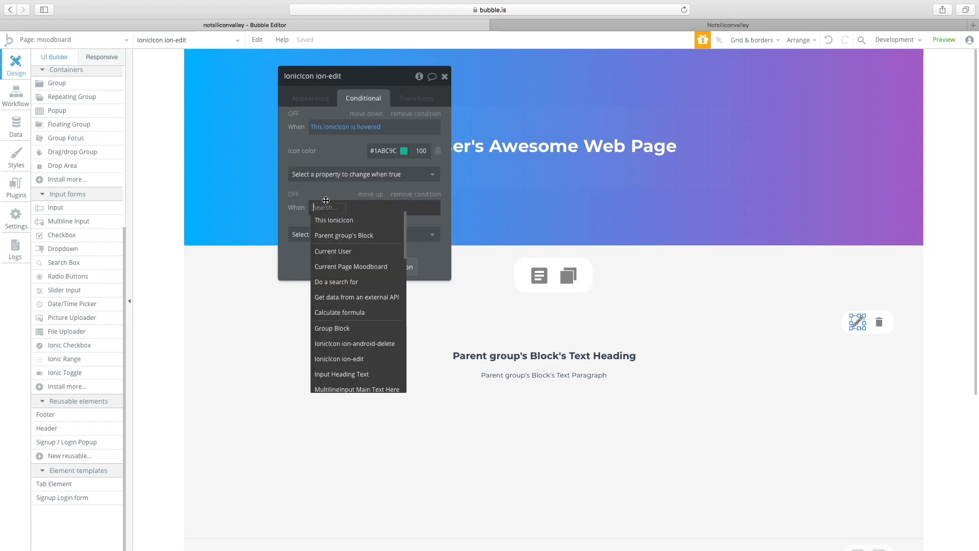
pyautogui.click(343, 235)
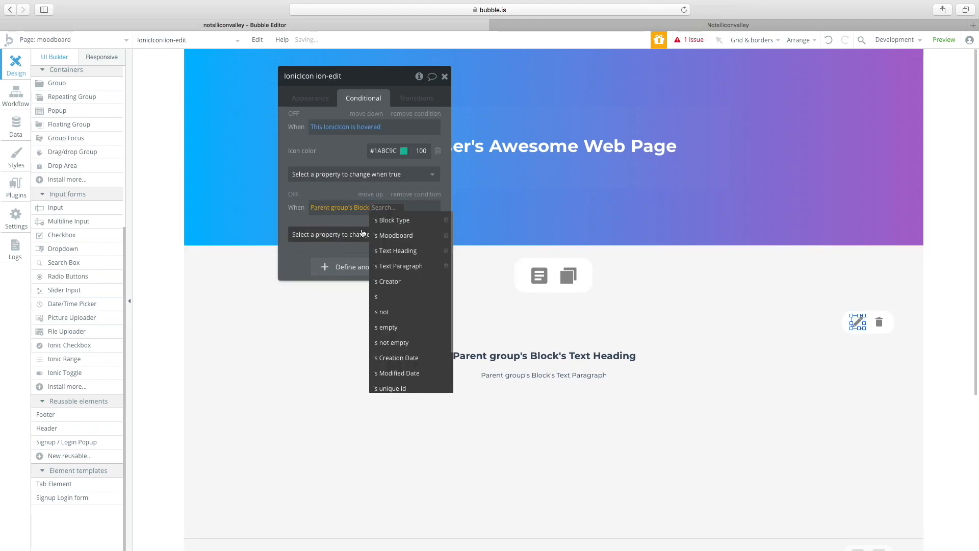
pyautogui.click(387, 226)
pyautogui.click(332, 249)
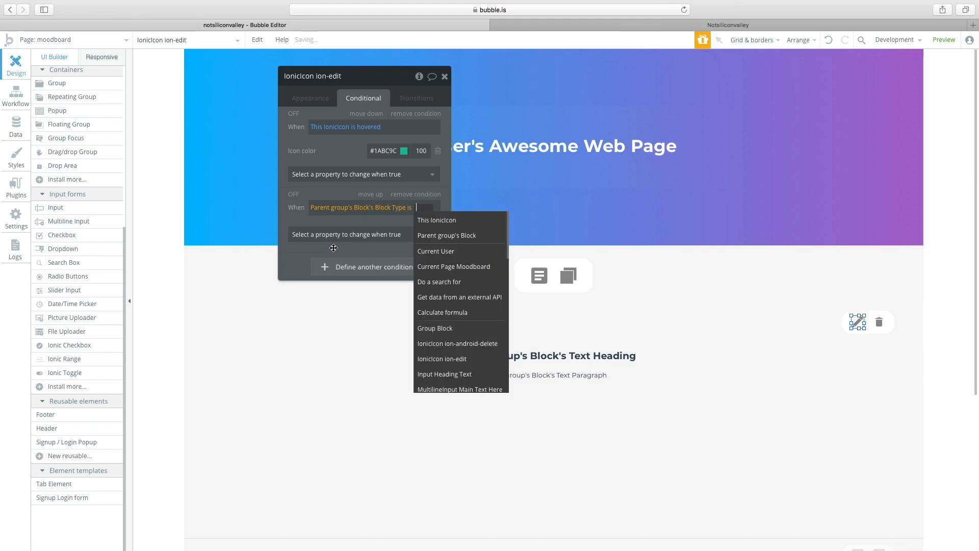
pyautogui.click(298, 222)
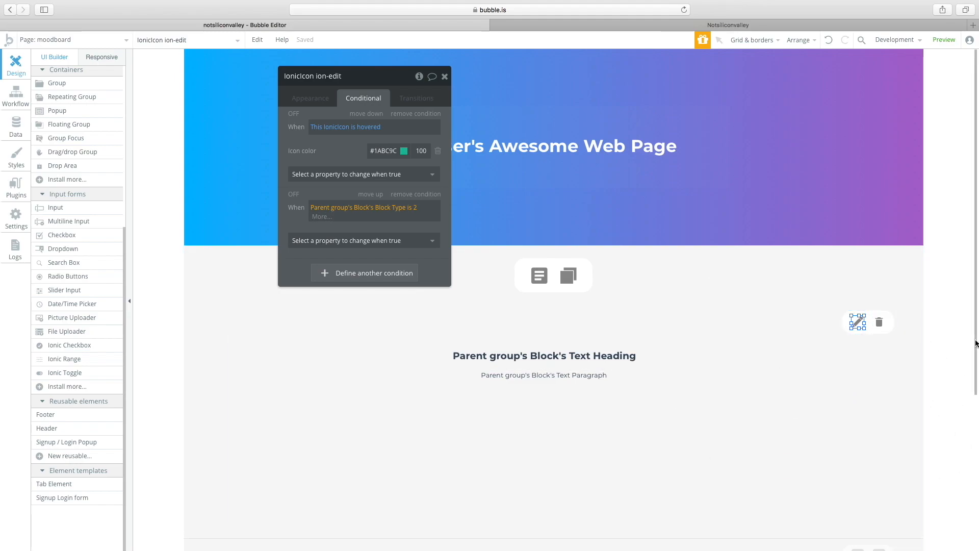
# - Have that condition change the icon to plus
pyautogui.click(388, 240)
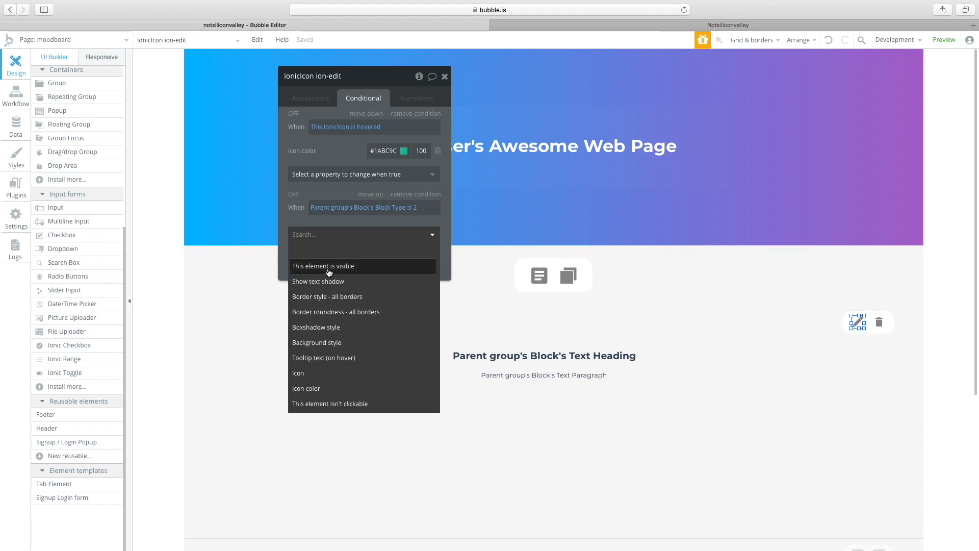
pyautogui.click(320, 374)
pyautogui.click(377, 232)
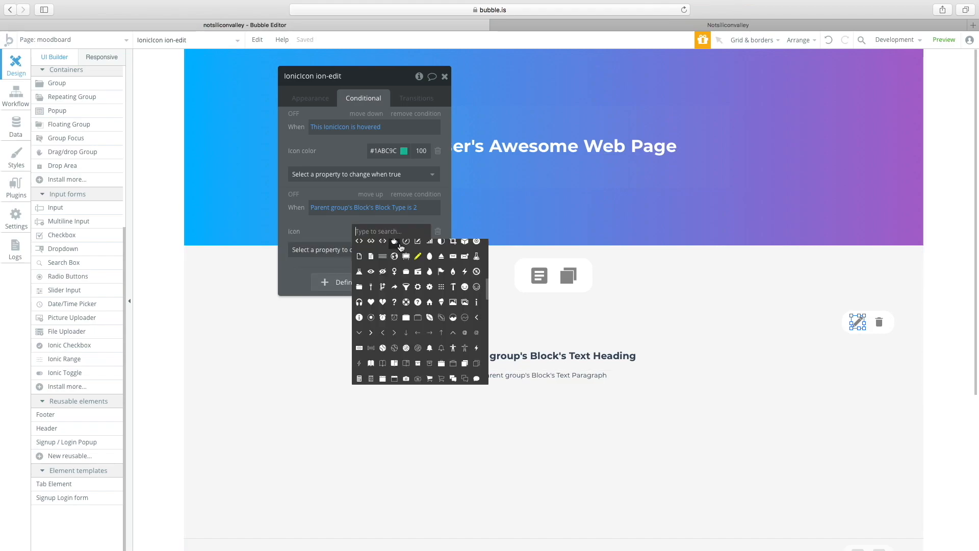
pyautogui.write('plu')
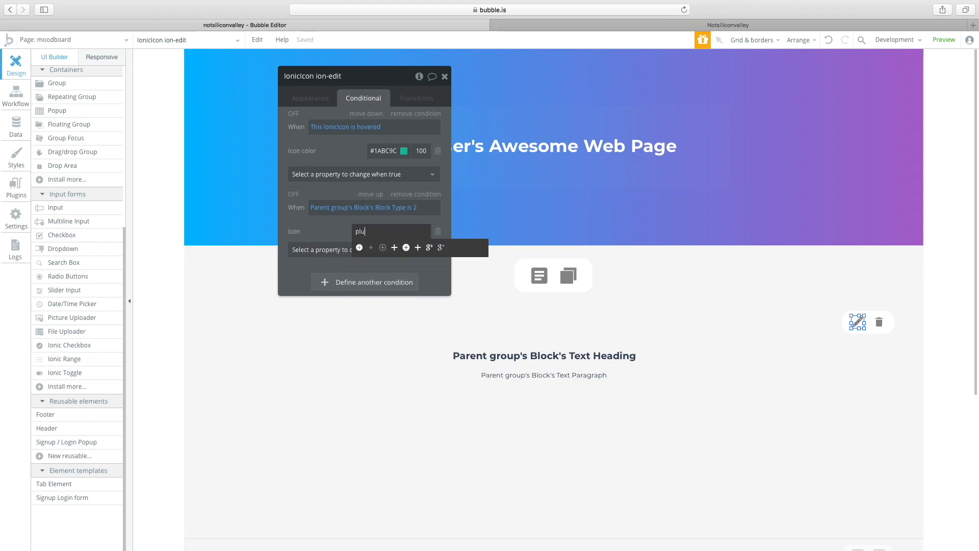
pyautogui.rightClick(370, 247)
pyautogui.click(395, 253)
pyautogui.click(396, 252)
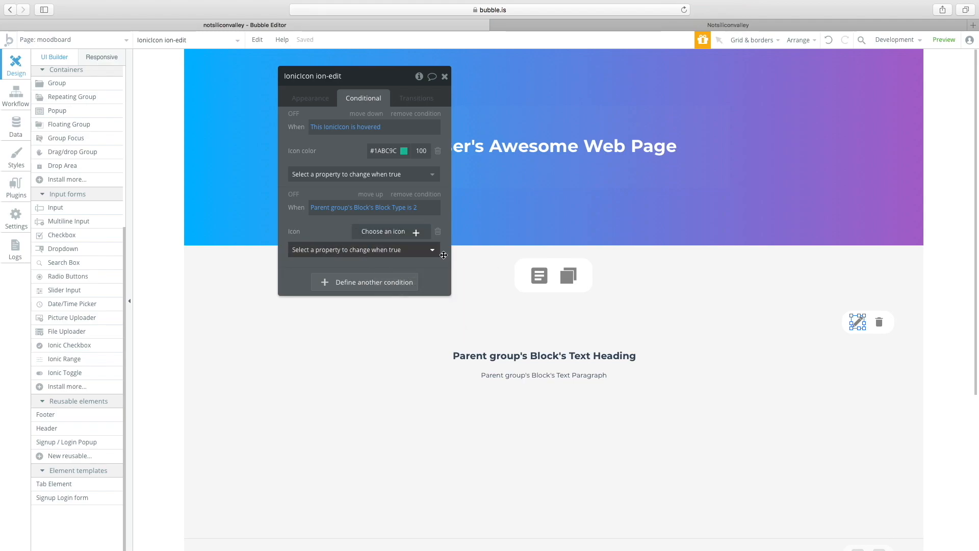
pyautogui.click(306, 100)
pyautogui.click(347, 100)
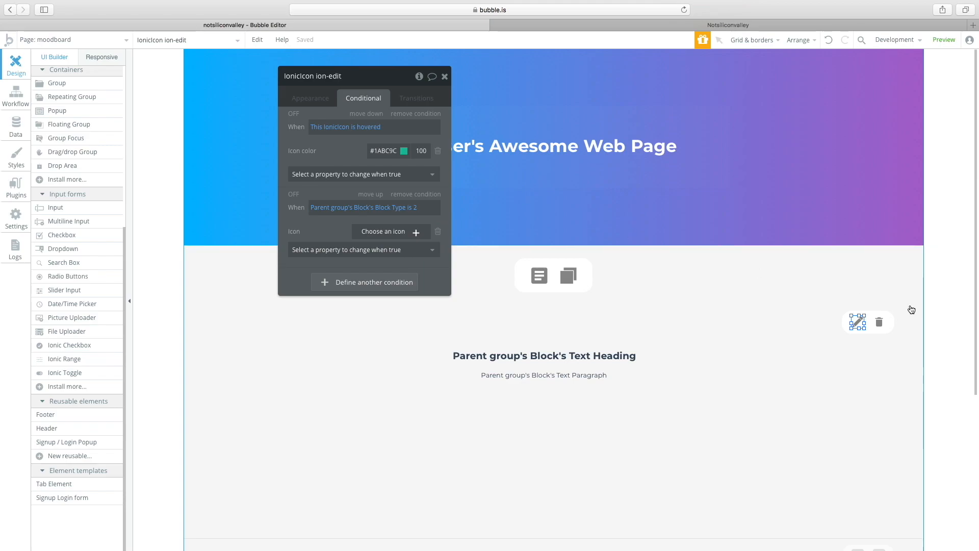
pyautogui.rightClick(865, 338)
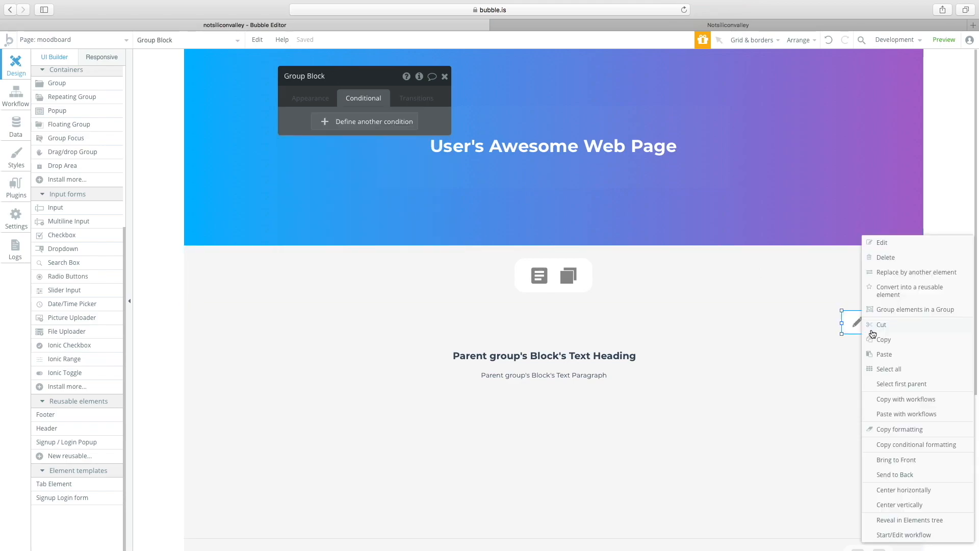
# - Set Group Block's data source to Current cell's Block
pyautogui.rightClick(311, 95)
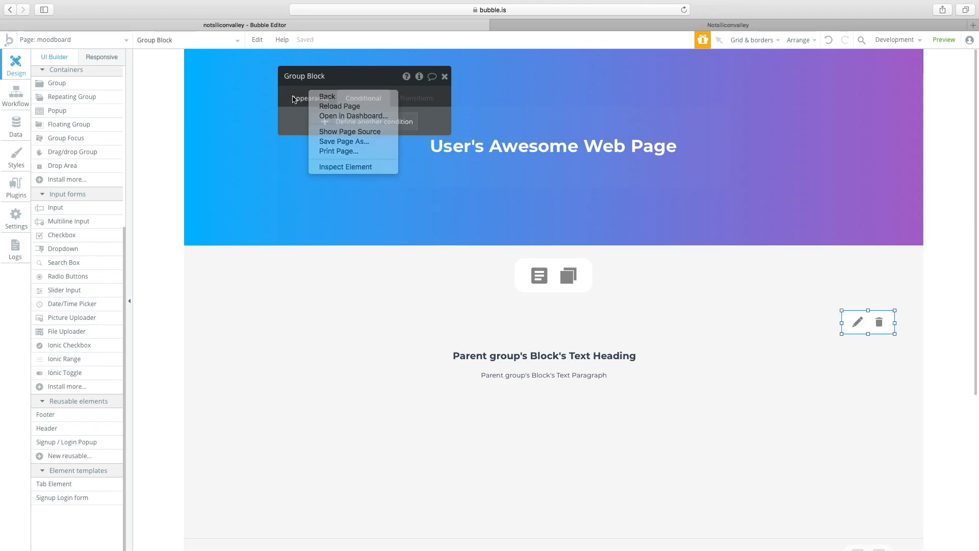
pyautogui.click(304, 100)
pyautogui.click(368, 143)
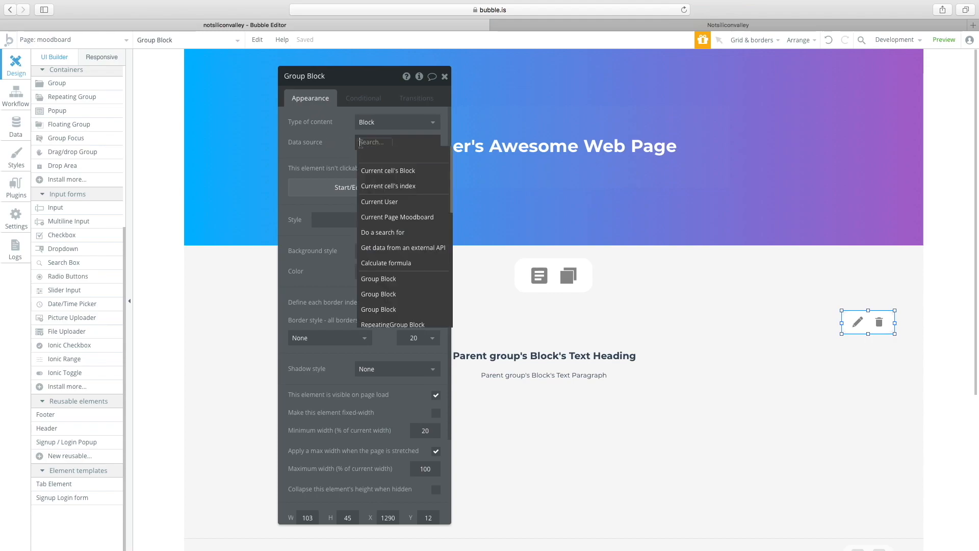
pyautogui.moveTo(396, 180)
pyautogui.click(397, 174)
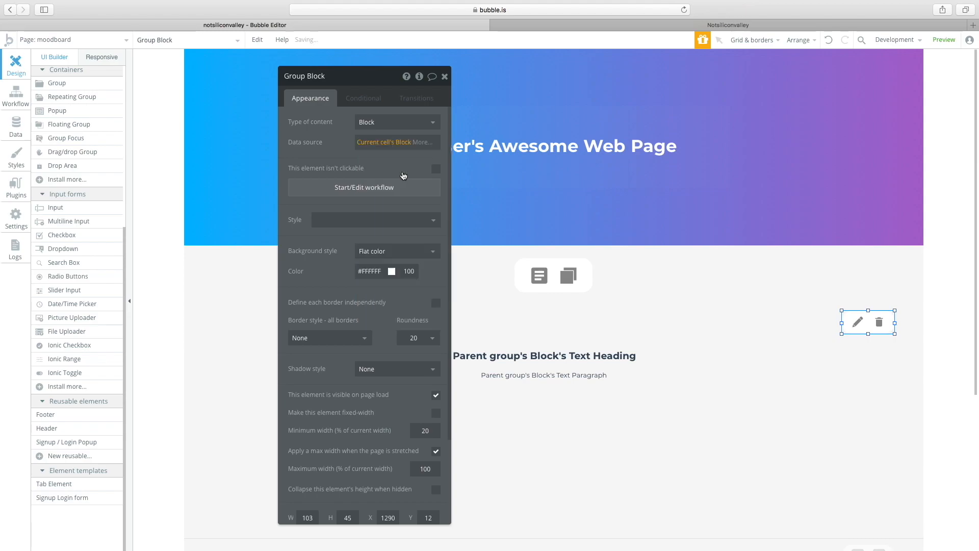
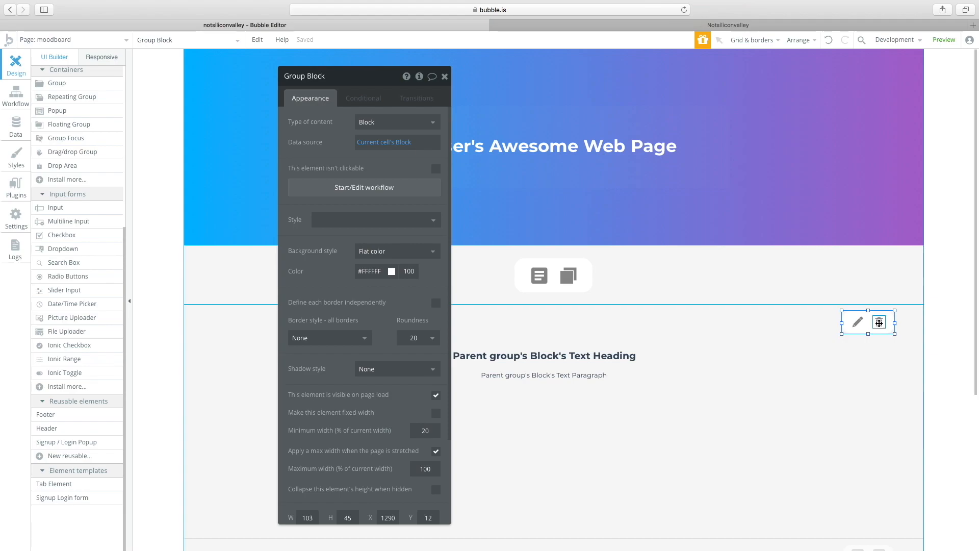
# - Select the trash icon (ion-android-delete) on the block card to show its properties
pyautogui.rightClick(878, 322)
pyautogui.click(878, 323)
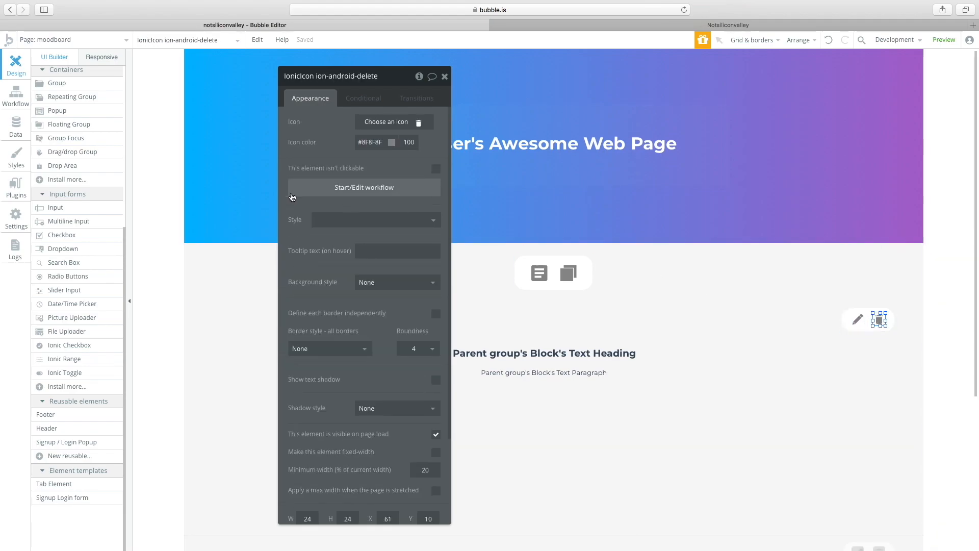
# - Give the trash icon a click workflow that deletes Parent group's Block
pyautogui.click(380, 188)
pyautogui.click(92, 167)
pyautogui.moveTo(109, 208)
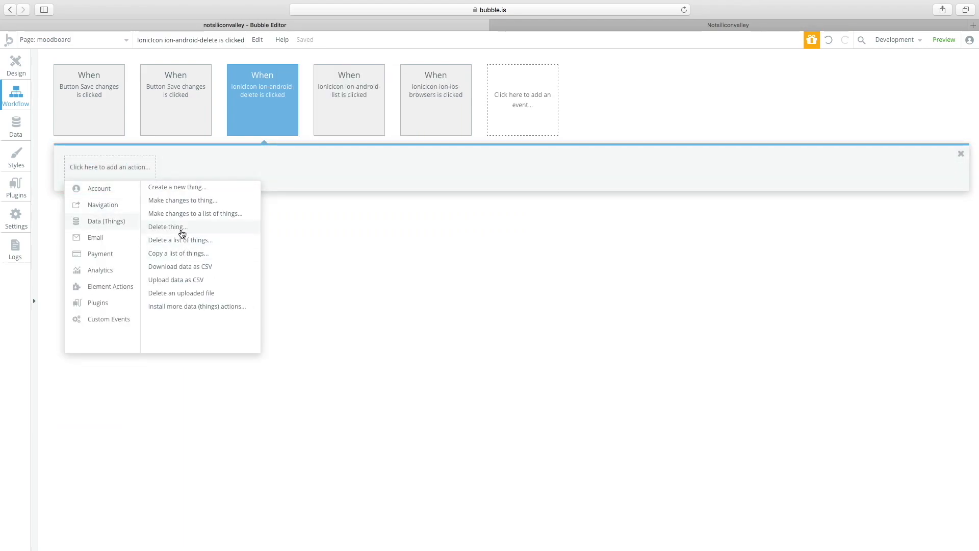
pyautogui.click(179, 227)
pyautogui.click(371, 102)
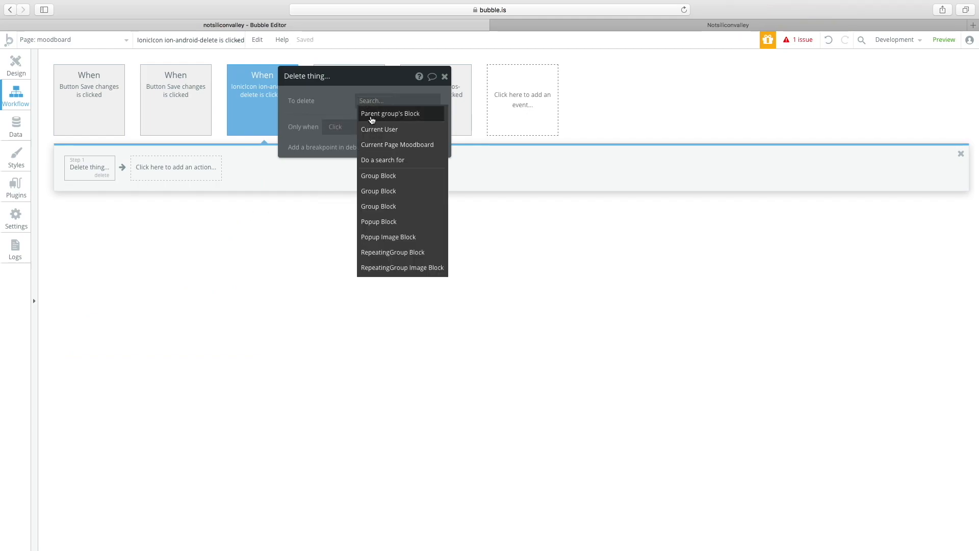
pyautogui.click(371, 115)
# - Back in the design, select the pencil icon on the block card
pyautogui.rightClick(14, 53)
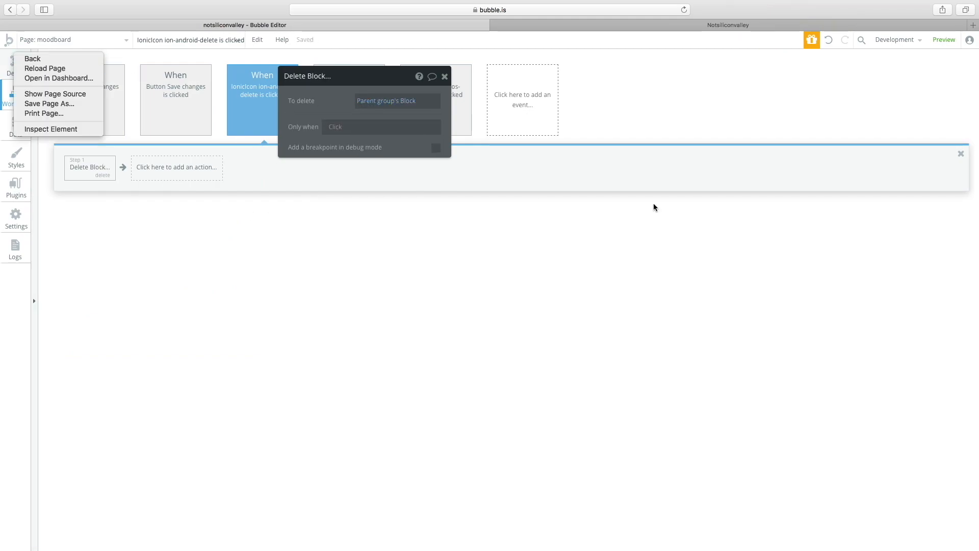
pyautogui.click(3, 65)
pyautogui.click(21, 68)
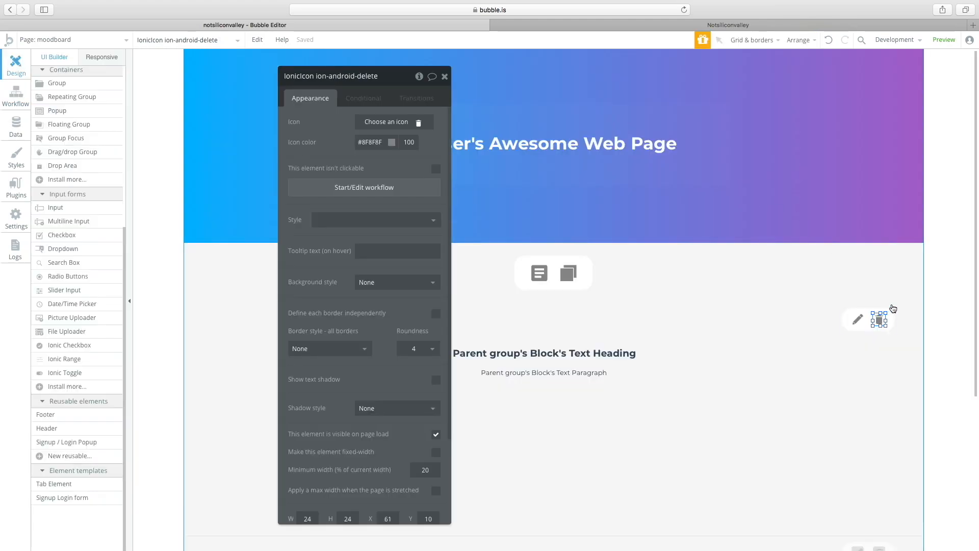
pyautogui.click(869, 328)
pyautogui.click(734, 352)
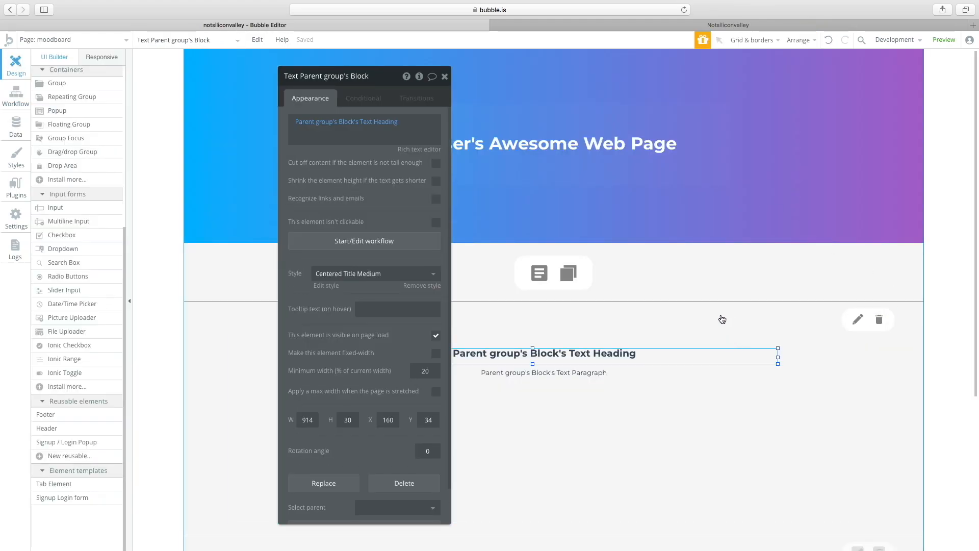
pyautogui.click(768, 310)
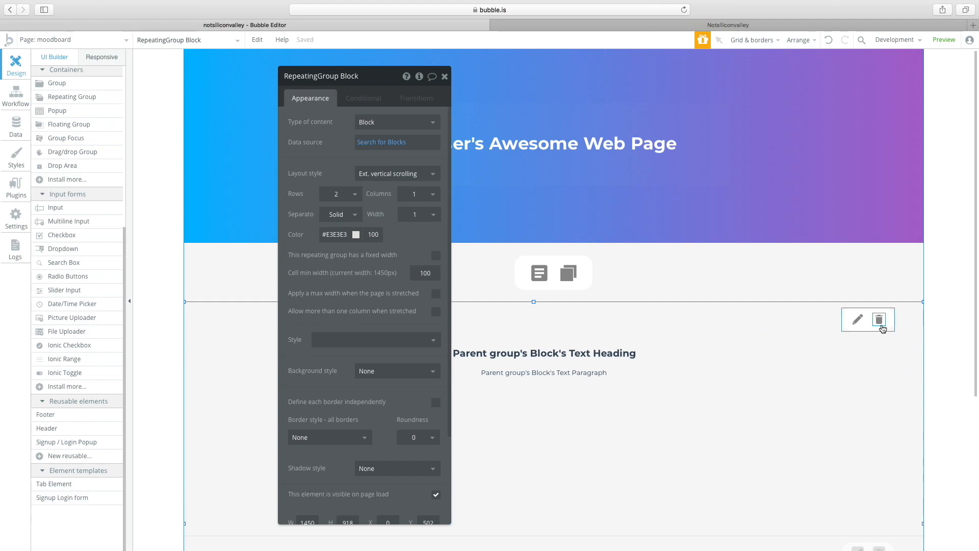
pyautogui.click(862, 275)
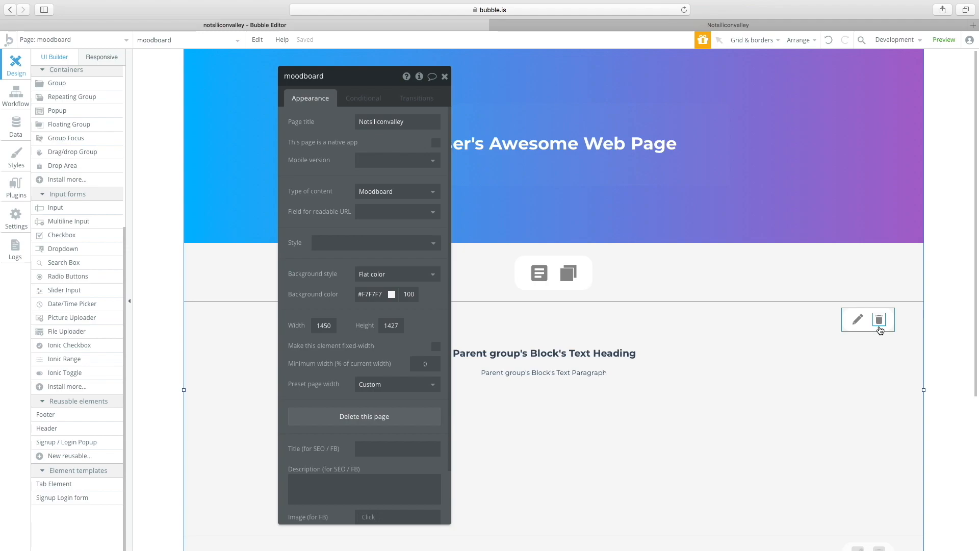
pyautogui.click(858, 319)
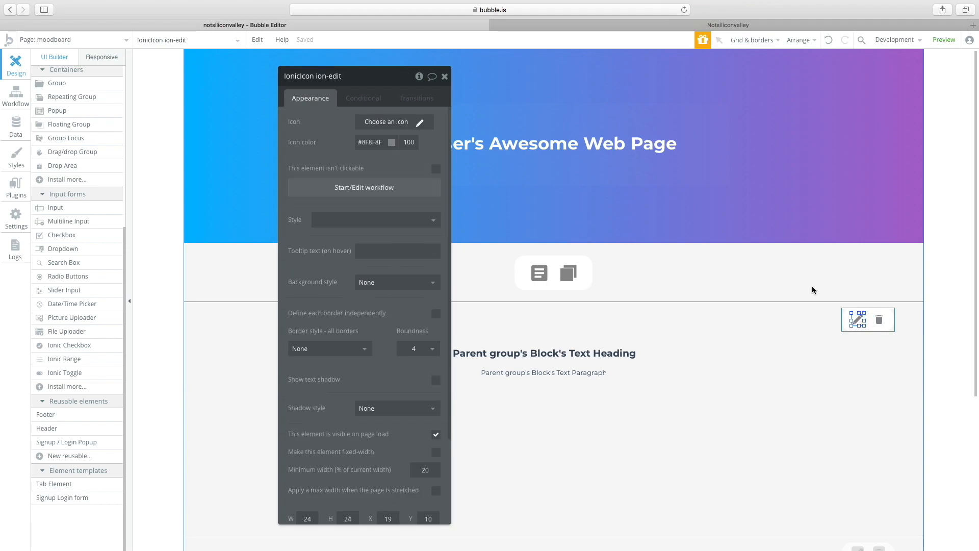
# - Start the pencil icon's click workflow with a Display data action
pyautogui.rightClick(299, 77)
pyautogui.press('Escape')
pyautogui.moveTo(354, 82); pyautogui.dragTo(376, 87)
pyautogui.click(167, 179)
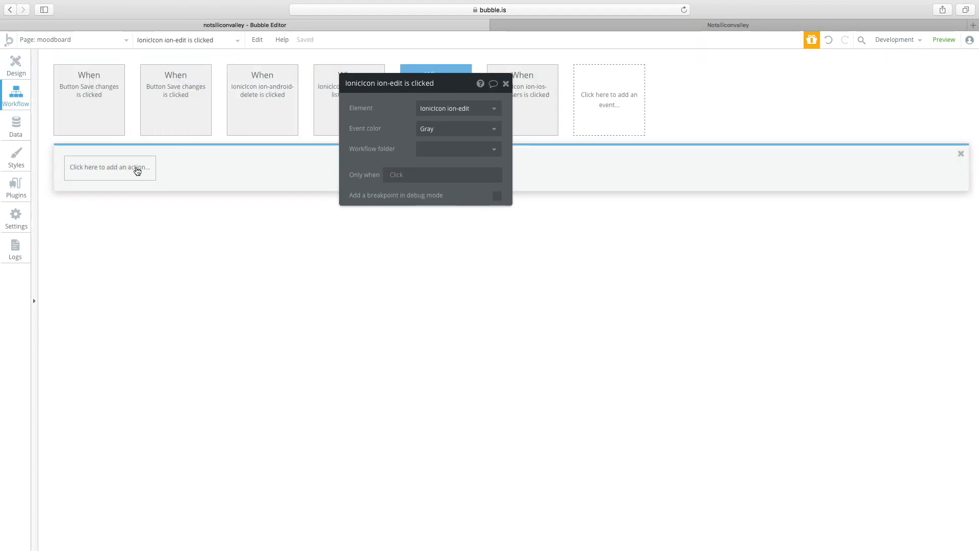
pyautogui.click(137, 171)
pyautogui.moveTo(125, 209)
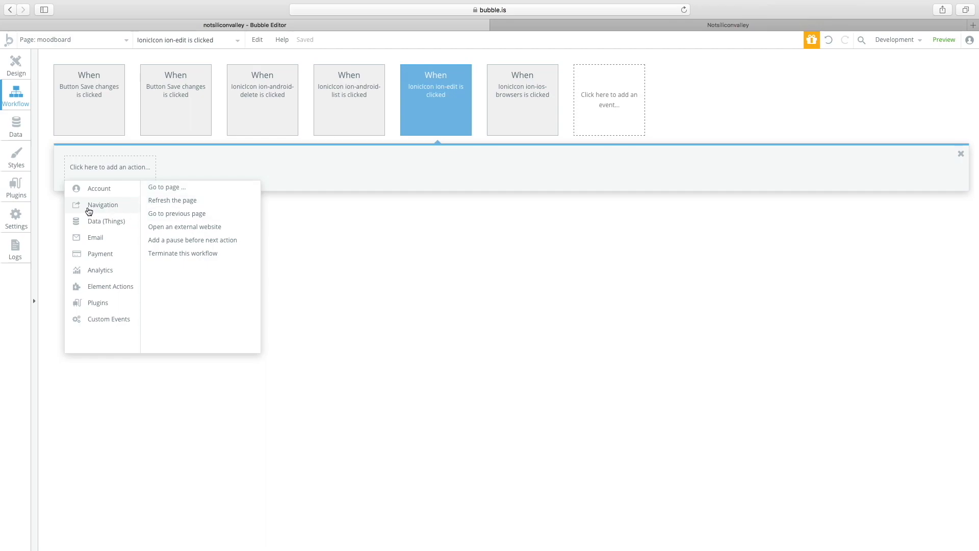
pyautogui.moveTo(105, 227)
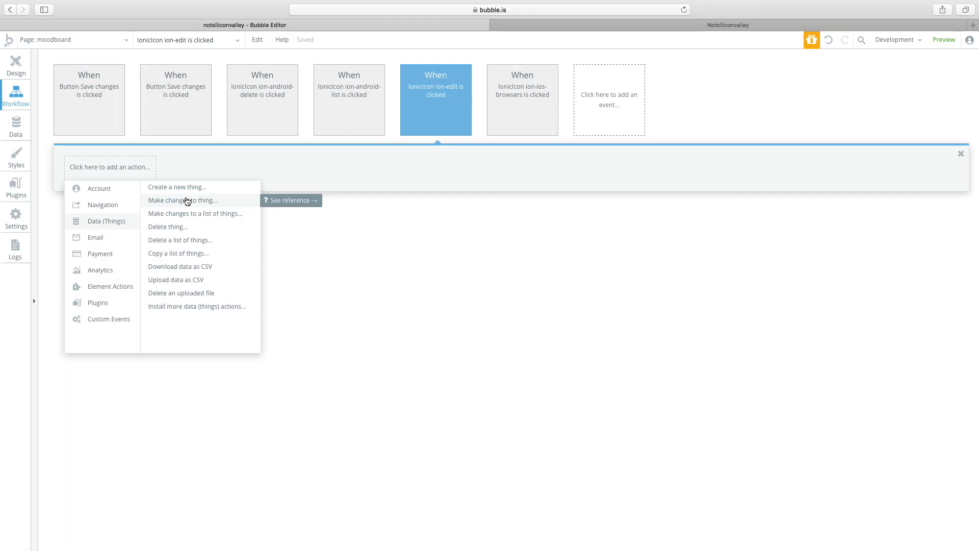
pyautogui.moveTo(135, 289)
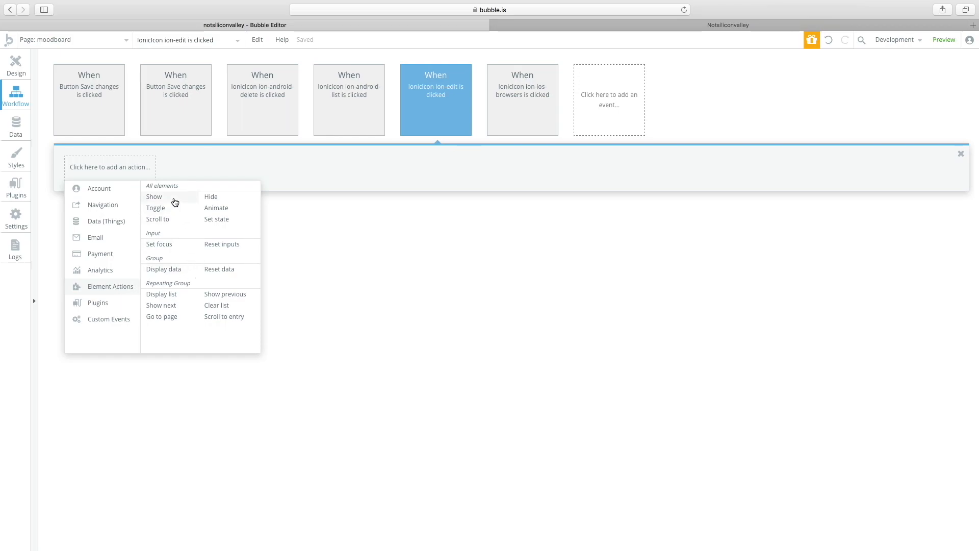
pyautogui.rightClick(159, 275)
pyautogui.click(155, 270)
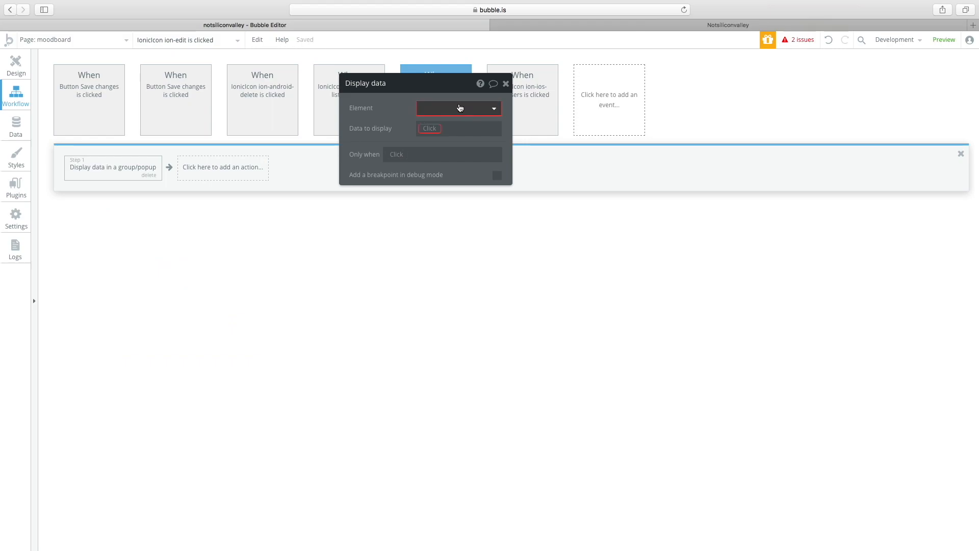
# - Have the Display data step show Parent group's Block in Popup Block
pyautogui.rightClick(386, 82)
pyautogui.click(510, 155)
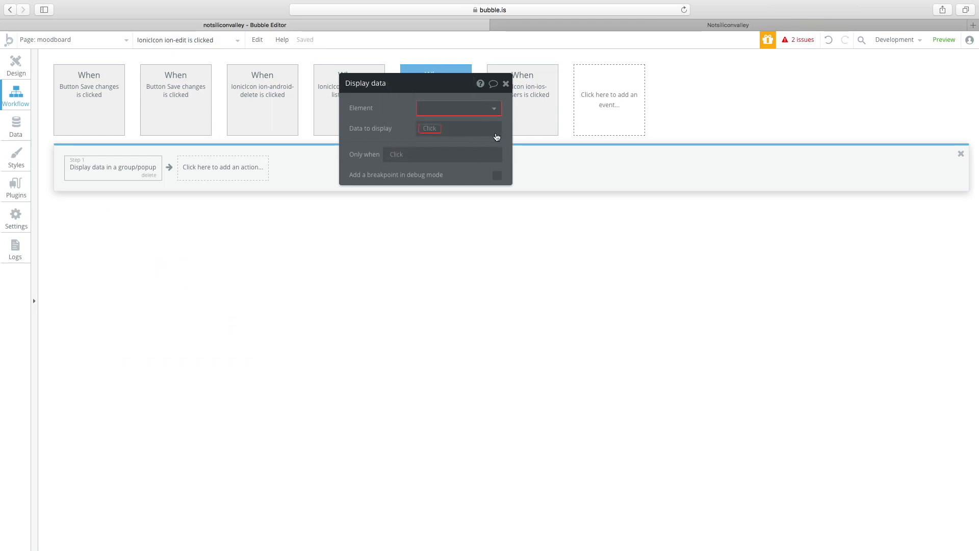
pyautogui.click(442, 115)
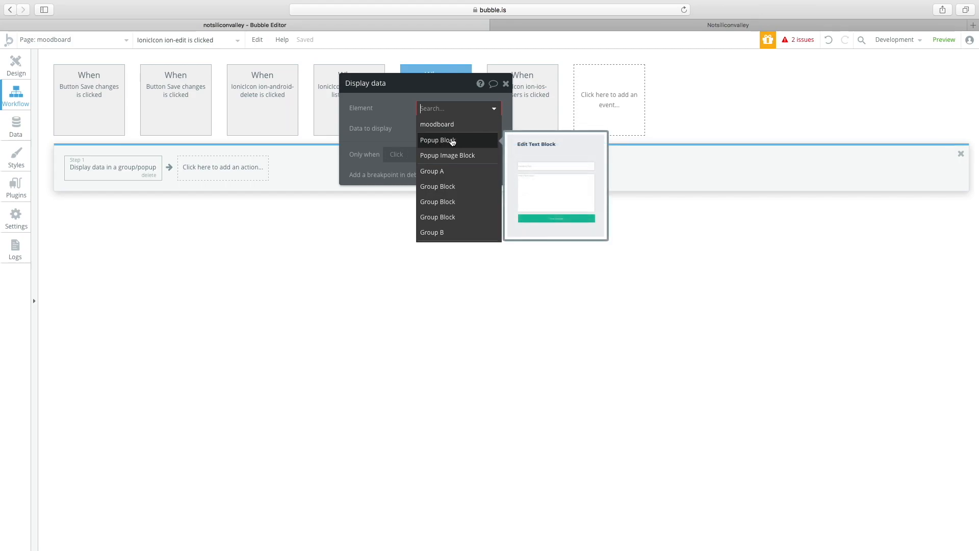
pyautogui.click(452, 141)
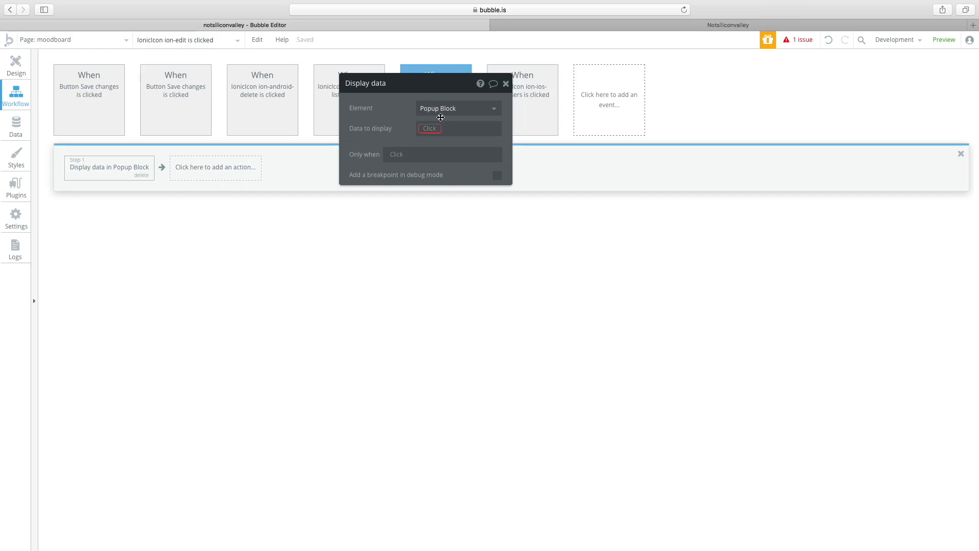
pyautogui.moveTo(94, 173)
pyautogui.click(429, 129)
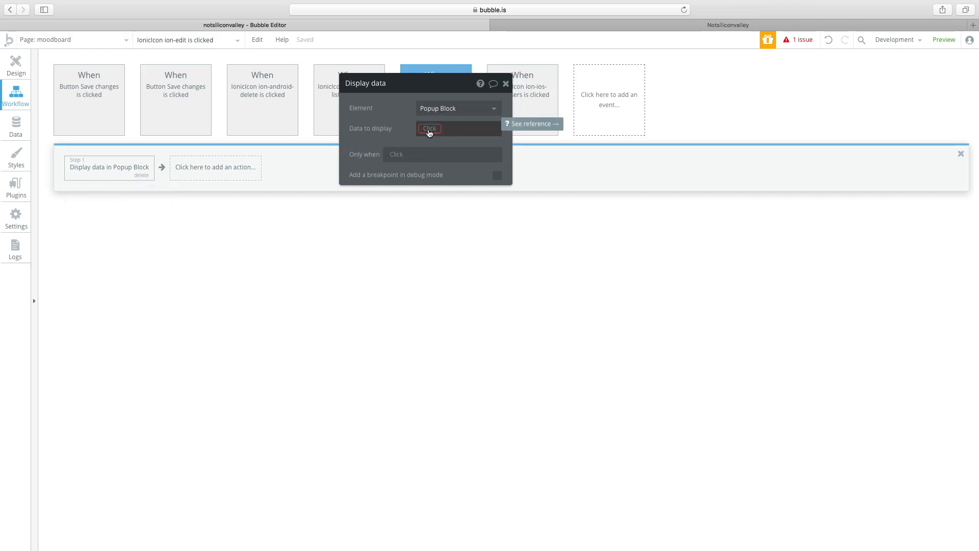
pyautogui.click(448, 142)
pyautogui.click(392, 133)
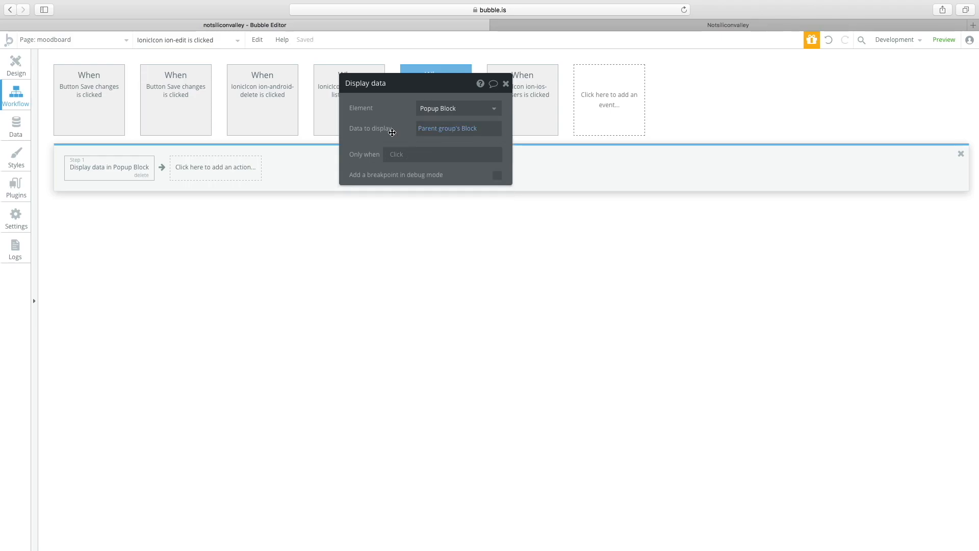
pyautogui.click(16, 65)
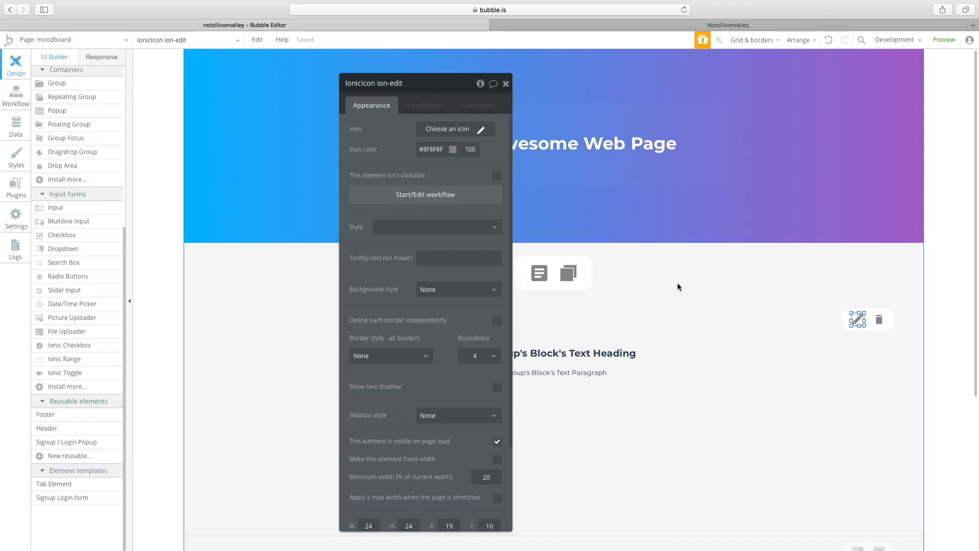
# - Inspect the Popup Block element, then reselect the repeating group of blocks
pyautogui.rightClick(155, 40)
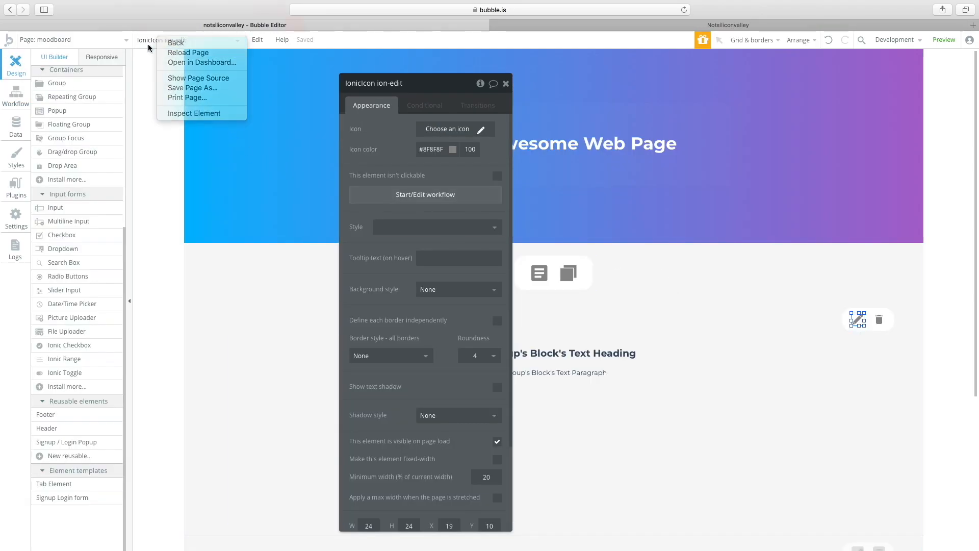
pyautogui.click(165, 41)
pyautogui.click(167, 94)
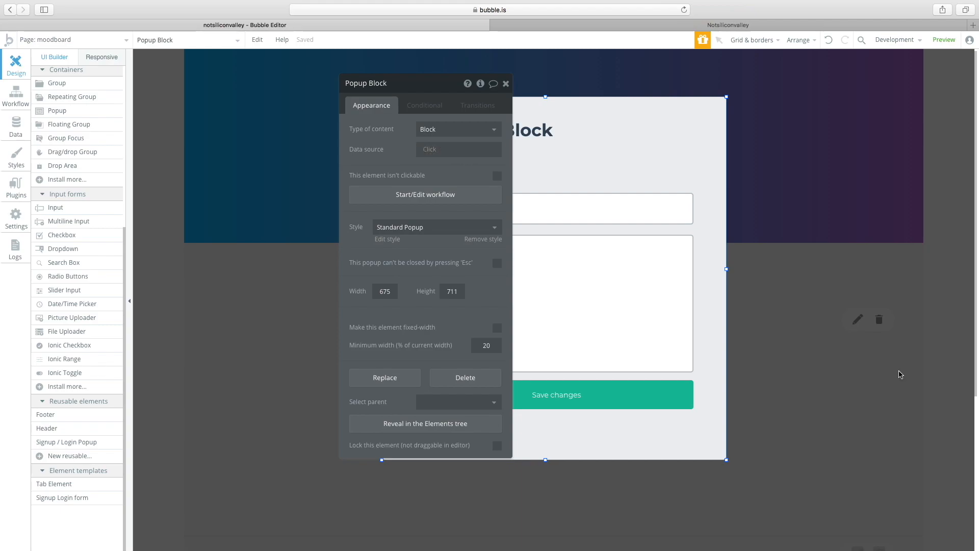
pyautogui.click(879, 377)
pyautogui.click(861, 373)
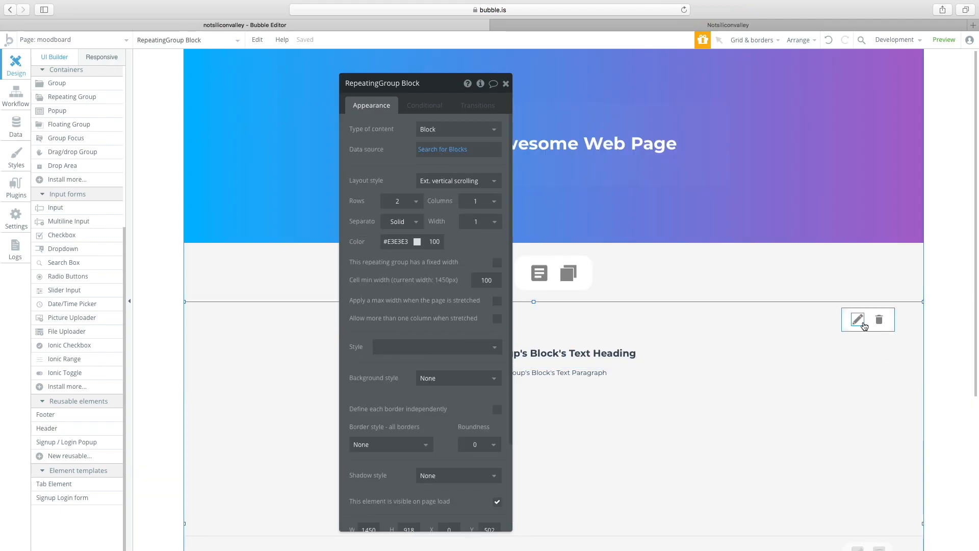
# - Add a second pencil-icon workflow step that shows Popup Block
pyautogui.click(16, 97)
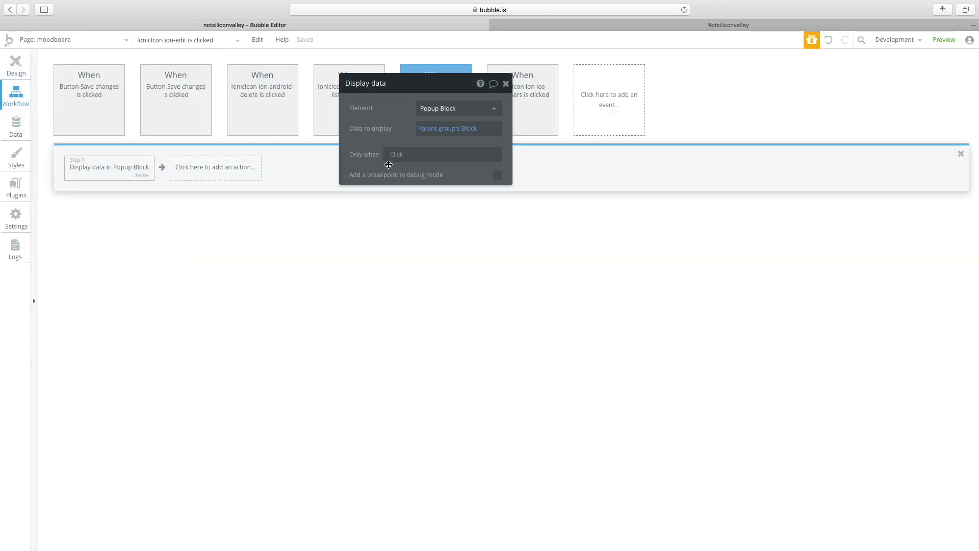
pyautogui.click(223, 169)
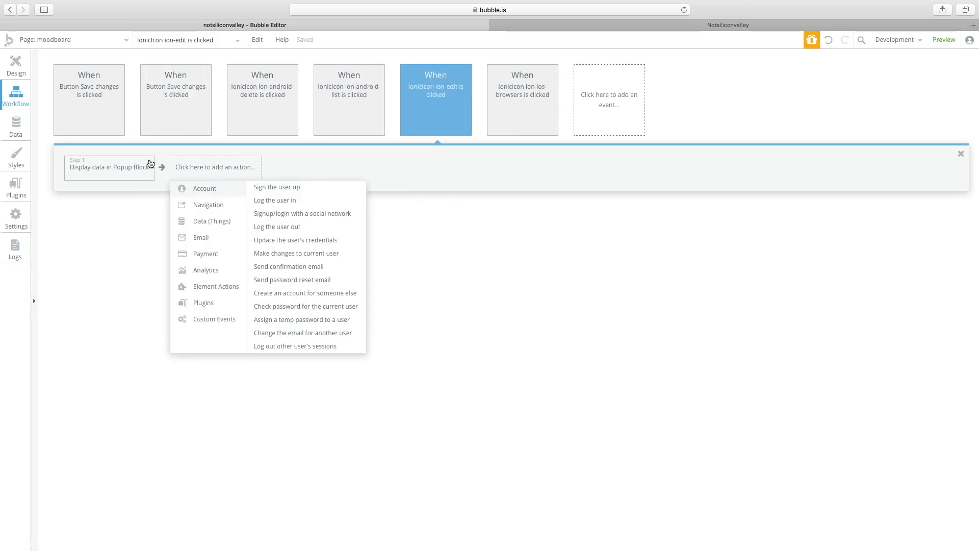
pyautogui.moveTo(217, 289)
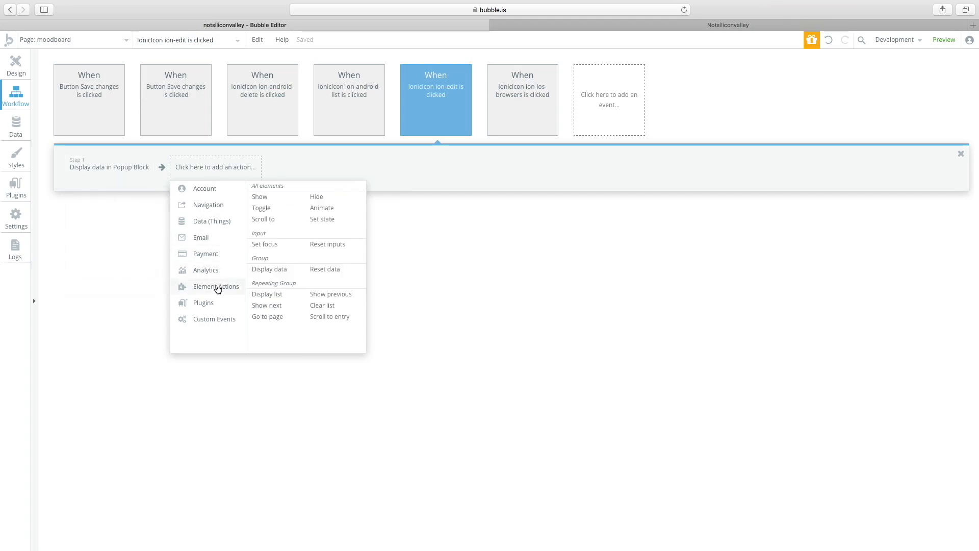
pyautogui.click(281, 198)
pyautogui.click(419, 109)
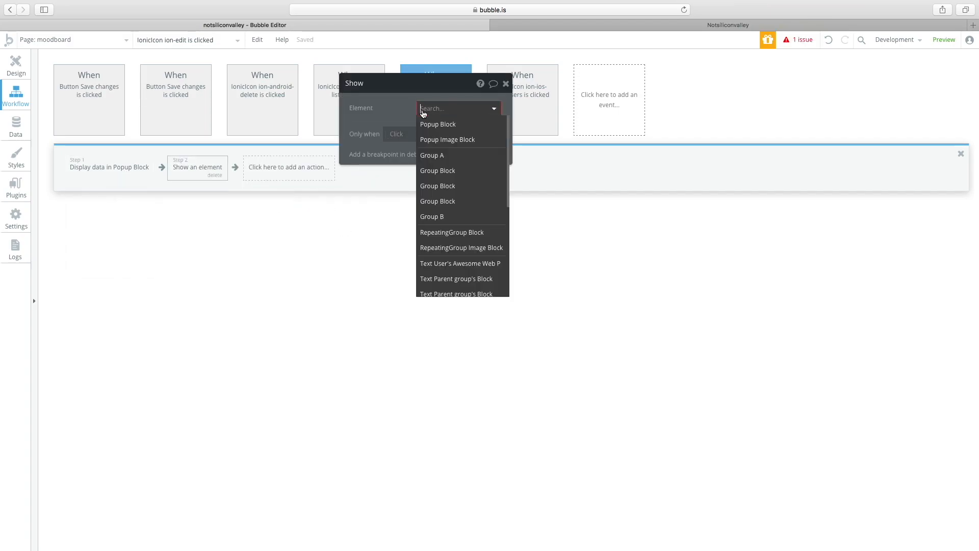
pyautogui.click(431, 125)
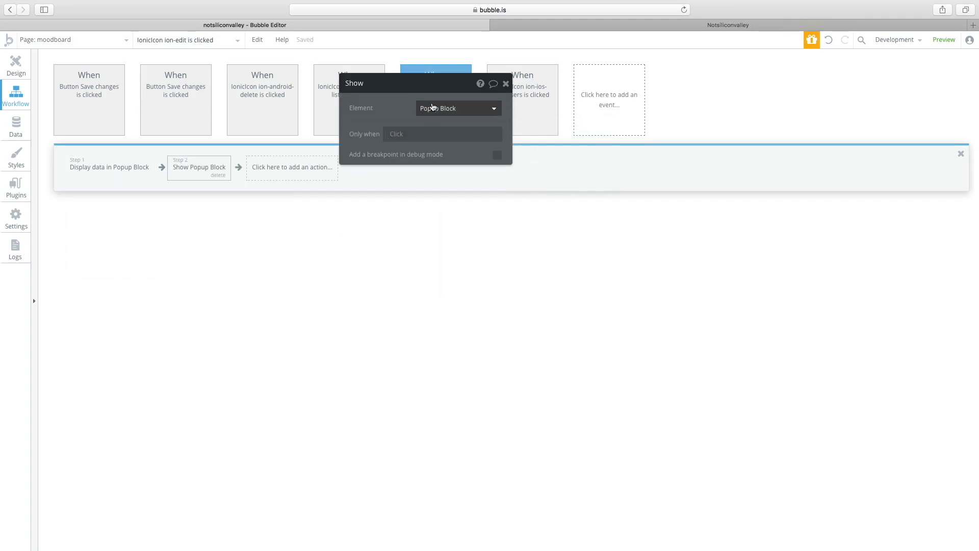
pyautogui.click(16, 66)
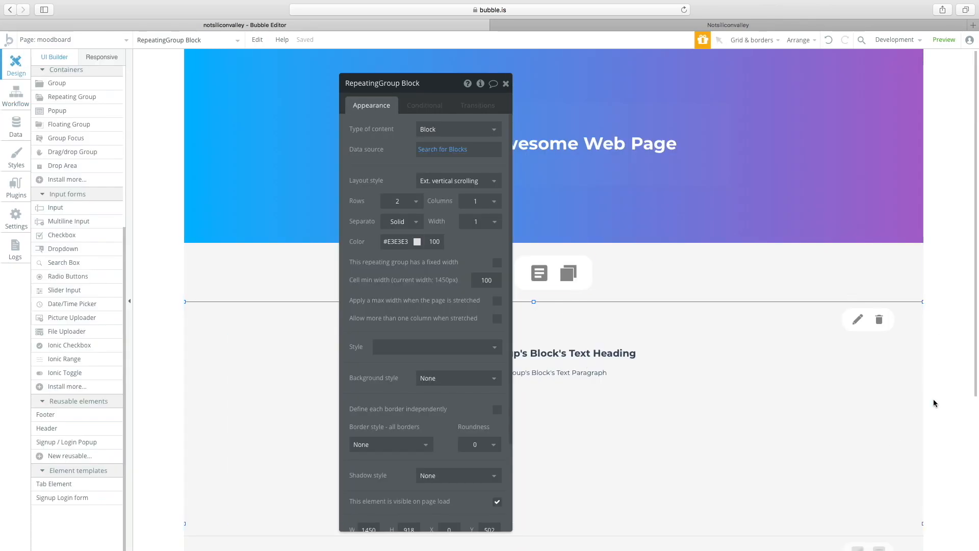
# - Open the workflow for the Popup Image Block's Save changes button
pyautogui.scroll(-3, 975, 402)
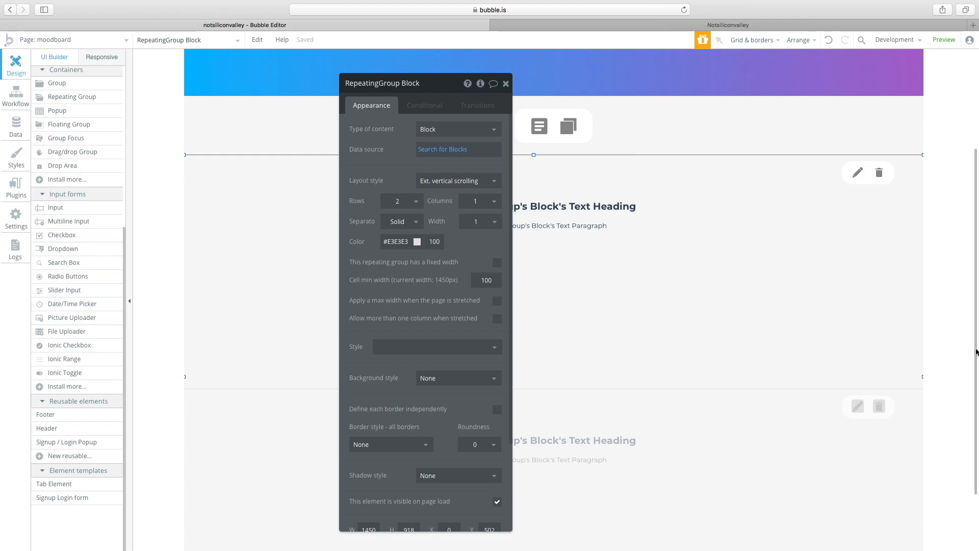
pyautogui.scroll(2, 976, 352)
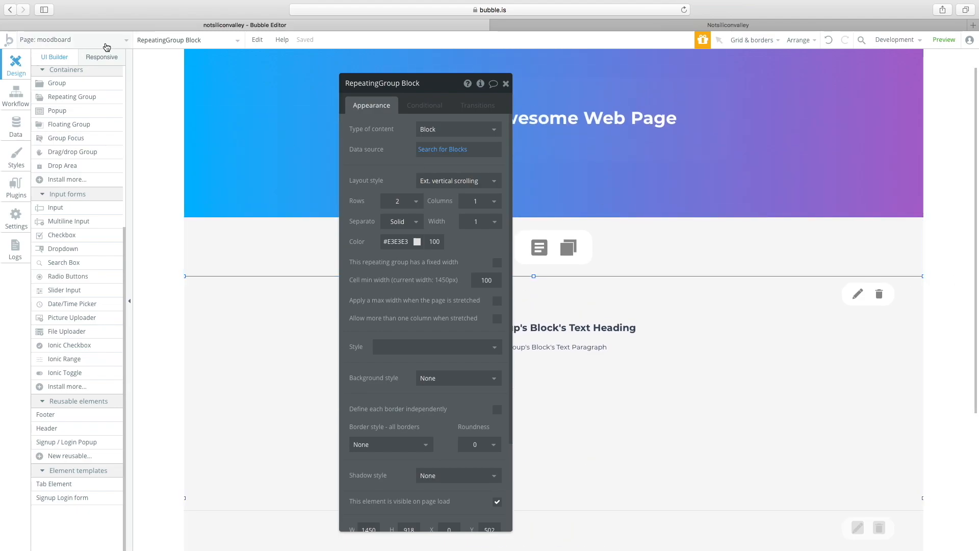
pyautogui.click(231, 44)
pyautogui.click(838, 247)
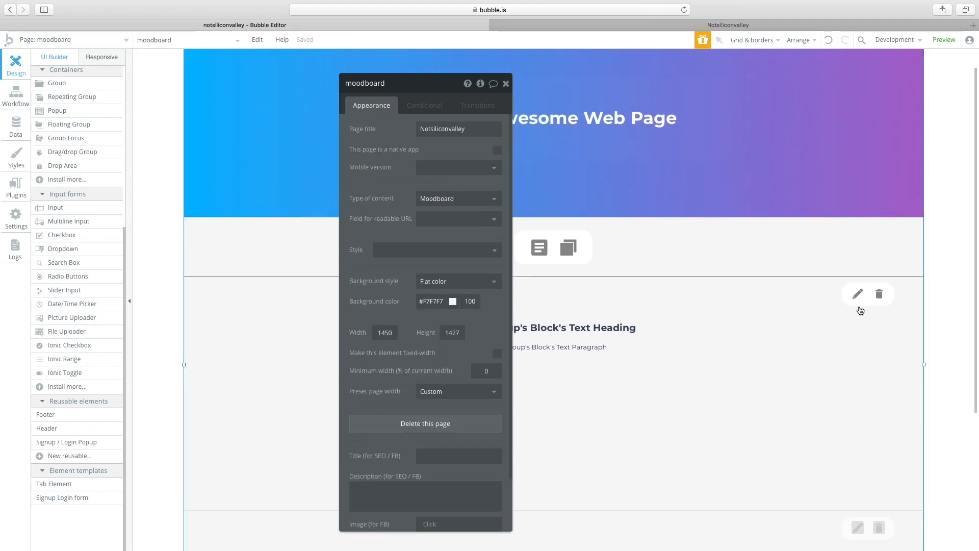
pyautogui.click(164, 40)
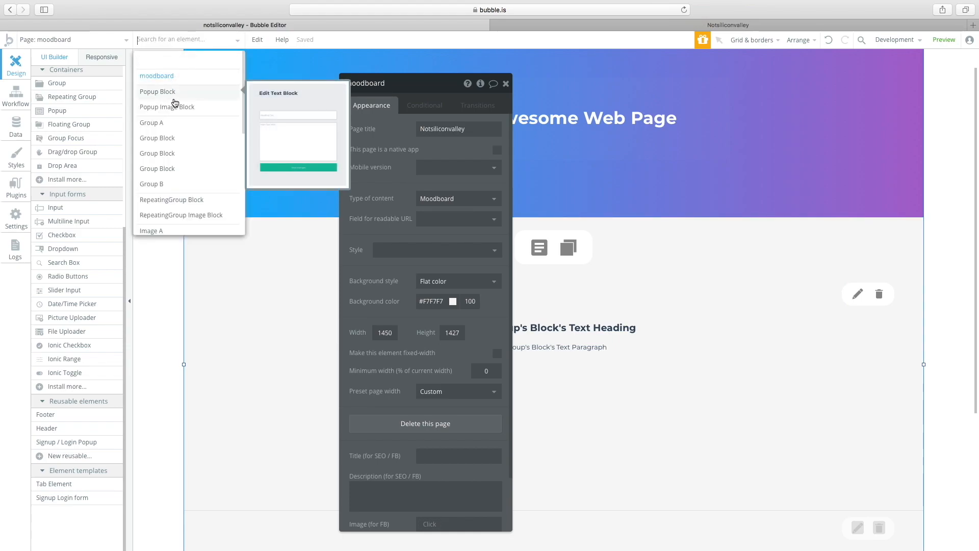
pyautogui.rightClick(175, 103)
pyautogui.click(167, 93)
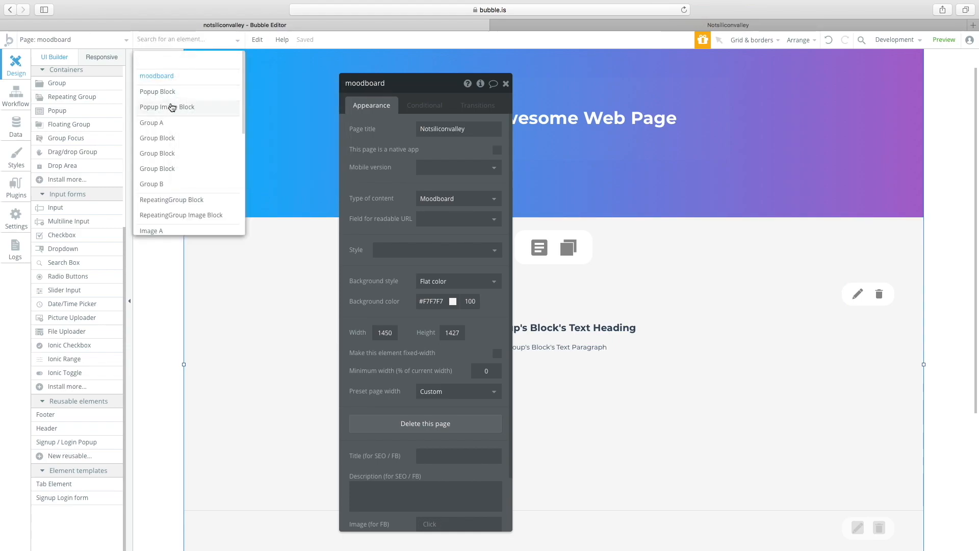
pyautogui.click(171, 106)
pyautogui.click(586, 288)
pyautogui.click(452, 114)
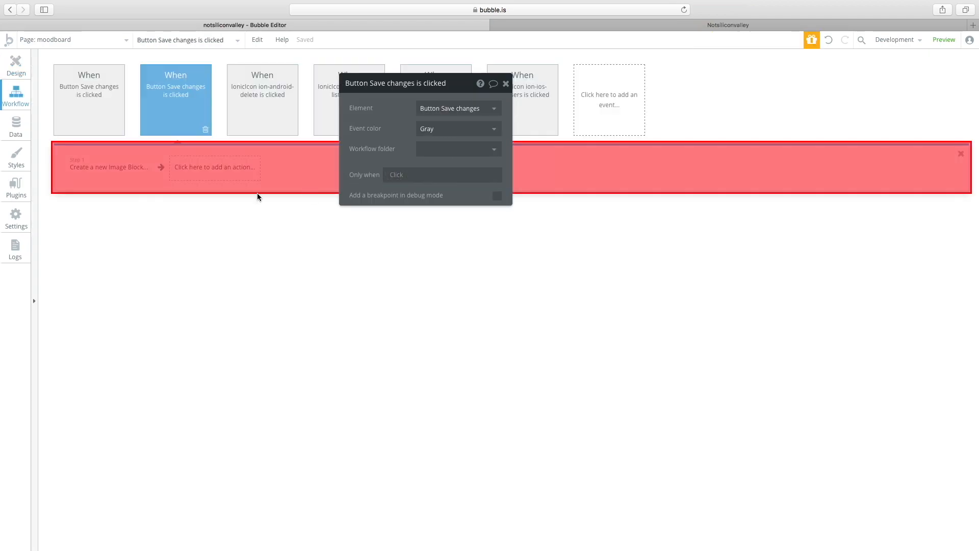
# - Add a Save changes workflow step that hides Popup Image Block
pyautogui.click(203, 167)
pyautogui.moveTo(218, 288)
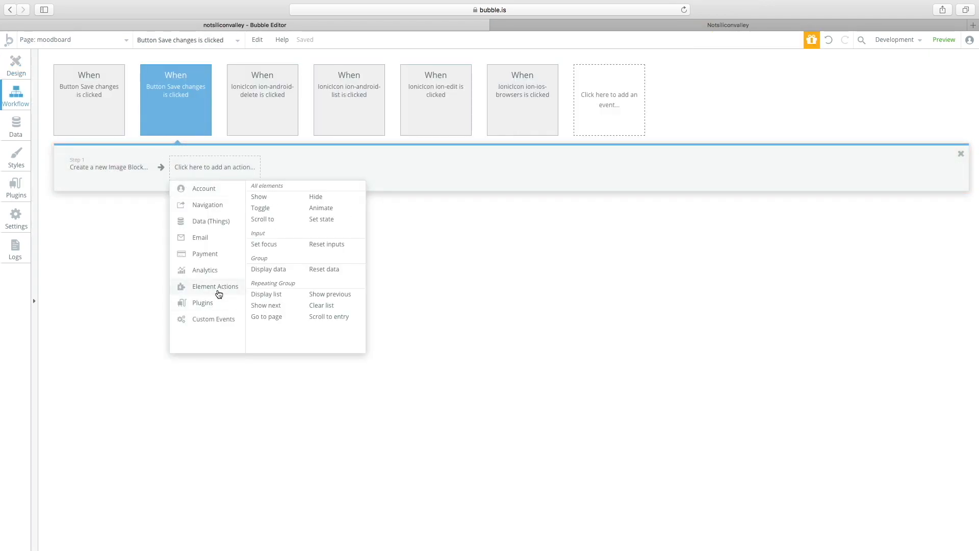
pyautogui.click(342, 204)
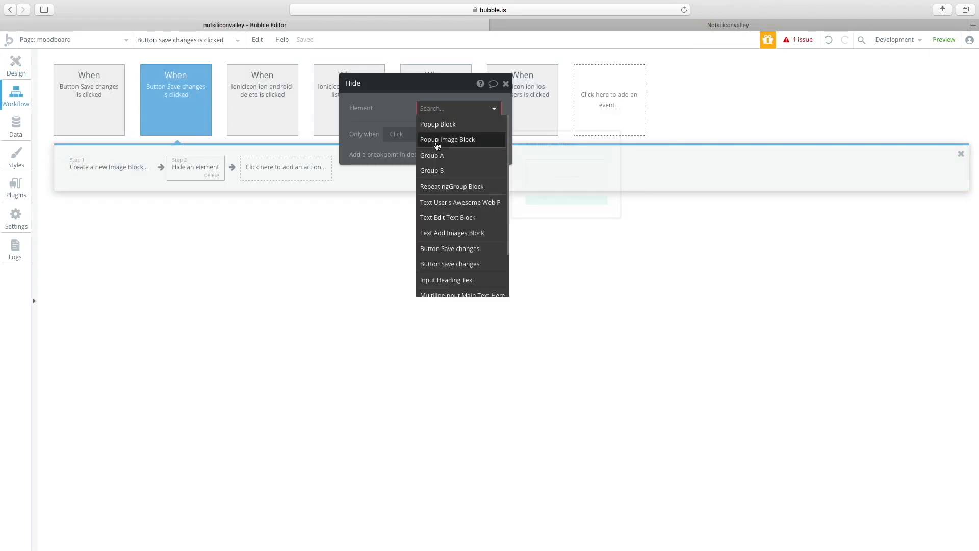
pyautogui.click(439, 140)
# - Return to the moodboard page's design view
pyautogui.rightClick(10, 66)
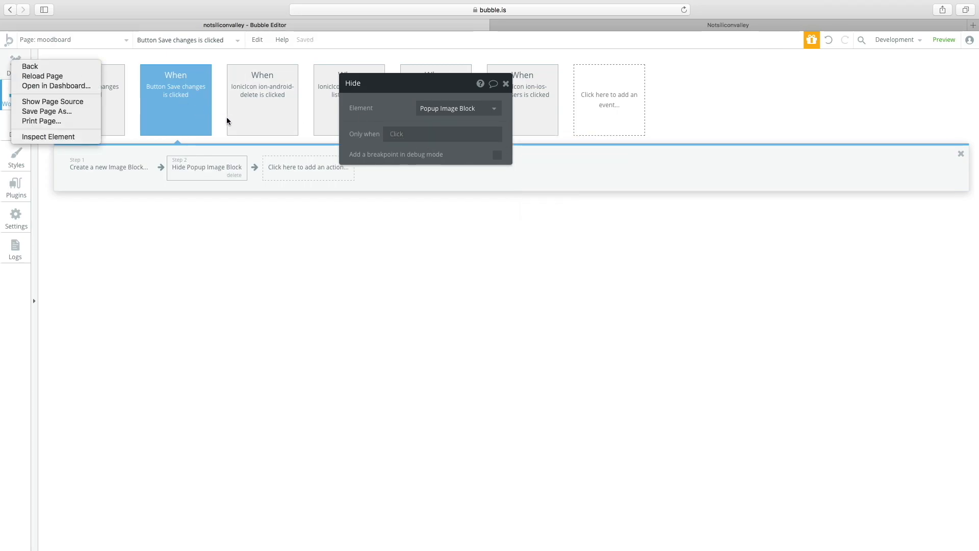
pyautogui.click(4, 56)
pyautogui.click(9, 62)
pyautogui.click(56, 42)
pyautogui.click(253, 261)
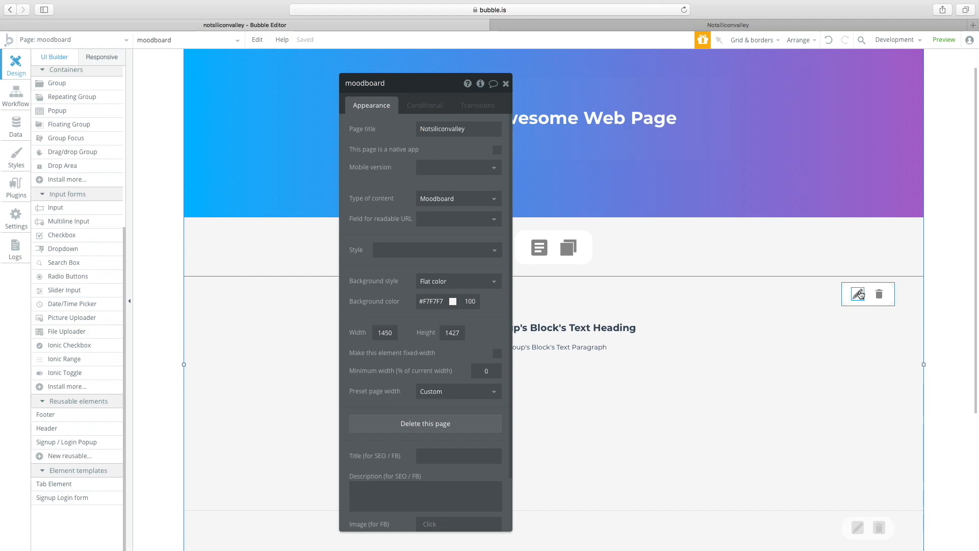
# - Make the edit icon's Display data step run only when Parent group's Block's Block Type is 1
pyautogui.click(857, 294)
pyautogui.click(383, 198)
pyautogui.click(120, 173)
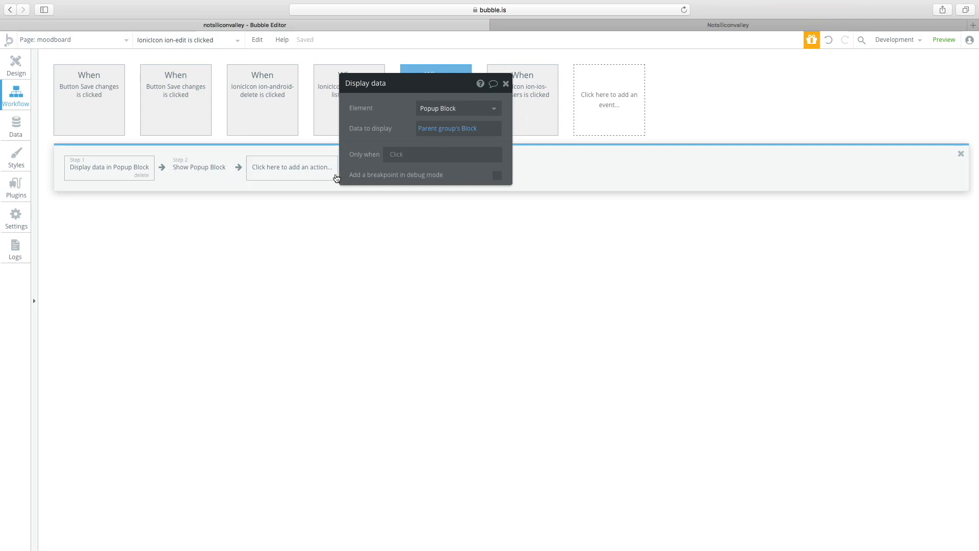
pyautogui.moveTo(376, 81); pyautogui.dragTo(451, 103)
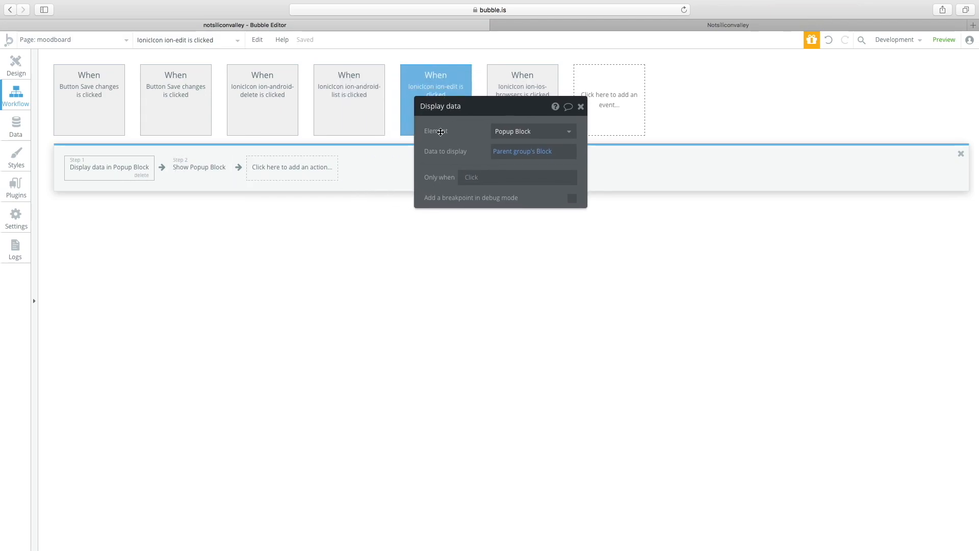
pyautogui.click(474, 179)
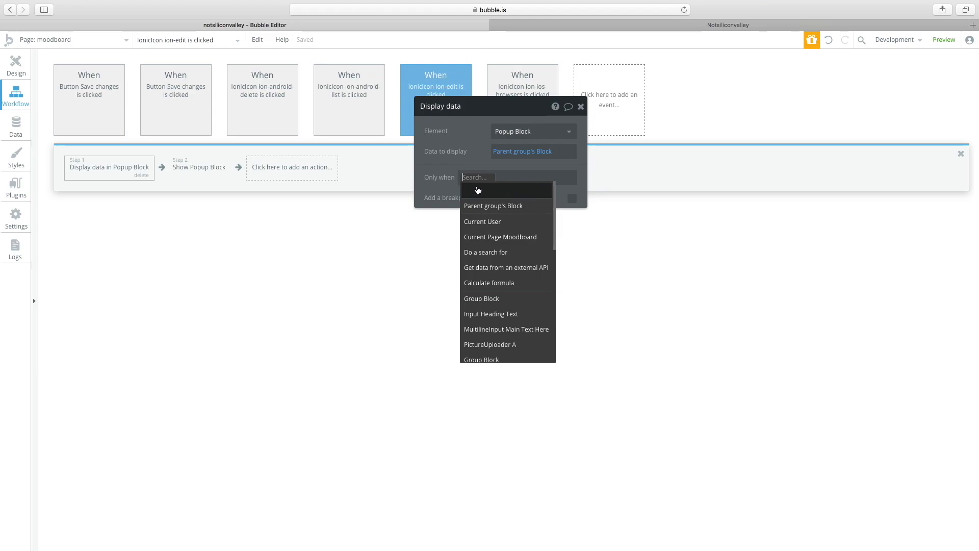
pyautogui.click(483, 204)
pyautogui.click(523, 197)
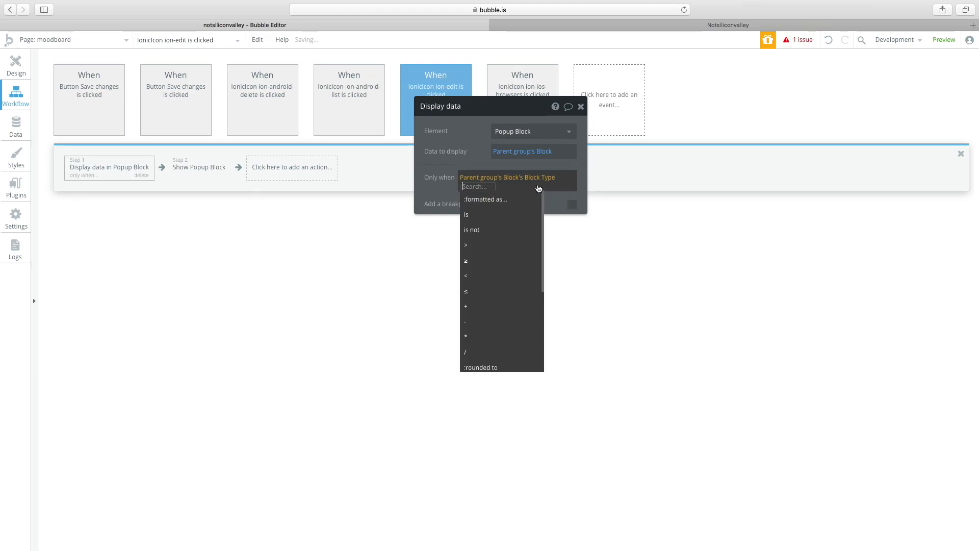
pyautogui.click(474, 215)
pyautogui.write('1')
pyautogui.press('Return')
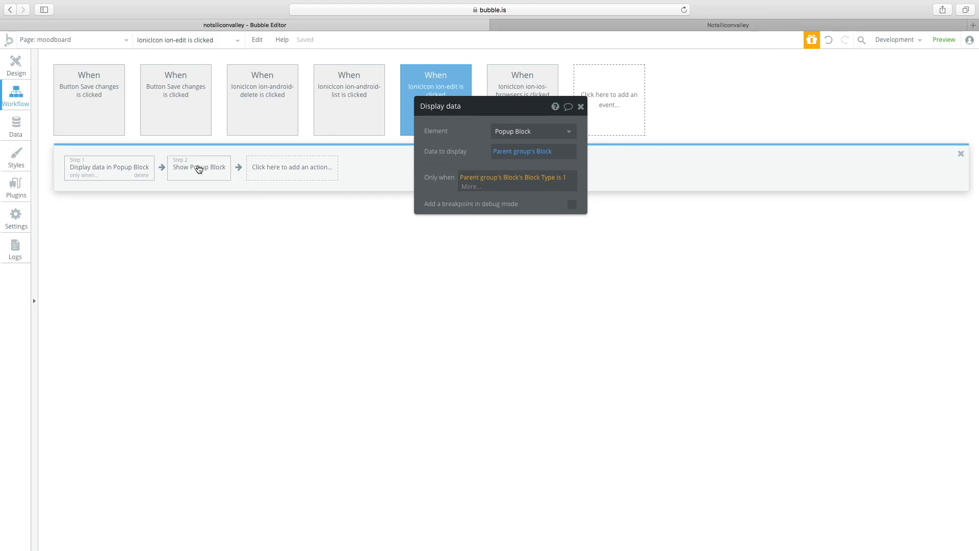
# - Give the Show Popup Block step a matching Parent group's Block Block Type condition
pyautogui.click(213, 170)
pyautogui.click(474, 158)
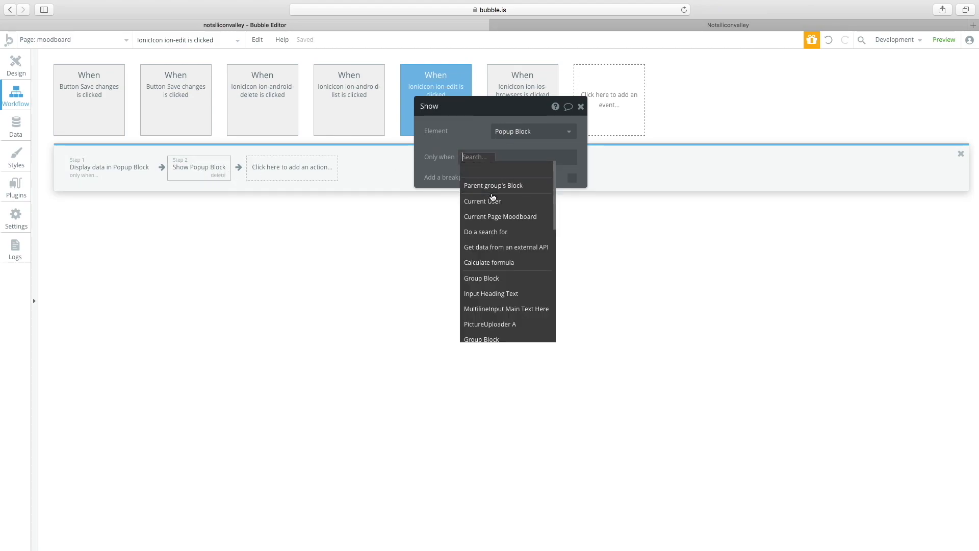
pyautogui.click(492, 187)
pyautogui.click(541, 169)
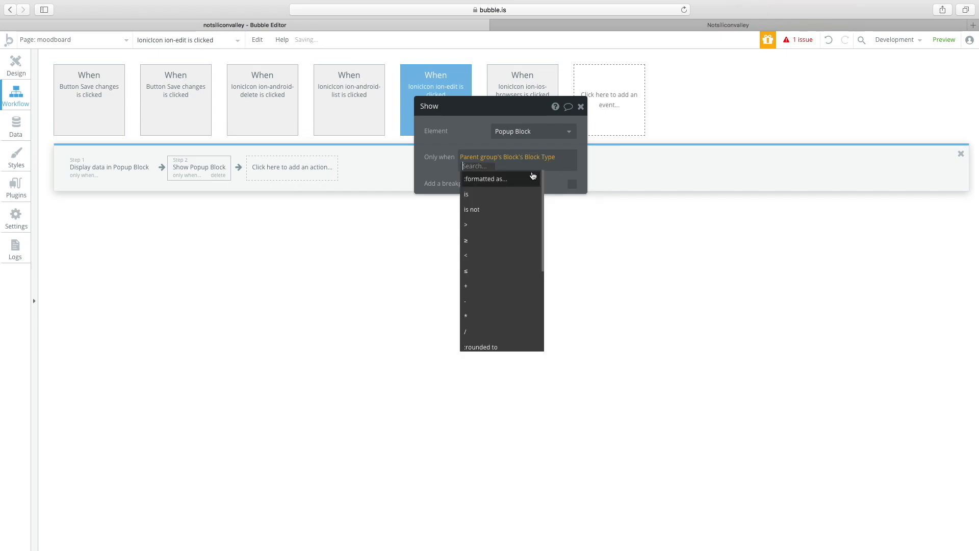
pyautogui.click(474, 189)
pyautogui.write('2')
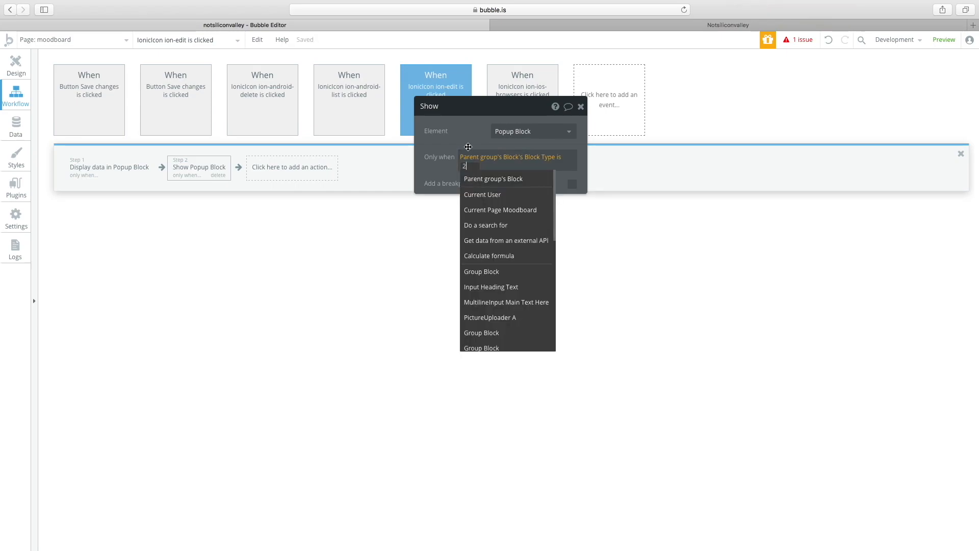
pyautogui.press('Return')
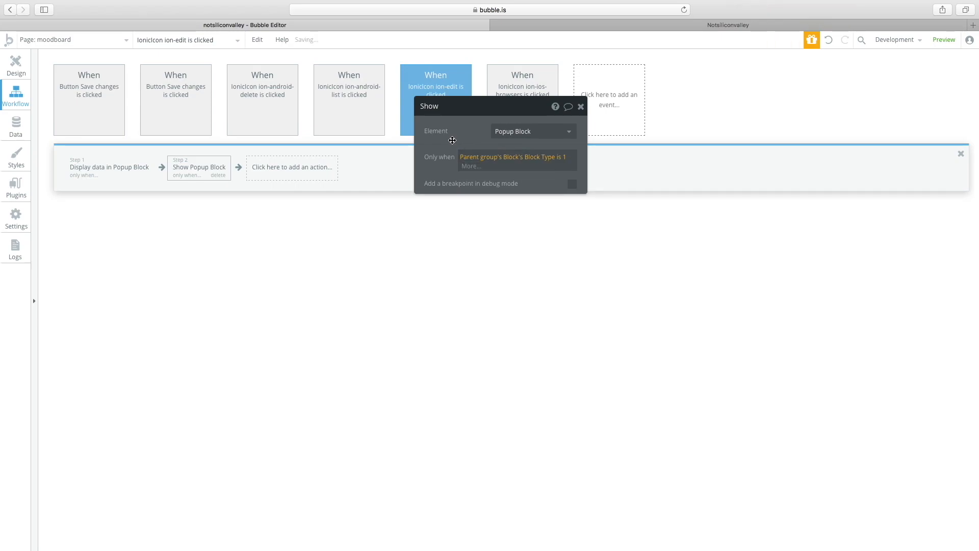
pyautogui.click(298, 176)
pyautogui.moveTo(293, 207)
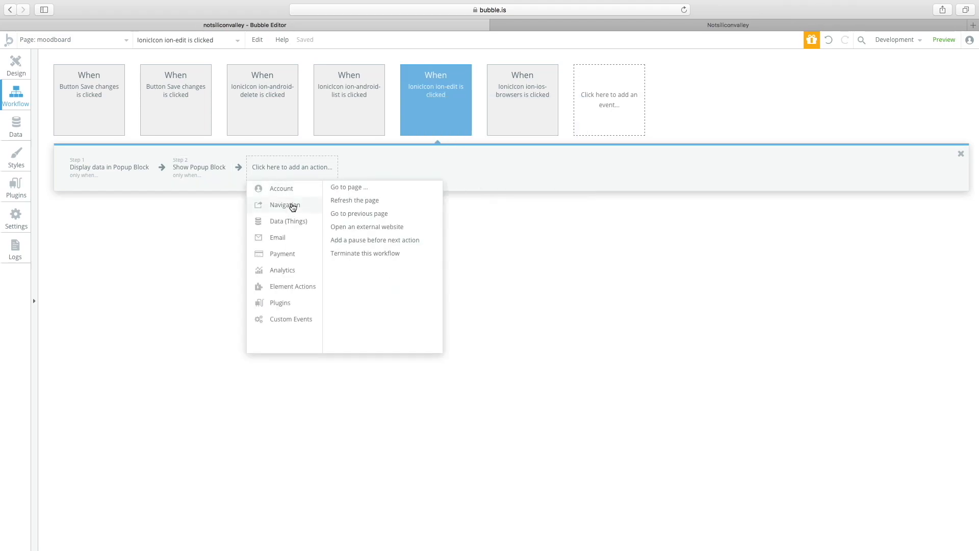
# - Add a third pencil-icon step displaying Parent group's Block in Popup Image Block
pyautogui.click(16, 66)
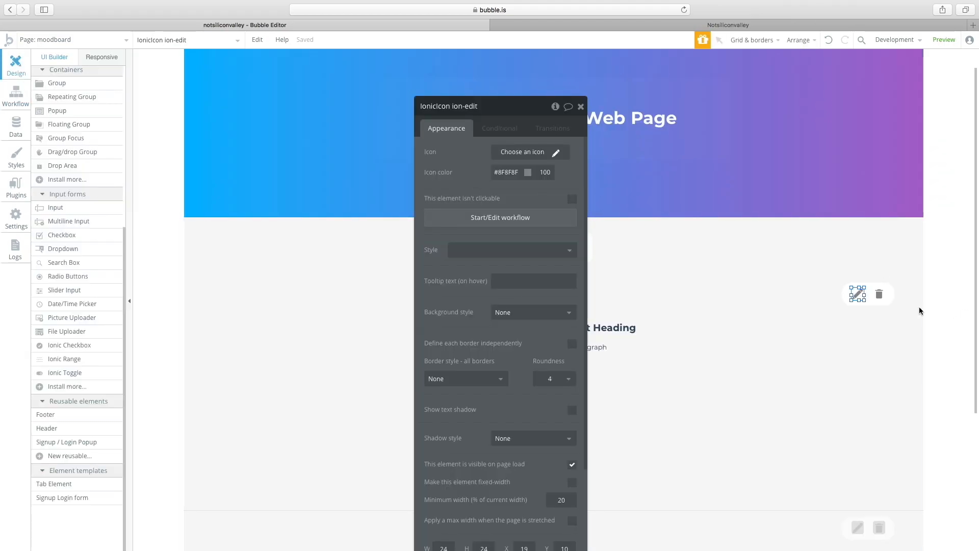
pyautogui.moveTo(450, 113); pyautogui.dragTo(340, 107)
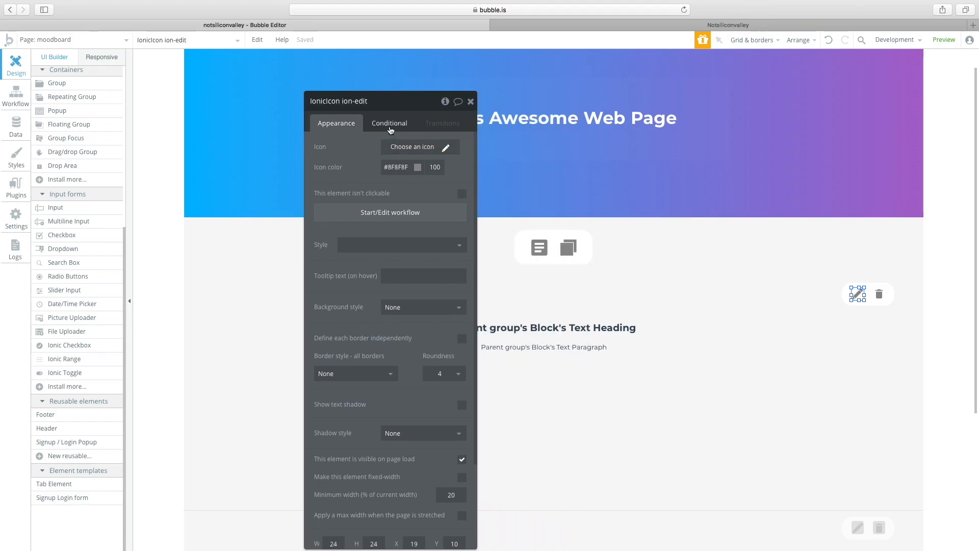
pyautogui.rightClick(388, 126)
pyautogui.rightClick(366, 124)
pyautogui.click(17, 102)
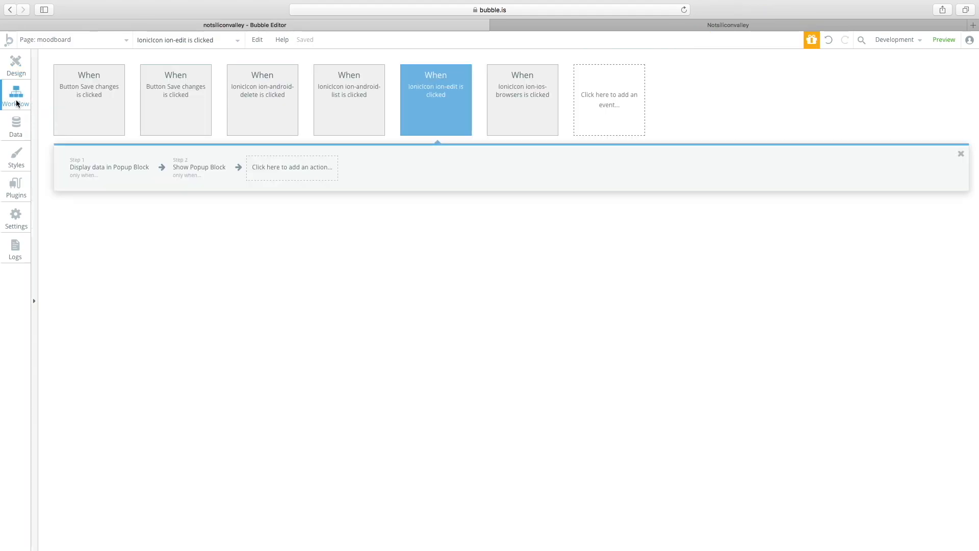
pyautogui.click(303, 168)
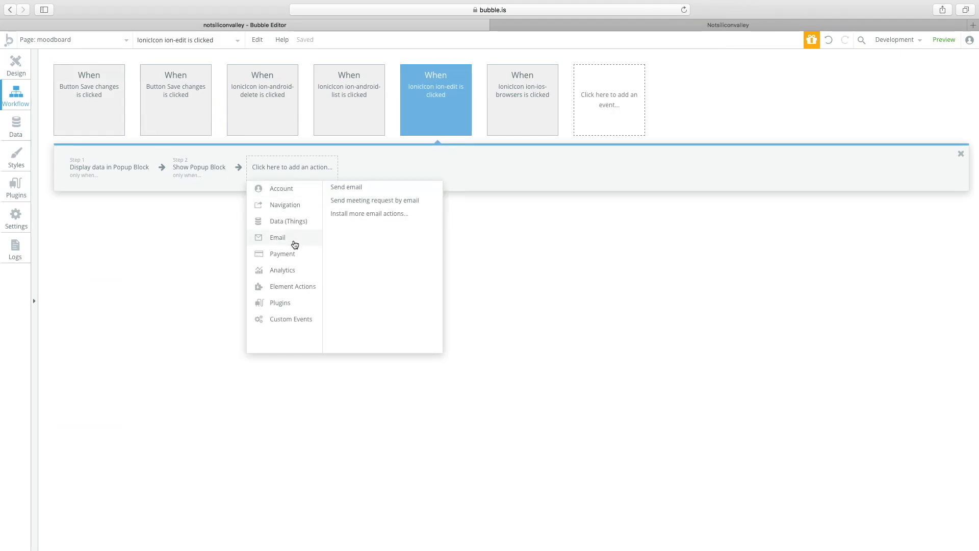
pyautogui.moveTo(308, 289)
pyautogui.click(347, 273)
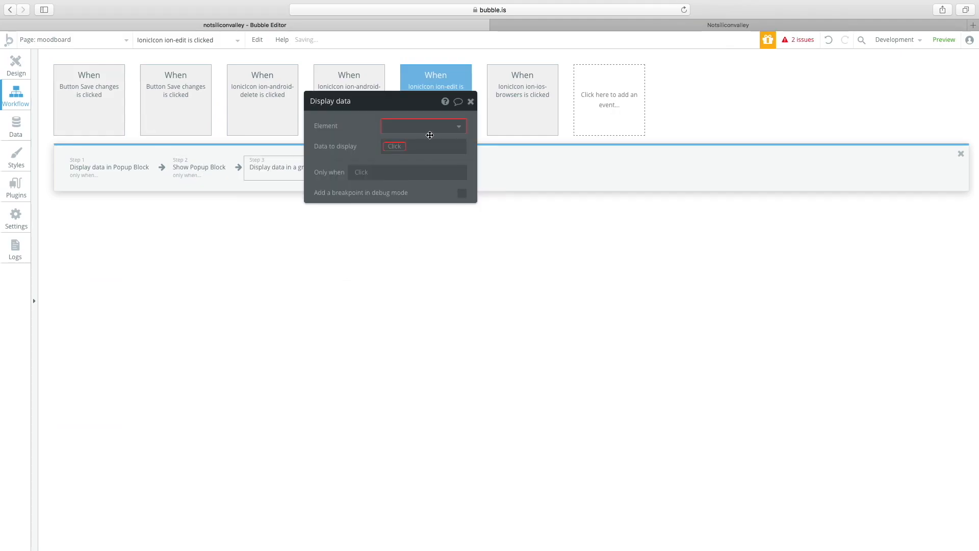
pyautogui.click(395, 176)
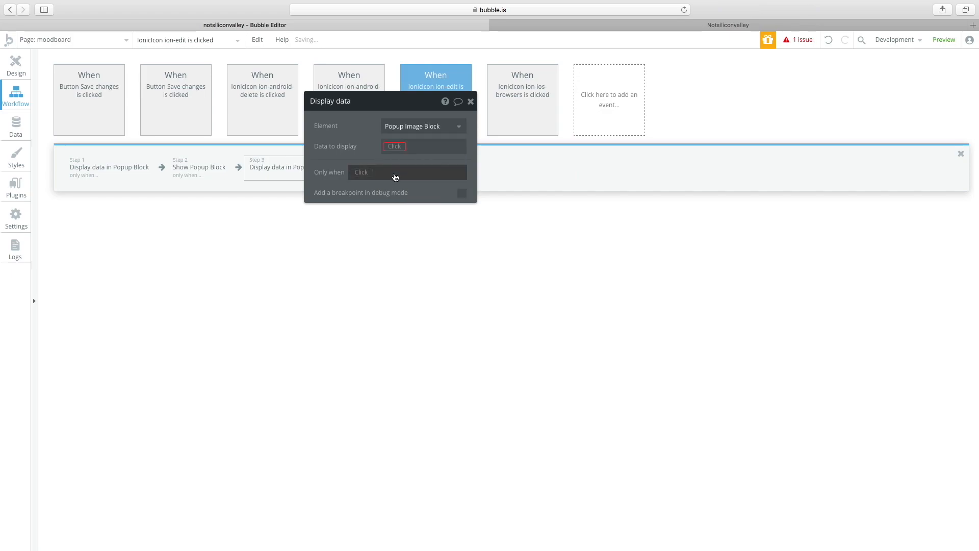
pyautogui.click(389, 147)
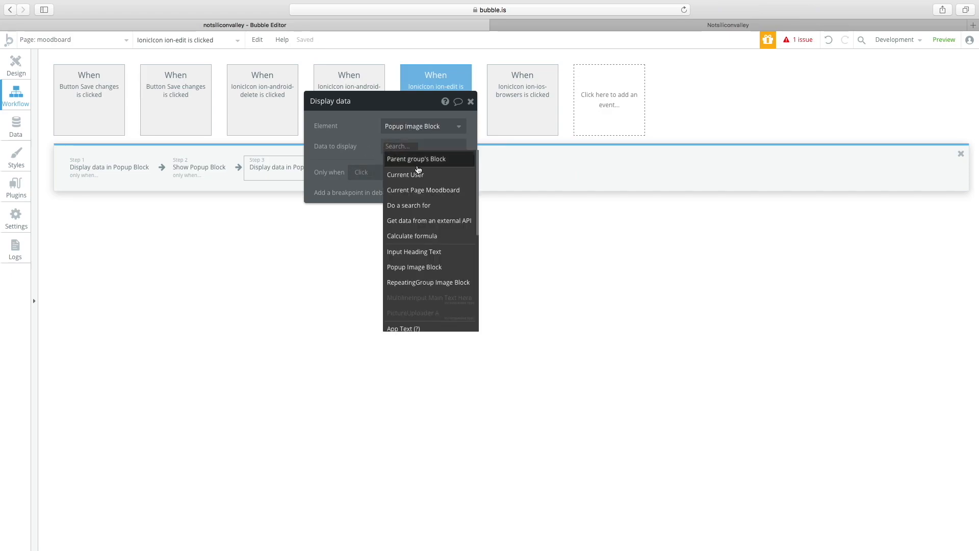
pyautogui.click(420, 164)
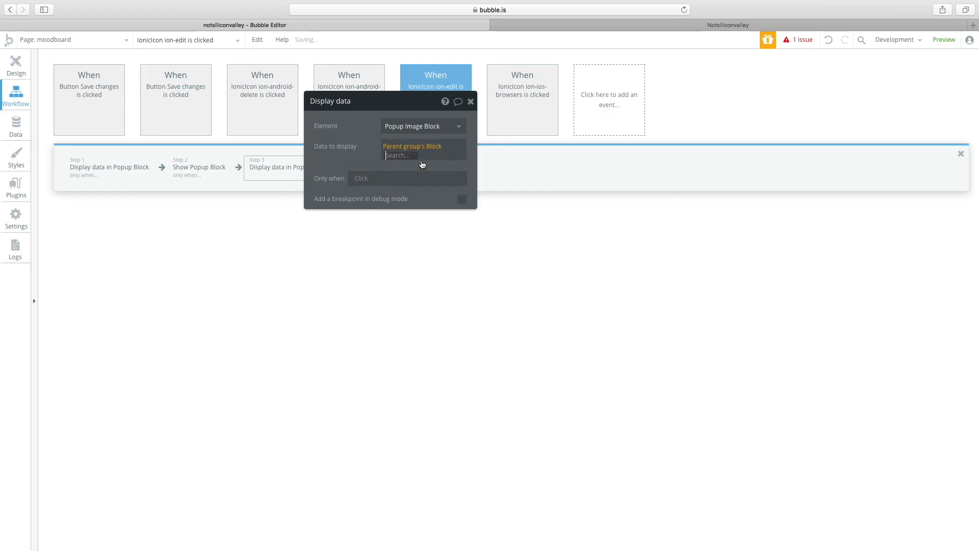
pyautogui.click(354, 151)
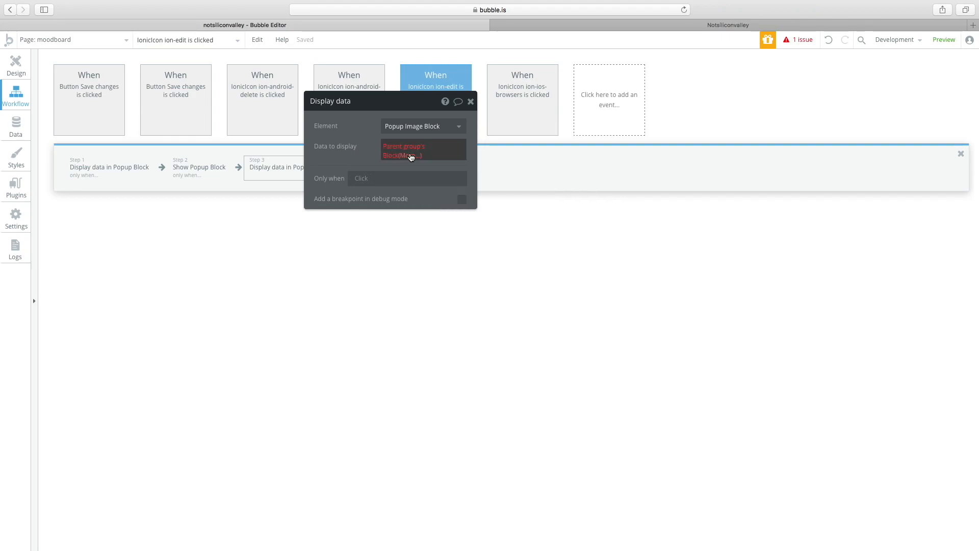
# - Set the Popup Image Block's content type to Block
pyautogui.click(23, 67)
pyautogui.click(178, 41)
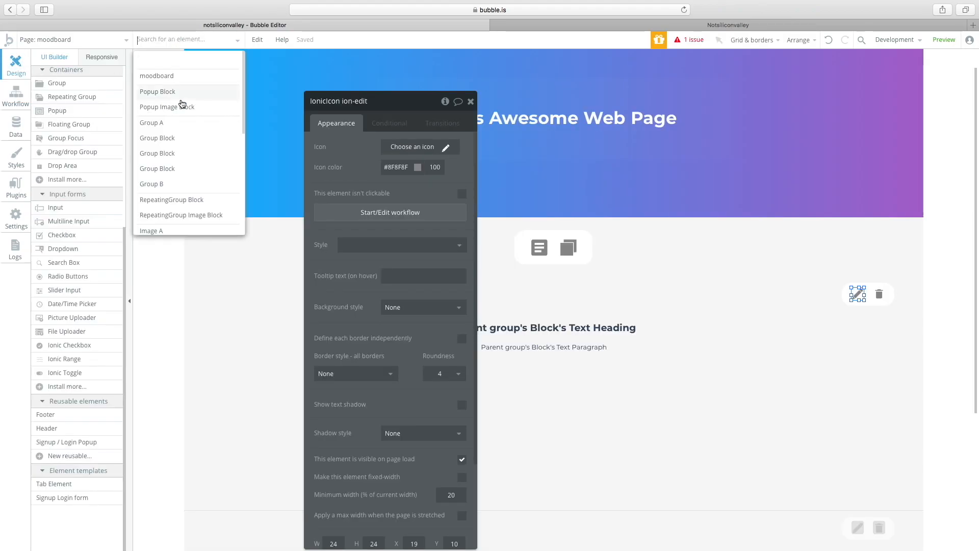
pyautogui.click(169, 107)
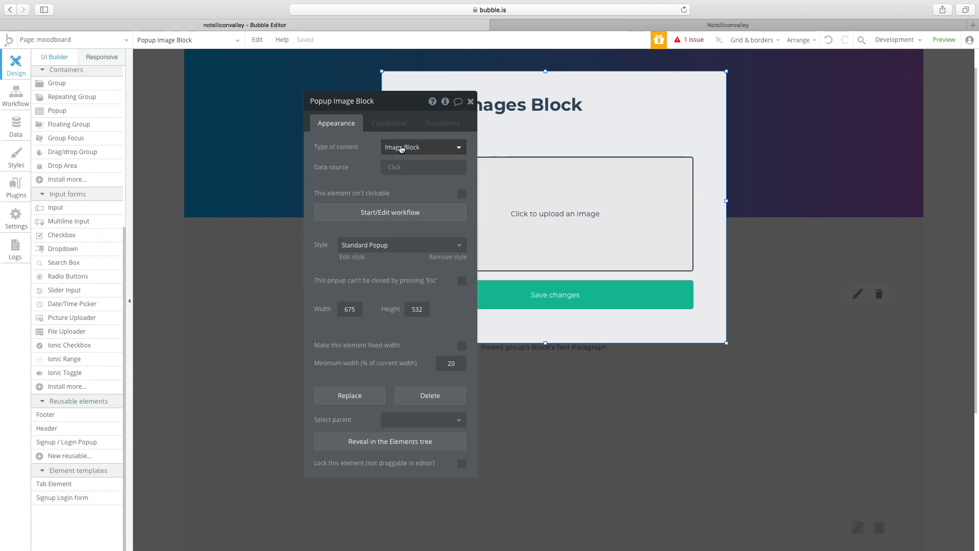
pyautogui.click(423, 149)
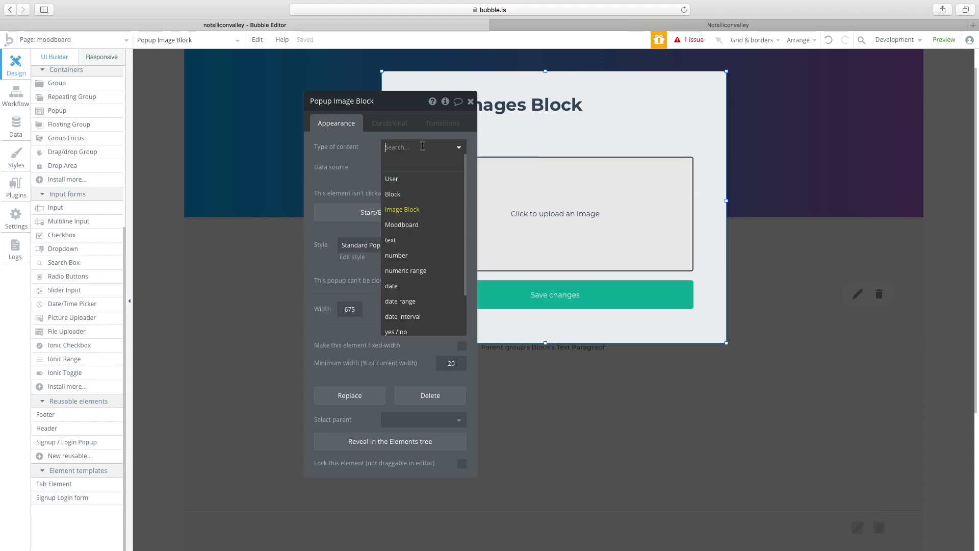
pyautogui.click(409, 200)
# - In the Save changes workflow, set the new Image Block's Block Reference to Parent group's Block
pyautogui.click(552, 296)
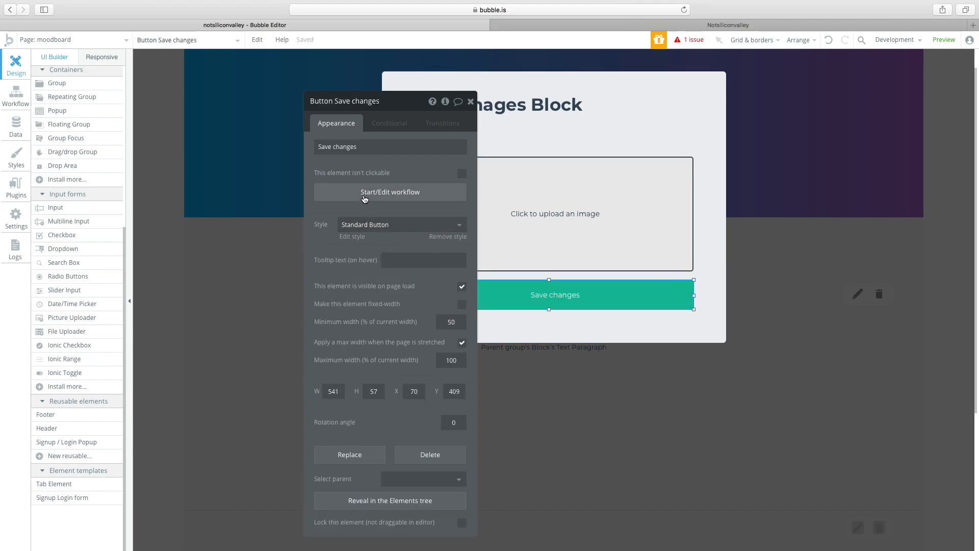
pyautogui.rightClick(364, 194)
pyautogui.click(325, 190)
pyautogui.rightClick(327, 190)
pyautogui.click(347, 175)
pyautogui.rightClick(360, 190)
pyautogui.click(338, 197)
pyautogui.click(337, 197)
pyautogui.click(88, 172)
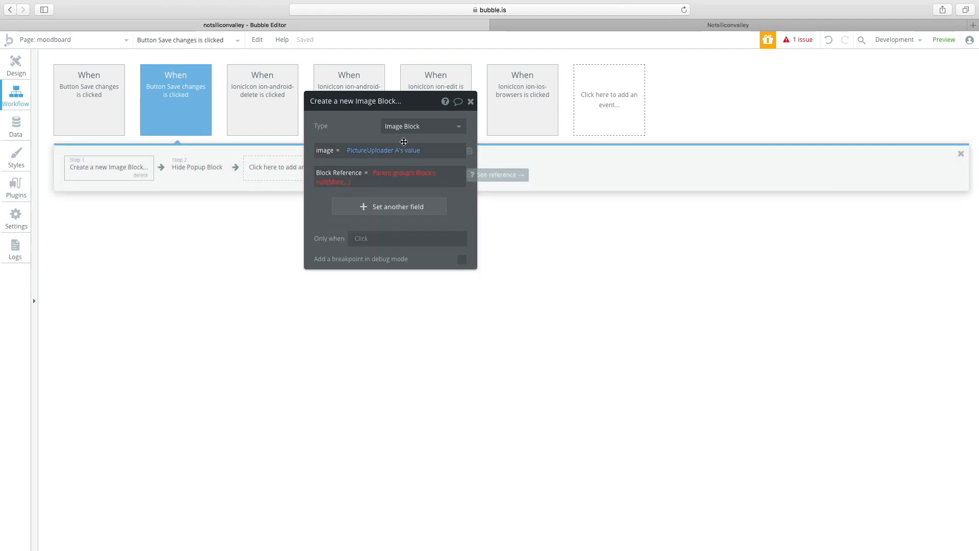
pyautogui.click(380, 174)
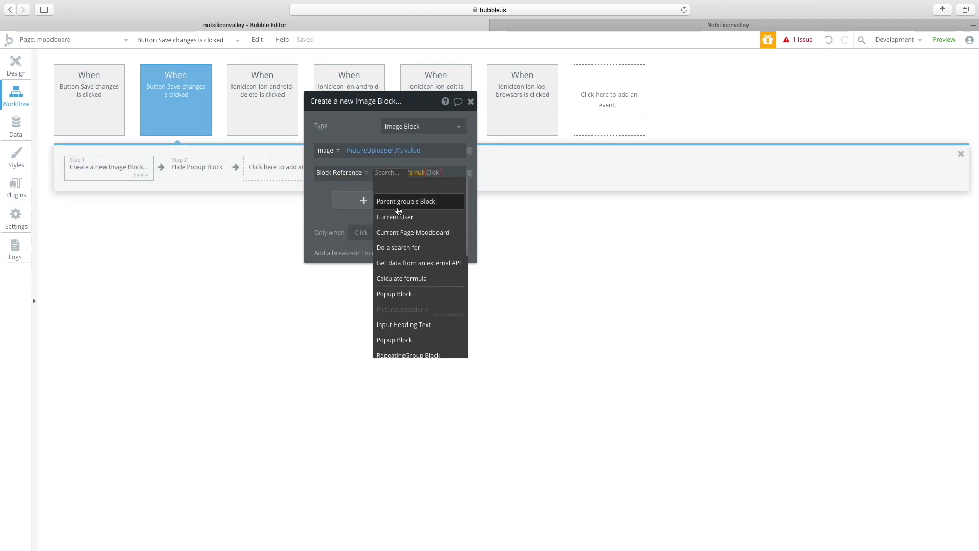
pyautogui.click(399, 203)
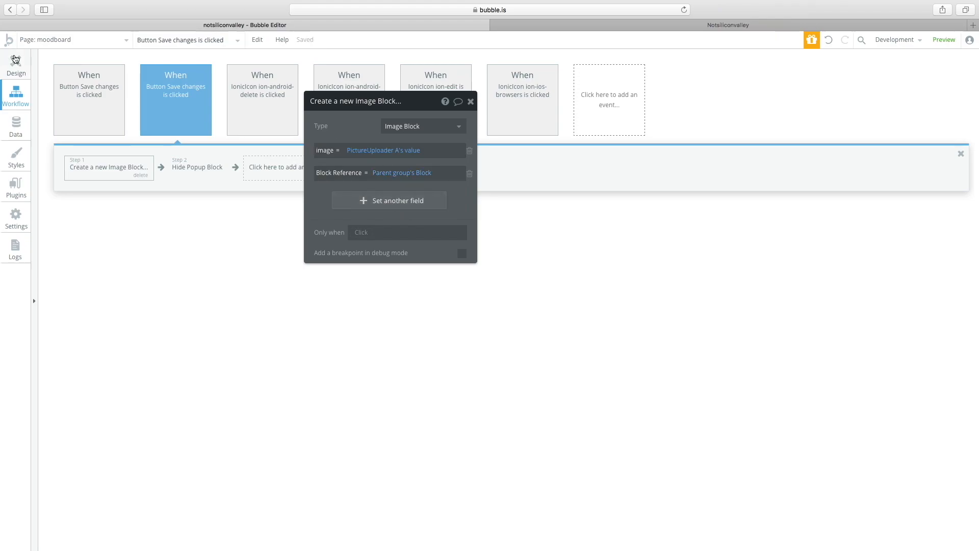
# - Reselect the pencil edit icon and bring up its click workflow
pyautogui.click(16, 62)
pyautogui.click(248, 188)
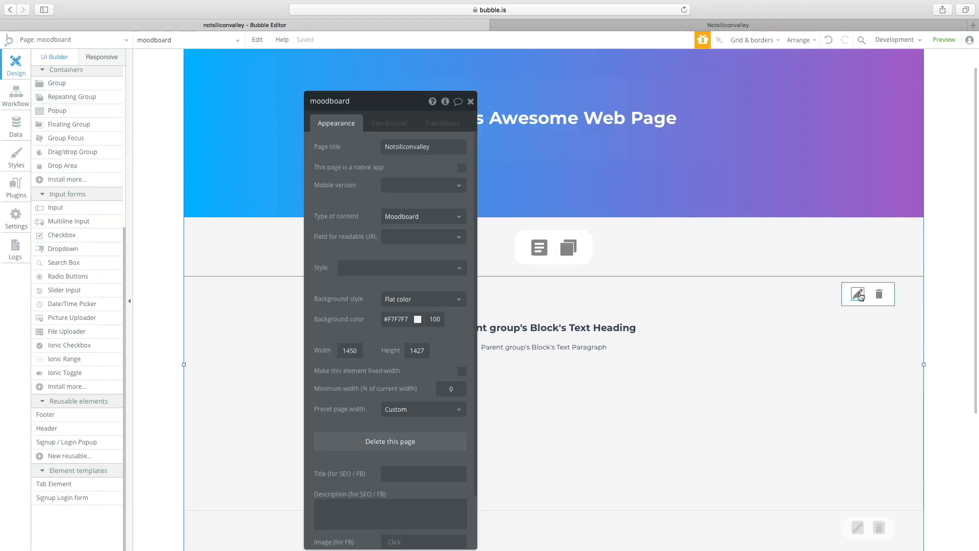
pyautogui.click(858, 293)
pyautogui.click(391, 211)
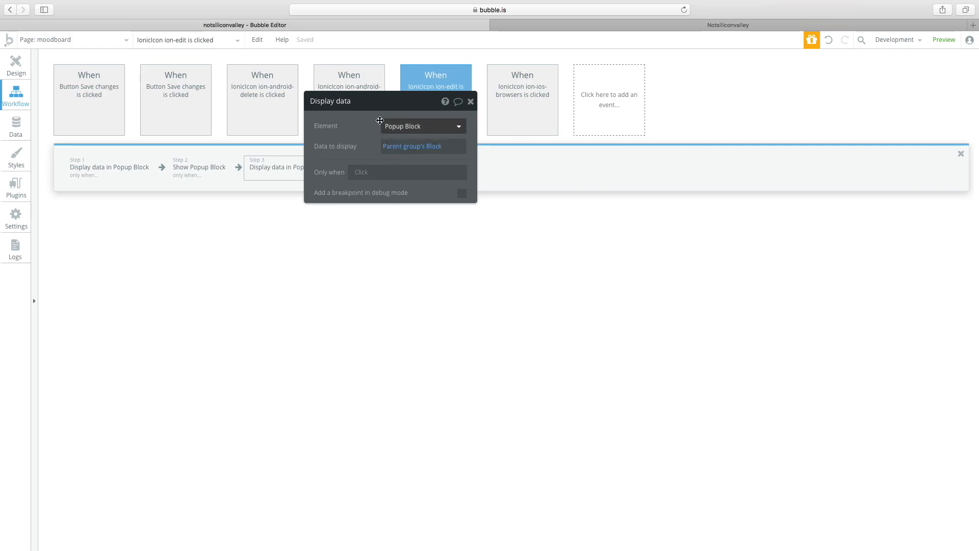
# - Send the third step's data to the second Popup Block, only when Block Type is 2
pyautogui.moveTo(362, 105); pyautogui.dragTo(406, 109)
pyautogui.click(453, 134)
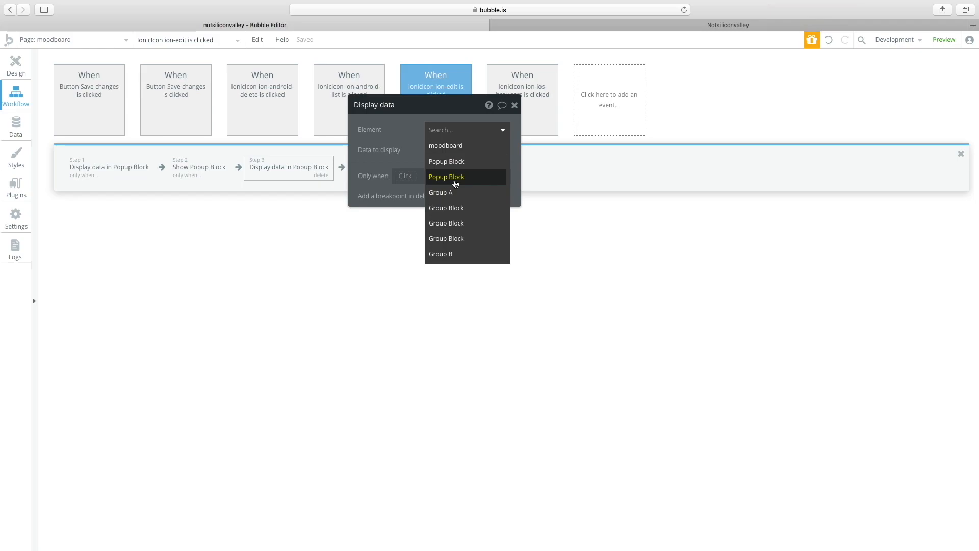
pyautogui.moveTo(455, 183)
pyautogui.click(459, 183)
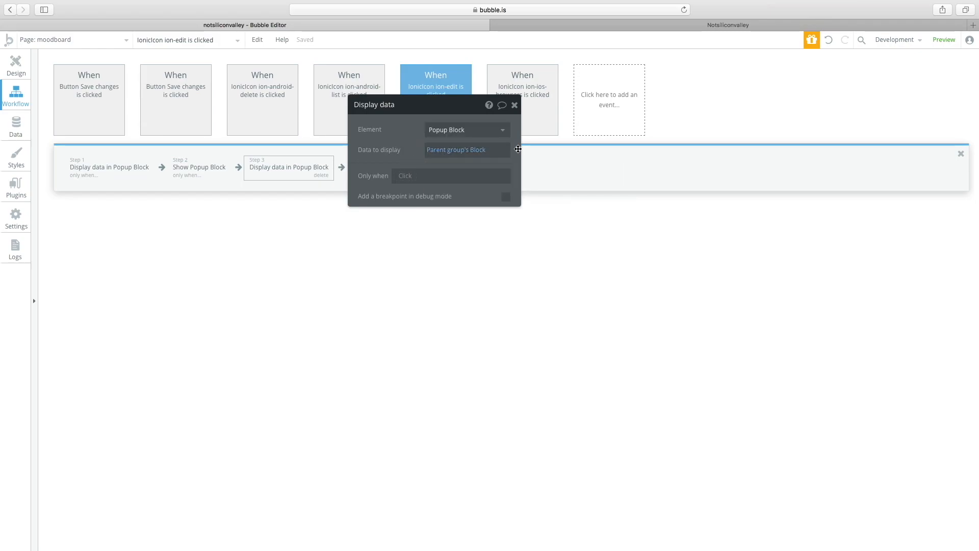
pyautogui.click(16, 65)
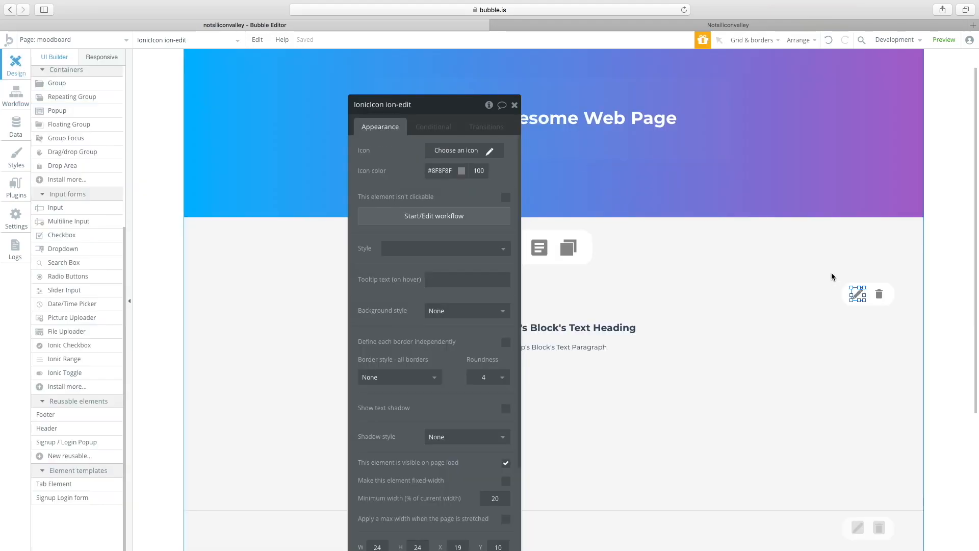
pyautogui.click(392, 217)
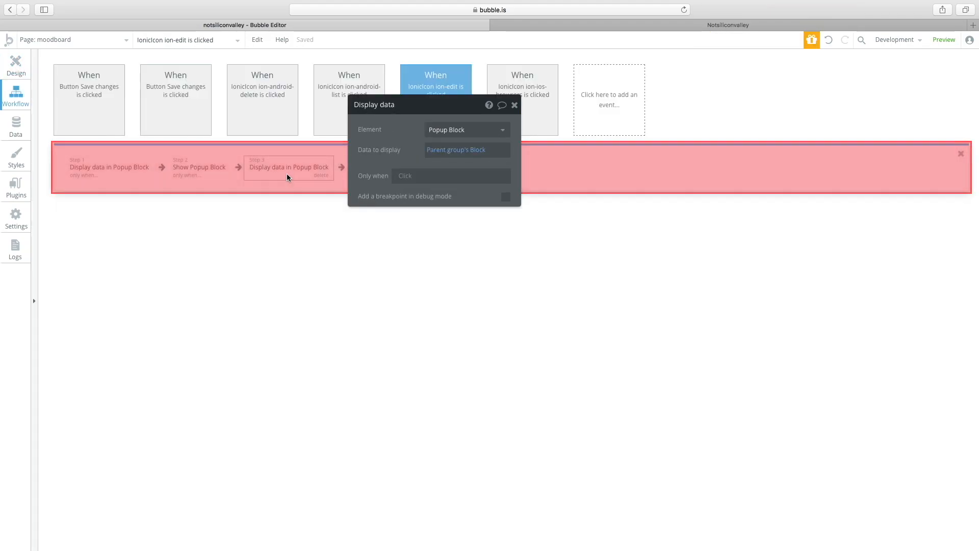
pyautogui.click(400, 176)
pyautogui.click(423, 205)
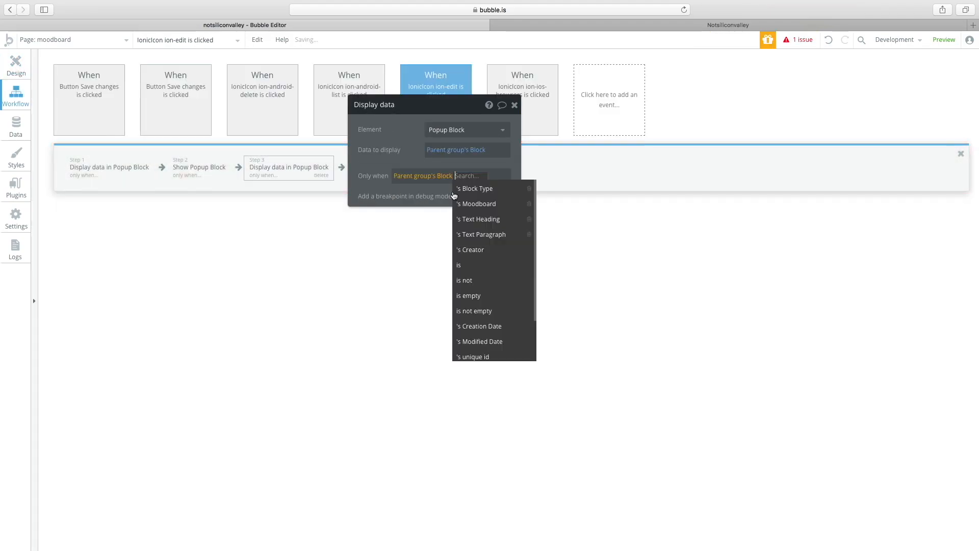
pyautogui.click(469, 189)
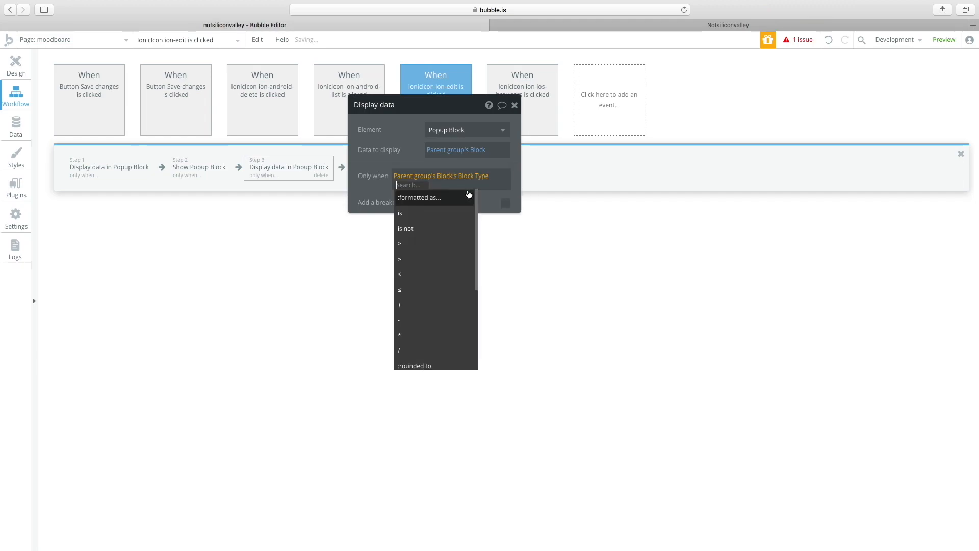
pyautogui.click(422, 214)
pyautogui.write('2')
pyautogui.click(409, 153)
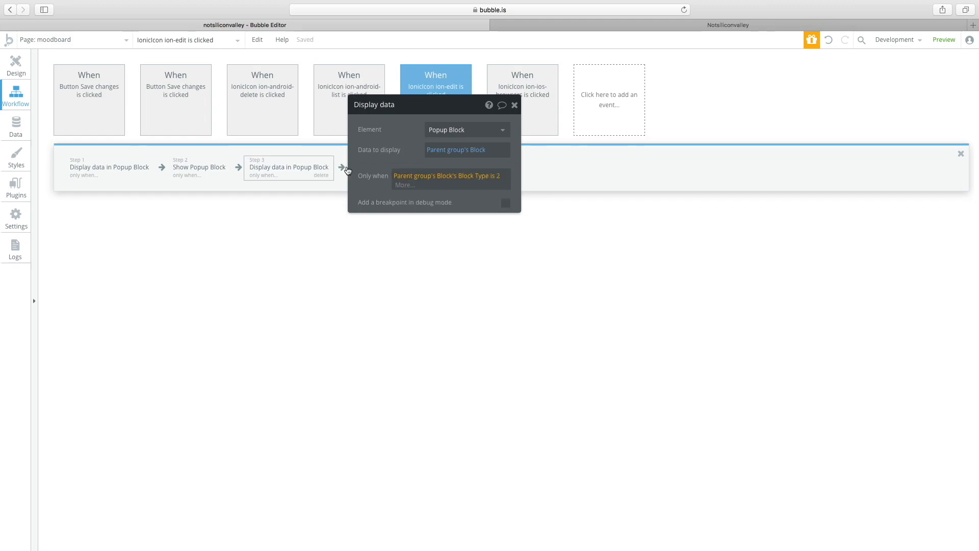
# - Add a fourth step that shows Popup Block
pyautogui.click(411, 169)
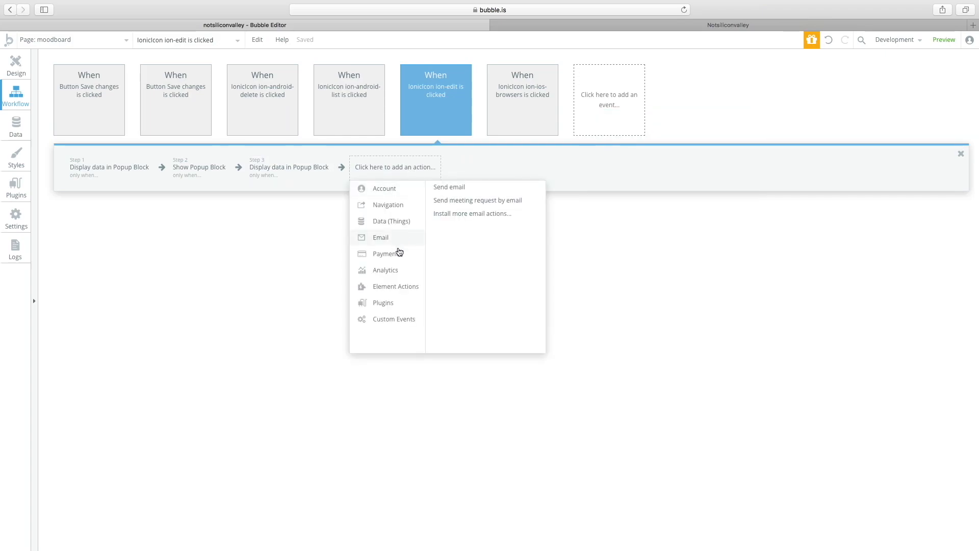
pyautogui.moveTo(399, 289)
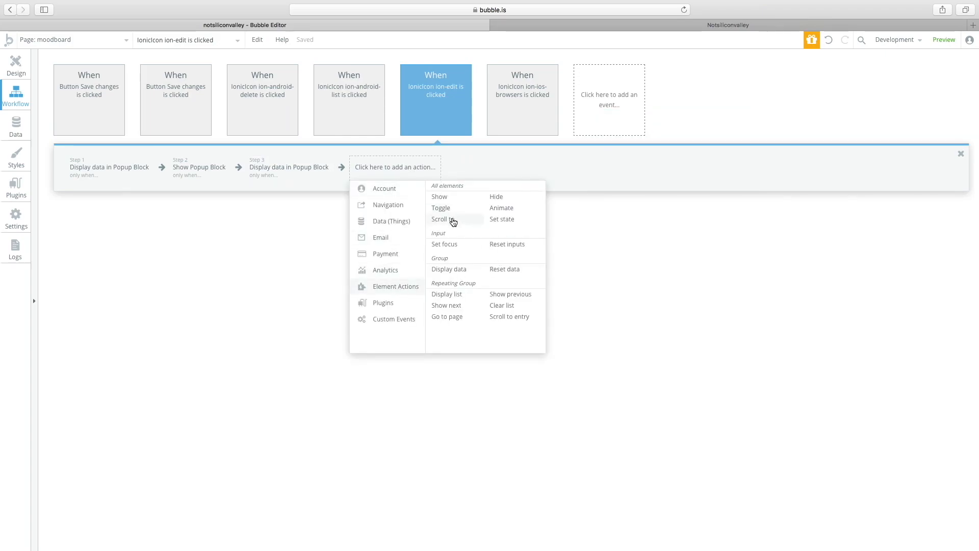
pyautogui.click(449, 199)
pyautogui.click(663, 144)
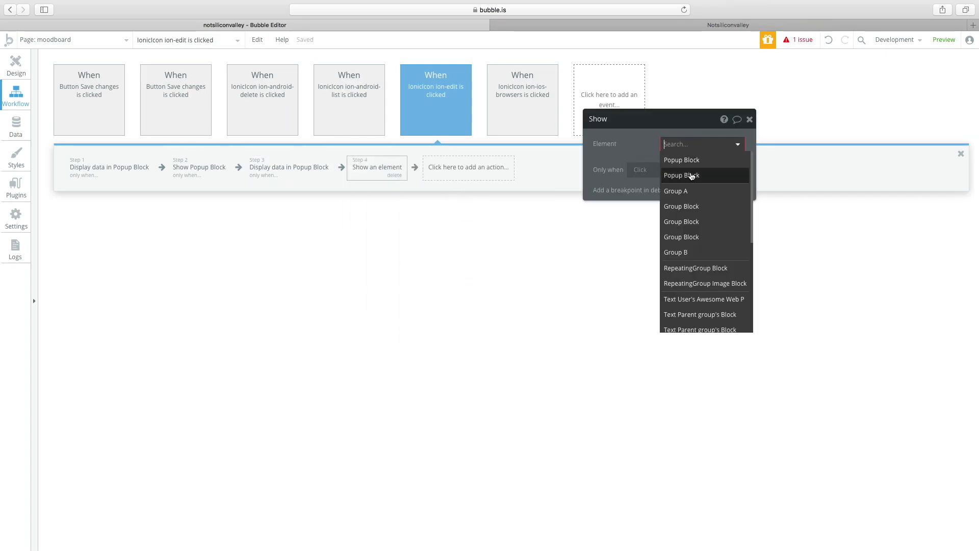
pyautogui.click(691, 177)
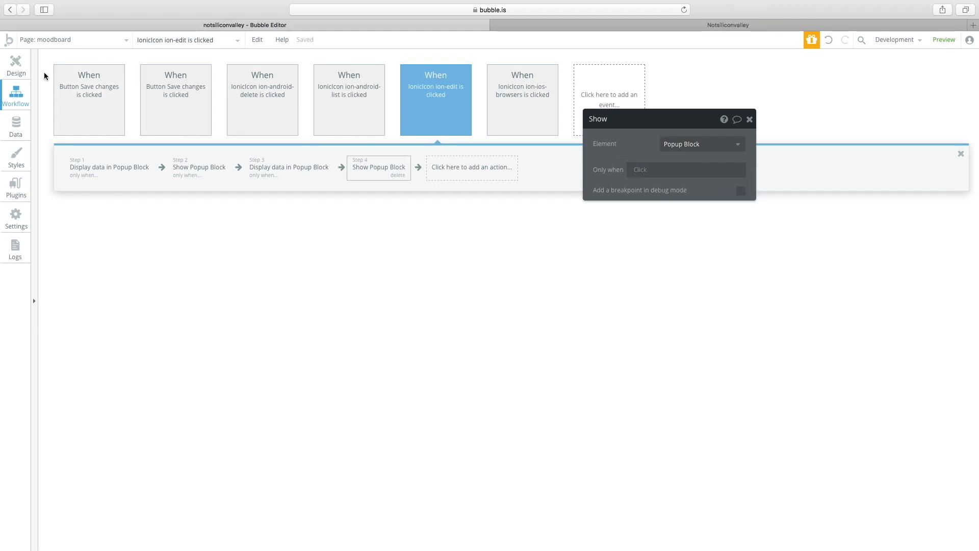
pyautogui.click(16, 65)
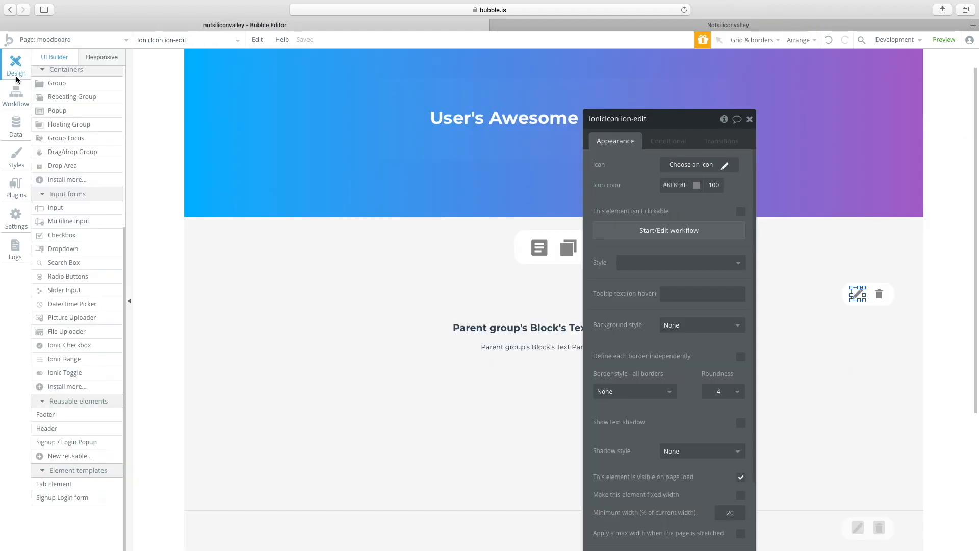
pyautogui.click(762, 24)
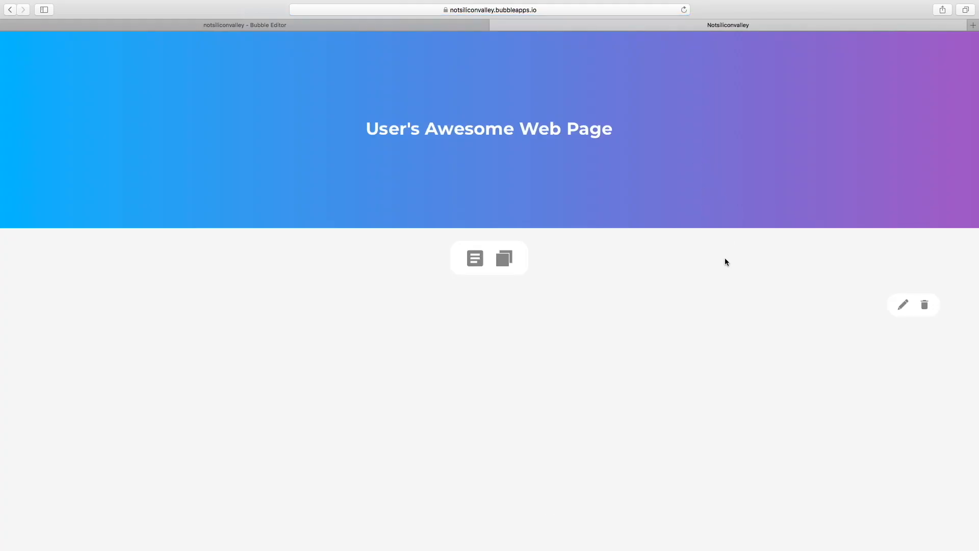
pyautogui.click(903, 304)
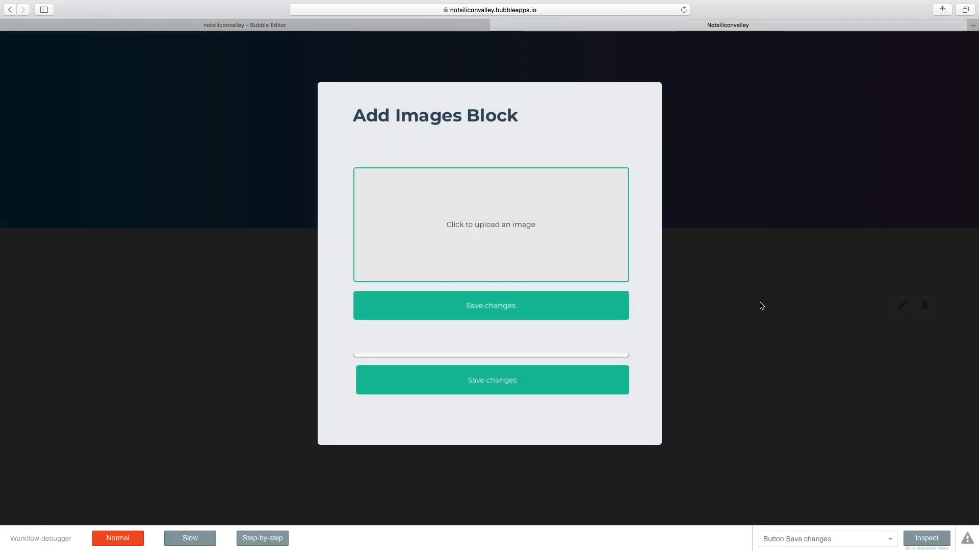
pyautogui.press('Escape')
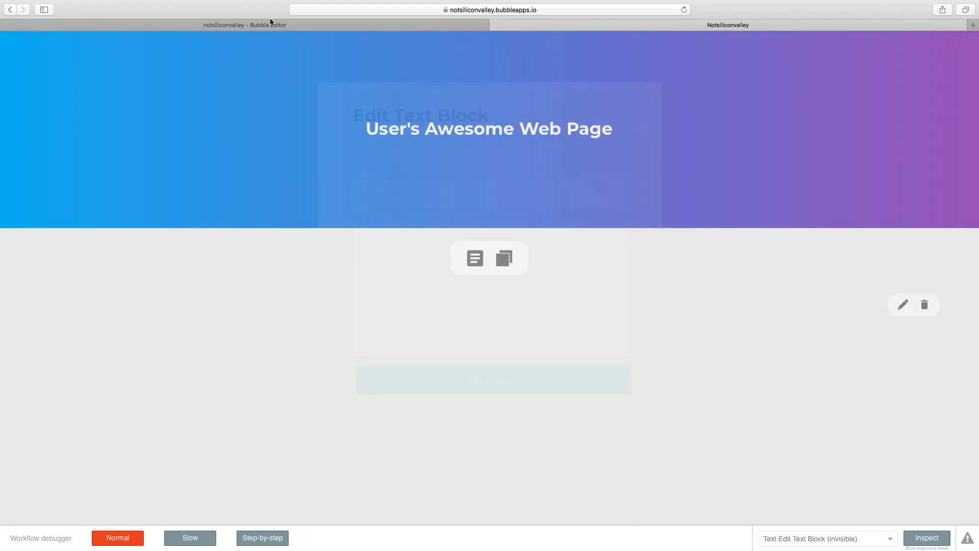
pyautogui.click(269, 25)
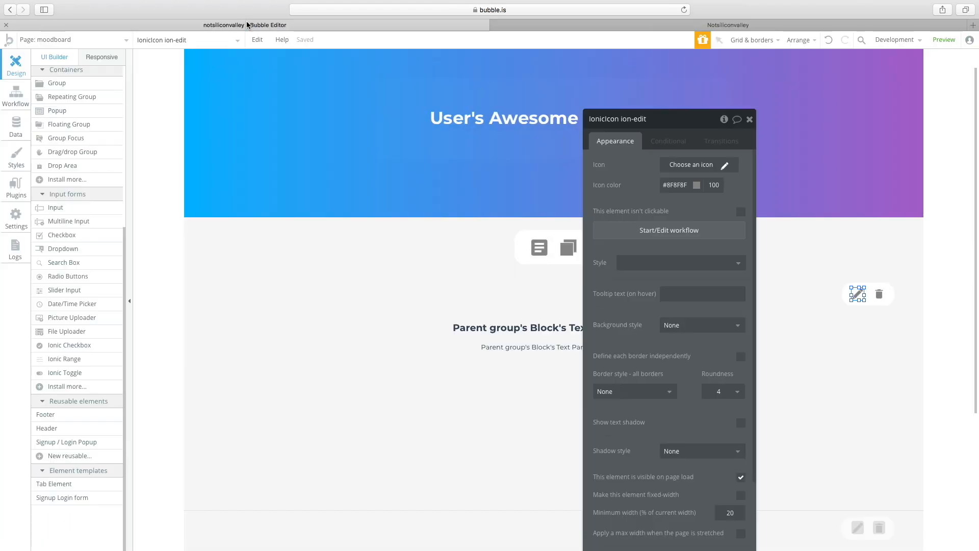
pyautogui.click(488, 249)
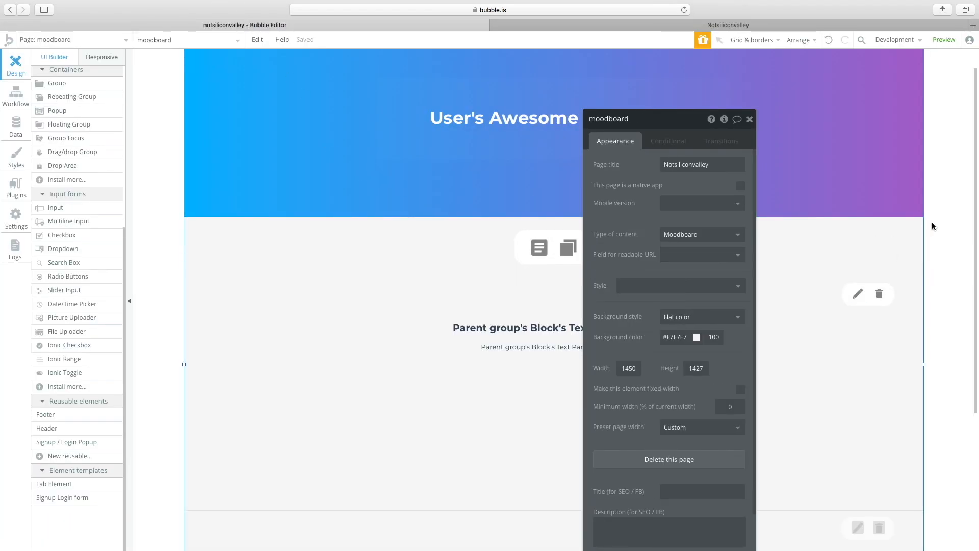
pyautogui.click(750, 61)
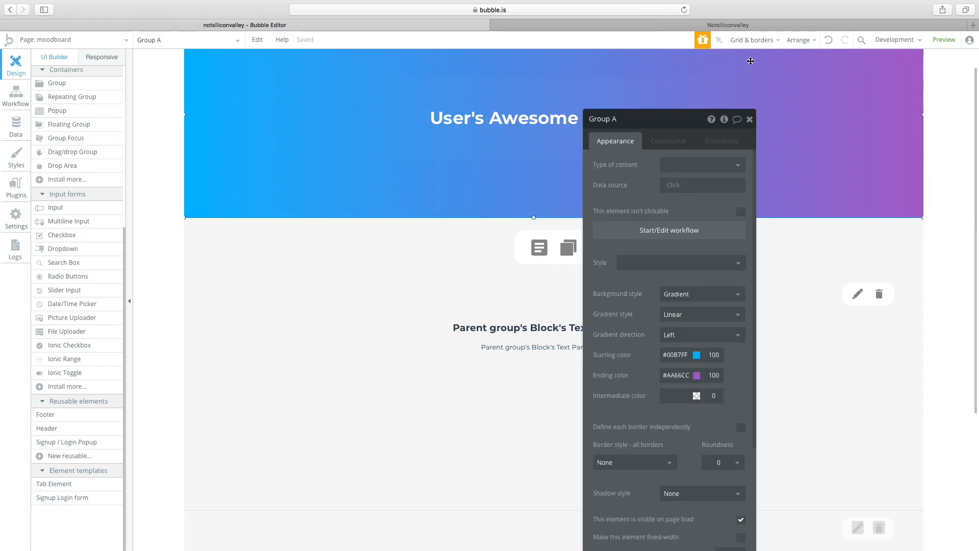
pyautogui.click(720, 24)
pyautogui.click(475, 258)
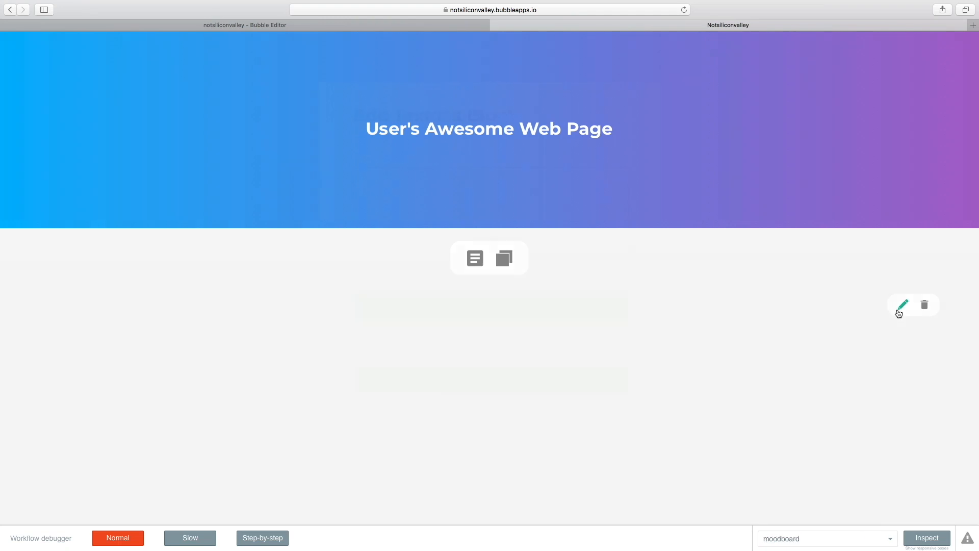
pyautogui.click(902, 304)
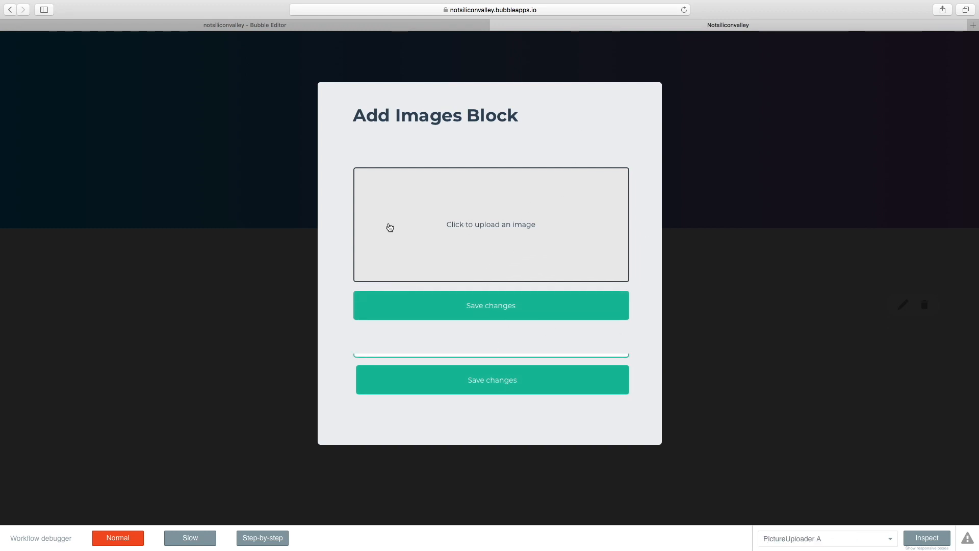
pyautogui.click(230, 25)
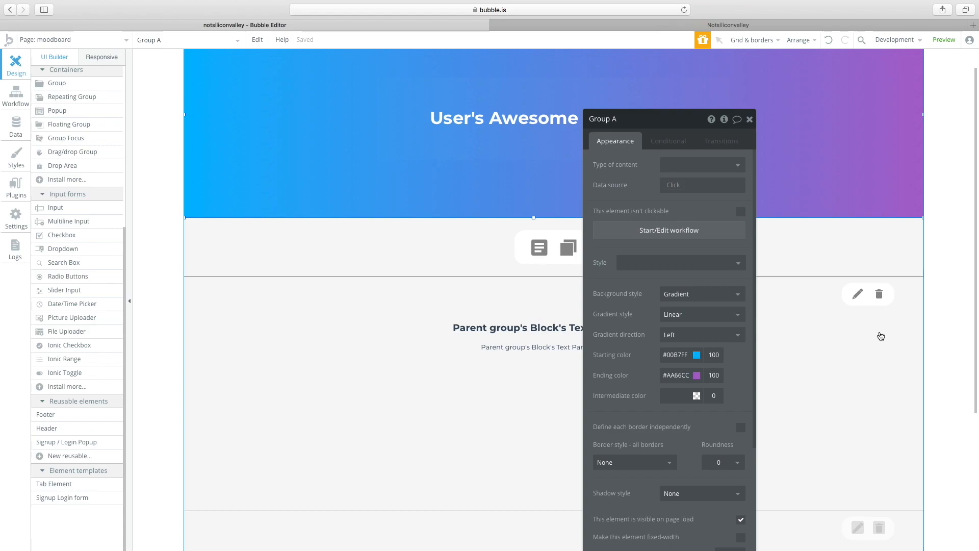
# - Open the pencil edit icon's click workflow and select its Show Popup Block step
pyautogui.click(859, 293)
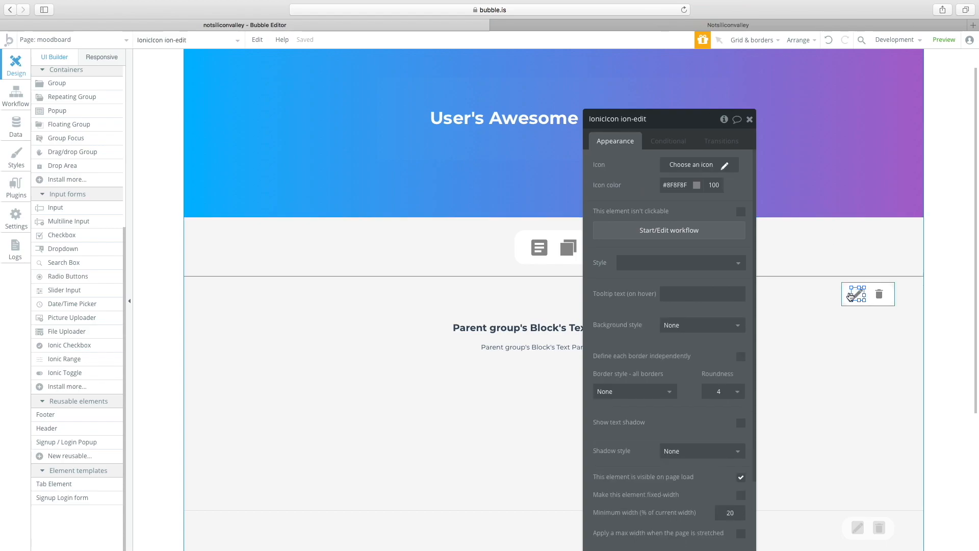
pyautogui.click(847, 295)
pyautogui.click(853, 293)
pyautogui.click(668, 142)
pyautogui.click(627, 145)
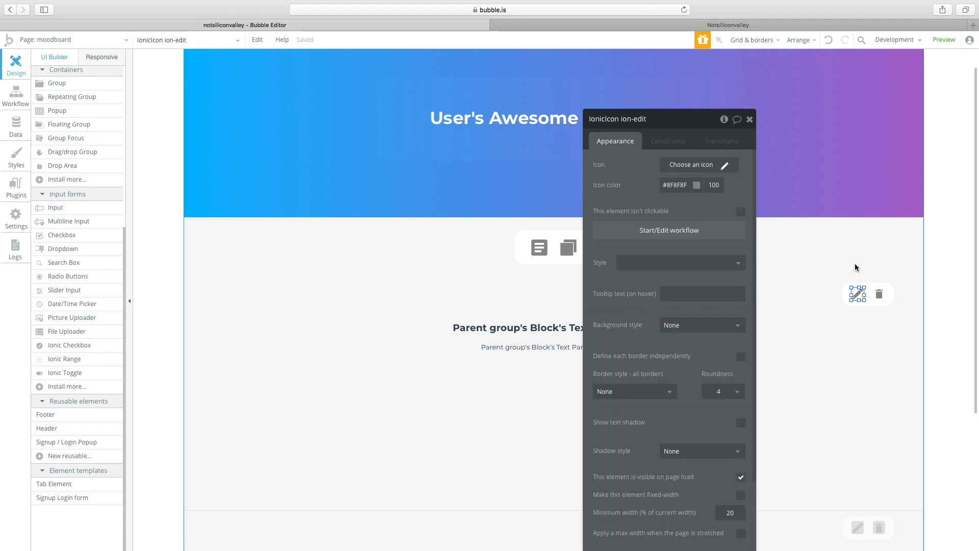
pyautogui.click(643, 231)
pyautogui.click(265, 175)
pyautogui.click(378, 171)
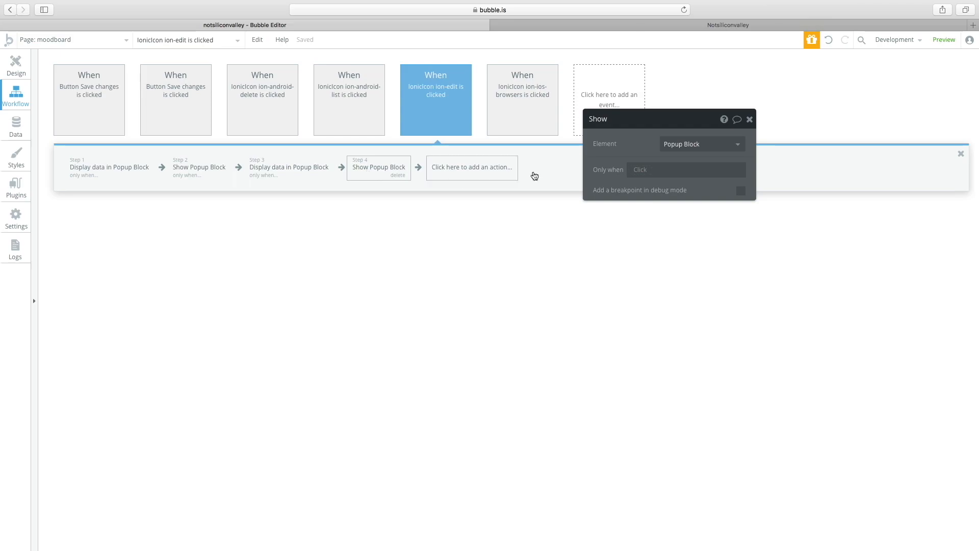
# - Set Only when to Parent group's Block's Block Type is 2, then switch to the app preview
pyautogui.click(637, 170)
pyautogui.click(658, 198)
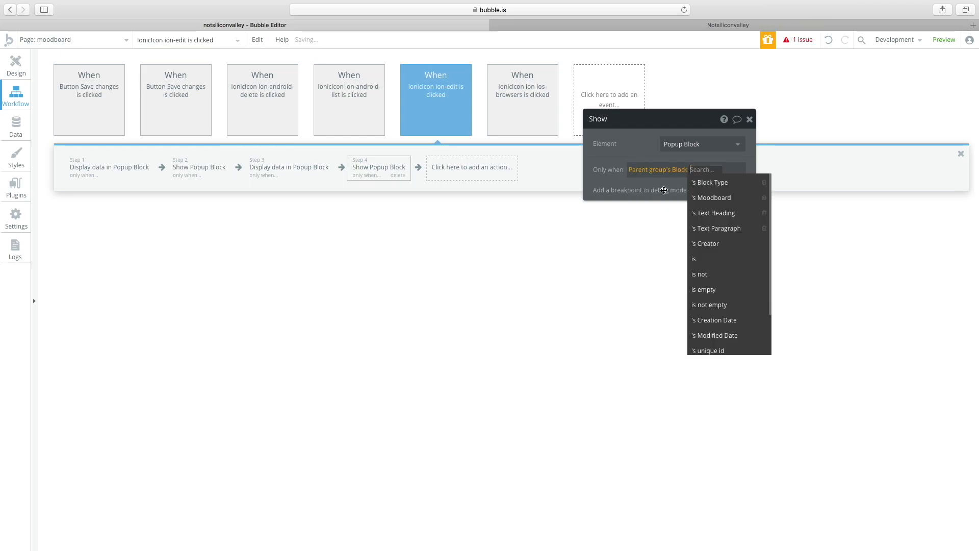
pyautogui.click(660, 188)
pyautogui.click(650, 209)
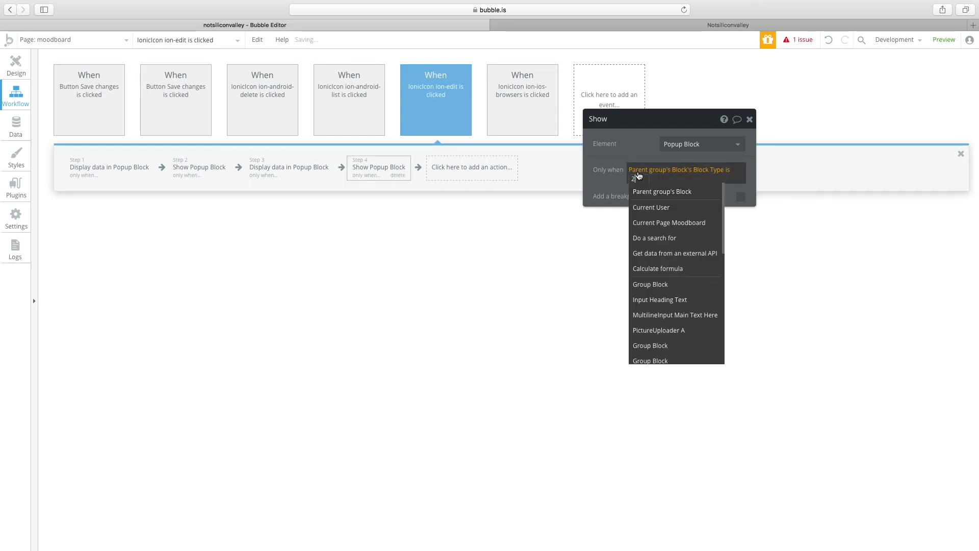
pyautogui.write('2')
pyautogui.press('Return')
pyautogui.click(16, 64)
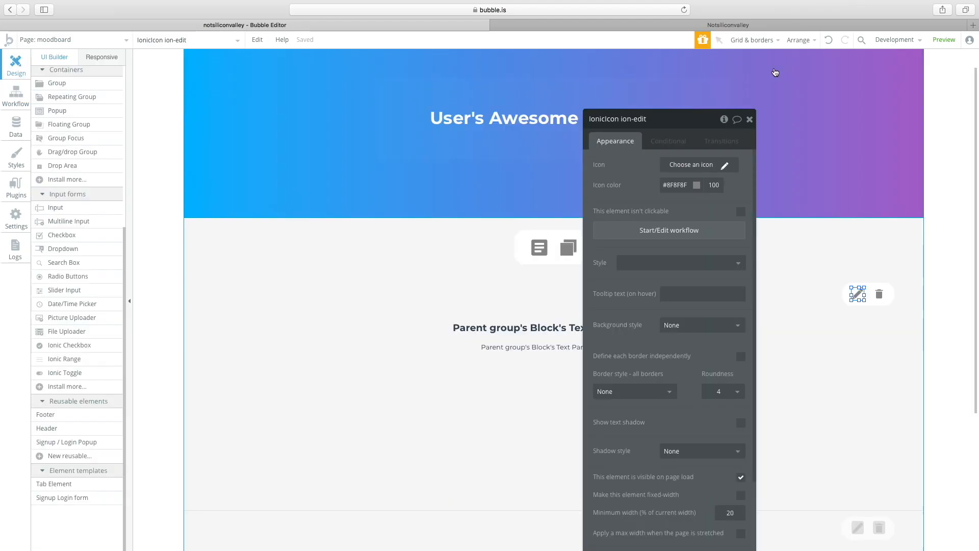
pyautogui.click(770, 25)
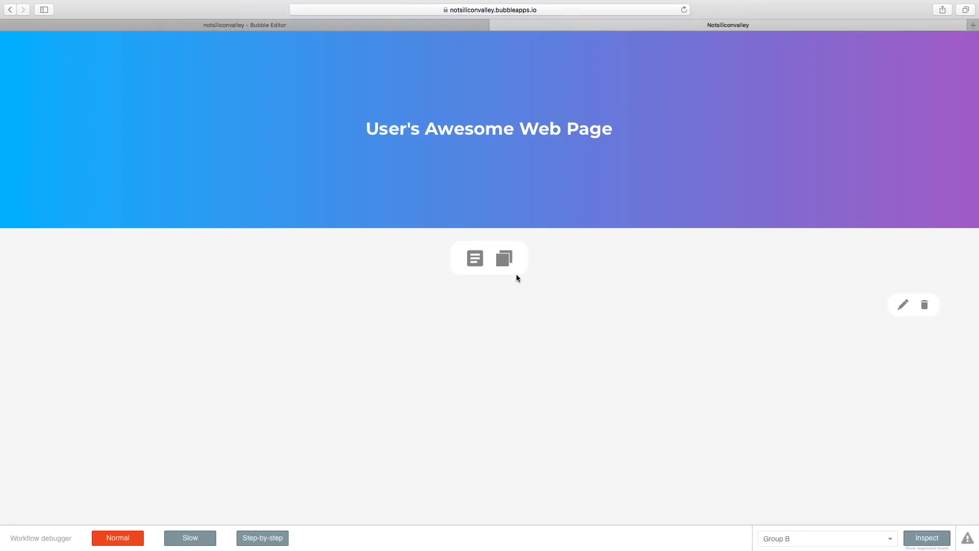
# - Enter heading 'Welcome to my website' and body 'This is my awesome text' in the text block, then save
pyautogui.rightClick(904, 302)
pyautogui.click(769, 283)
pyautogui.click(900, 306)
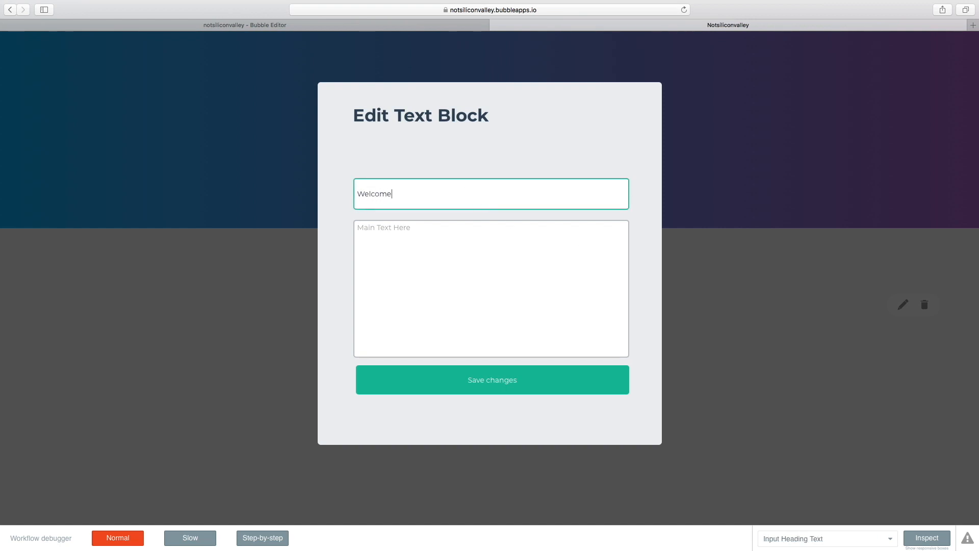
pyautogui.click(446, 224)
pyautogui.write('This is my awesome text')
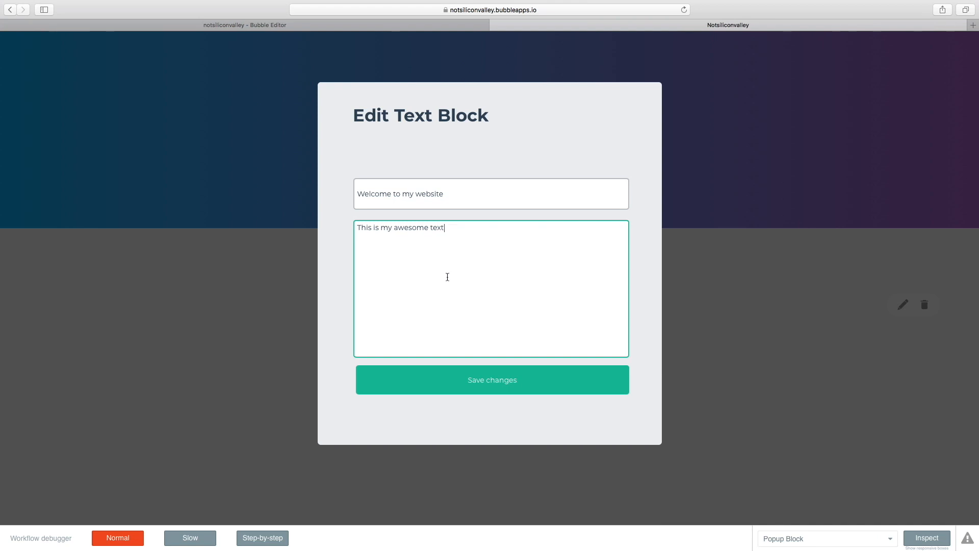
pyautogui.click(521, 388)
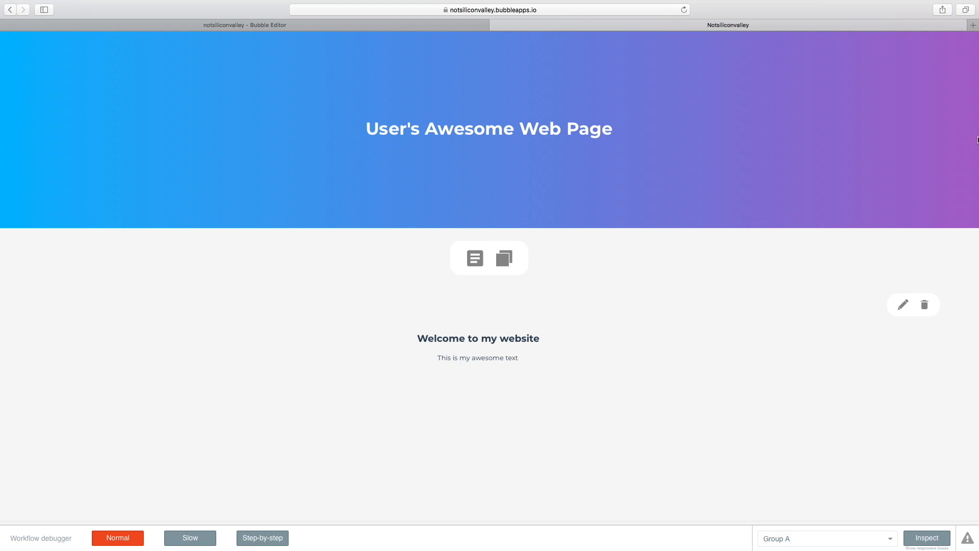
# - Add an images block below the text block with the uploaded client_site_animation2.gif and save it
pyautogui.scroll(-6, 867, 247)
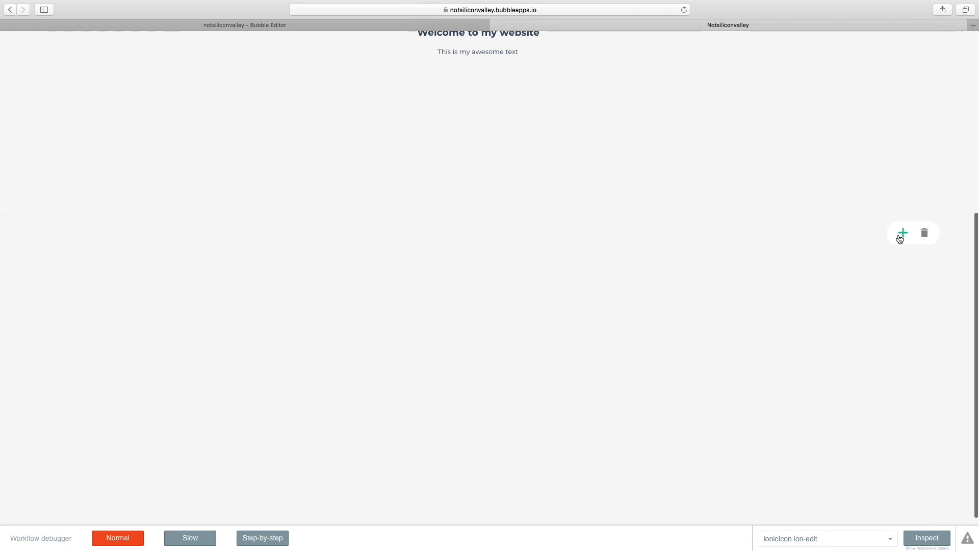
pyautogui.click(903, 235)
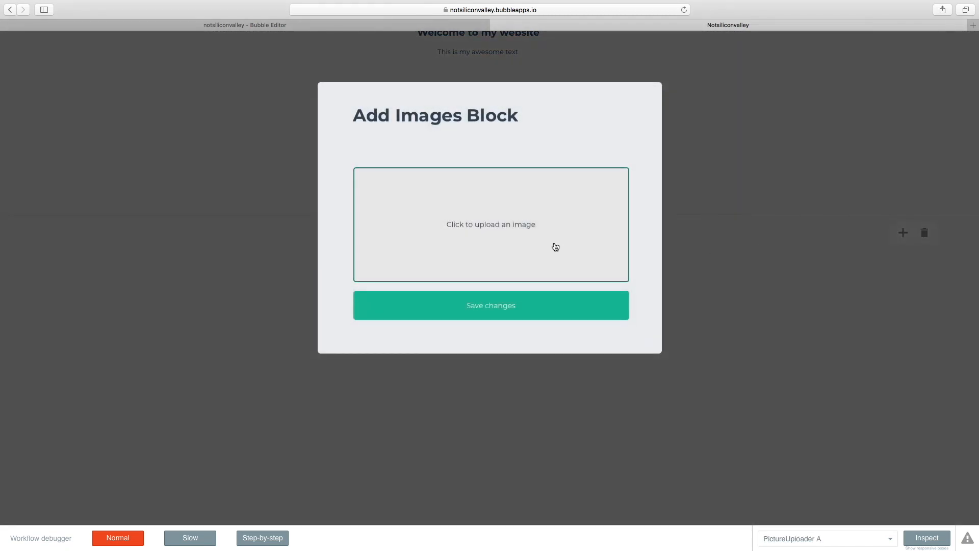
pyautogui.click(608, 228)
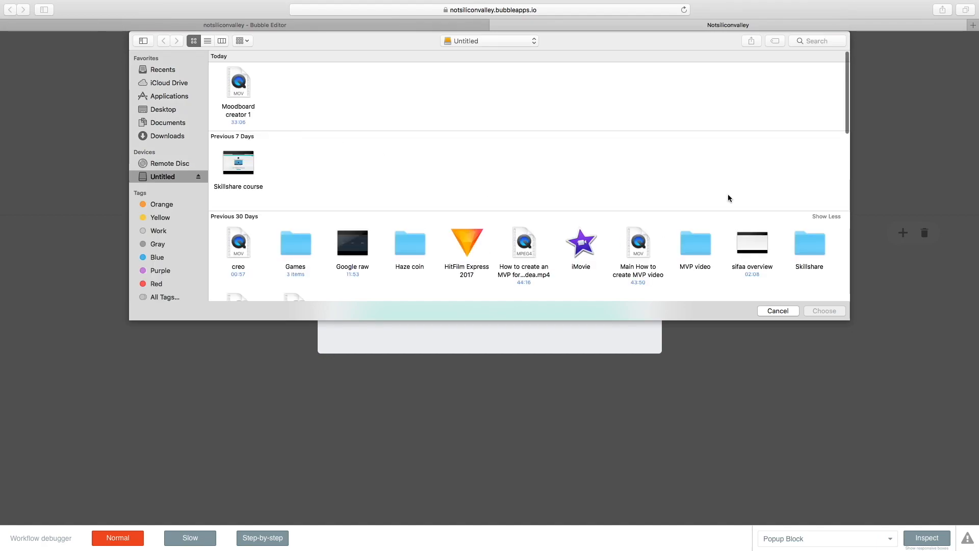
pyautogui.click(778, 311)
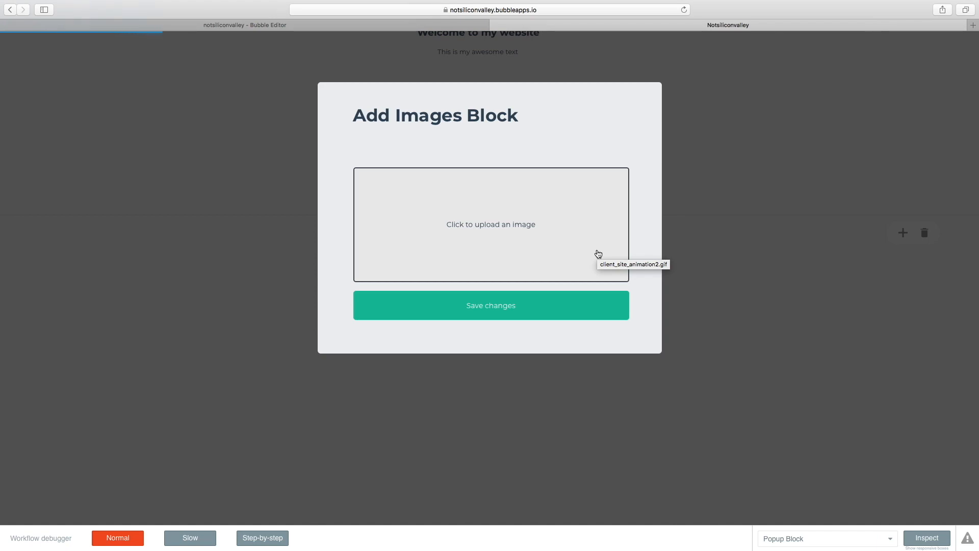
pyautogui.click(469, 311)
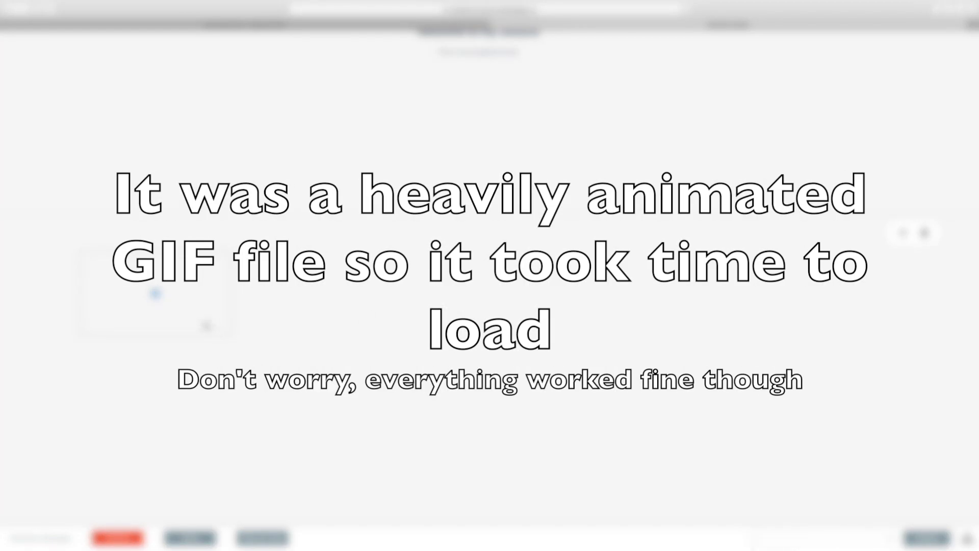
pyautogui.click(904, 234)
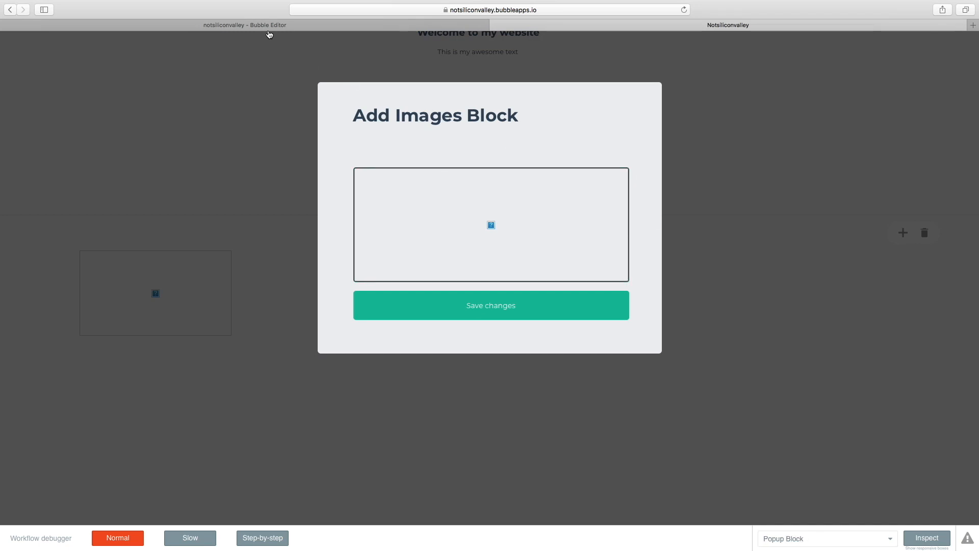
pyautogui.click(266, 32)
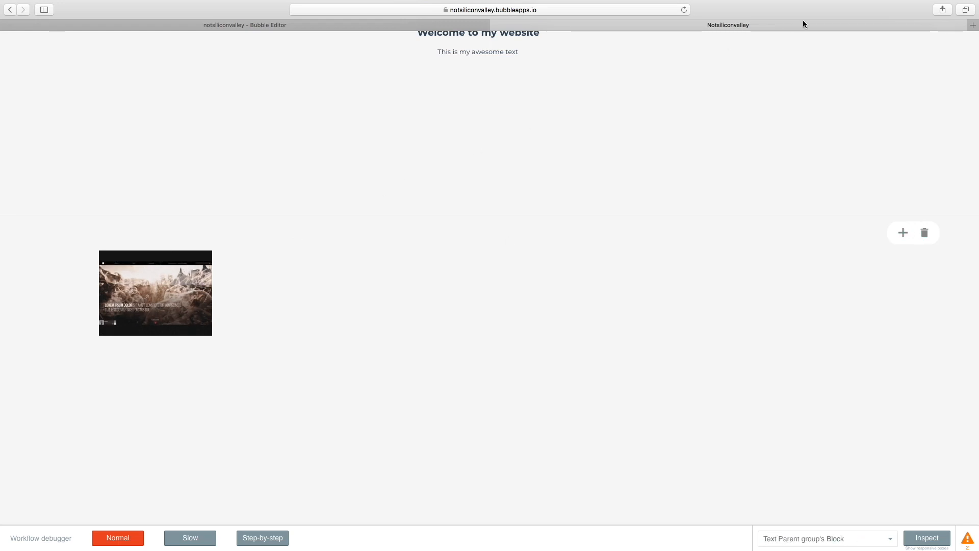
pyautogui.scroll(4, 855, 115)
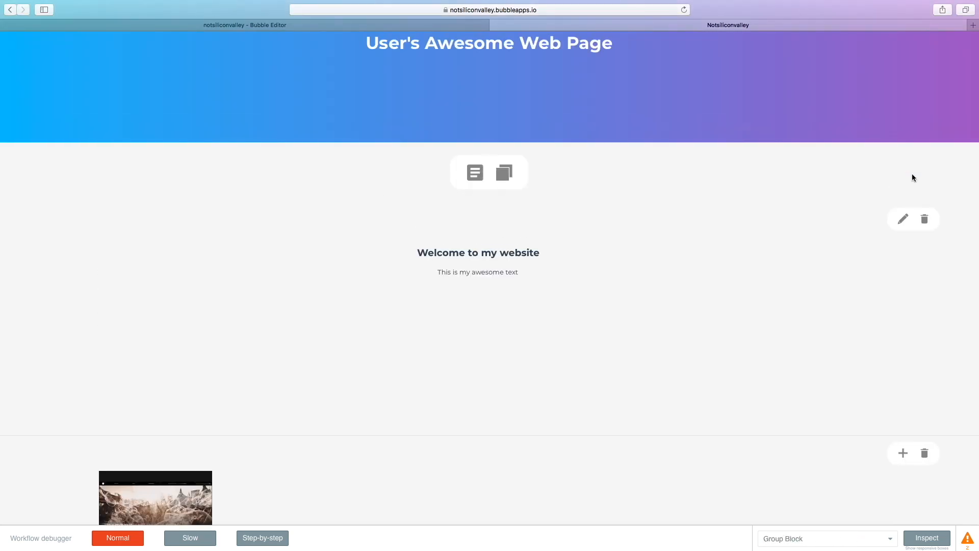
pyautogui.scroll(-5, 912, 215)
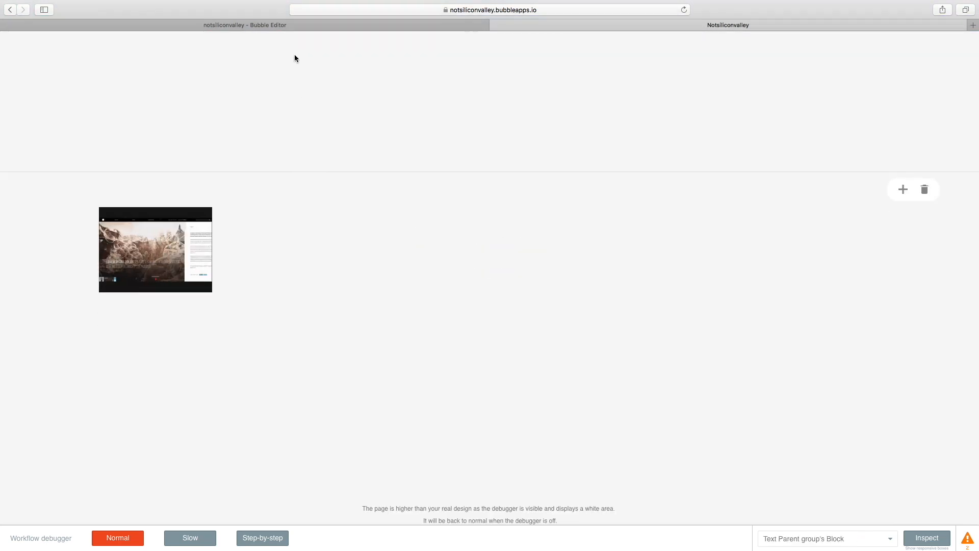
# - Return to the Bubble Editor tab, scroll the moodboard canvas to the top and select the banner title
pyautogui.click(280, 25)
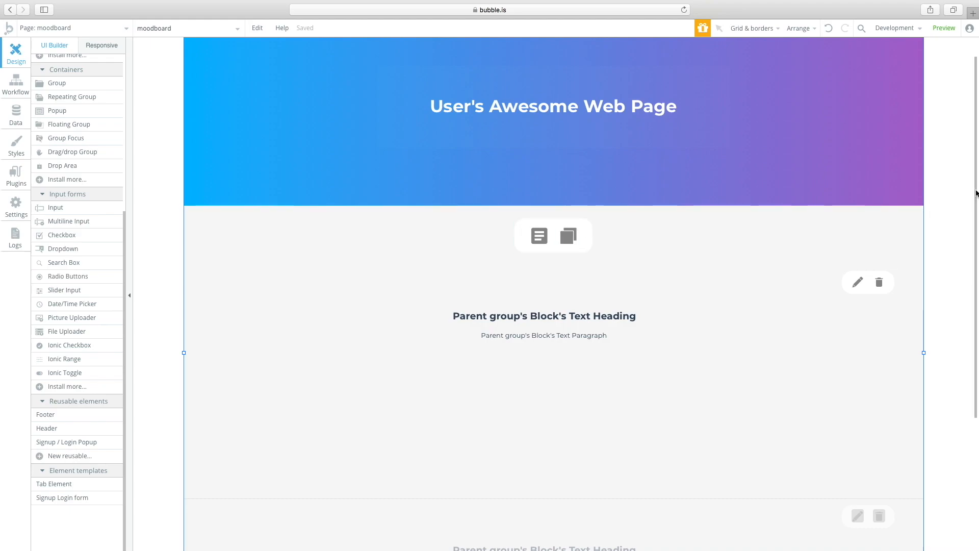
pyautogui.moveTo(976, 184); pyautogui.dragTo(972, 151)
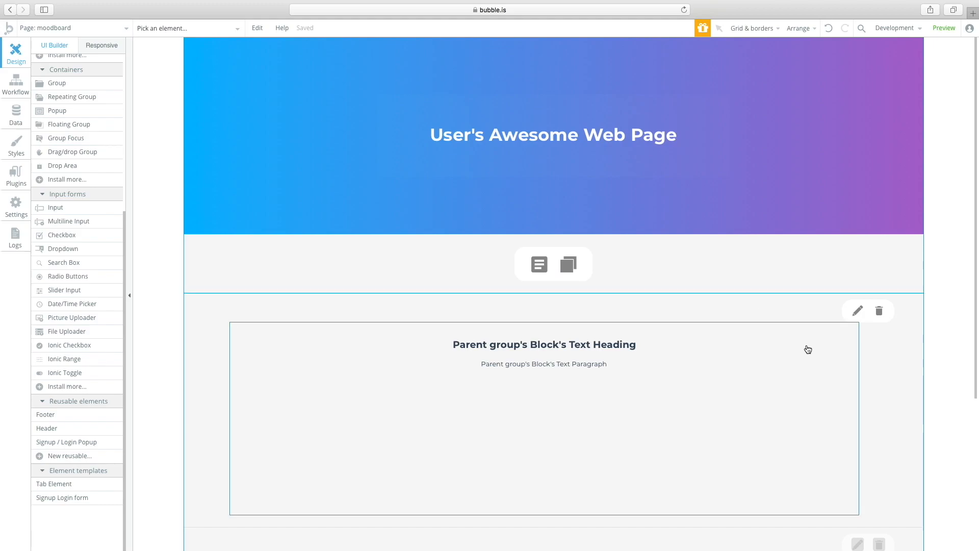
pyautogui.click(602, 352)
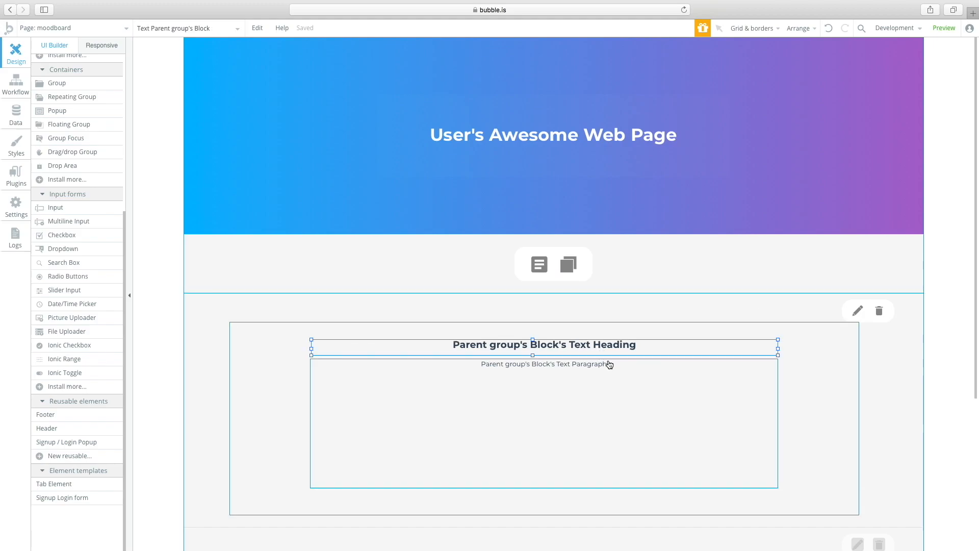
pyautogui.click(531, 141)
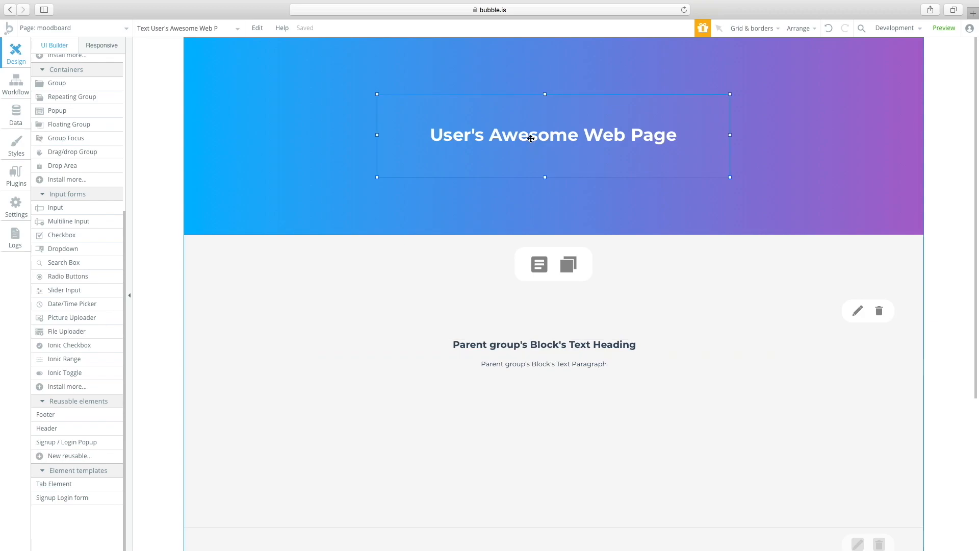
# - Open the banner title's properties and check the banner group's content type
pyautogui.doubleClick(531, 138)
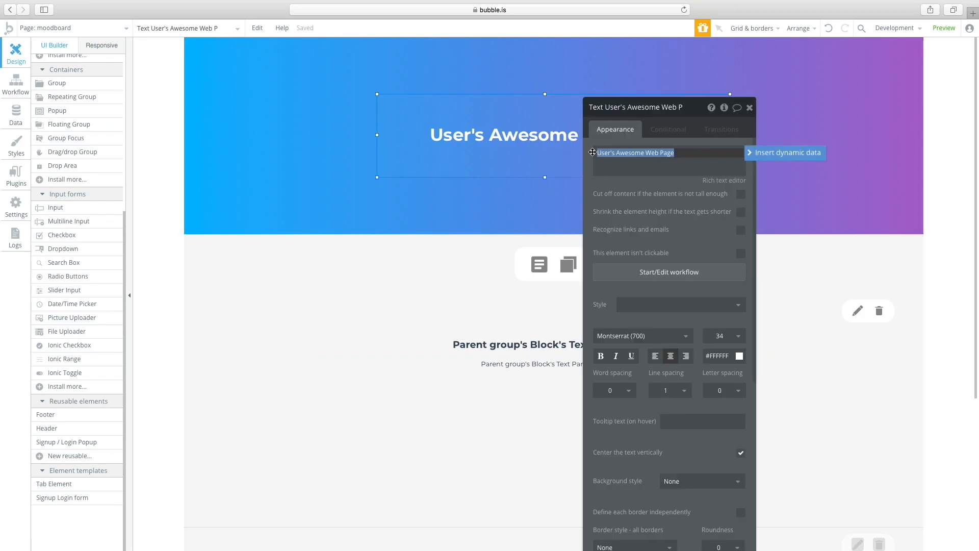
pyautogui.click(785, 153)
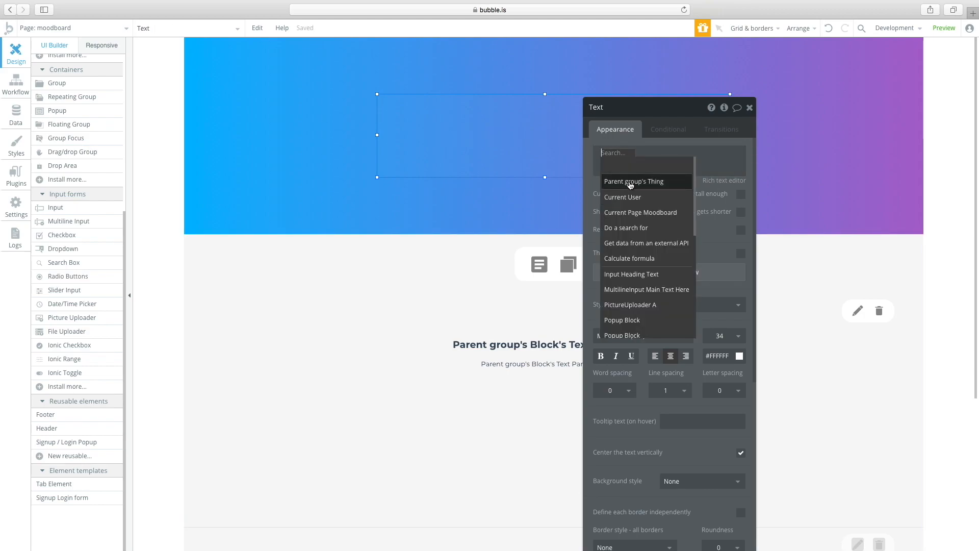
pyautogui.click(521, 199)
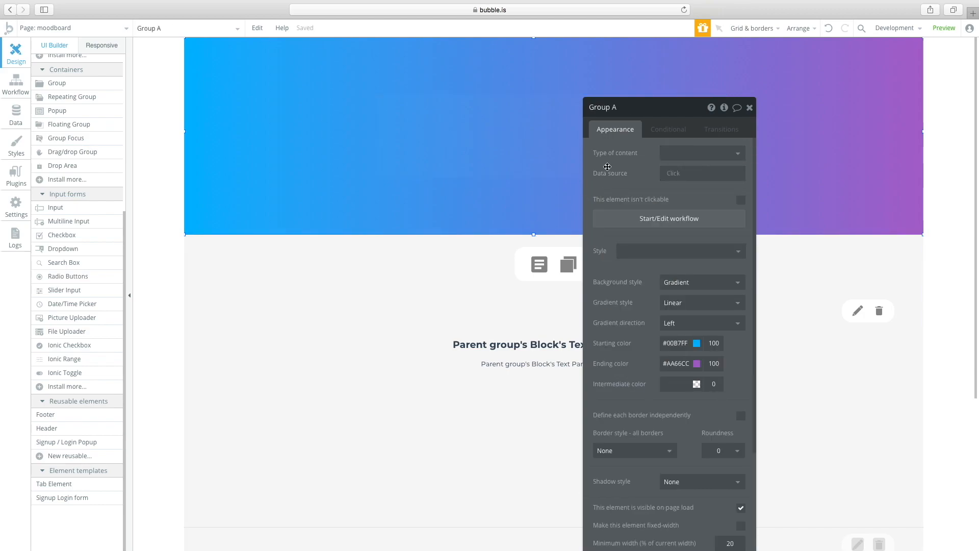
pyautogui.click(684, 153)
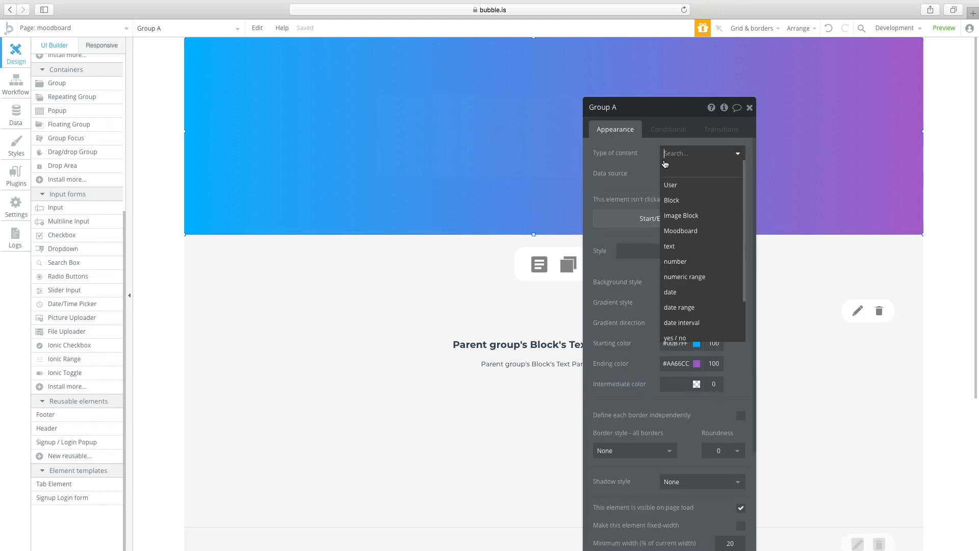
pyautogui.click(630, 165)
pyautogui.click(489, 148)
# - Replace the banner title text with dynamic Current Page Moodboard's Title and close the panel
pyautogui.click(605, 156)
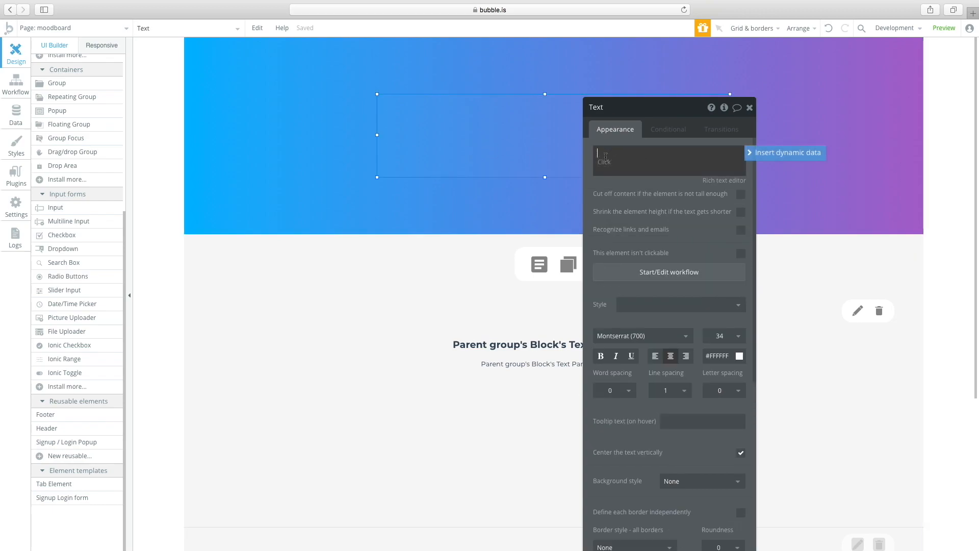
pyautogui.click(606, 163)
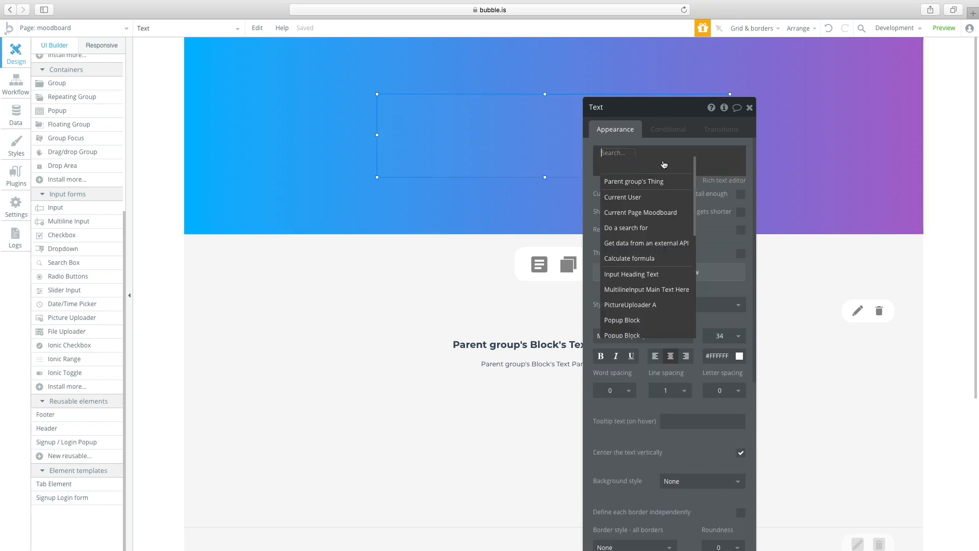
pyautogui.click(635, 219)
pyautogui.click(689, 172)
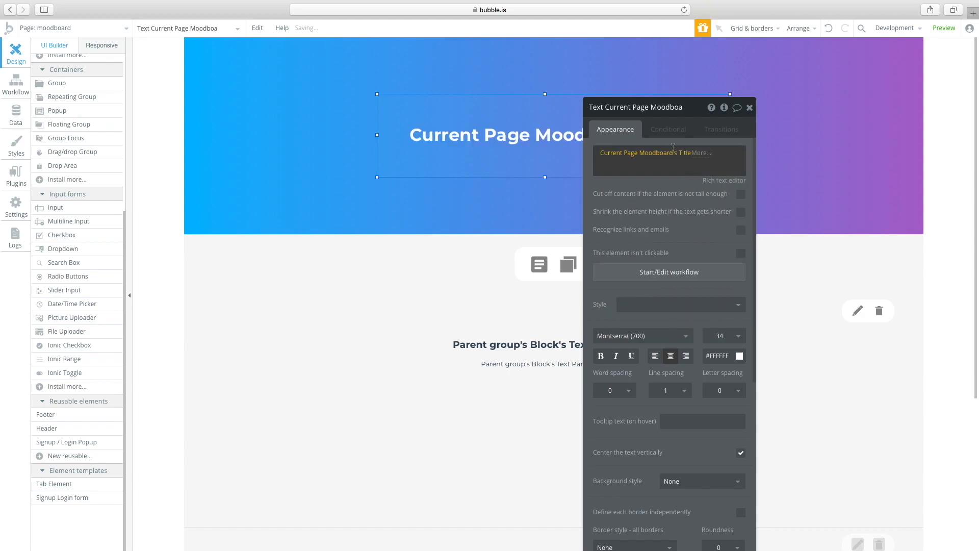
pyautogui.moveTo(622, 112); pyautogui.dragTo(210, 90)
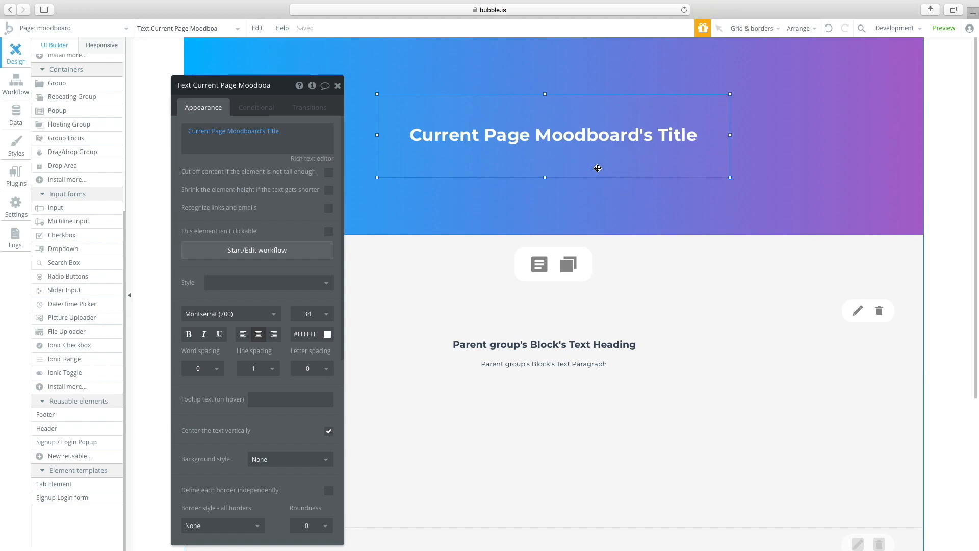
pyautogui.click(633, 264)
pyautogui.click(582, 140)
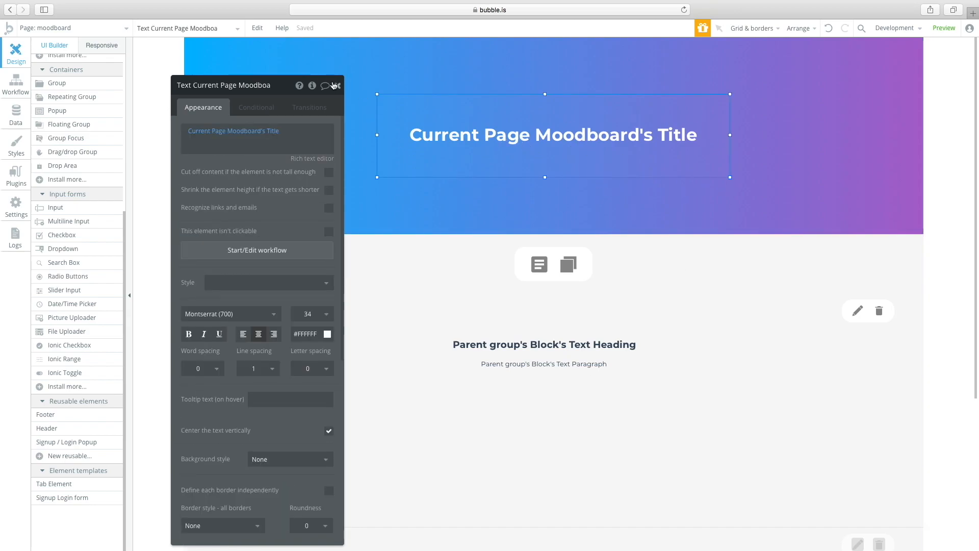
pyautogui.click(336, 85)
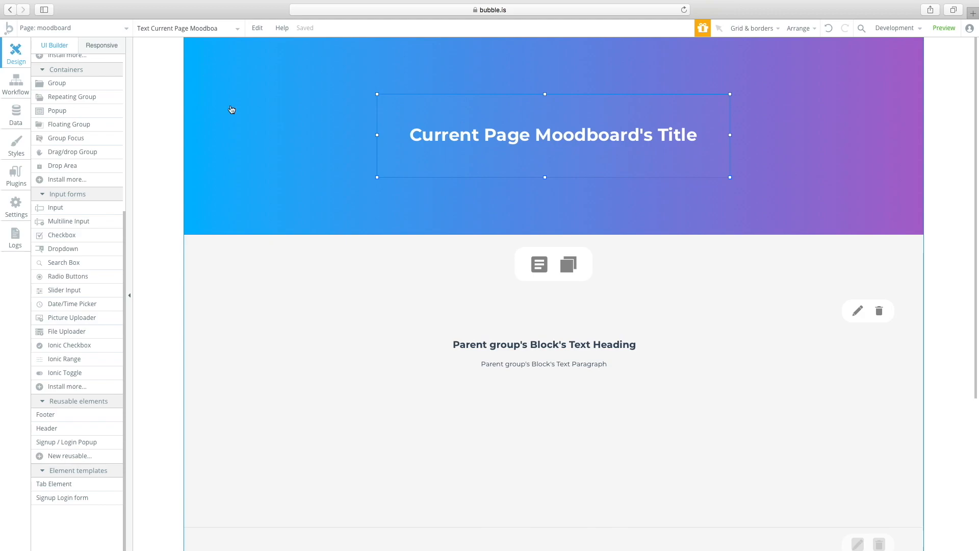
# - Check the home page's Edit button, then return to moodboard and select the RepeatingGroup Block
pyautogui.click(90, 28)
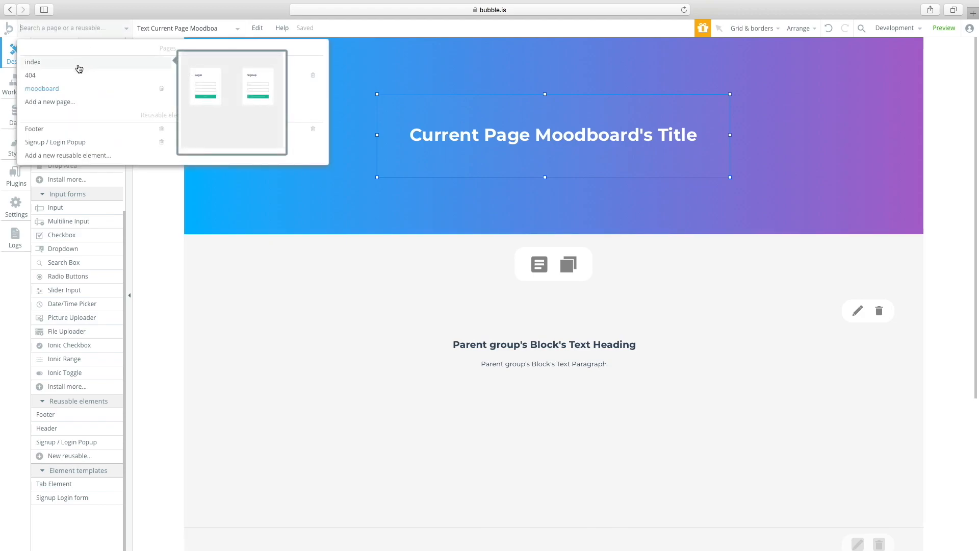
pyautogui.moveTo(215, 80)
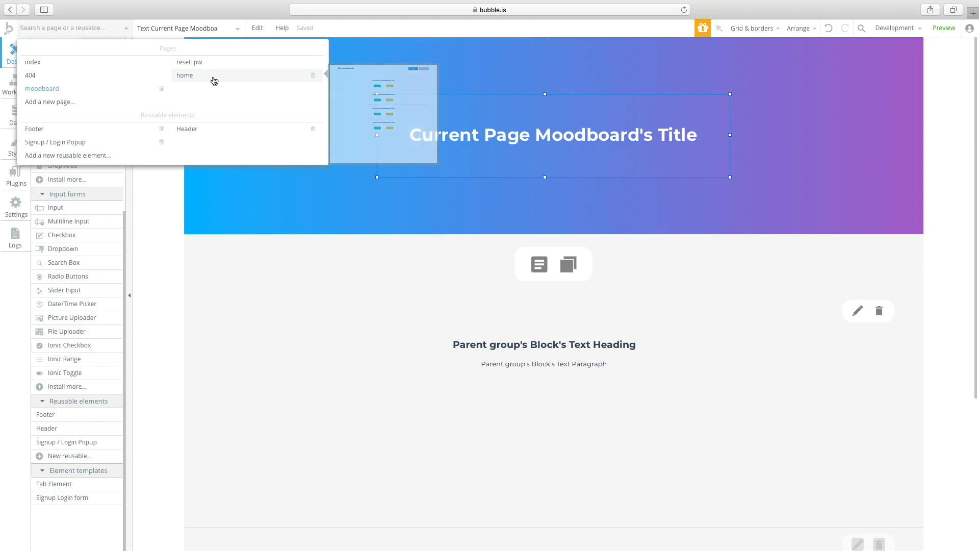
pyautogui.click(215, 81)
pyautogui.click(516, 194)
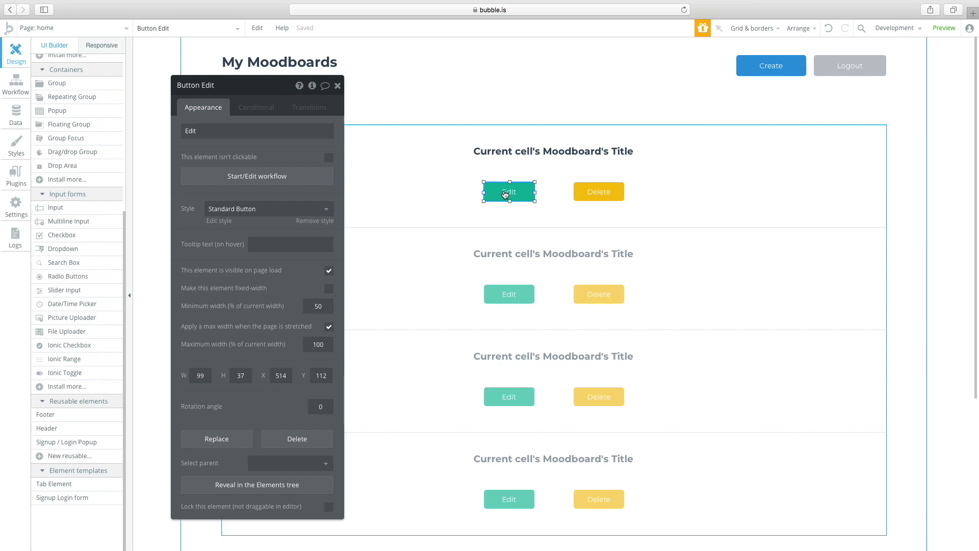
pyautogui.click(82, 28)
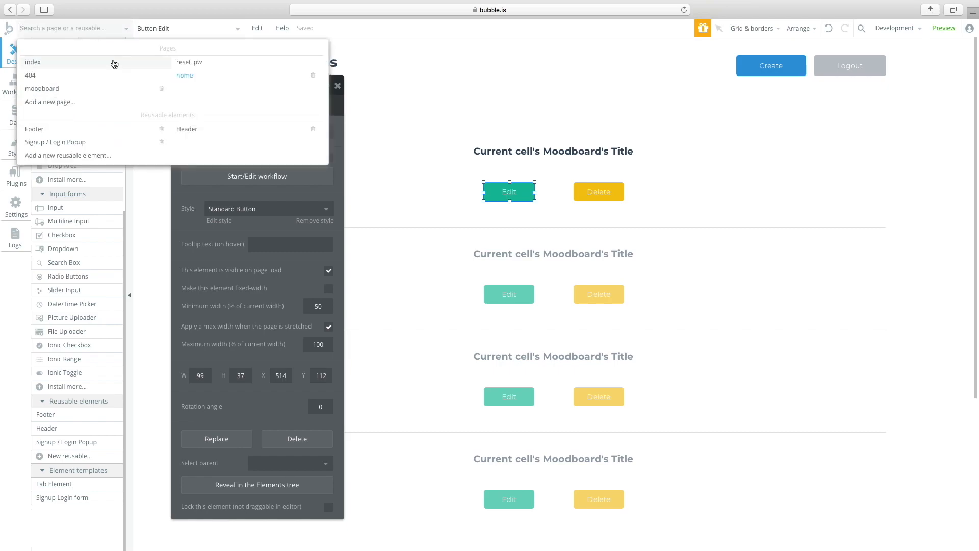
pyautogui.click(97, 89)
pyautogui.doubleClick(702, 290)
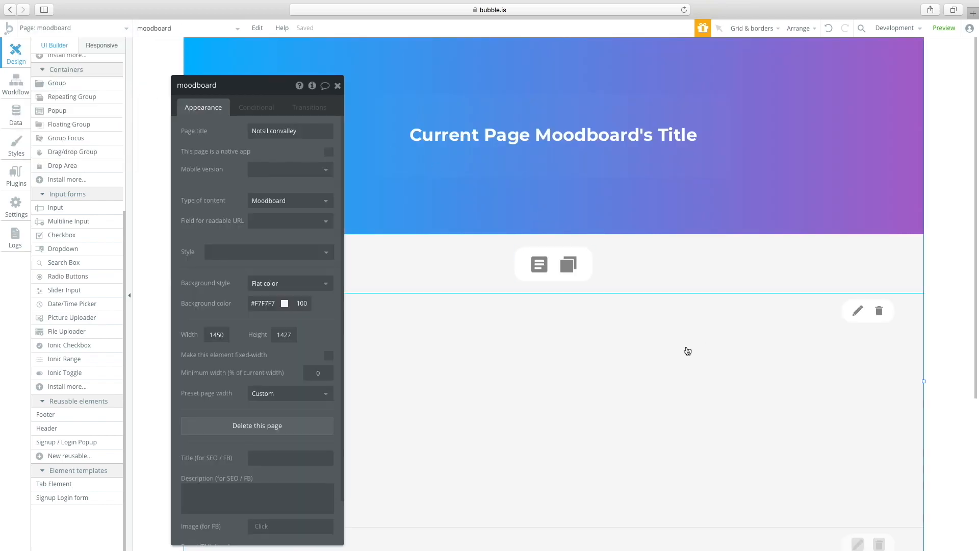
pyautogui.click(636, 323)
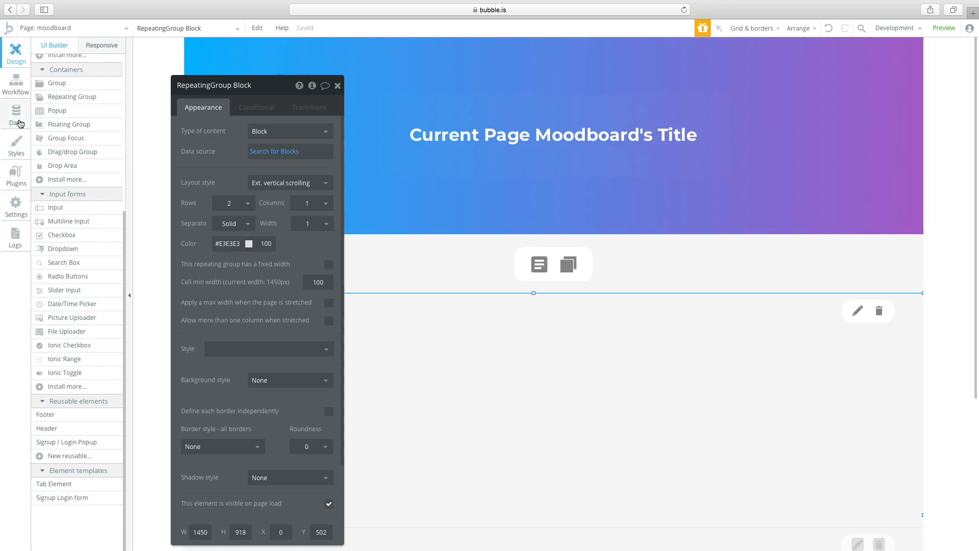
# - In the Block data type, set Text Heading default 'Heading' and Text Paragraph default 'Some textual description'
pyautogui.click(16, 115)
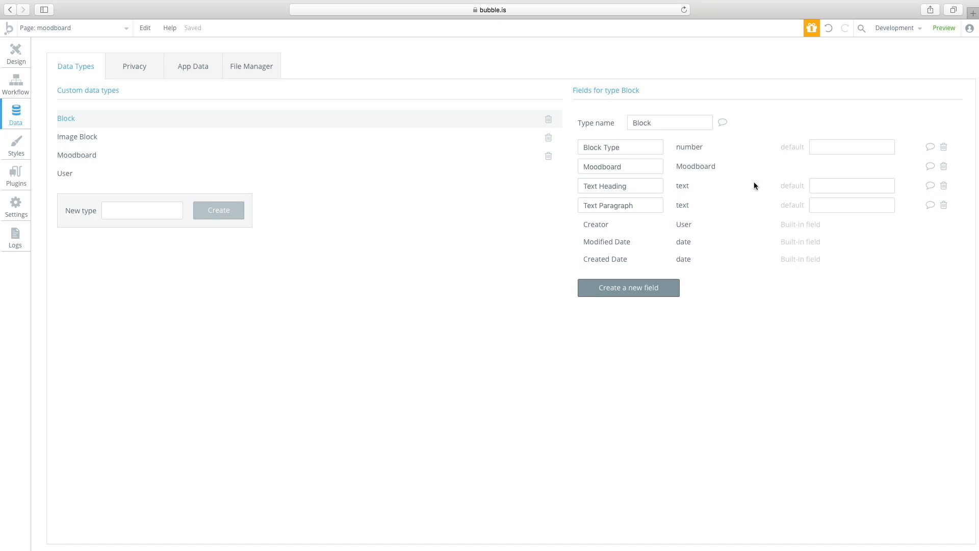
pyautogui.click(878, 188)
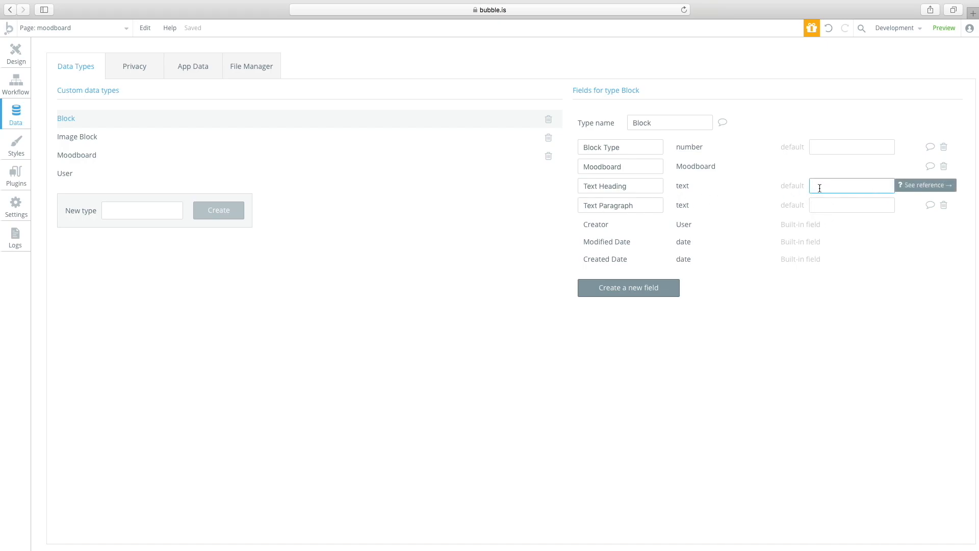
pyautogui.press('Tab')
pyautogui.press('Tab')
pyautogui.press('Tab')
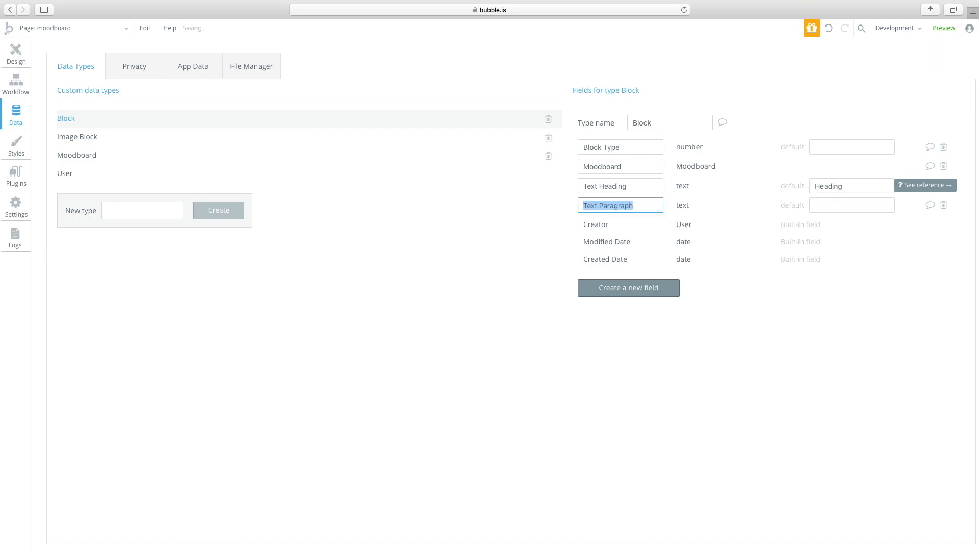
pyautogui.click(827, 207)
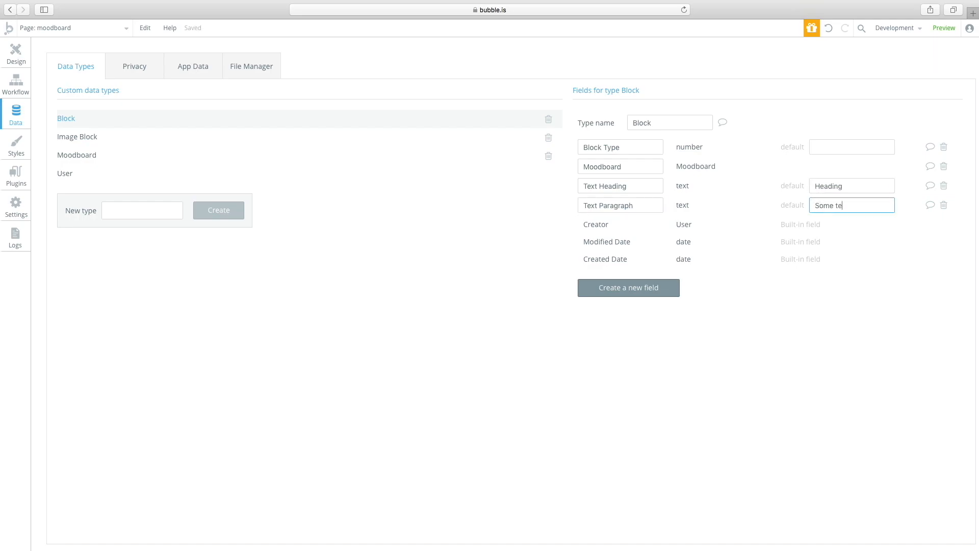
pyautogui.write('Some textual descrei')
pyautogui.press('BackSpace')
pyautogui.press('BackSpace')
pyautogui.write('iption')
pyautogui.click(809, 224)
pyautogui.click(851, 205)
# - Review the Block field names and default values, then return to page design
pyautogui.press('super+a')
pyautogui.click(831, 187)
pyautogui.press('super+a')
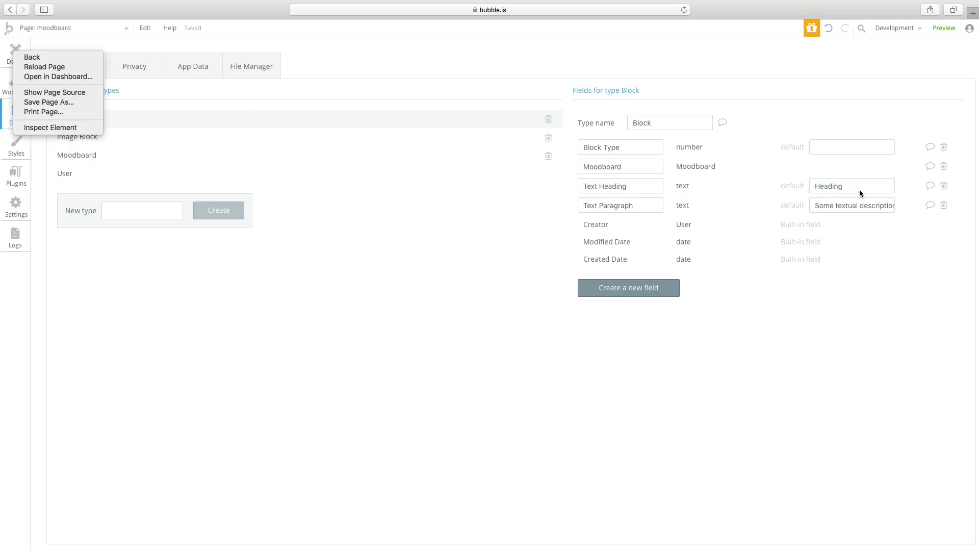
pyautogui.click(666, 219)
pyautogui.click(619, 185)
pyautogui.press('super+a')
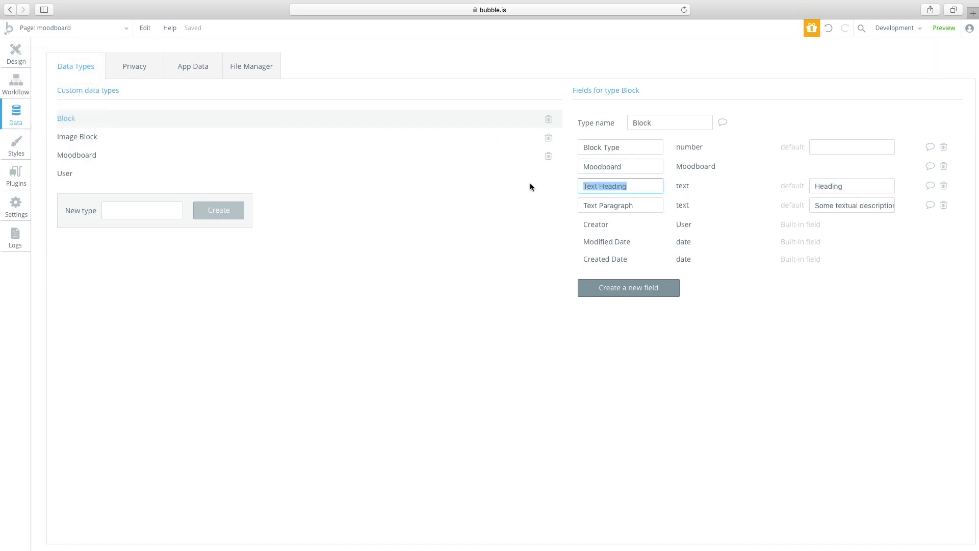
pyautogui.click(649, 208)
pyautogui.press('super+a')
pyautogui.moveTo(853, 205); pyautogui.dragTo(800, 189)
pyautogui.click(839, 205)
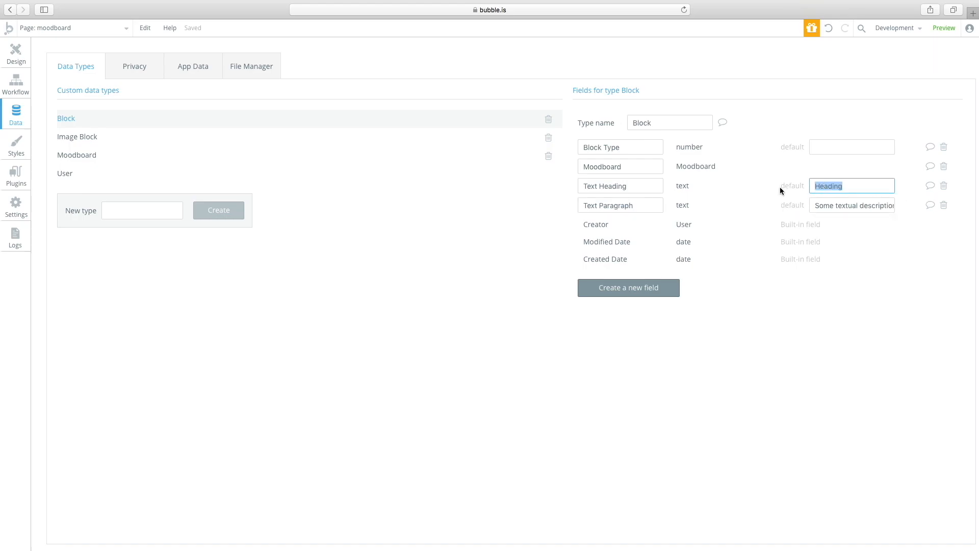
pyautogui.click(14, 52)
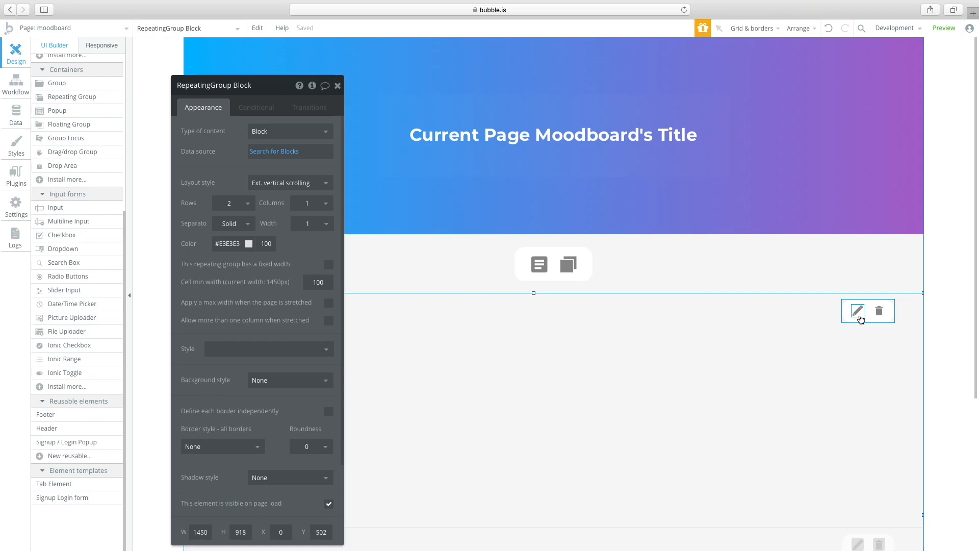
# - Prefill the Edit Text Block popup's multiline box with Parent group's Block's Text Paragraph
pyautogui.click(771, 269)
pyautogui.click(172, 36)
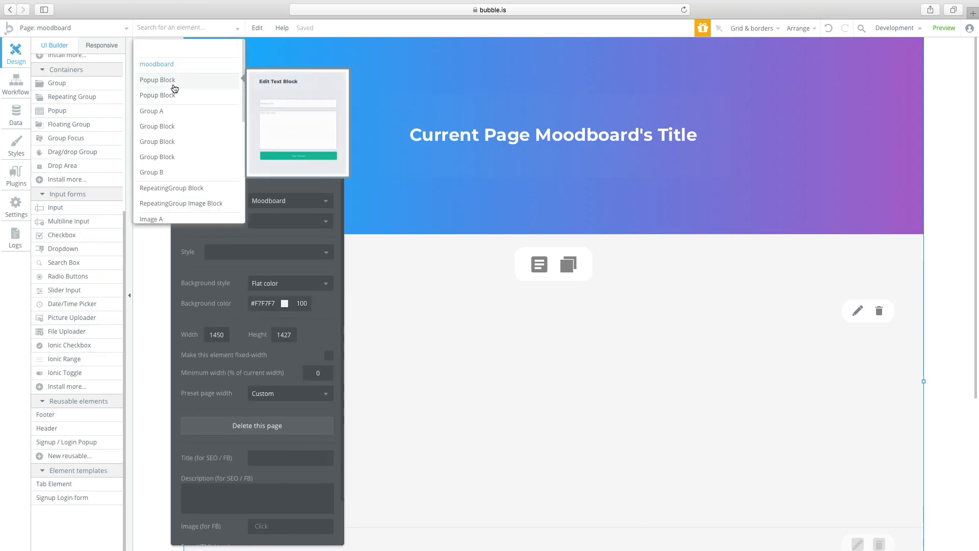
pyautogui.click(175, 84)
pyautogui.click(515, 261)
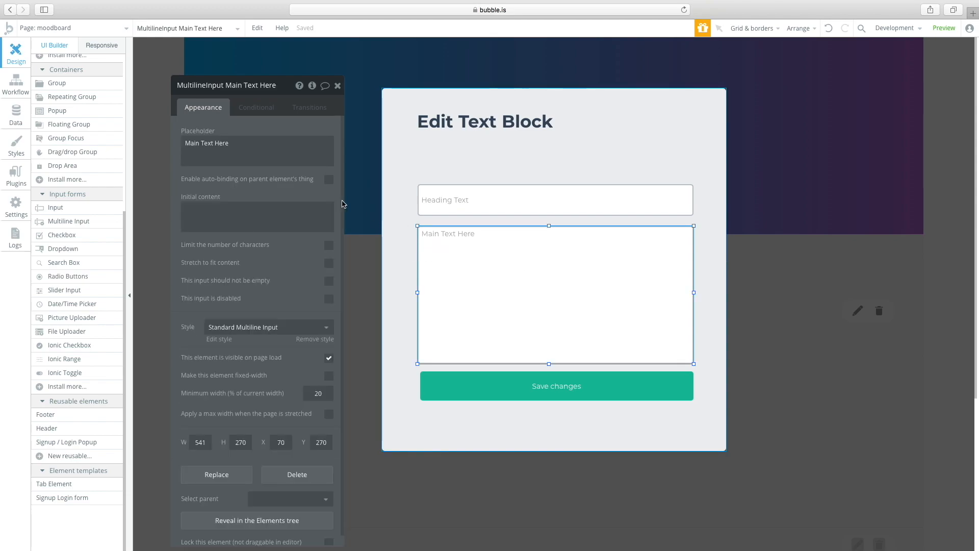
pyautogui.click(244, 215)
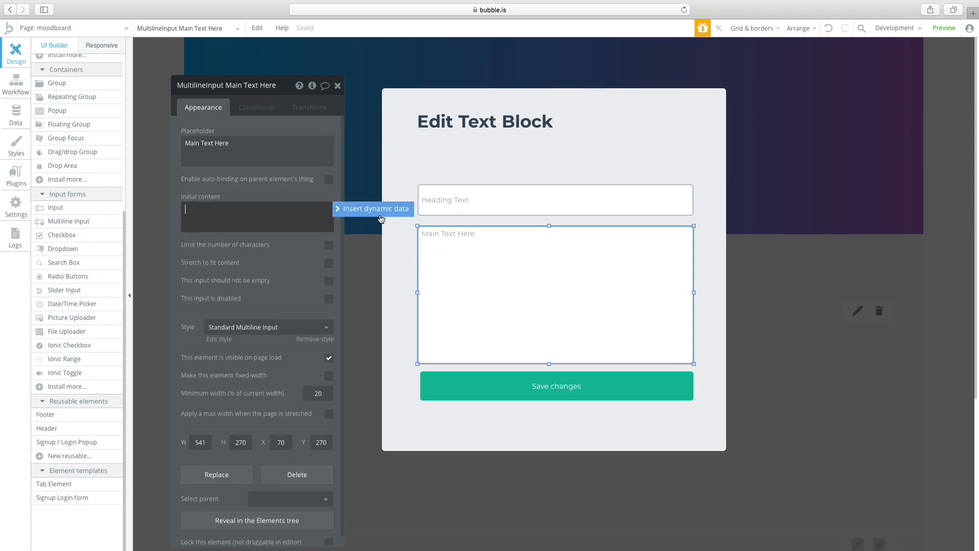
pyautogui.click(368, 209)
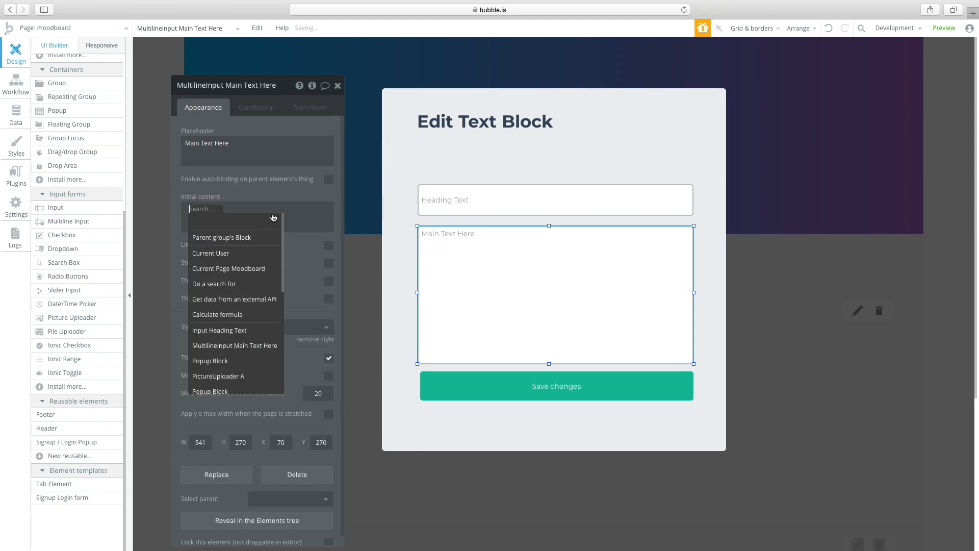
pyautogui.click(245, 238)
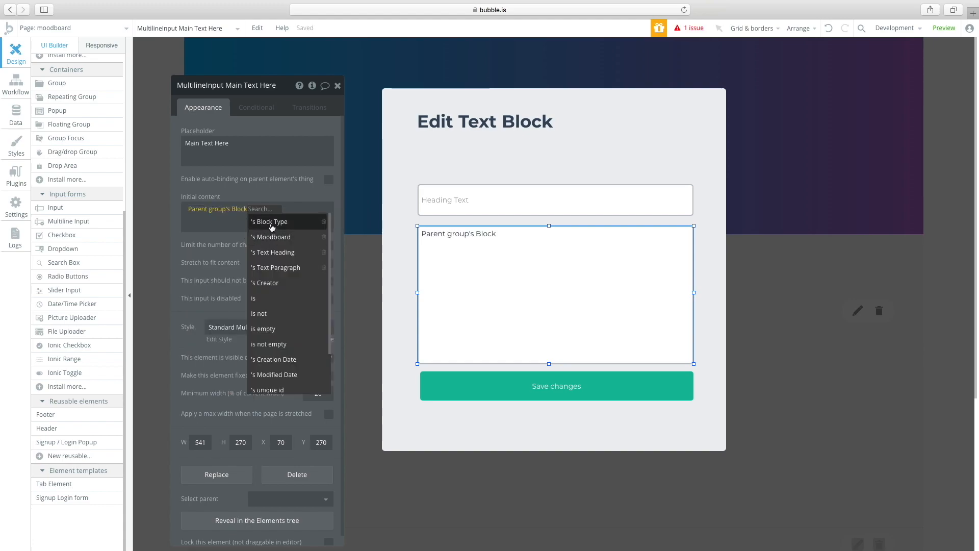
pyautogui.click(278, 267)
# - Prefill the Heading Text input with Parent group's Block's Text Heading
pyautogui.click(448, 203)
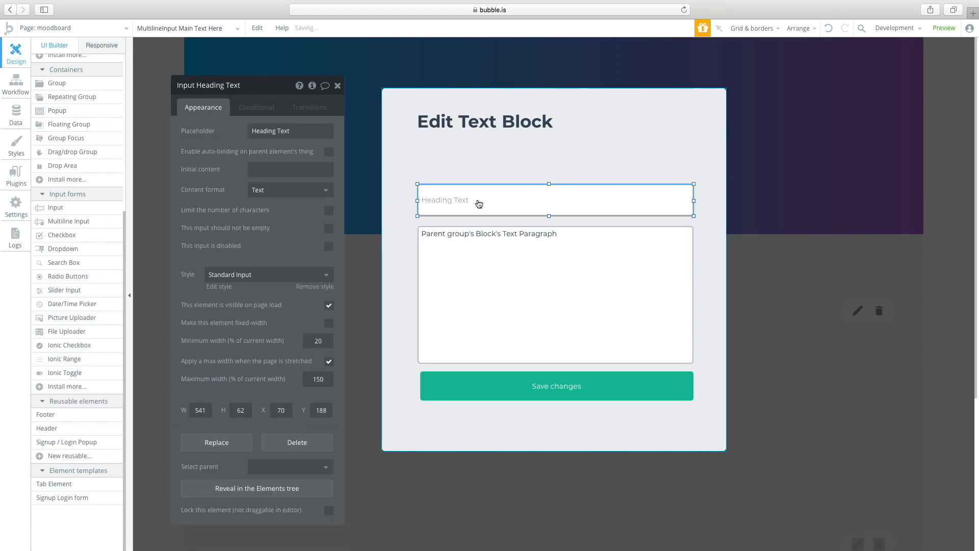
pyautogui.click(367, 167)
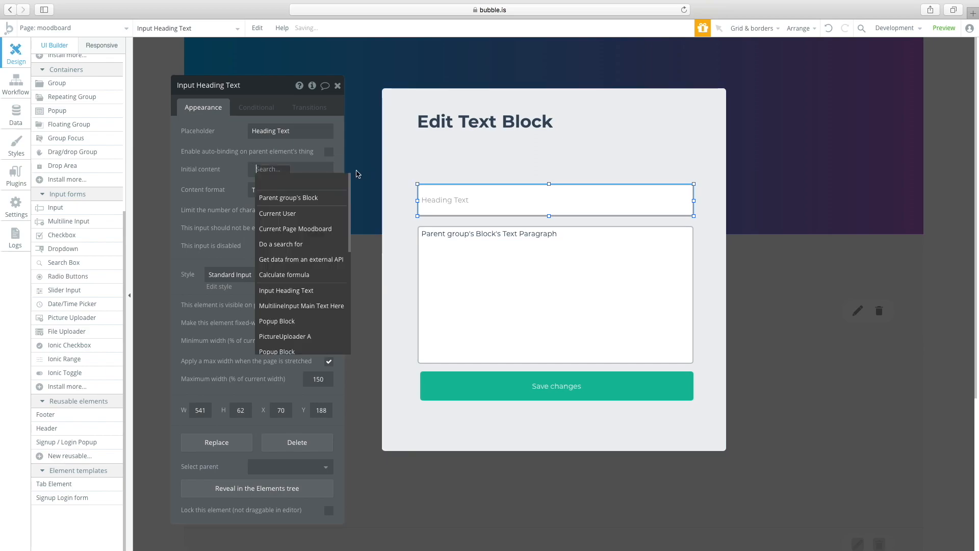
pyautogui.click(293, 199)
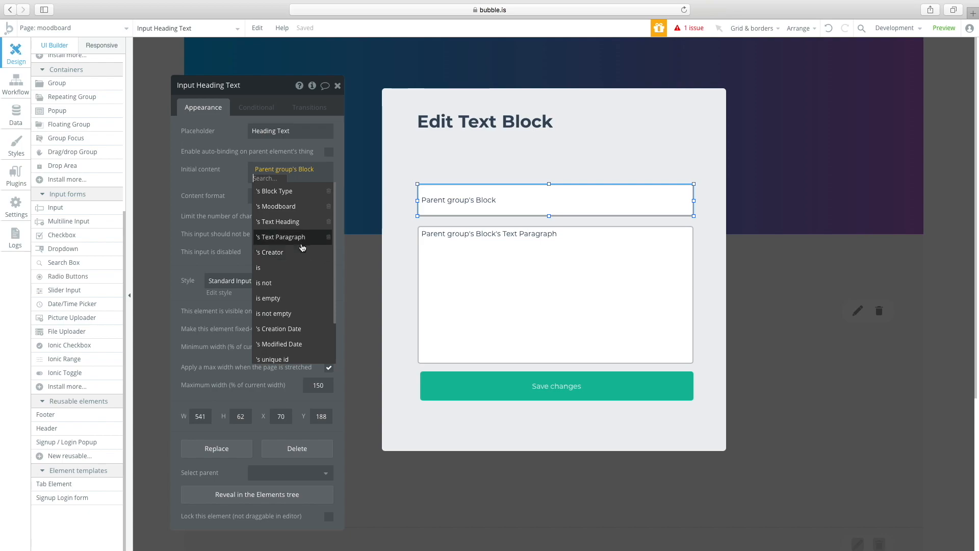
pyautogui.click(299, 223)
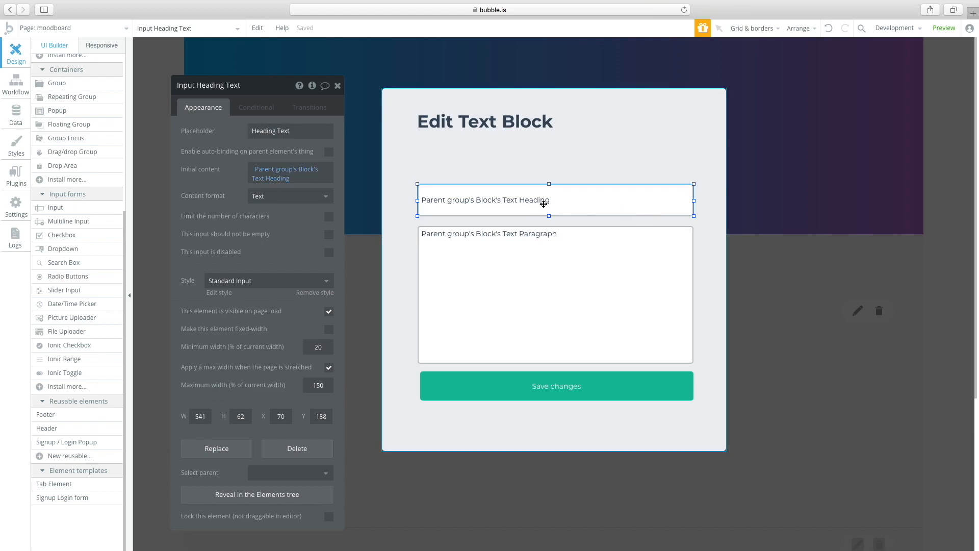
pyautogui.click(561, 387)
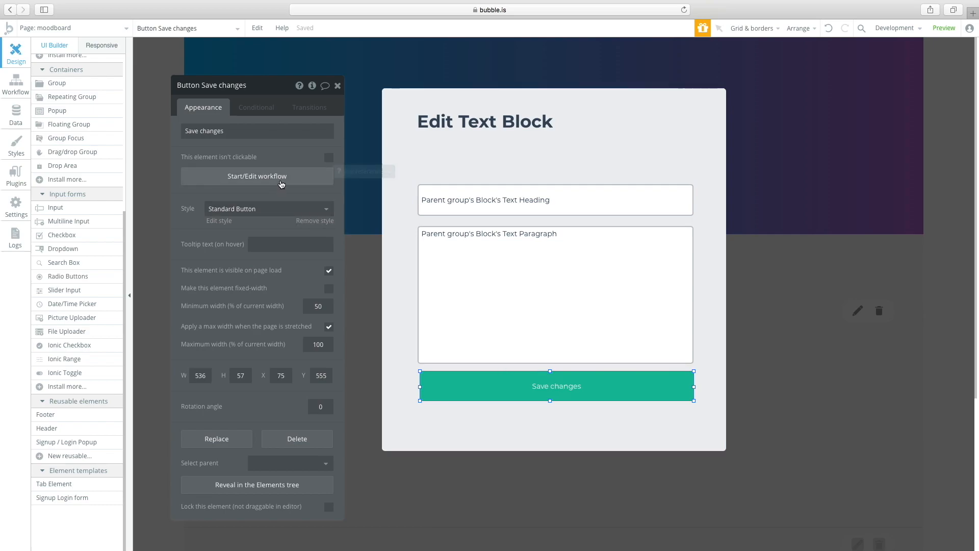
# - Add a Reset inputs step before Hide Popup Block in the Edit Text Block's Save changes workflow
pyautogui.click(257, 176)
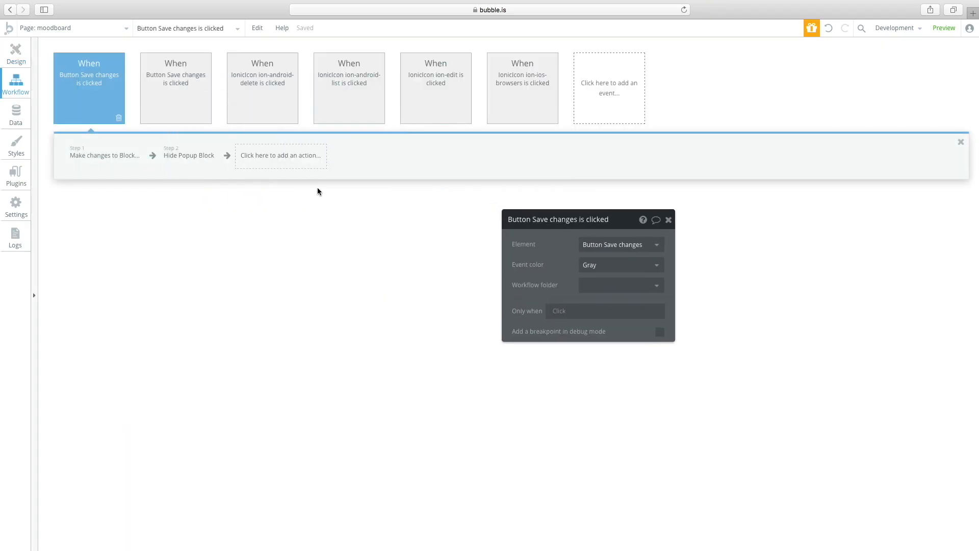
pyautogui.click(186, 154)
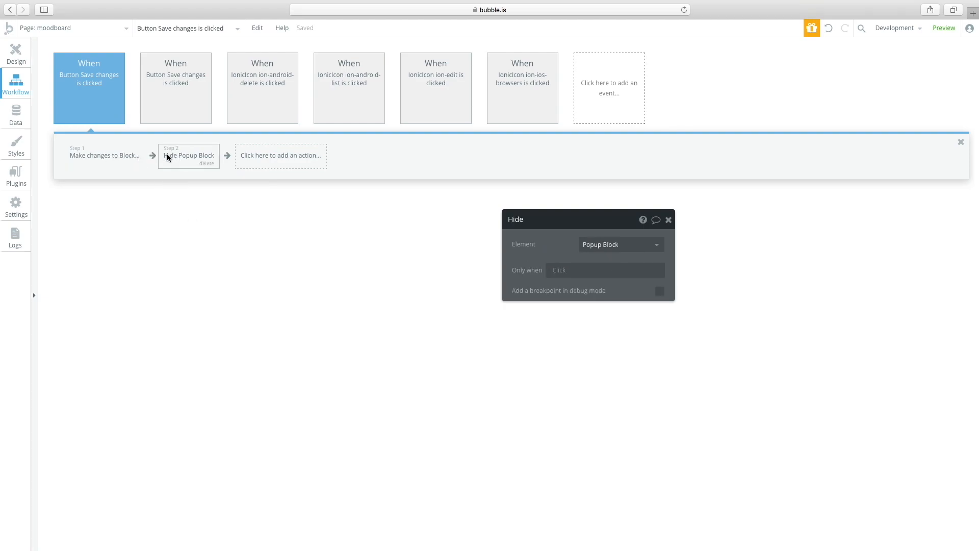
pyautogui.click(153, 155)
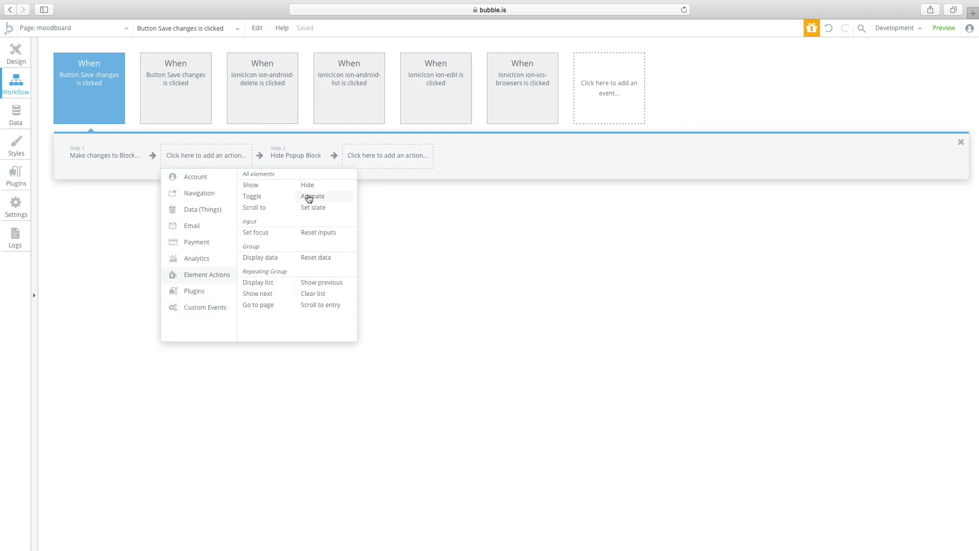
pyautogui.click(330, 233)
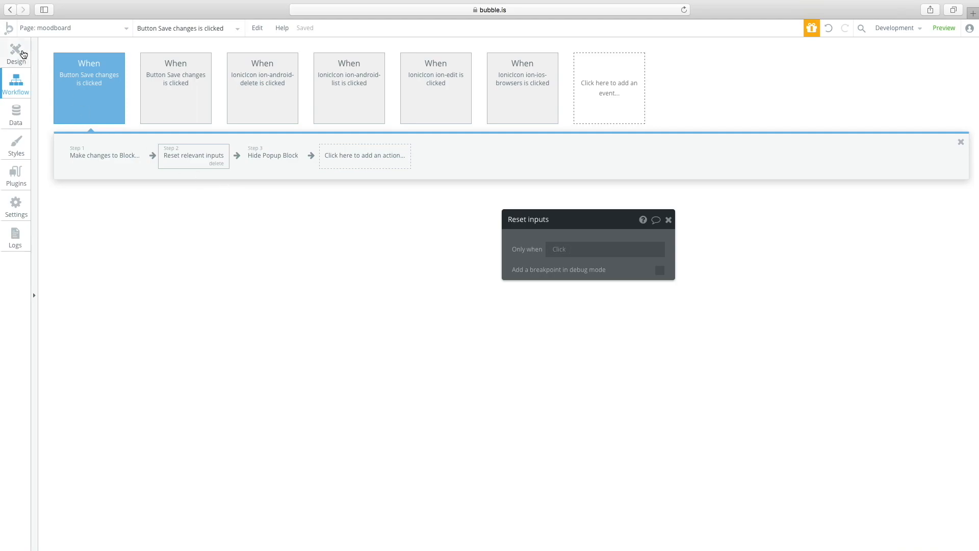
pyautogui.click(19, 54)
pyautogui.click(482, 201)
pyautogui.click(482, 235)
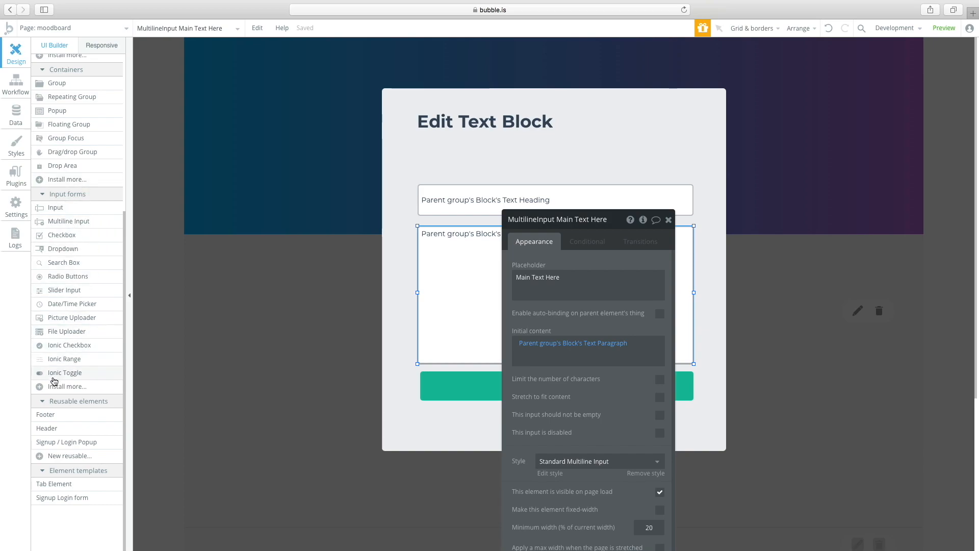
pyautogui.click(450, 392)
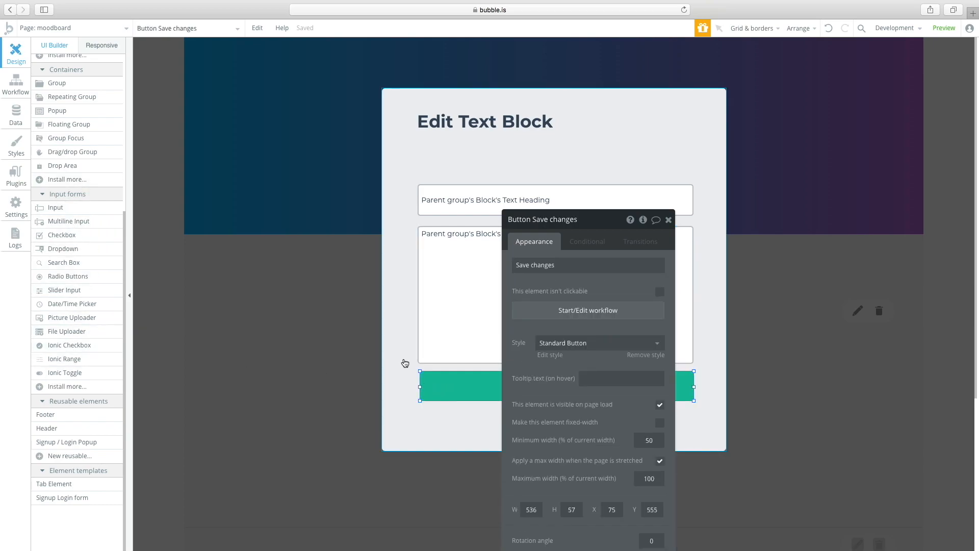
# - Add a Reset inputs step before Hide Popup Block in the Add Images Block's Save changes workflow
pyautogui.click(179, 29)
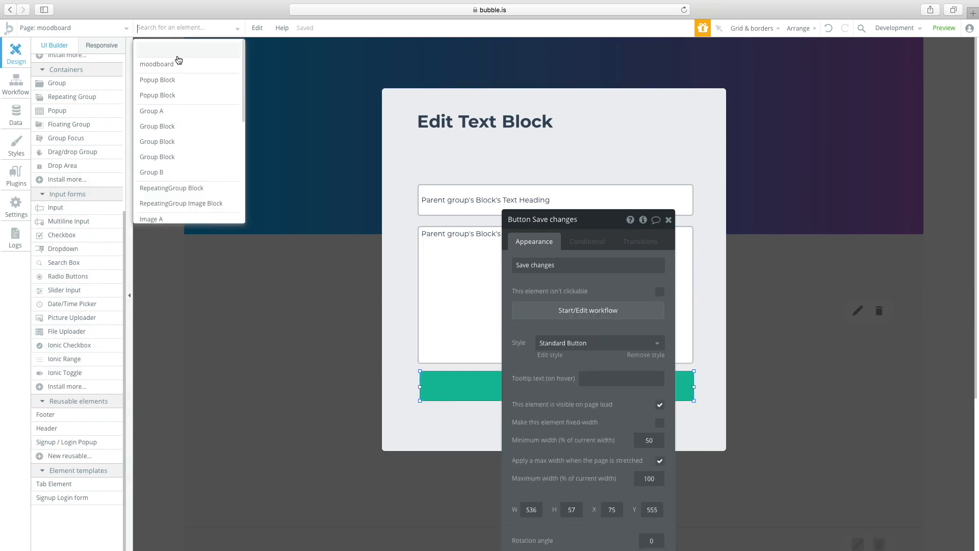
pyautogui.click(178, 96)
pyautogui.click(469, 309)
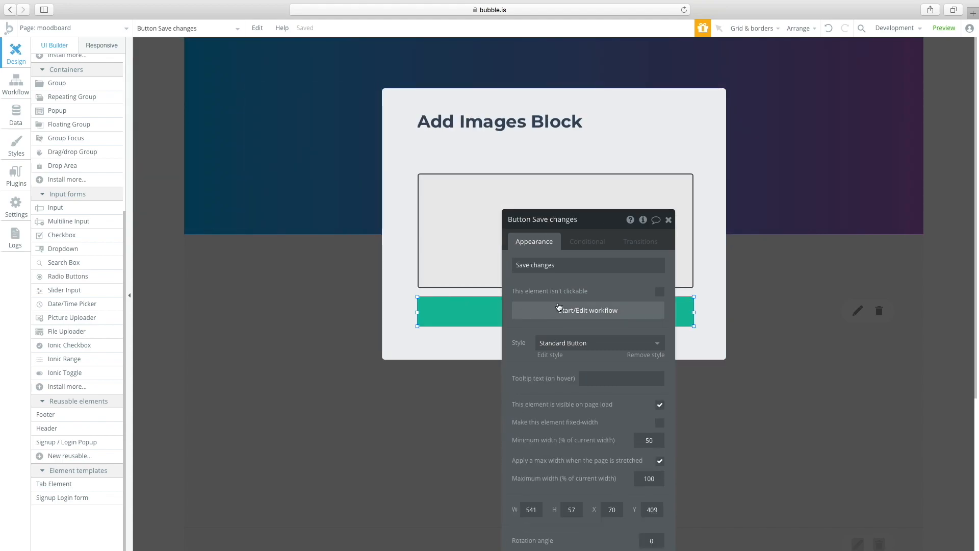
pyautogui.click(558, 307)
pyautogui.click(199, 158)
pyautogui.moveTo(234, 279)
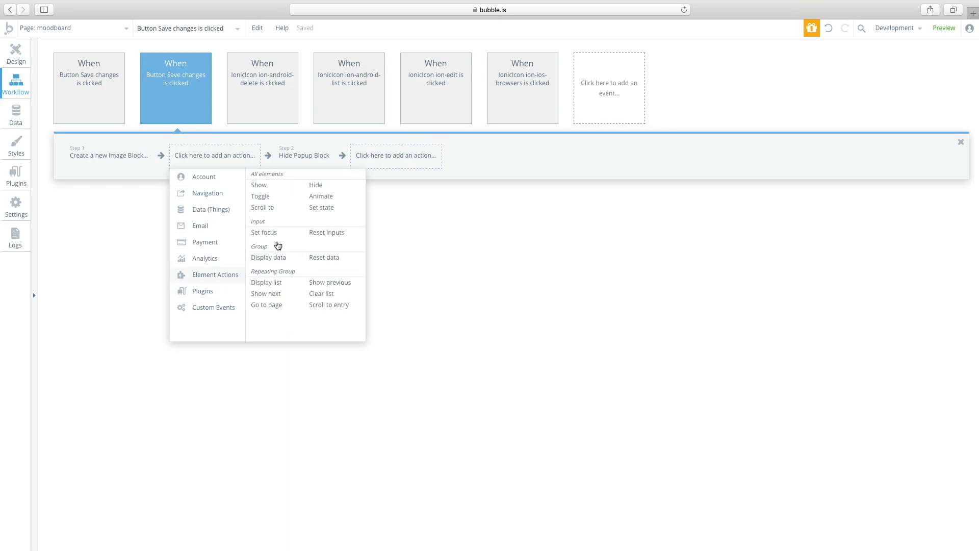
pyautogui.rightClick(321, 233)
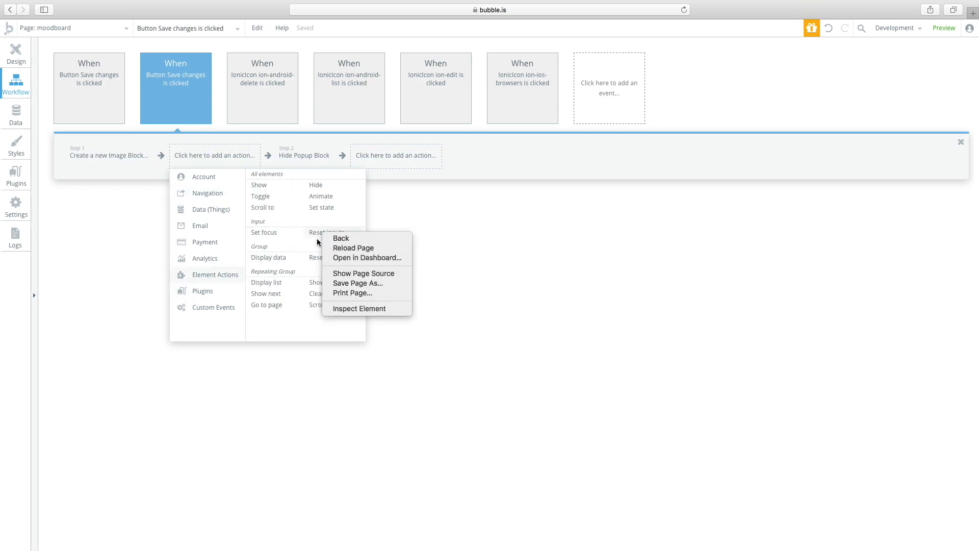
pyautogui.press('Escape')
pyautogui.click(311, 231)
pyautogui.click(15, 51)
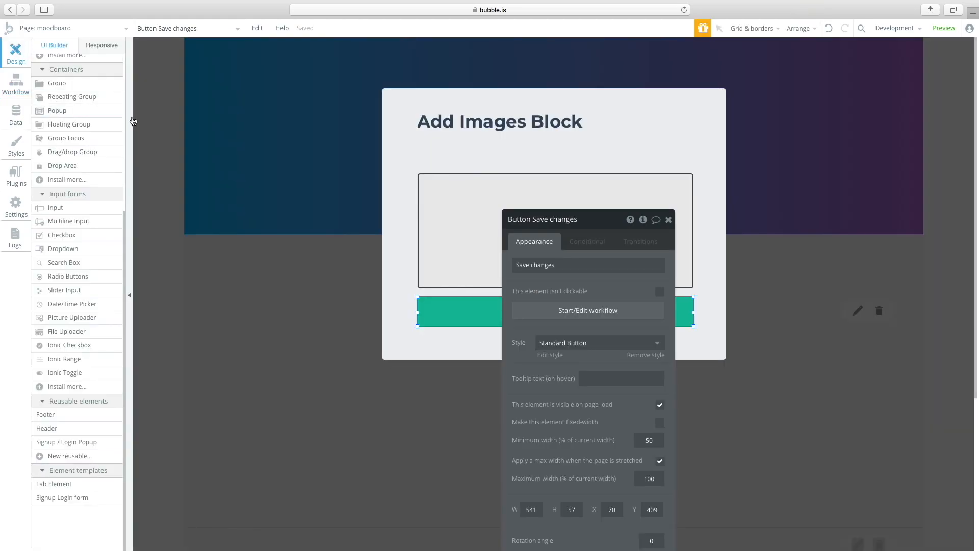
pyautogui.press('Escape')
pyautogui.doubleClick(265, 174)
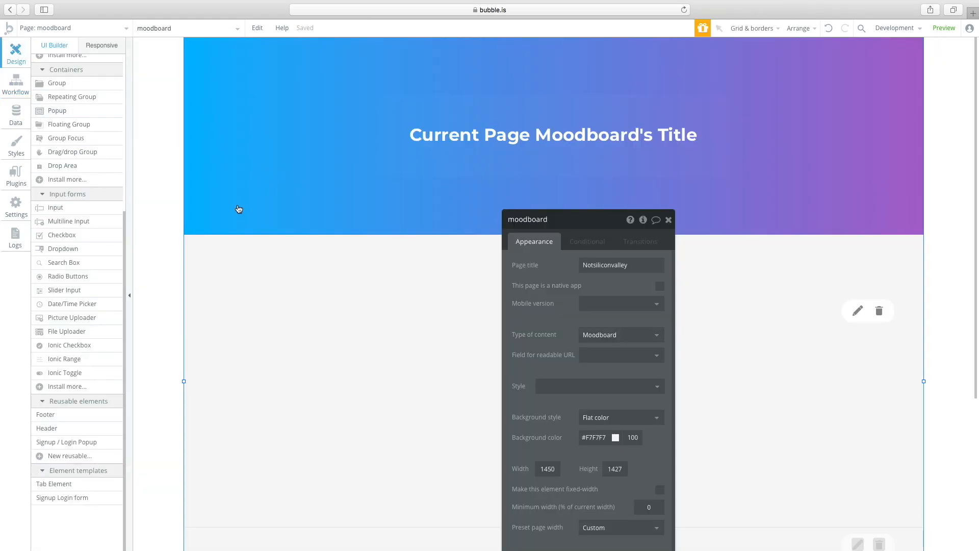
# - Move the Group B panel aside and open the moodboard page properties (title Notsiliconvalley, content type Moodboard)
pyautogui.moveTo(556, 220); pyautogui.dragTo(291, 167)
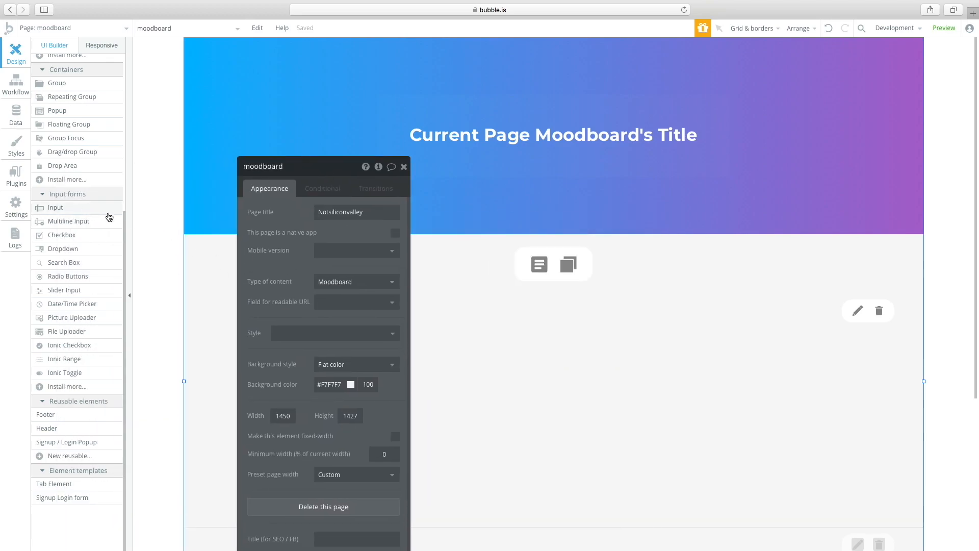
pyautogui.moveTo(124, 227); pyautogui.dragTo(133, 90)
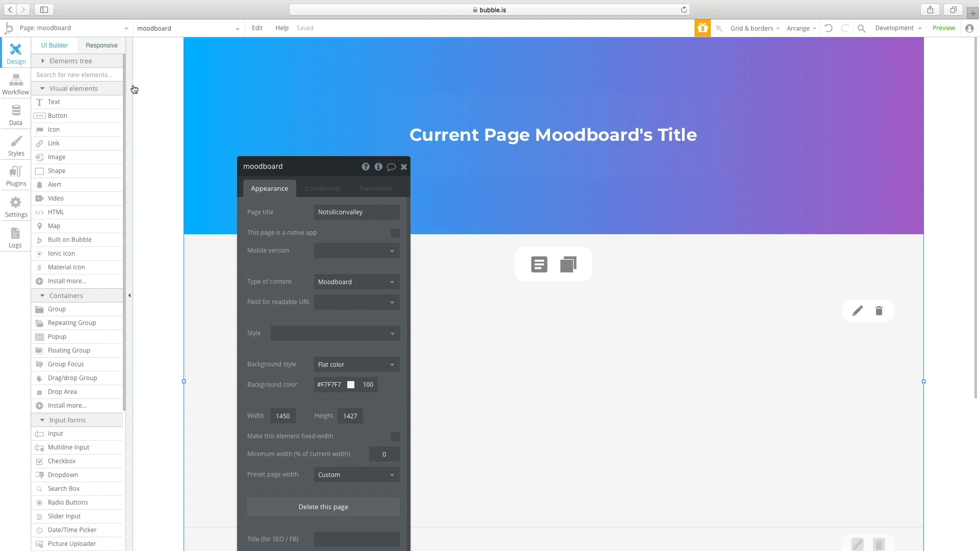
pyautogui.click(521, 269)
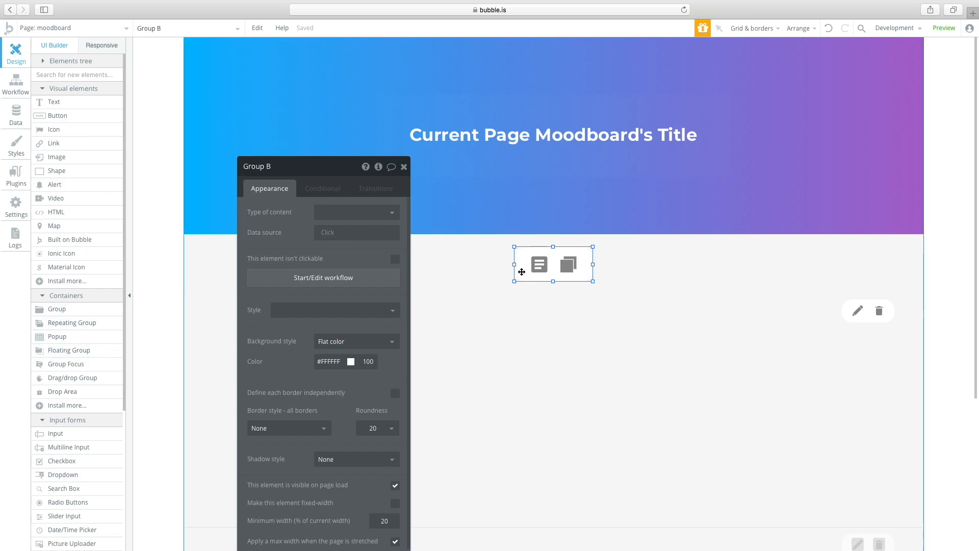
pyautogui.moveTo(257, 167); pyautogui.dragTo(195, 116)
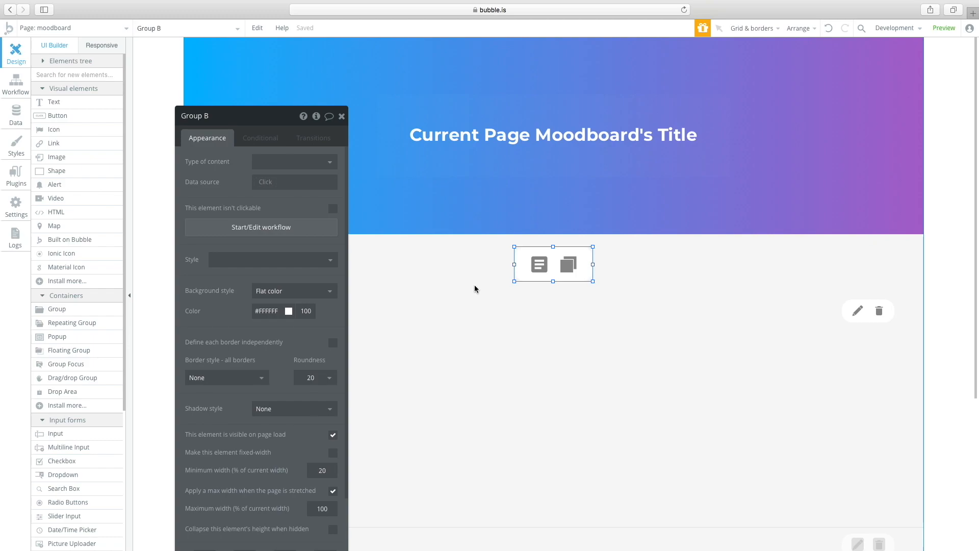
pyautogui.click(676, 273)
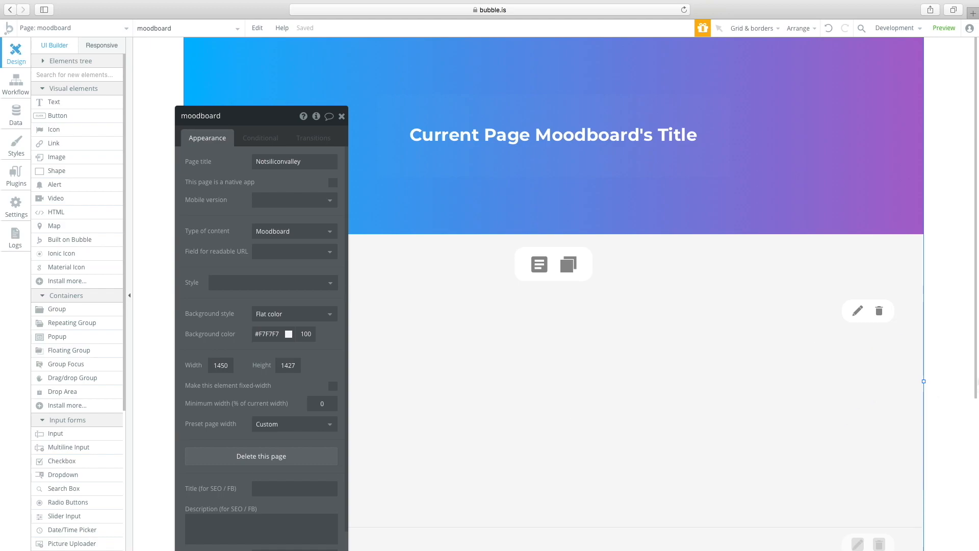
pyautogui.scroll(-3, 976, 376)
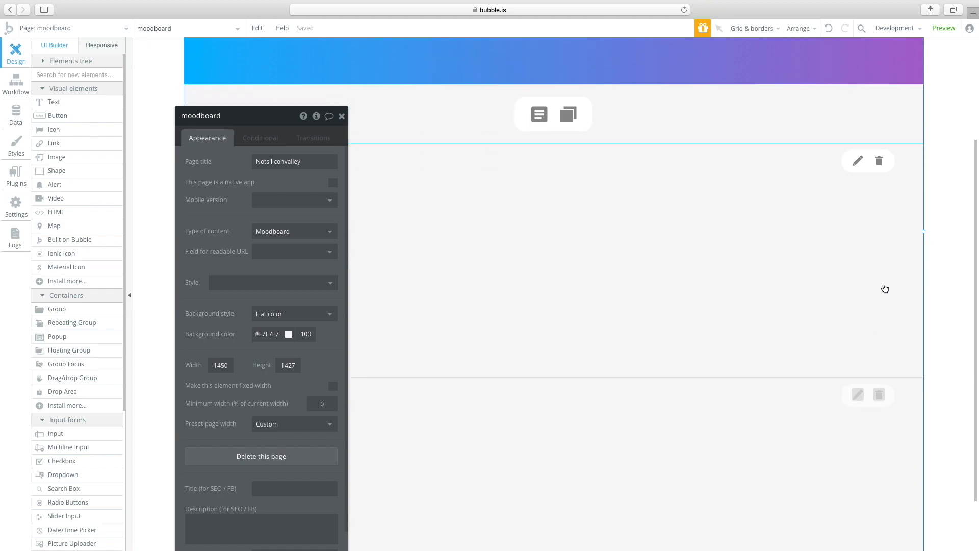
pyautogui.scroll(-2, 975, 412)
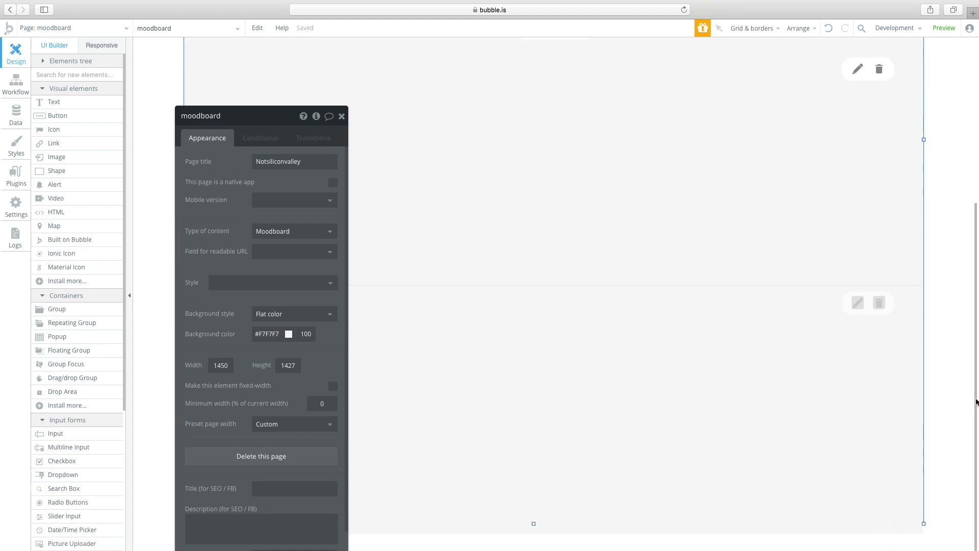
pyautogui.scroll(5, 976, 401)
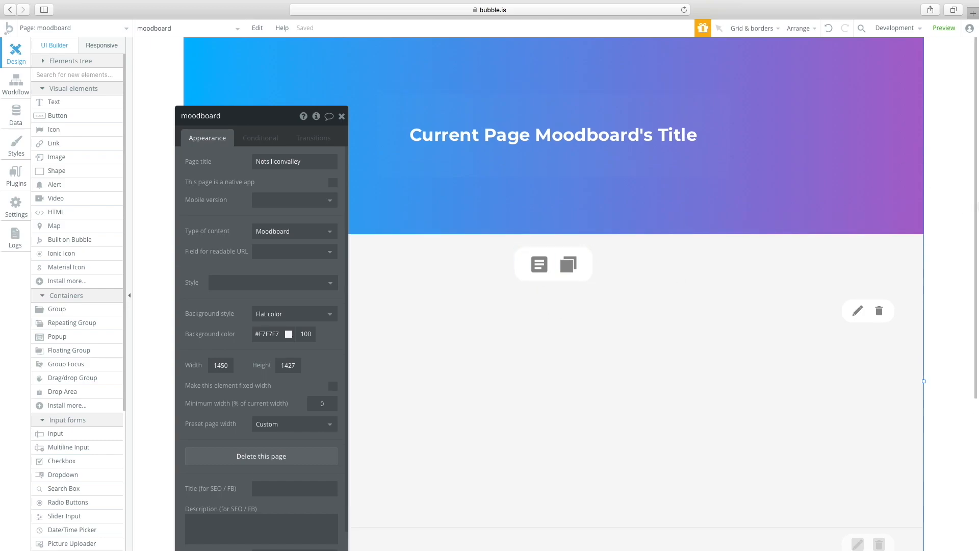
pyautogui.moveTo(975, 203); pyautogui.dragTo(912, 200)
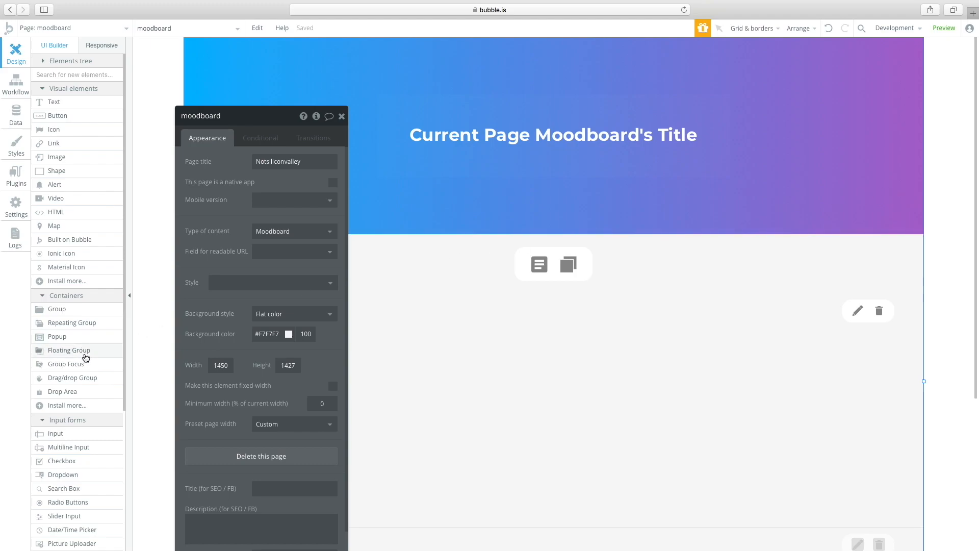
# - Draw a floating group below the header, move the icon group into it, and centre it horizontally
pyautogui.click(76, 356)
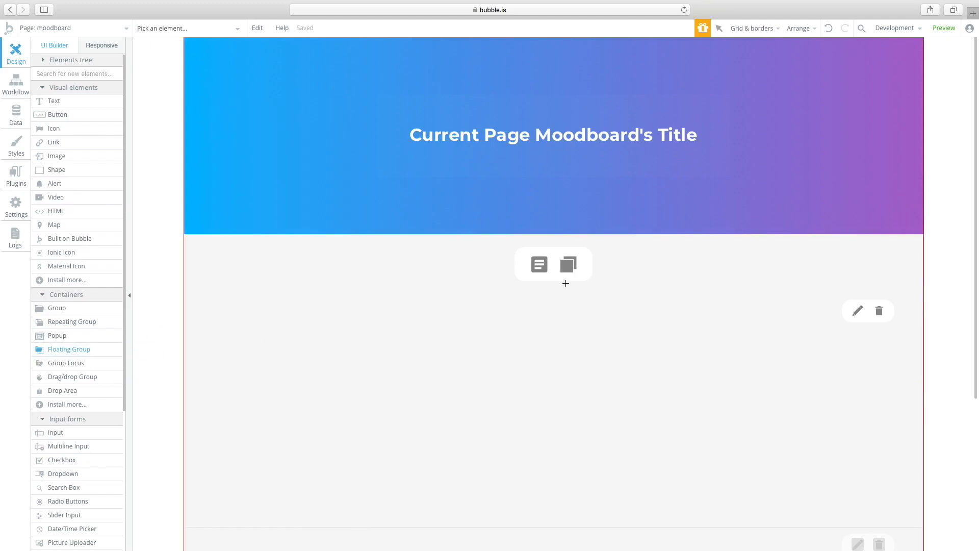
pyautogui.moveTo(618, 239)
pyautogui.mouseDown()
pyautogui.moveTo(765, 292)
pyautogui.moveTo(757, 286)
pyautogui.mouseUp()
pyautogui.moveTo(549, 278); pyautogui.dragTo(677, 278)
pyautogui.rightClick(653, 272)
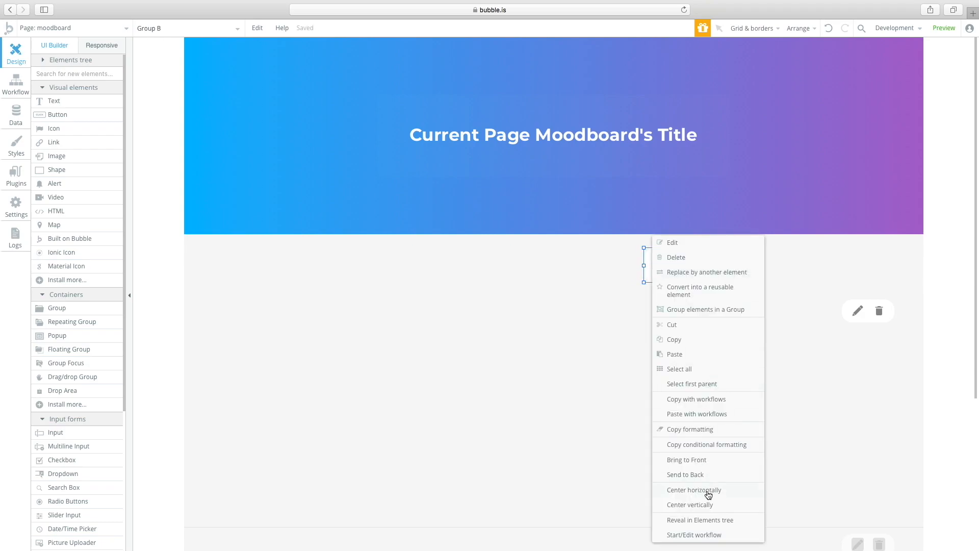
pyautogui.click(641, 274)
pyautogui.click(652, 274)
pyautogui.rightClick(651, 274)
pyautogui.click(663, 482)
pyautogui.click(632, 273)
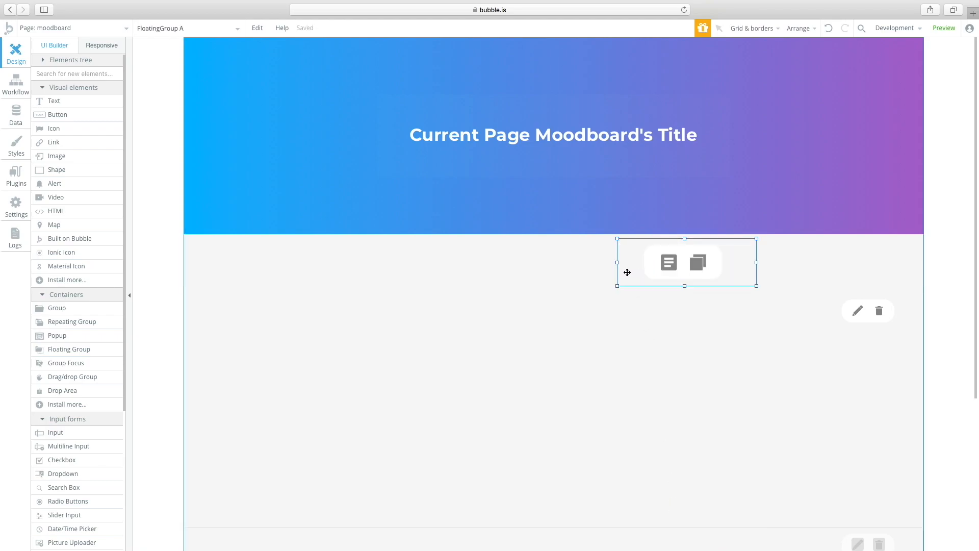
pyautogui.rightClick(626, 271)
pyautogui.click(664, 491)
# - Pull the icon group back out, delete the empty floating group, and undo the stray icon moves
pyautogui.click(686, 255)
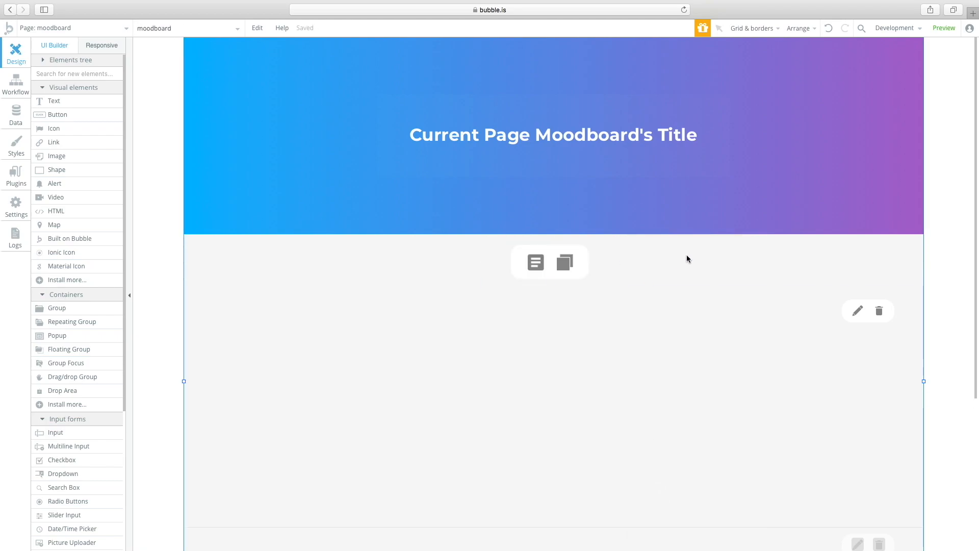
pyautogui.click(616, 281)
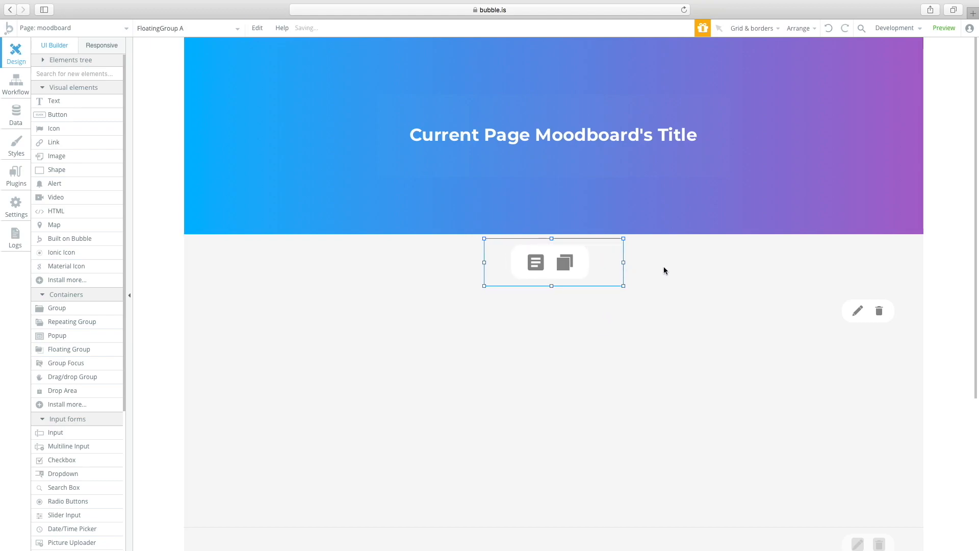
pyautogui.scroll(-2, 670, 283)
pyautogui.click(658, 240)
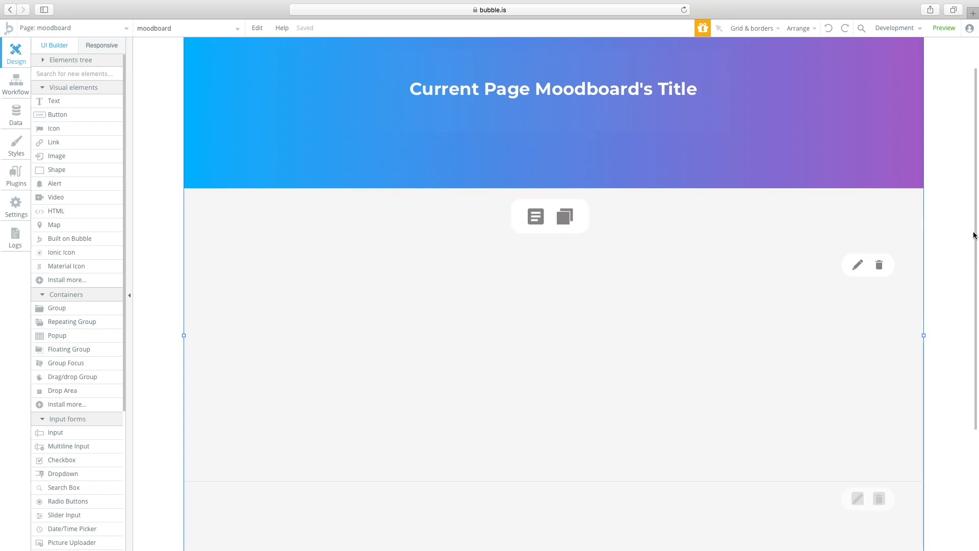
pyautogui.click(581, 220)
pyautogui.moveTo(746, 219); pyautogui.dragTo(745, 218)
pyautogui.click(625, 222)
pyautogui.press('Delete')
pyautogui.moveTo(684, 219); pyautogui.dragTo(581, 227)
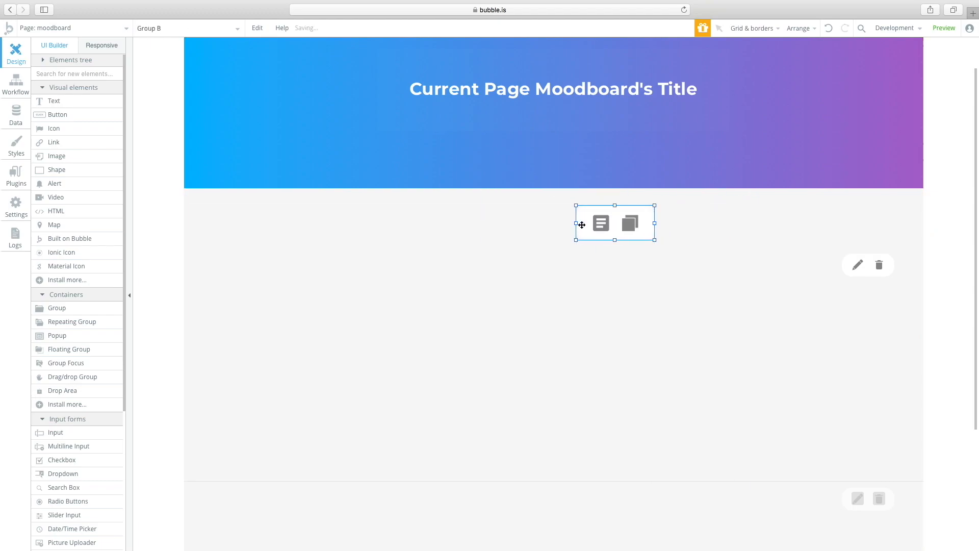
pyautogui.press('super+z')
pyautogui.press('super+z')
pyautogui.press('super+z')
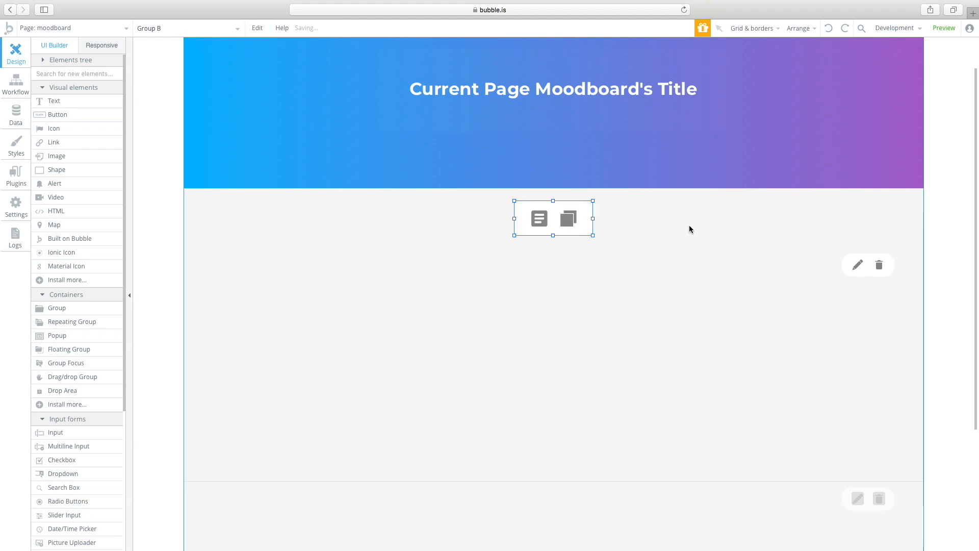
pyautogui.click(678, 233)
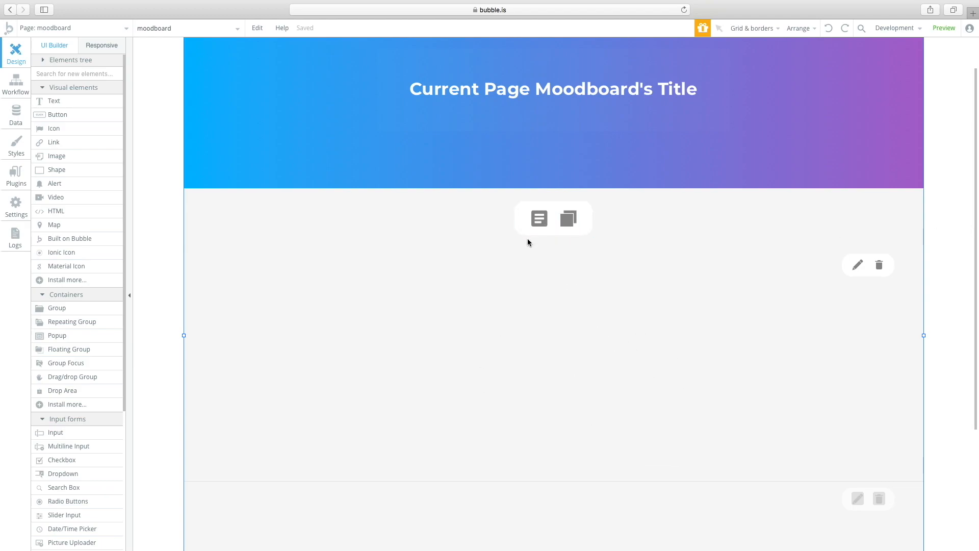
pyautogui.scroll(-3, 590, 222)
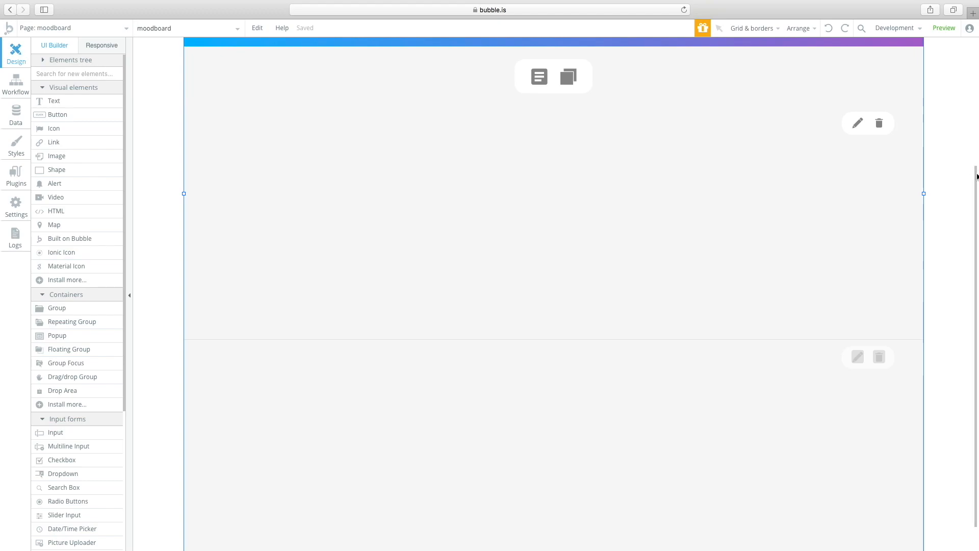
pyautogui.scroll(1, 976, 159)
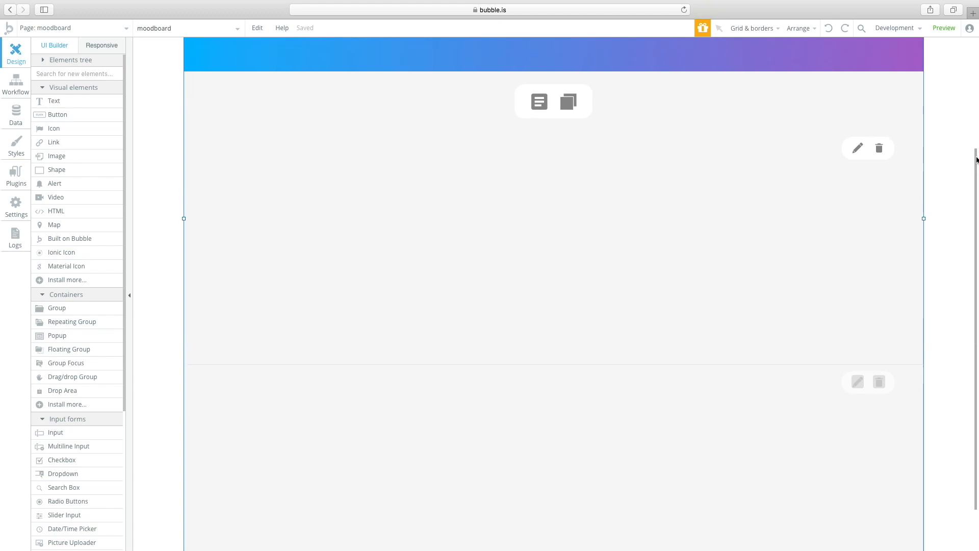
pyautogui.scroll(5, 977, 159)
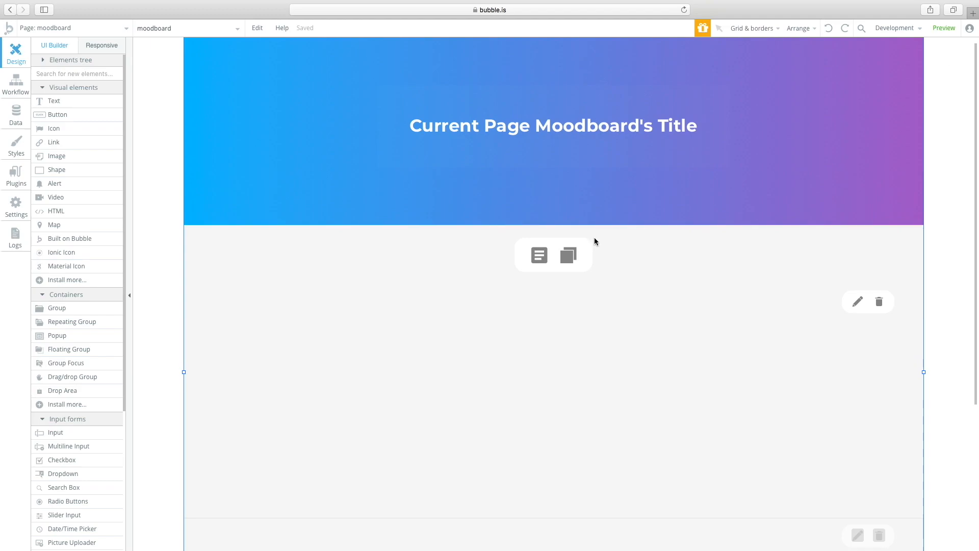
pyautogui.click(588, 266)
pyautogui.click(836, 301)
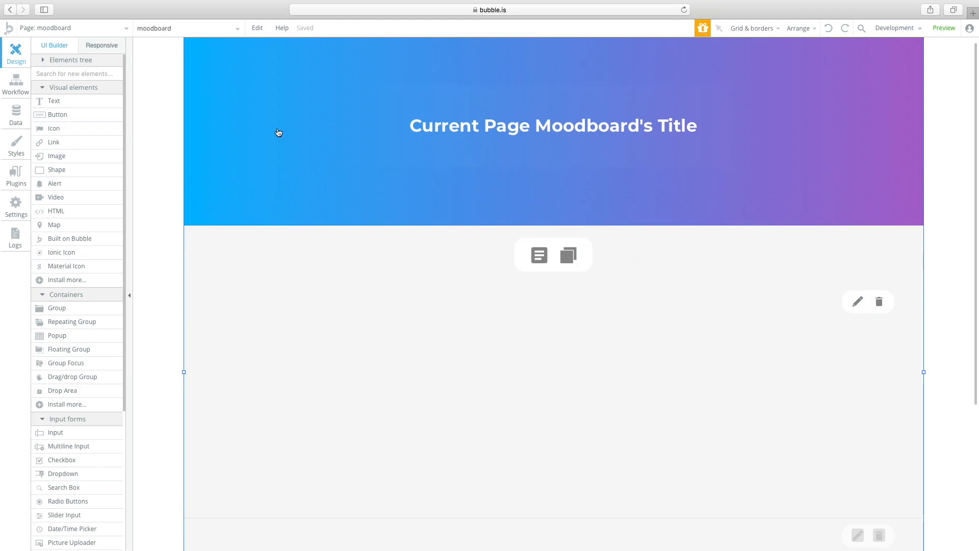
# - On the home page, paste a copy of the Edit button, relabel it View, and rearrange the buttons
pyautogui.click(82, 28)
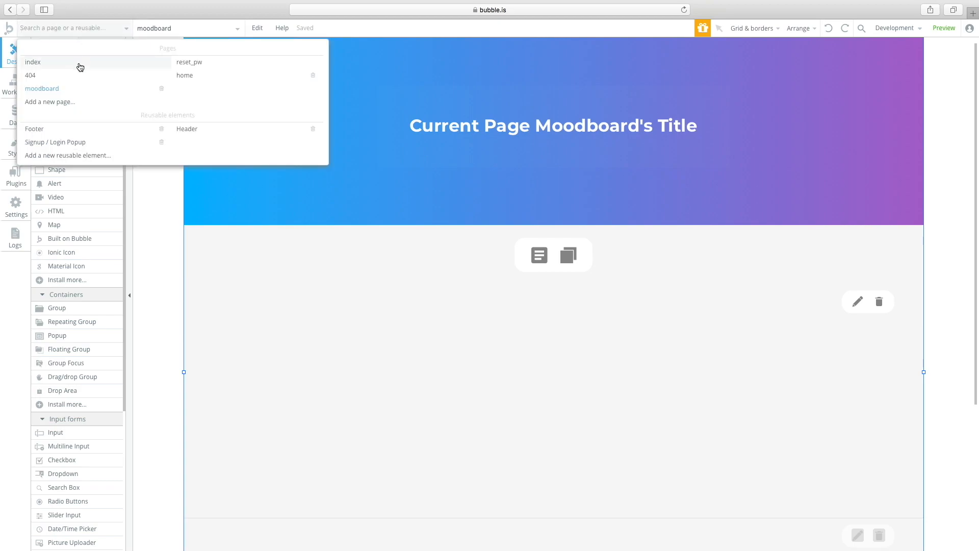
pyautogui.moveTo(242, 83)
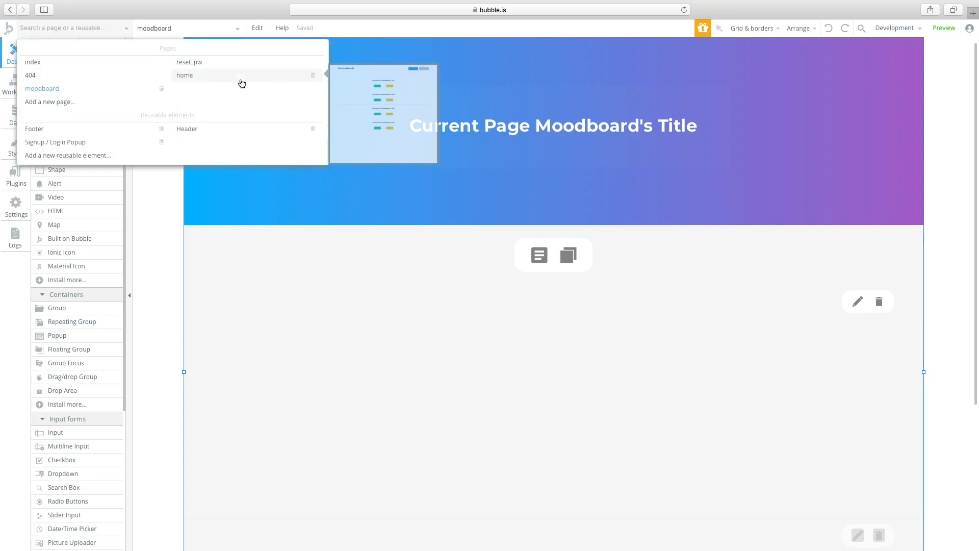
pyautogui.click(240, 81)
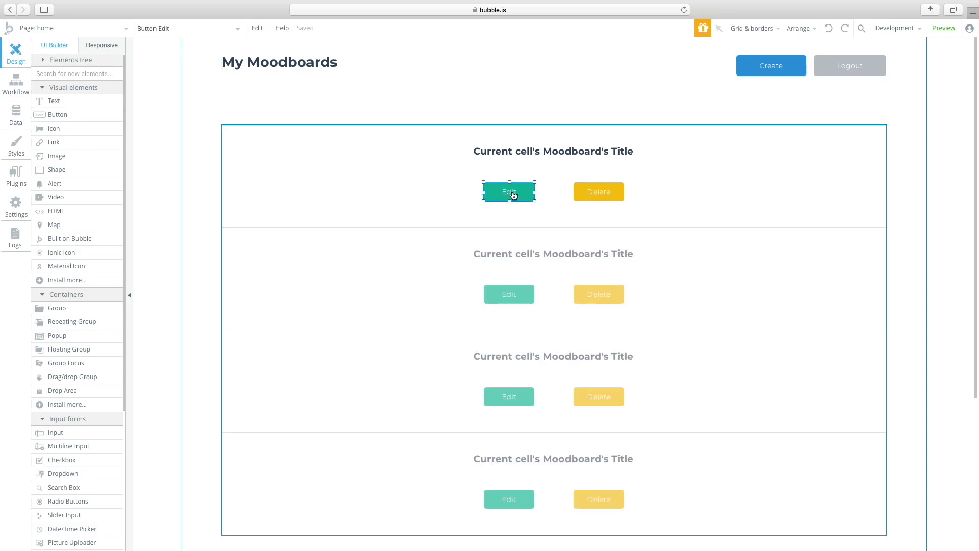
pyautogui.press('super+v')
pyautogui.moveTo(514, 196); pyautogui.dragTo(441, 192)
pyautogui.moveTo(595, 193); pyautogui.dragTo(637, 193)
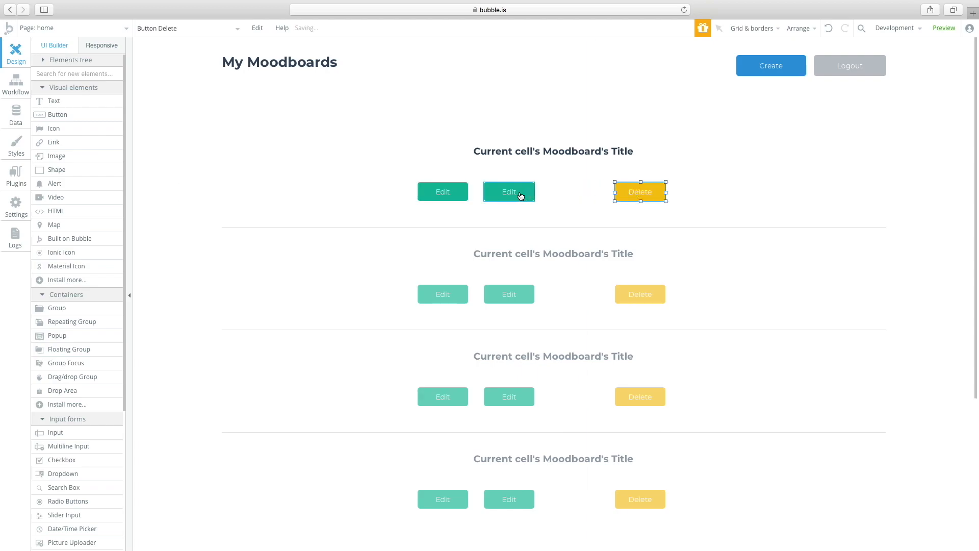
pyautogui.moveTo(520, 192); pyautogui.dragTo(566, 196)
pyautogui.rightClick(562, 196)
pyautogui.click(605, 449)
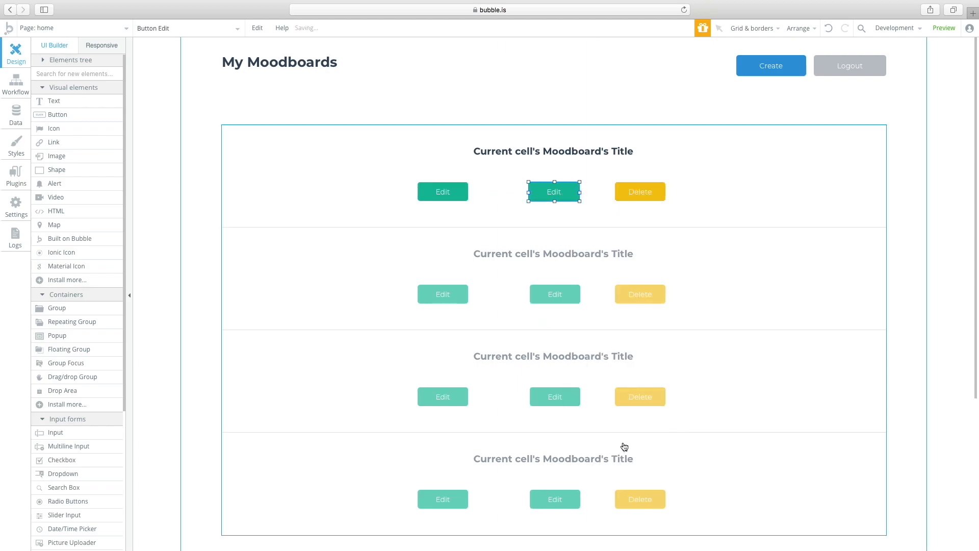
pyautogui.moveTo(456, 194); pyautogui.dragTo(489, 195)
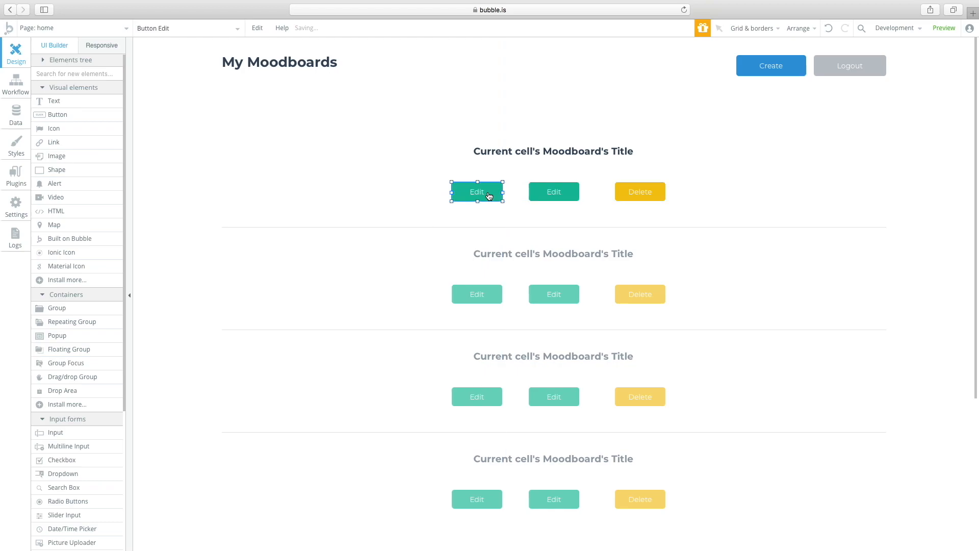
pyautogui.doubleClick(490, 194)
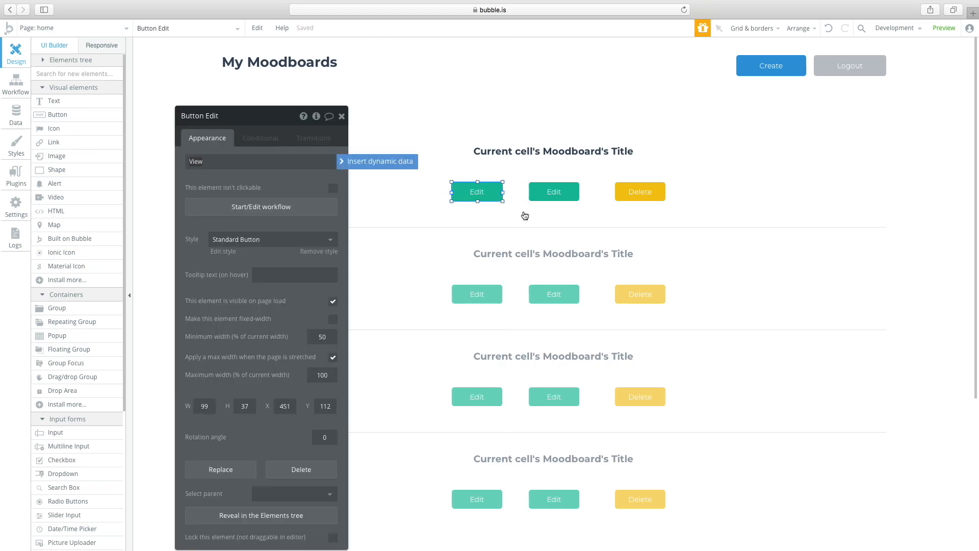
pyautogui.click(555, 231)
# - Nudge the Delete button and give the View button the Info Button style
pyautogui.click(503, 202)
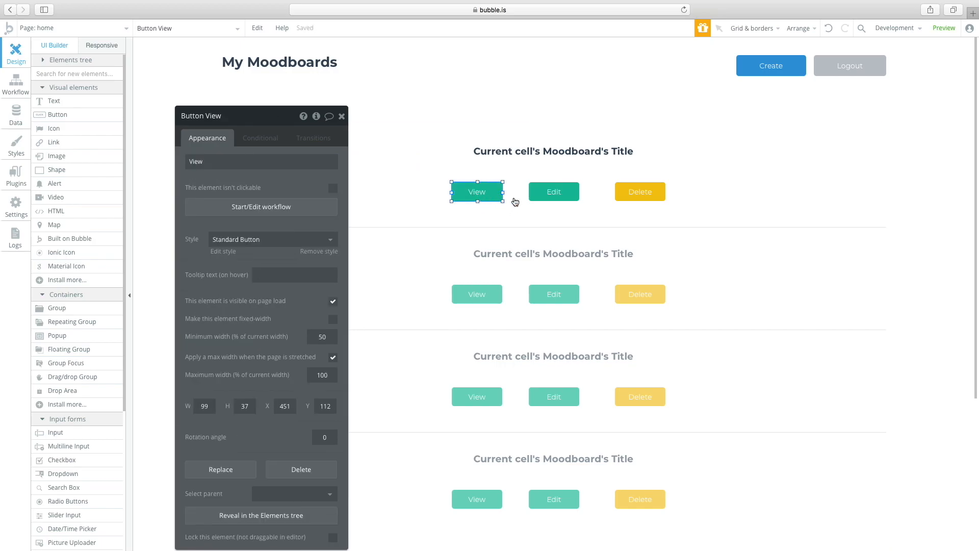
pyautogui.moveTo(628, 192); pyautogui.dragTo(628, 198)
pyautogui.click(533, 216)
pyautogui.doubleClick(628, 199)
pyautogui.click(544, 175)
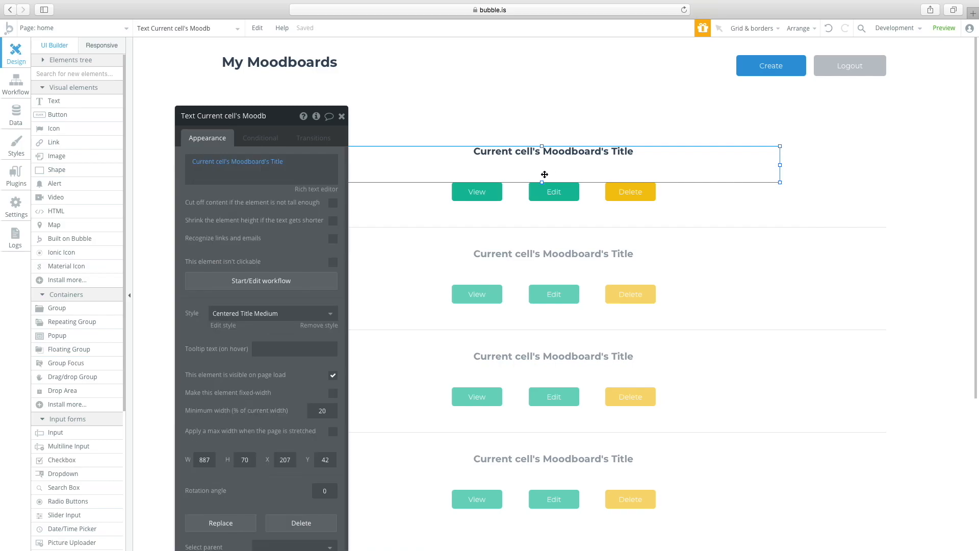
pyautogui.click(465, 199)
pyautogui.click(229, 239)
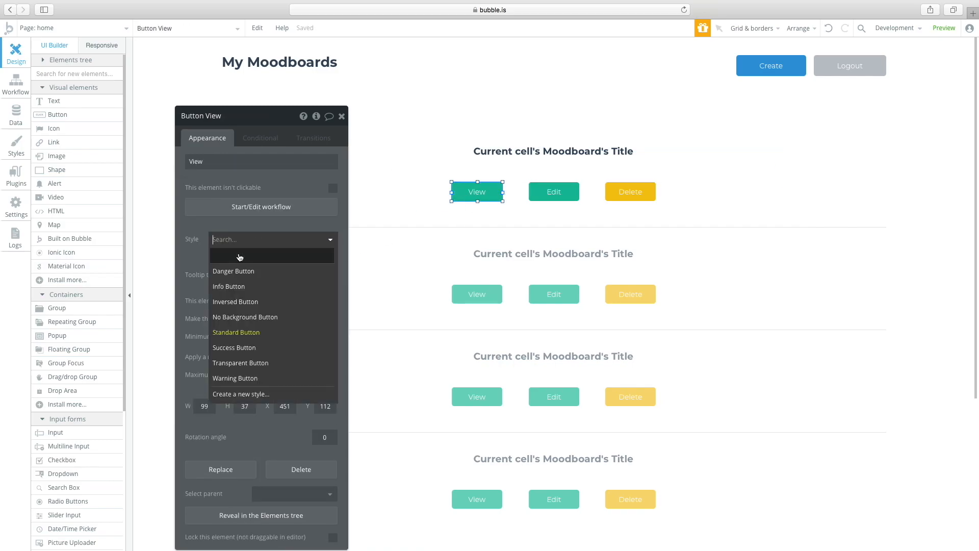
pyautogui.click(246, 287)
# - Check the repeating group, Edit button and My Moodboards heading, then open the page list
pyautogui.click(477, 232)
pyautogui.click(552, 122)
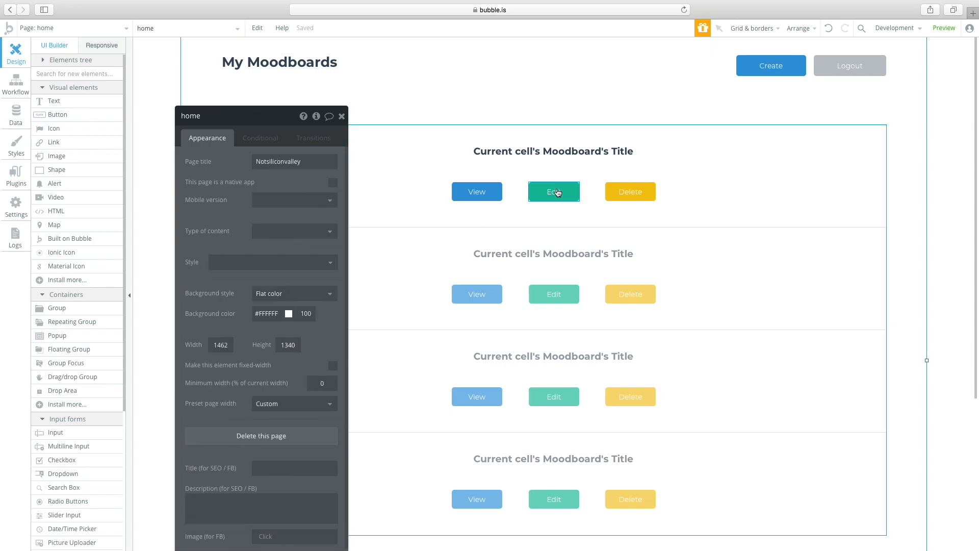
pyautogui.click(554, 190)
pyautogui.click(533, 84)
pyautogui.click(569, 113)
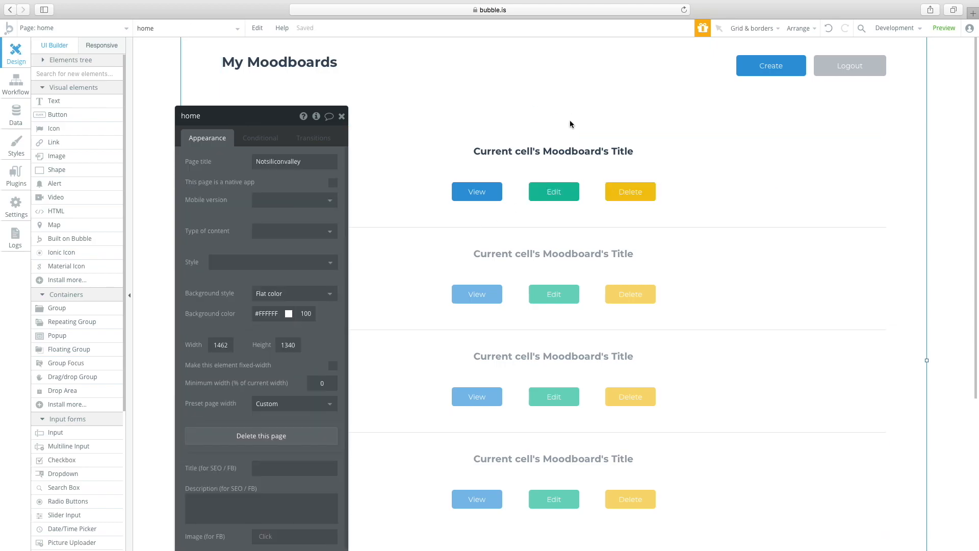
pyautogui.click(484, 193)
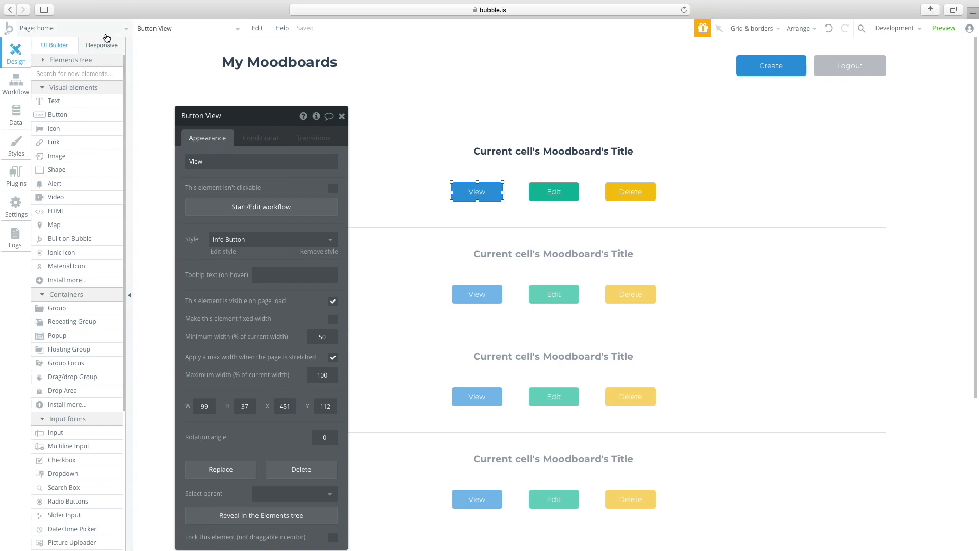
pyautogui.click(77, 28)
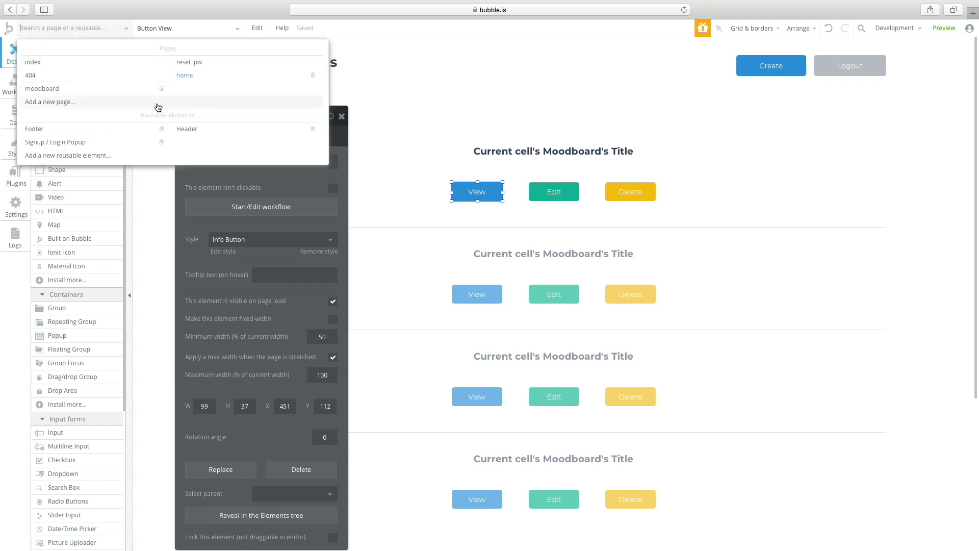
# - Switch to the moodboard page and move its page settings panel out of the way
pyautogui.click(94, 94)
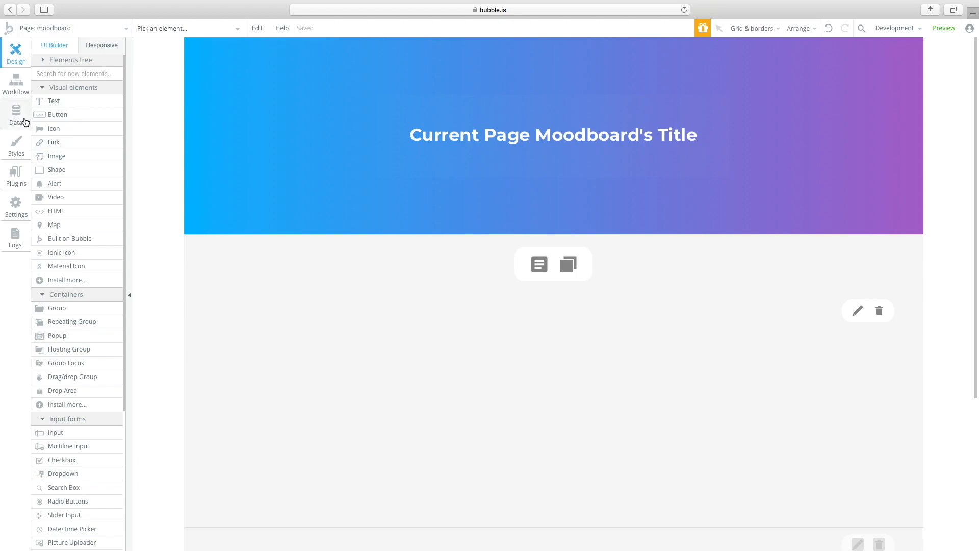
pyautogui.click(53, 30)
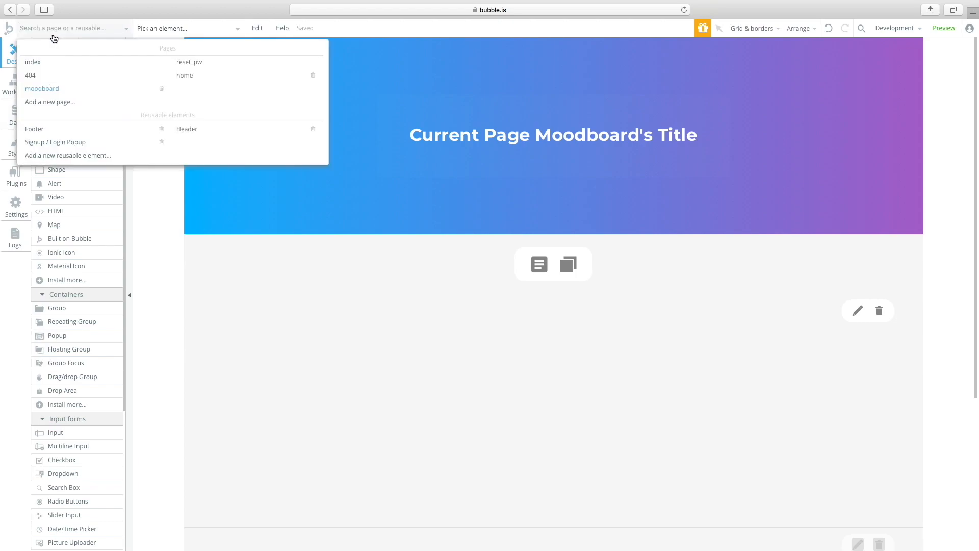
pyautogui.click(152, 204)
pyautogui.moveTo(253, 119); pyautogui.dragTo(199, 51)
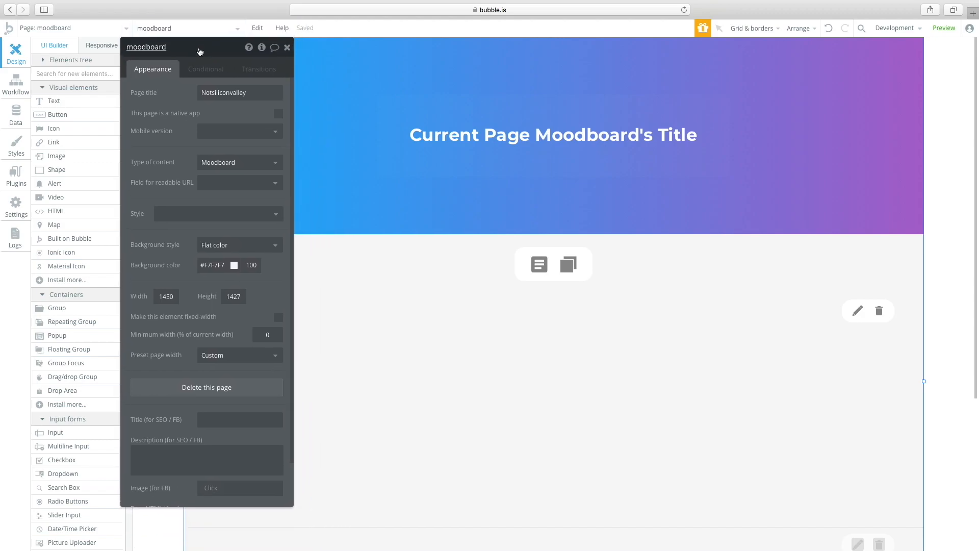
pyautogui.rightClick(176, 49)
pyautogui.click(156, 102)
pyautogui.moveTo(155, 98)
# - Inspect header Group A's gradient, the RepeatingGroup Block, both Group Blocks and Image A
pyautogui.click(720, 192)
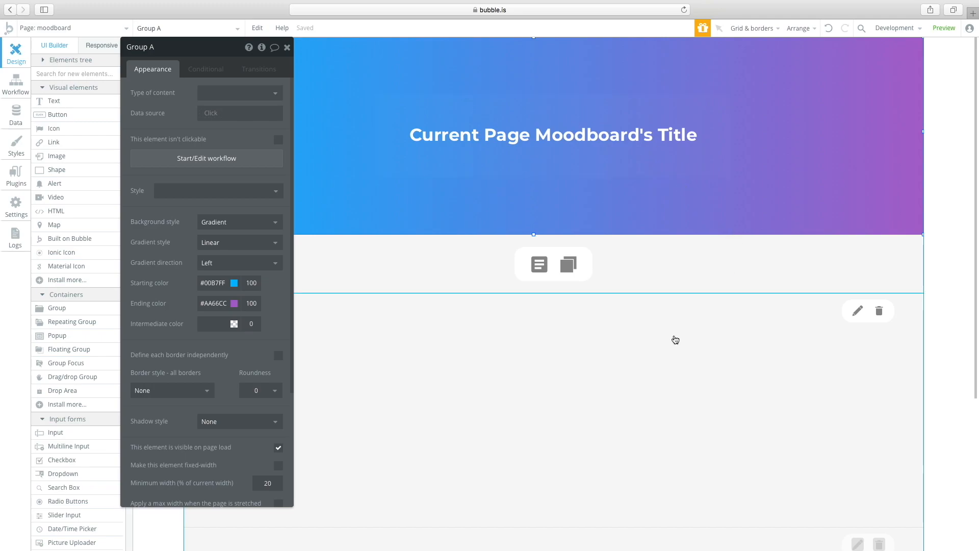
pyautogui.scroll(-3, 967, 366)
pyautogui.scroll(3, 967, 366)
pyautogui.click(510, 397)
pyautogui.click(188, 28)
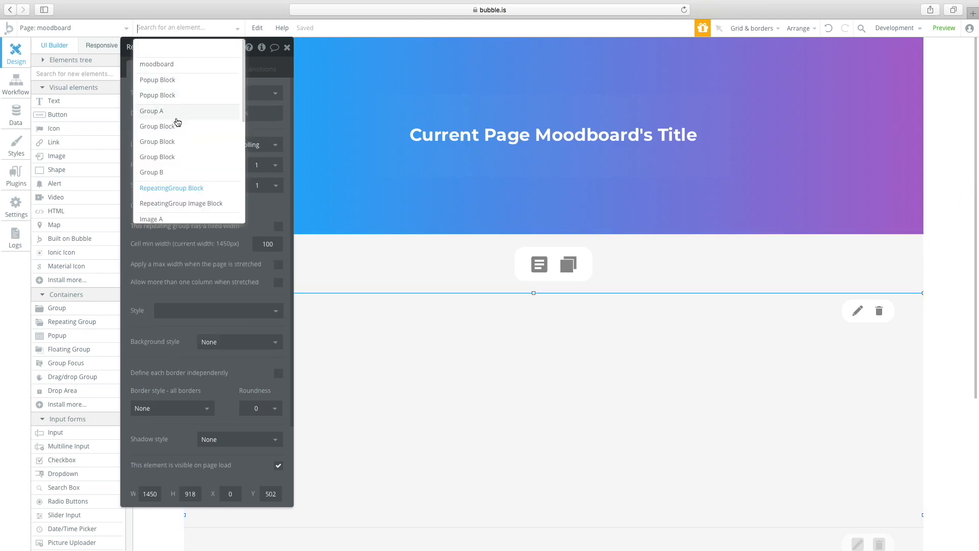
pyautogui.click(205, 126)
pyautogui.click(184, 31)
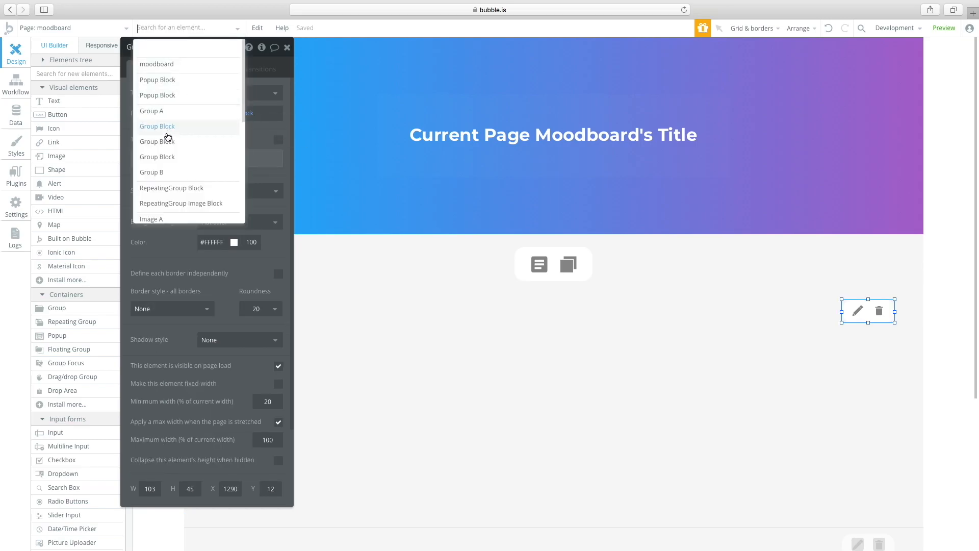
pyautogui.click(168, 156)
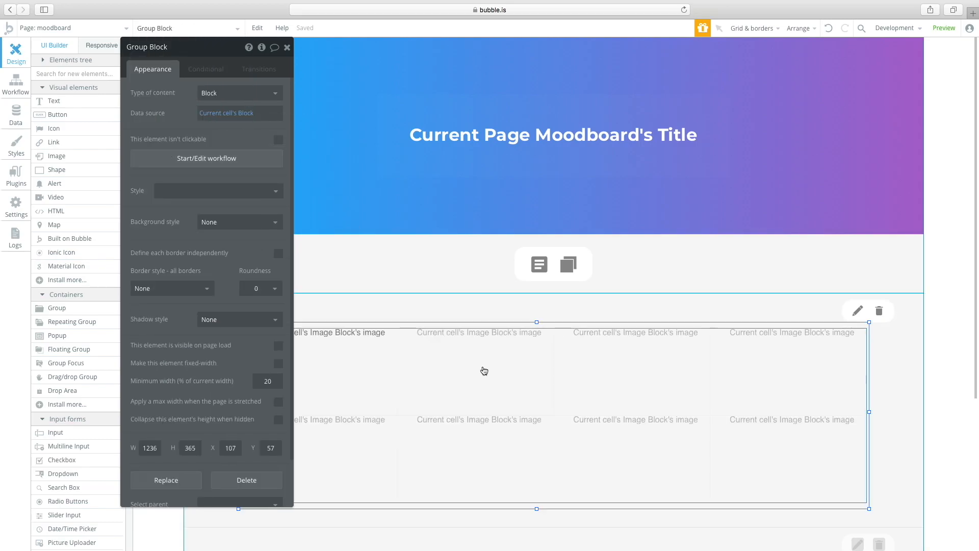
pyautogui.click(370, 376)
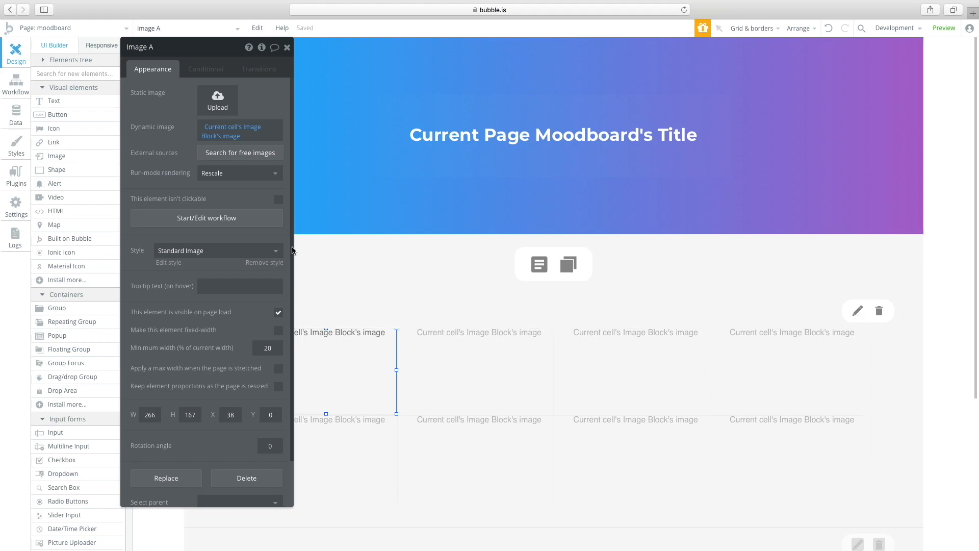
pyautogui.click(811, 272)
pyautogui.click(719, 185)
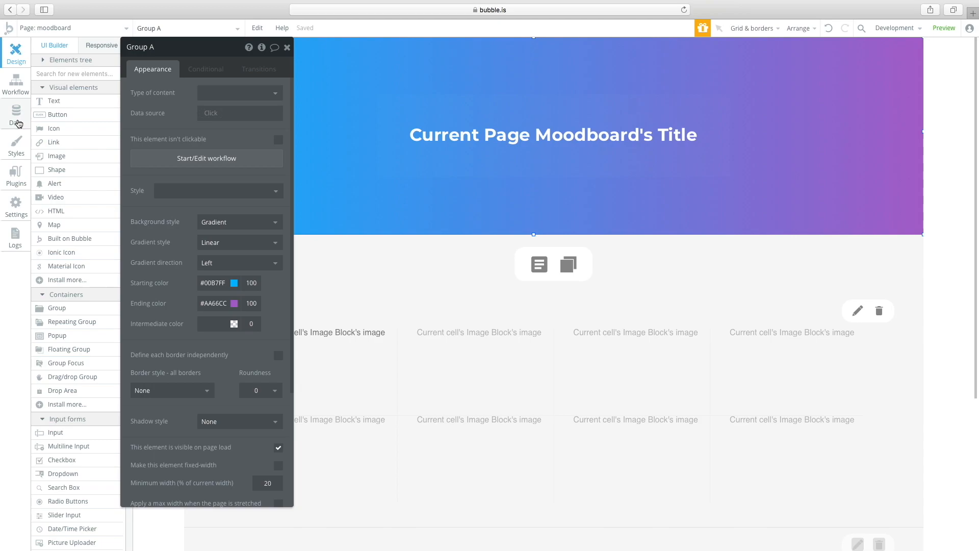
# - In the Data tab, create a number field named 'Template' on the Moodboard type, then return to Design
pyautogui.click(17, 121)
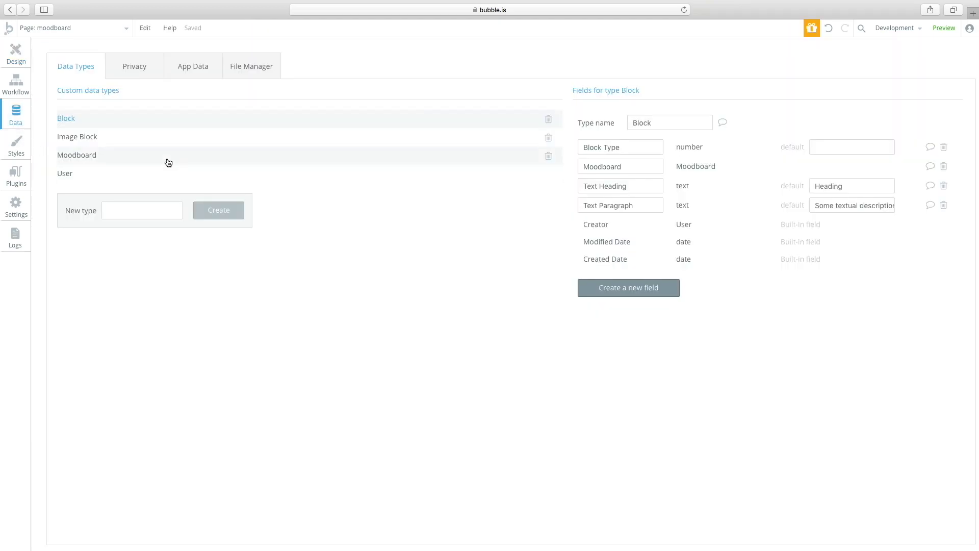
pyautogui.click(77, 158)
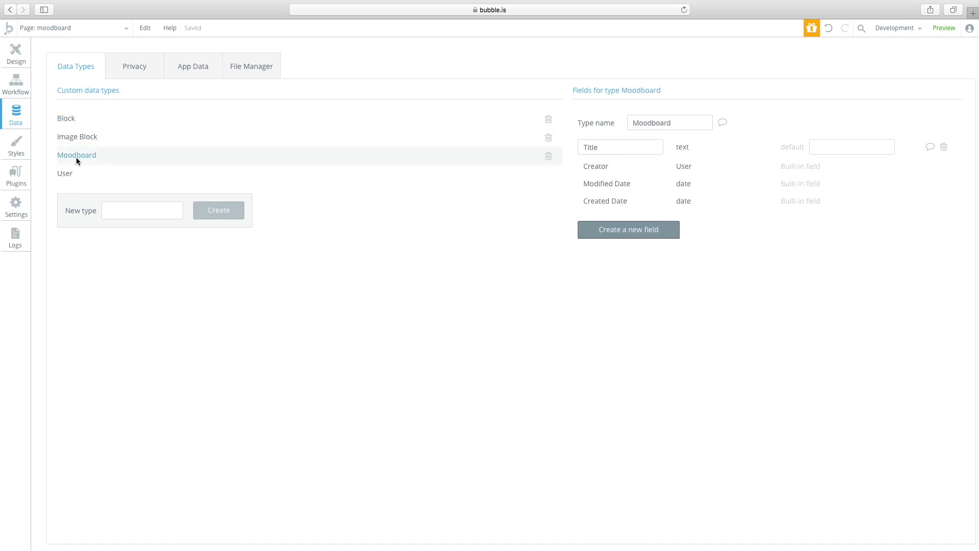
pyautogui.click(591, 232)
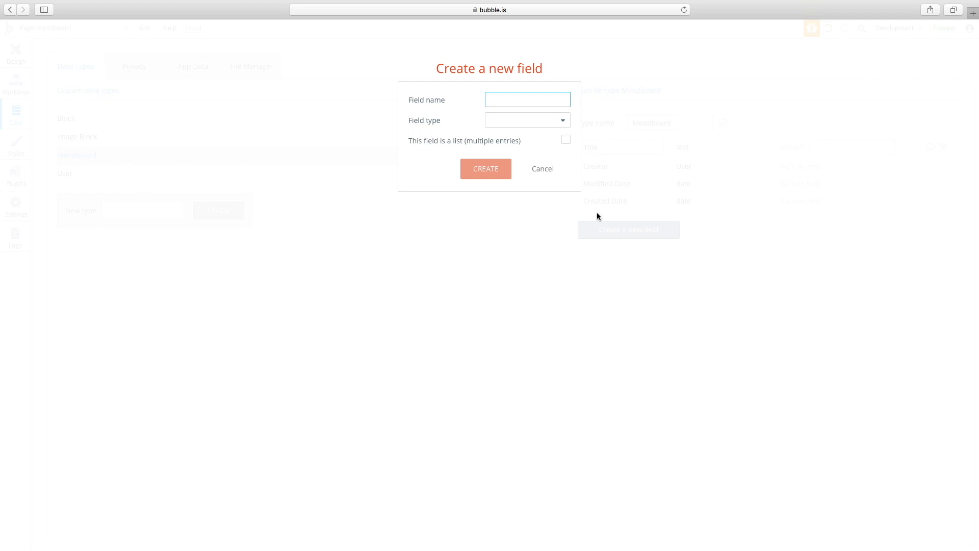
pyautogui.write('Template')
pyautogui.click(520, 121)
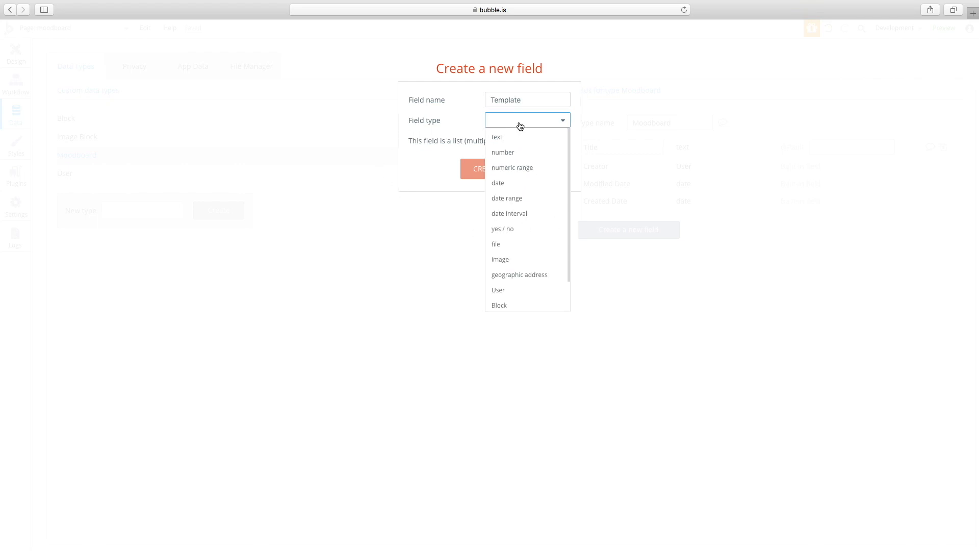
pyautogui.click(514, 153)
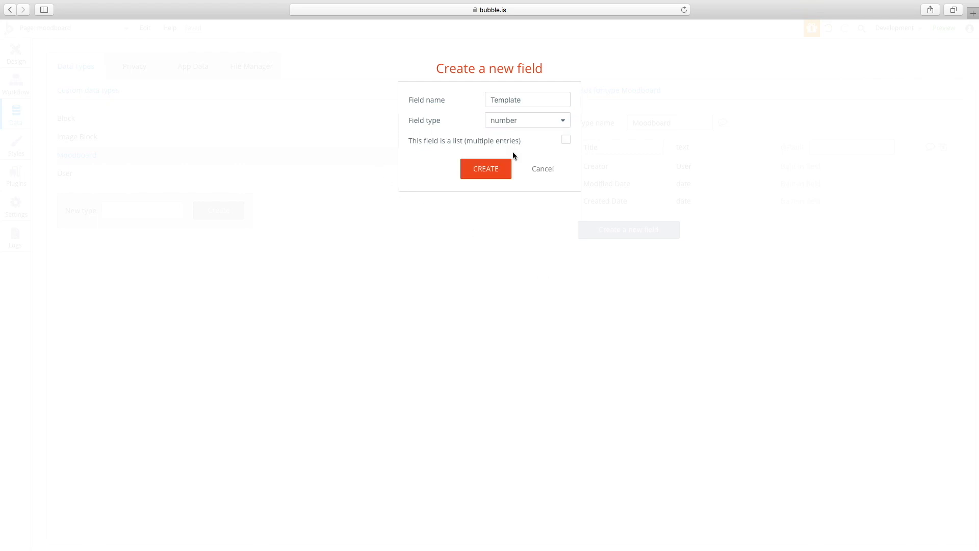
pyautogui.click(488, 172)
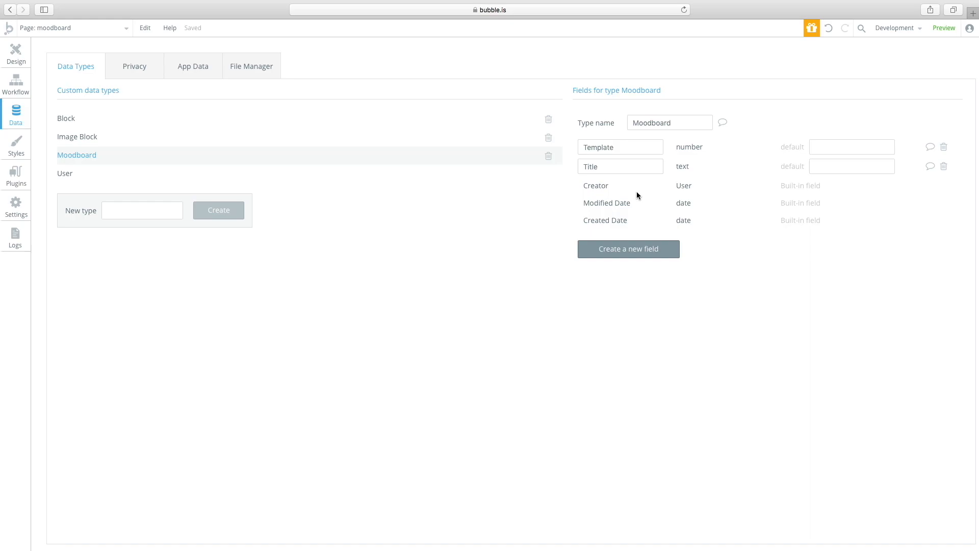
pyautogui.click(14, 50)
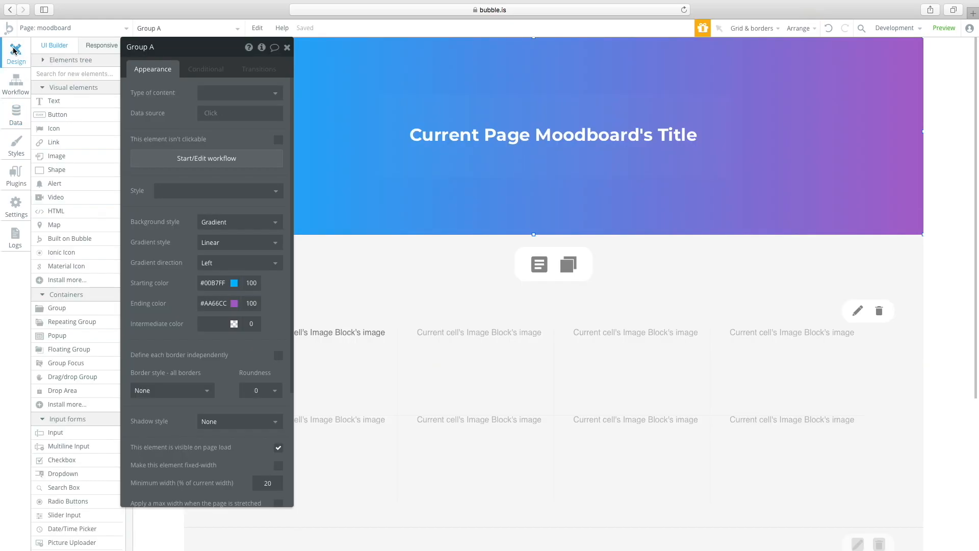
# - Draw a new popup (Popup C) over the moodboard page
pyautogui.click(287, 48)
pyautogui.click(367, 285)
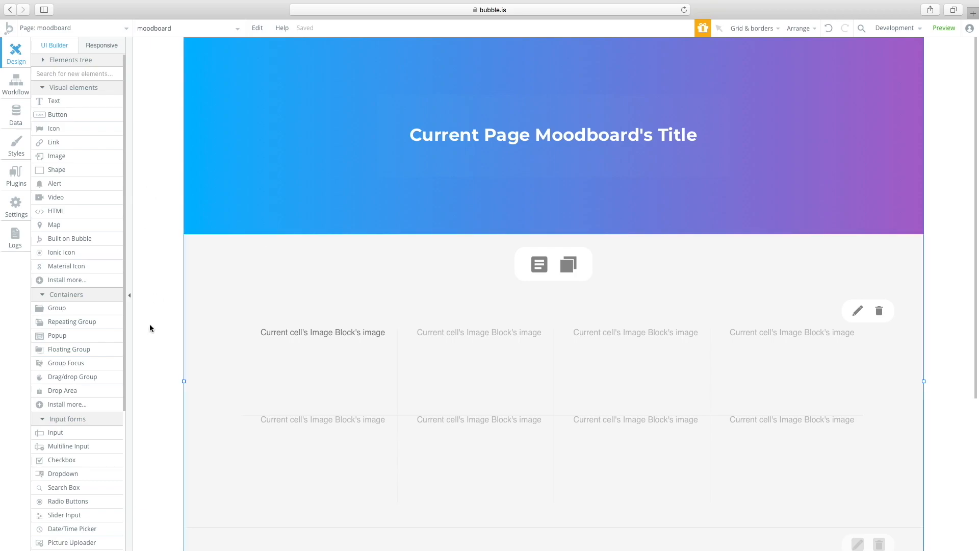
pyautogui.rightClick(78, 339)
pyautogui.click(306, 120)
pyautogui.click(81, 337)
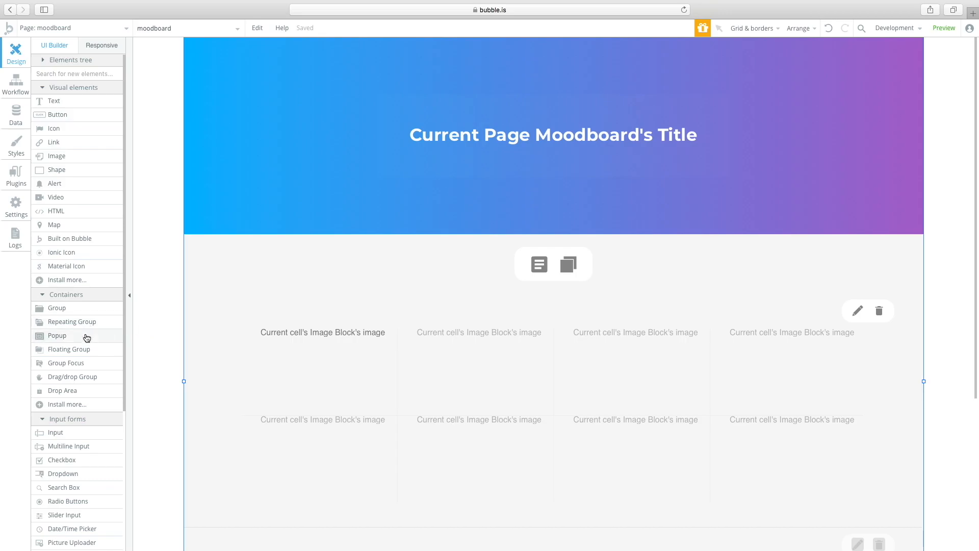
pyautogui.moveTo(329, 107)
pyautogui.mouseDown()
pyautogui.moveTo(697, 408)
pyautogui.moveTo(687, 323)
pyautogui.mouseUp()
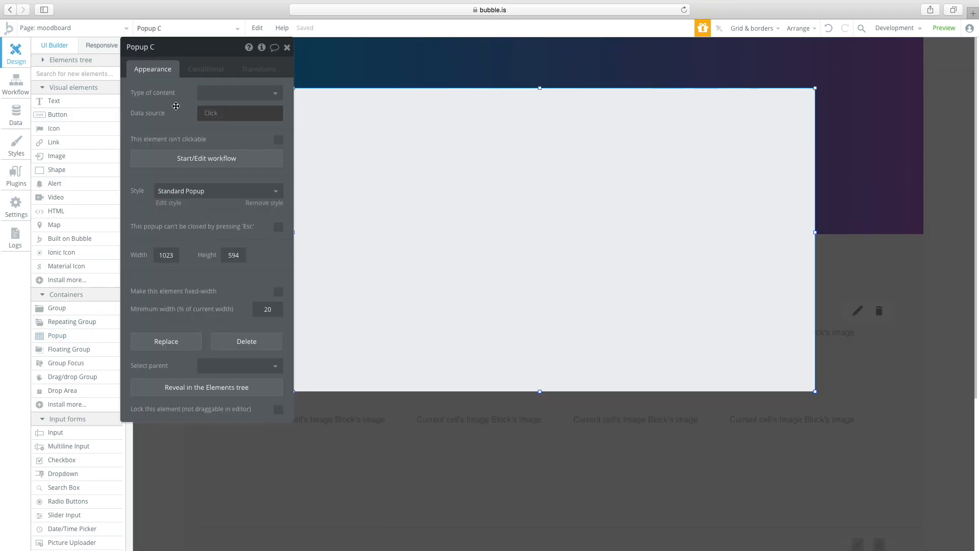
pyautogui.moveTo(143, 47); pyautogui.dragTo(136, 146)
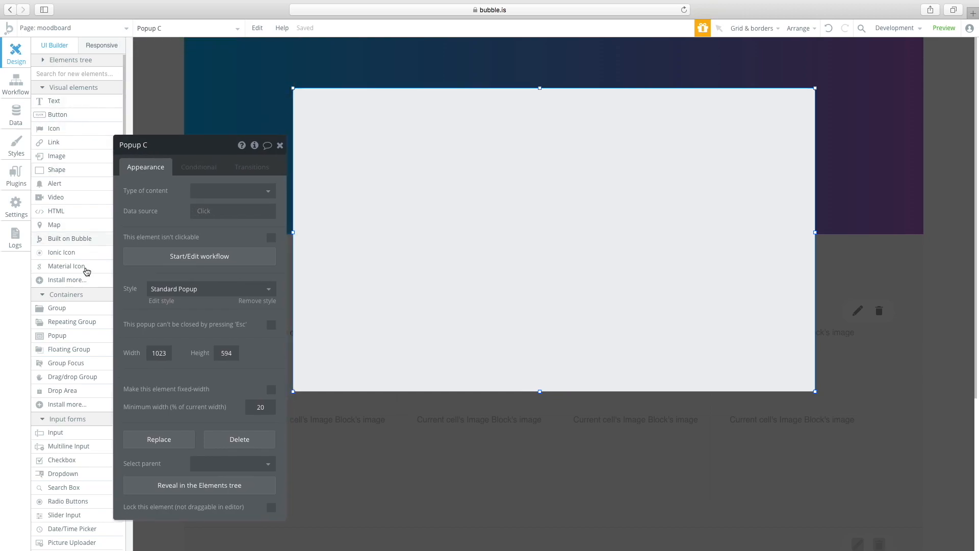
# - Add a 'Customize Header' text in Heading 1 style, centred at the popup's top
pyautogui.click(67, 103)
pyautogui.moveTo(379, 126); pyautogui.dragTo(733, 215)
pyautogui.moveTo(611, 188)
pyautogui.mouseDown()
pyautogui.moveTo(546, 175)
pyautogui.moveTo(550, 167)
pyautogui.mouseUp()
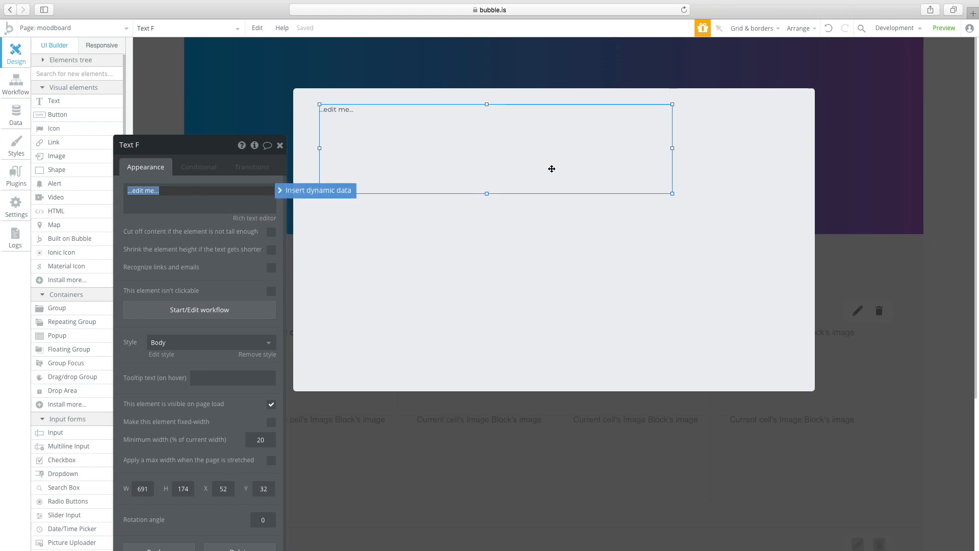
pyautogui.write('Customize Header')
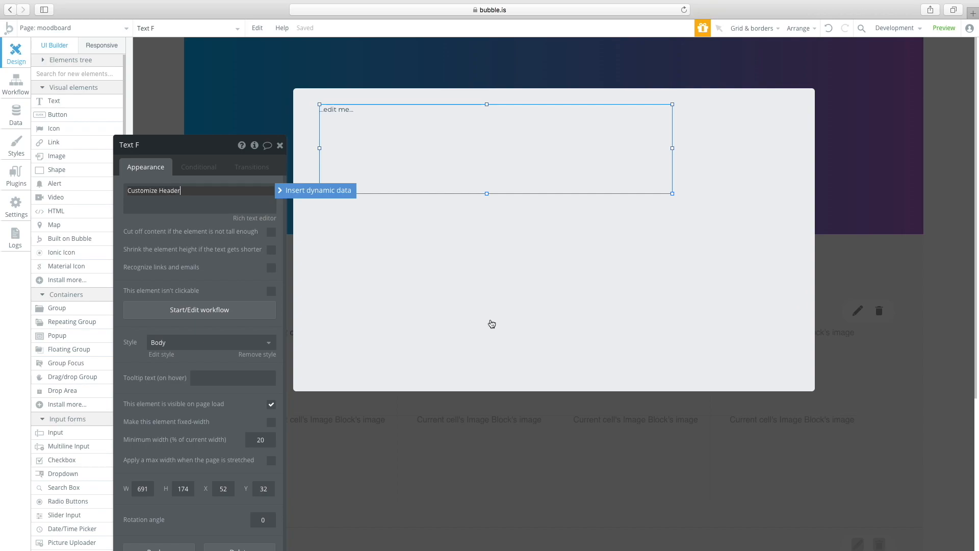
pyautogui.click(219, 342)
pyautogui.click(209, 485)
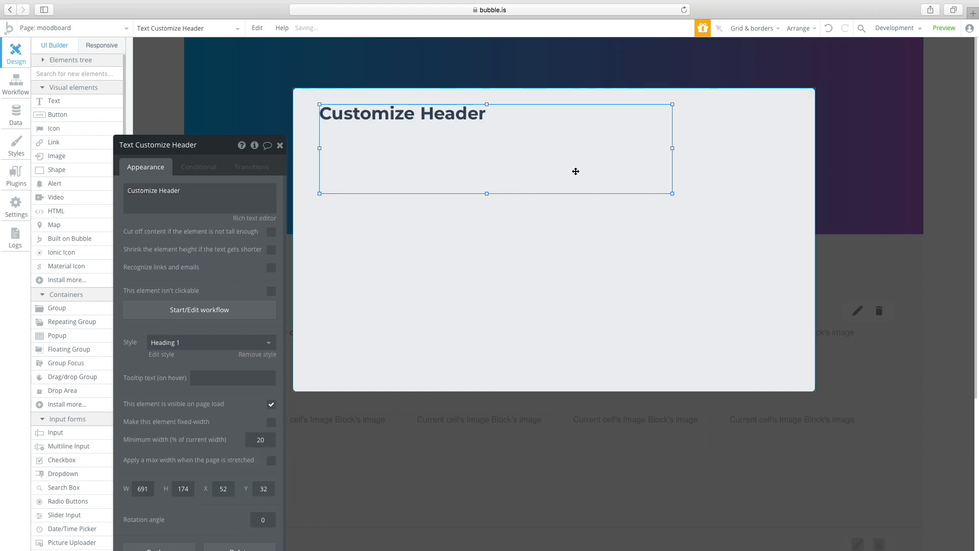
pyautogui.moveTo(485, 138); pyautogui.dragTo(481, 148)
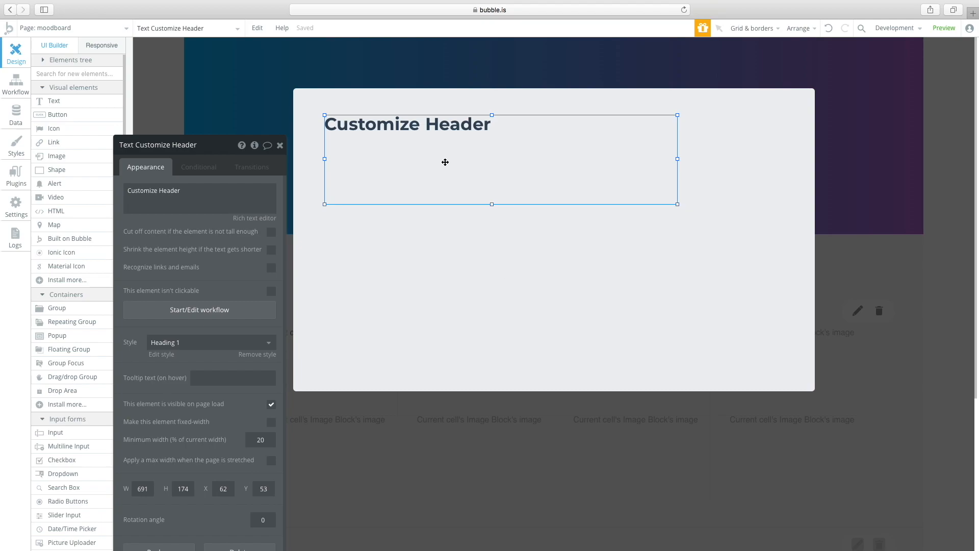
pyautogui.rightClick(446, 142)
pyautogui.click(493, 412)
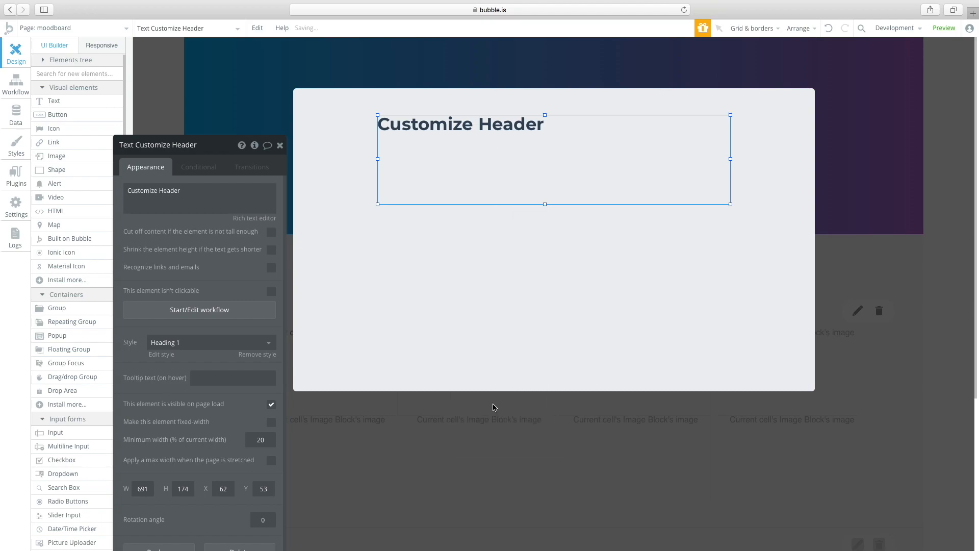
# - Stretch the Customize Header title to 918 wide across the popup and make it shorter
pyautogui.moveTo(378, 159); pyautogui.dragTo(319, 159)
pyautogui.moveTo(732, 160); pyautogui.dragTo(789, 159)
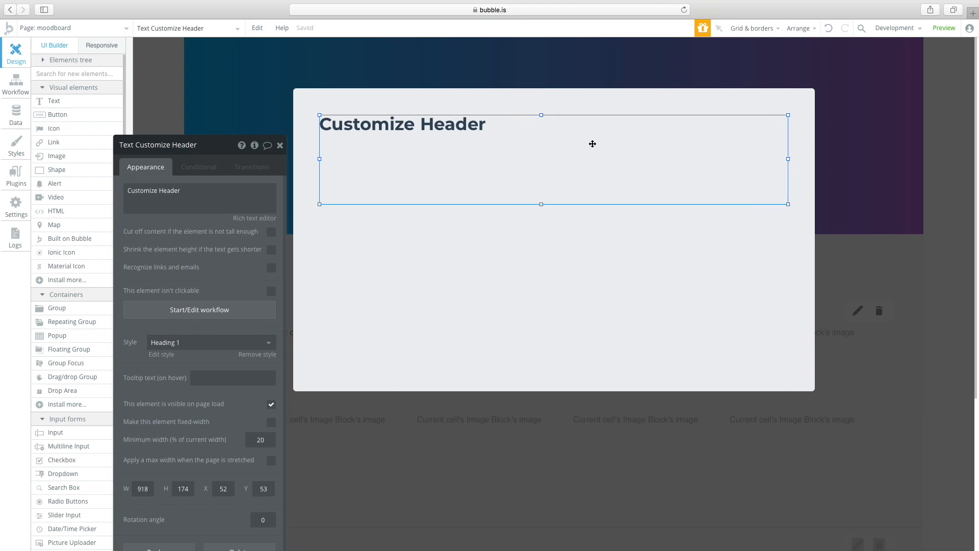
pyautogui.rightClick(553, 164)
pyautogui.click(606, 427)
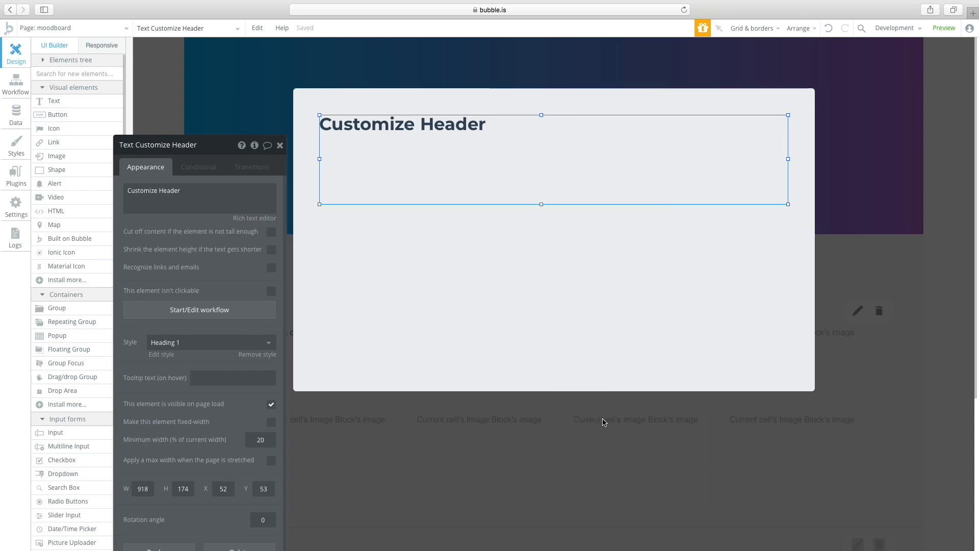
pyautogui.click(391, 153)
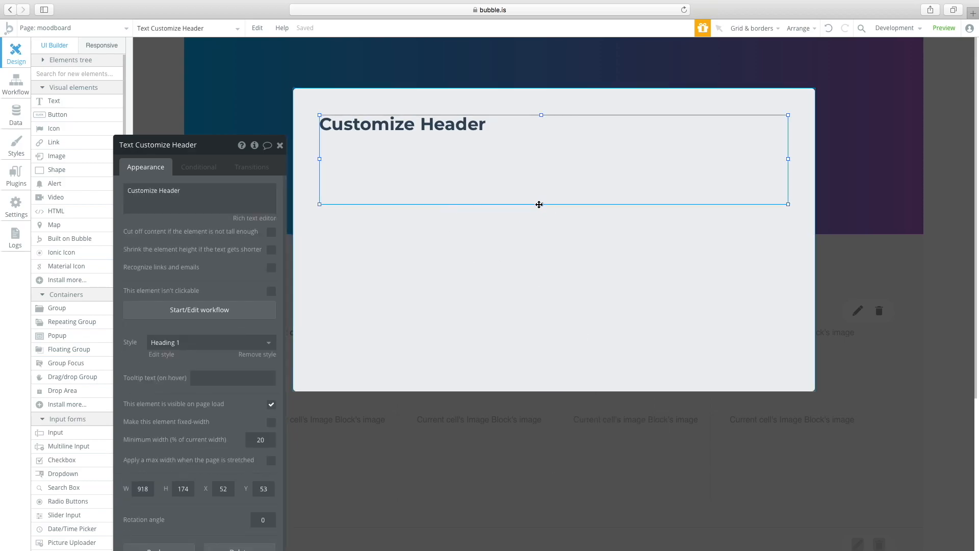
pyautogui.moveTo(541, 205); pyautogui.dragTo(535, 161)
pyautogui.click(506, 223)
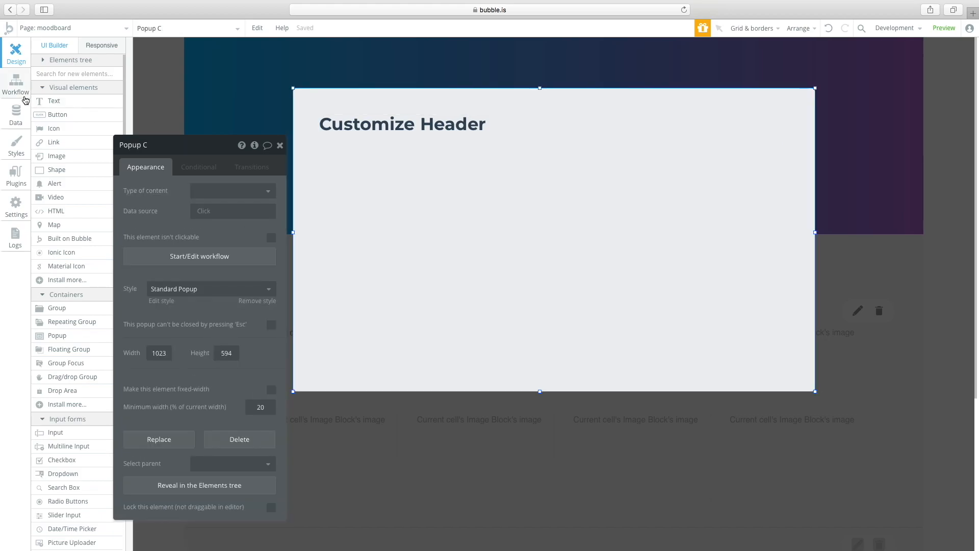
pyautogui.rightClick(68, 433)
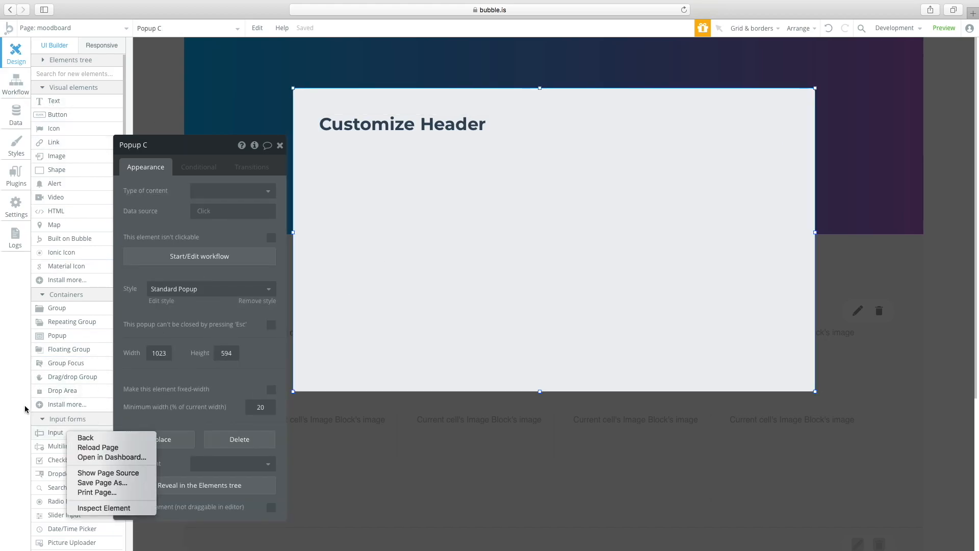
# - Add a wide input under the title with placeholder 'Title of the Moodboard'
pyautogui.click(48, 432)
pyautogui.click(48, 432)
pyautogui.moveTo(341, 188)
pyautogui.mouseDown()
pyautogui.moveTo(387, 211)
pyautogui.moveTo(532, 250)
pyautogui.mouseUp()
pyautogui.moveTo(463, 227); pyautogui.dragTo(392, 179)
pyautogui.moveTo(510, 180); pyautogui.dragTo(748, 184)
pyautogui.hotkey('ctrl', 'Up')
pyautogui.click(421, 75)
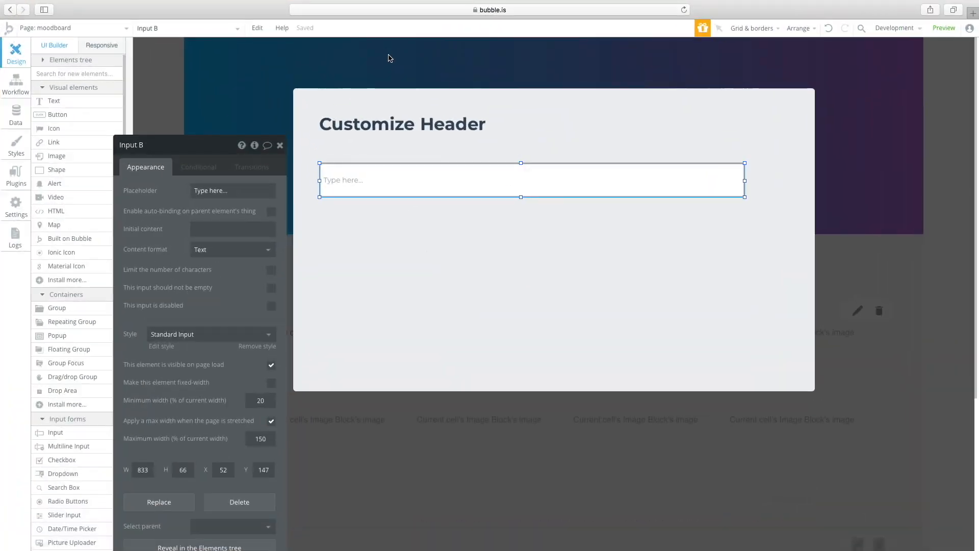
pyautogui.doubleClick(382, 192)
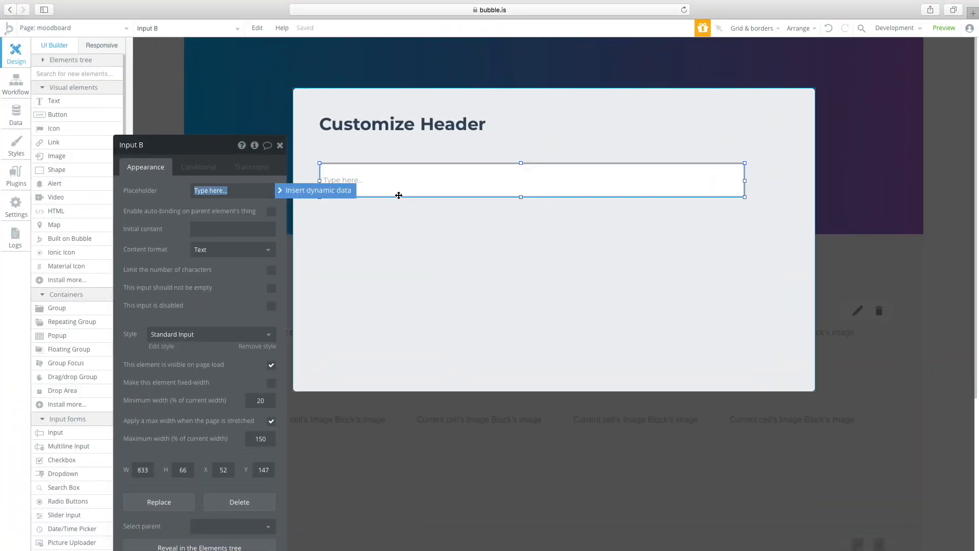
pyautogui.write('Title of the Moodboard')
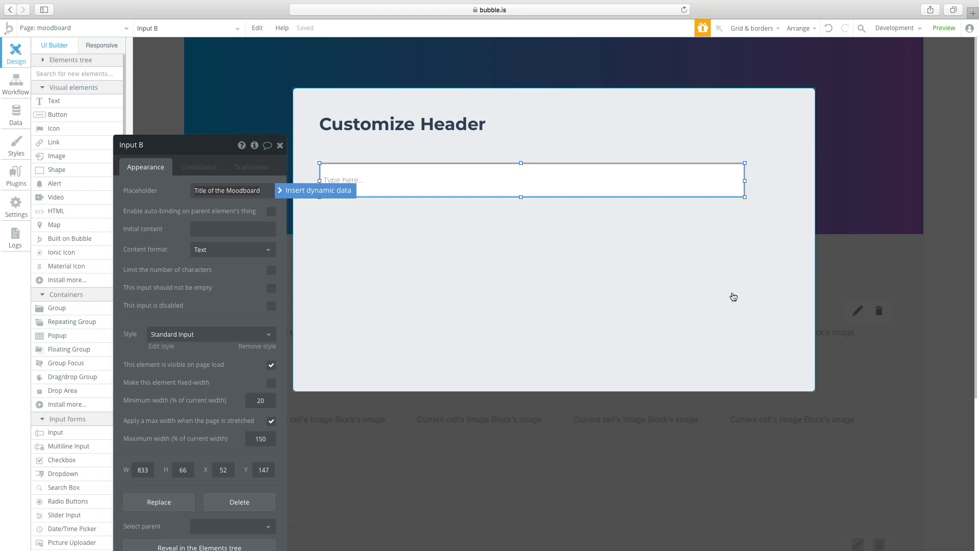
pyautogui.click(446, 231)
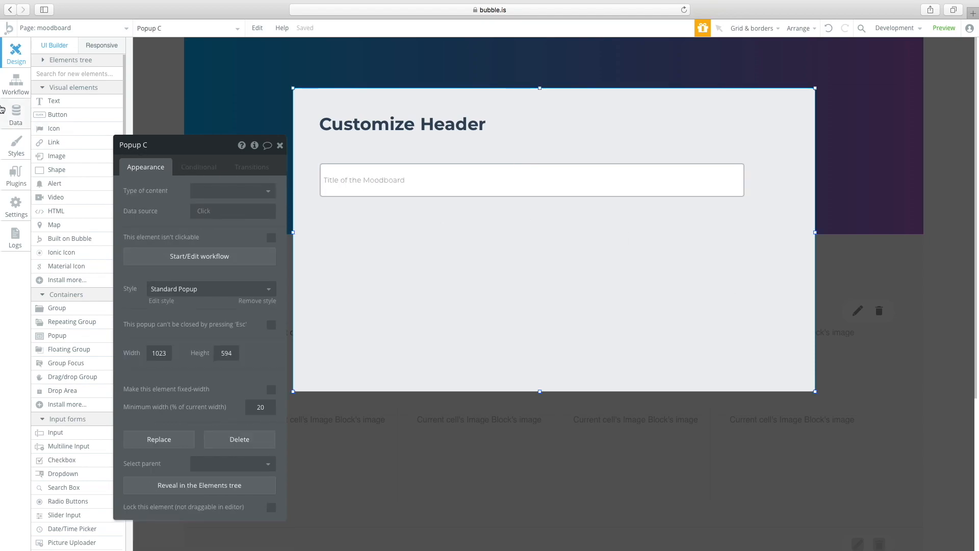
# - Add a 'Save changes' button near the popup's lower left
pyautogui.click(57, 115)
pyautogui.moveTo(336, 296)
pyautogui.mouseDown()
pyautogui.moveTo(436, 347)
pyautogui.moveTo(489, 346)
pyautogui.moveTo(436, 331)
pyautogui.moveTo(453, 323)
pyautogui.moveTo(394, 338)
pyautogui.mouseUp()
pyautogui.doubleClick(394, 337)
pyautogui.write('Sa')
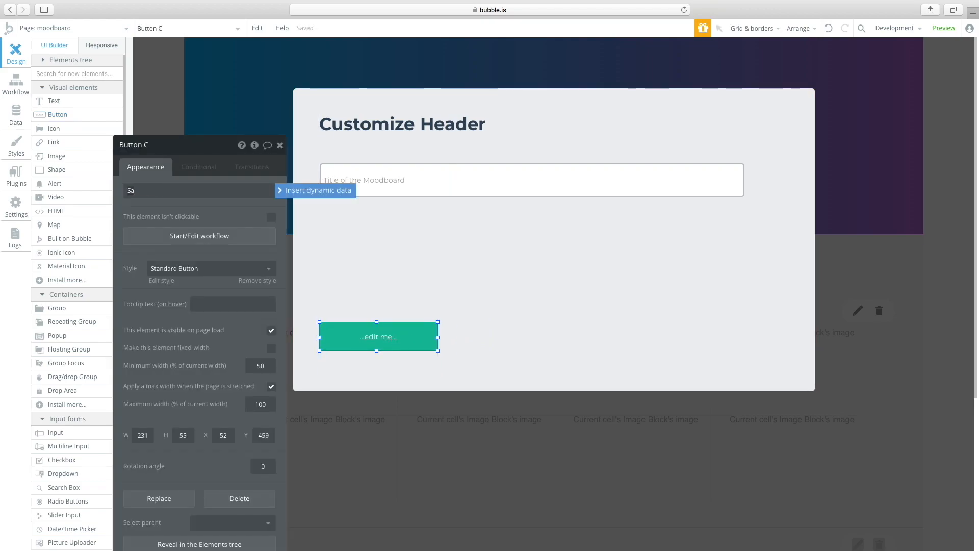
pyautogui.write('ve changes')
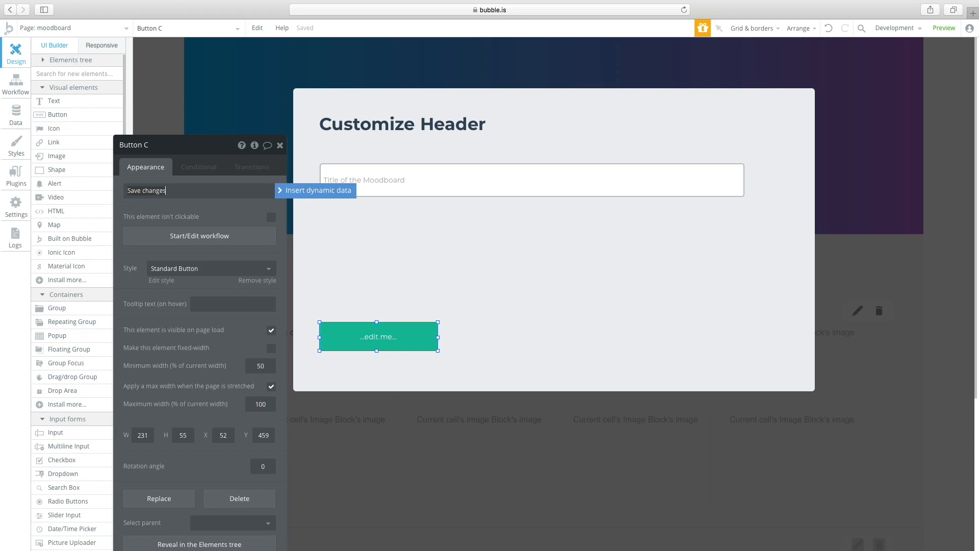
pyautogui.click(510, 321)
pyautogui.click(349, 337)
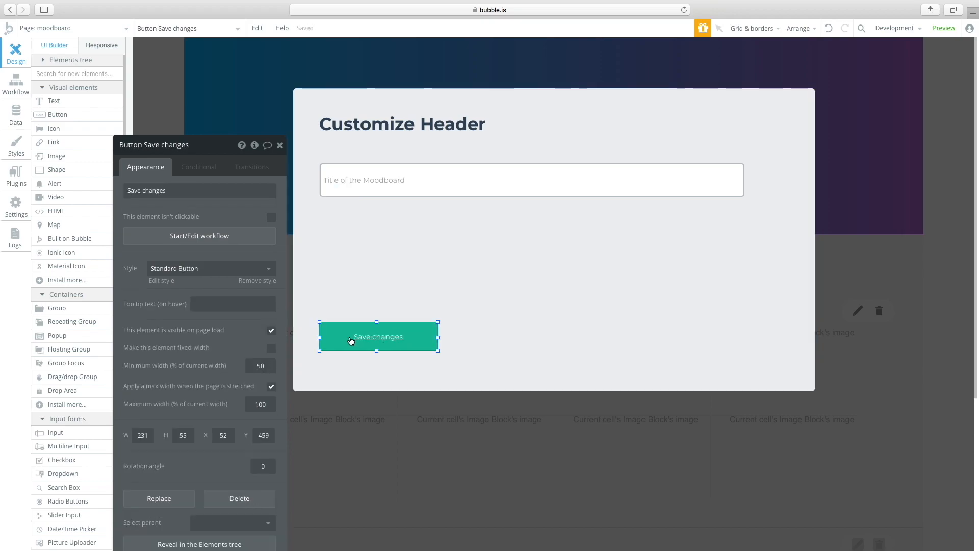
pyautogui.click(369, 246)
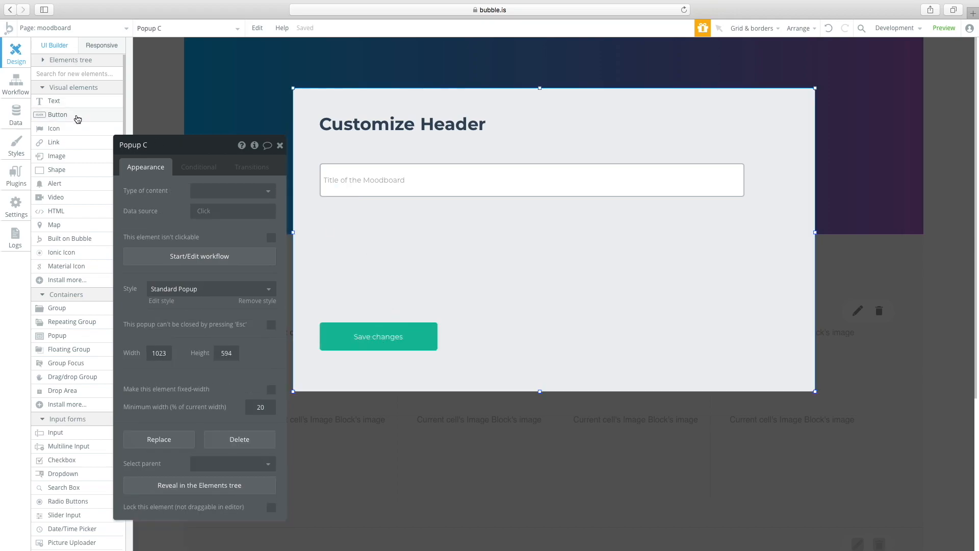
# - Draw a group under the title input, sized to match the input's width
pyautogui.click(70, 309)
pyautogui.moveTo(363, 211); pyautogui.dragTo(677, 284)
pyautogui.rightClick(583, 265)
pyautogui.moveTo(478, 247); pyautogui.dragTo(430, 241)
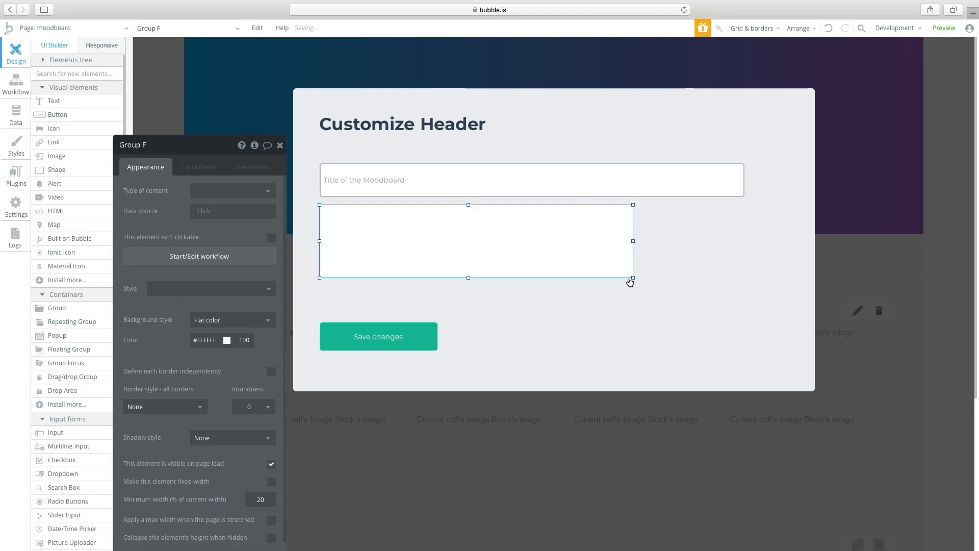
pyautogui.moveTo(634, 279); pyautogui.dragTo(731, 302)
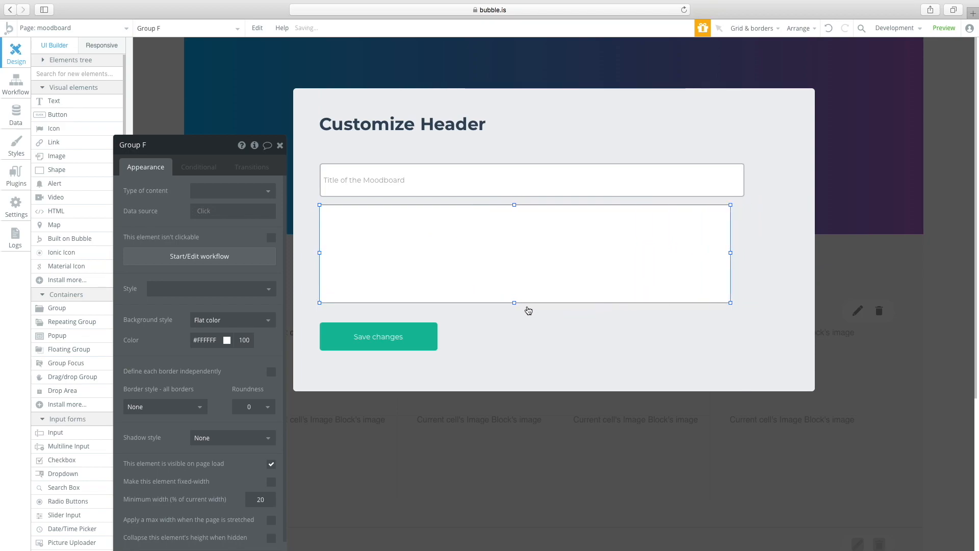
pyautogui.moveTo(730, 252); pyautogui.dragTo(744, 253)
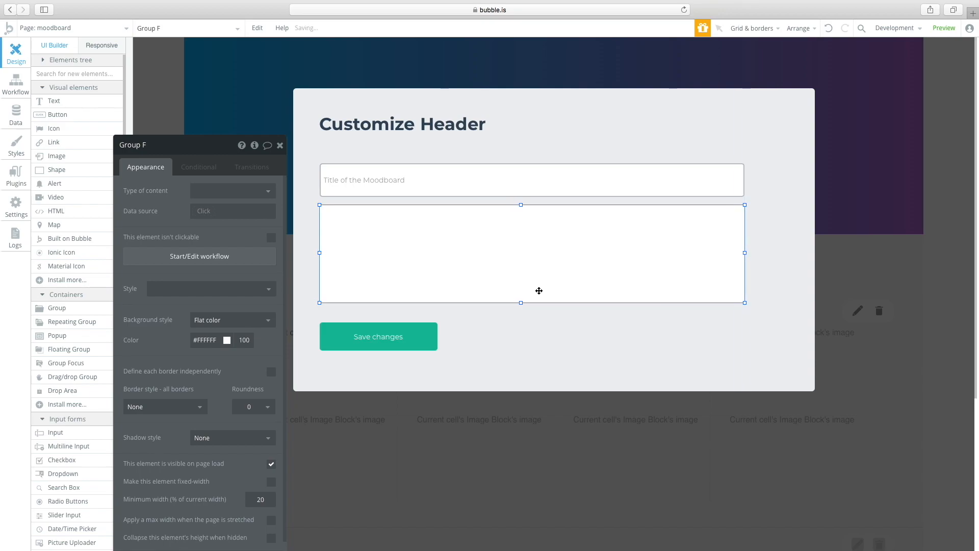
pyautogui.moveTo(520, 304); pyautogui.dragTo(521, 312)
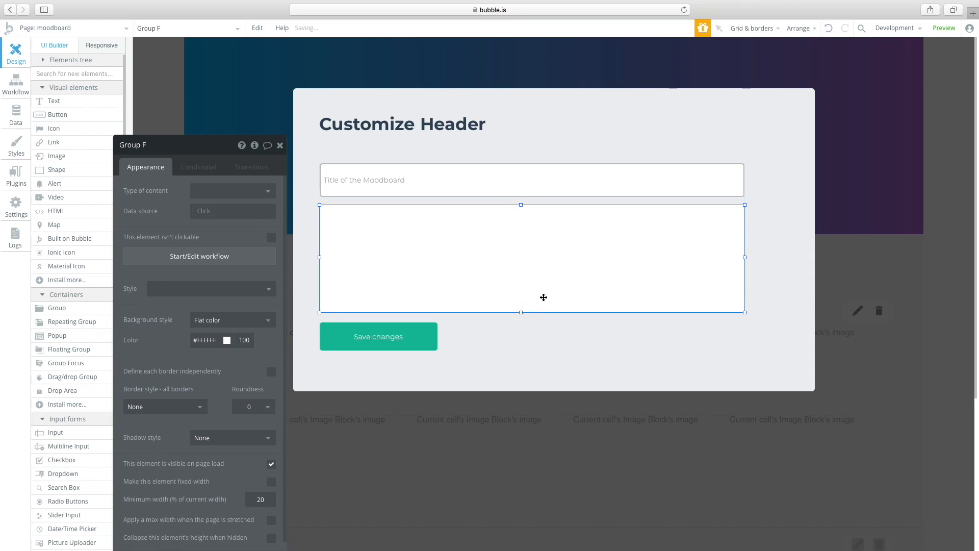
# - Draw a square inner group inside the box with a flat grey #F2F2F2 fill
pyautogui.click(88, 309)
pyautogui.moveTo(342, 212)
pyautogui.mouseDown()
pyautogui.moveTo(416, 260)
pyautogui.moveTo(384, 245)
pyautogui.moveTo(394, 245)
pyautogui.moveTo(406, 291)
pyautogui.mouseUp()
pyautogui.moveTo(382, 257); pyautogui.dragTo(385, 266)
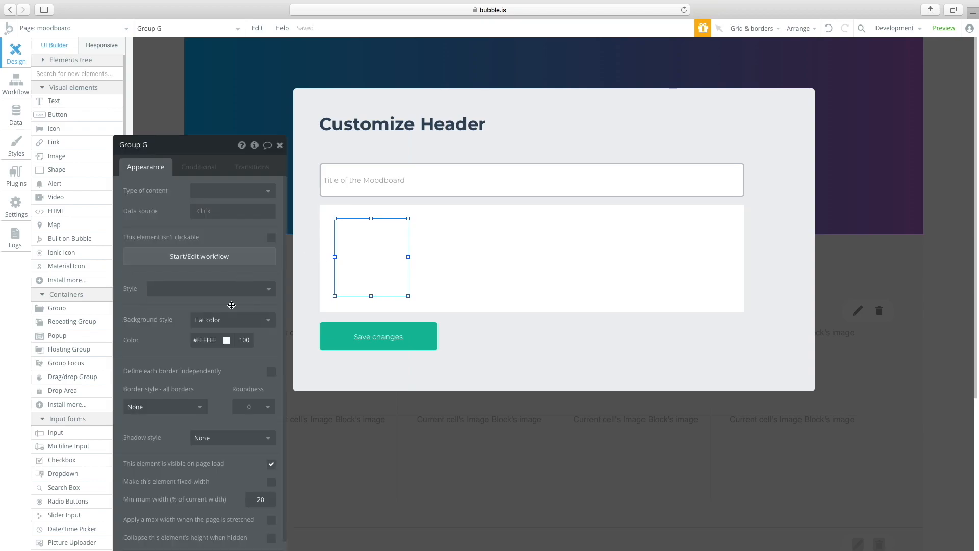
pyautogui.click(227, 313)
pyautogui.click(207, 351)
pyautogui.click(217, 339)
pyautogui.moveTo(214, 363); pyautogui.dragTo(169, 350)
# - Set the white box's corner roundness to 10
pyautogui.click(498, 275)
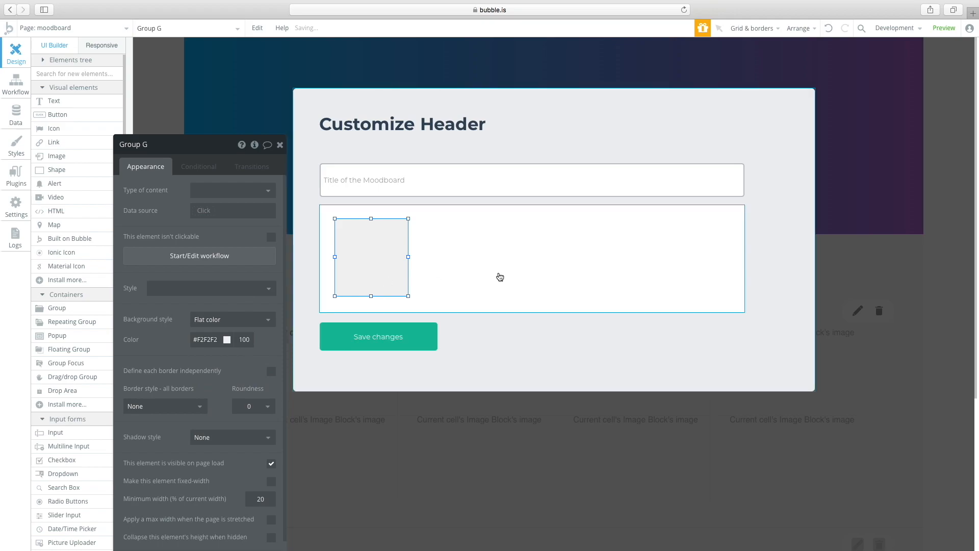
pyautogui.click(254, 406)
pyautogui.click(256, 484)
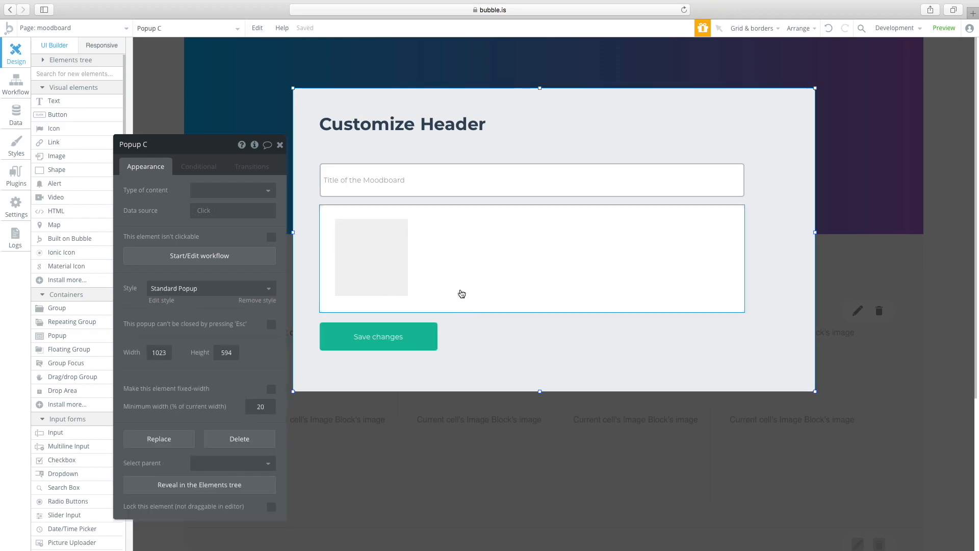
pyautogui.click(381, 264)
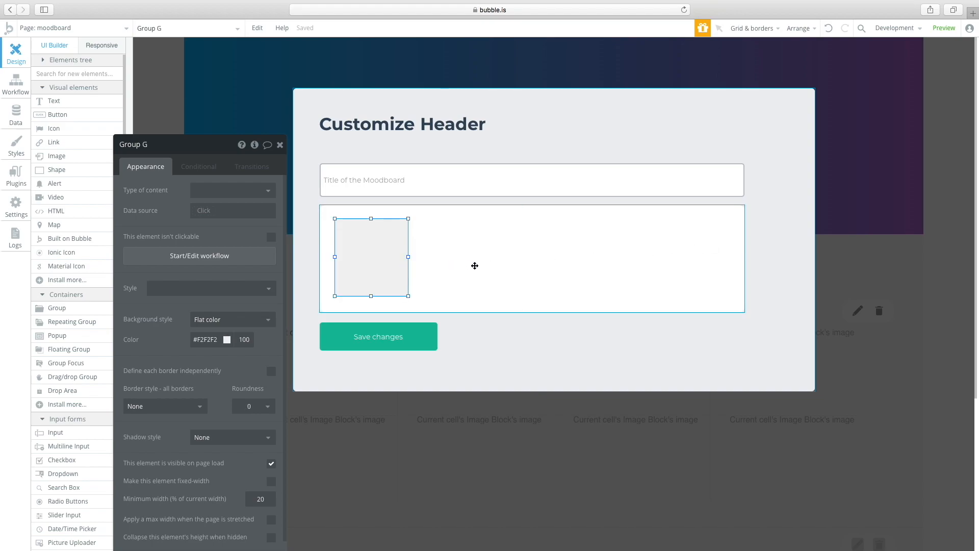
pyautogui.press('super+s')
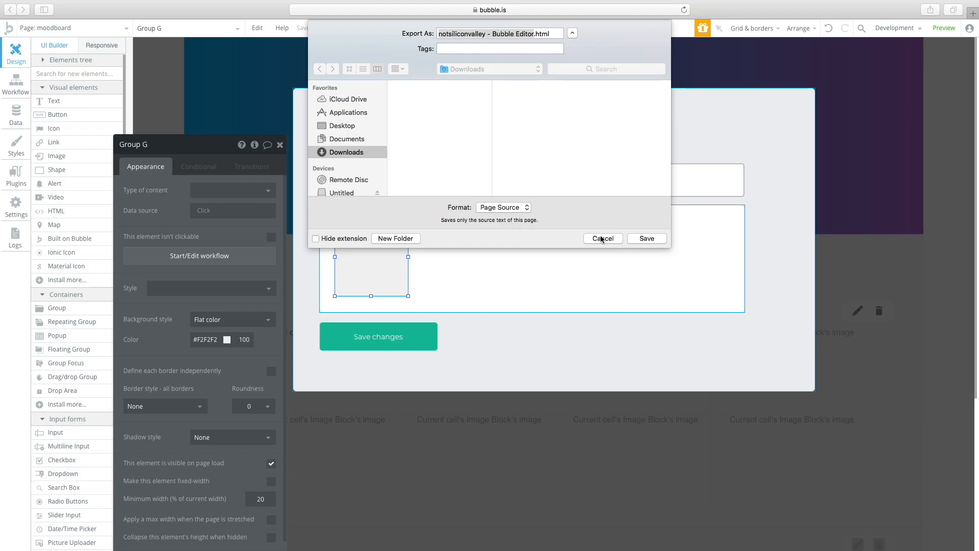
pyautogui.click(602, 239)
# - Duplicate the grey square to the right and narrow the white box to fit both
pyautogui.click(380, 267)
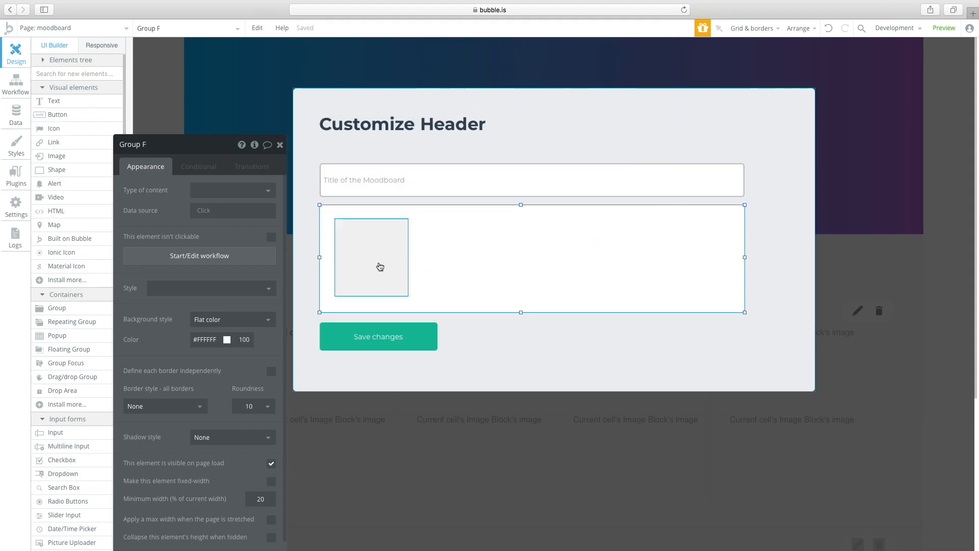
pyautogui.moveTo(368, 263); pyautogui.dragTo(454, 264)
pyautogui.press('super+z')
pyautogui.press('super+d')
pyautogui.moveTo(368, 254); pyautogui.dragTo(455, 248)
pyautogui.click(721, 250)
pyautogui.moveTo(746, 257); pyautogui.dragTo(533, 264)
pyautogui.click(535, 264)
pyautogui.click(471, 259)
pyautogui.moveTo(472, 260); pyautogui.dragTo(489, 261)
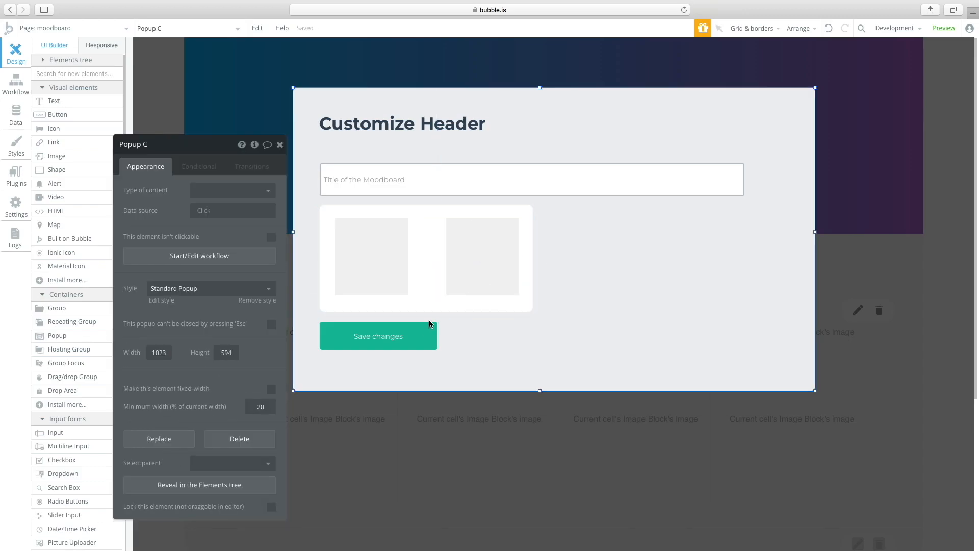
# - Widen the Save changes button to match the white box's width
pyautogui.click(432, 341)
pyautogui.moveTo(438, 337); pyautogui.dragTo(534, 335)
pyautogui.click(391, 257)
pyautogui.click(443, 265)
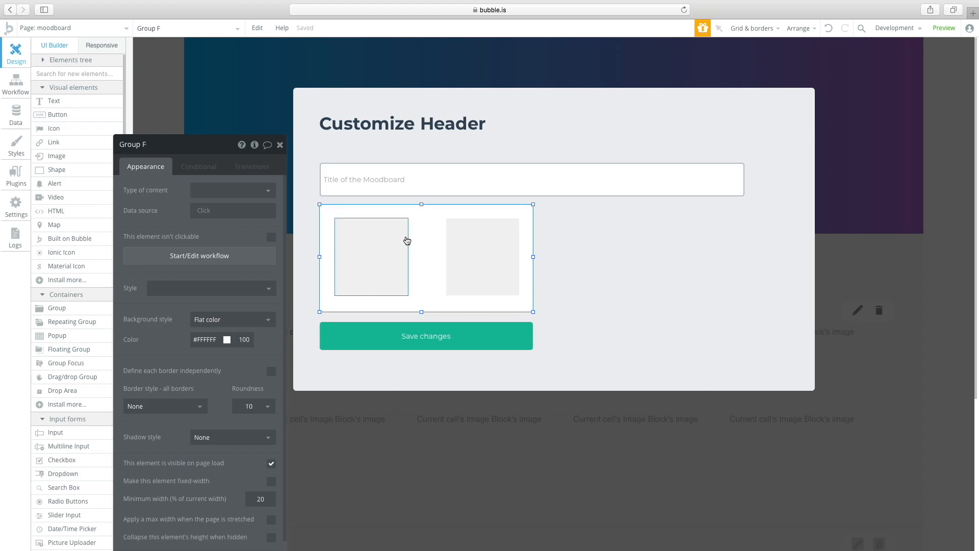
# - Centre the white box, title input and Save changes horizontally, aligning the heading with the input
pyautogui.rightClick(424, 243)
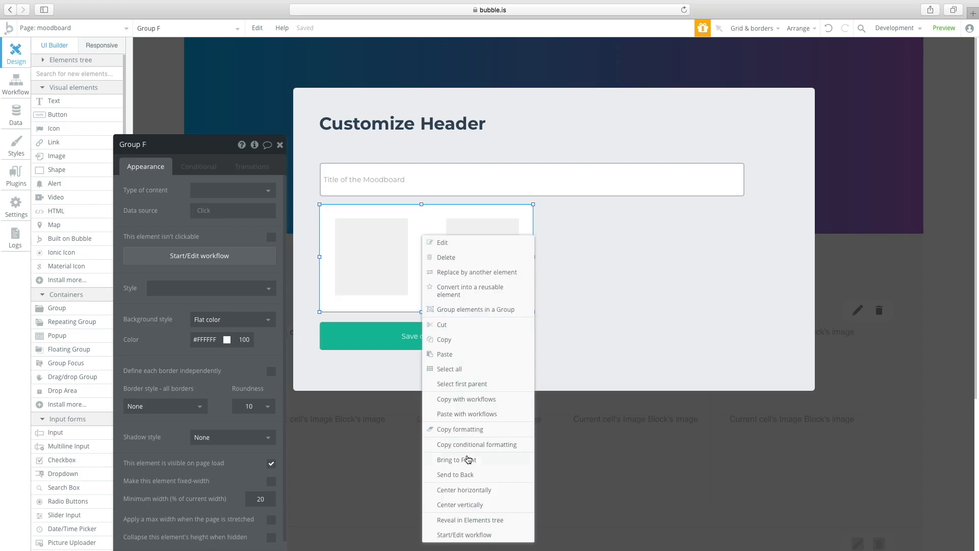
pyautogui.click(465, 493)
pyautogui.rightClick(498, 185)
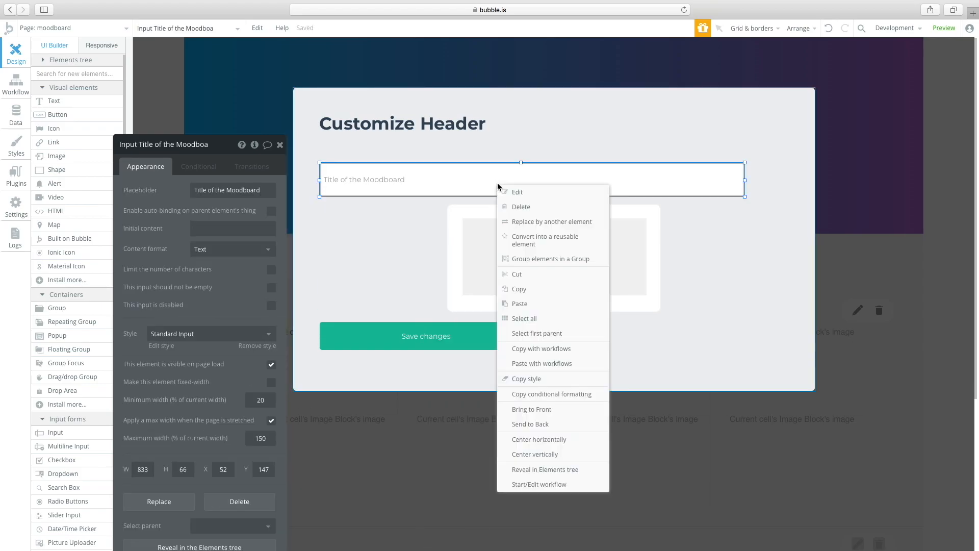
pyautogui.click(543, 439)
pyautogui.click(411, 128)
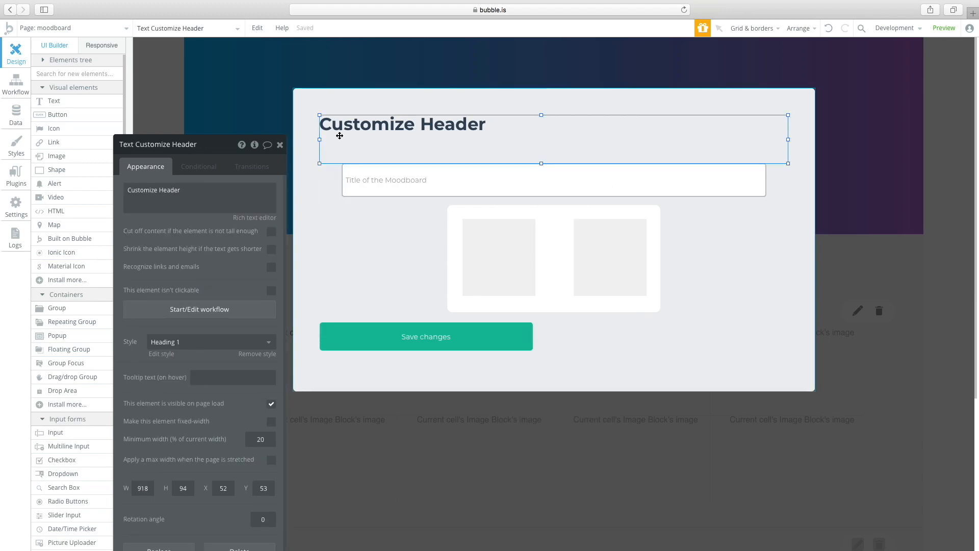
pyautogui.moveTo(320, 139); pyautogui.dragTo(343, 141)
pyautogui.moveTo(380, 337); pyautogui.dragTo(445, 340)
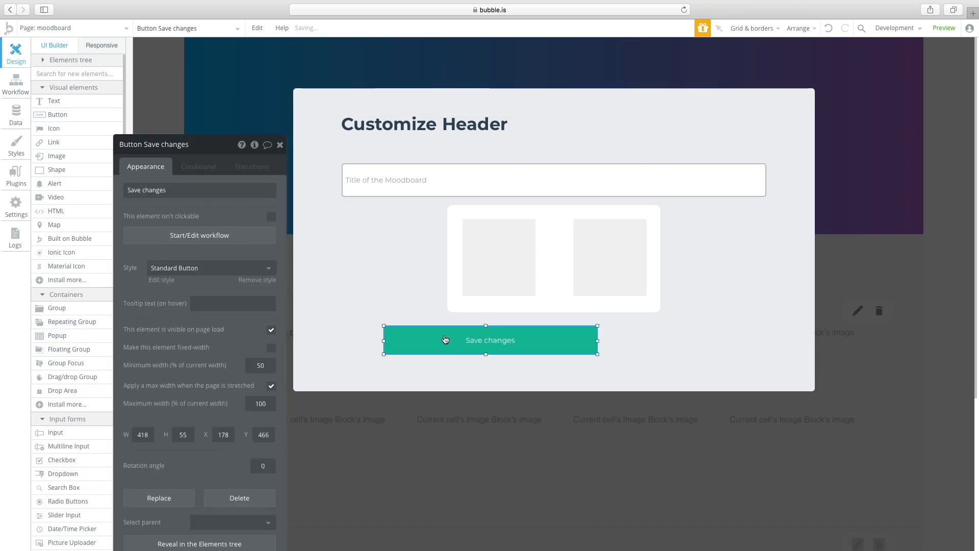
pyautogui.rightClick(445, 341)
pyautogui.click(495, 490)
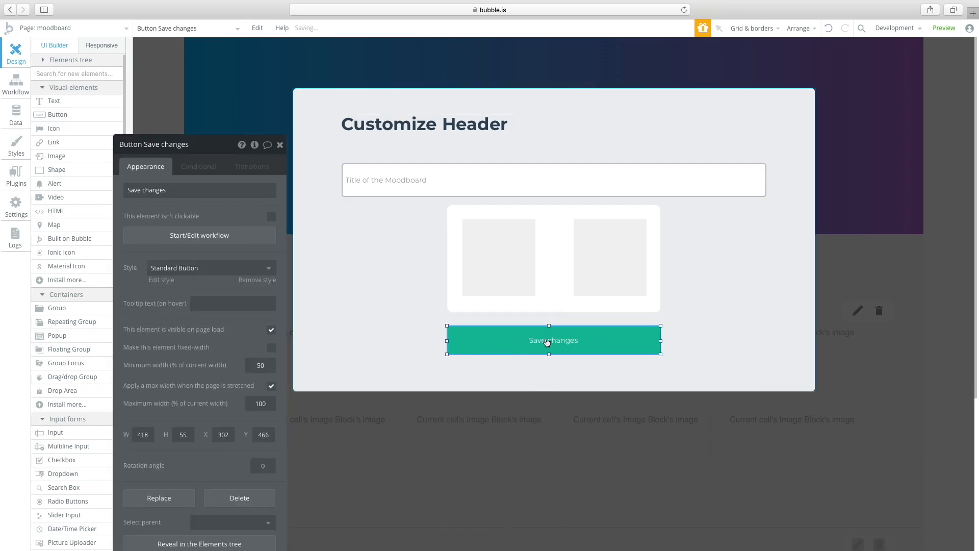
pyautogui.click(686, 338)
# - Add a 'Template 1' button centred inside the left grey square
pyautogui.click(590, 285)
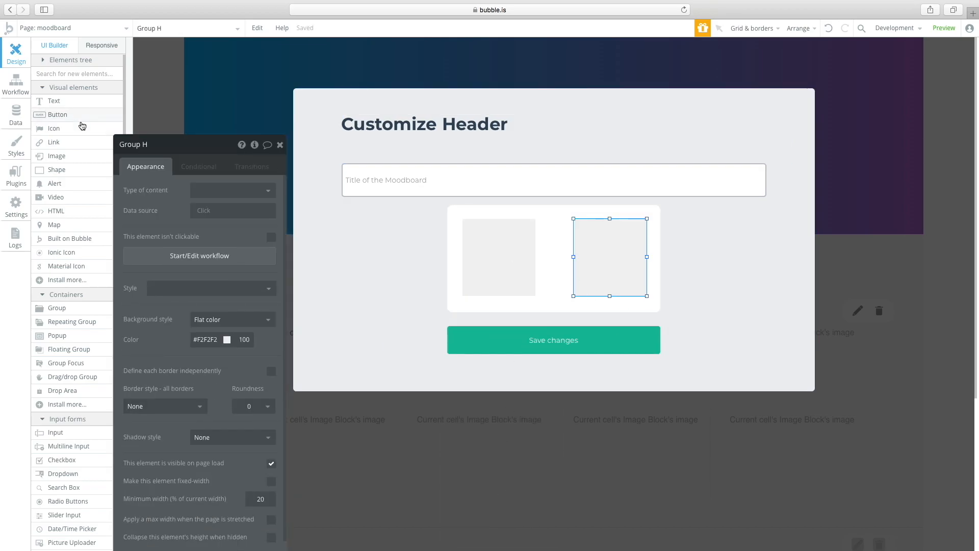
pyautogui.click(65, 117)
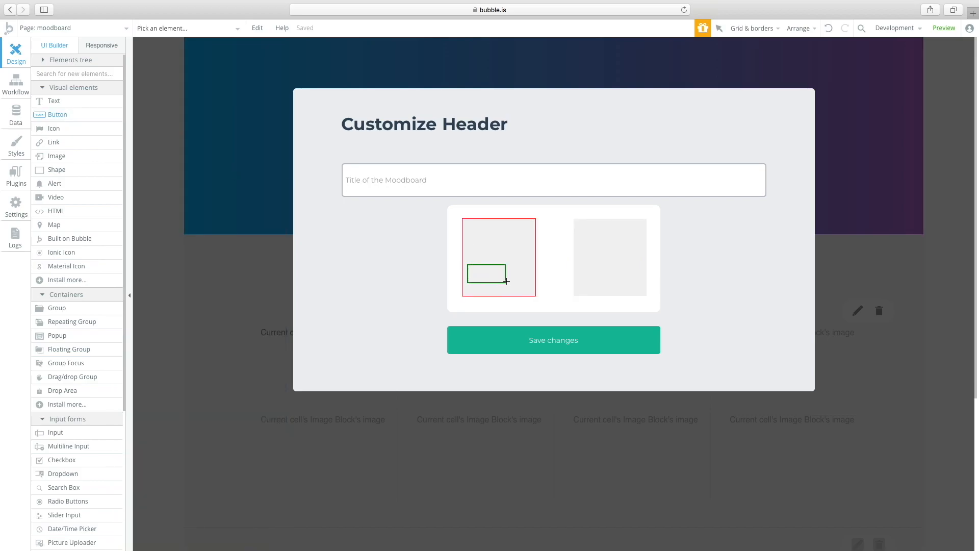
pyautogui.moveTo(522, 282)
pyautogui.mouseDown()
pyautogui.moveTo(527, 288)
pyautogui.moveTo(513, 287)
pyautogui.mouseUp()
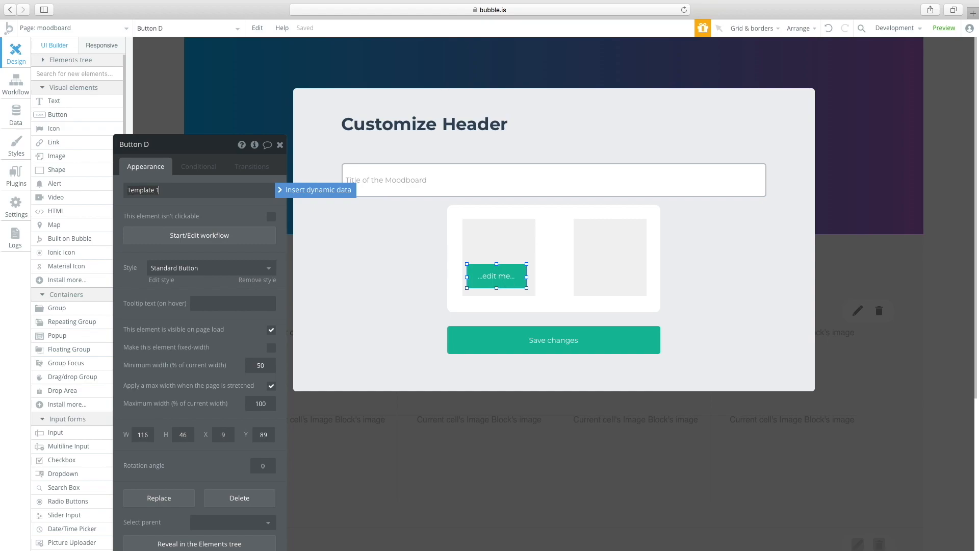
pyautogui.press('Return')
pyautogui.click(517, 253)
pyautogui.click(500, 273)
pyautogui.moveTo(496, 263); pyautogui.dragTo(499, 280)
pyautogui.rightClick(500, 280)
pyautogui.click(542, 488)
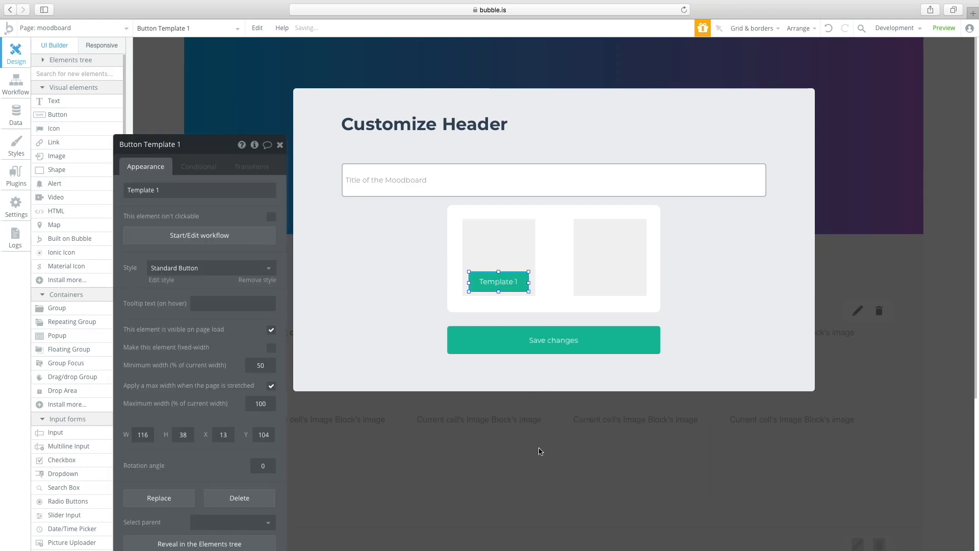
# - Copy the button into the right square, centre it, and relabel it 'Template 2'
pyautogui.moveTo(502, 284); pyautogui.dragTo(612, 288)
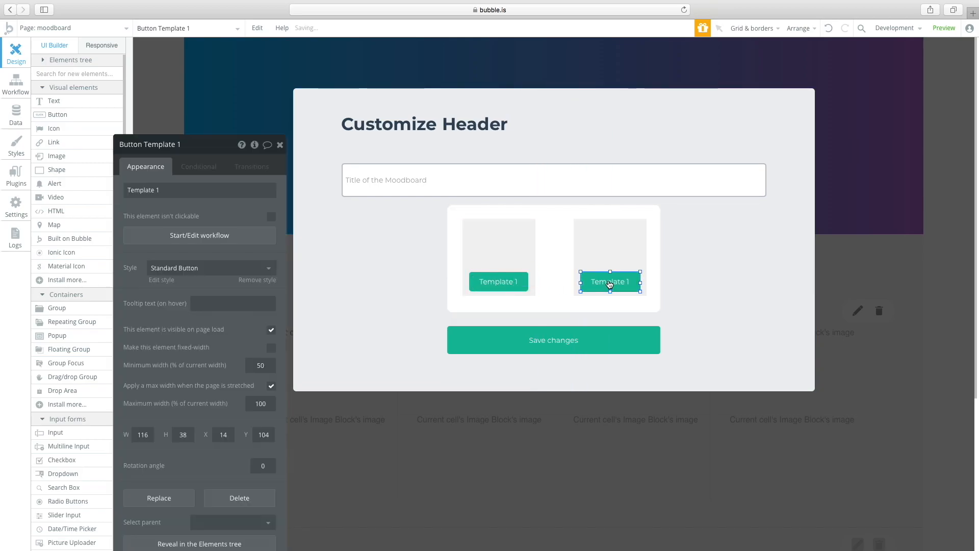
pyautogui.rightClick(609, 285)
pyautogui.click(656, 490)
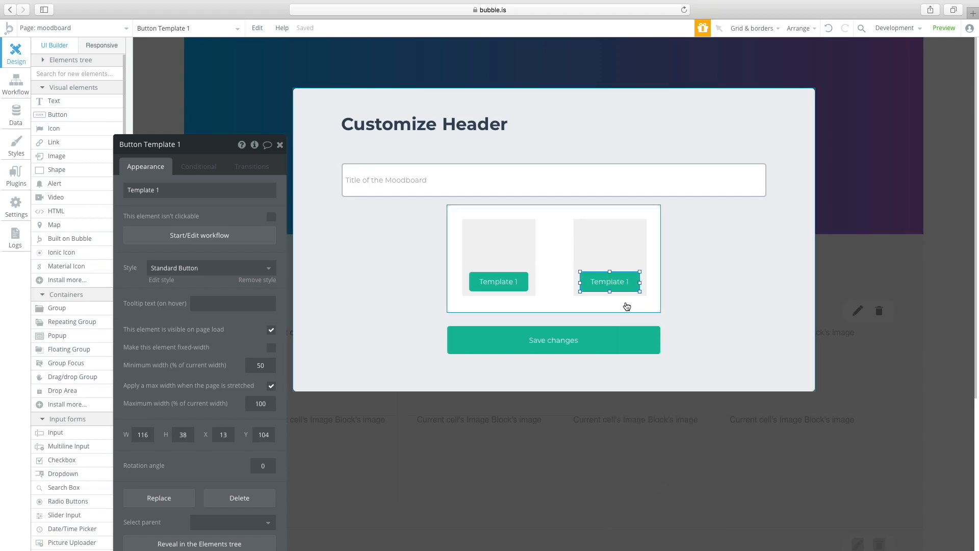
pyautogui.doubleClick(621, 287)
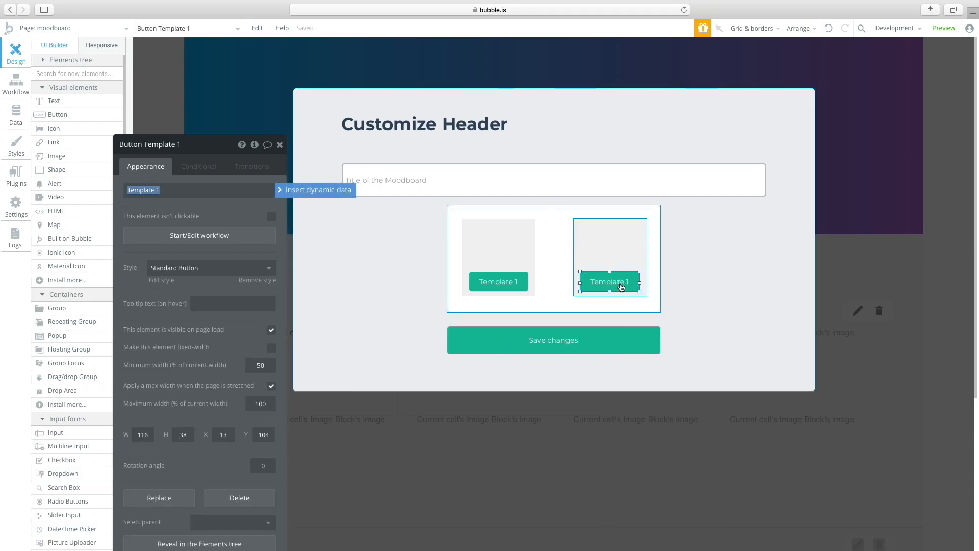
pyautogui.write('Template 2')
pyautogui.click(526, 245)
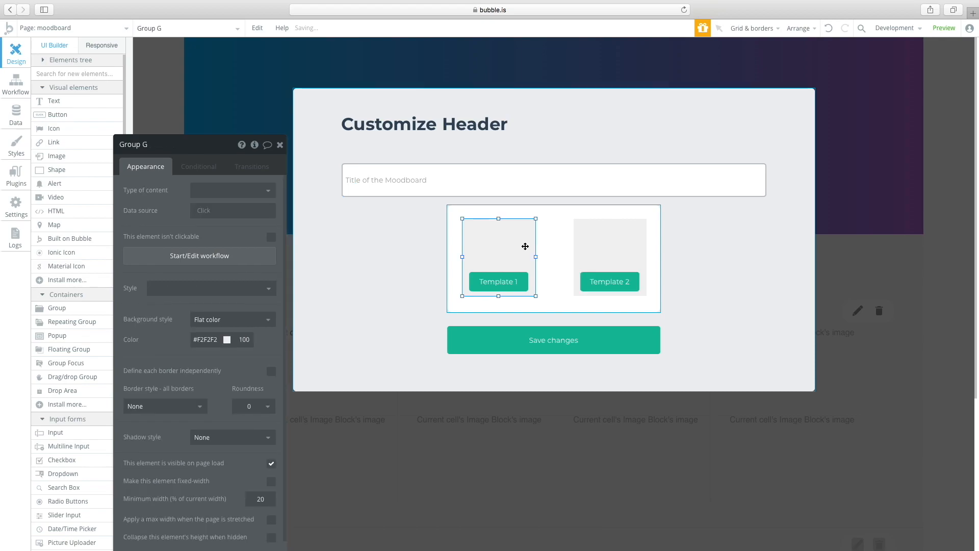
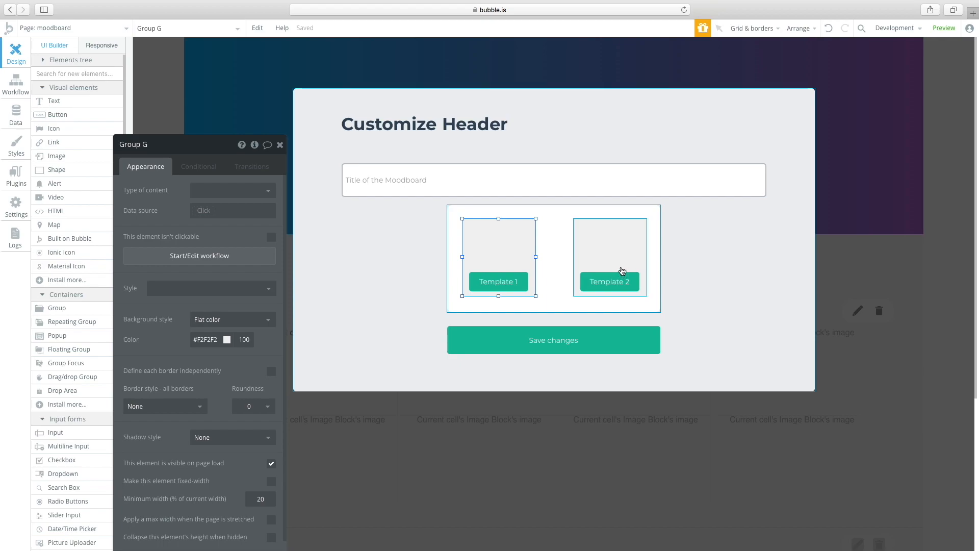
# - Select the Template 1 card and switch its background to a left-directed gradient
pyautogui.click(595, 282)
pyautogui.click(494, 281)
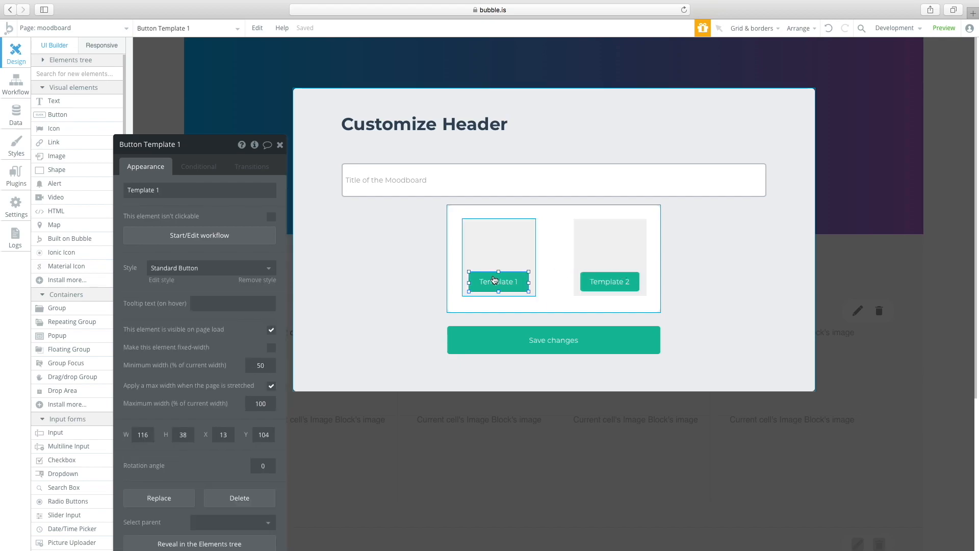
pyautogui.click(474, 249)
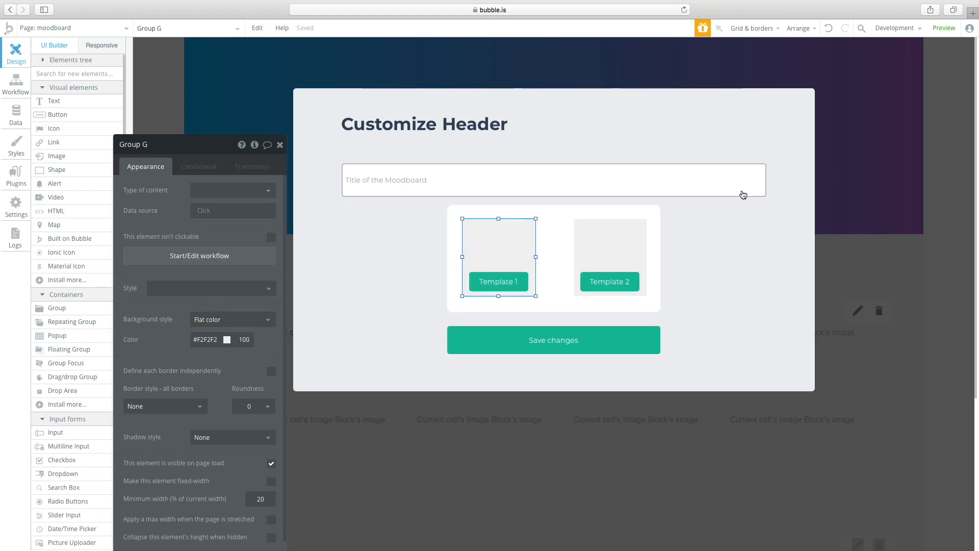
pyautogui.click(228, 324)
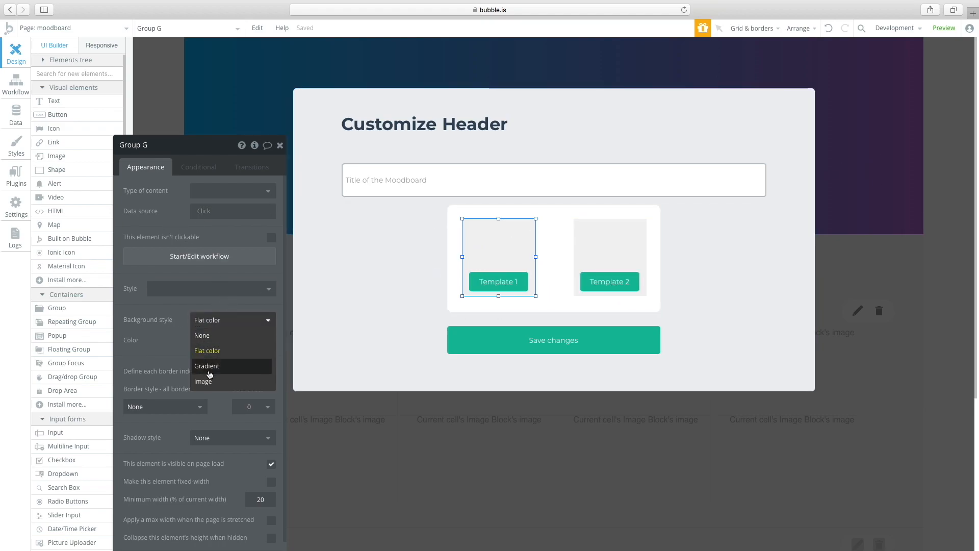
pyautogui.click(208, 365)
pyautogui.click(207, 381)
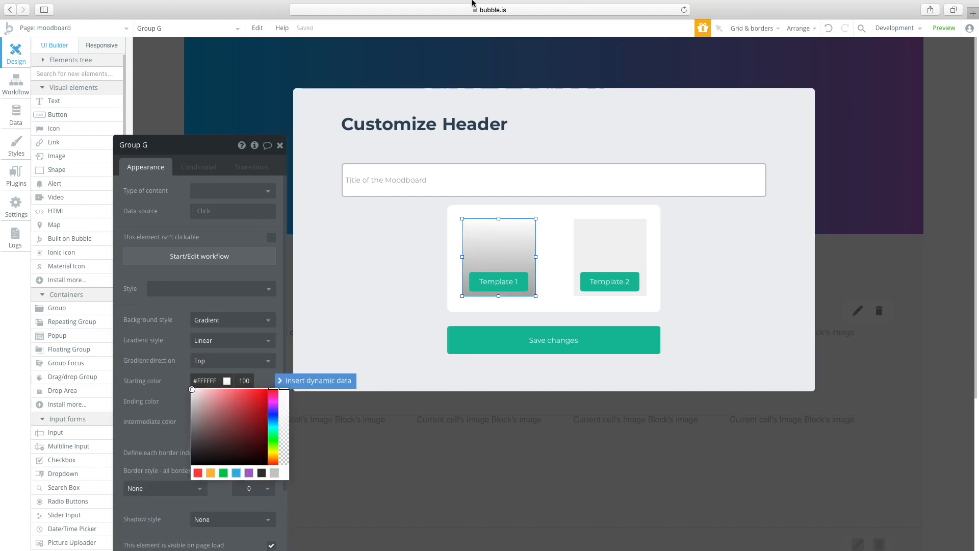
pyautogui.click(232, 361)
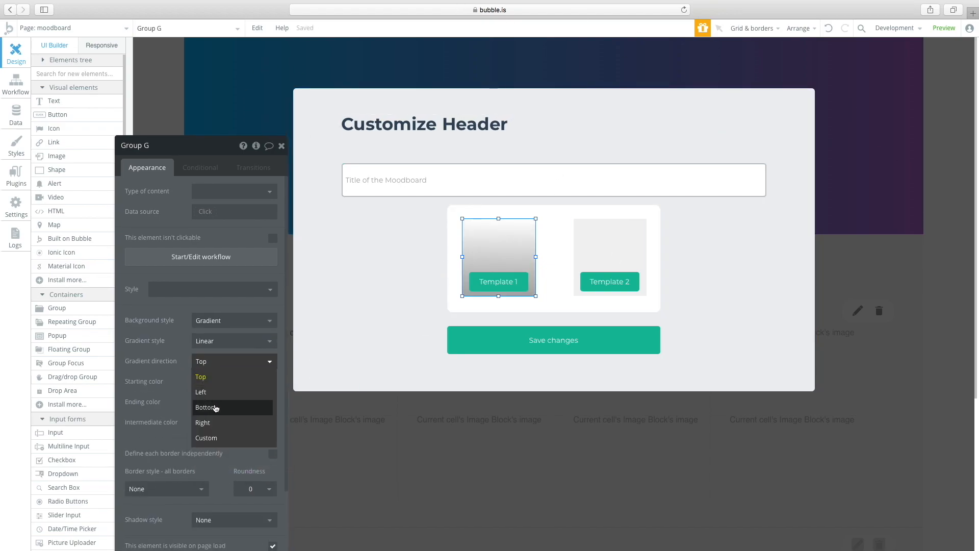
pyautogui.click(217, 393)
# - Set the gradient colours from blue #339EE6 to purple #AA66CC
pyautogui.click(214, 383)
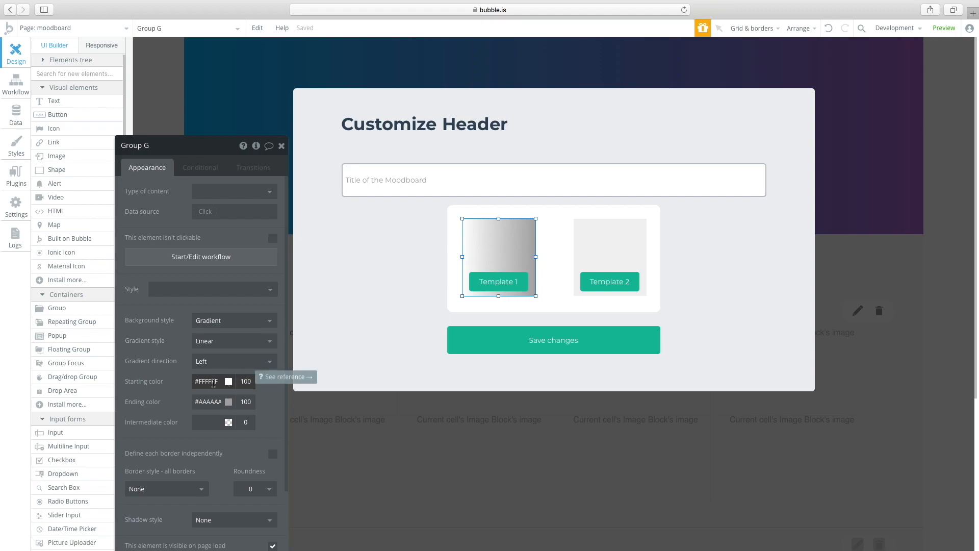
pyautogui.click(238, 473)
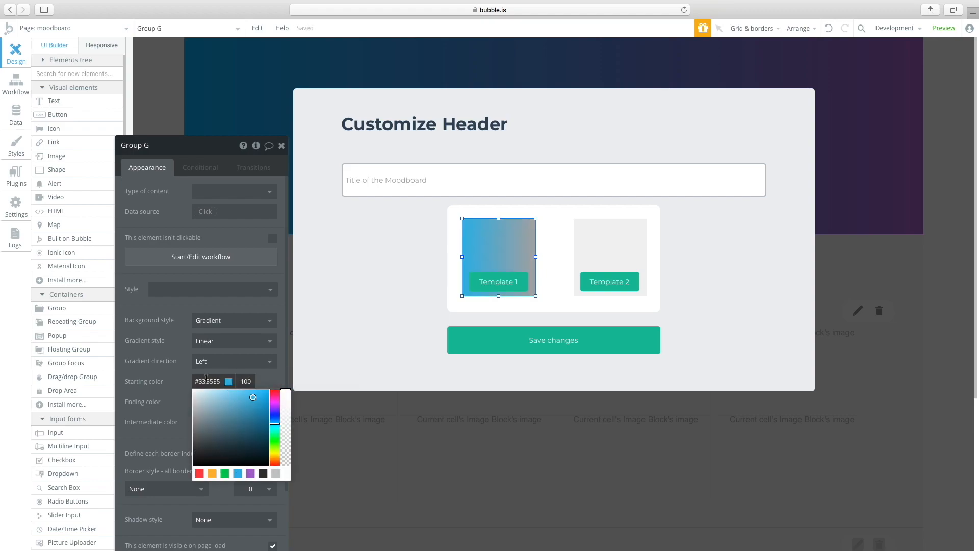
pyautogui.click(212, 402)
pyautogui.click(250, 494)
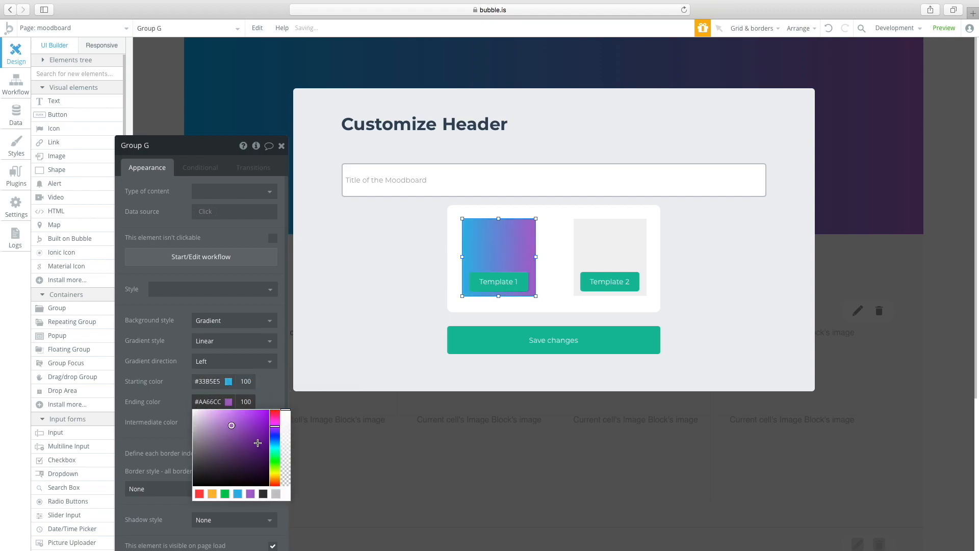
pyautogui.click(215, 386)
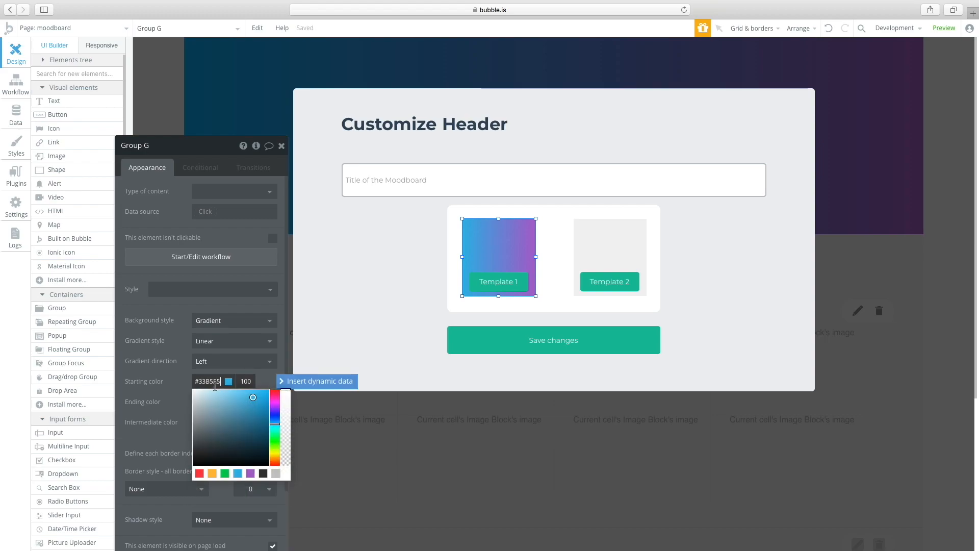
pyautogui.moveTo(274, 423); pyautogui.dragTo(275, 421)
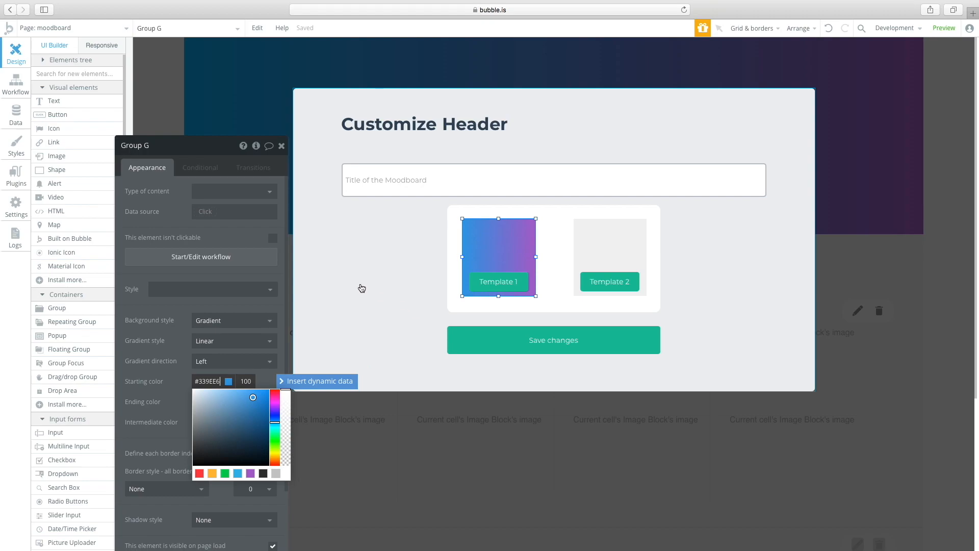
pyautogui.click(553, 280)
# - Give the Template 2 card a left-directed gradient background, red to orange
pyautogui.click(244, 320)
pyautogui.click(211, 366)
pyautogui.click(198, 380)
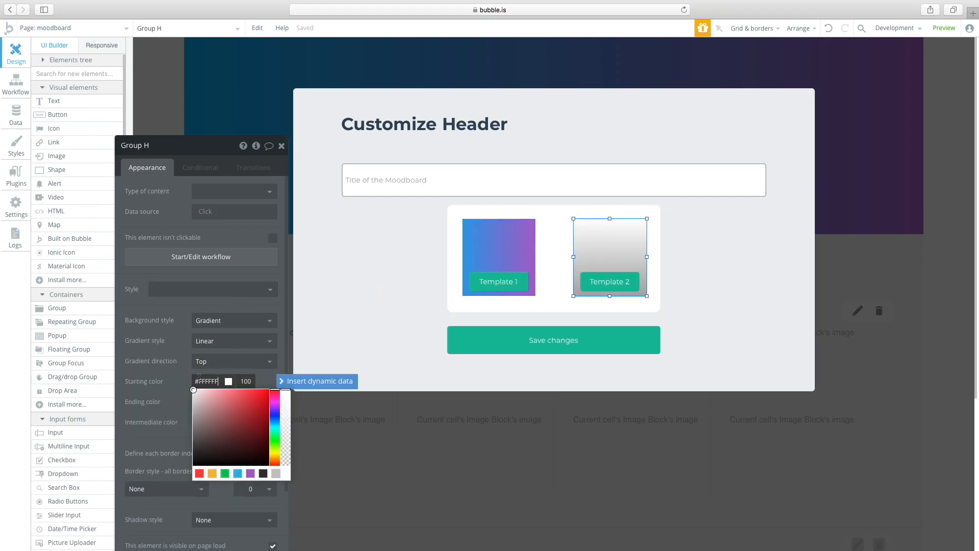
pyautogui.moveTo(278, 431); pyautogui.dragTo(268, 461)
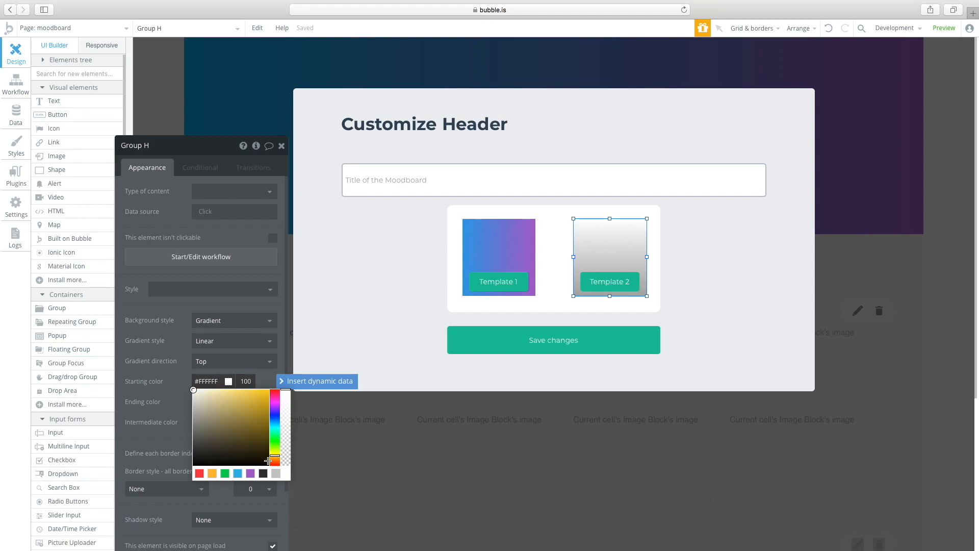
pyautogui.click(199, 473)
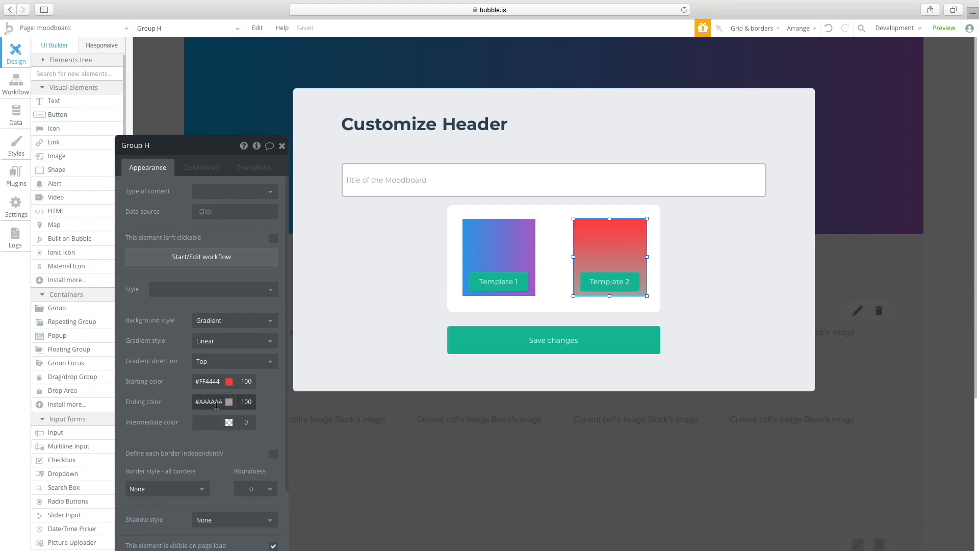
pyautogui.click(217, 403)
pyautogui.click(213, 493)
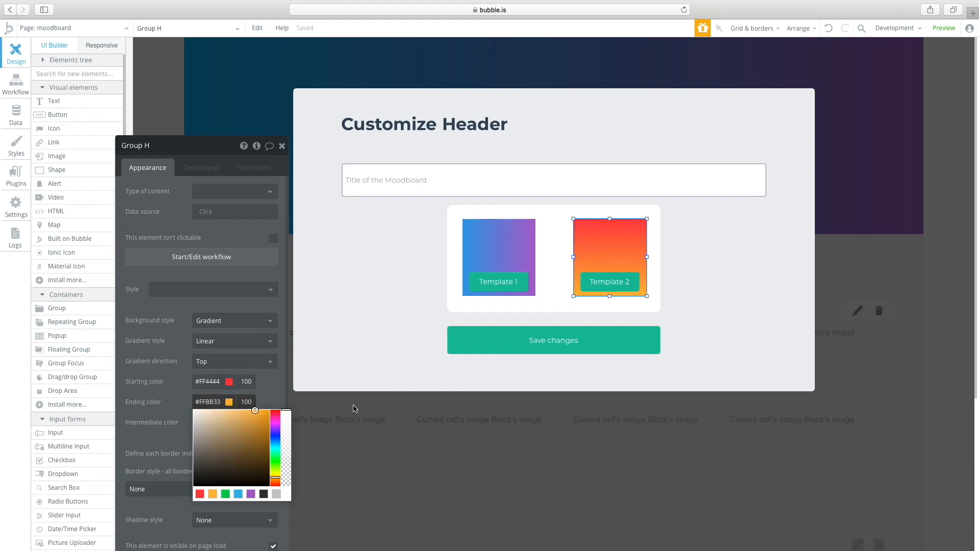
pyautogui.click(234, 361)
pyautogui.click(239, 391)
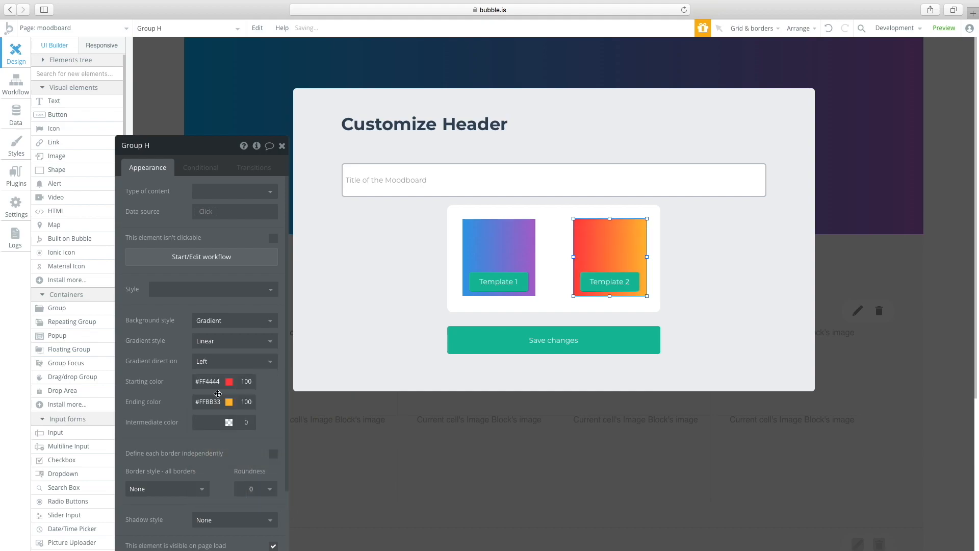
# - Refine the gradient to pink #FF42A4 through pale orange, and raise the Template 1 button
pyautogui.click(222, 383)
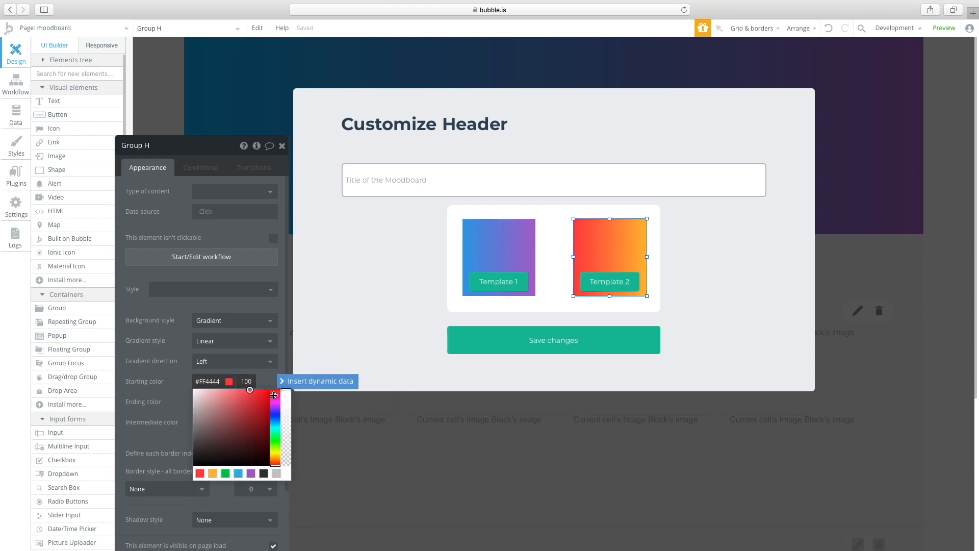
pyautogui.moveTo(274, 461); pyautogui.dragTo(274, 396)
pyautogui.click(190, 382)
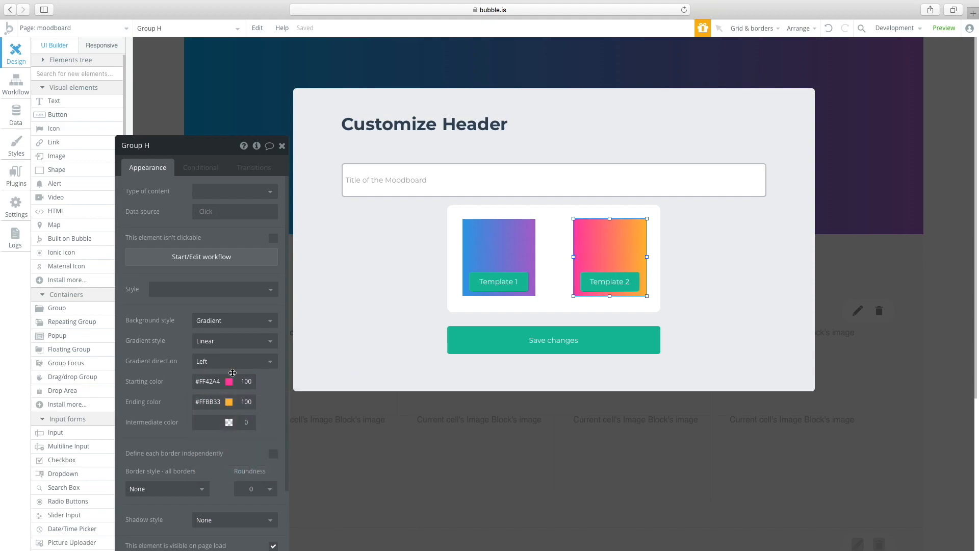
pyautogui.click(218, 401)
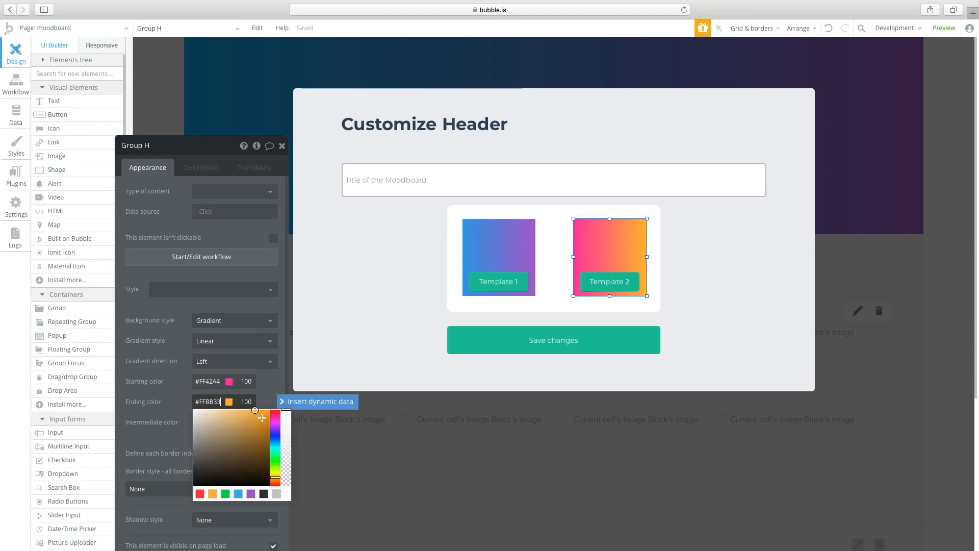
pyautogui.moveTo(256, 420); pyautogui.dragTo(234, 408)
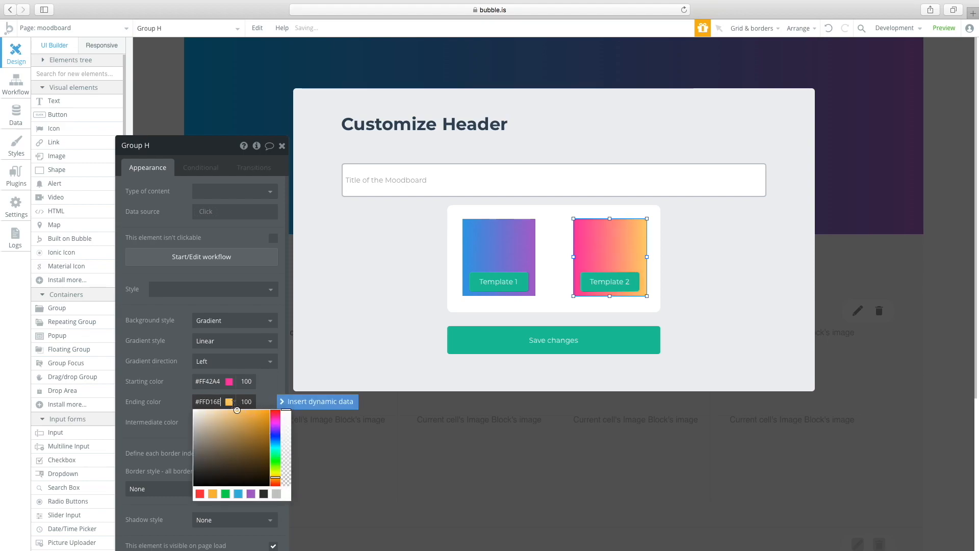
pyautogui.click(159, 365)
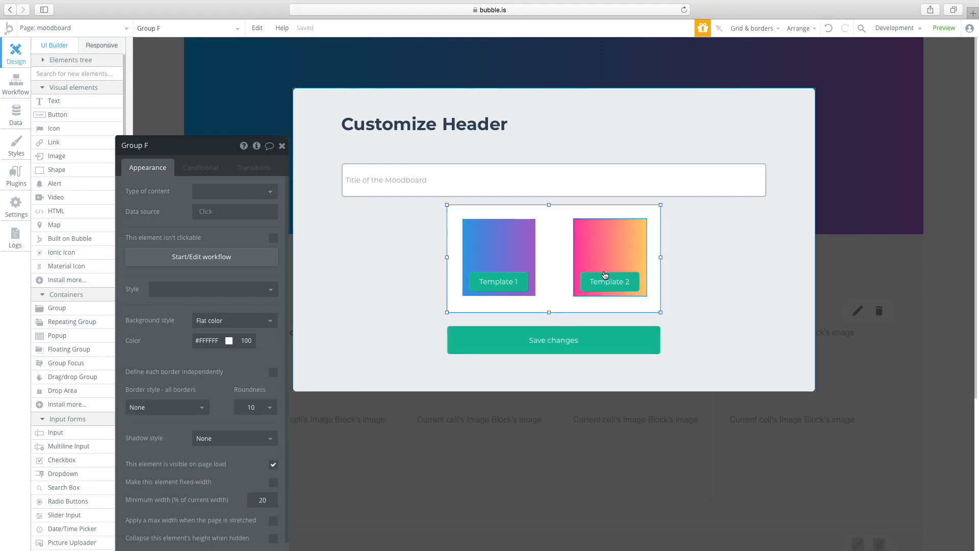
pyautogui.click(500, 289)
pyautogui.moveTo(496, 287); pyautogui.dragTo(501, 265)
# - Send the Template 1 button to the back and centre both template buttons in their cards
pyautogui.rightClick(504, 269)
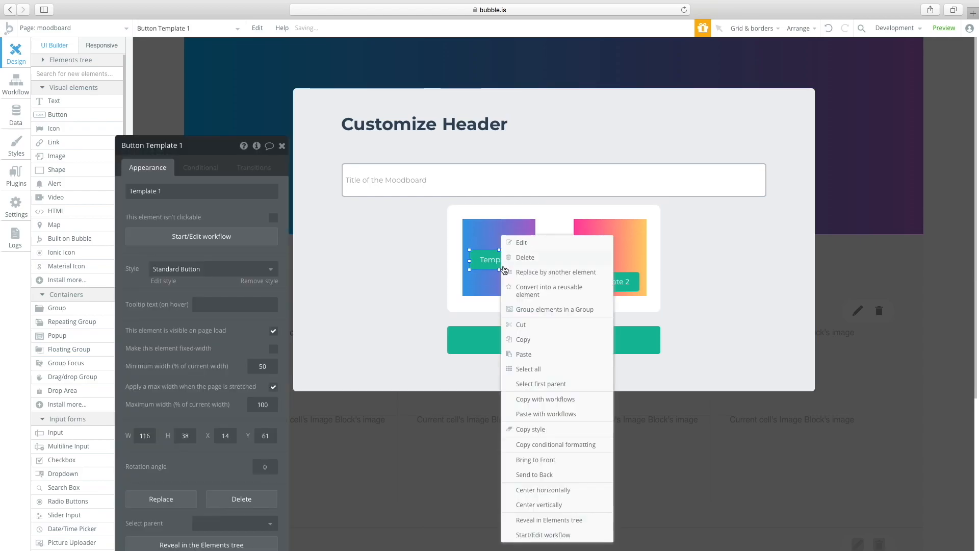
pyautogui.click(535, 475)
pyautogui.rightClick(500, 264)
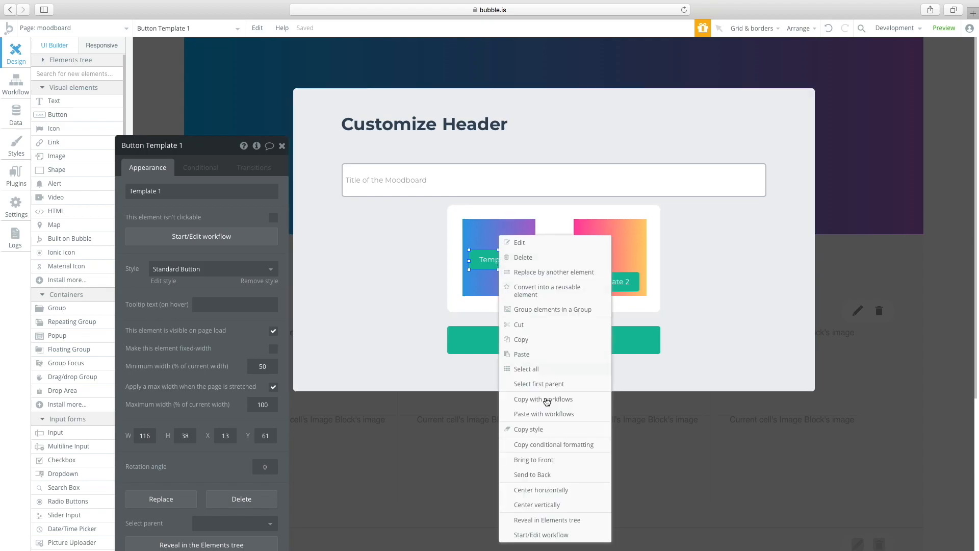
pyautogui.click(534, 505)
pyautogui.moveTo(617, 280); pyautogui.dragTo(617, 255)
pyautogui.rightClick(624, 266)
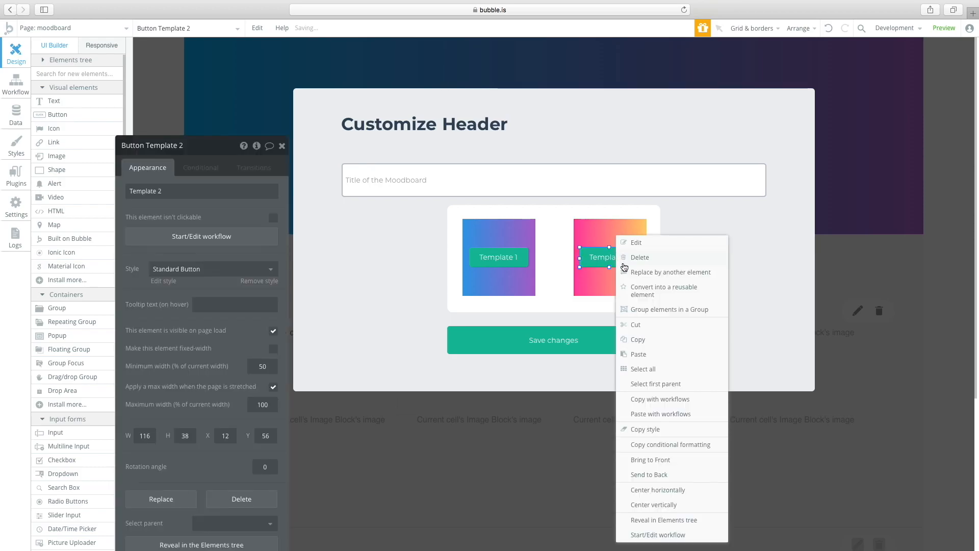
pyautogui.click(675, 495)
# - Round the corners of both template cards to 10
pyautogui.rightClick(635, 302)
pyautogui.click(604, 285)
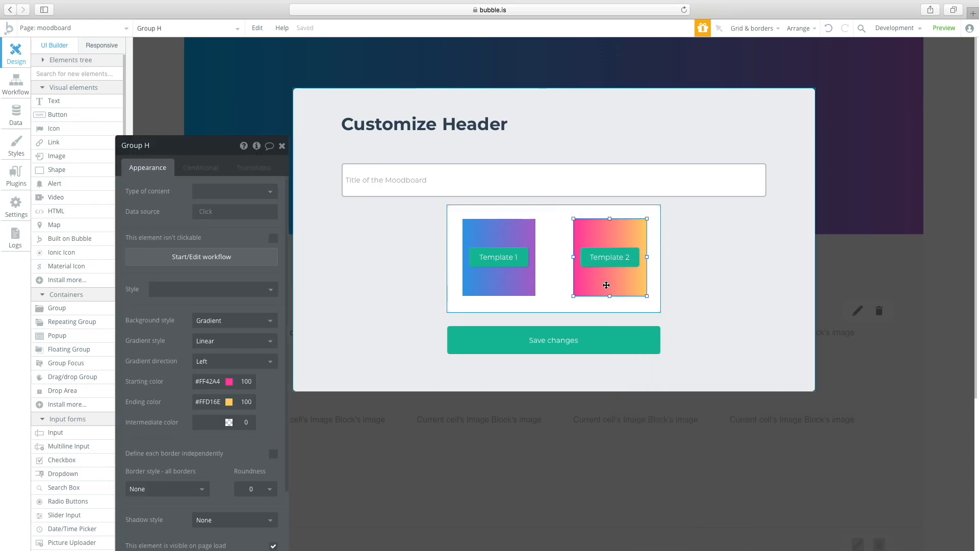
pyautogui.click(253, 489)
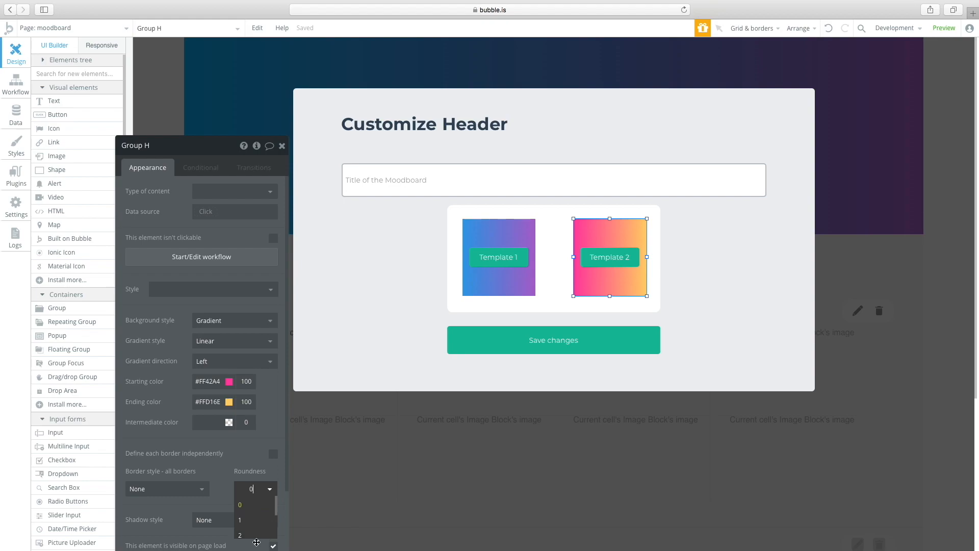
pyautogui.click(274, 491)
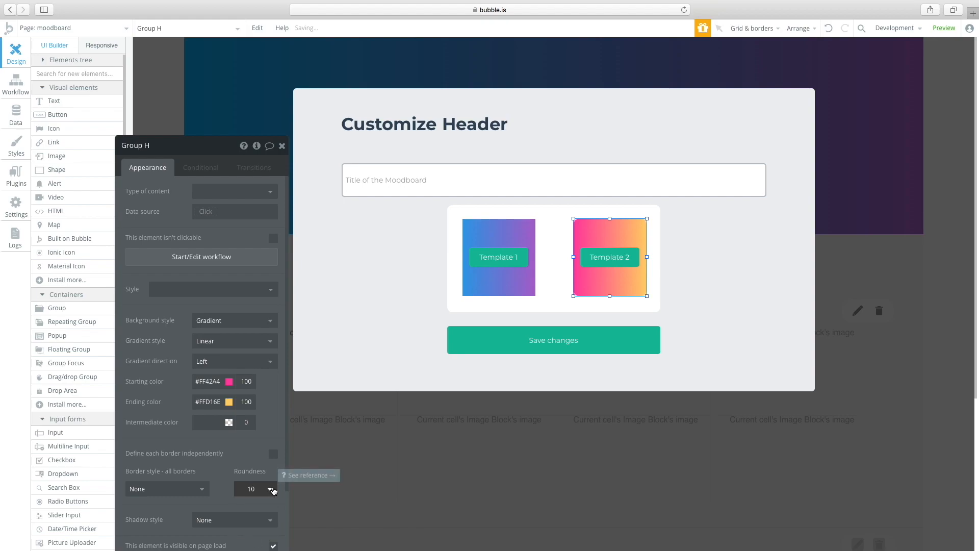
pyautogui.click(486, 286)
pyautogui.click(256, 490)
pyautogui.write('10')
pyautogui.press('Return')
# - Set the Customize Header popup's type of content to Moodboard
pyautogui.click(542, 299)
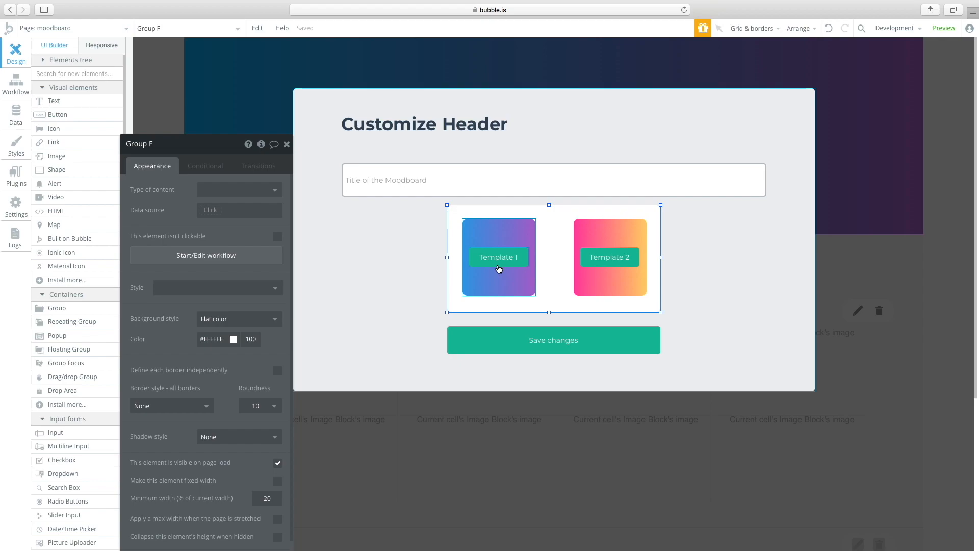
pyautogui.click(517, 288)
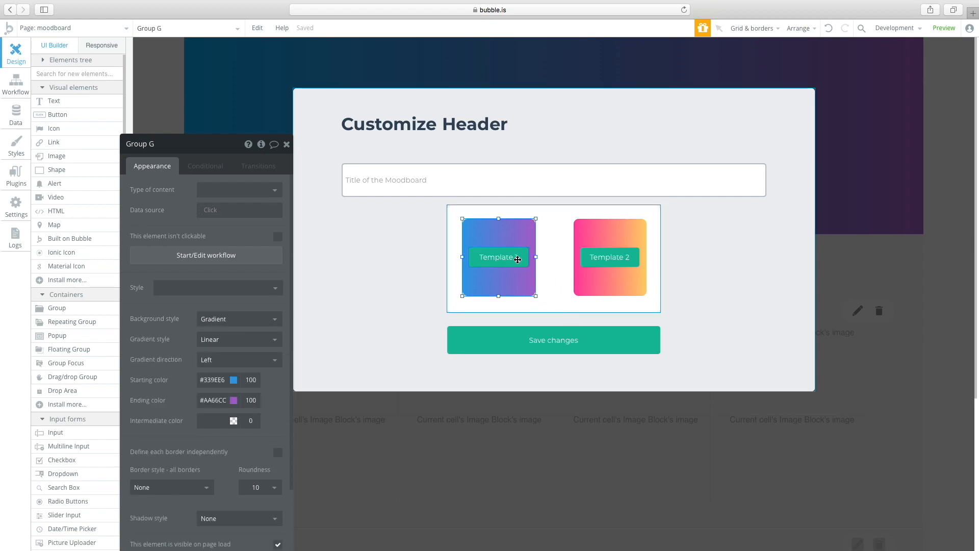
pyautogui.click(716, 278)
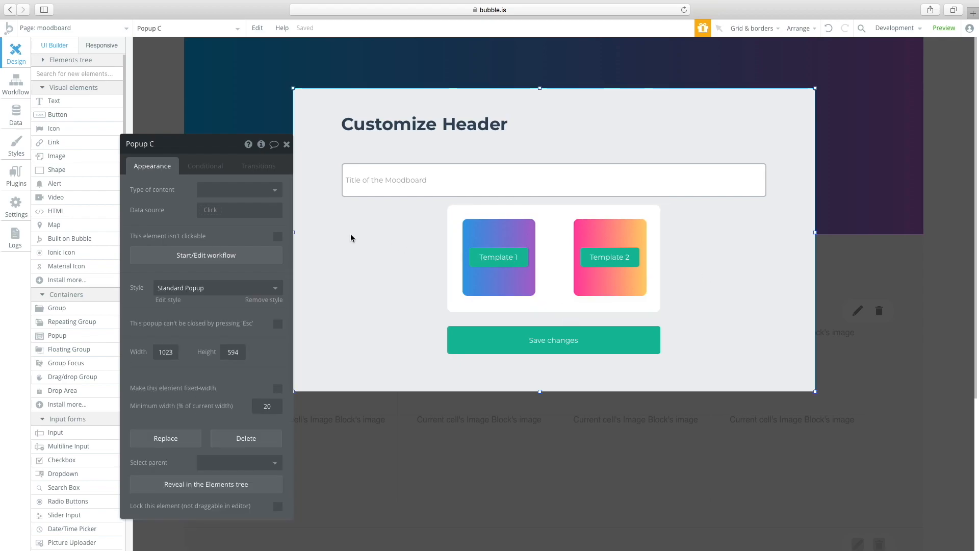
pyautogui.moveTo(191, 148); pyautogui.dragTo(160, 115)
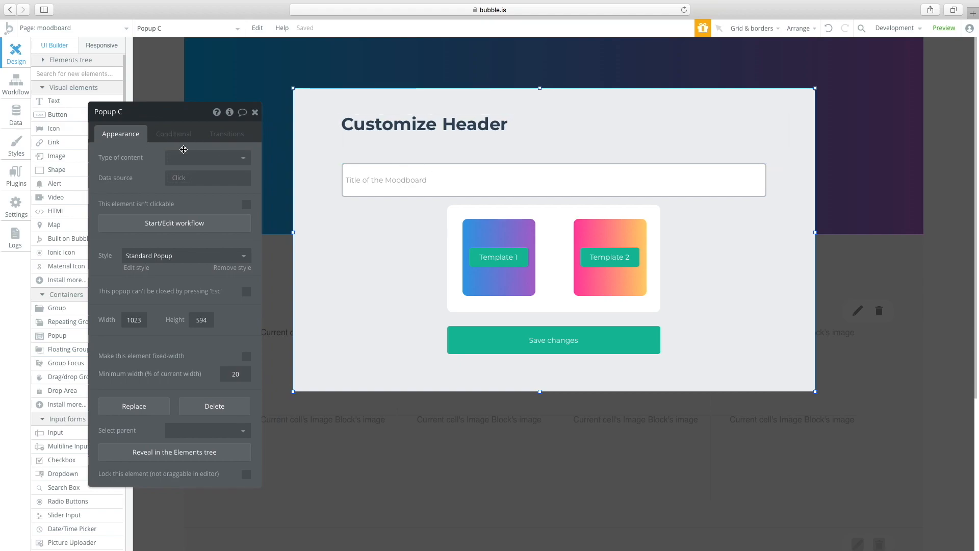
pyautogui.click(204, 157)
pyautogui.click(205, 235)
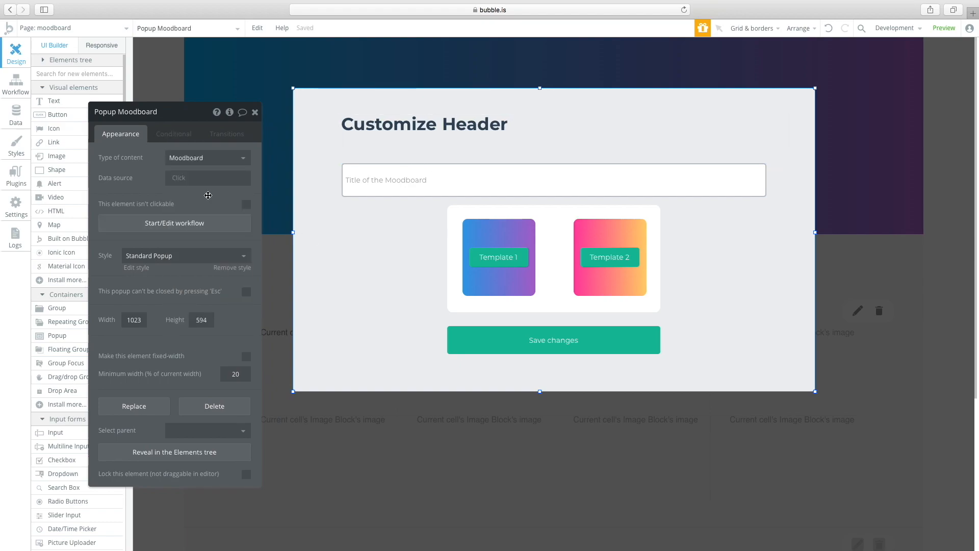
pyautogui.click(506, 265)
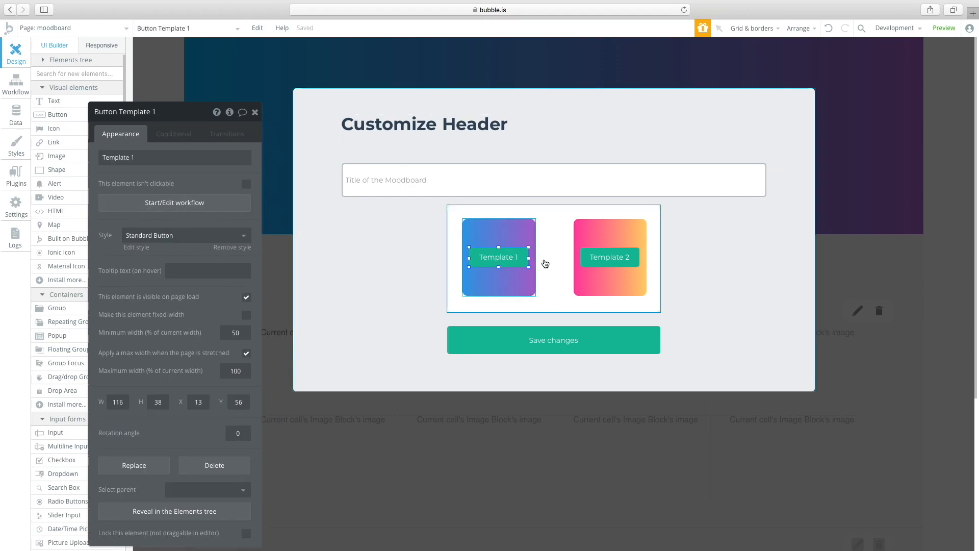
# - Make Template 1's click workflow change Current Page Moodboard's Template to 1
pyautogui.click(224, 203)
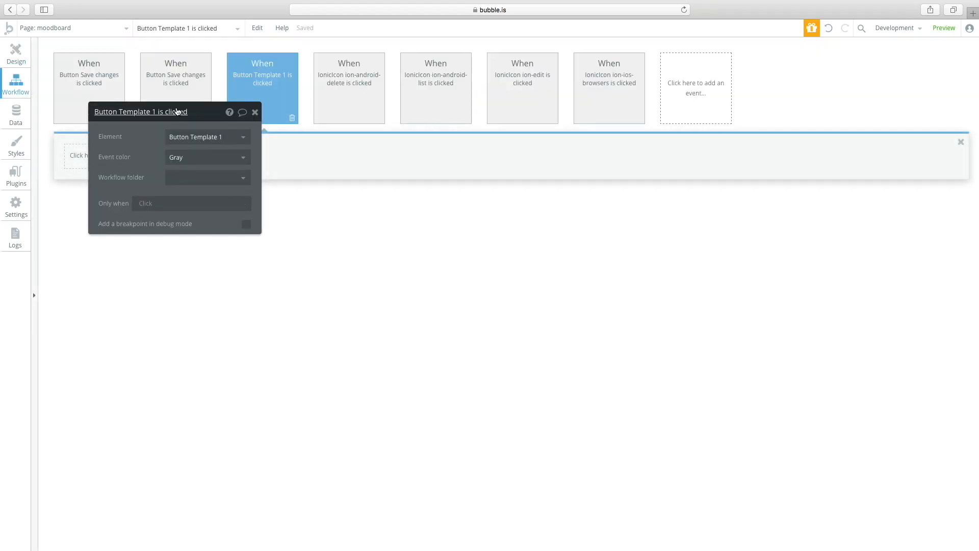
pyautogui.moveTo(179, 111); pyautogui.dragTo(457, 173)
pyautogui.click(110, 155)
pyautogui.moveTo(124, 278)
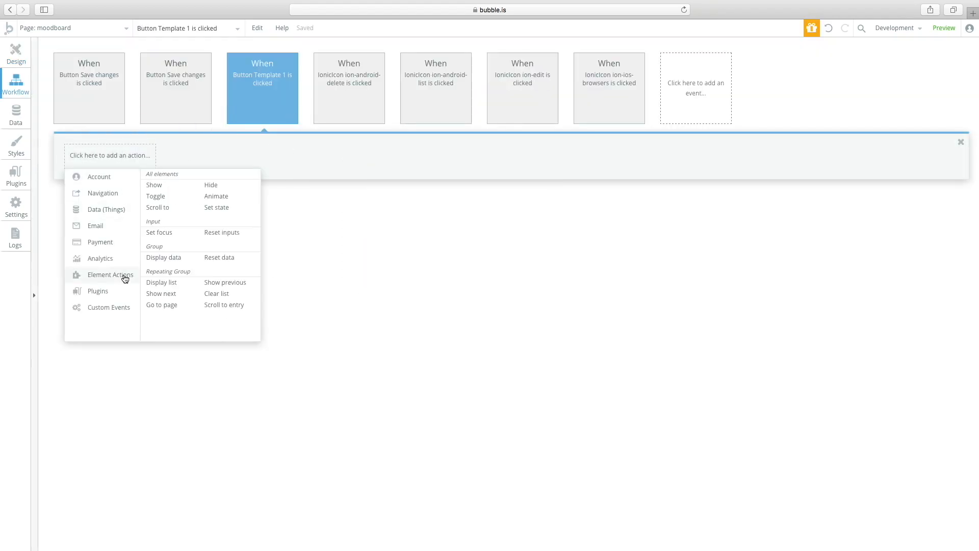
pyautogui.moveTo(113, 209)
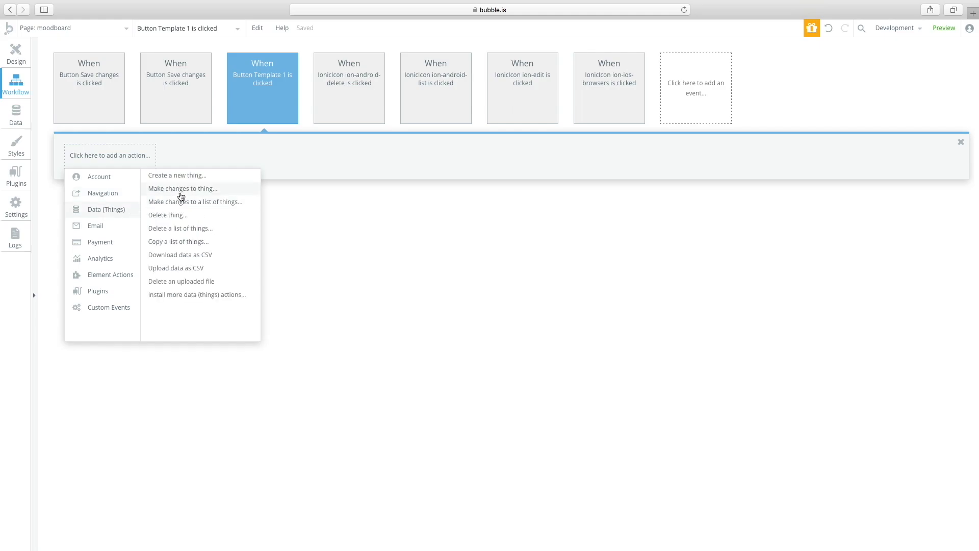
pyautogui.click(181, 193)
pyautogui.click(457, 198)
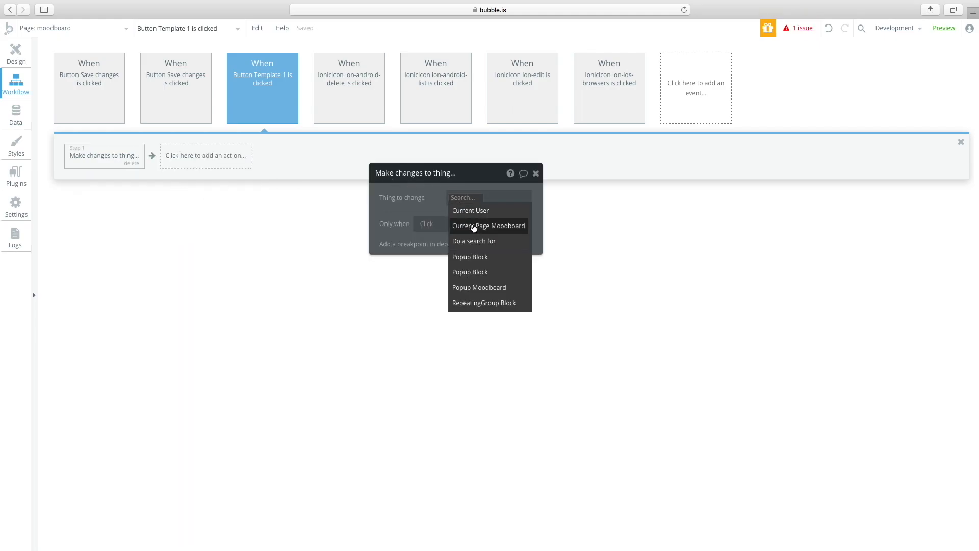
pyautogui.click(519, 232)
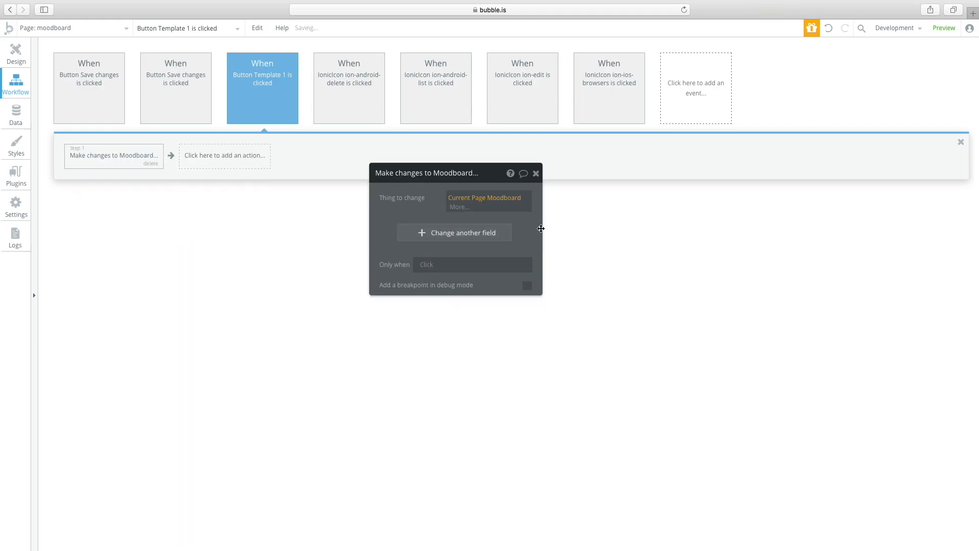
pyautogui.click(427, 229)
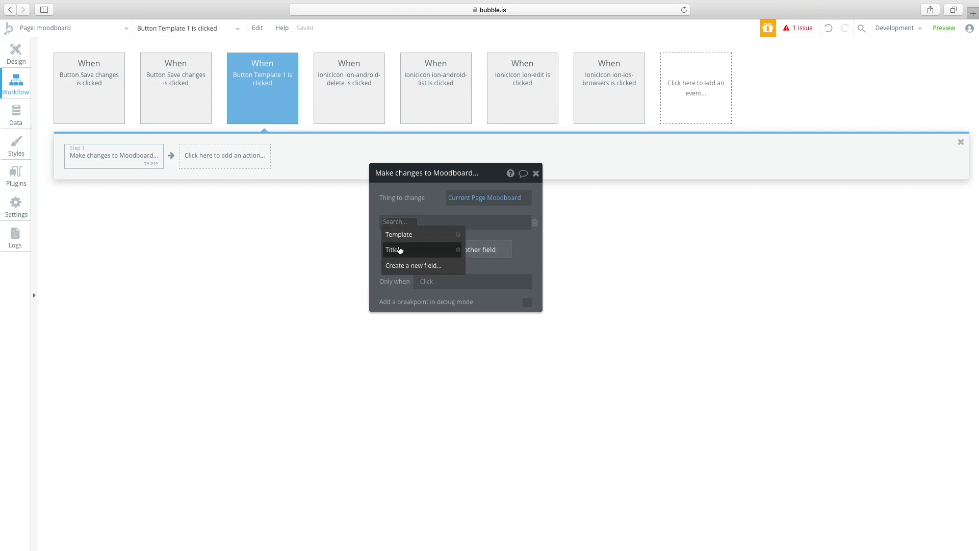
pyautogui.click(403, 231)
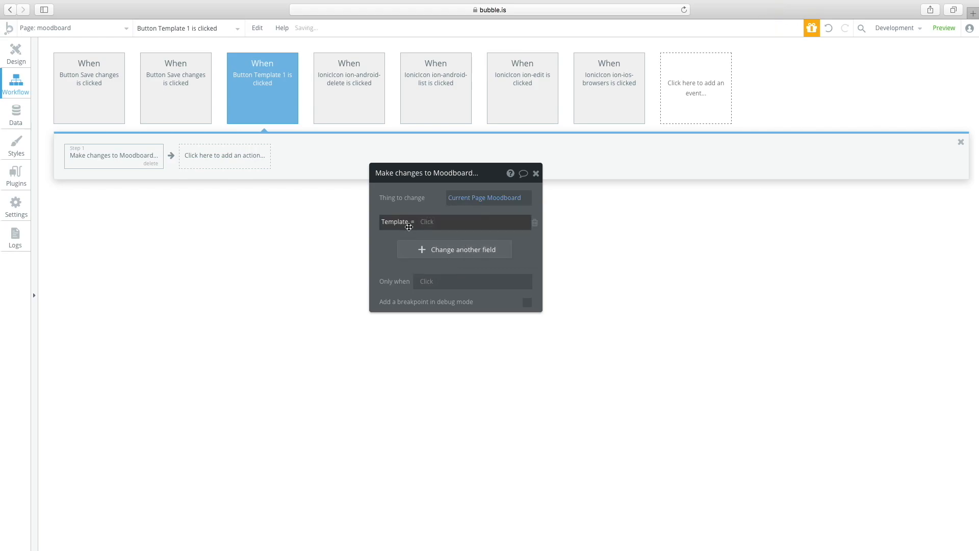
pyautogui.click(430, 203)
pyautogui.click(15, 60)
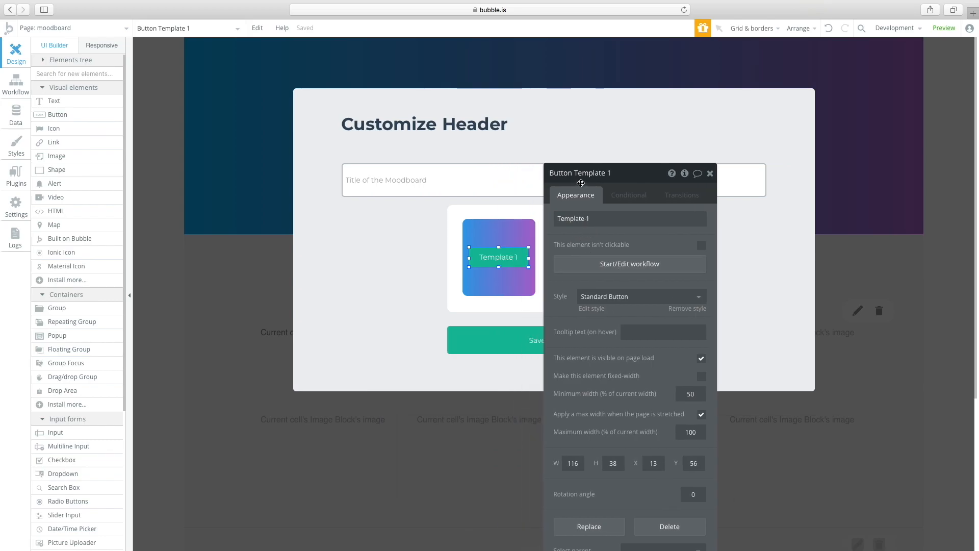
# - Add a Make changes to thing action on Current Page Moodboard to Template 2's click workflow
pyautogui.moveTo(579, 184); pyautogui.dragTo(348, 160)
pyautogui.click(607, 257)
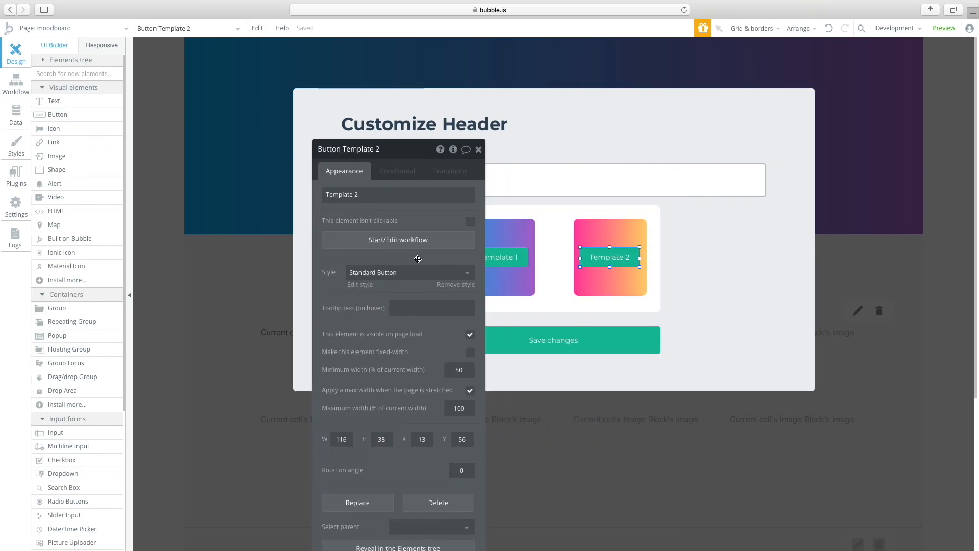
pyautogui.click(397, 240)
pyautogui.click(131, 161)
pyautogui.moveTo(120, 207)
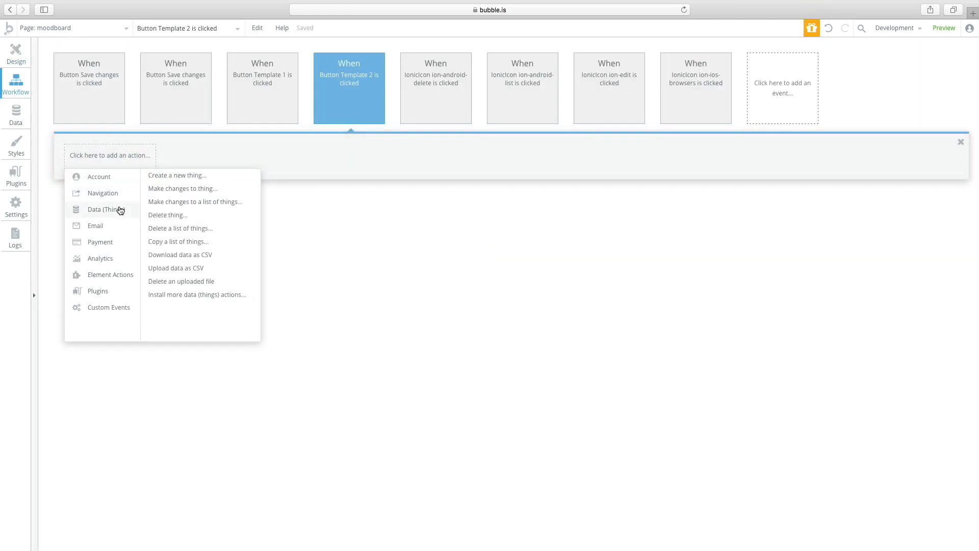
pyautogui.click(174, 188)
pyautogui.click(431, 174)
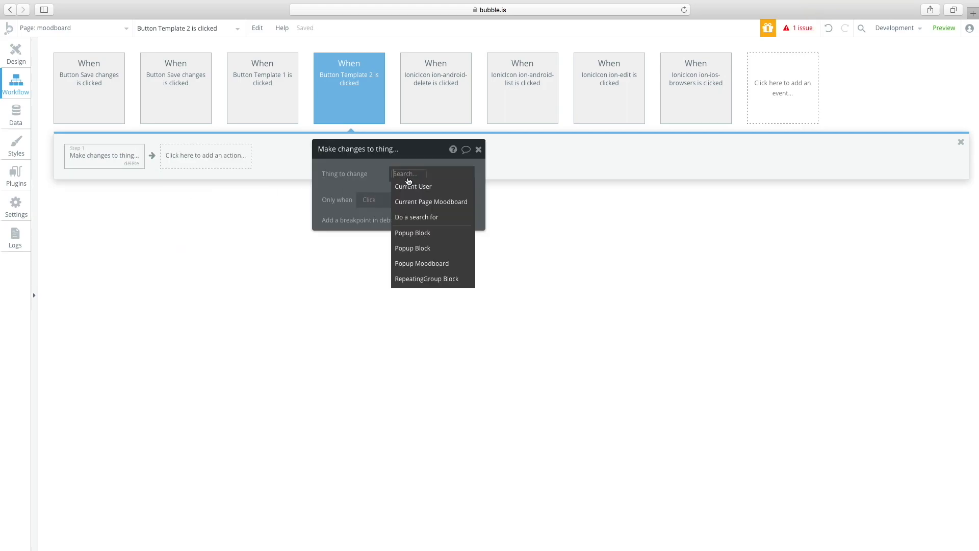
pyautogui.click(409, 203)
pyautogui.click(367, 209)
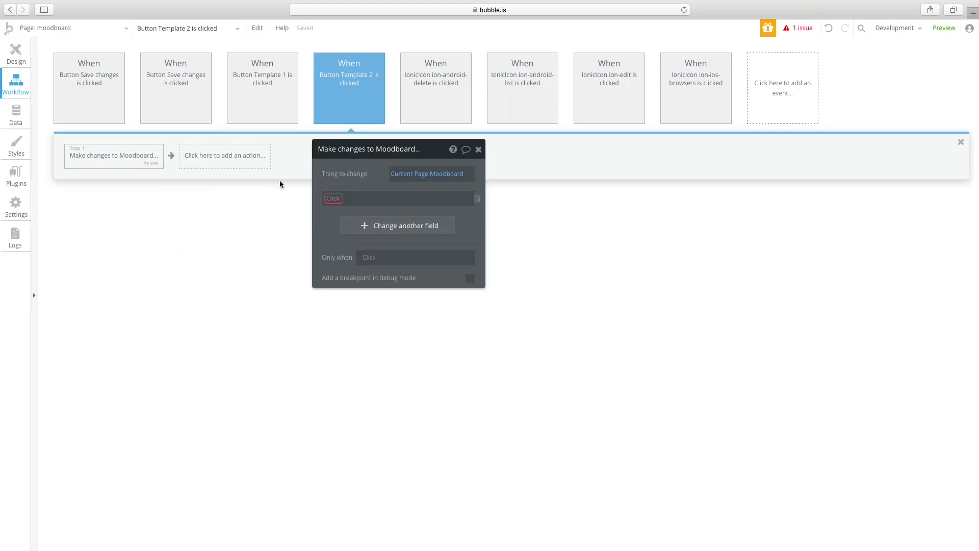
# - Set that action's Template field to 2
pyautogui.rightClick(24, 55)
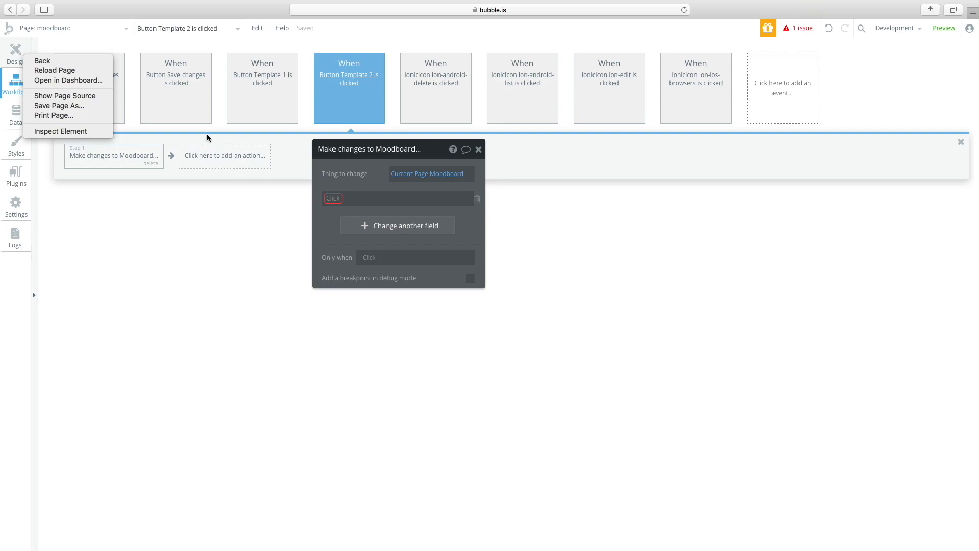
pyautogui.click(332, 200)
pyautogui.click(332, 199)
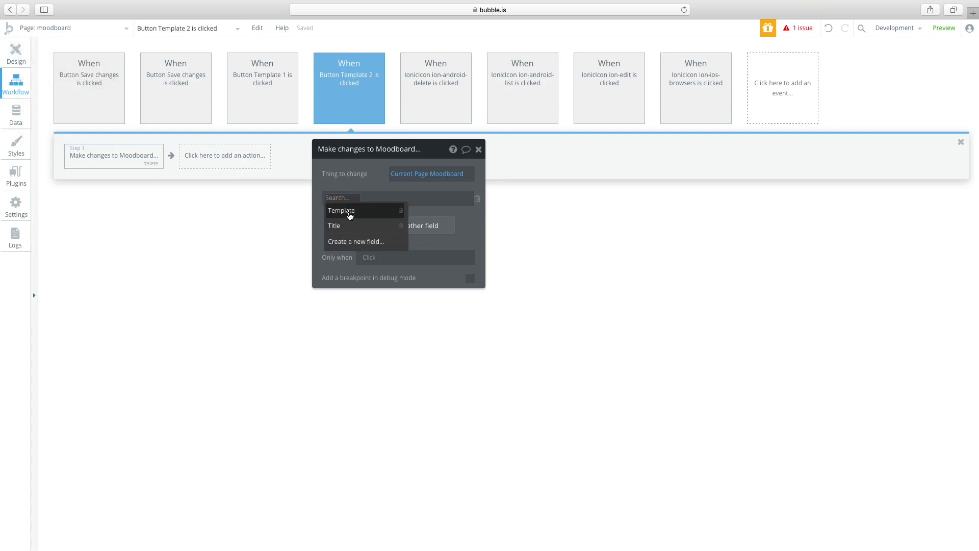
pyautogui.click(341, 211)
pyautogui.click(375, 201)
pyautogui.write('1')
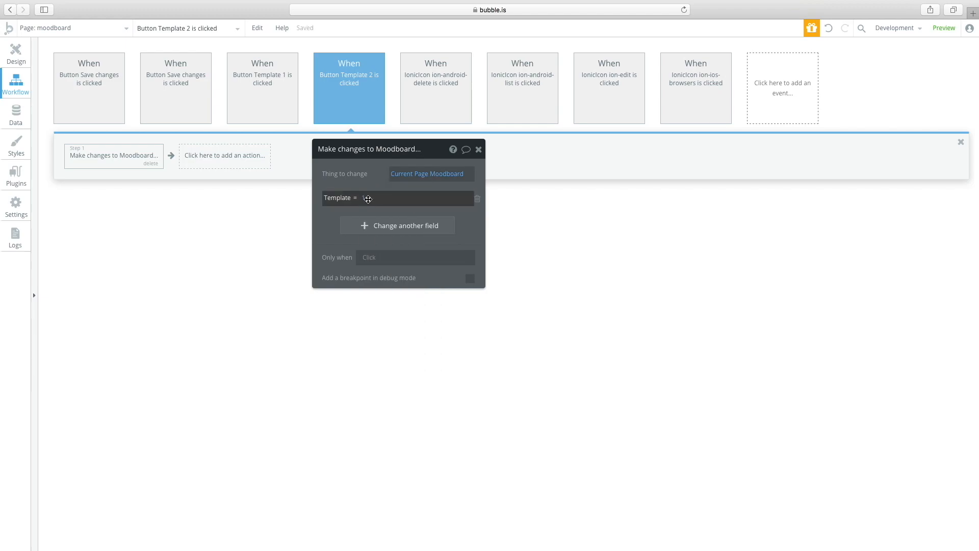
pyautogui.click(368, 199)
pyautogui.write('2')
pyautogui.press('BackSpace')
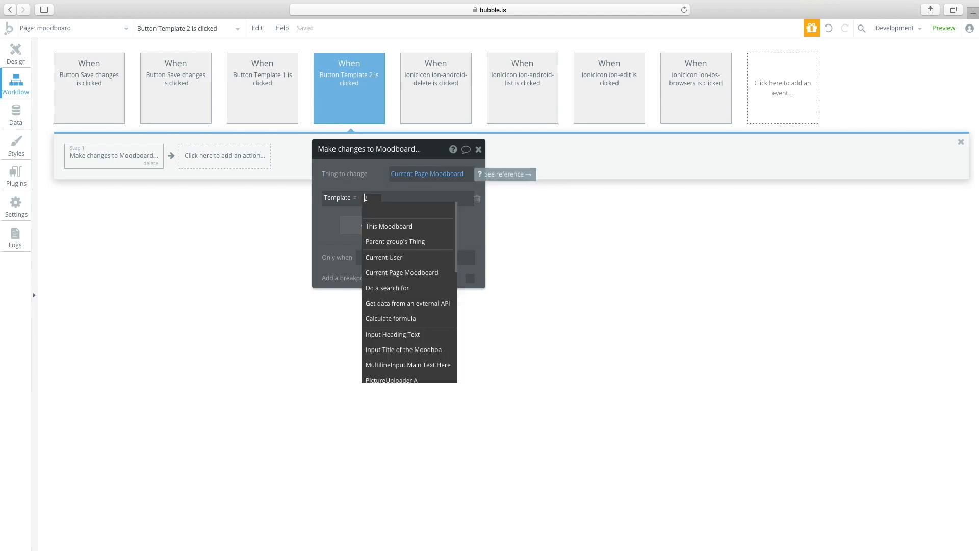
pyautogui.click(368, 179)
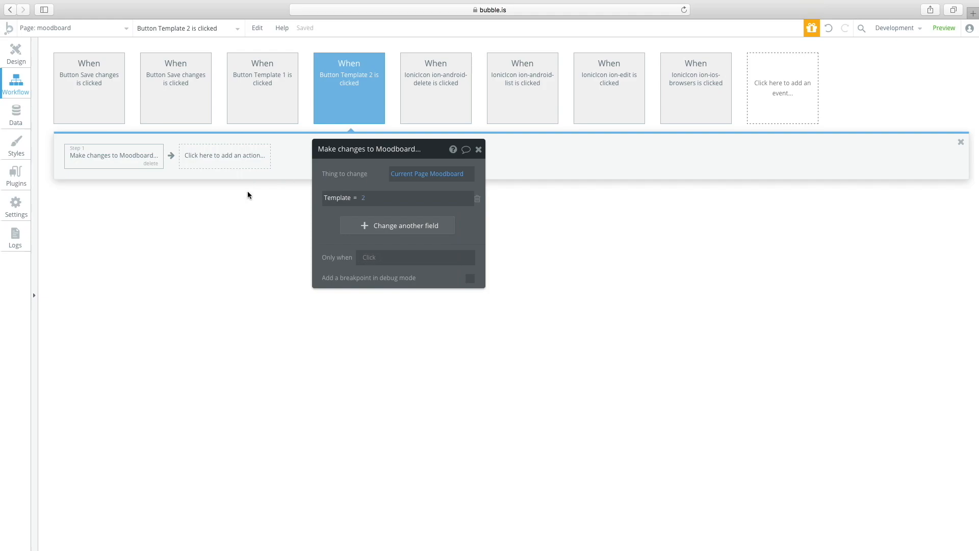
pyautogui.click(16, 55)
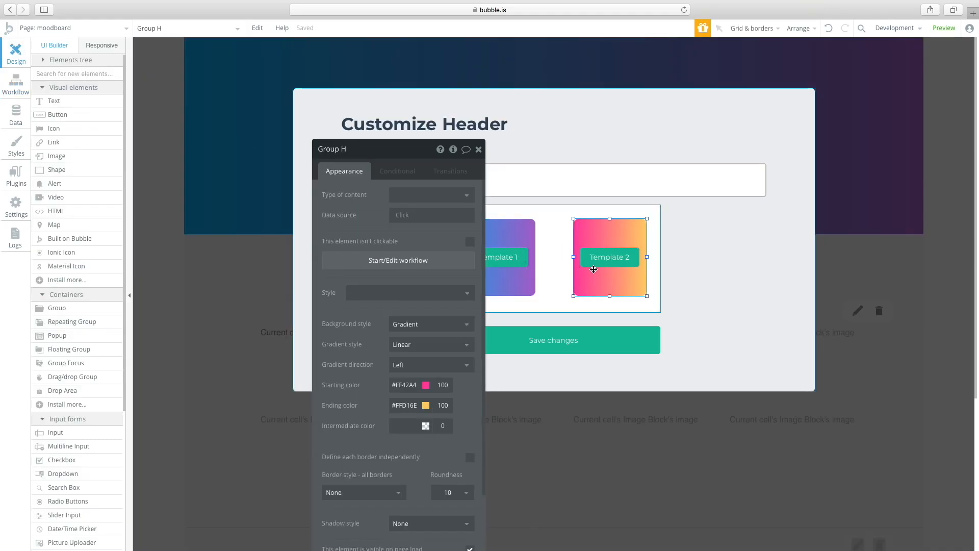
# - Add an empty condition to the Template 2 card
pyautogui.click(397, 173)
pyautogui.click(388, 194)
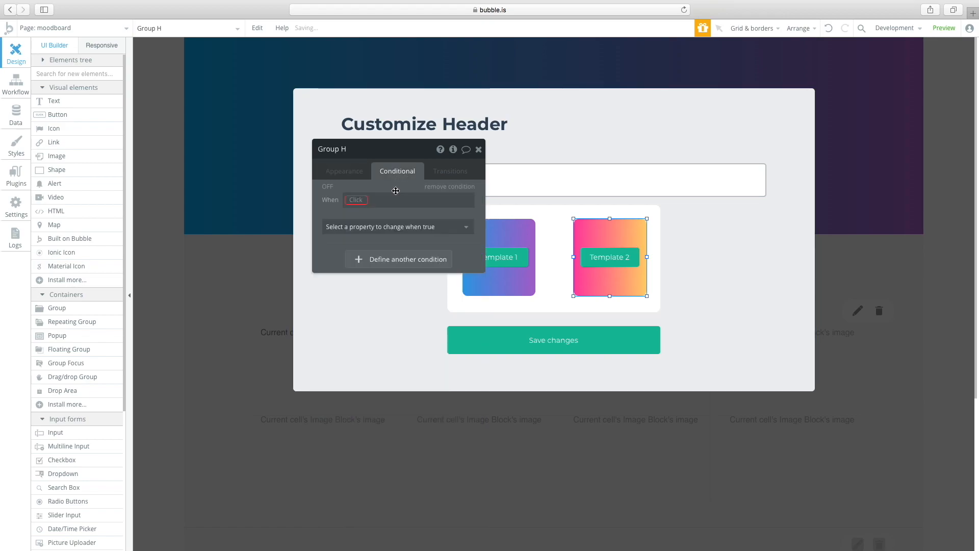
pyautogui.click(360, 200)
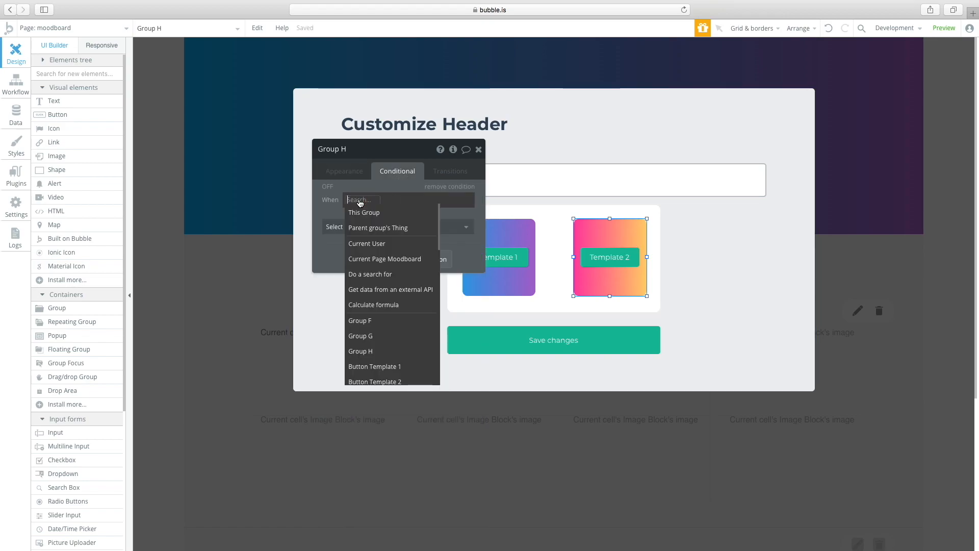
pyautogui.click(695, 299)
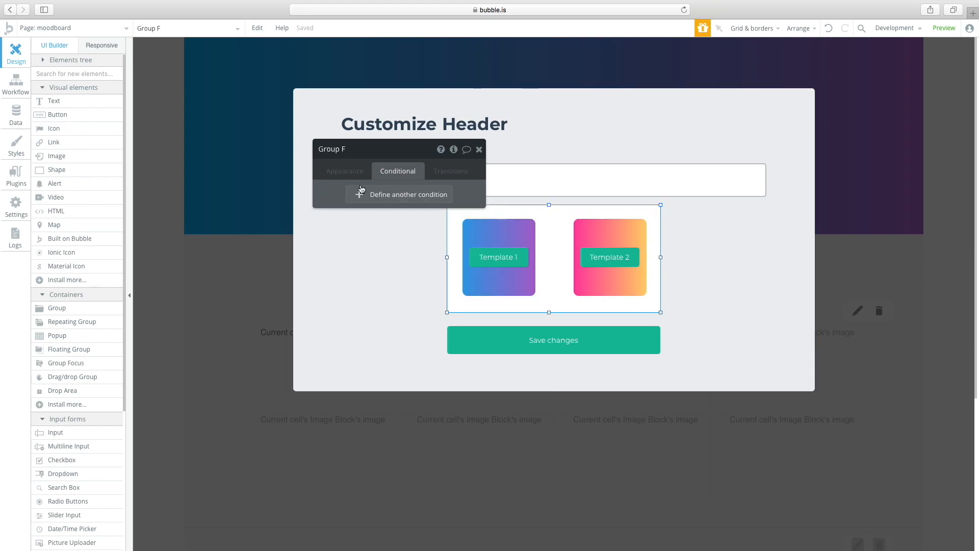
# - Make the cards' container group hold a Moodboard sourced from the parent group's Moodboard
pyautogui.click(344, 171)
pyautogui.click(431, 194)
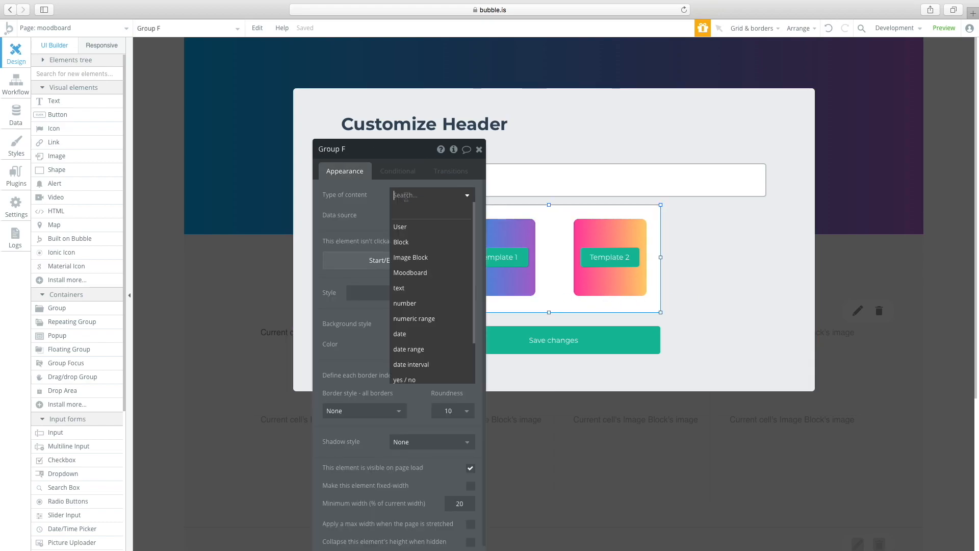
pyautogui.click(422, 246)
pyautogui.click(415, 194)
pyautogui.click(422, 274)
pyautogui.click(415, 215)
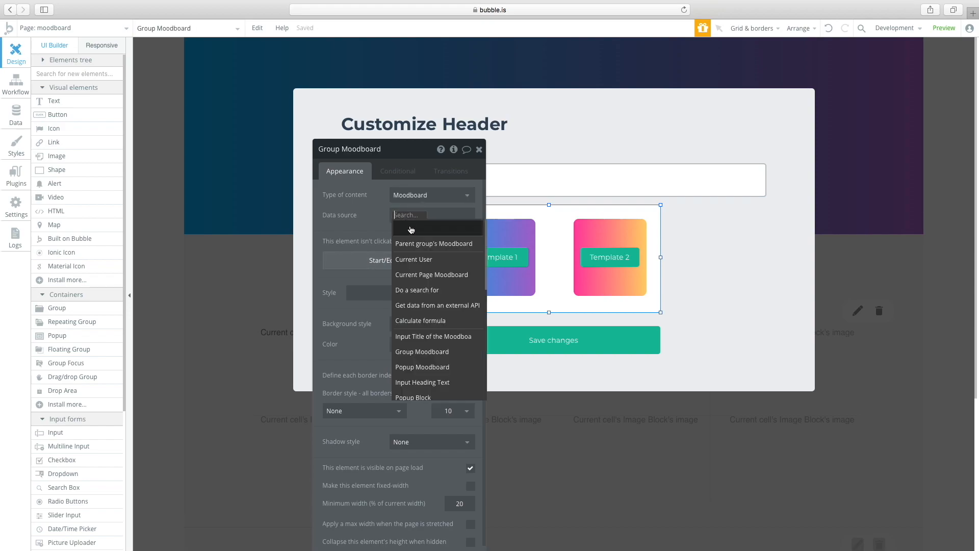
pyautogui.click(415, 240)
# - Set the Template 2 card and Template 1 group to hold a Moodboard, then show Template 2's conditions
pyautogui.click(609, 273)
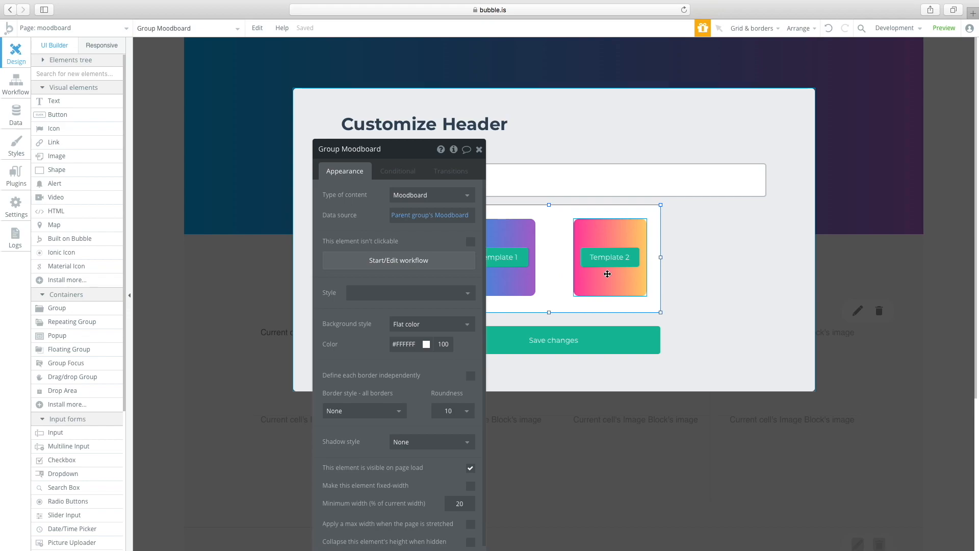
pyautogui.click(403, 196)
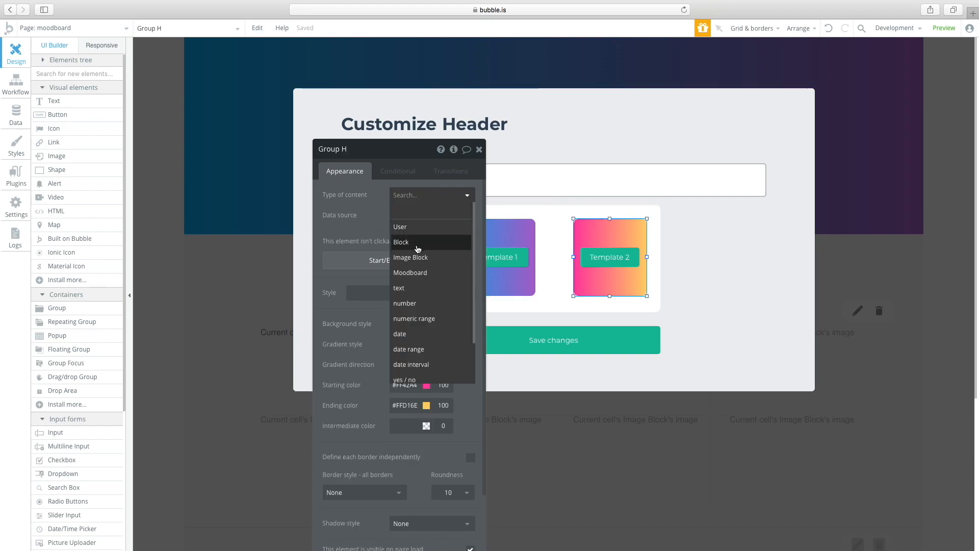
pyautogui.click(422, 273)
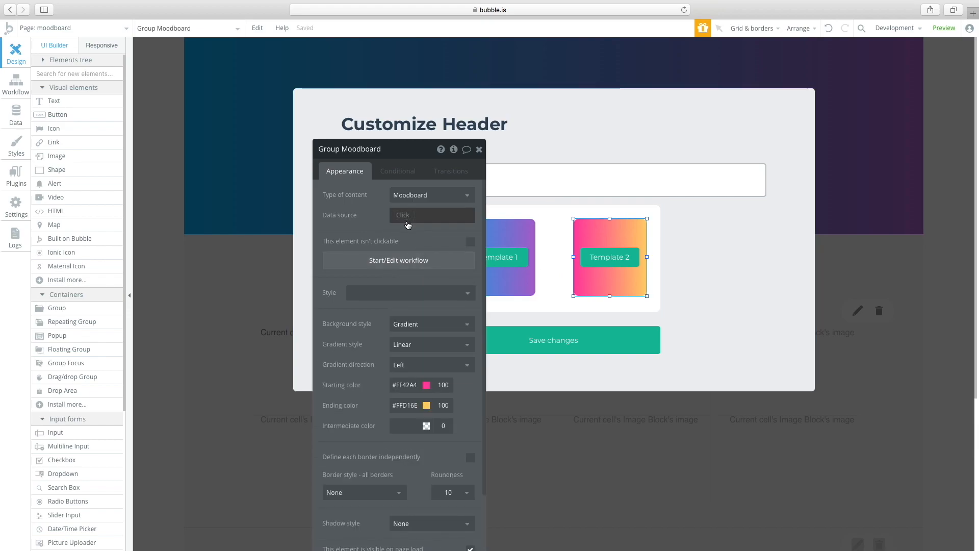
pyautogui.click(617, 262)
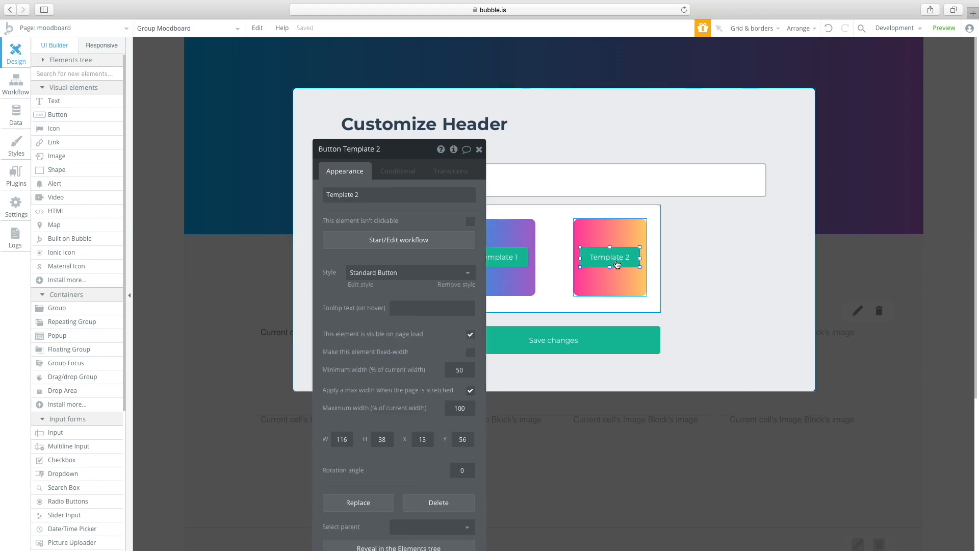
pyautogui.click(578, 278)
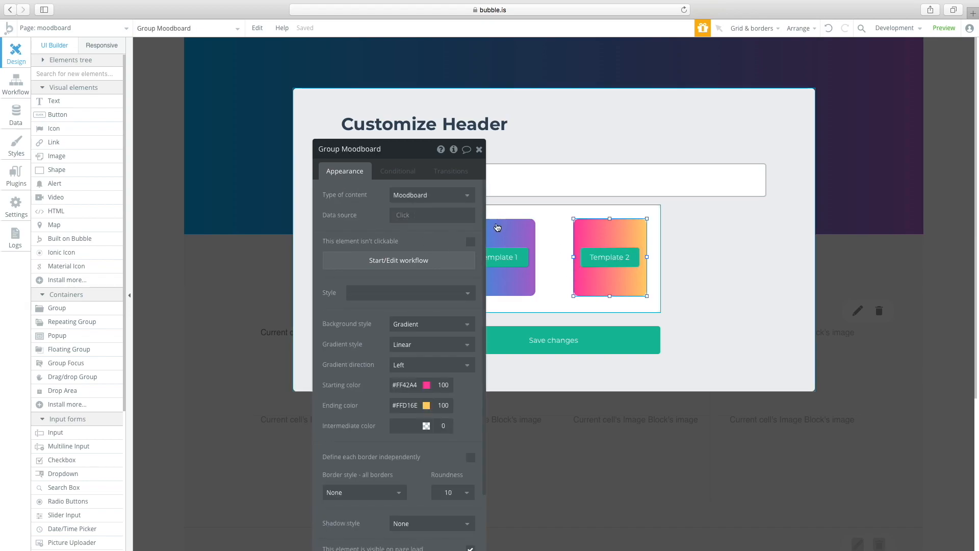
pyautogui.click(531, 282)
pyautogui.click(430, 195)
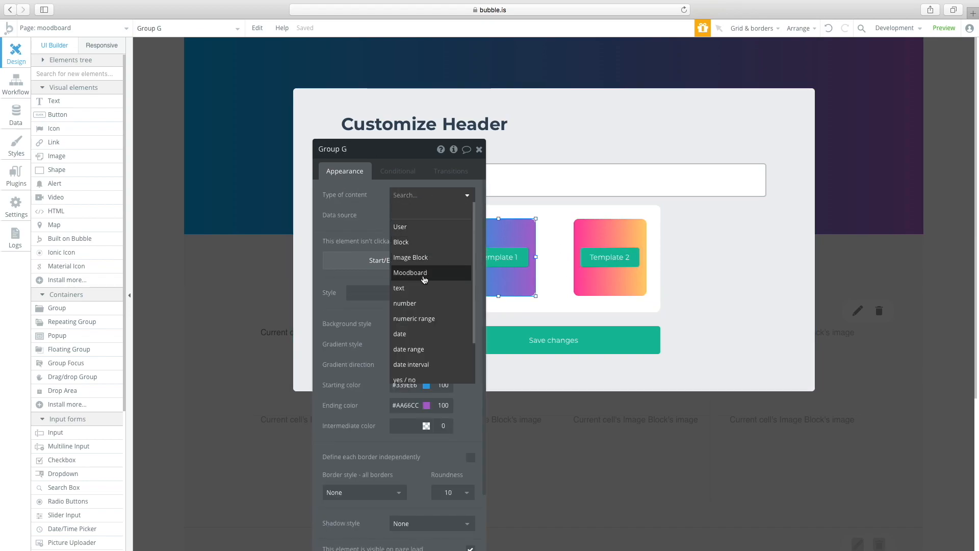
pyautogui.click(423, 273)
pyautogui.click(579, 265)
pyautogui.click(398, 171)
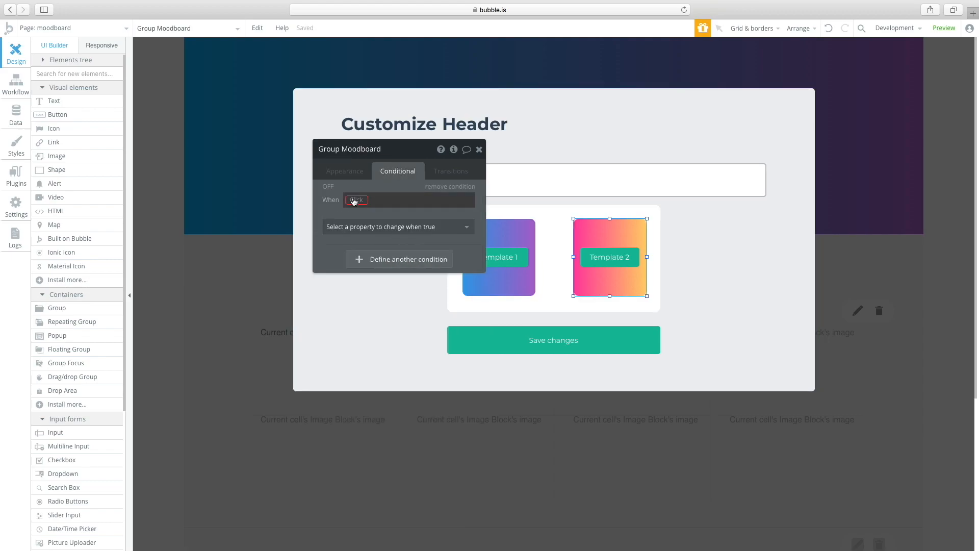
# - Set Template 2's condition to 'Parent group's Moodboard's Template is 2'
pyautogui.click(355, 199)
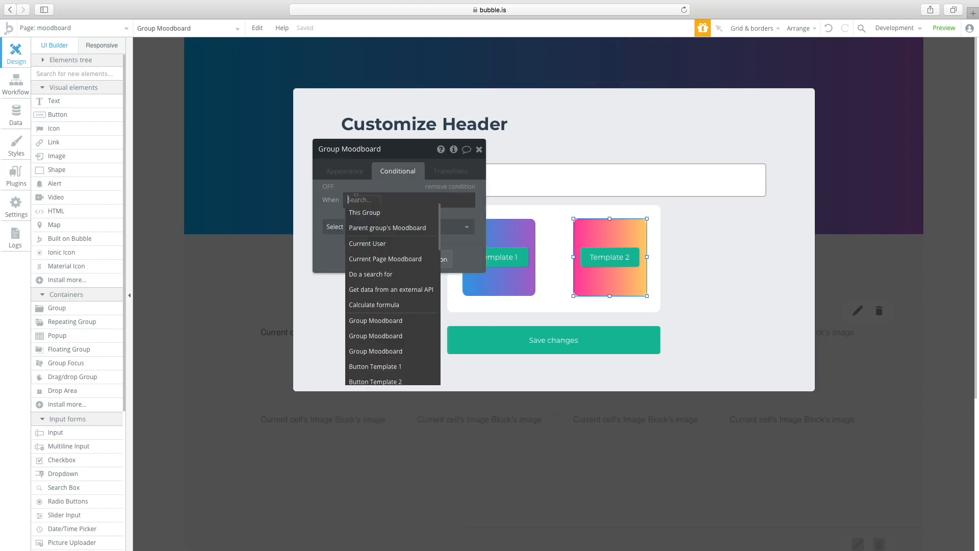
pyautogui.click(387, 229)
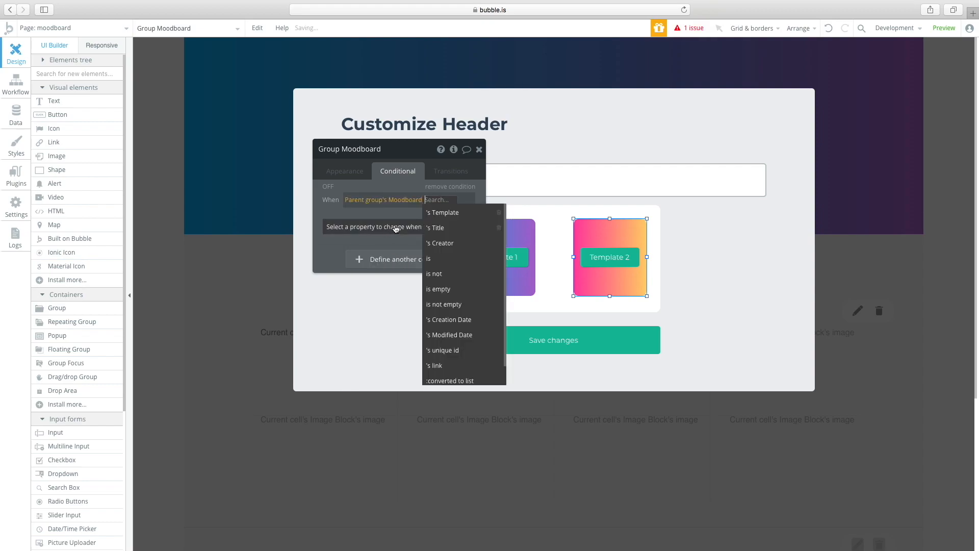
pyautogui.click(450, 218)
pyautogui.click(372, 238)
pyautogui.write('2')
pyautogui.press('Return')
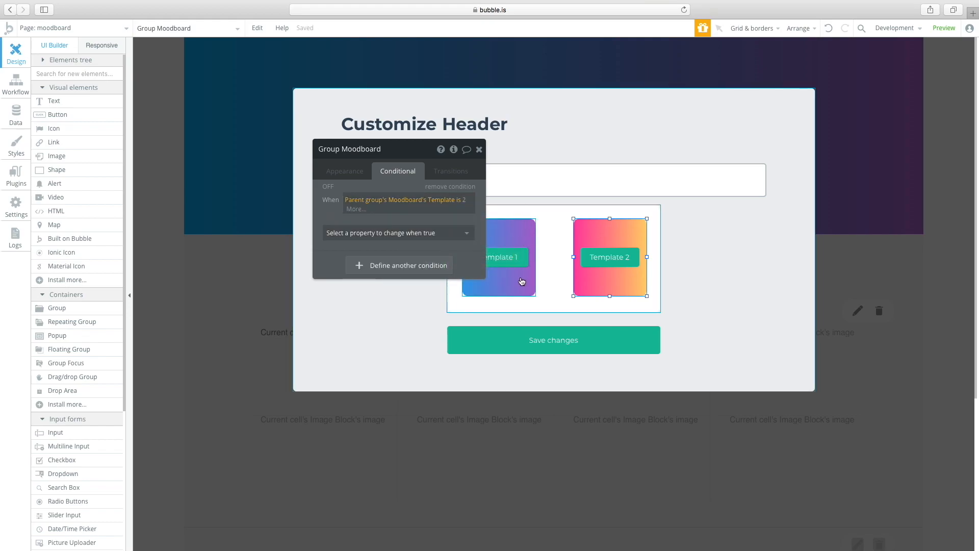
# - Copy the condition onto the Template 1 card and change its value to 1
pyautogui.click(522, 281)
pyautogui.click(601, 279)
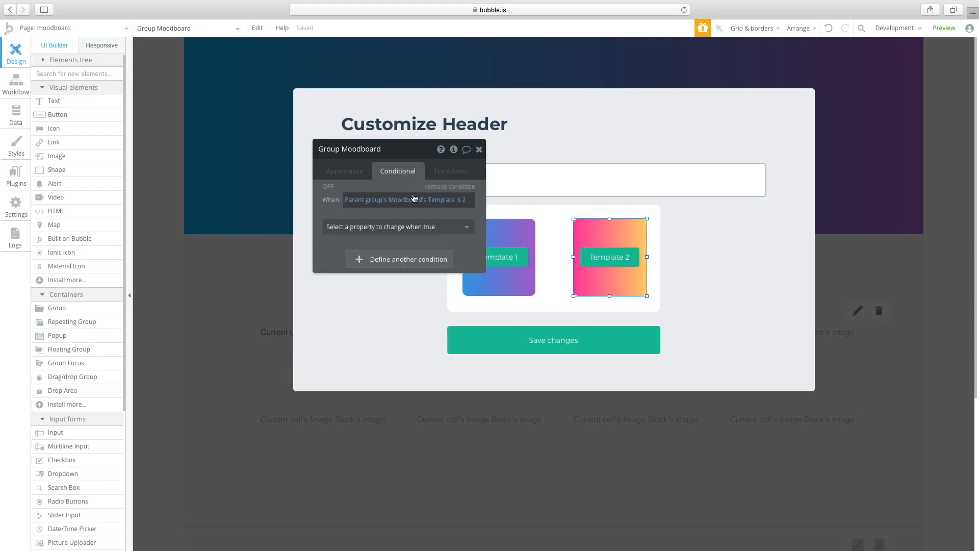
pyautogui.rightClick(386, 185)
pyautogui.click(445, 159)
pyautogui.click(506, 277)
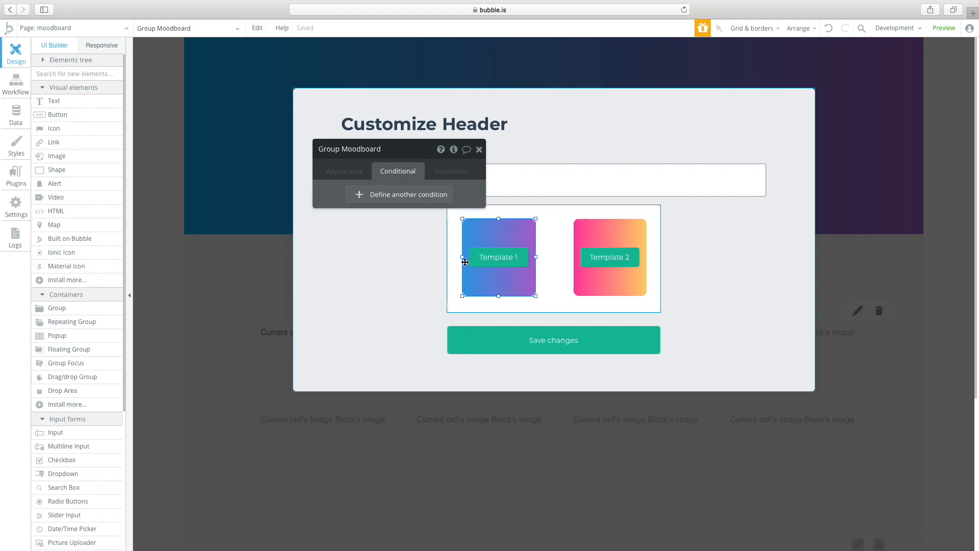
pyautogui.rightClick(384, 171)
pyautogui.click(391, 161)
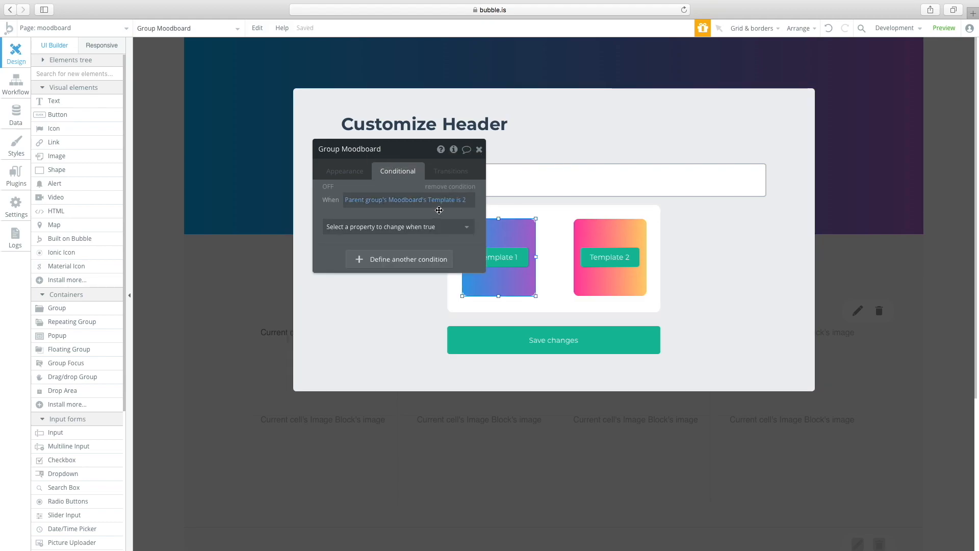
pyautogui.click(467, 202)
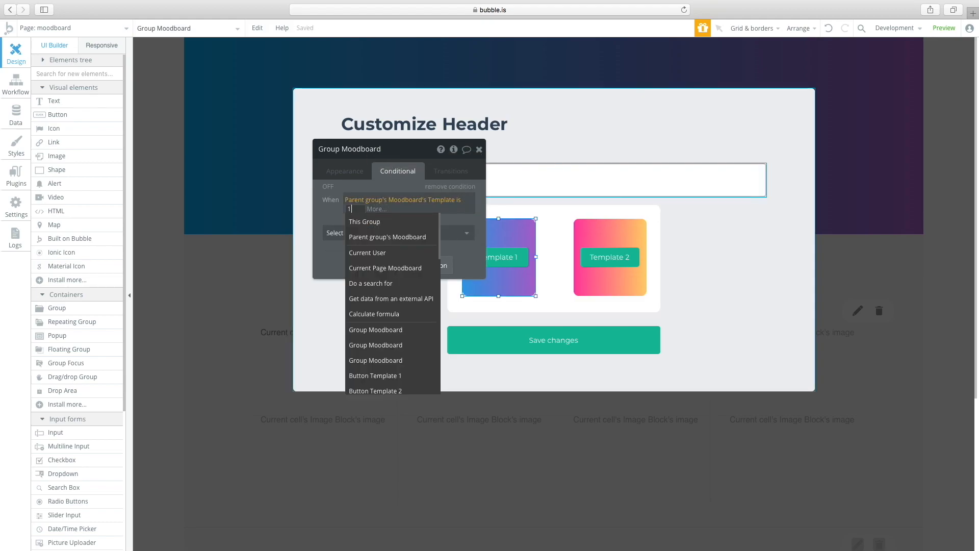
pyautogui.click(478, 249)
pyautogui.click(432, 238)
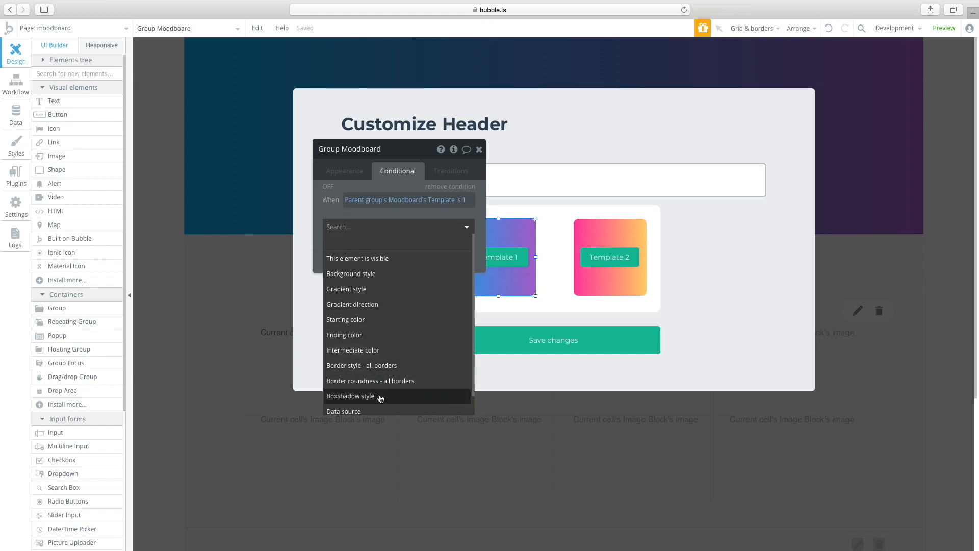
# - Add a Solid border style to the Template 1 card's condition
pyautogui.scroll(-2, 472, 386)
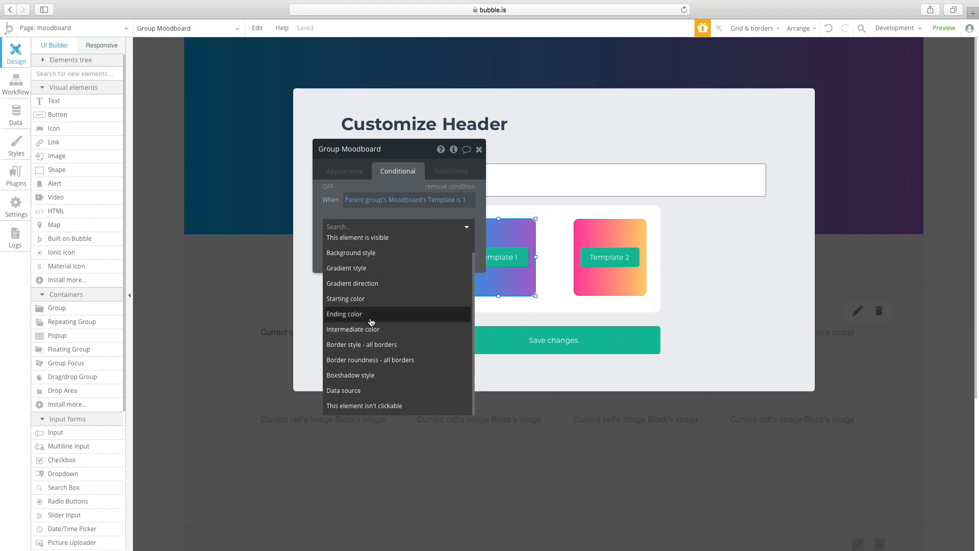
pyautogui.click(379, 345)
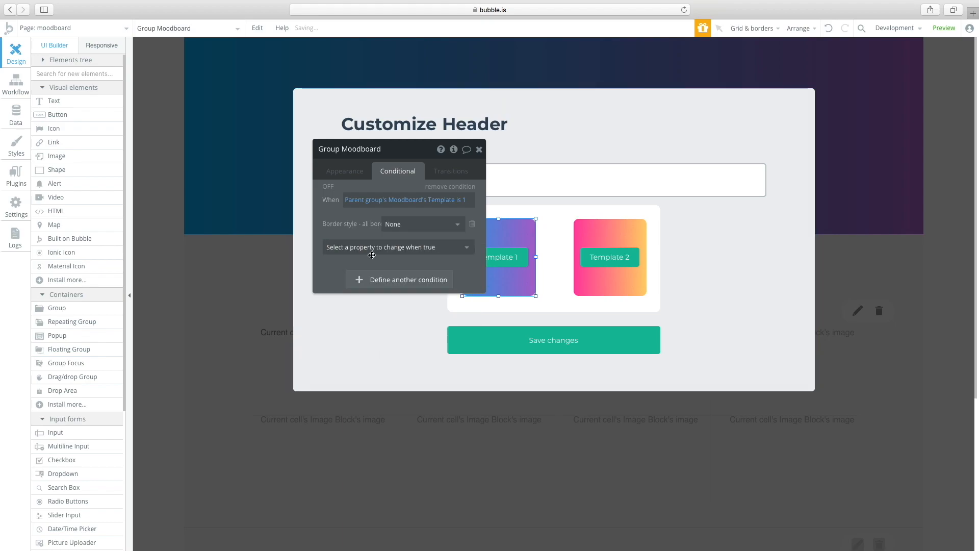
pyautogui.click(396, 223)
pyautogui.click(400, 255)
# - Add Border width as another property changed by the condition
pyautogui.click(436, 247)
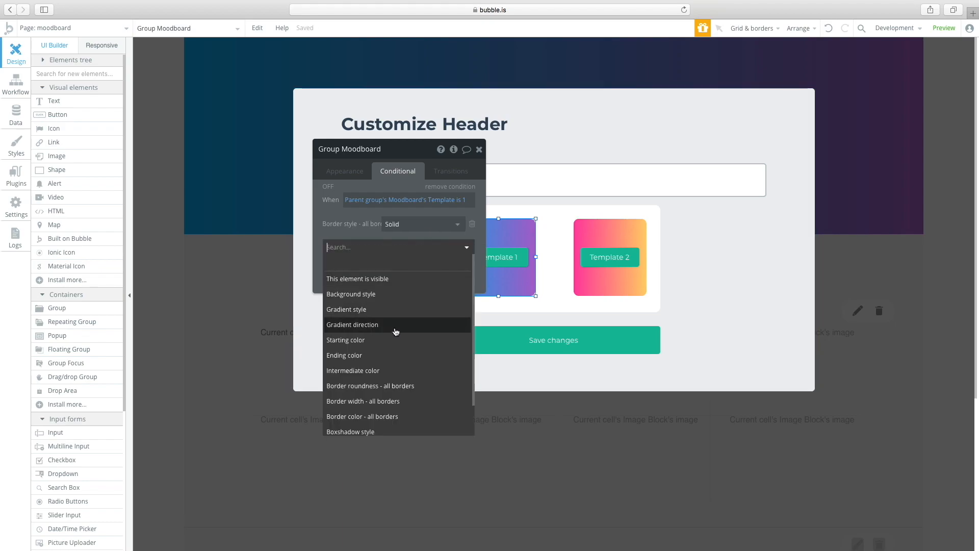
pyautogui.write('border')
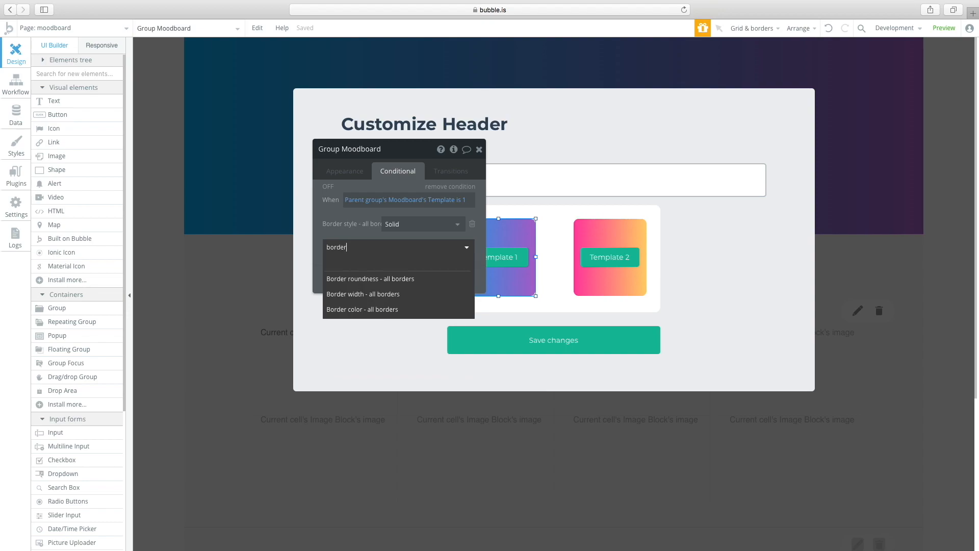
pyautogui.rightClick(400, 296)
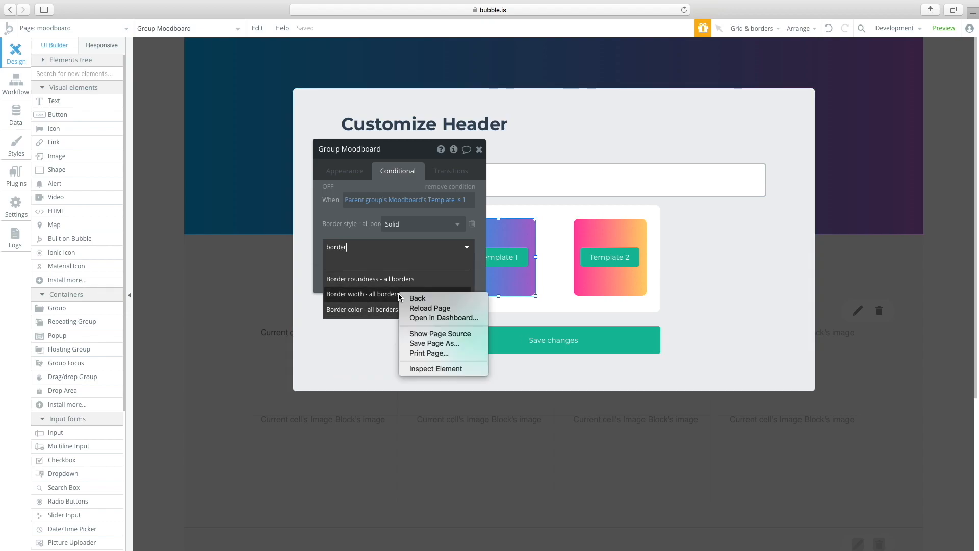
pyautogui.click(373, 293)
pyautogui.click(373, 294)
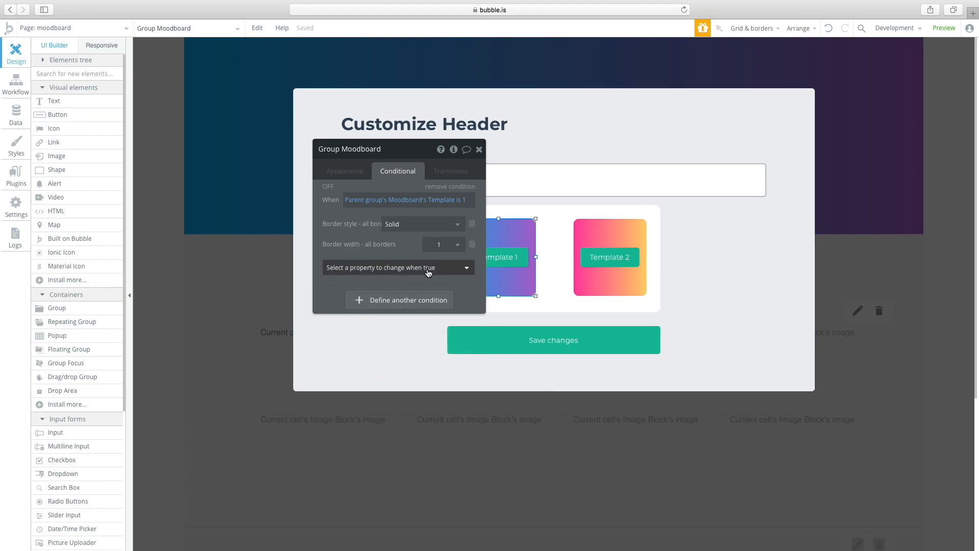
# - Add a border colour to the condition and set it to muted green #5CB07F
pyautogui.click(426, 267)
pyautogui.write('border')
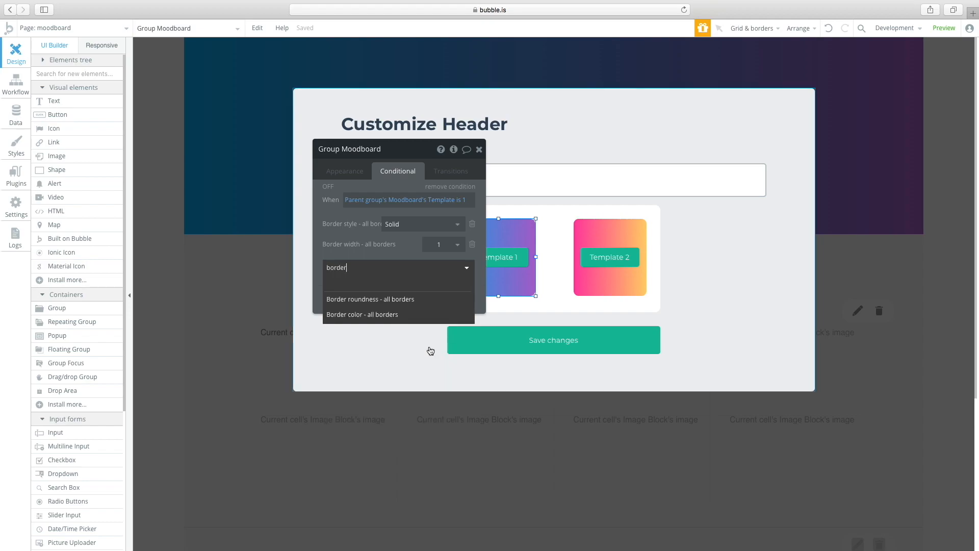
pyautogui.click(395, 314)
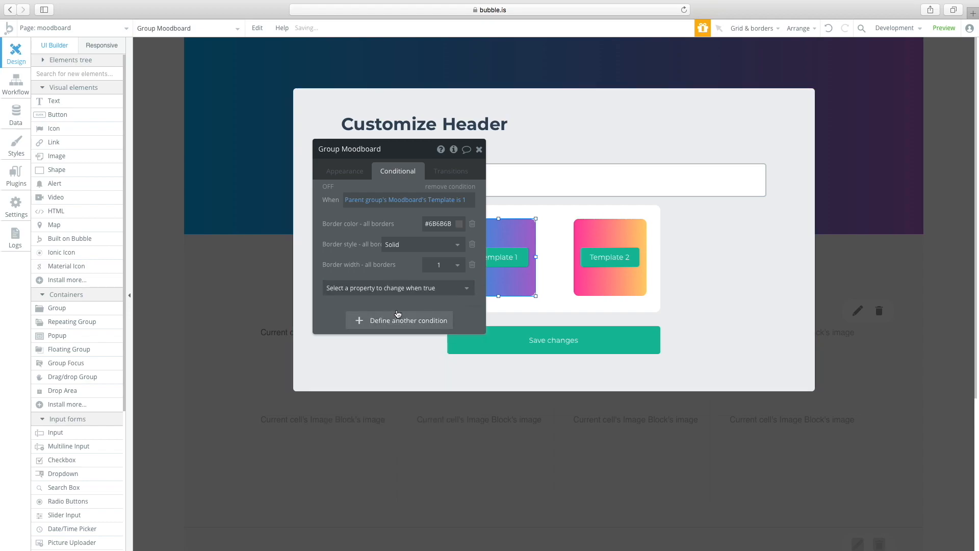
pyautogui.click(441, 223)
pyautogui.moveTo(444, 246); pyautogui.dragTo(373, 285)
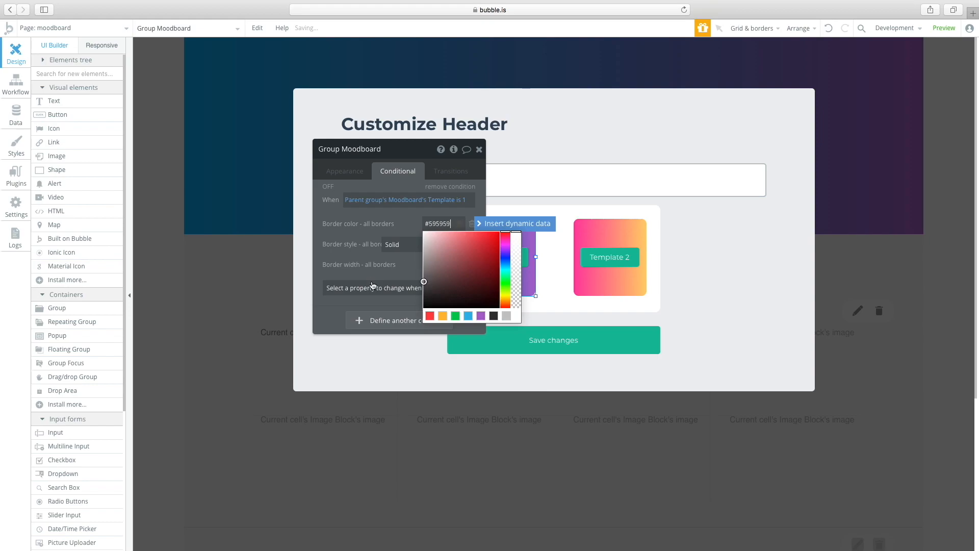
pyautogui.click(455, 316)
pyautogui.moveTo(477, 255); pyautogui.dragTo(482, 227)
pyautogui.moveTo(459, 263); pyautogui.dragTo(459, 272)
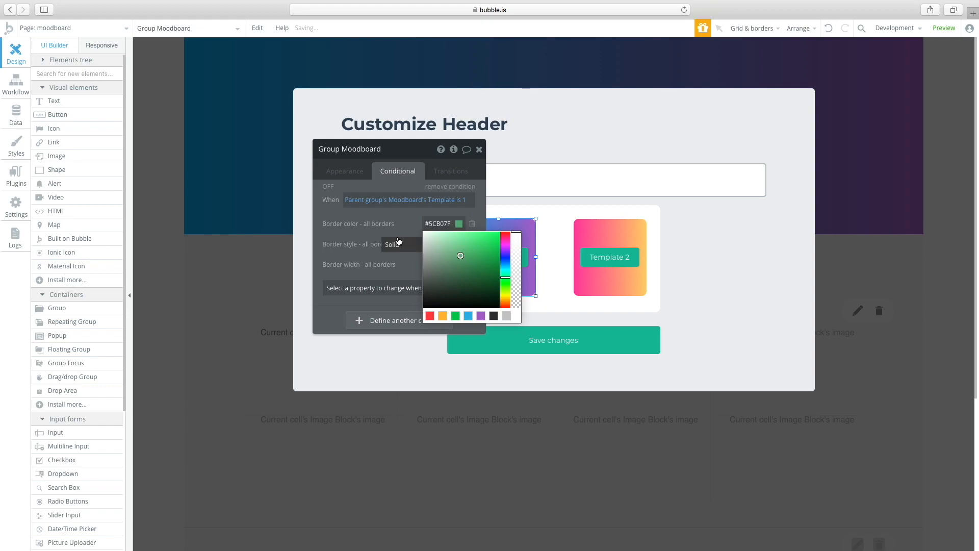
# - Set the conditional border width to 2, then reopen the Template 1 group's conditions
pyautogui.click(454, 268)
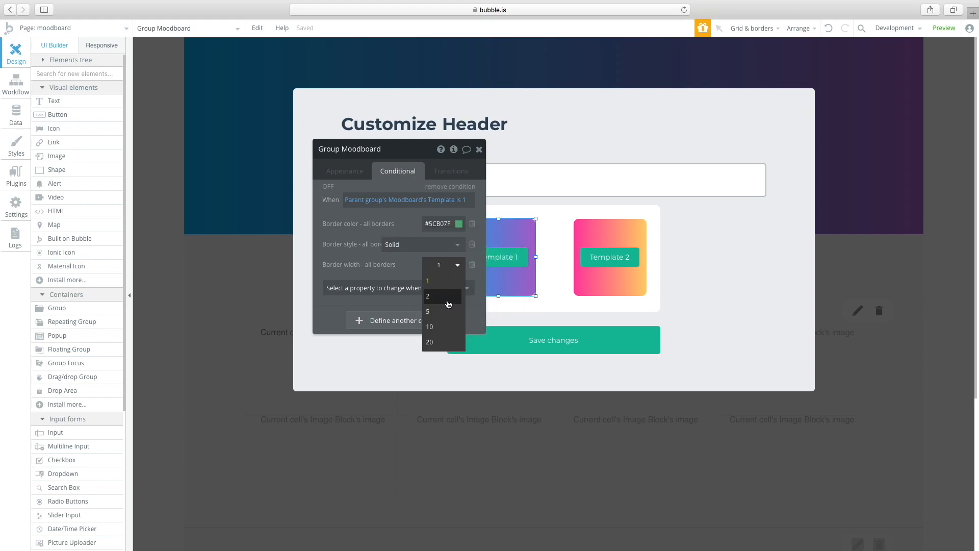
pyautogui.click(384, 246)
pyautogui.click(359, 172)
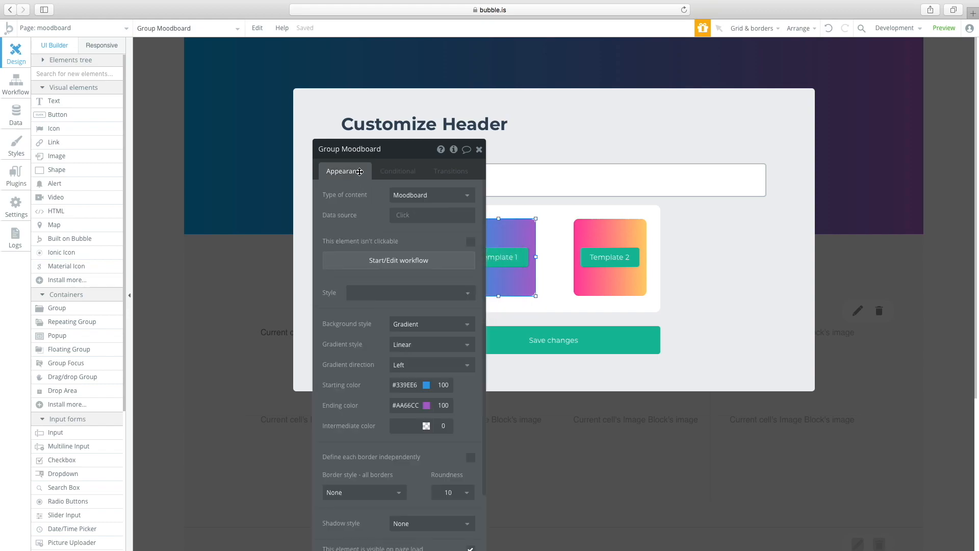
pyautogui.click(478, 149)
pyautogui.doubleClick(513, 236)
pyautogui.click(400, 169)
# - Copy Template 1's green border condition onto the Template 2 card, changing Template to 2
pyautogui.rightClick(428, 188)
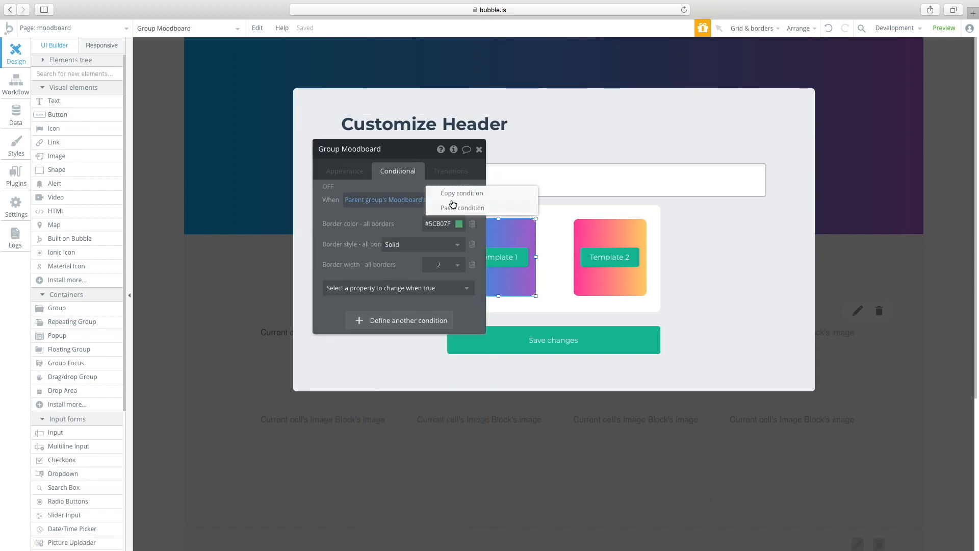
pyautogui.click(459, 194)
pyautogui.click(584, 240)
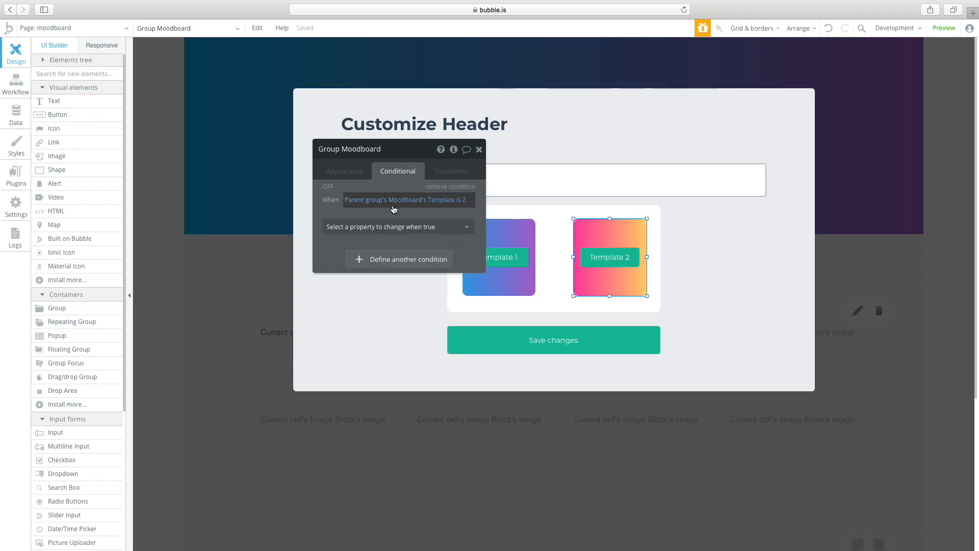
pyautogui.rightClick(434, 217)
pyautogui.click(482, 203)
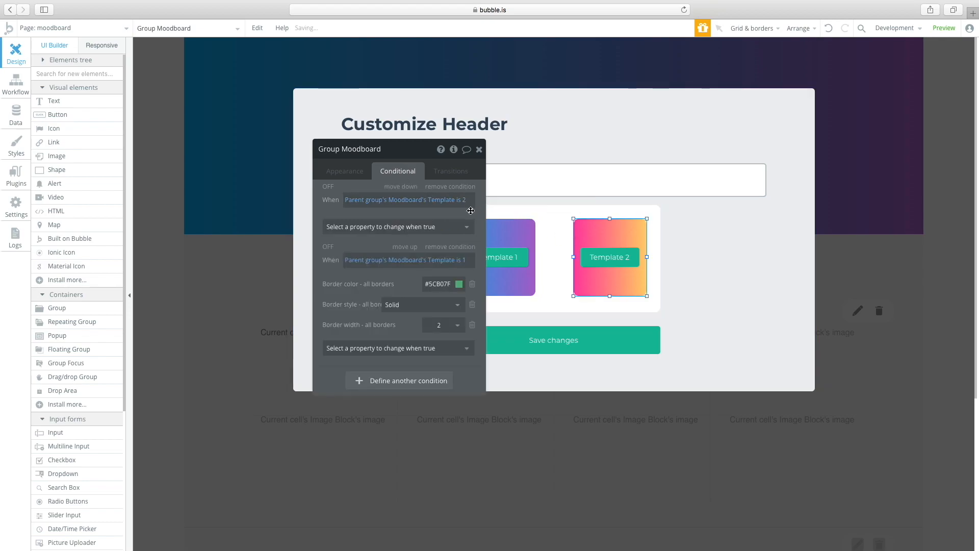
pyautogui.click(463, 261)
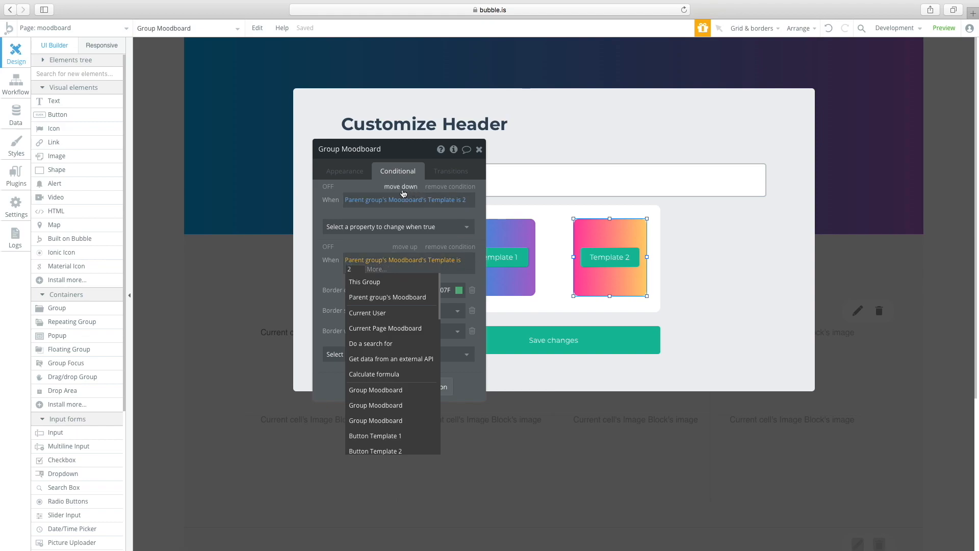
pyautogui.press('Return')
# - Delete the empty duplicate condition and select the Customize Header popup
pyautogui.click(462, 189)
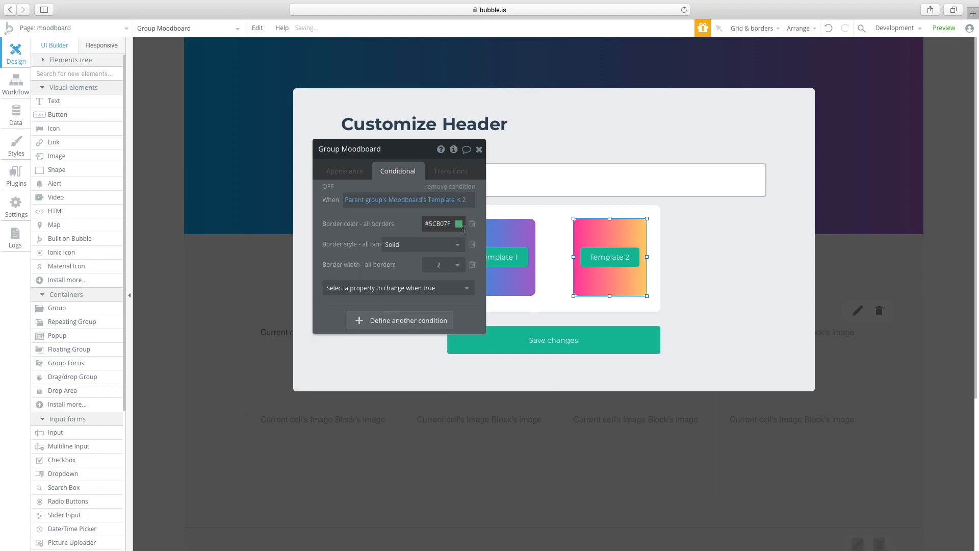
pyautogui.click(579, 280)
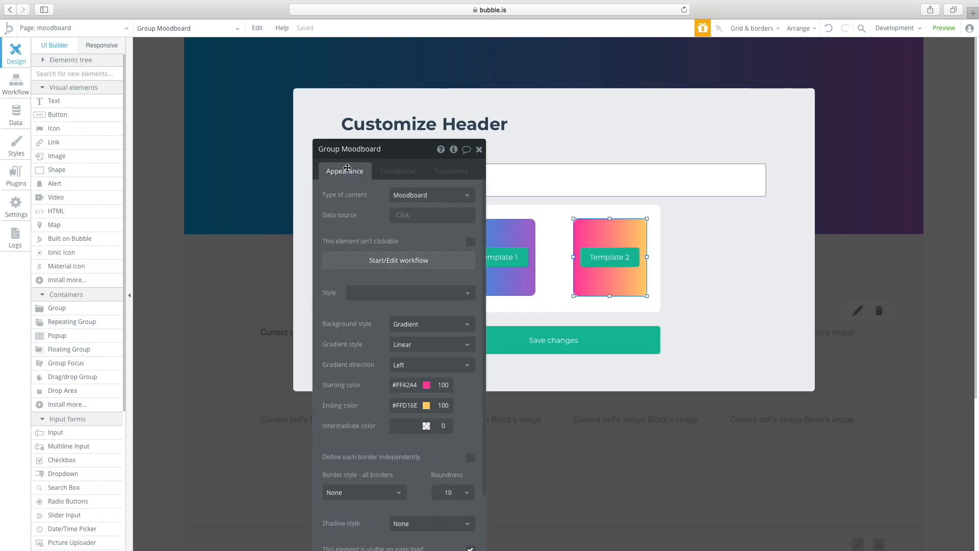
pyautogui.click(663, 286)
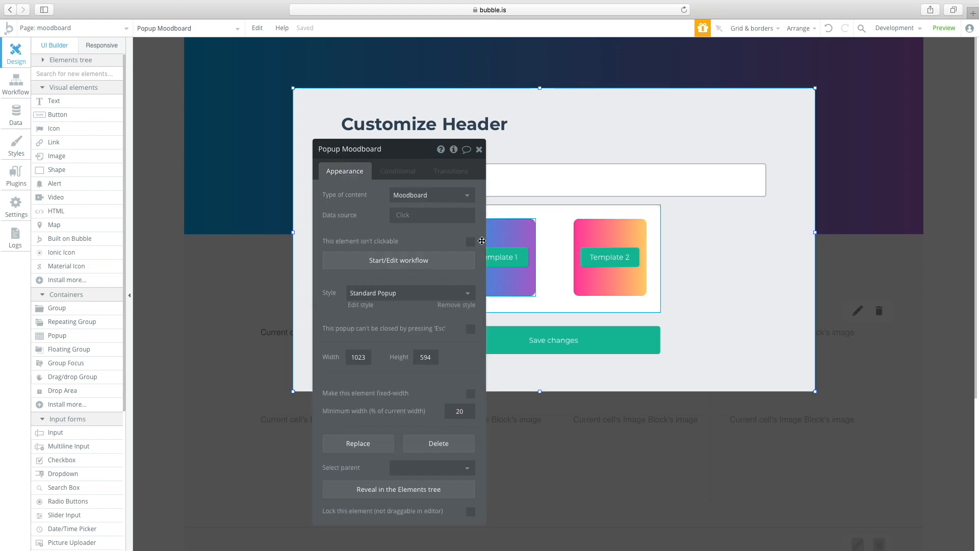
pyautogui.click(556, 305)
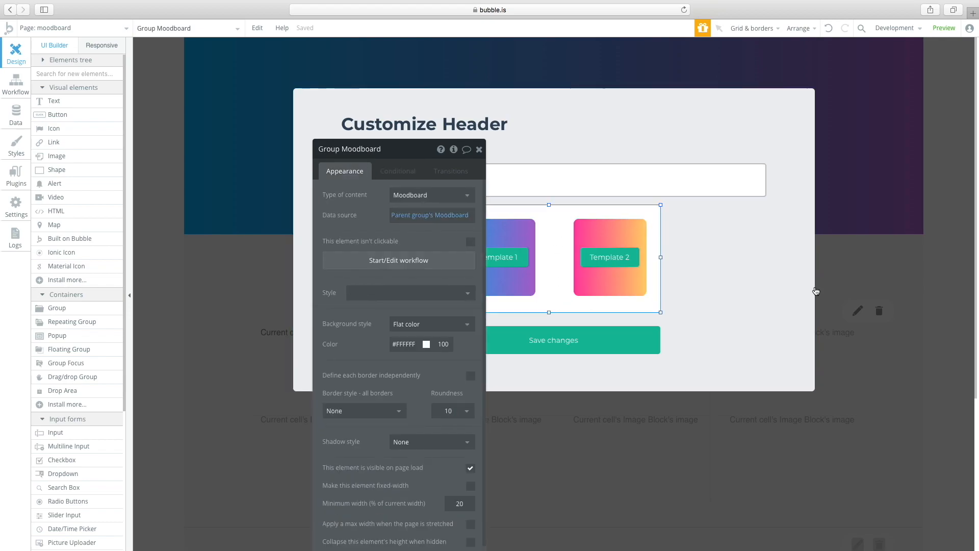
# - Set Popup Moodboard's data source to Current Page Moodboard
pyautogui.click(787, 293)
pyautogui.click(403, 216)
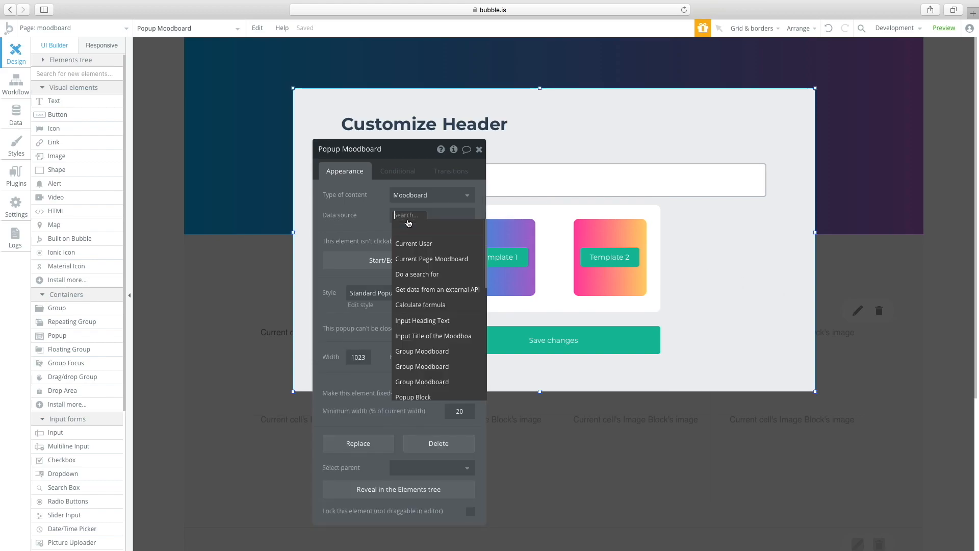
pyautogui.click(410, 258)
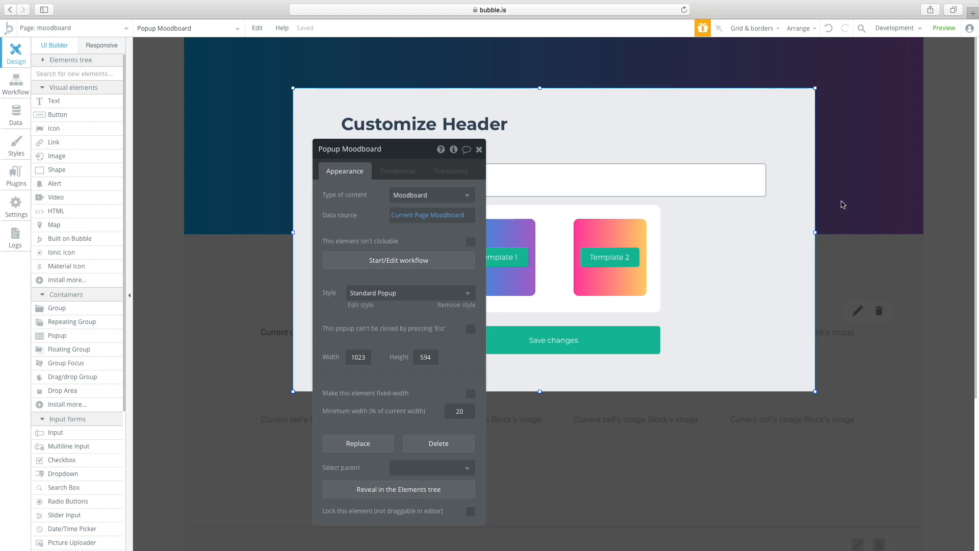
# - Narrow the moodboard title input from both sides
pyautogui.click(561, 183)
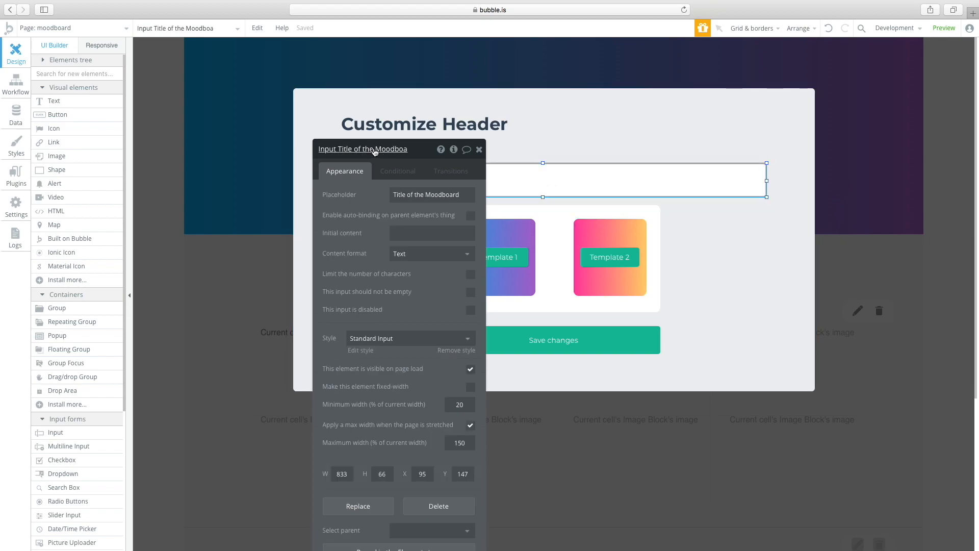
pyautogui.moveTo(341, 180); pyautogui.dragTo(447, 180)
pyautogui.press('super+z')
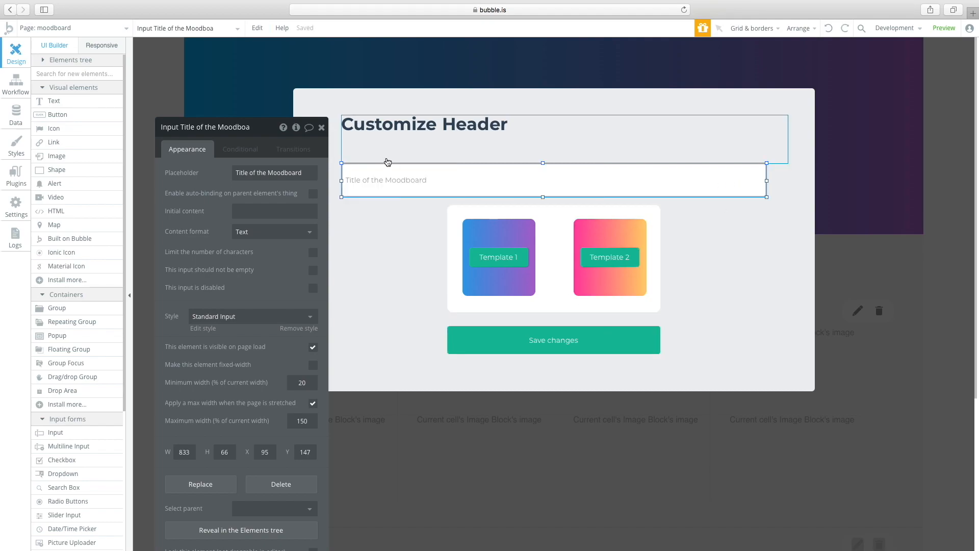
pyautogui.moveTo(341, 181); pyautogui.dragTo(447, 186)
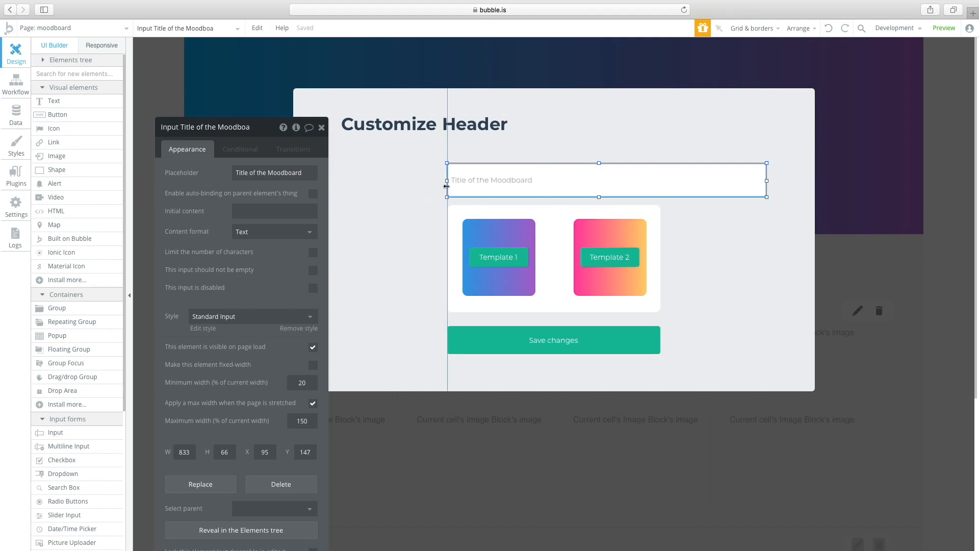
pyautogui.moveTo(768, 180); pyautogui.dragTo(662, 186)
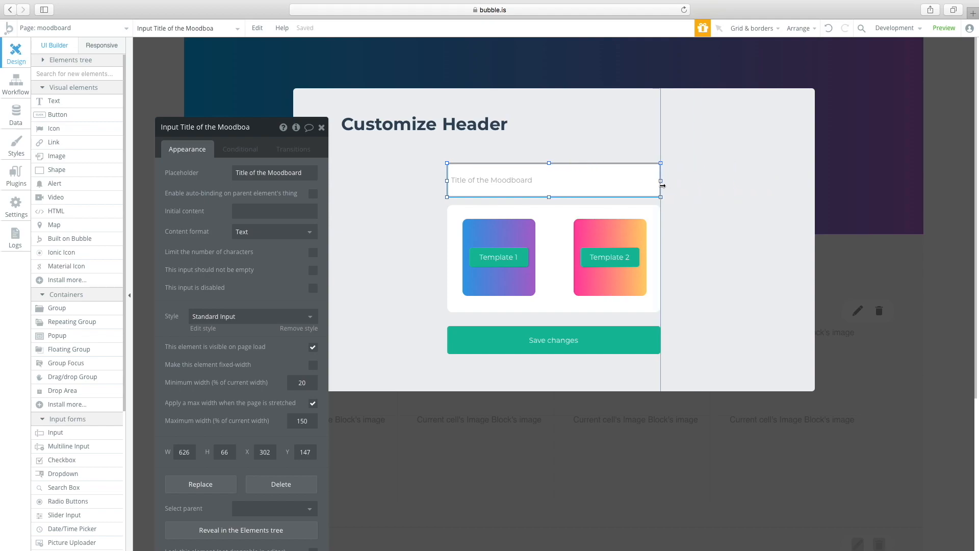
# - Narrow the Customize Header heading to match, and shrink the popup to about 801 wide
pyautogui.click(340, 146)
pyautogui.moveTo(342, 140); pyautogui.dragTo(447, 140)
pyautogui.moveTo(789, 140); pyautogui.dragTo(664, 148)
pyautogui.click(759, 204)
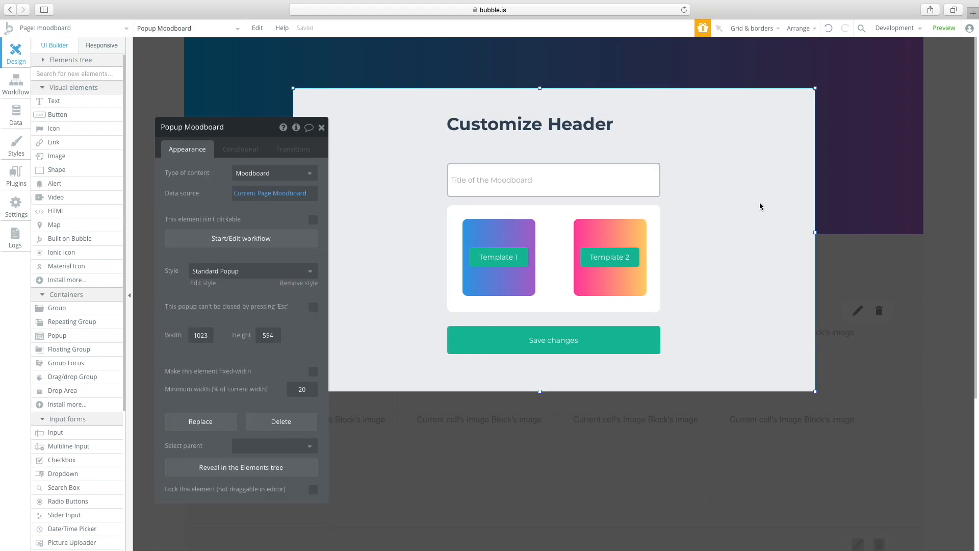
pyautogui.moveTo(817, 232); pyautogui.dragTo(701, 232)
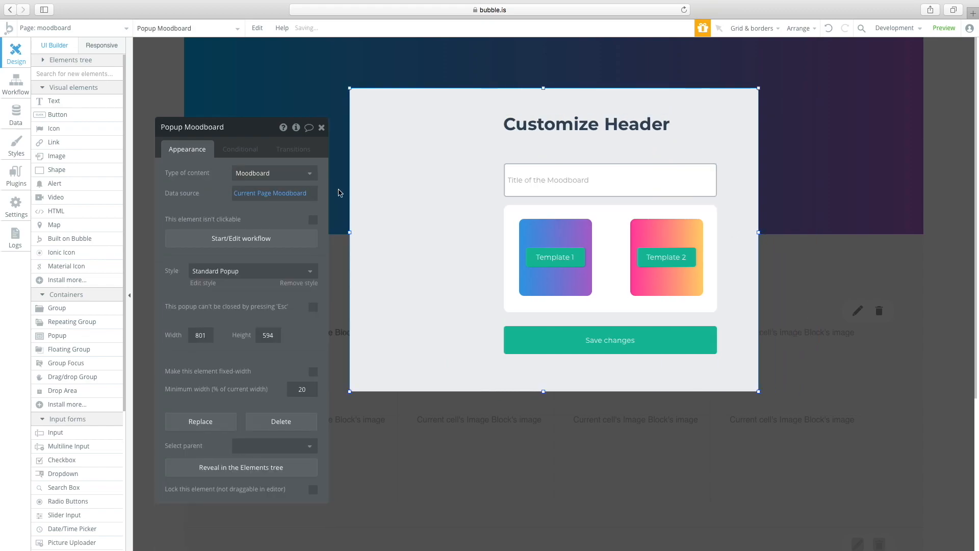
pyautogui.moveTo(351, 233); pyautogui.dragTo(447, 234)
# - In the Save changes workflow, add a Make changes to Parent group's Moodboard action
pyautogui.click(487, 338)
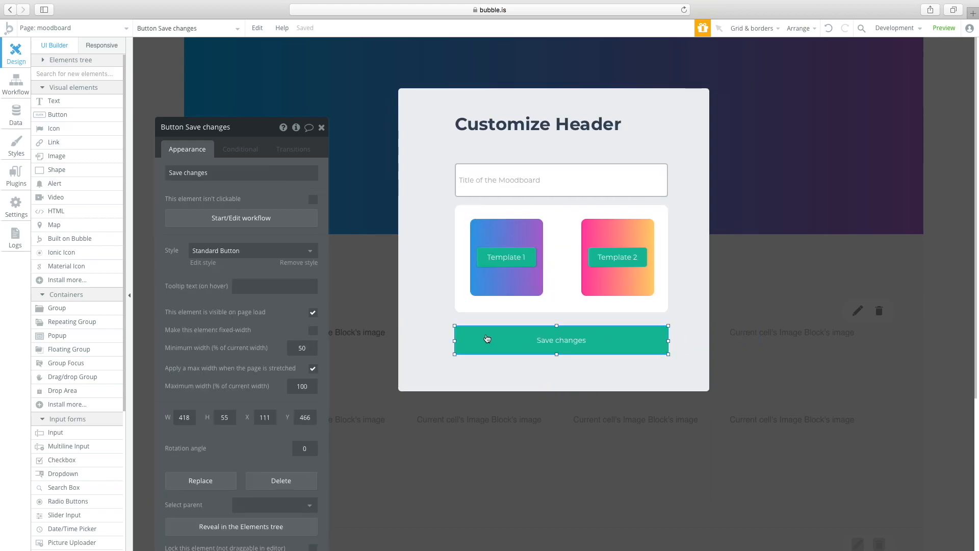
pyautogui.click(170, 224)
pyautogui.click(136, 155)
pyautogui.moveTo(118, 282)
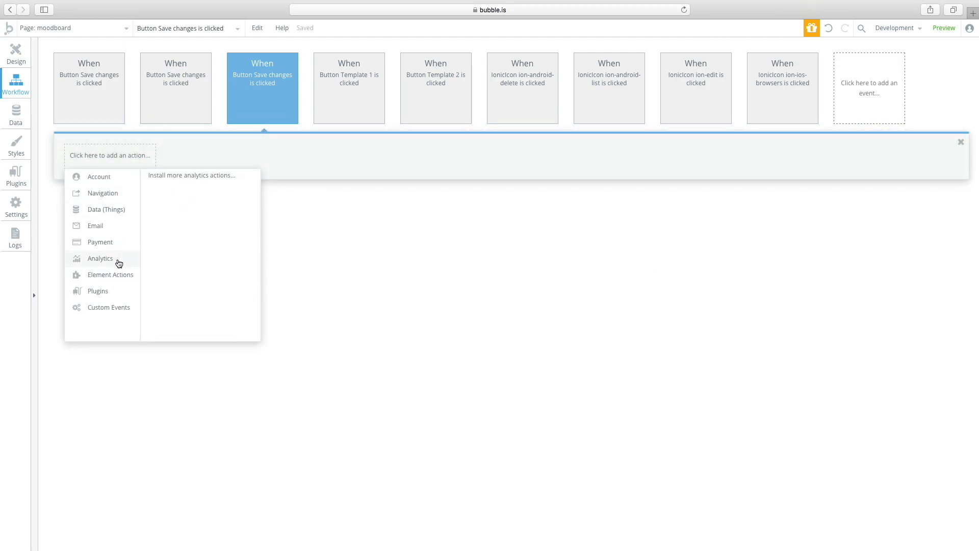
pyautogui.moveTo(109, 206)
pyautogui.rightClick(238, 187)
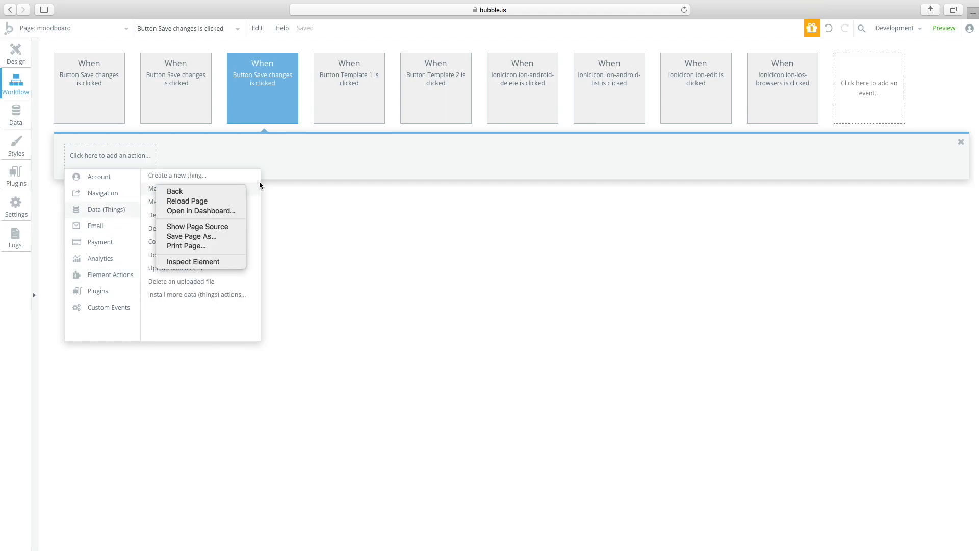
pyautogui.click(151, 190)
pyautogui.click(163, 189)
pyautogui.click(241, 153)
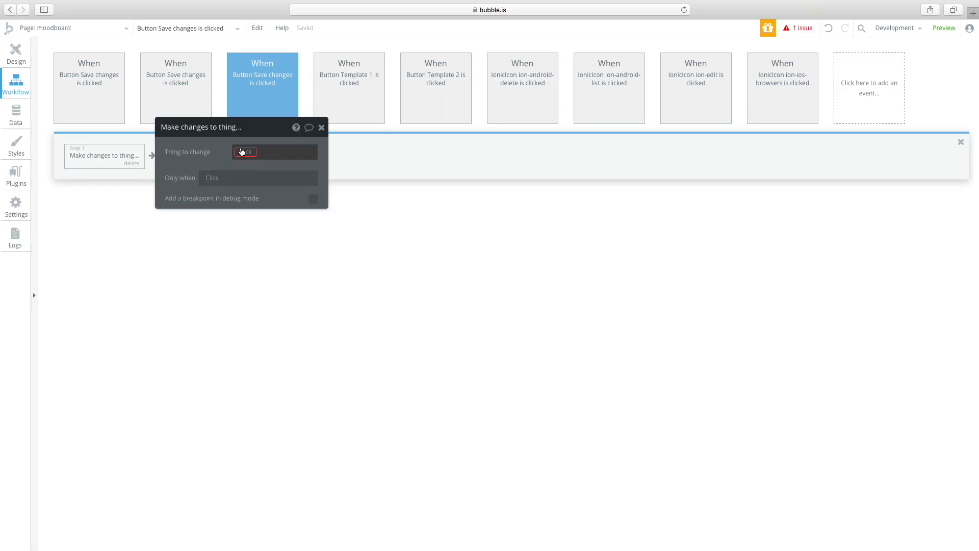
pyautogui.rightClick(250, 165)
pyautogui.click(252, 167)
pyautogui.click(253, 169)
# - Have that action set the moodboard's Title to the title input's value
pyautogui.rightClick(229, 190)
pyautogui.click(218, 182)
pyautogui.click(218, 178)
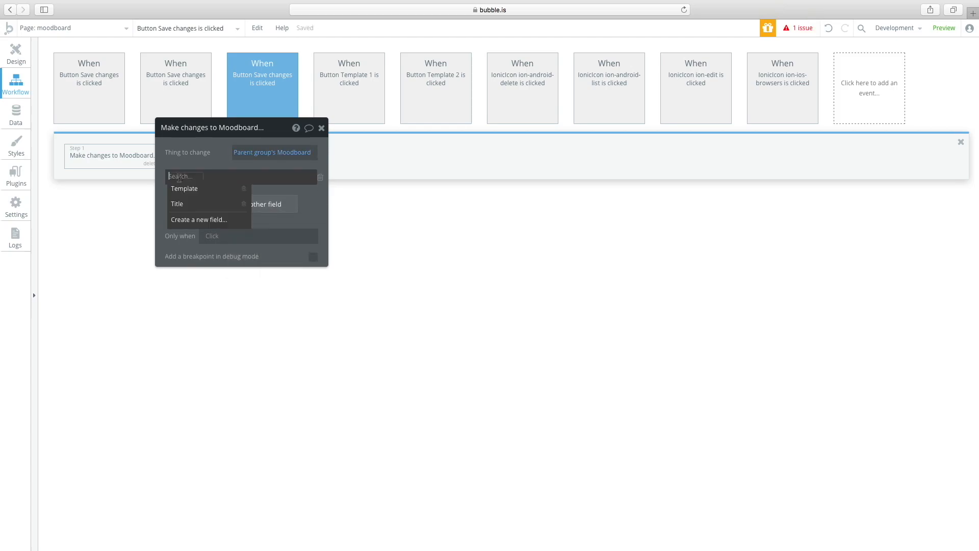
pyautogui.rightClick(183, 199)
pyautogui.click(179, 203)
pyautogui.click(179, 205)
pyautogui.click(217, 178)
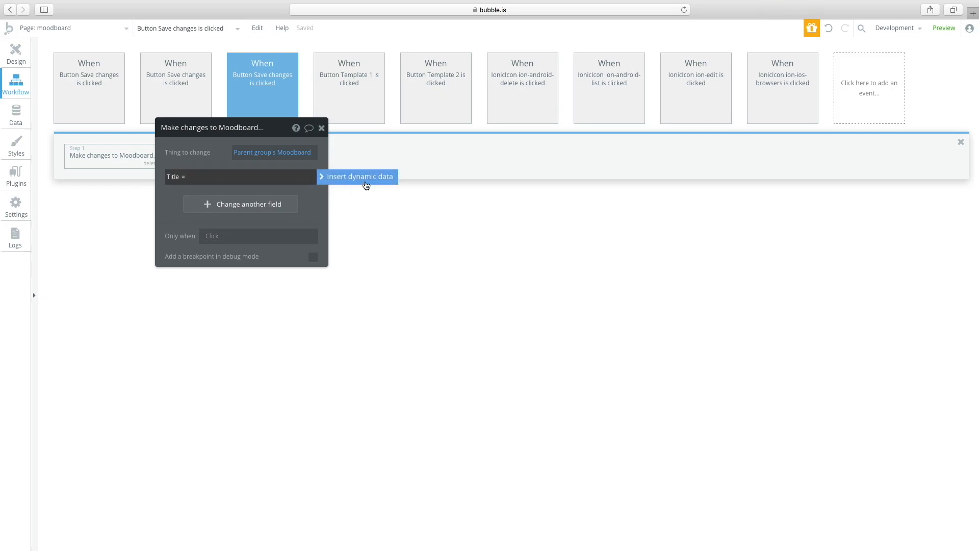
pyautogui.click(364, 181)
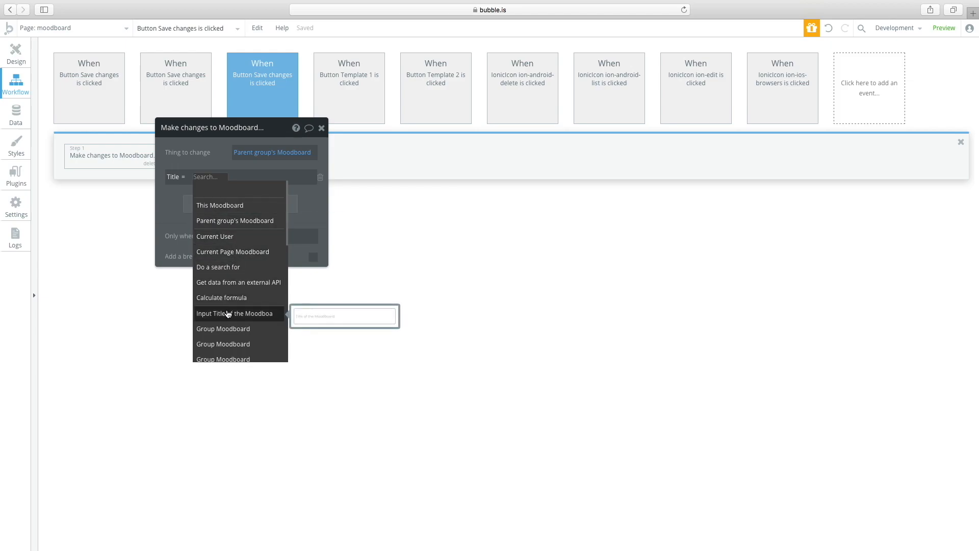
pyautogui.click(228, 313)
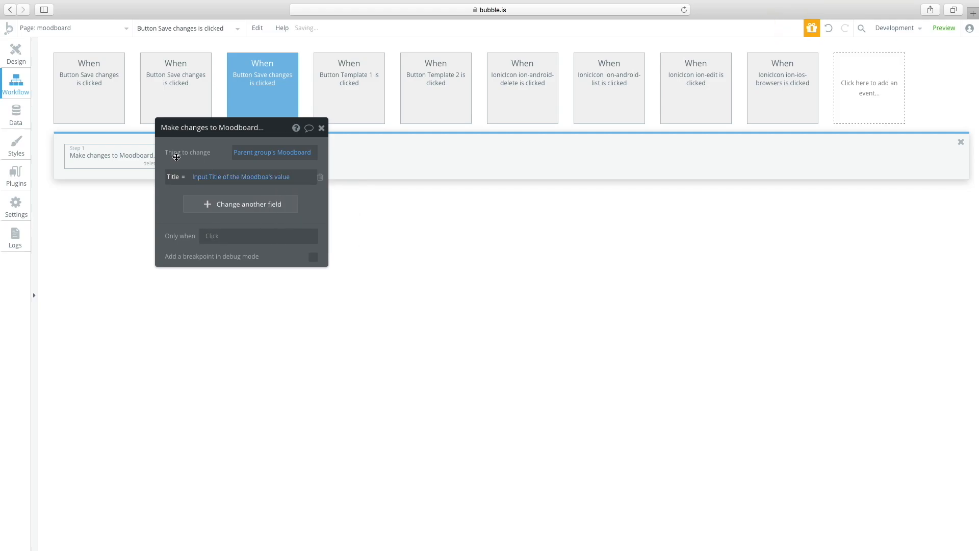
# - Add a second Save changes action that hides Popup Moodboard
pyautogui.click(28, 64)
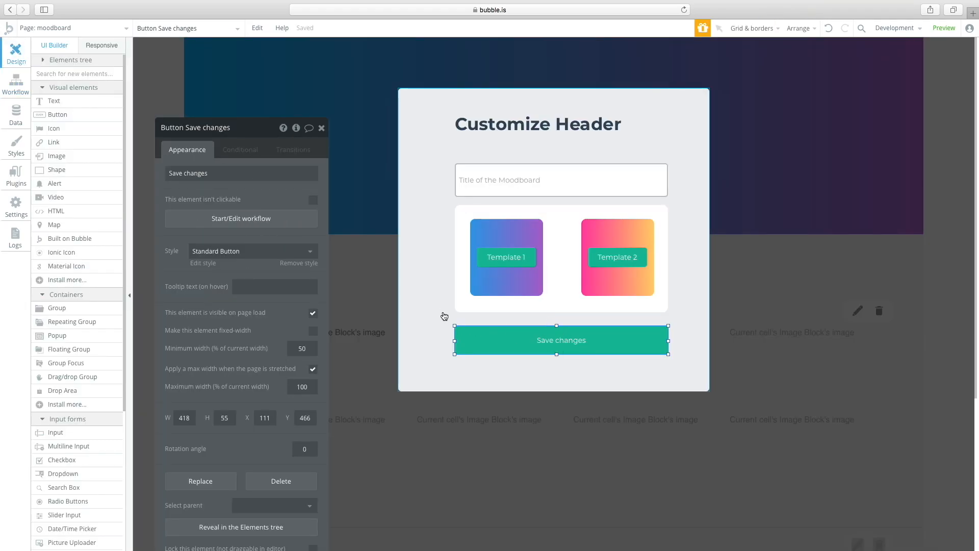
pyautogui.click(199, 218)
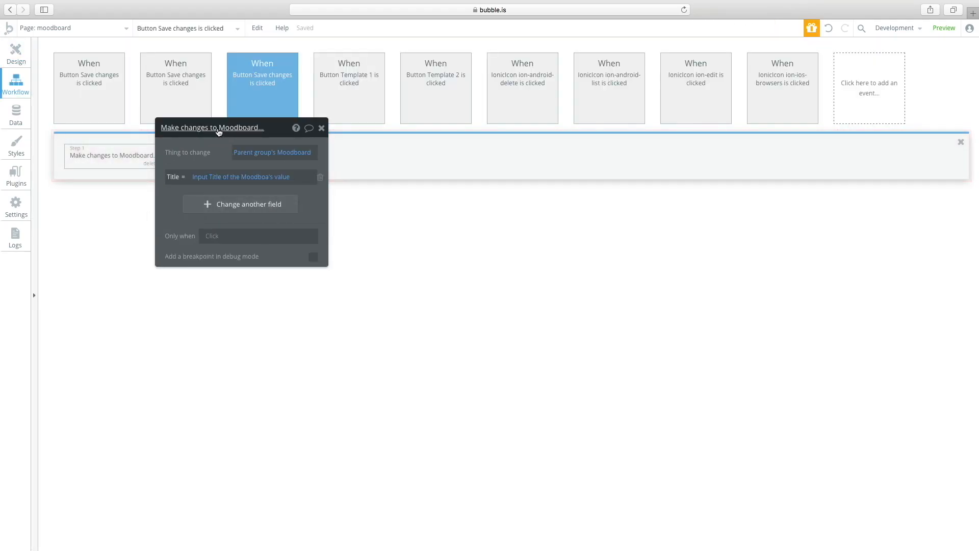
pyautogui.click(217, 162)
pyautogui.moveTo(228, 275)
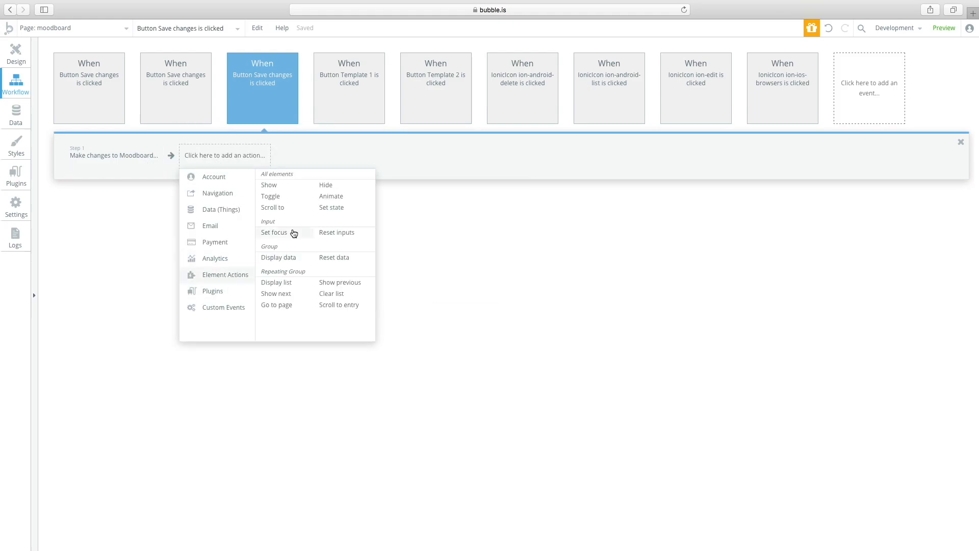
pyautogui.click(326, 185)
pyautogui.click(474, 186)
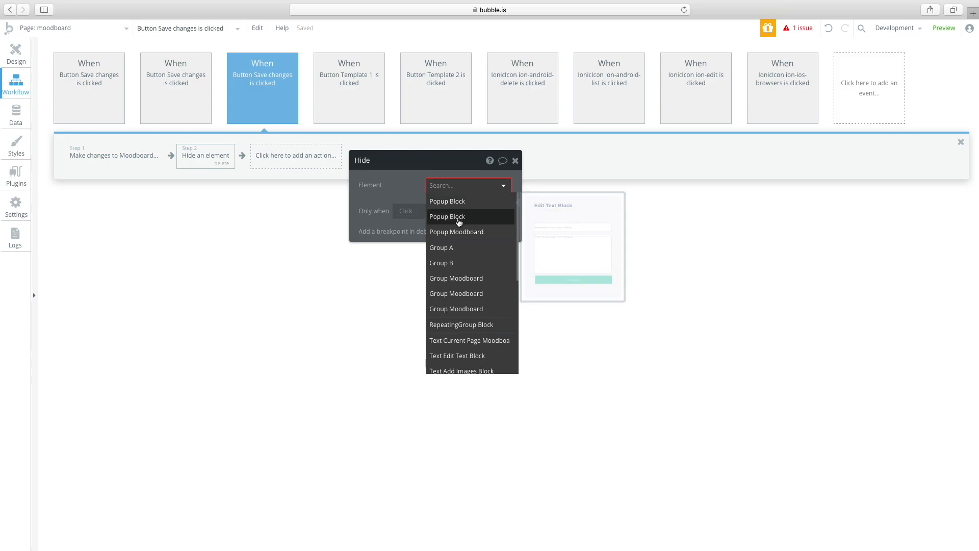
pyautogui.rightClick(458, 231)
pyautogui.click(450, 232)
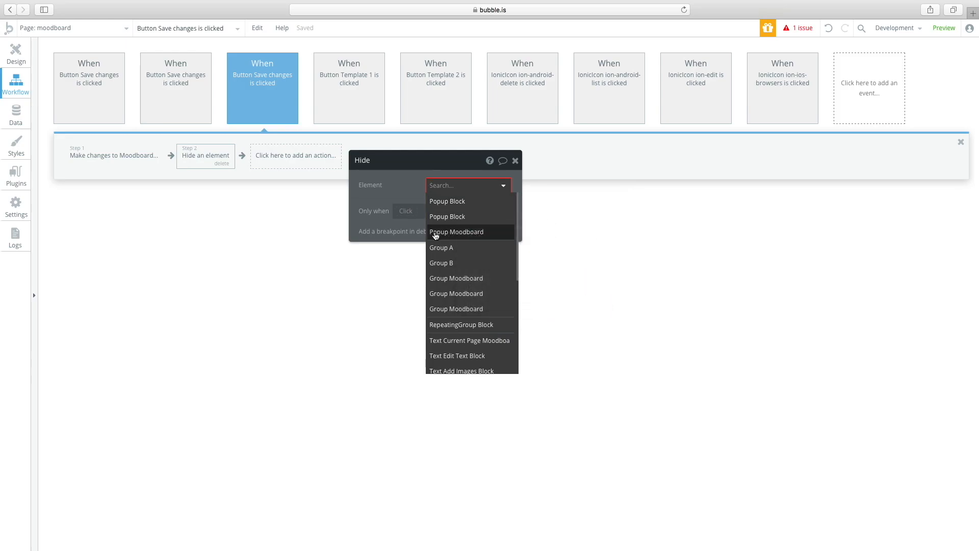
pyautogui.click(449, 232)
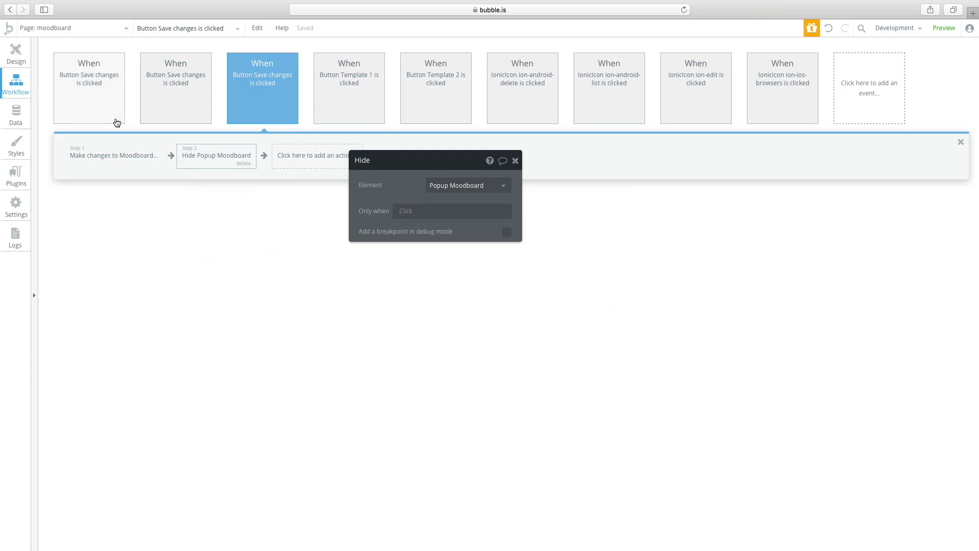
# - Set the title input's initial content to Parent group's Moodboard's Title
pyautogui.click(18, 50)
pyautogui.click(561, 182)
pyautogui.click(375, 232)
pyautogui.click(463, 233)
pyautogui.click(375, 264)
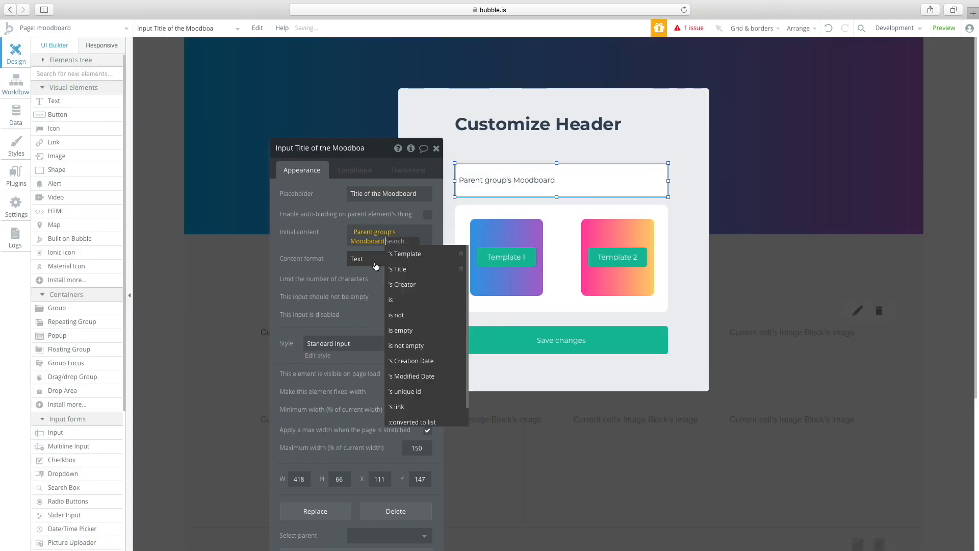
pyautogui.click(408, 269)
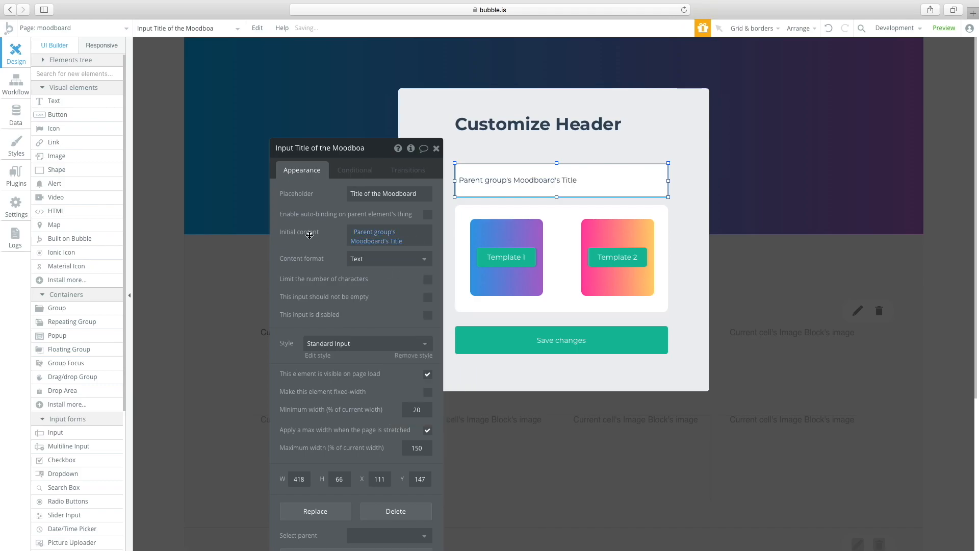
pyautogui.click(806, 226)
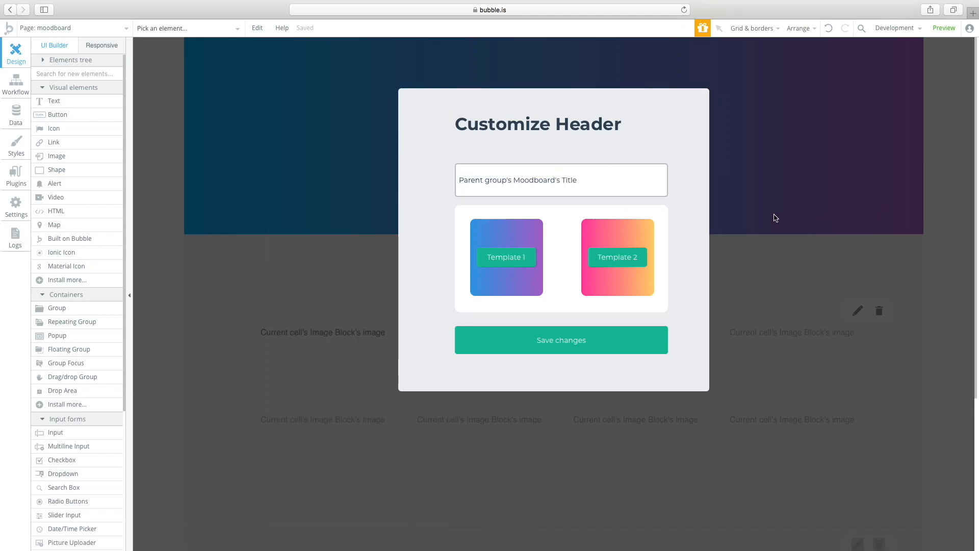
# - Move the edit/delete icon group to the top-right of the header
pyautogui.doubleClick(659, 195)
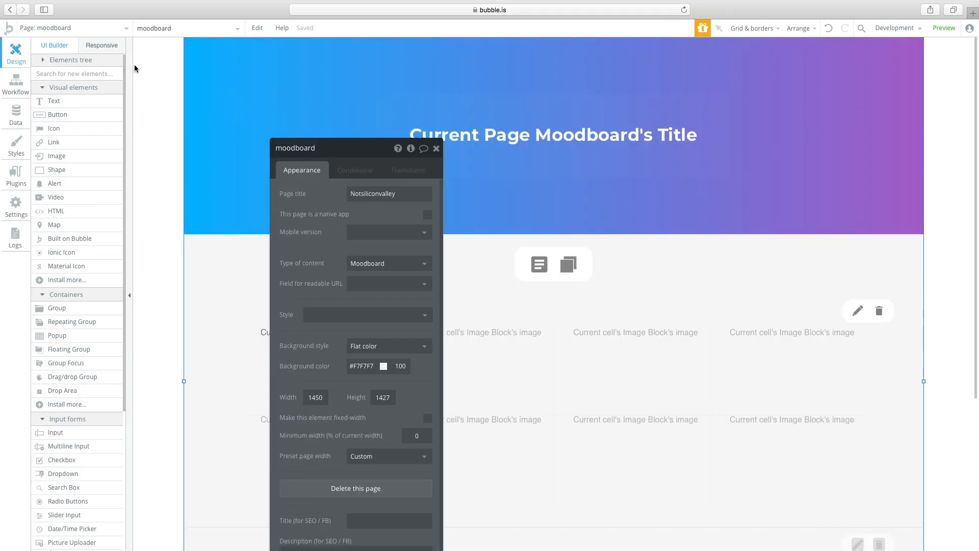
pyautogui.click(99, 119)
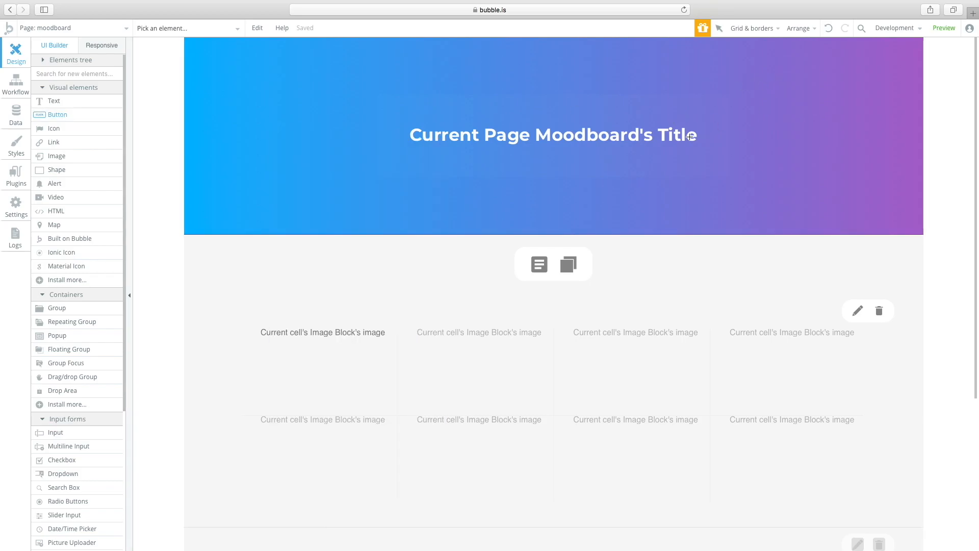
pyautogui.doubleClick(873, 320)
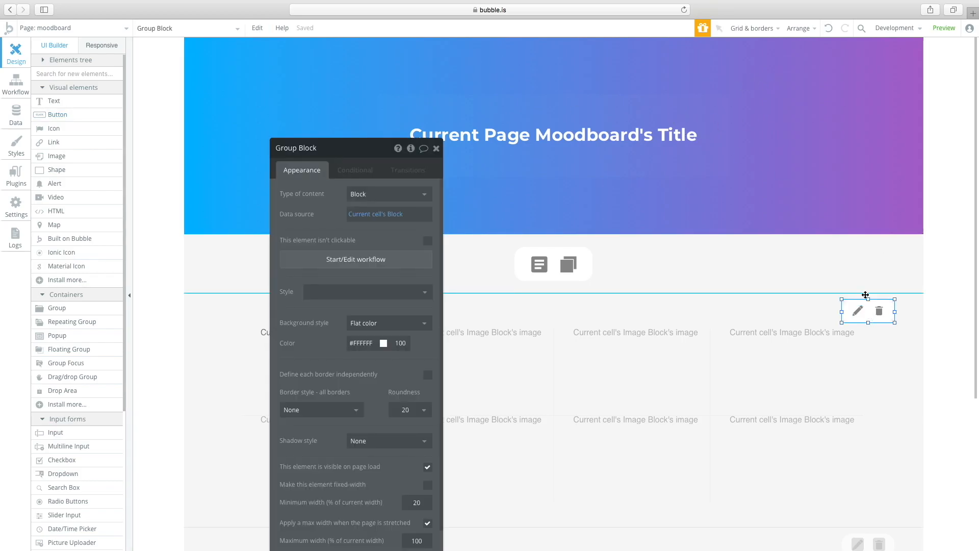
pyautogui.moveTo(866, 294)
pyautogui.mouseDown()
pyautogui.moveTo(832, 135)
pyautogui.moveTo(275, 76)
pyautogui.mouseUp()
pyautogui.moveTo(212, 53)
pyautogui.mouseDown()
pyautogui.moveTo(722, 114)
pyautogui.moveTo(815, 110)
pyautogui.moveTo(885, 64)
pyautogui.mouseUp()
pyautogui.click(924, 82)
# - Shift the pencil icon inside its white group and select the surrounding container
pyautogui.click(894, 57)
pyautogui.doubleClick(873, 58)
pyautogui.moveTo(873, 57); pyautogui.dragTo(890, 61)
pyautogui.click(890, 61)
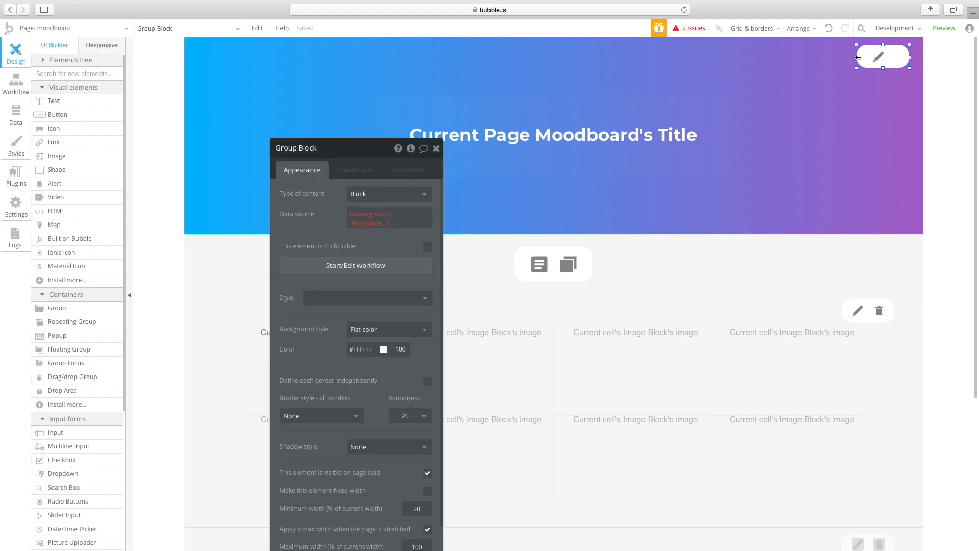
pyautogui.moveTo(880, 59); pyautogui.dragTo(889, 60)
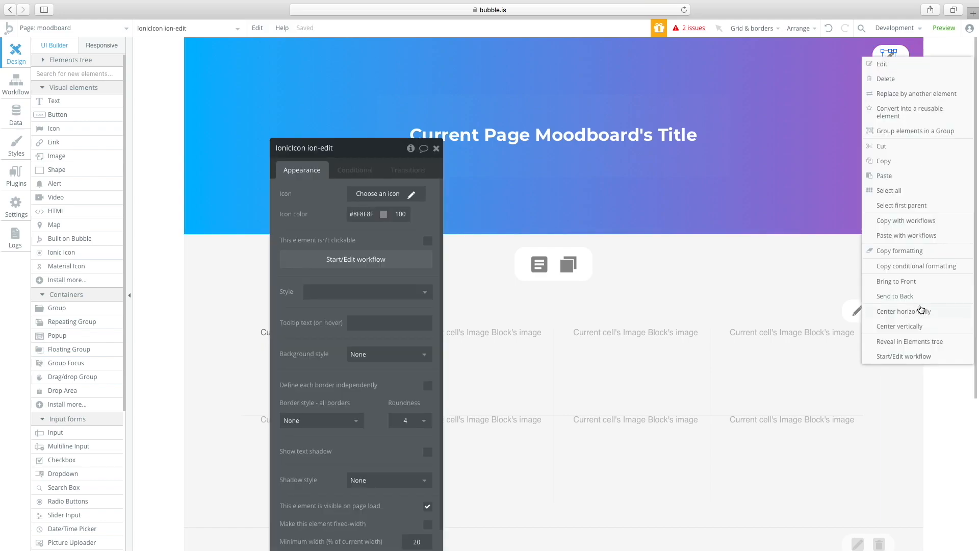
pyautogui.click(920, 310)
pyautogui.rightClick(888, 61)
pyautogui.click(944, 332)
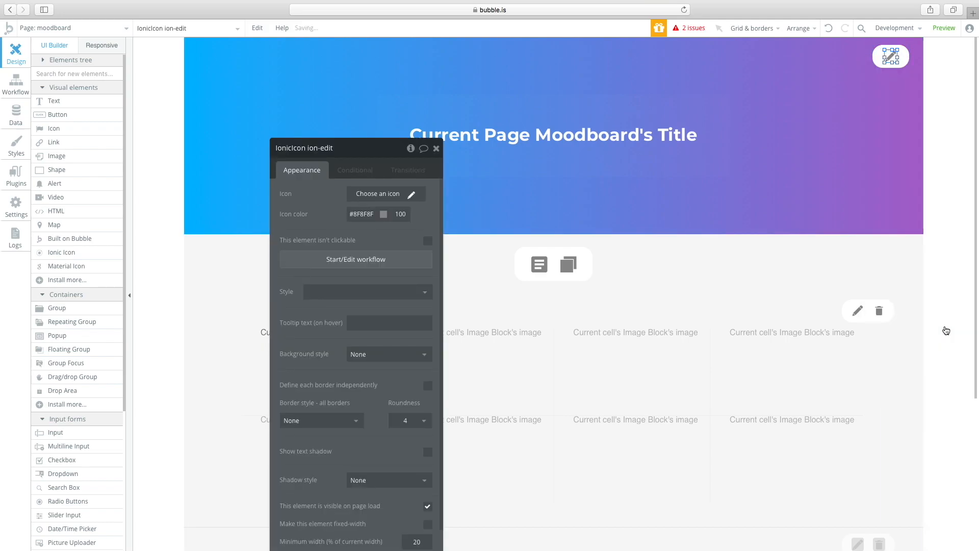
pyautogui.click(878, 54)
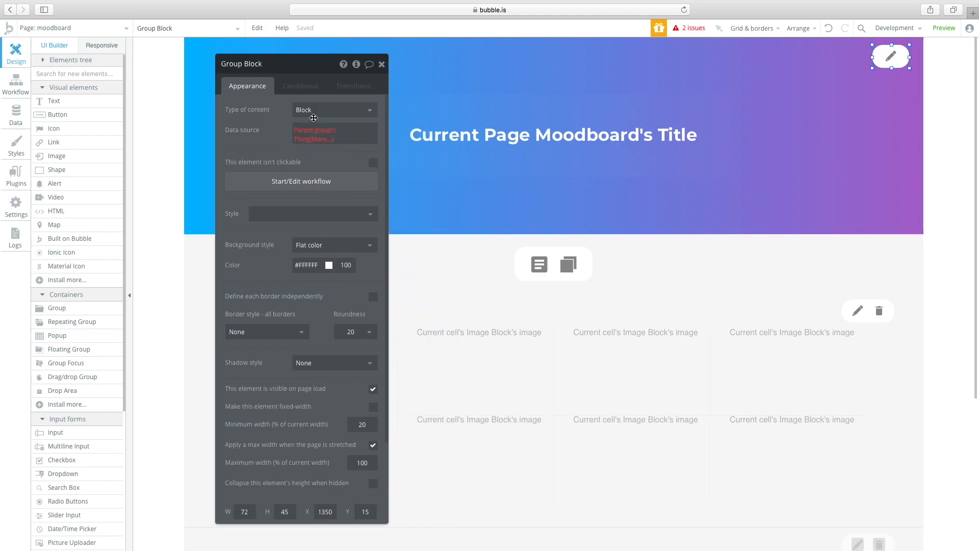
# - Clear the container's data source and content type, and set its width to 45
pyautogui.click(325, 142)
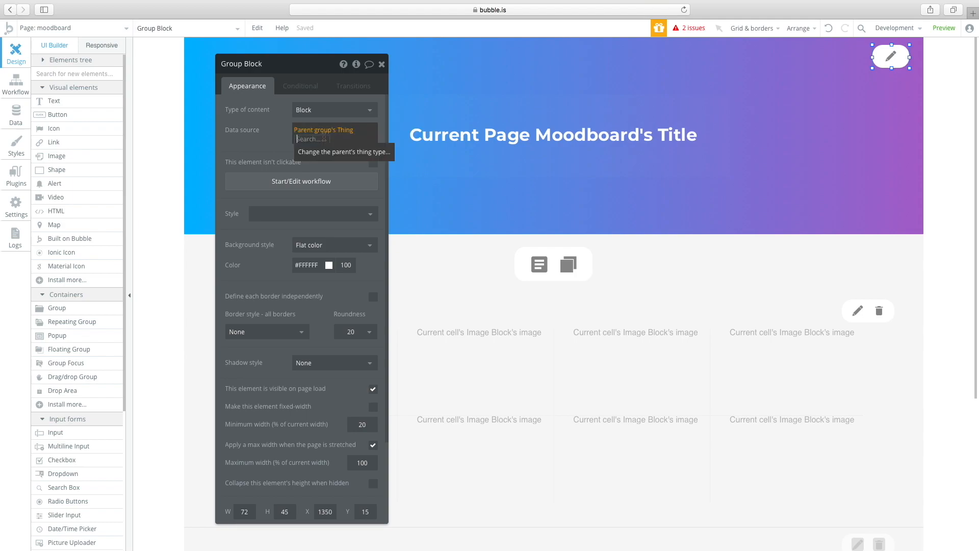
pyautogui.click(317, 131)
pyautogui.click(268, 135)
pyautogui.click(324, 111)
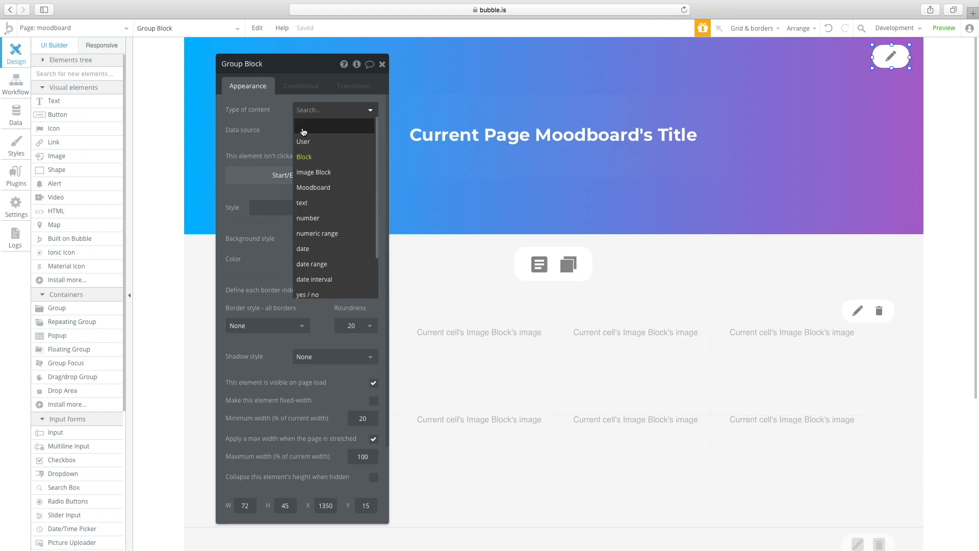
pyautogui.click(317, 132)
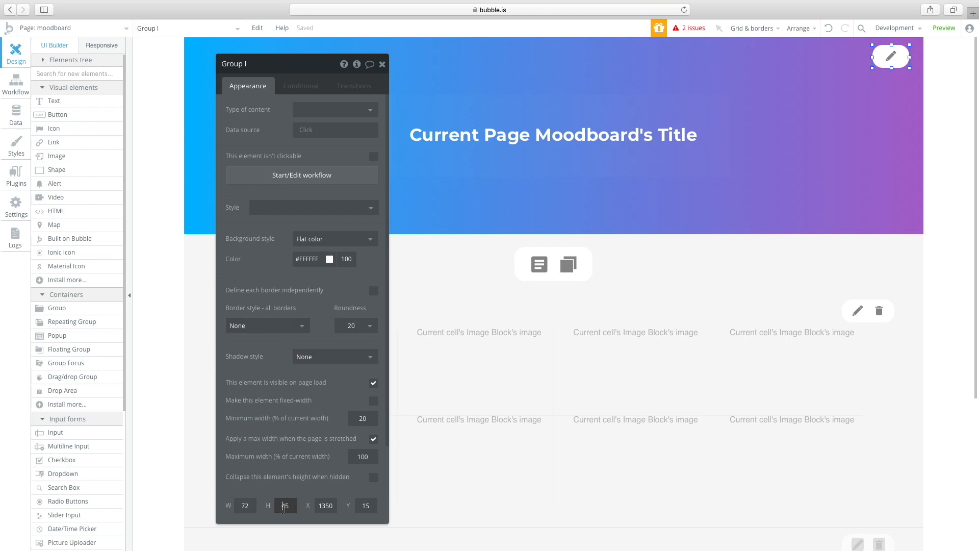
pyautogui.hotkey('shift', 'Tab')
pyautogui.write('45')
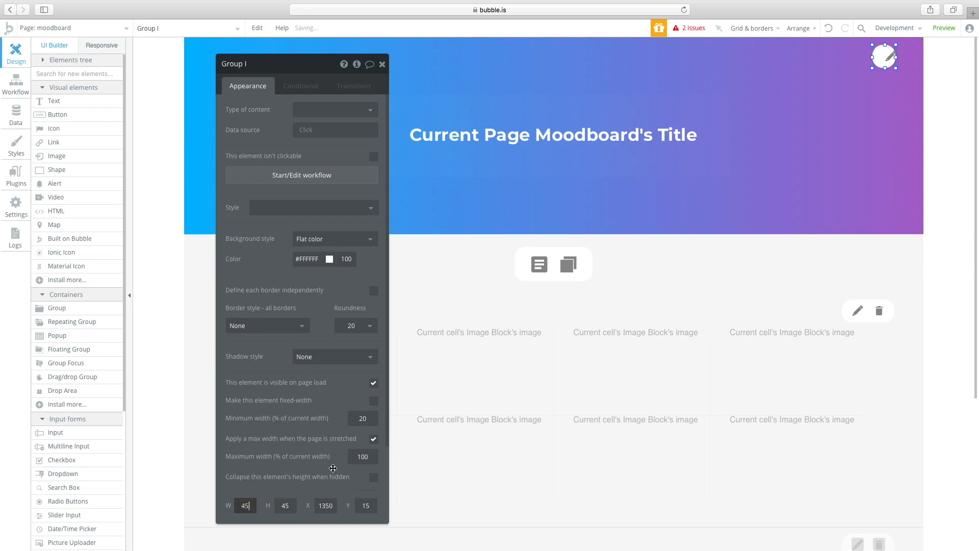
pyautogui.click(942, 185)
# - Center the pencil icon horizontally and vertically inside the 45 by 45 circle
pyautogui.click(889, 57)
pyautogui.moveTo(889, 59); pyautogui.dragTo(884, 60)
pyautogui.rightClick(885, 59)
pyautogui.click(913, 314)
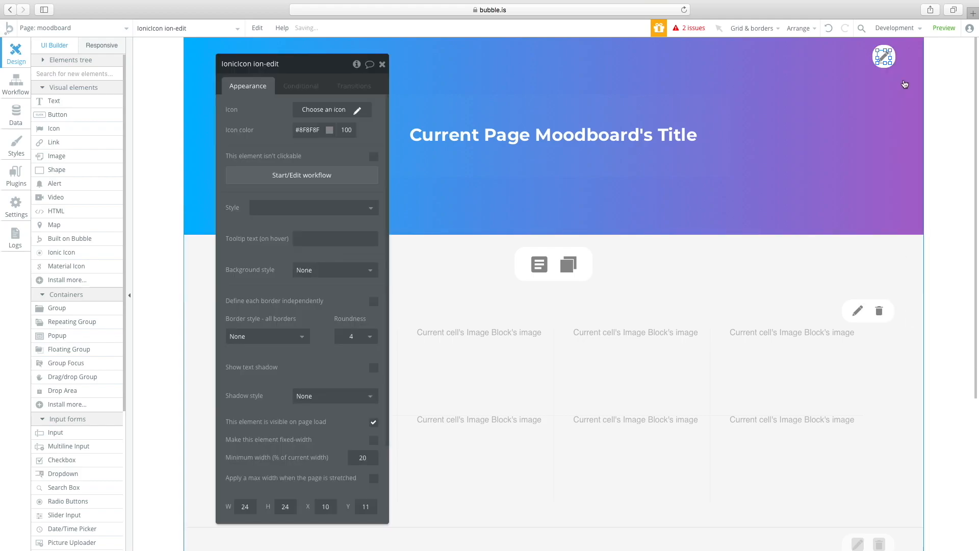
pyautogui.rightClick(887, 60)
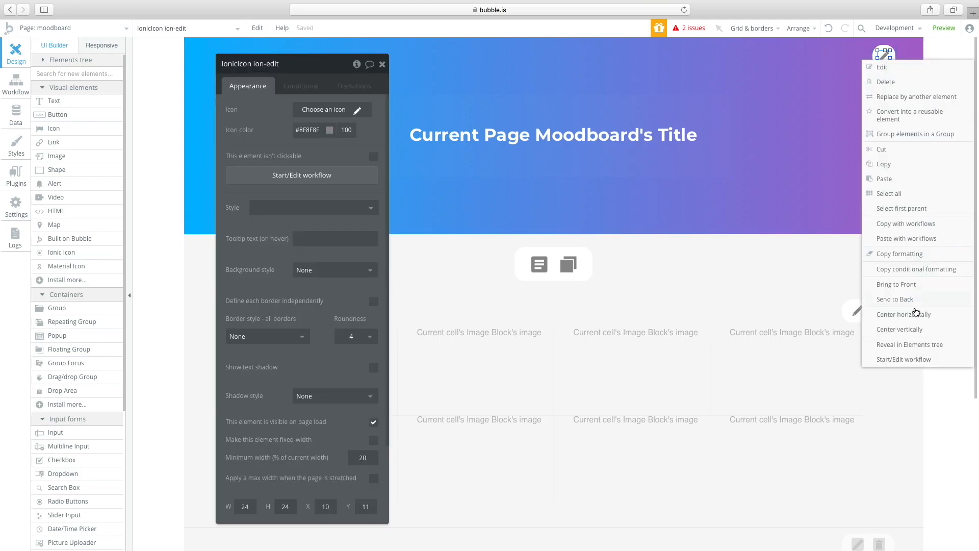
pyautogui.click(904, 337)
pyautogui.click(887, 212)
pyautogui.click(882, 56)
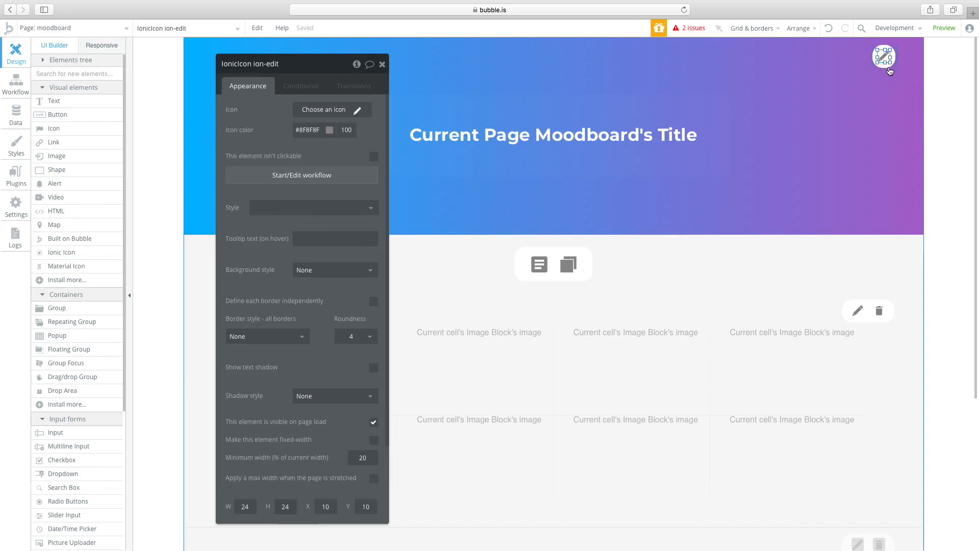
pyautogui.click(890, 67)
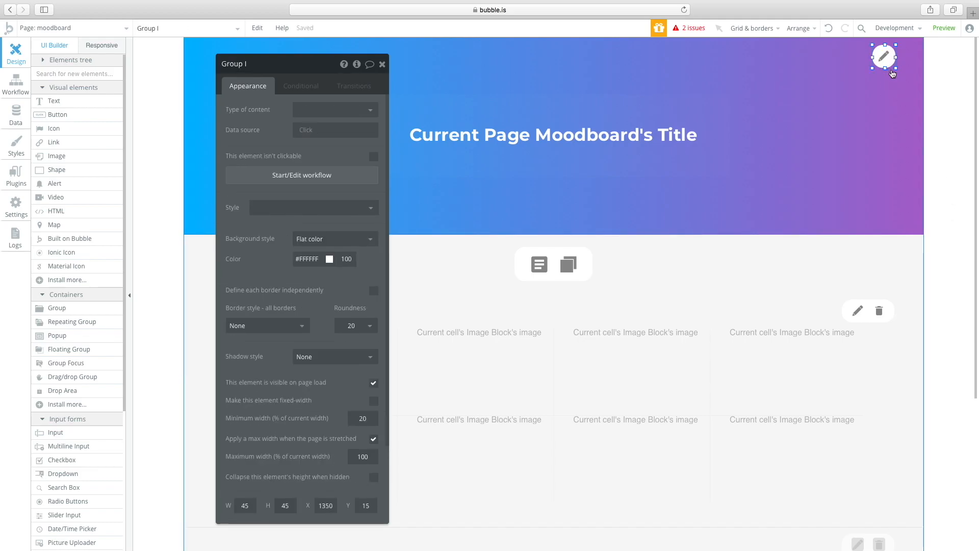
pyautogui.press('Escape')
pyautogui.click(881, 60)
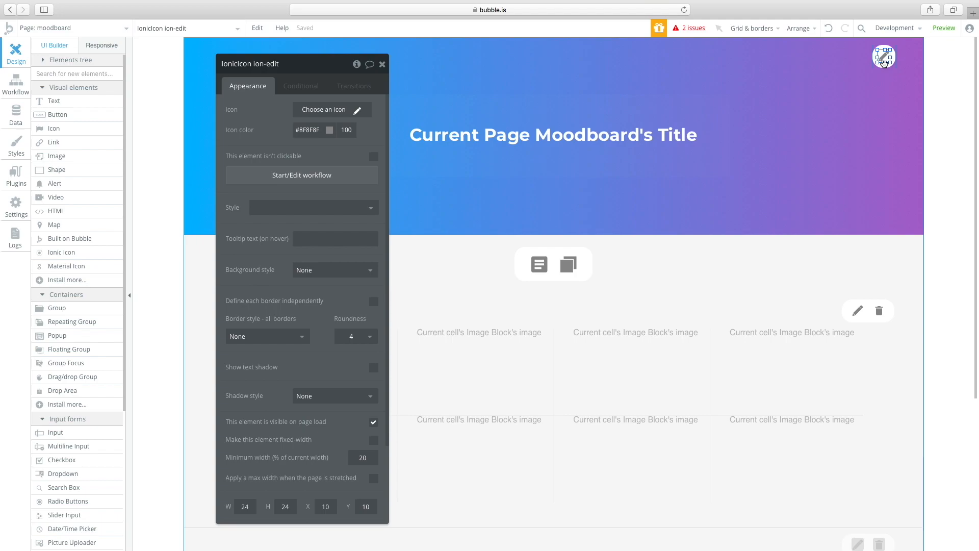
# - Give the pencil icon's click workflow a Show action targeting Popup Moodboard
pyautogui.click(307, 171)
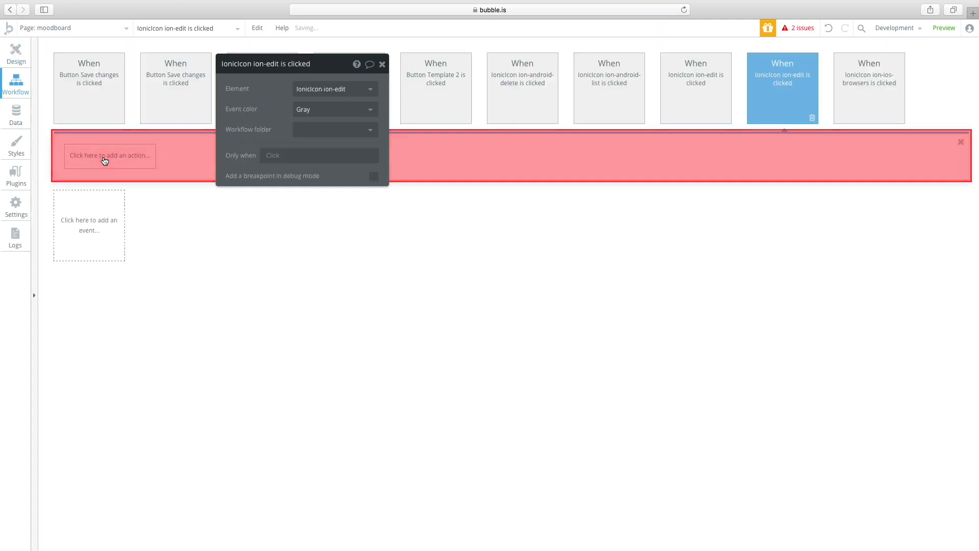
pyautogui.click(107, 156)
pyautogui.moveTo(110, 282)
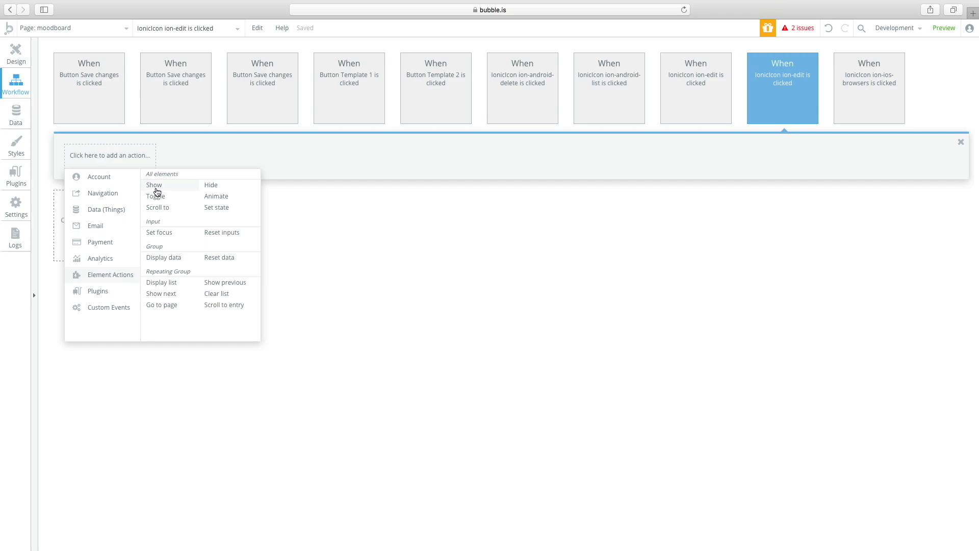
pyautogui.moveTo(157, 193)
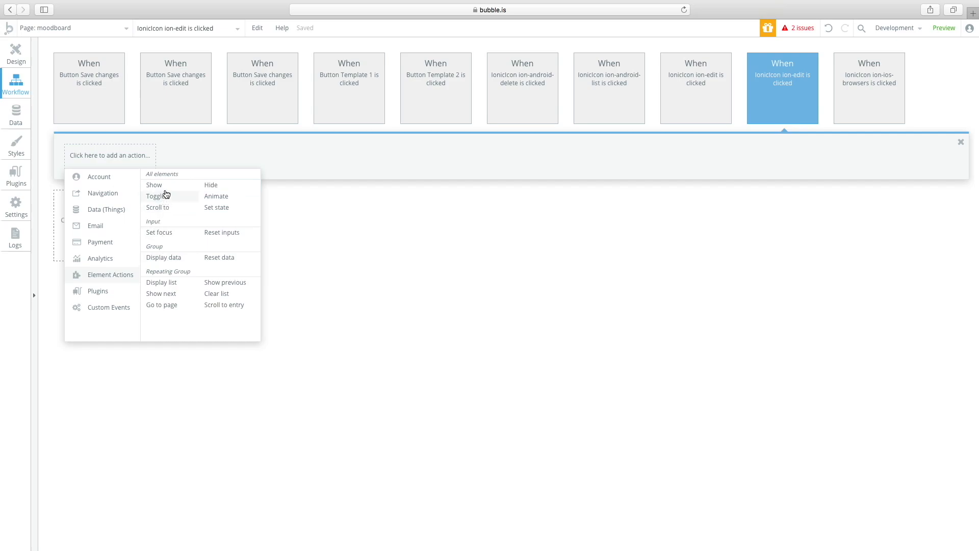
pyautogui.click(164, 190)
pyautogui.click(348, 96)
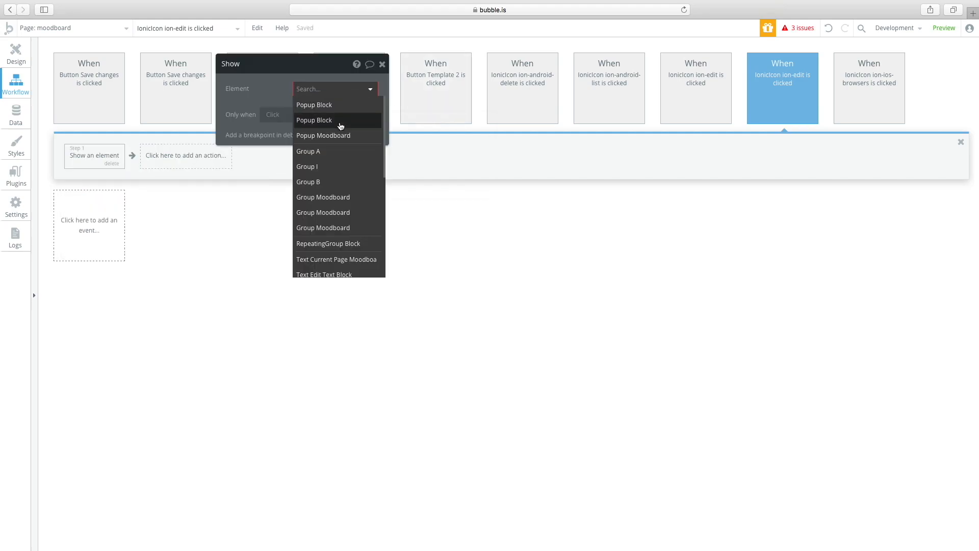
pyautogui.click(338, 135)
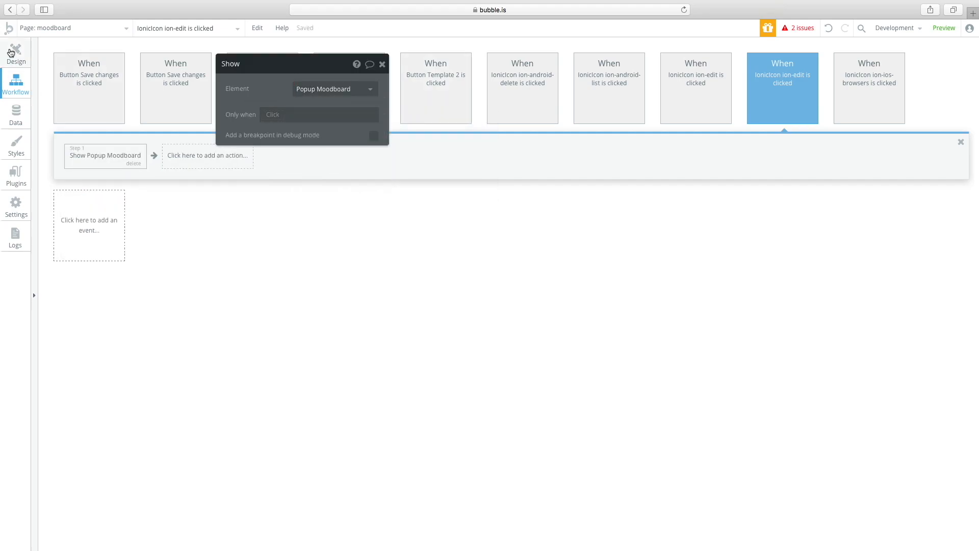
# - Hide the popup on the canvas and preview the app in a new tab
pyautogui.click(16, 52)
pyautogui.click(152, 28)
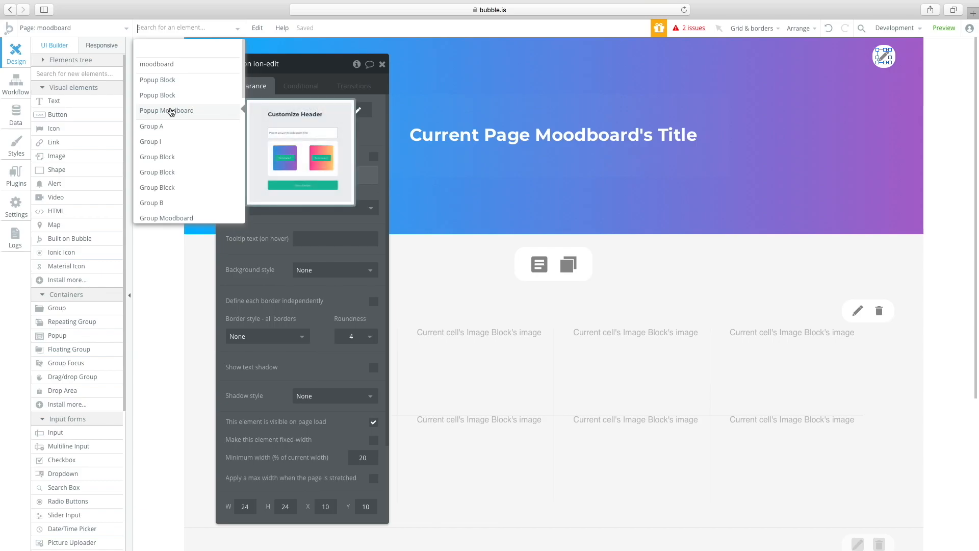
pyautogui.click(172, 110)
pyautogui.click(942, 63)
pyautogui.click(944, 29)
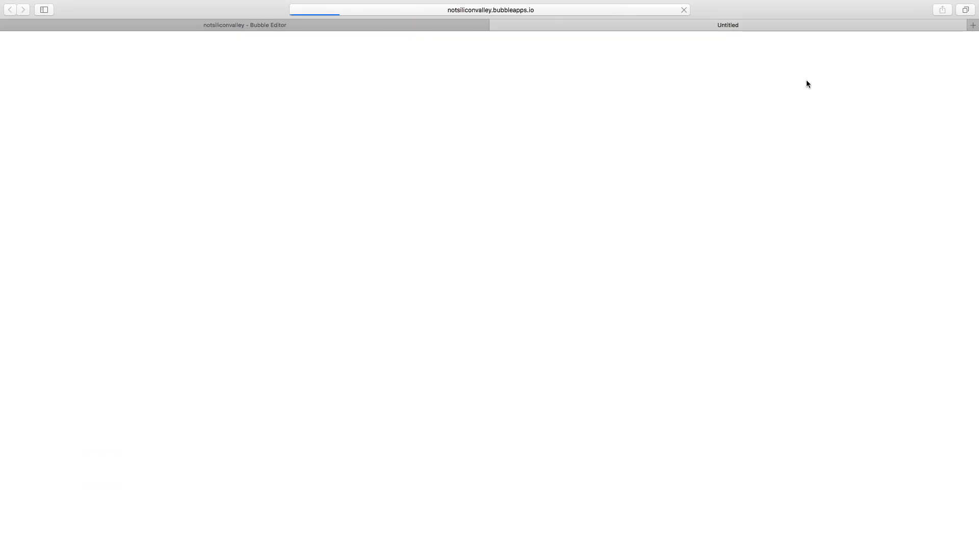
pyautogui.click(429, 28)
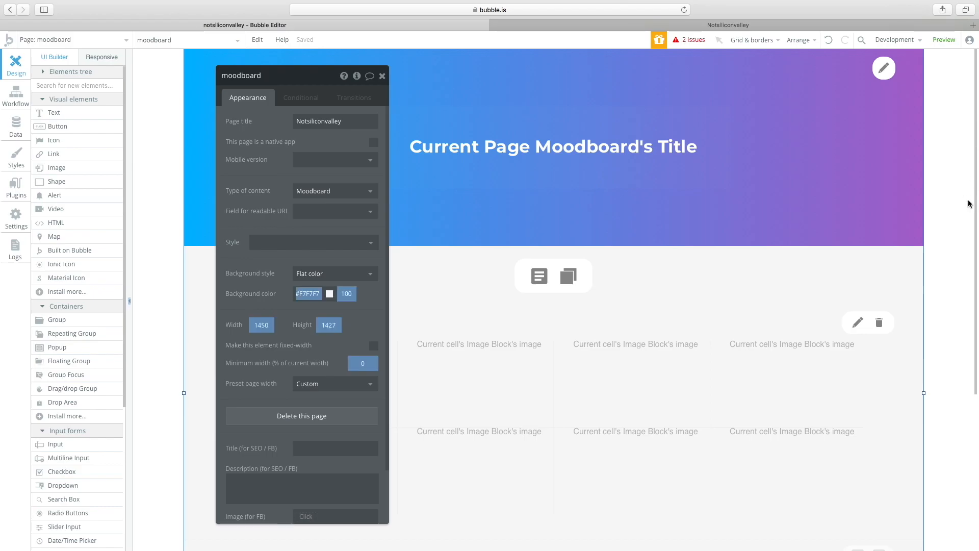
pyautogui.click(952, 160)
# - Make clicking the first grid image open an external website at its Image Block's image URL
pyautogui.doubleClick(395, 354)
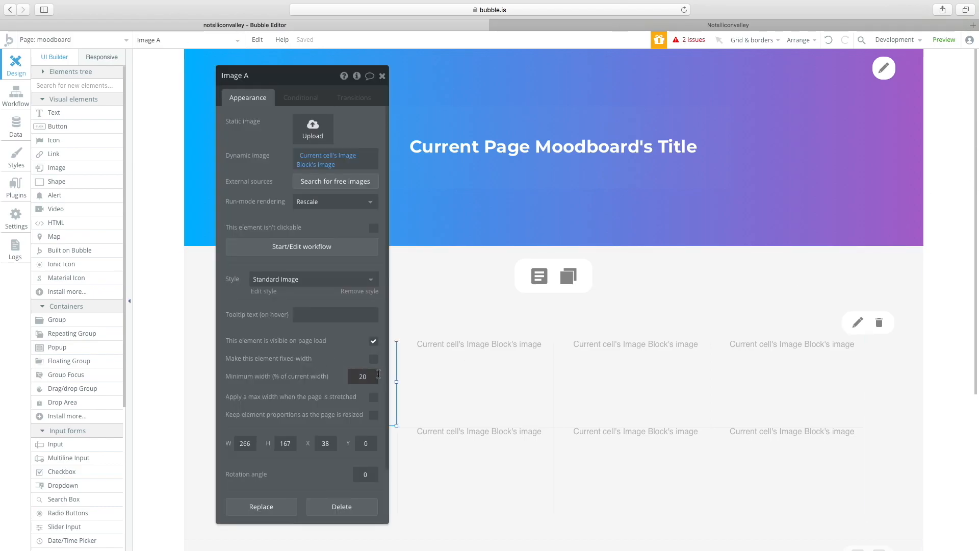
pyautogui.moveTo(231, 87); pyautogui.dragTo(136, 81)
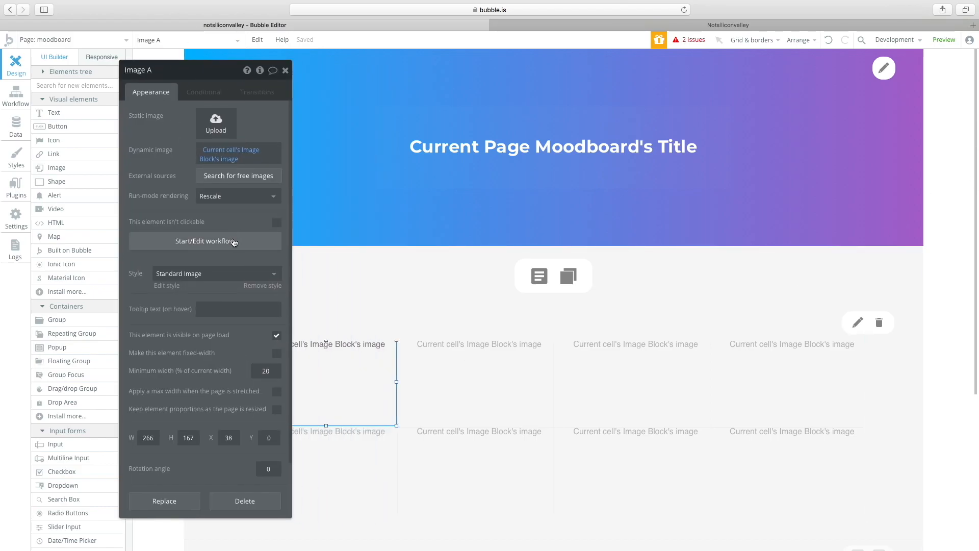
pyautogui.click(233, 242)
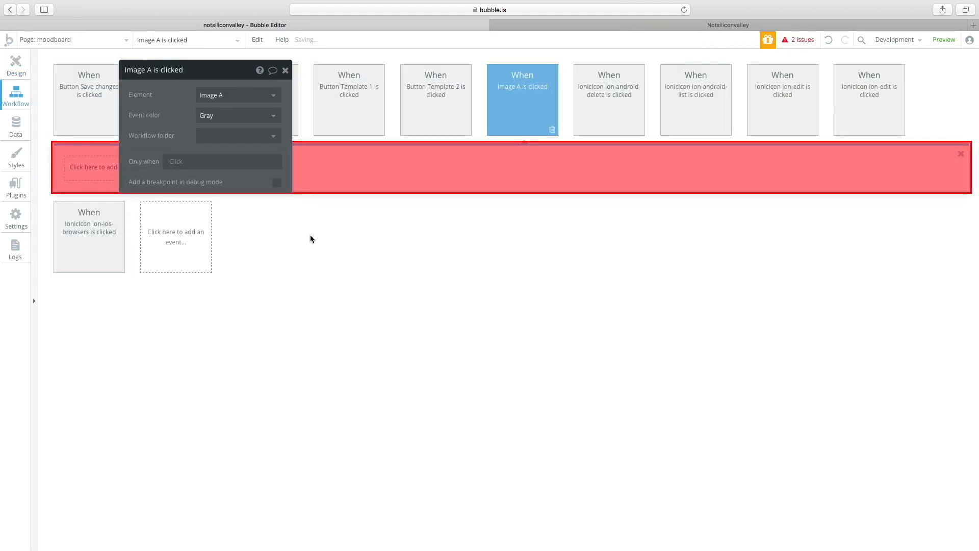
pyautogui.click(102, 168)
pyautogui.moveTo(116, 227)
pyautogui.moveTo(117, 210)
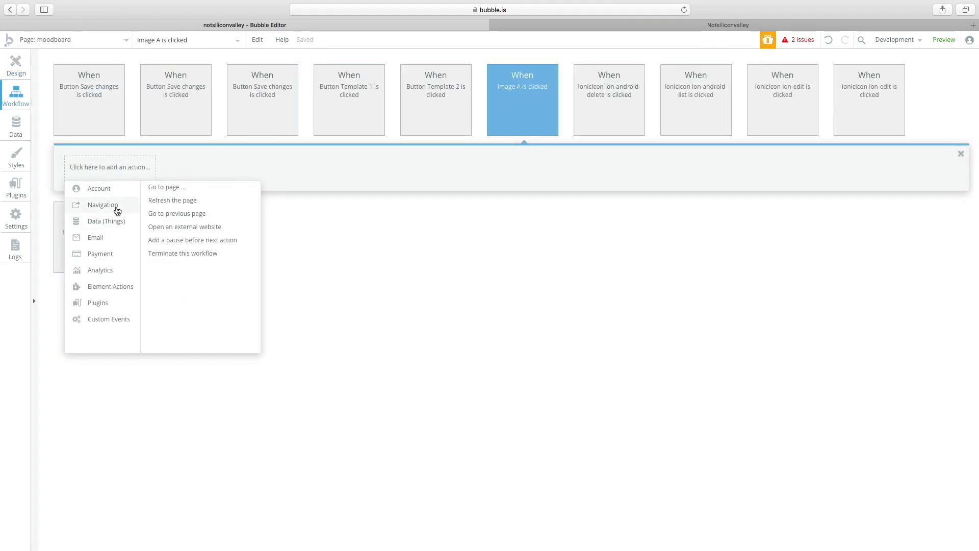
pyautogui.click(197, 227)
pyautogui.click(185, 111)
pyautogui.click(300, 111)
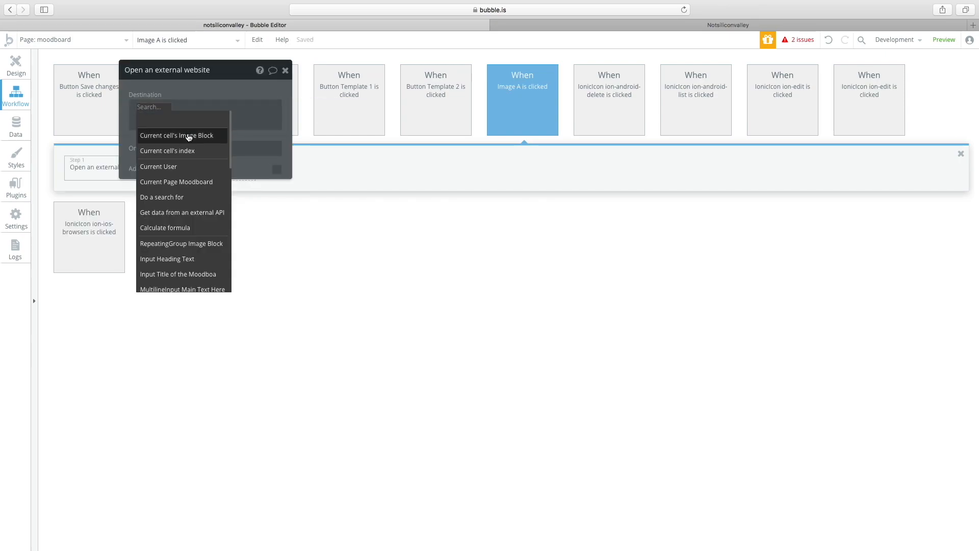
pyautogui.moveTo(189, 137)
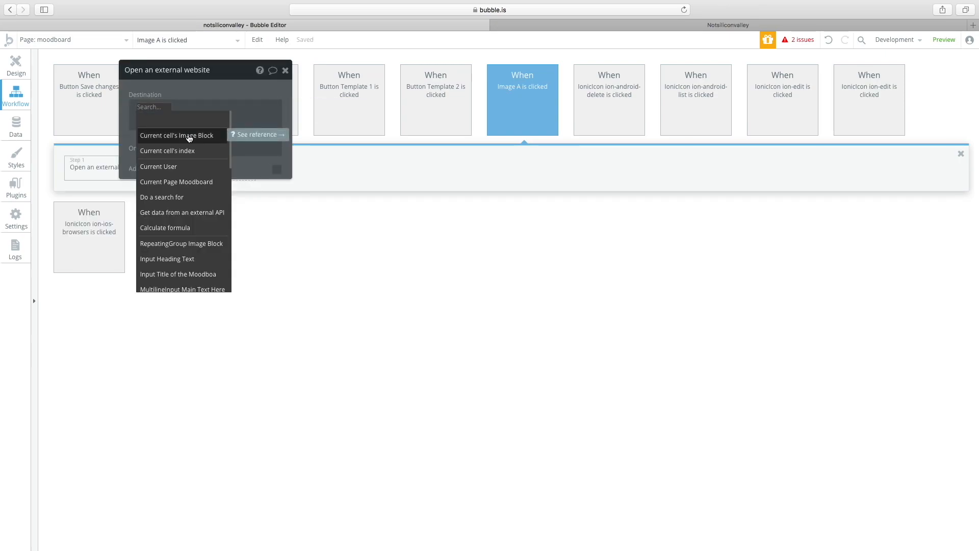
pyautogui.click(188, 137)
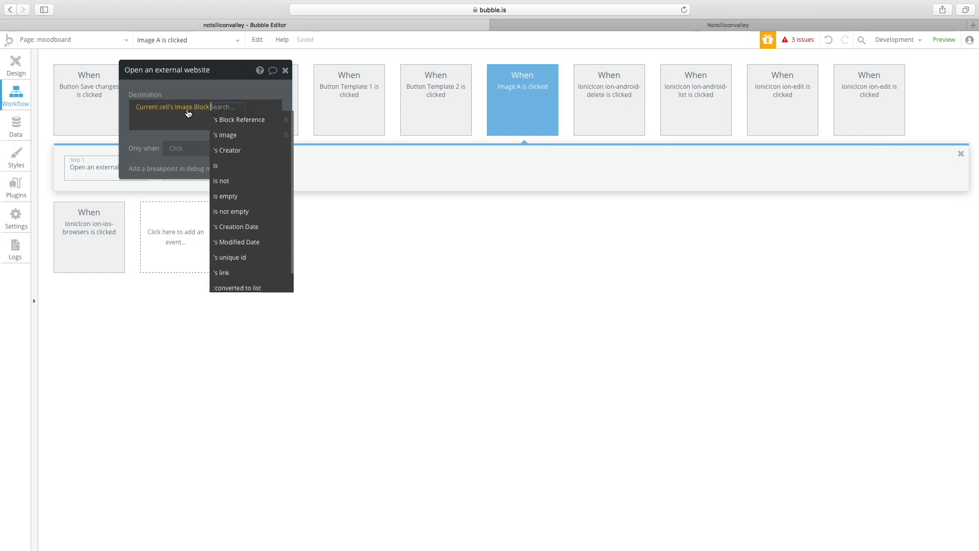
pyautogui.click(236, 136)
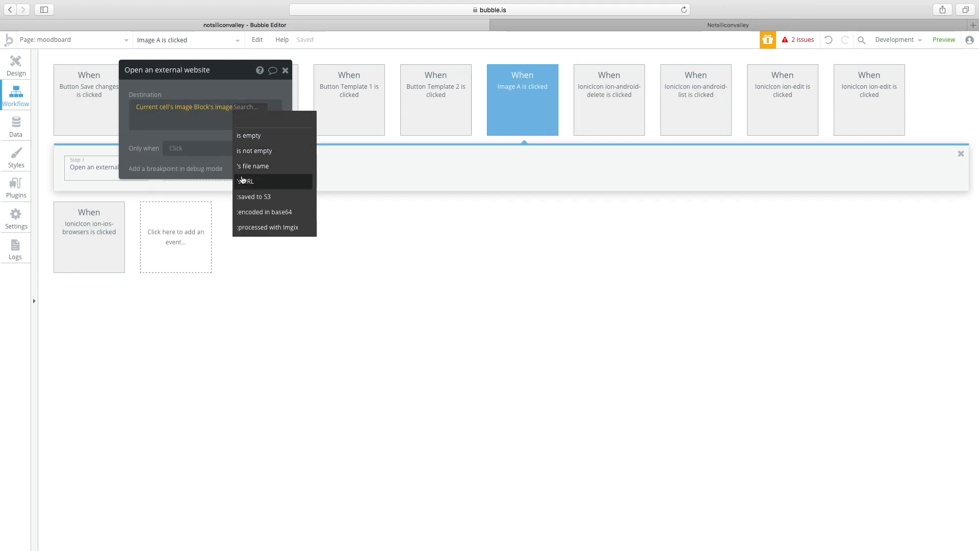
pyautogui.click(246, 179)
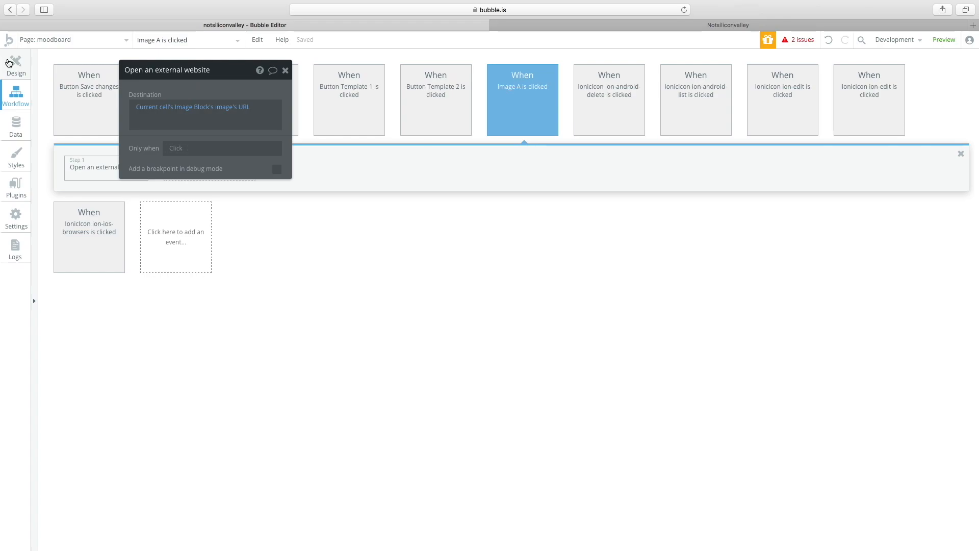
# - In the app preview, save the Customize Header popup so the title reads Lorem ipsum..., then return to the editor
pyautogui.click(14, 64)
pyautogui.click(855, 26)
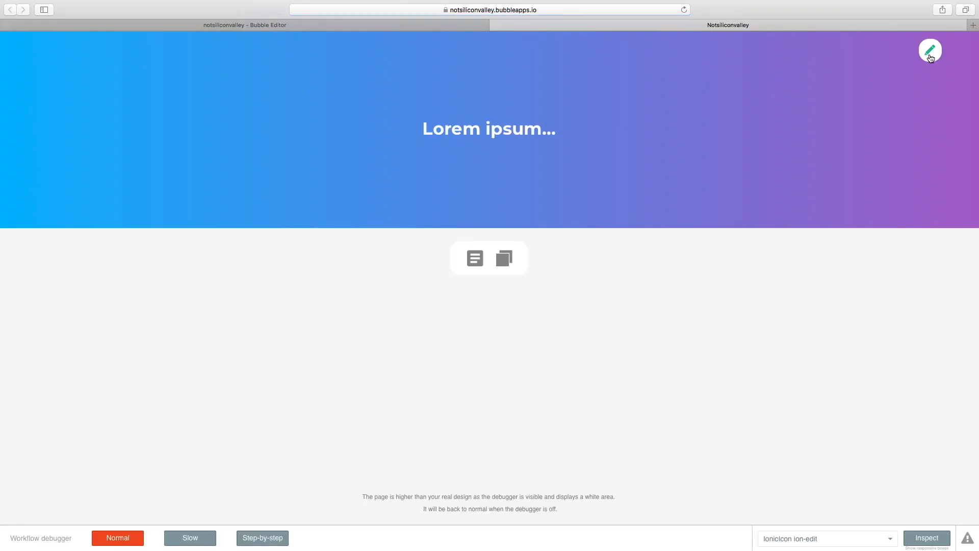
pyautogui.click(929, 50)
pyautogui.click(556, 256)
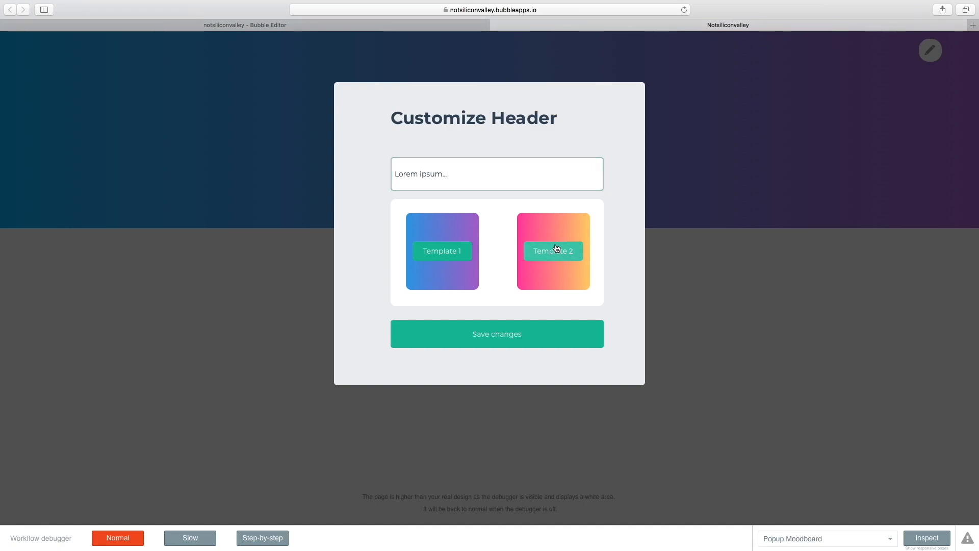
pyautogui.click(482, 339)
pyautogui.click(296, 25)
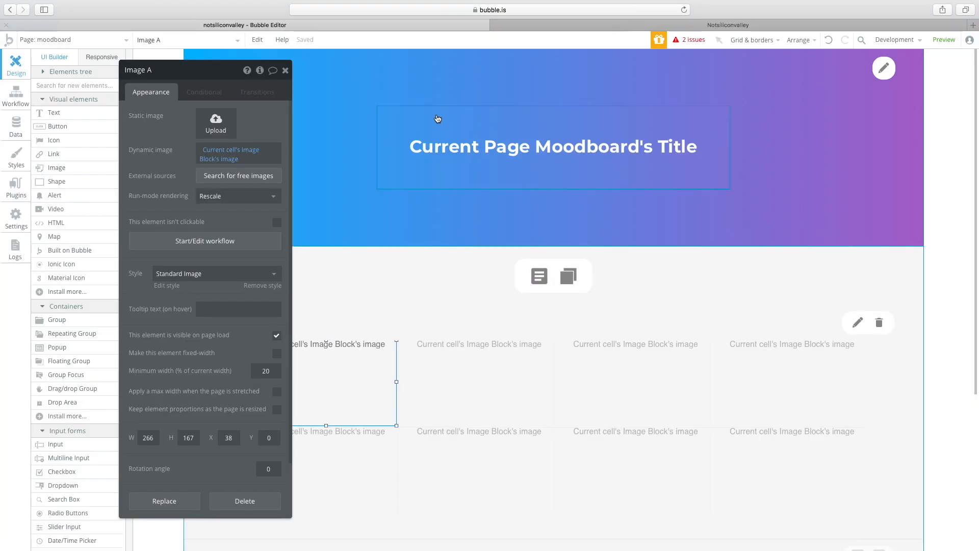
# - Add a condition on the header group: Current Page Moodboard's Template is 2
pyautogui.click(324, 114)
pyautogui.click(204, 92)
pyautogui.click(204, 116)
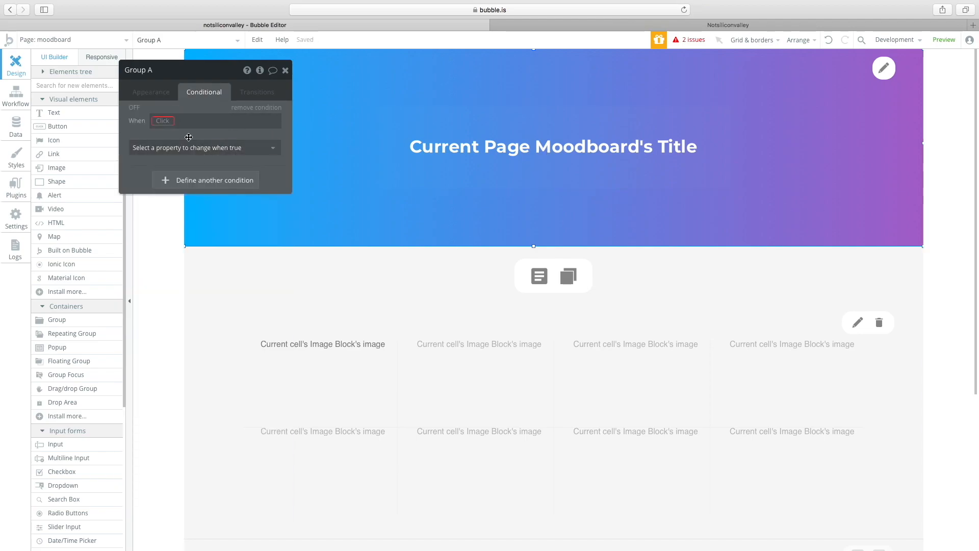
pyautogui.click(166, 121)
pyautogui.click(173, 163)
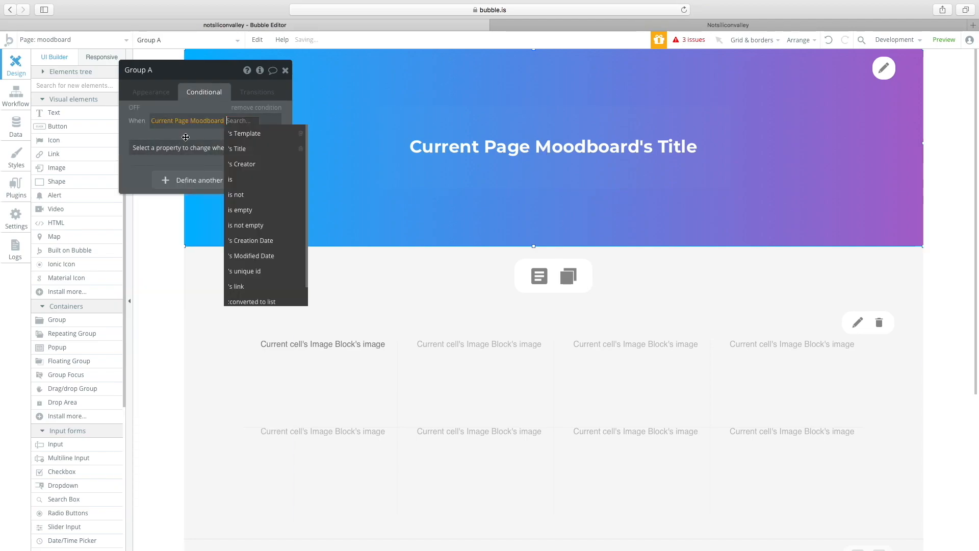
pyautogui.click(254, 135)
pyautogui.click(188, 159)
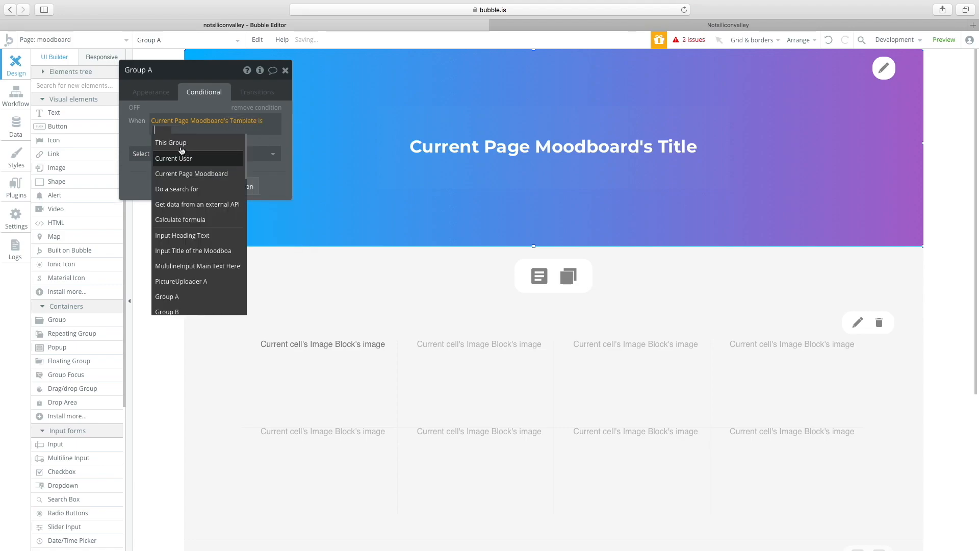
pyautogui.write('2')
pyautogui.press('Return')
# - Make the condition change Background style plus a starting and an ending colour
pyautogui.click(188, 154)
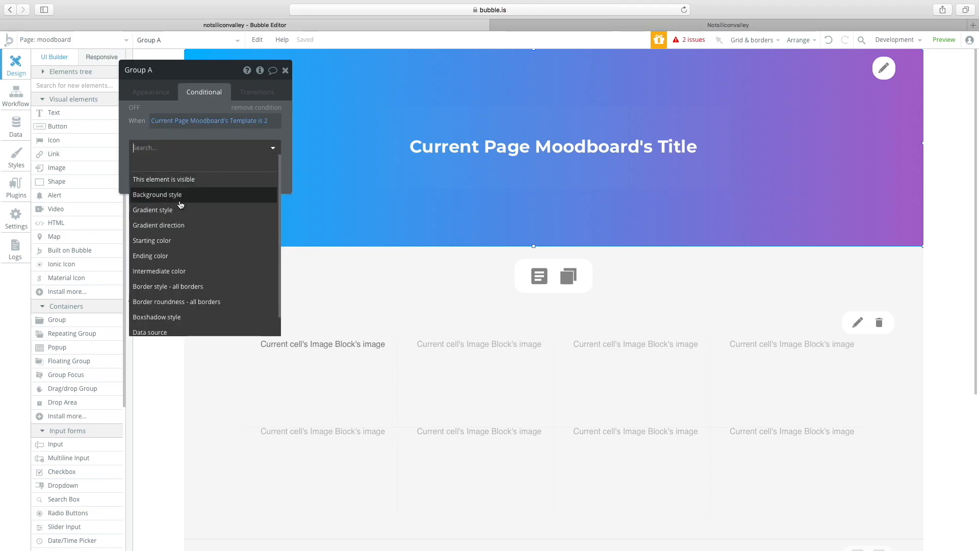
pyautogui.click(181, 203)
pyautogui.click(197, 167)
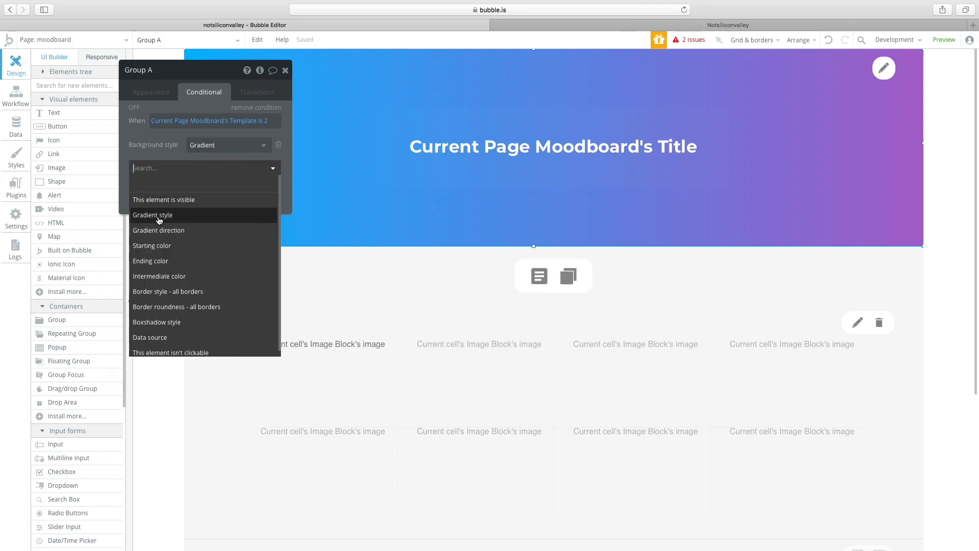
pyautogui.click(169, 245)
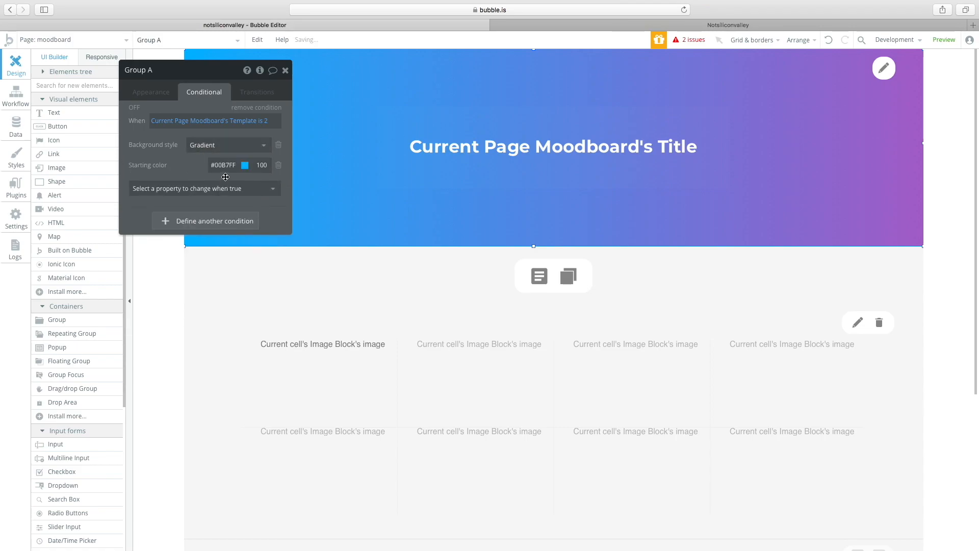
pyautogui.click(198, 188)
pyautogui.click(165, 266)
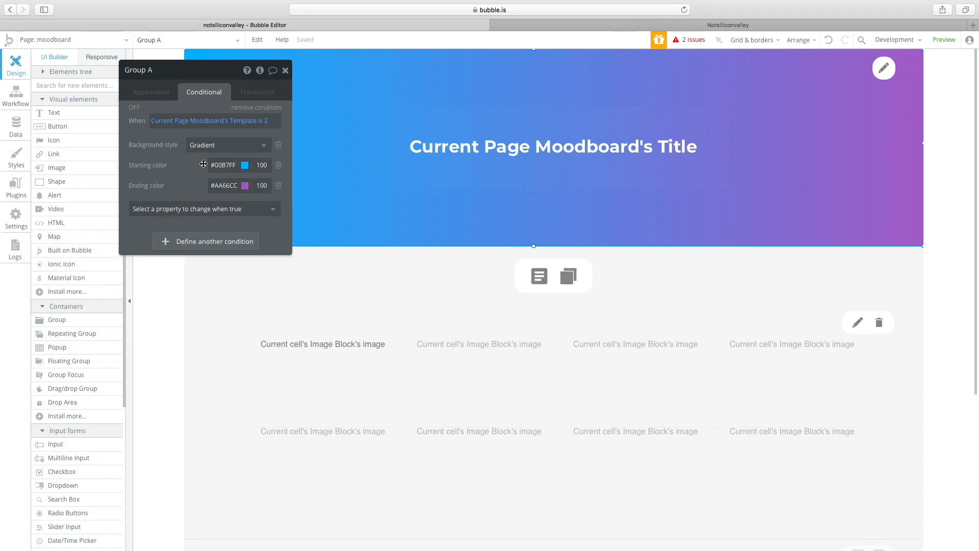
# - Set the gradient from pink #FF42A4 to orange #FFBB33, then preview the app
pyautogui.click(222, 163)
pyautogui.click(216, 257)
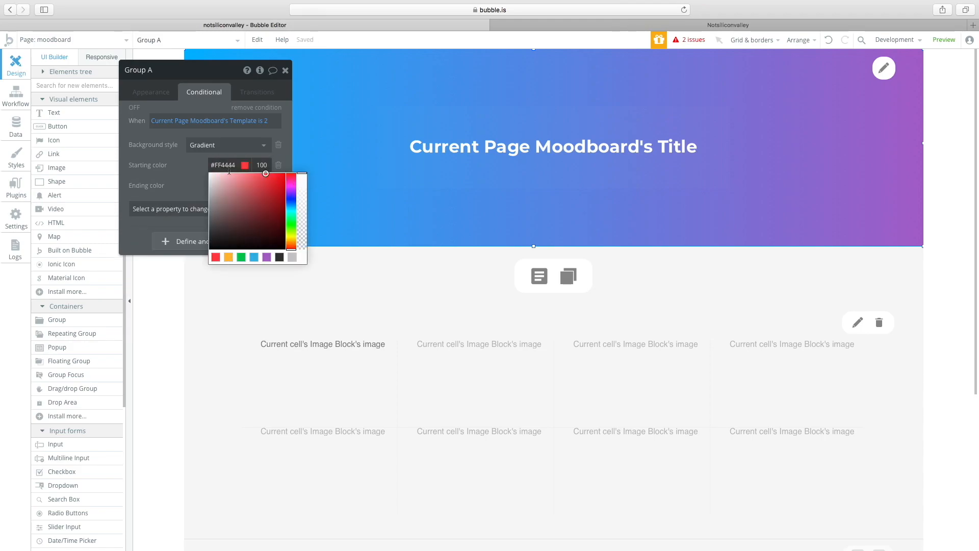
pyautogui.click(173, 182)
pyautogui.click(224, 185)
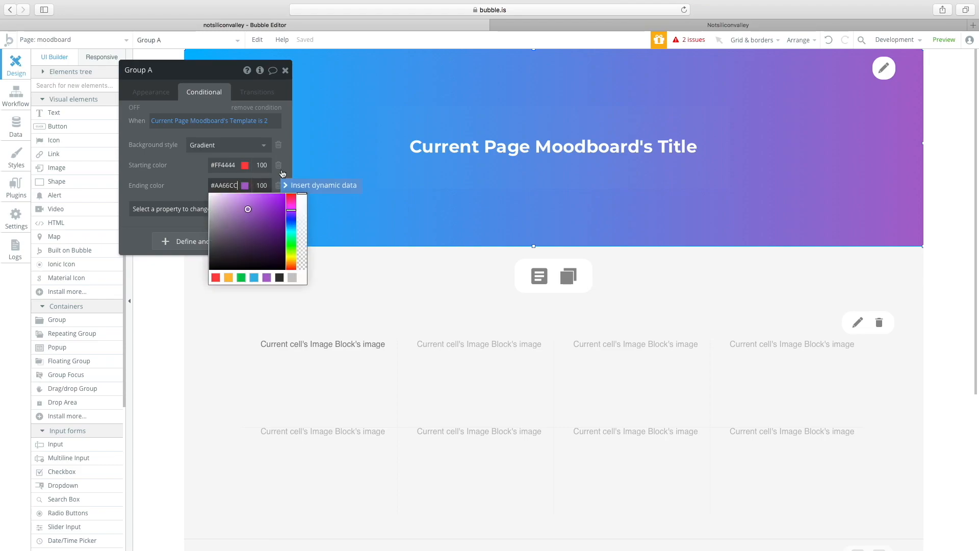
pyautogui.click(229, 277)
pyautogui.click(183, 181)
pyautogui.click(222, 165)
pyautogui.click(292, 180)
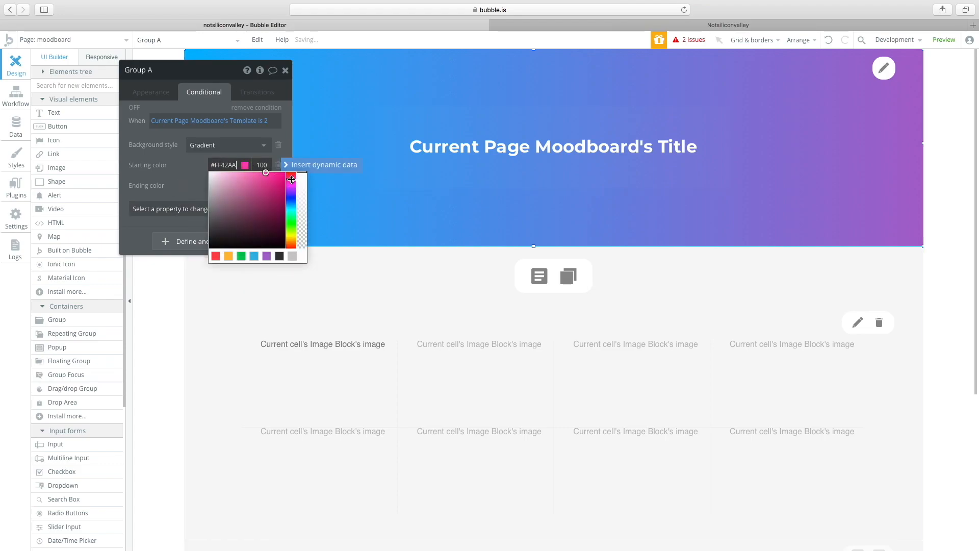
pyautogui.click(154, 153)
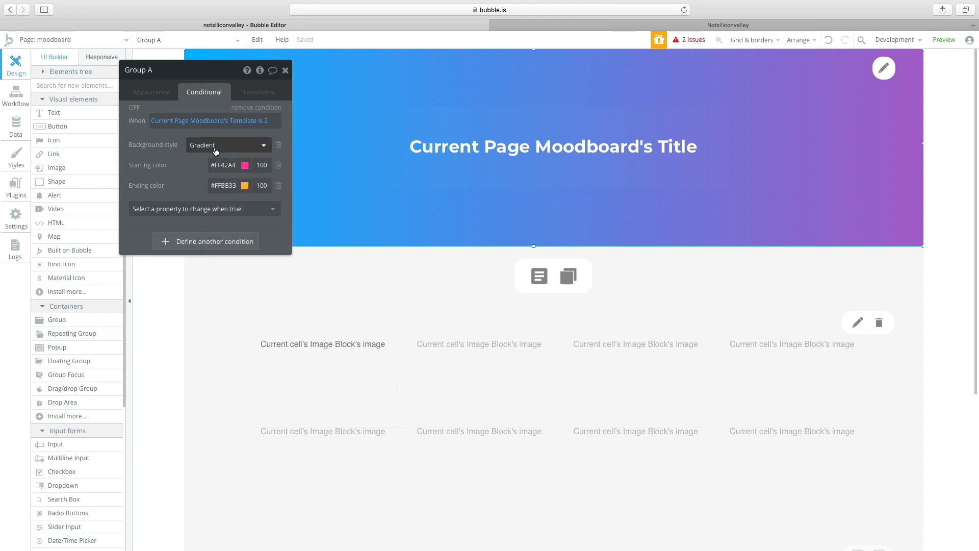
pyautogui.click(944, 40)
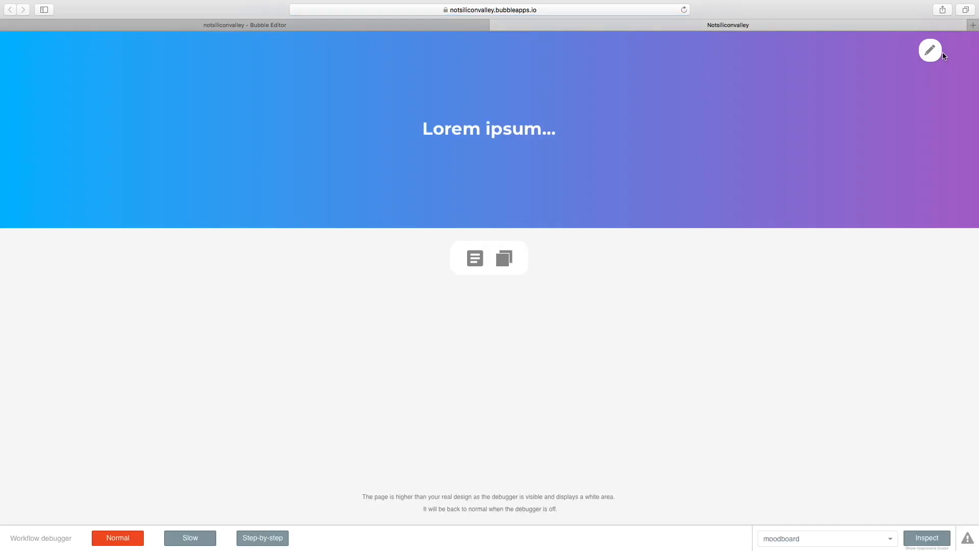
# - In the preview, retype the header title as 'H' and save the Customize Header popup twice, then return to the editor's page list
pyautogui.rightClick(943, 51)
pyautogui.click(911, 44)
pyautogui.click(931, 51)
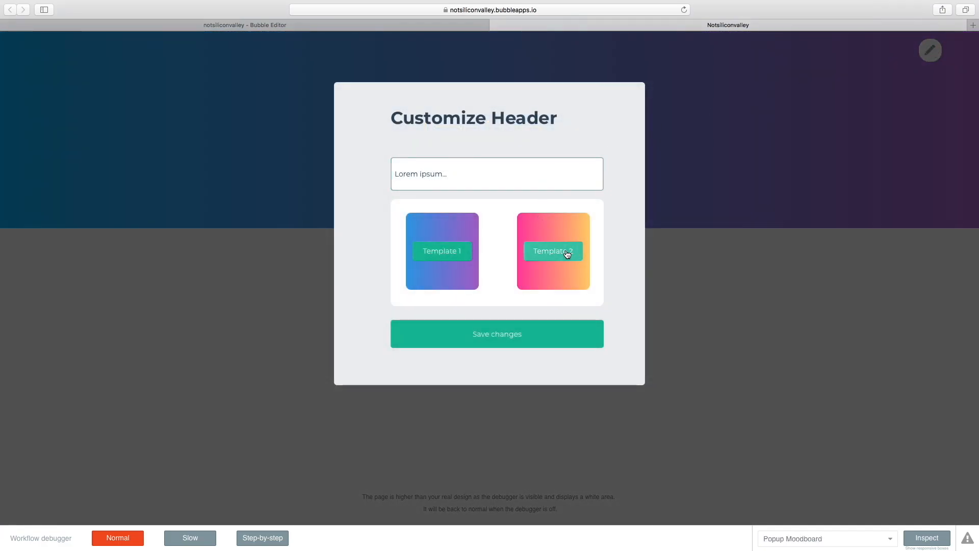
pyautogui.tripleClick(472, 170)
pyautogui.write('Helo')
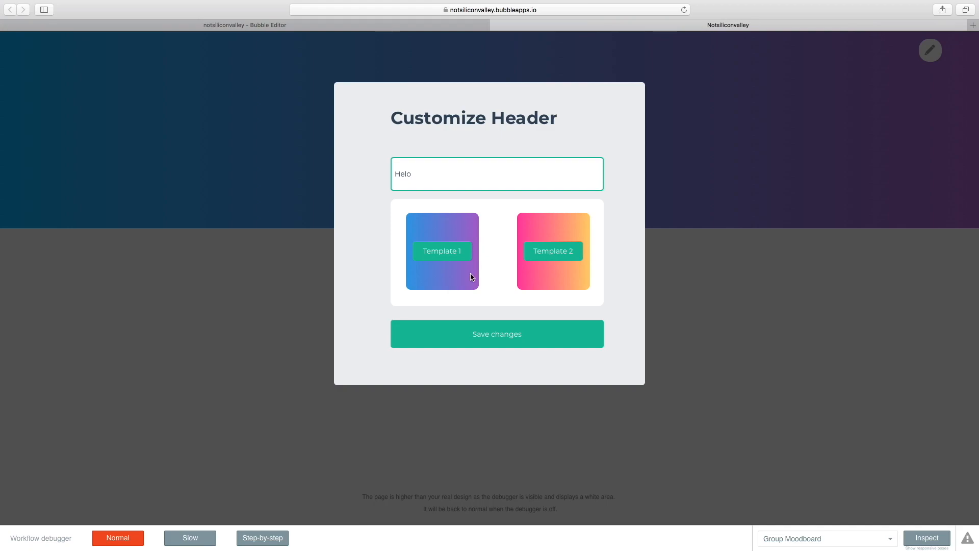
pyautogui.click(445, 339)
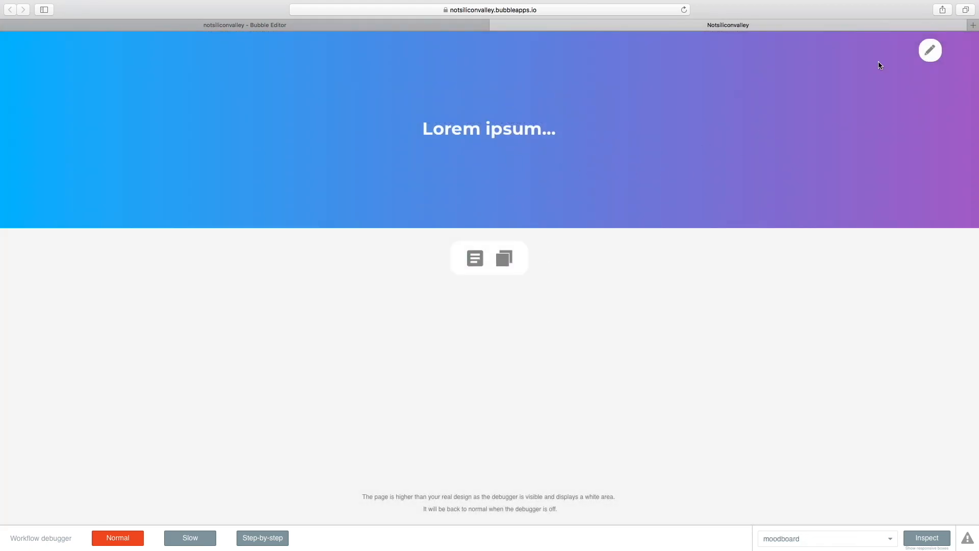
pyautogui.click(929, 54)
pyautogui.click(533, 338)
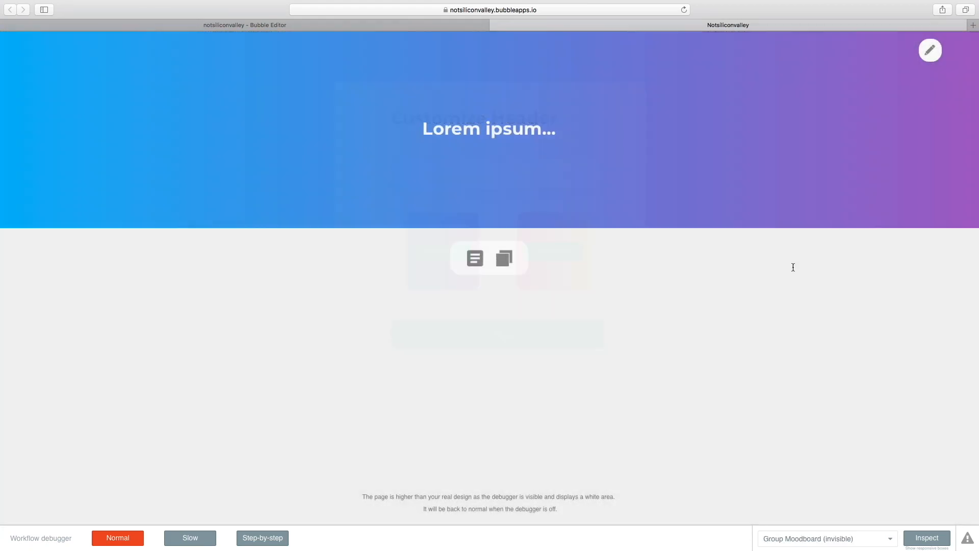
pyautogui.click(228, 26)
pyautogui.click(71, 39)
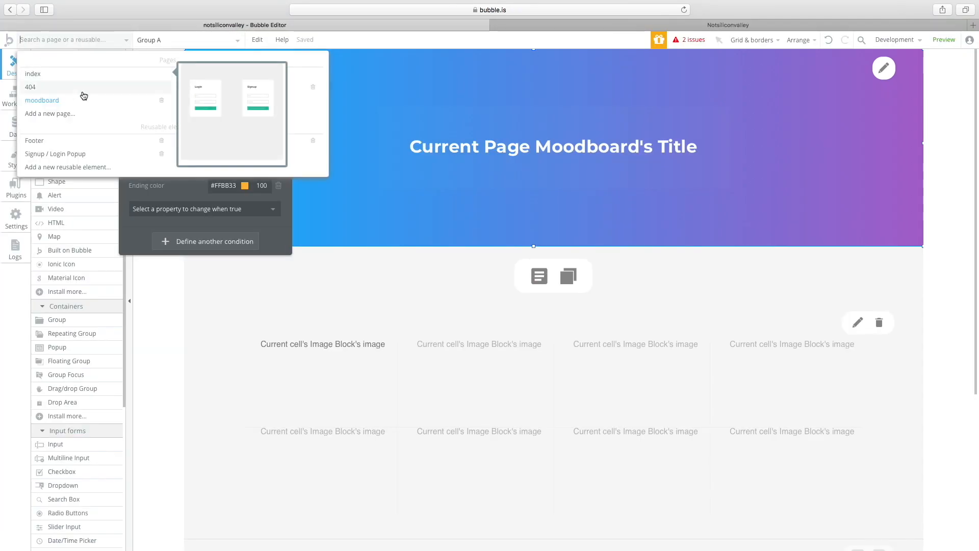
# - Inspect the Popup Moodboard Save changes button's workflow and its update-moodboard action
pyautogui.click(179, 187)
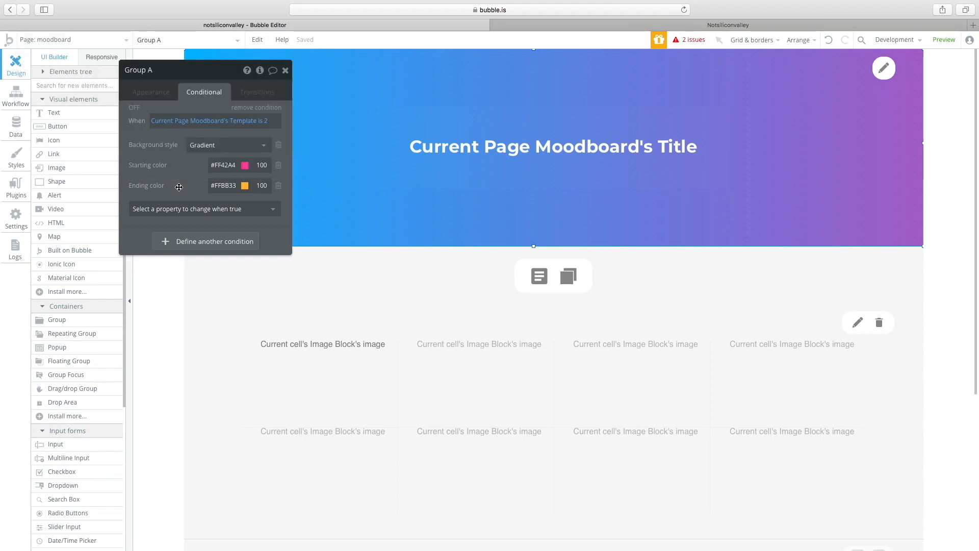
pyautogui.click(152, 44)
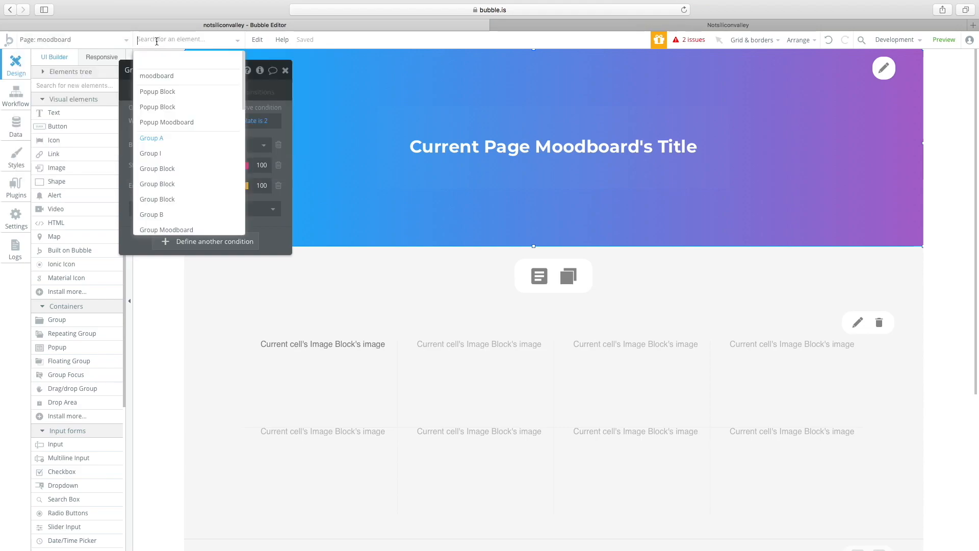
pyautogui.click(164, 123)
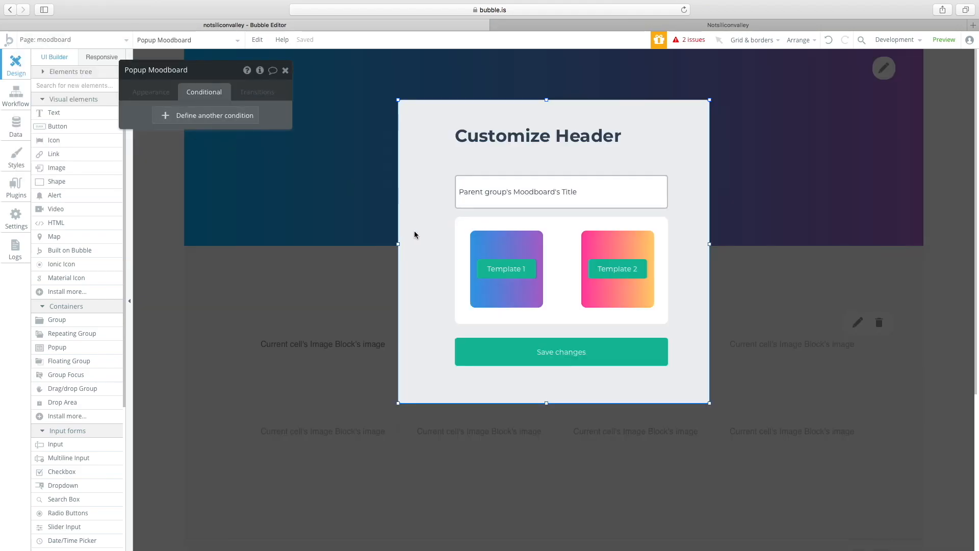
pyautogui.click(144, 90)
pyautogui.click(479, 351)
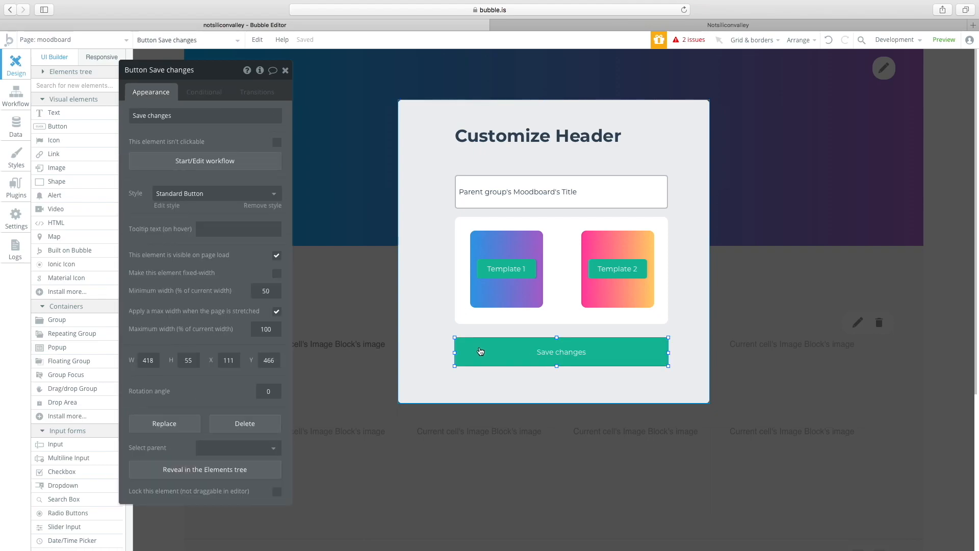
pyautogui.click(212, 161)
pyautogui.click(109, 166)
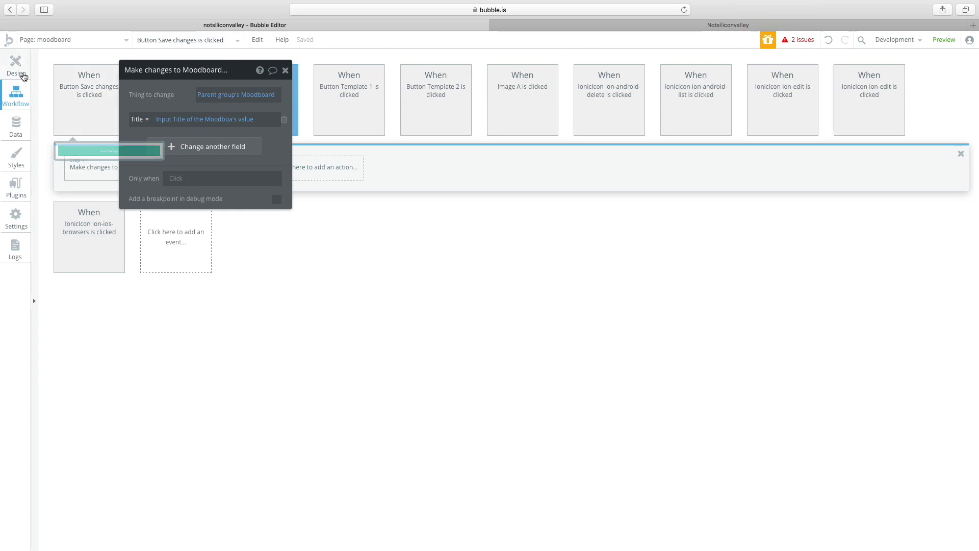
pyautogui.click(16, 66)
# - Switch to the home page, preview it, and show the 2 issues to fix
pyautogui.click(77, 39)
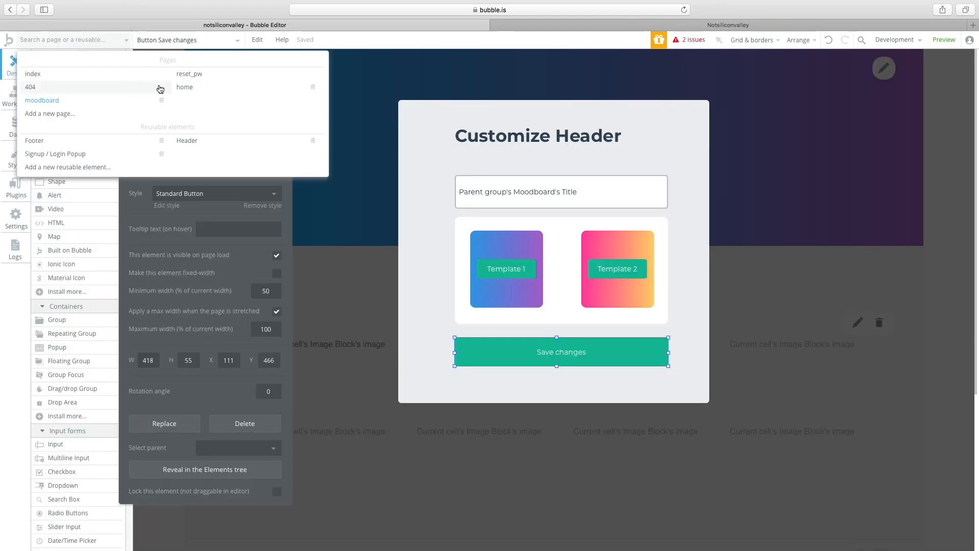
pyautogui.click(223, 93)
pyautogui.click(944, 40)
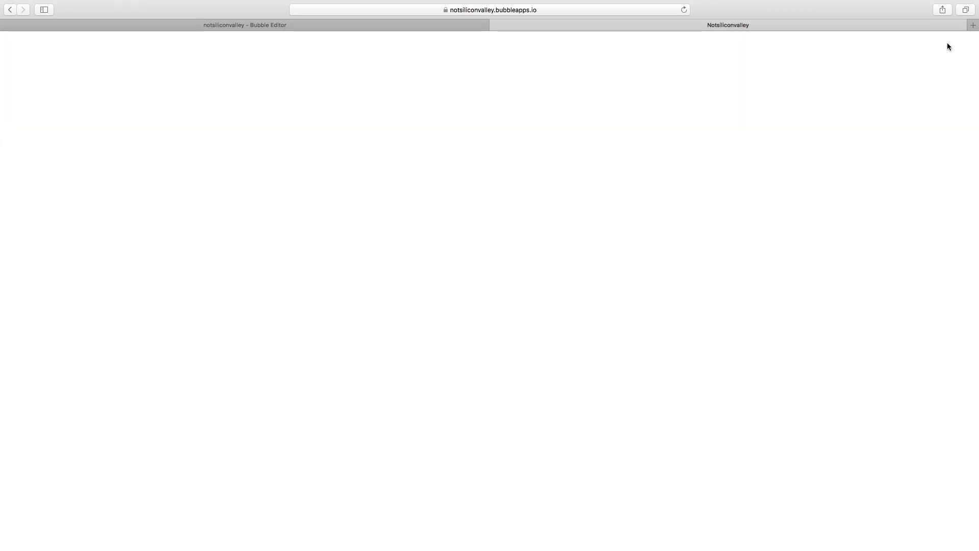
pyautogui.click(395, 25)
pyautogui.click(689, 40)
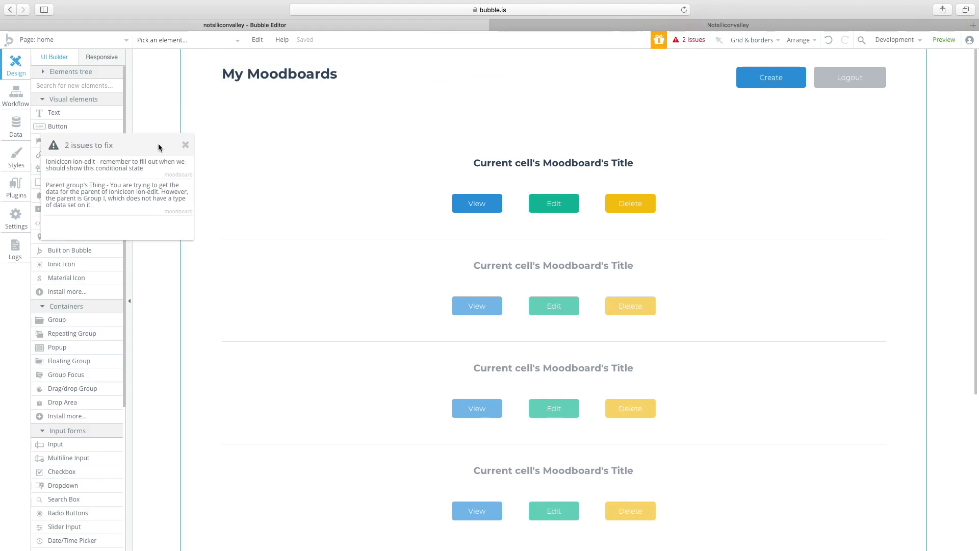
# - Delete the ion-edit icon's broken parent-group condition, keeping the hover colour rule, then preview
pyautogui.click(125, 168)
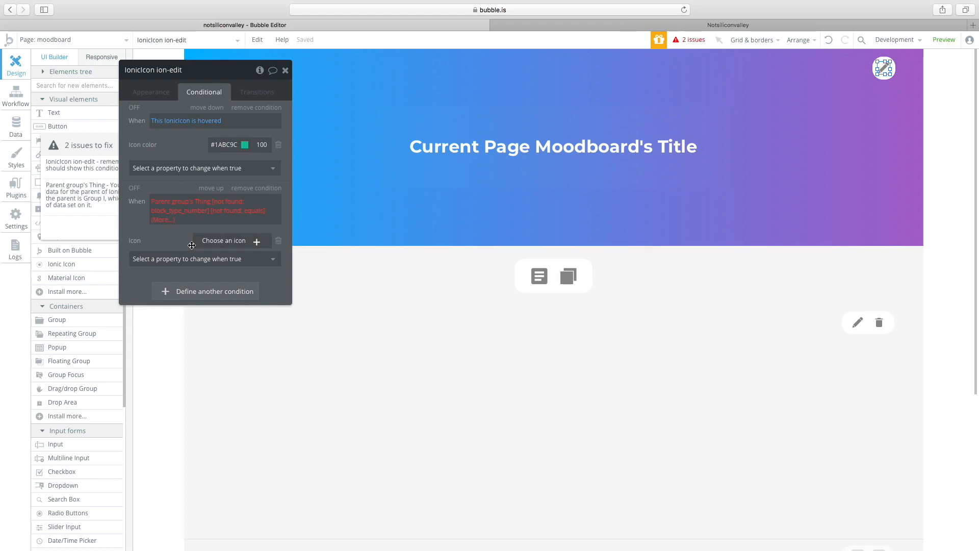
pyautogui.click(263, 188)
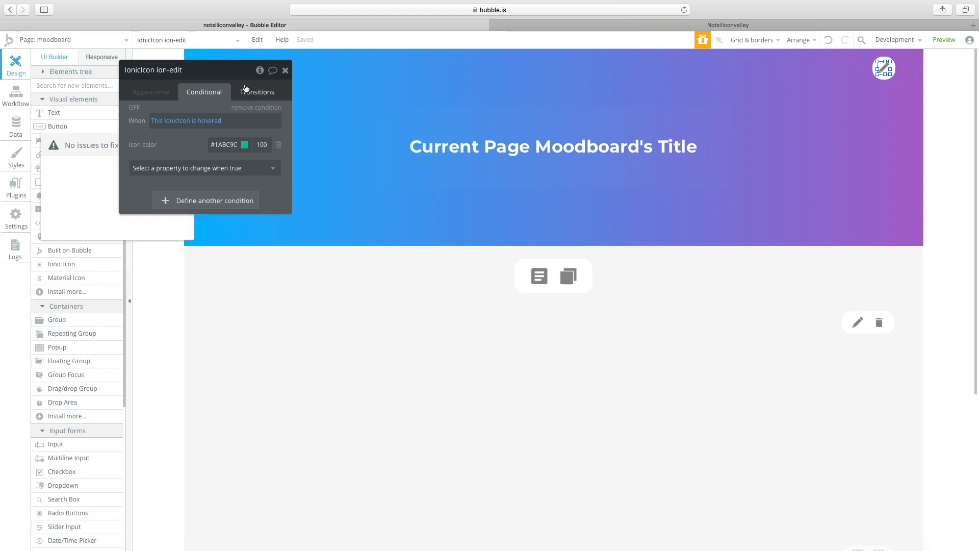
pyautogui.moveTo(204, 81); pyautogui.dragTo(227, 87)
pyautogui.click(176, 98)
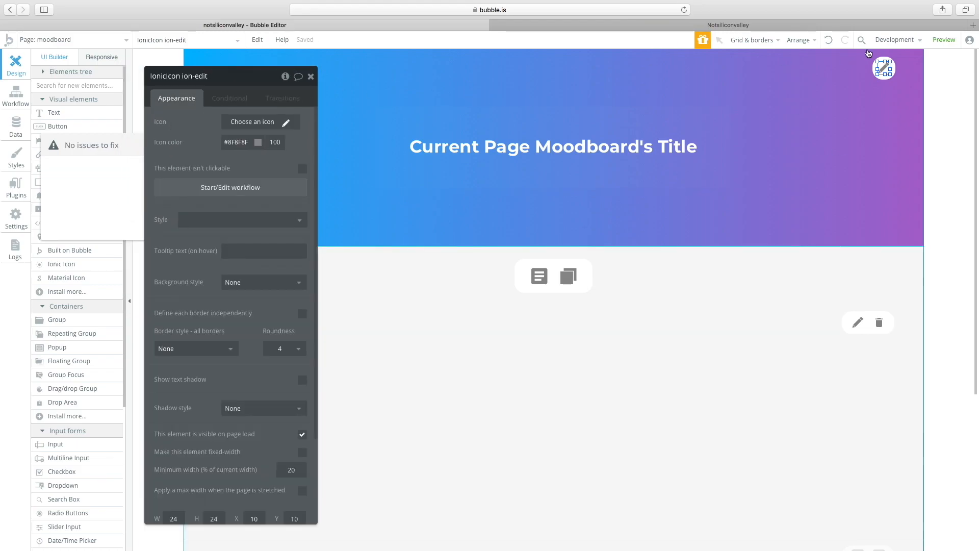
pyautogui.click(777, 27)
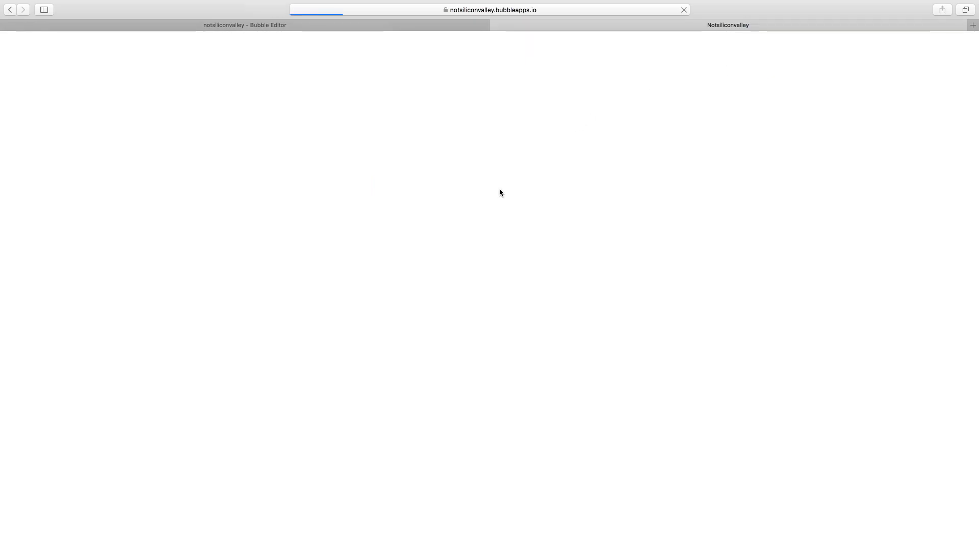
# - Open the Tutorial moodboard for editing and save the header as pink-orange Template 2
pyautogui.click(490, 192)
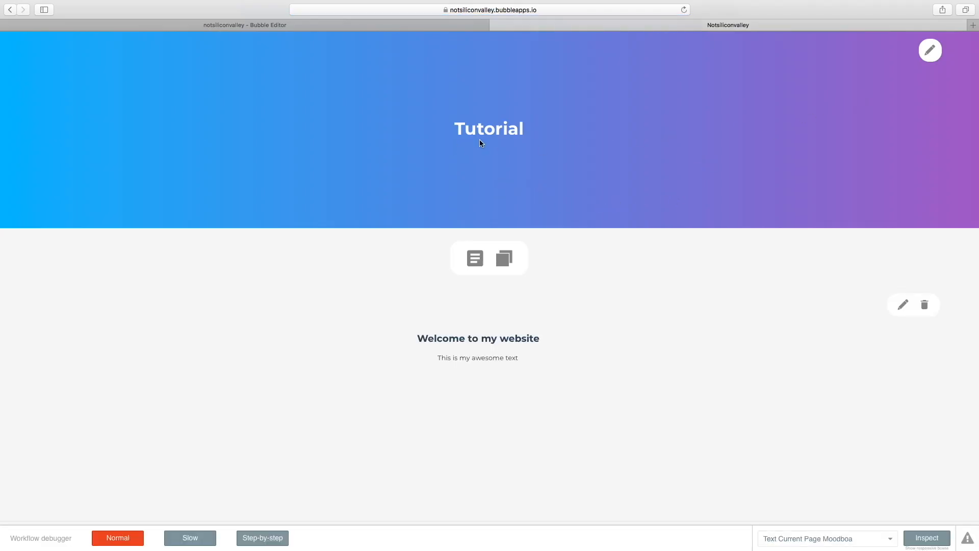
pyautogui.click(930, 50)
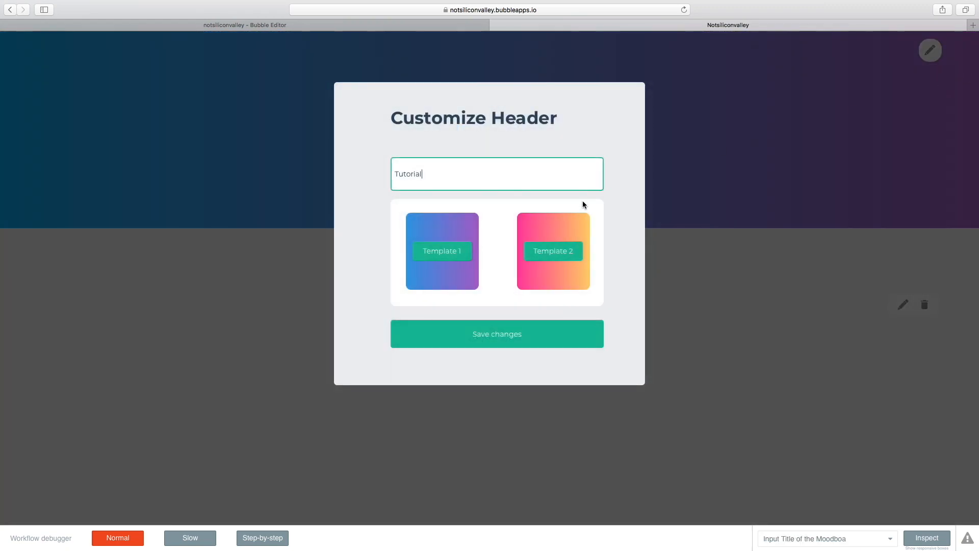
pyautogui.click(543, 255)
pyautogui.click(470, 334)
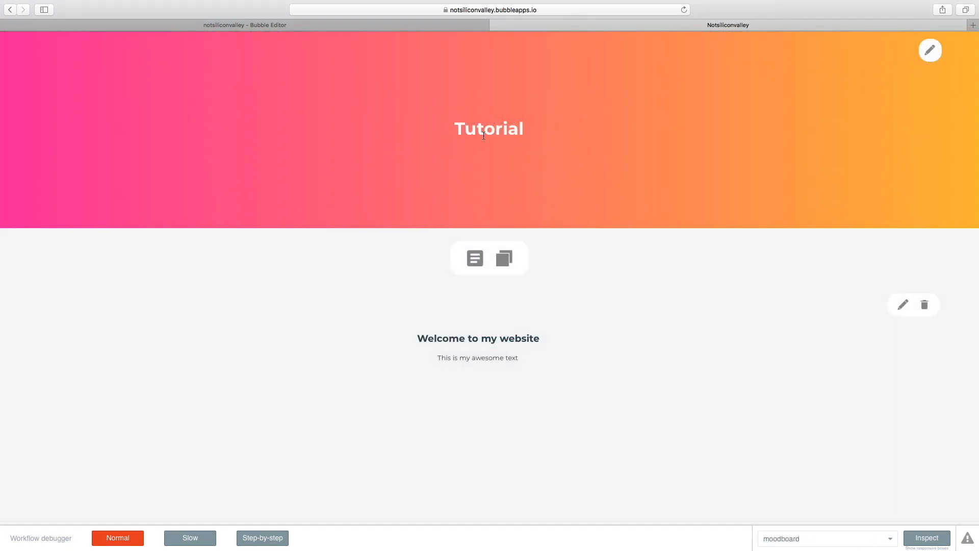
# - Switch the header back to blue-purple Template 1 and save it
pyautogui.click(929, 55)
pyautogui.press('Escape')
pyautogui.moveTo(504, 130); pyautogui.dragTo(531, 132)
pyautogui.click(565, 131)
pyautogui.click(927, 51)
pyautogui.click(415, 237)
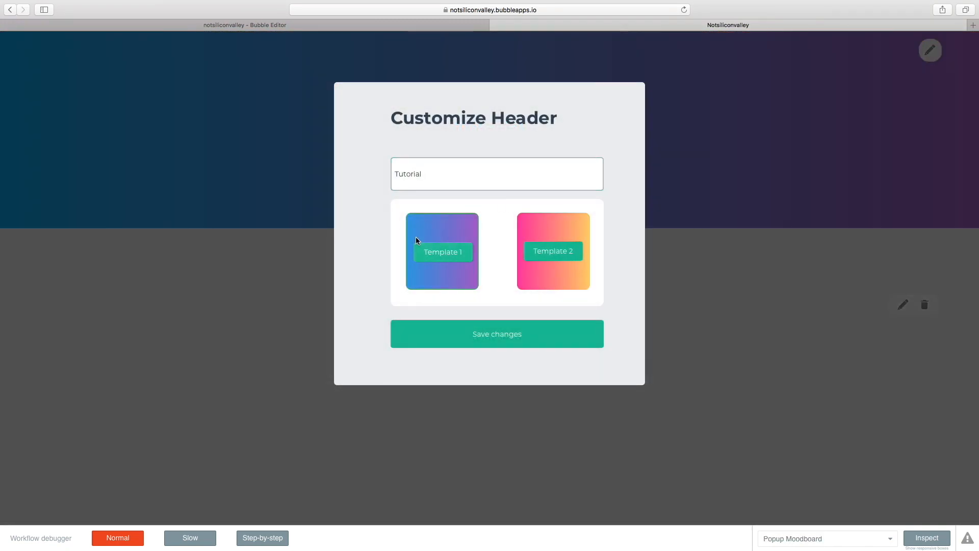
pyautogui.click(491, 335)
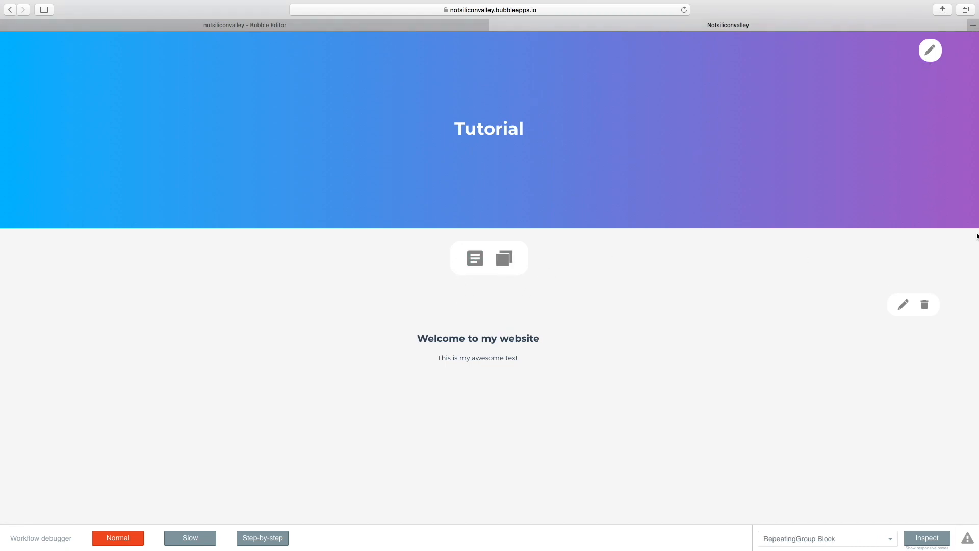
# - Browse the moodboard blocks, peek at the Heading block's edit dialog, then return to the editor
pyautogui.scroll(-2, 968, 231)
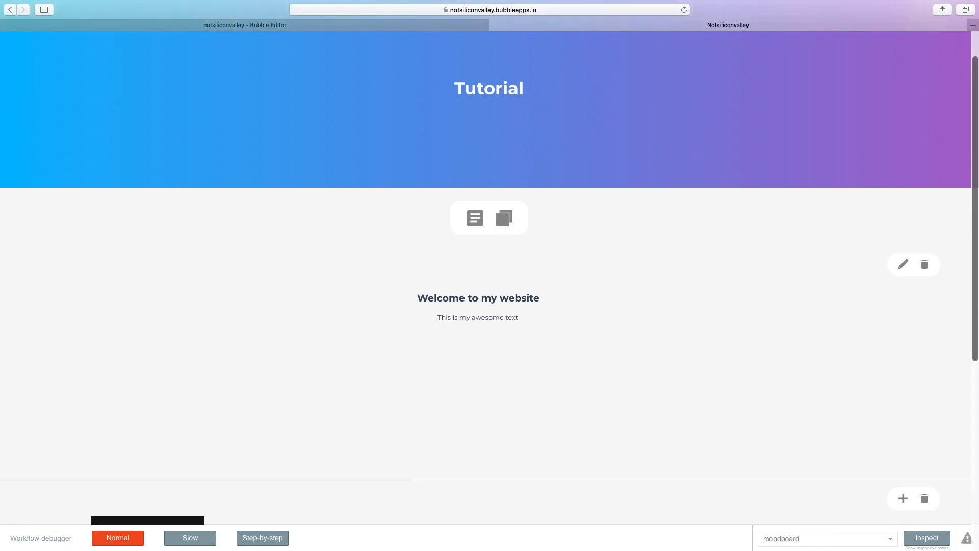
pyautogui.scroll(-15, 968, 232)
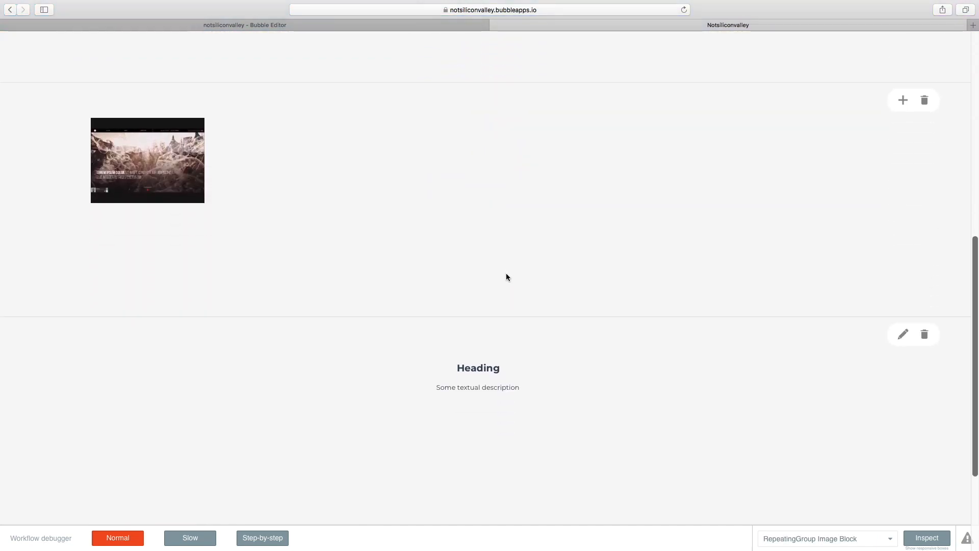
pyautogui.scroll(-5, 506, 276)
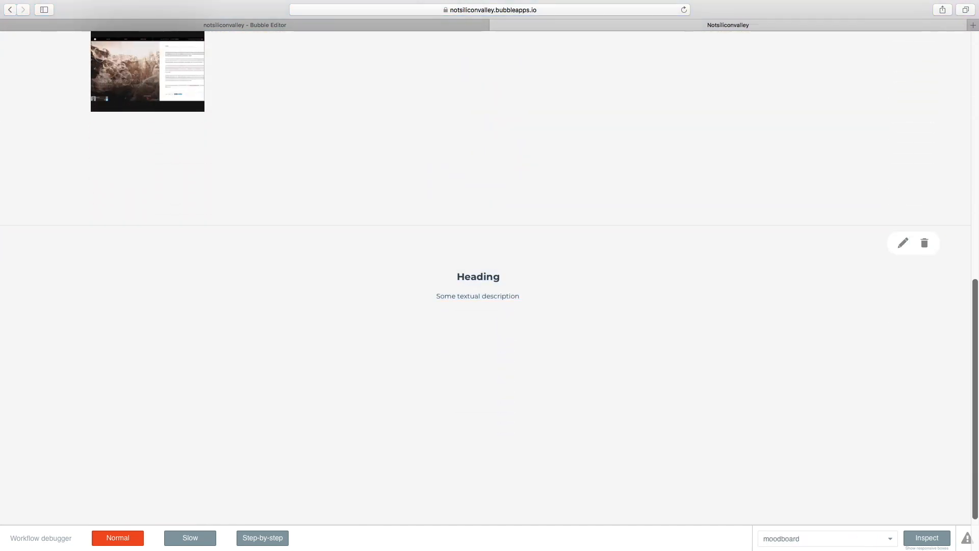
pyautogui.scroll(3, 475, 287)
pyautogui.click(903, 304)
pyautogui.press('Tab')
pyautogui.press('Escape')
pyautogui.scroll(1, 667, 273)
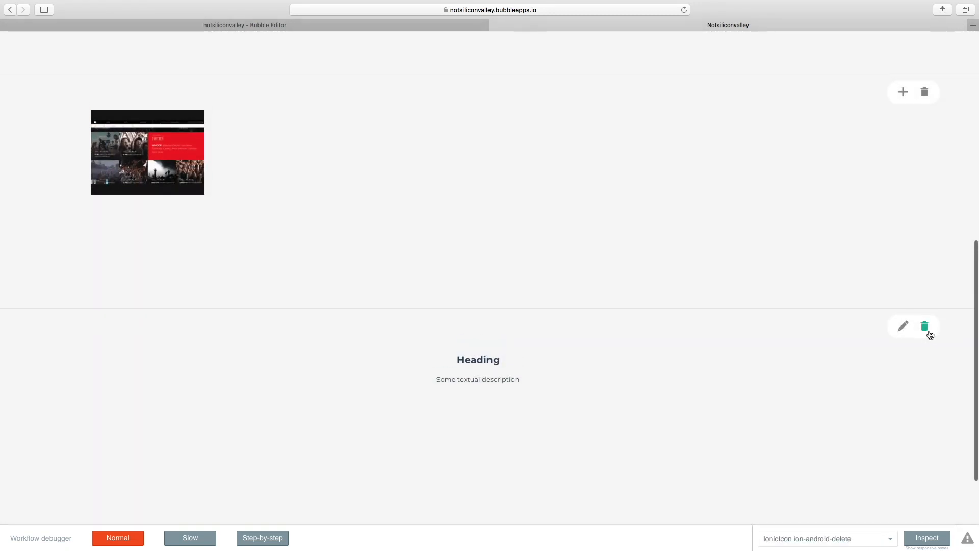
pyautogui.scroll(6, 891, 230)
pyautogui.scroll(5, 890, 229)
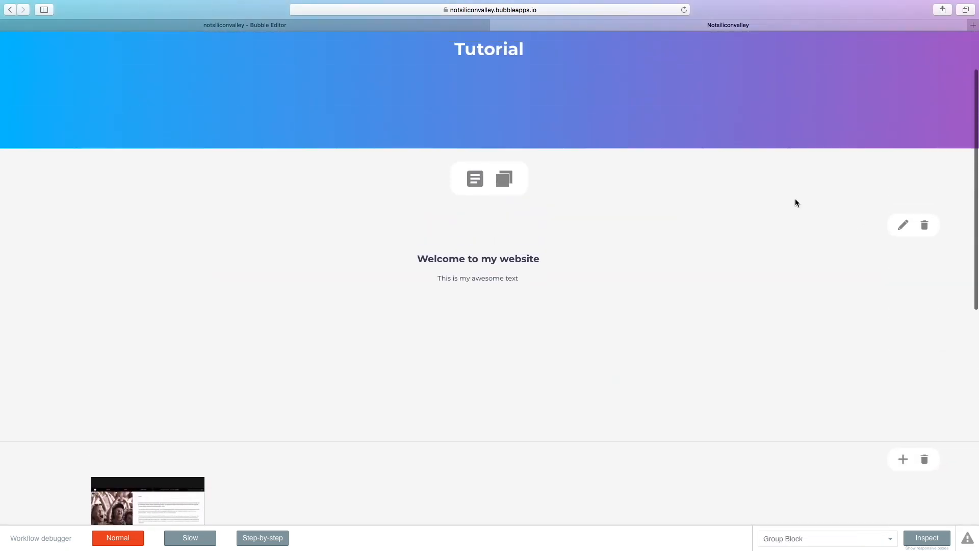
pyautogui.click(930, 50)
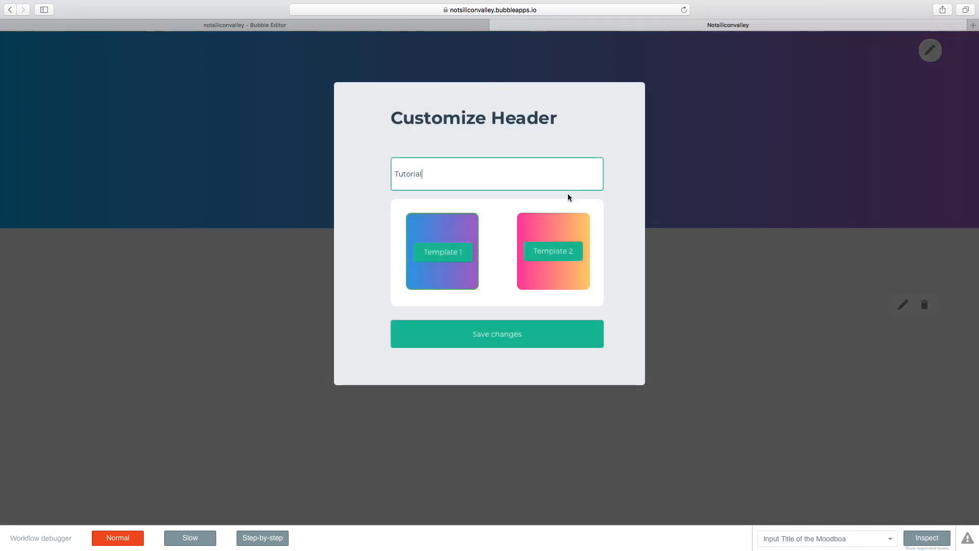
pyautogui.click(269, 24)
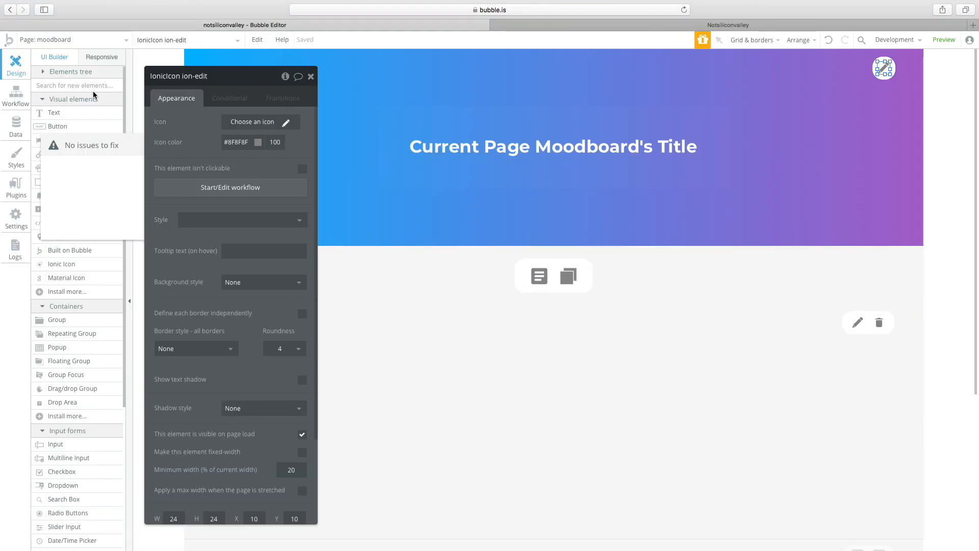
# - On the home page, open the properties of the first View button
pyautogui.moveTo(222, 69); pyautogui.dragTo(294, 71)
pyautogui.click(72, 39)
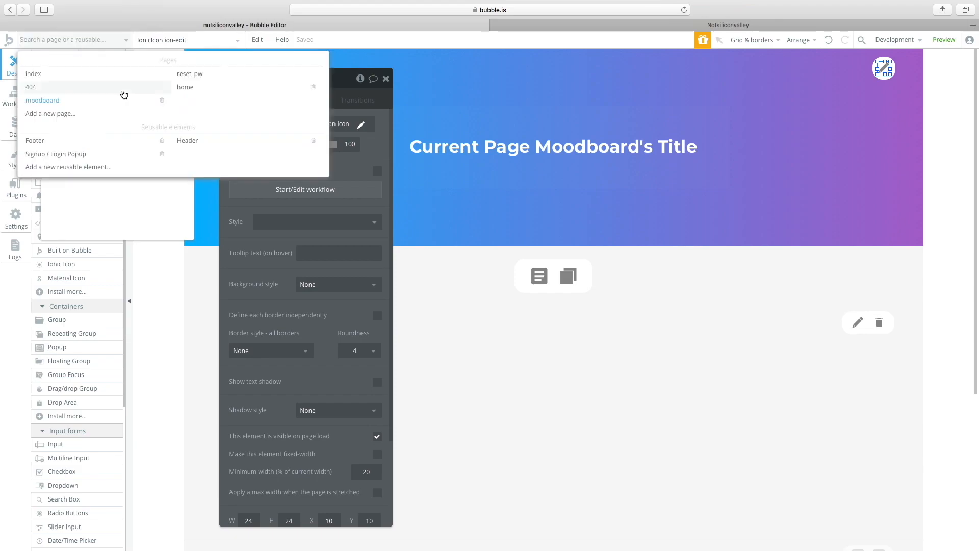
pyautogui.click(186, 87)
pyautogui.doubleClick(478, 212)
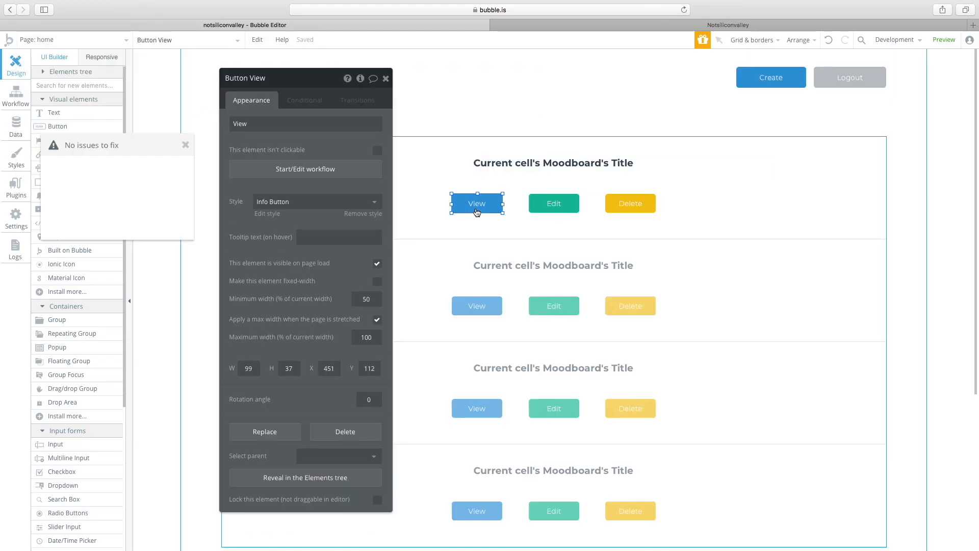
pyautogui.click(185, 144)
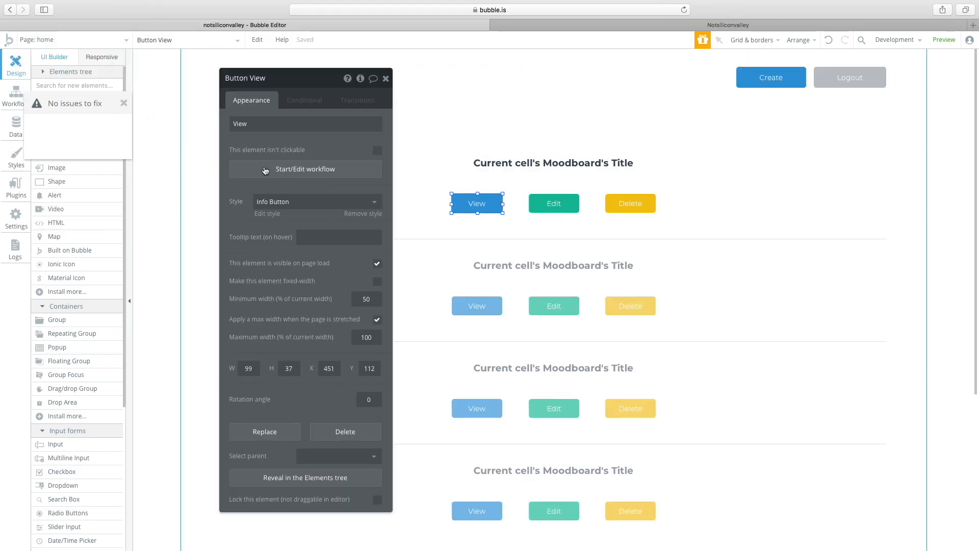
# - Back on the moodboard page, inspect the header's edit icon, its parent group and the page properties
pyautogui.click(90, 44)
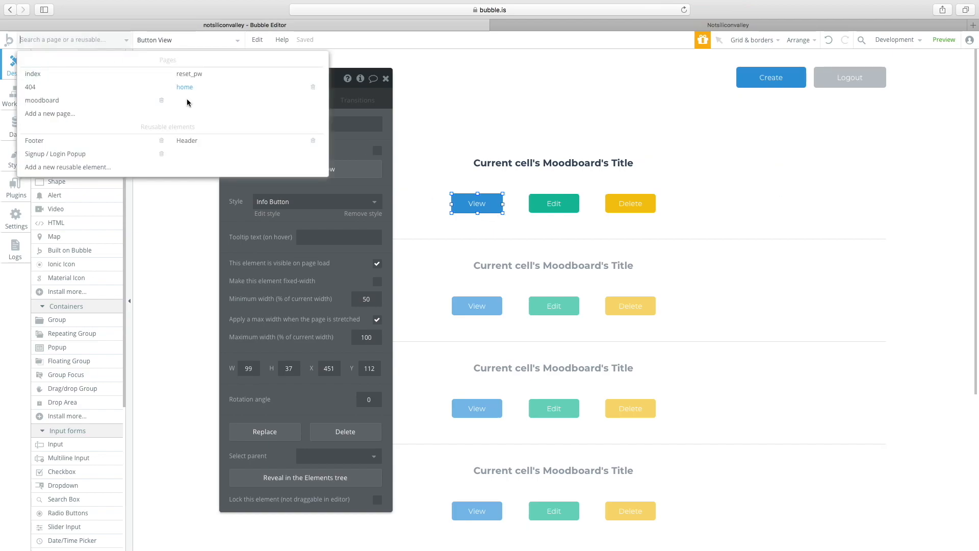
pyautogui.click(72, 100)
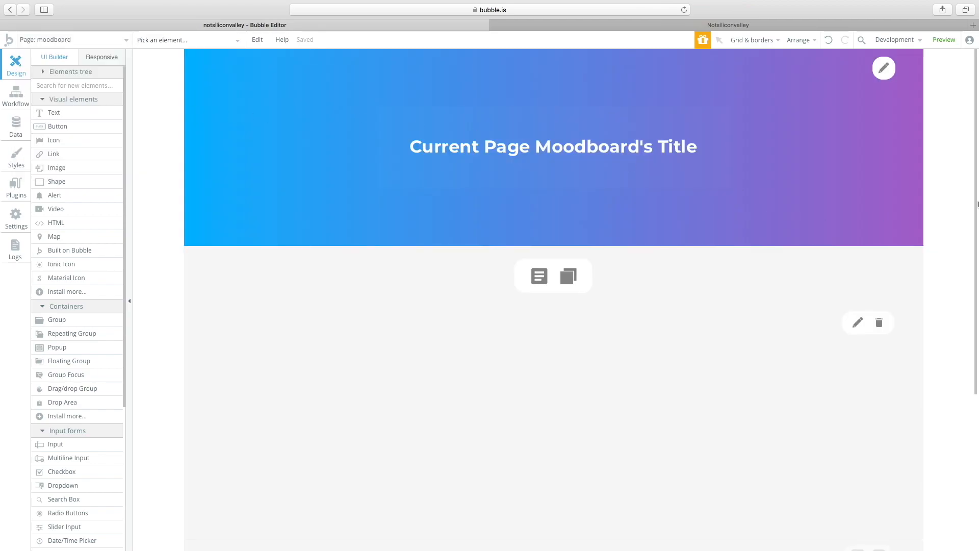
pyautogui.moveTo(976, 207); pyautogui.dragTo(976, 319)
pyautogui.scroll(-2, 953, 390)
pyautogui.scroll(5, 928, 312)
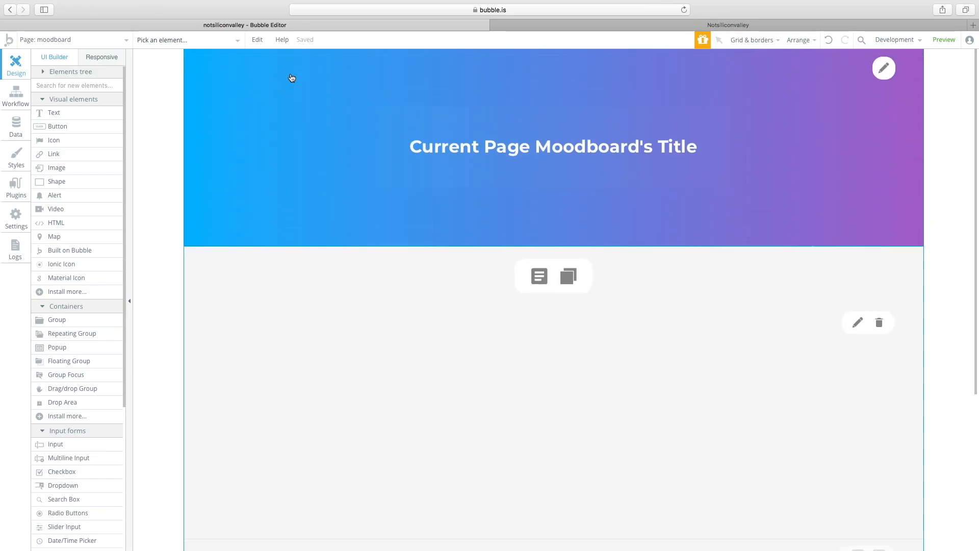
pyautogui.click(585, 290)
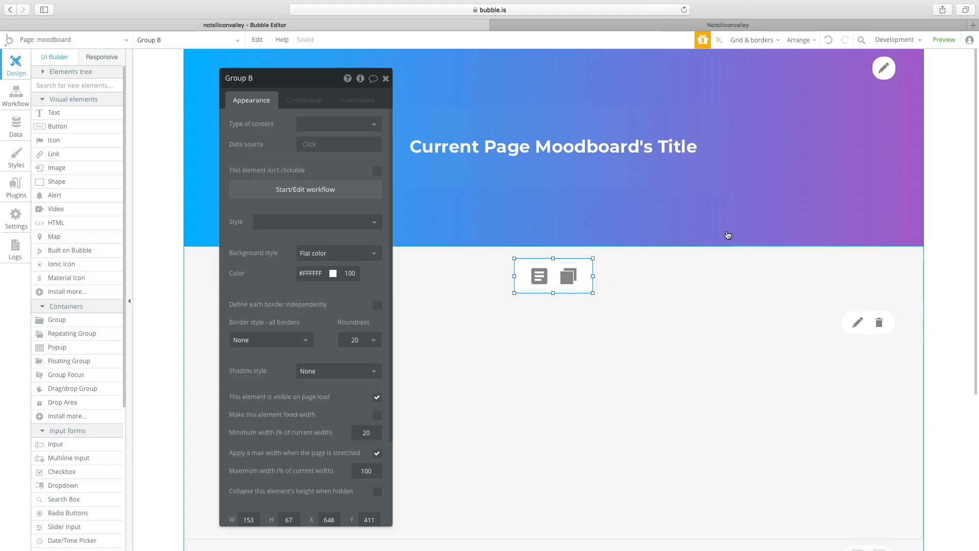
pyautogui.click(884, 70)
pyautogui.click(885, 77)
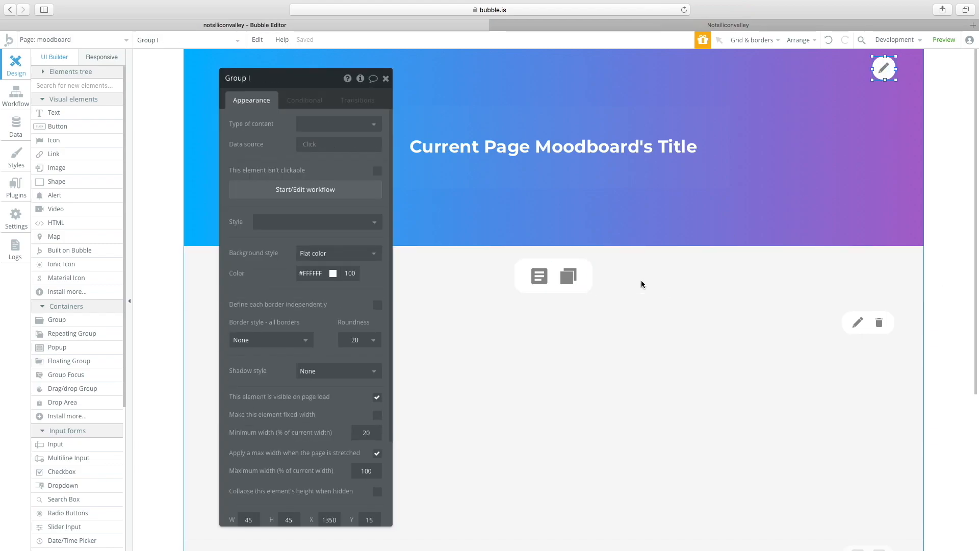
pyautogui.click(596, 262)
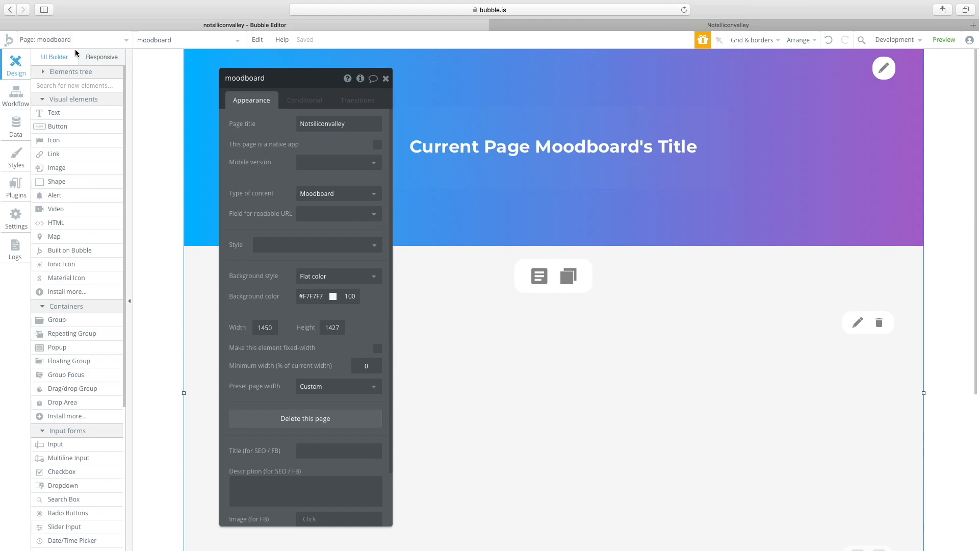
# - Show the moodboard page's eleven click workflows, including Save changes, Template 1 and Template 2
pyautogui.click(124, 40)
pyautogui.click(157, 41)
pyautogui.click(96, 45)
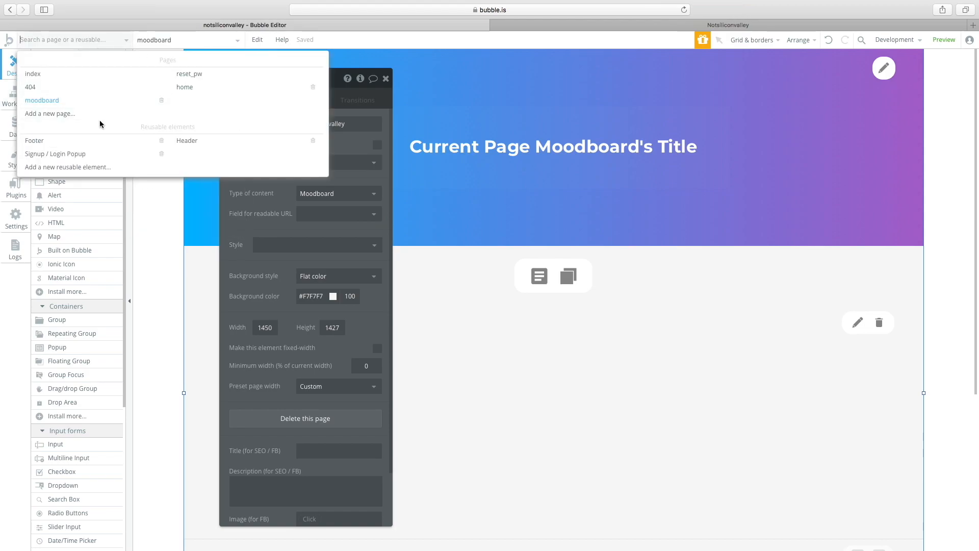
pyautogui.click(139, 274)
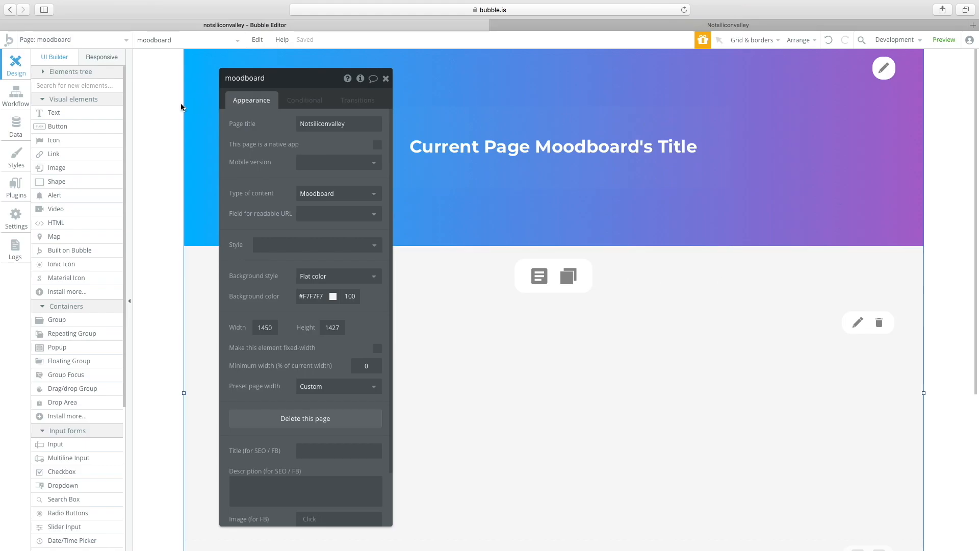
pyautogui.click(13, 94)
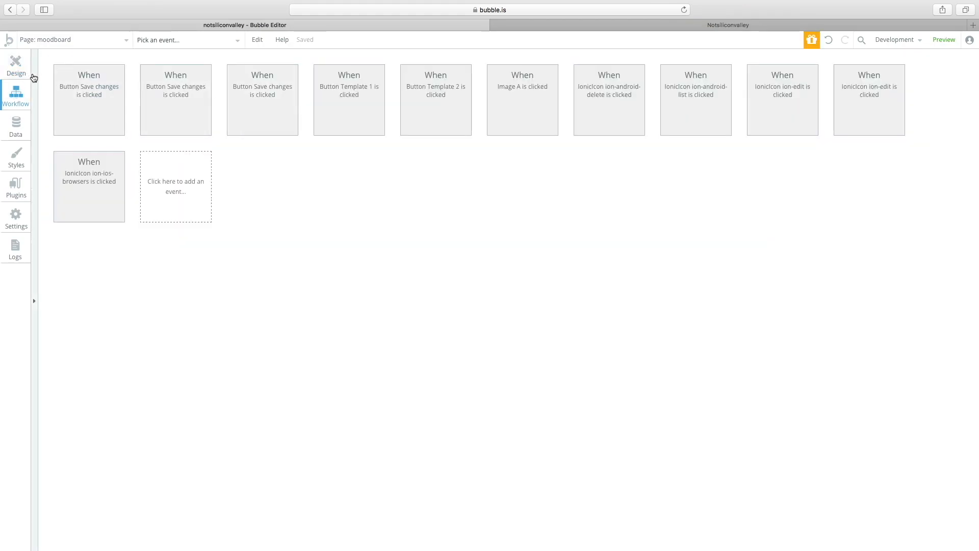
# - Go back to the moodboard page design and open the Page dropdown
pyautogui.click(15, 65)
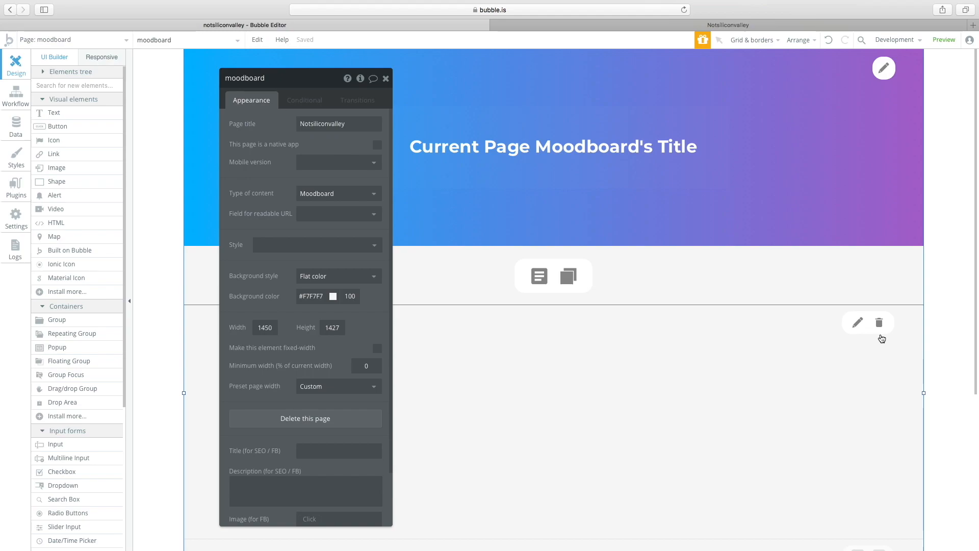
pyautogui.click(92, 39)
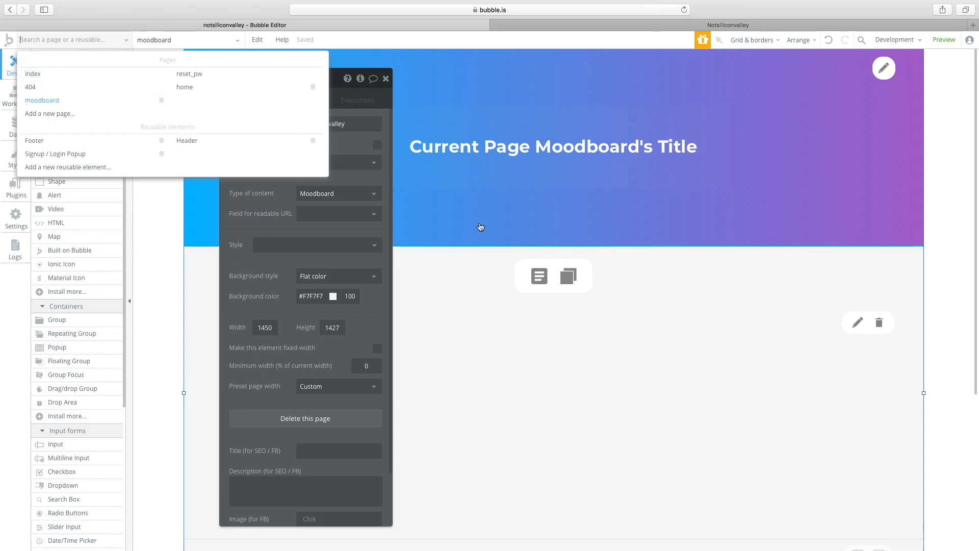
# - Start a Moodboard field 'Accessers' as a list of Users, cancel it, and return to Design
pyautogui.click(11, 214)
pyautogui.click(14, 129)
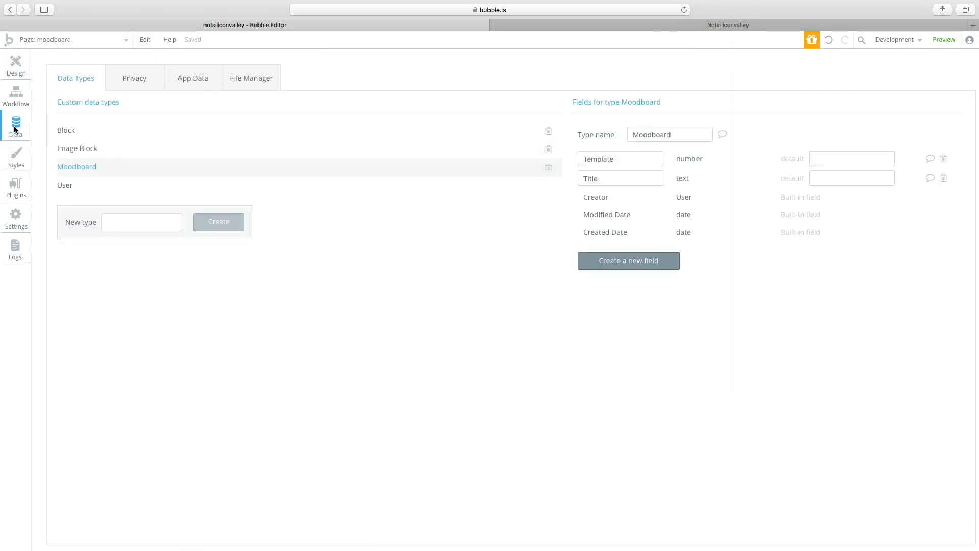
pyautogui.click(606, 264)
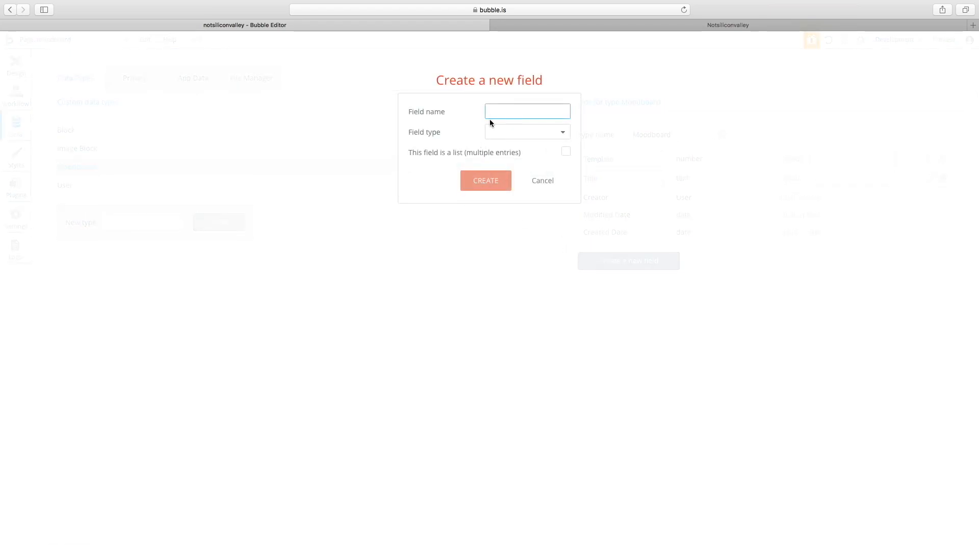
pyautogui.write('A')
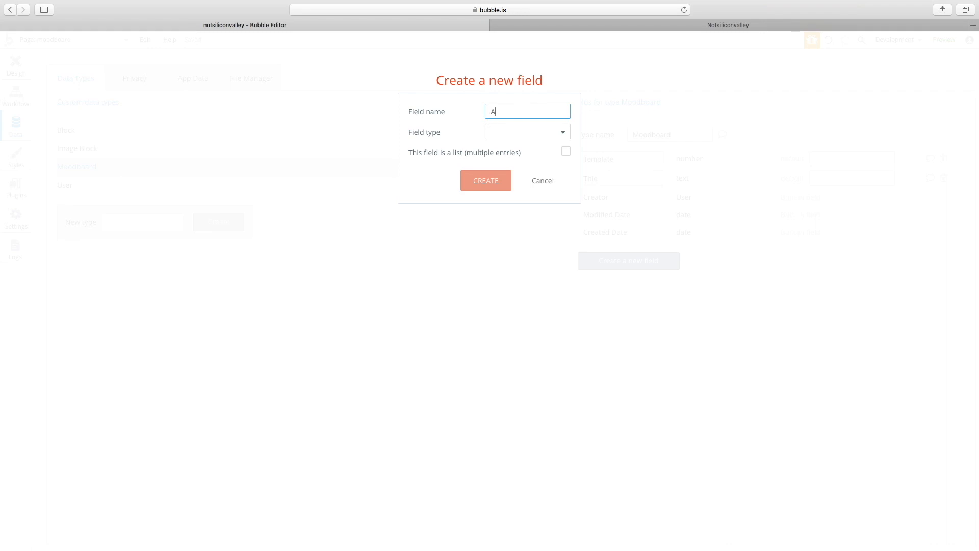
pyautogui.write('ccessers')
pyautogui.press('super+a')
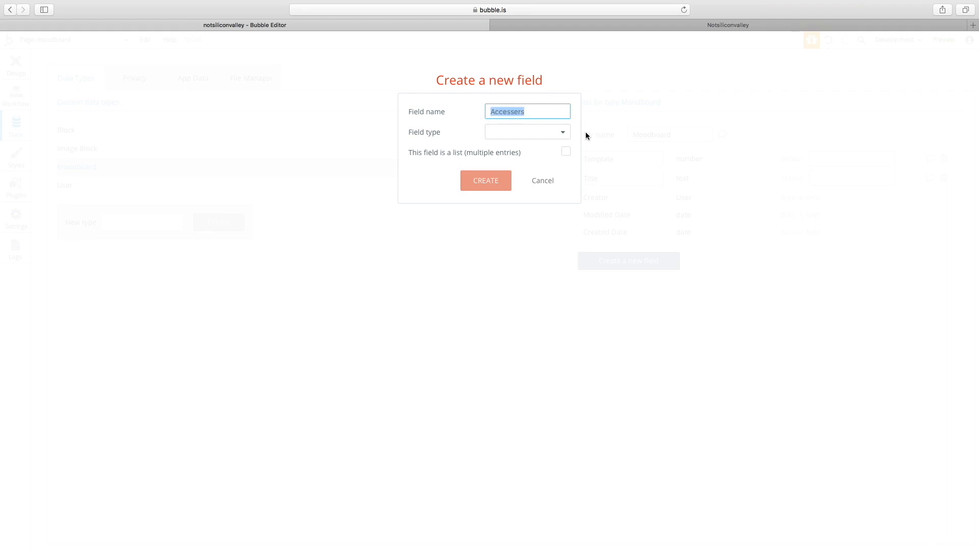
pyautogui.click(521, 133)
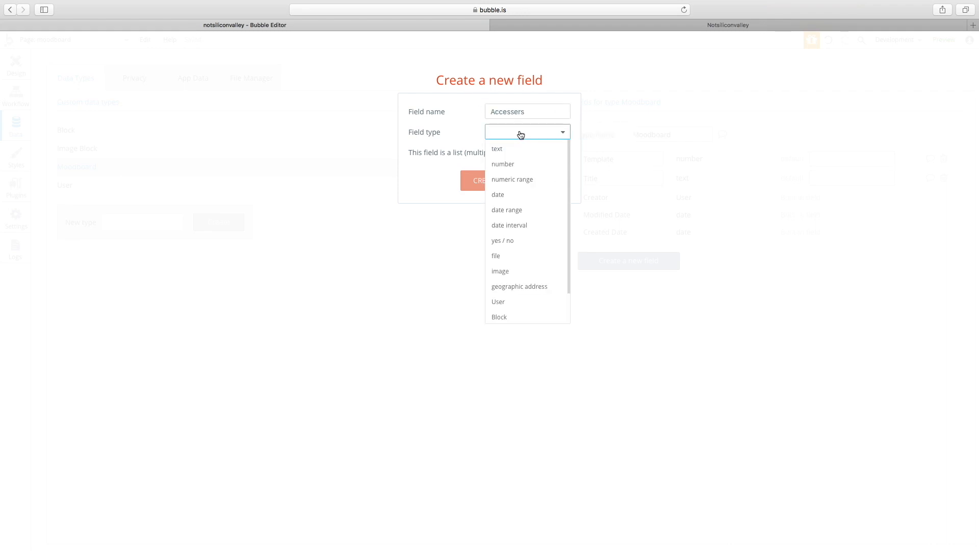
pyautogui.click(499, 301)
pyautogui.click(565, 153)
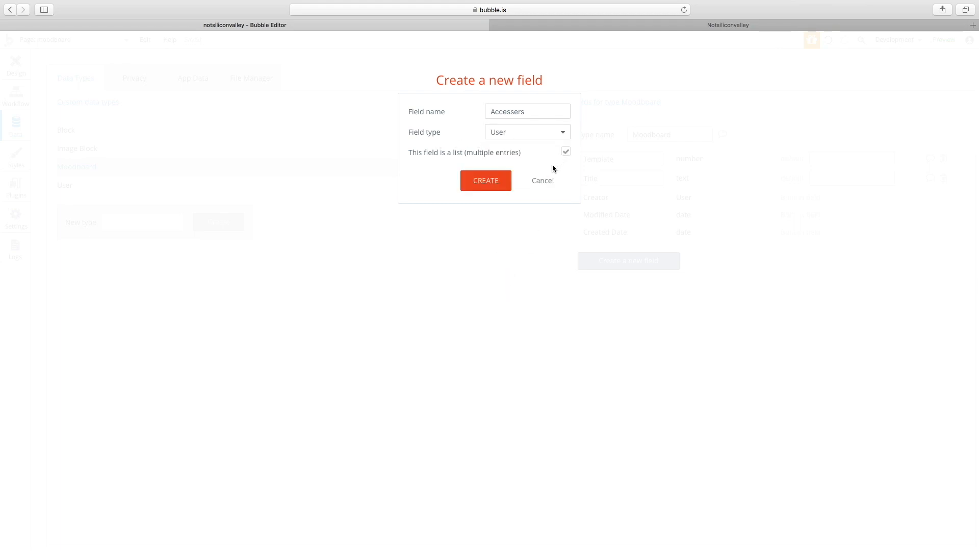
pyautogui.click(543, 181)
pyautogui.rightClick(18, 74)
pyautogui.click(19, 71)
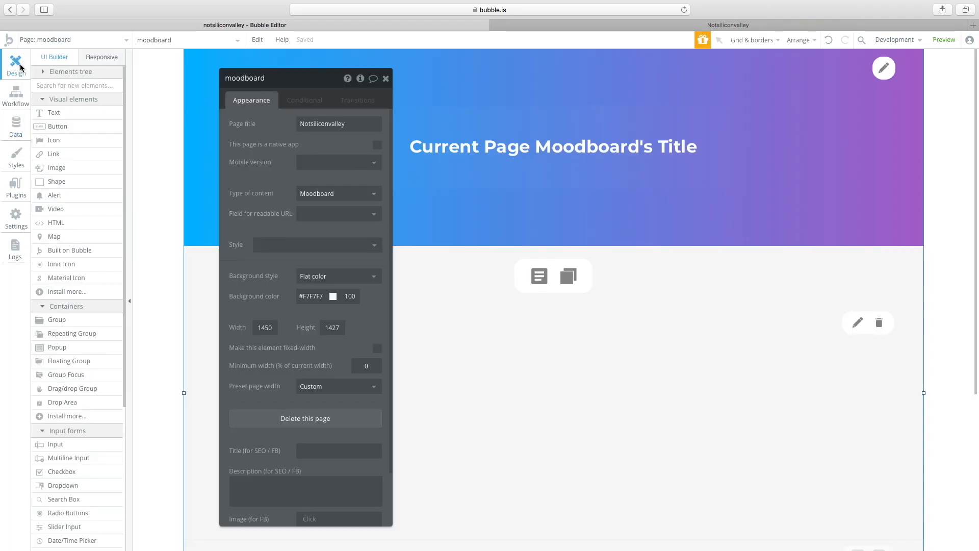
# - Open the Pages / Reusable elements dropdown at the top left of the moodboard page
pyautogui.moveTo(100, 122)
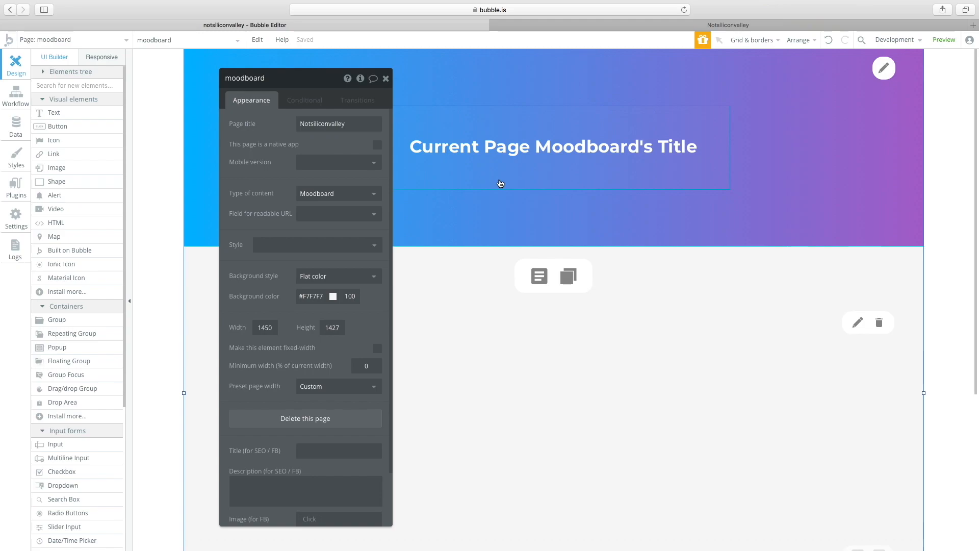
pyautogui.click(108, 41)
pyautogui.click(192, 222)
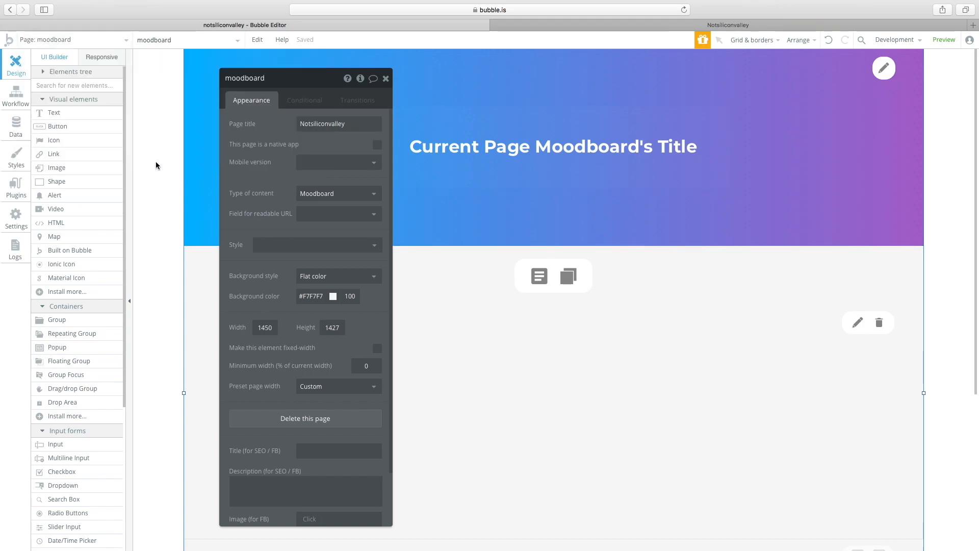
pyautogui.click(98, 42)
pyautogui.moveTo(64, 75)
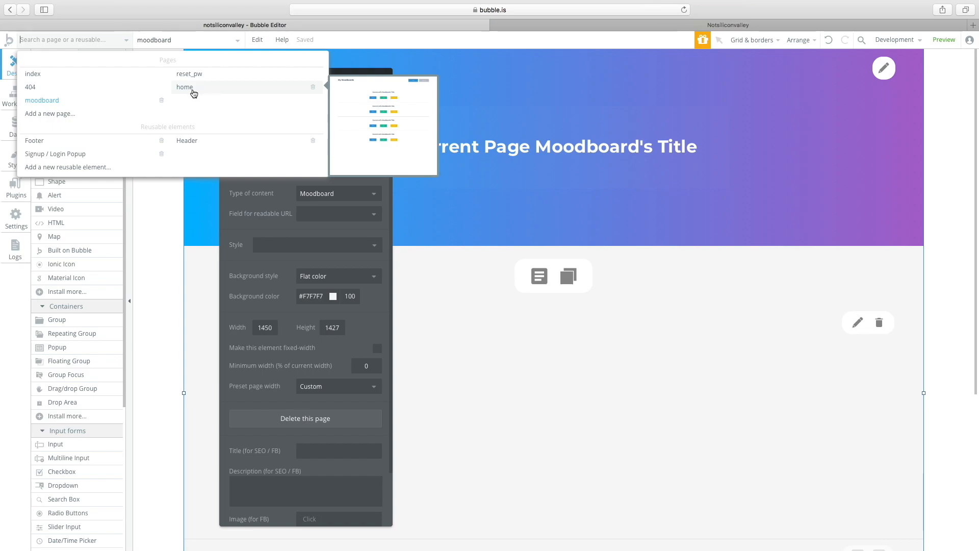
# - Add a new page named 'view', cloned from the moodboard page
pyautogui.click(94, 115)
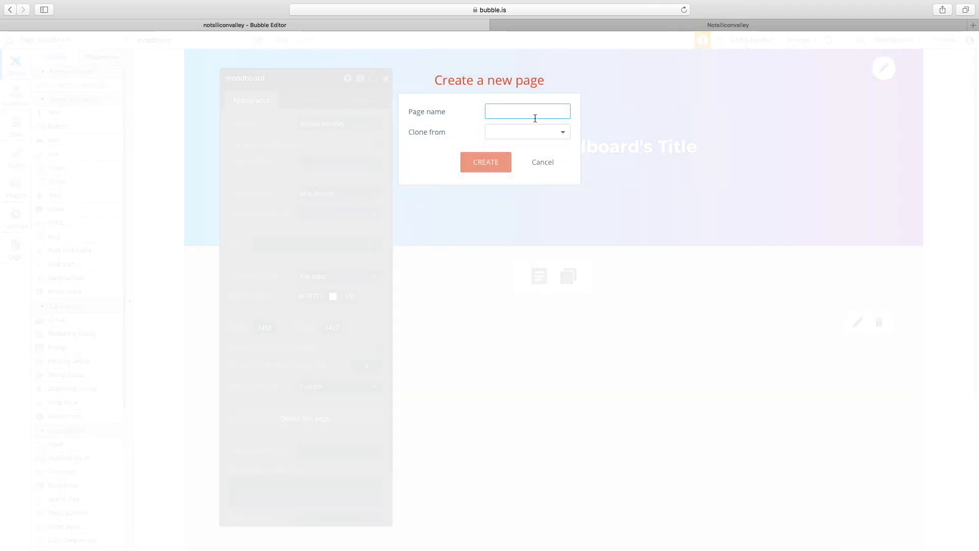
pyautogui.write('us')
pyautogui.press('BackSpace')
pyautogui.press('BackSpace')
pyautogui.write('view')
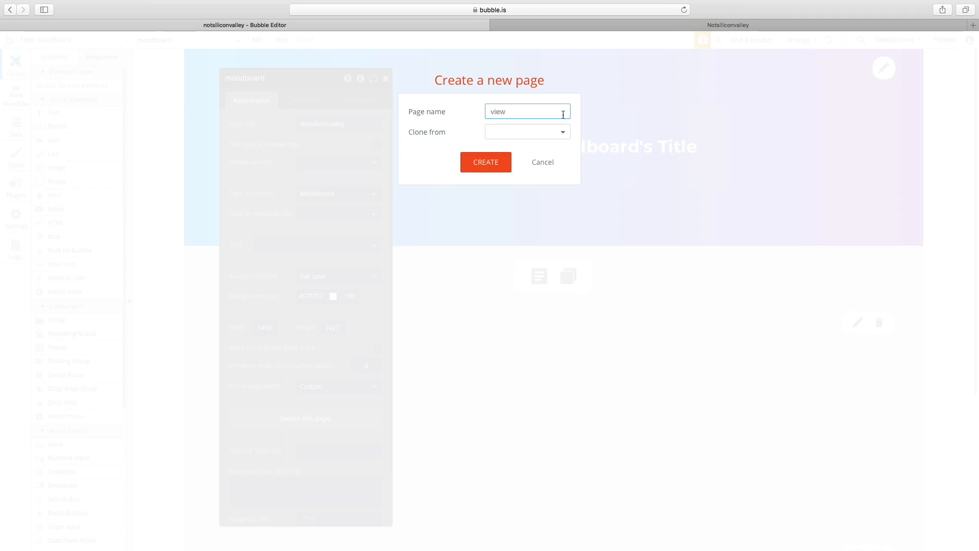
pyautogui.click(515, 133)
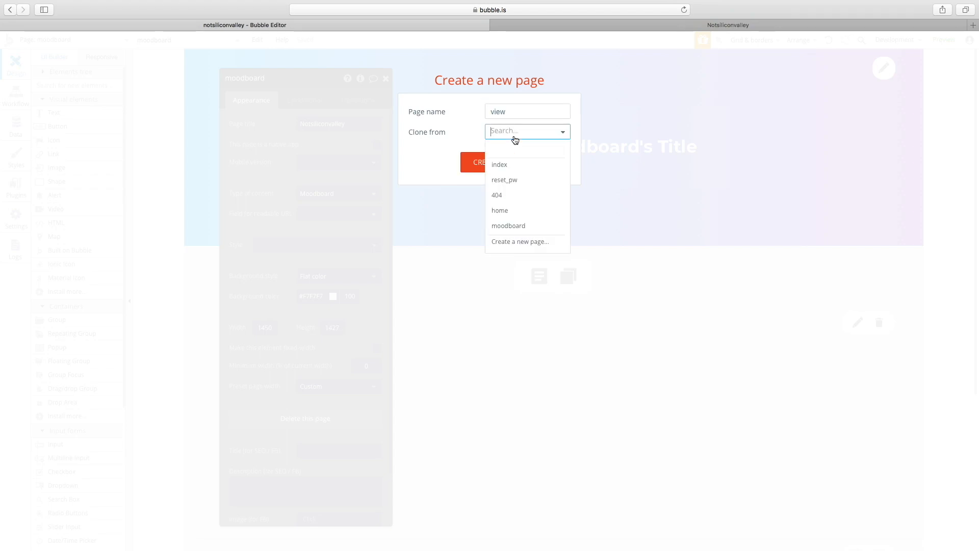
pyautogui.click(548, 232)
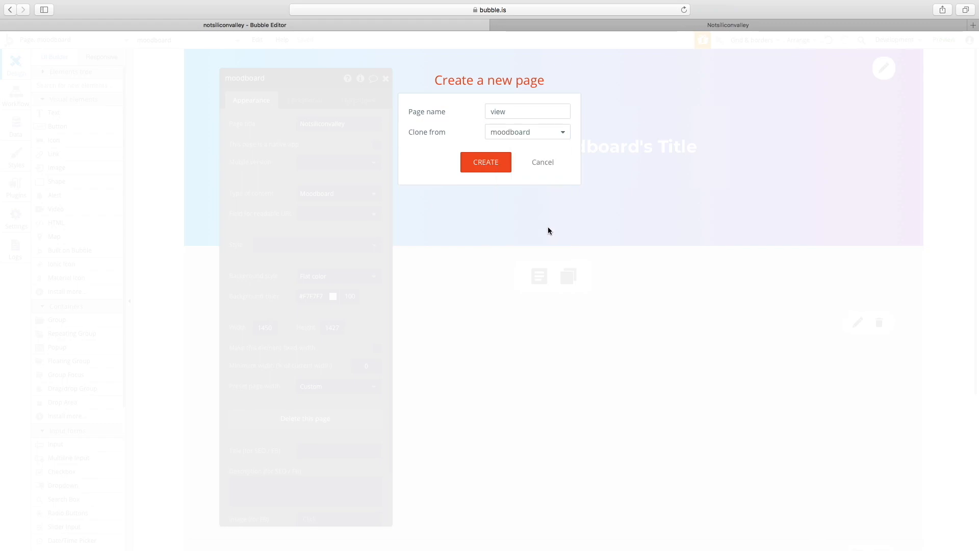
pyautogui.click(514, 162)
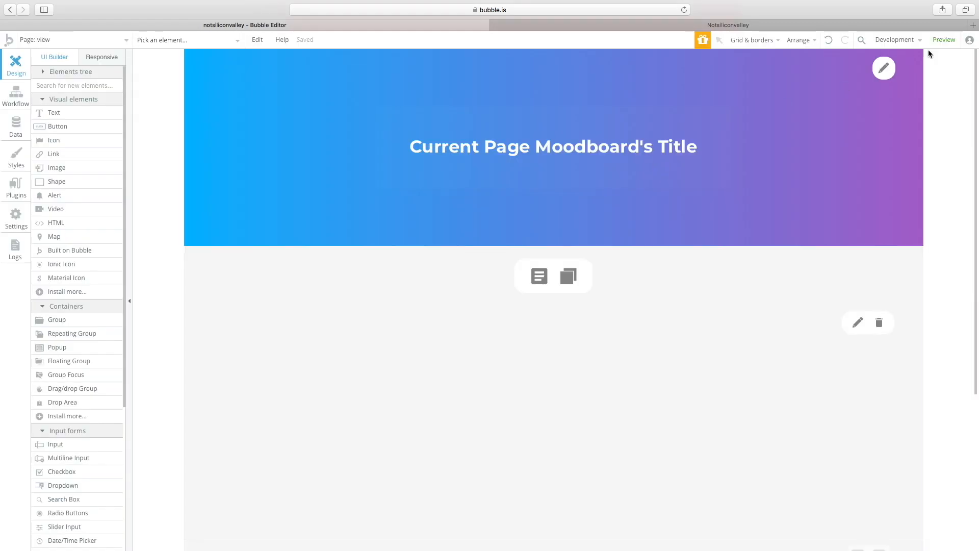
# - Delete the header pencil icon, the central icon pair and the pencil-and-trash group on view
pyautogui.doubleClick(885, 78)
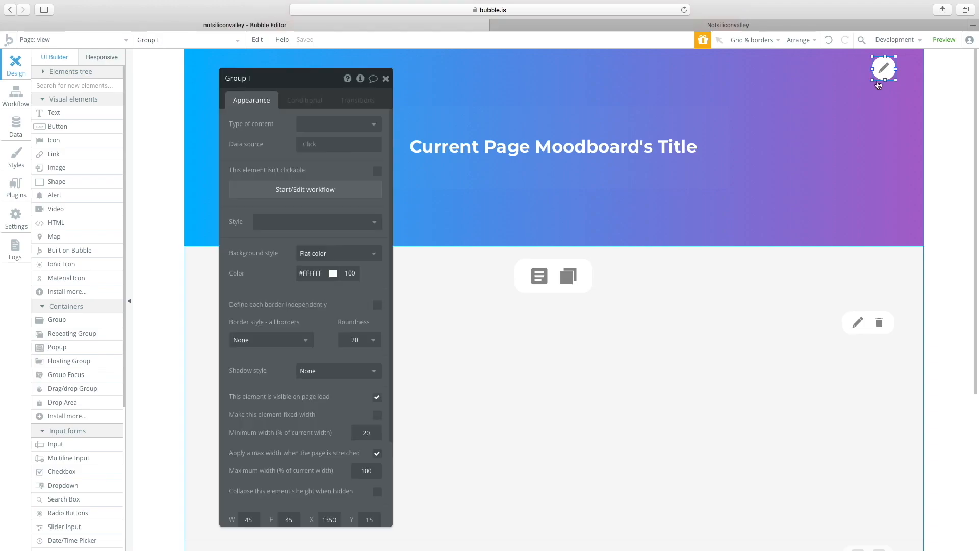
pyautogui.press('Delete')
pyautogui.doubleClick(587, 286)
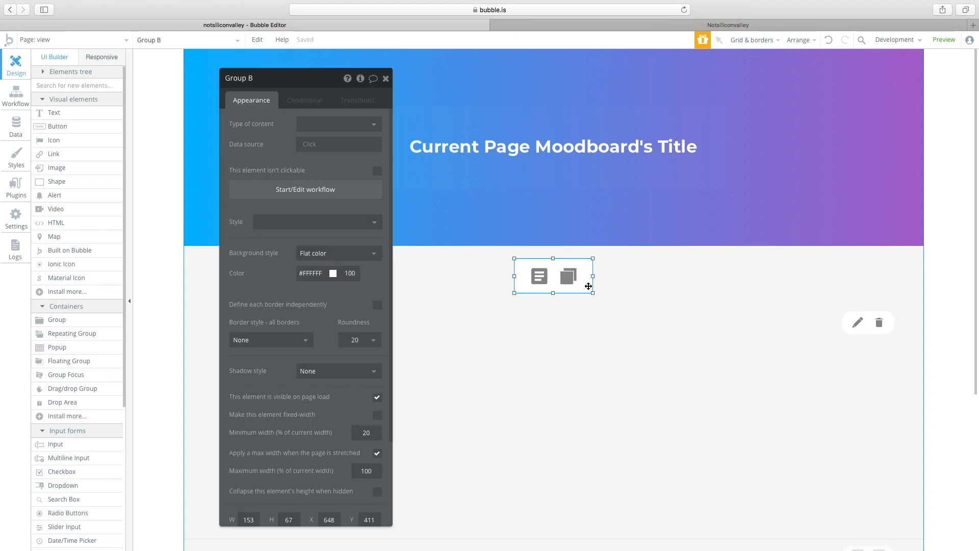
pyautogui.press('Delete')
pyautogui.doubleClick(872, 331)
pyautogui.press('Delete')
pyautogui.doubleClick(819, 249)
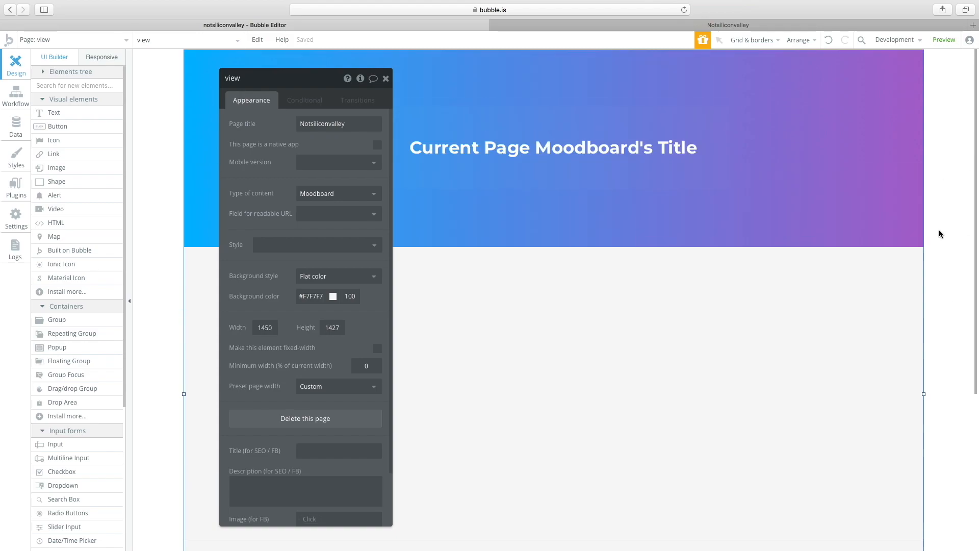
# - On the home page, open the click workflow of the moodboard list's View button
pyautogui.click(110, 40)
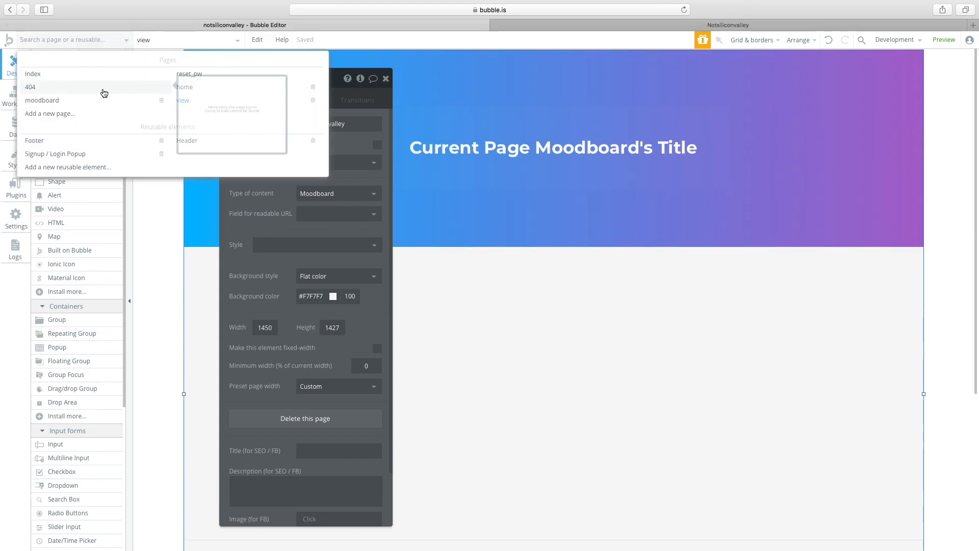
pyautogui.click(236, 91)
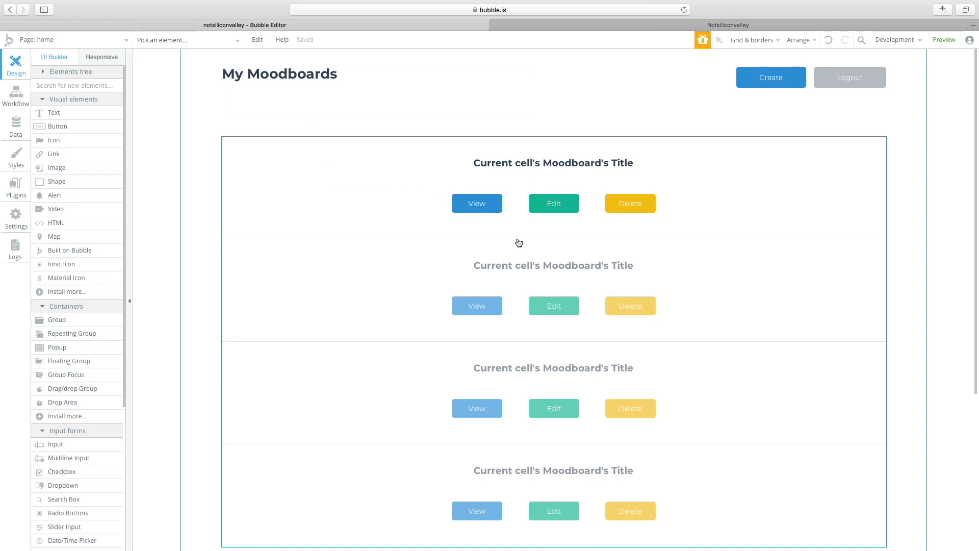
pyautogui.click(470, 209)
pyautogui.click(302, 165)
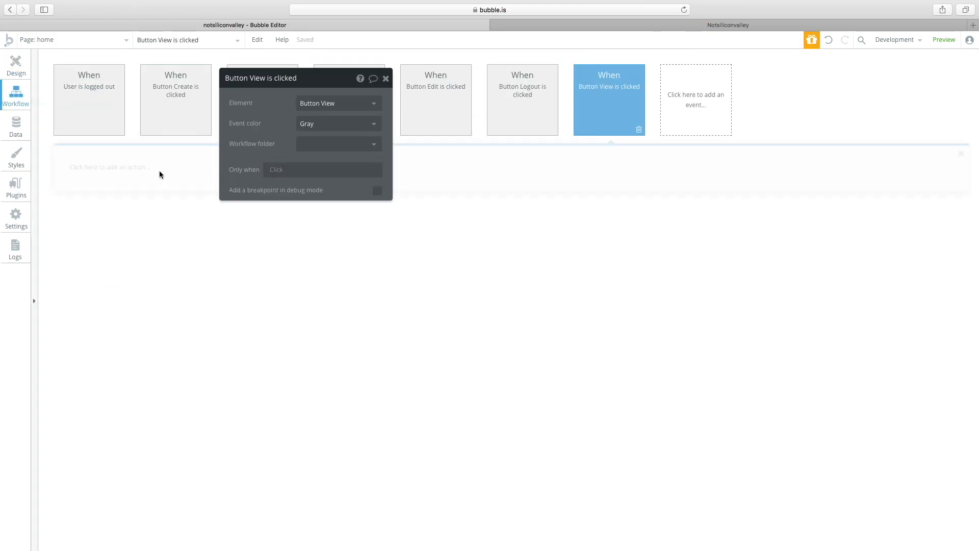
# - Add a Go to page action with destination view, sending Current cell's Moodboard
pyautogui.click(114, 168)
pyautogui.moveTo(102, 206)
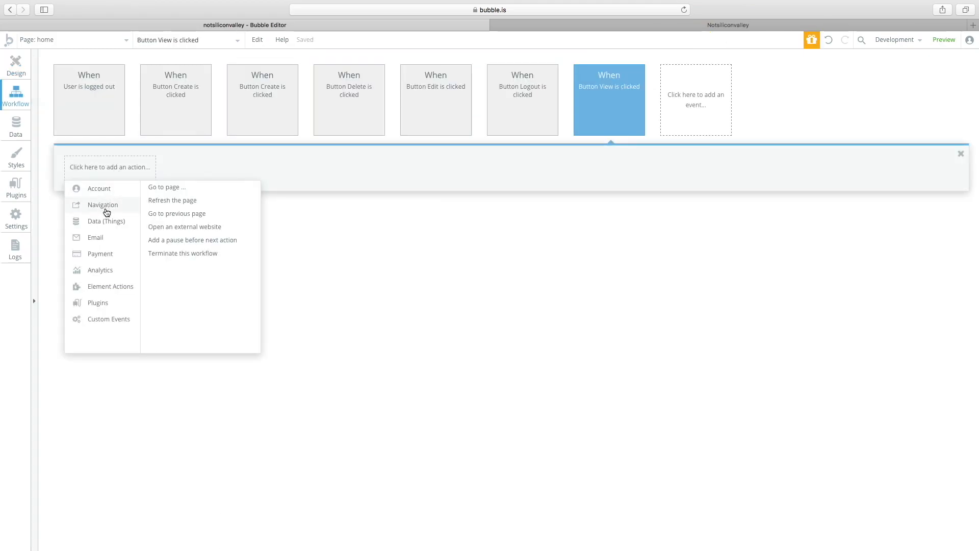
pyautogui.click(171, 187)
pyautogui.click(337, 103)
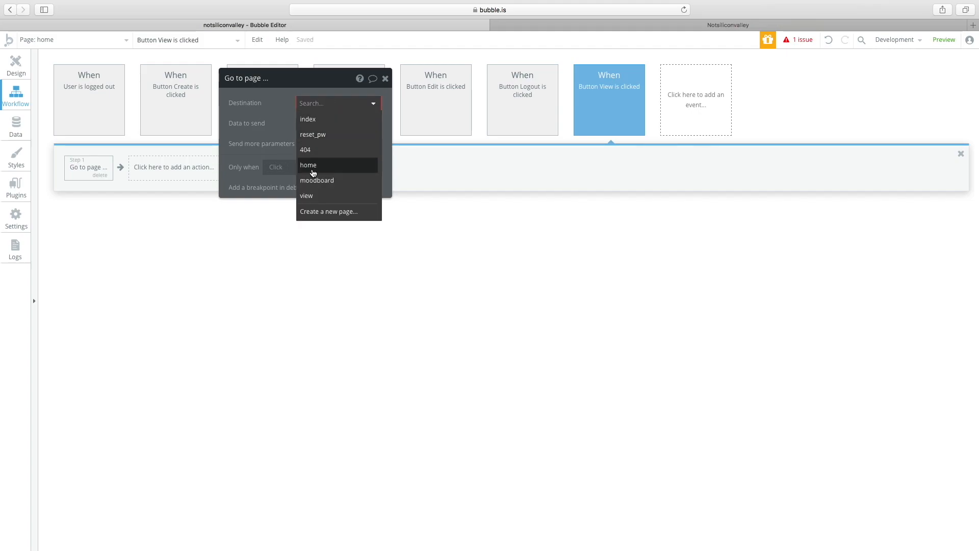
pyautogui.click(306, 195)
pyautogui.click(311, 124)
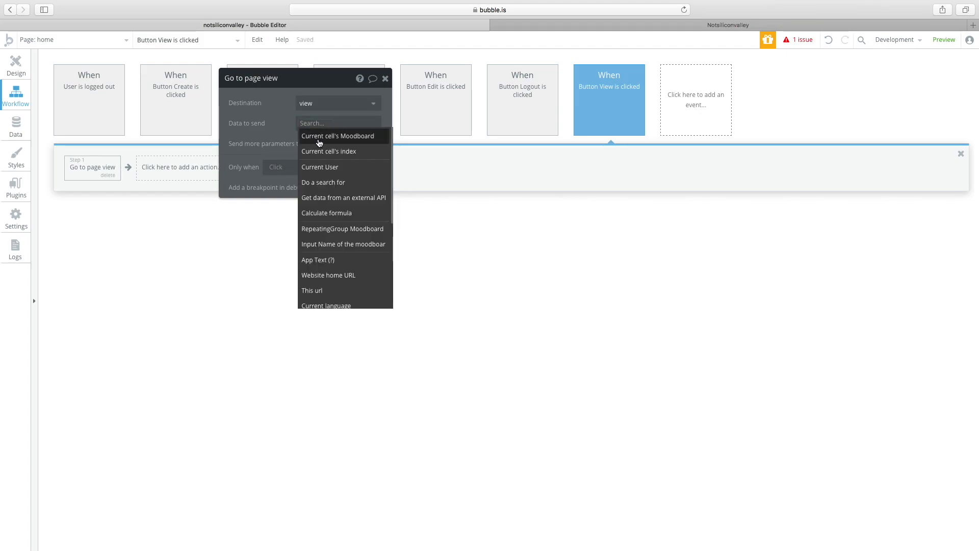
pyautogui.click(319, 142)
# - Return to the home design and switch the editor to the view page
pyautogui.click(15, 66)
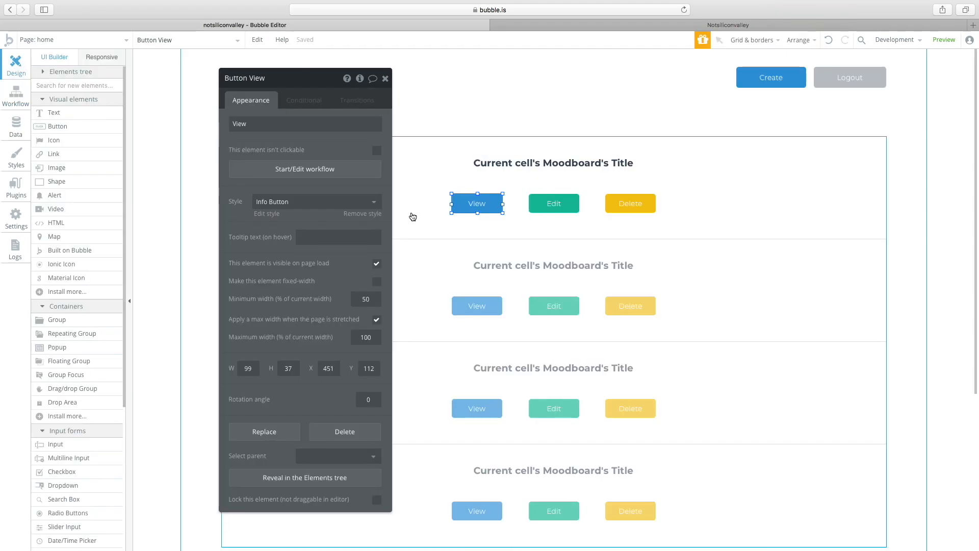
pyautogui.click(111, 42)
pyautogui.click(201, 102)
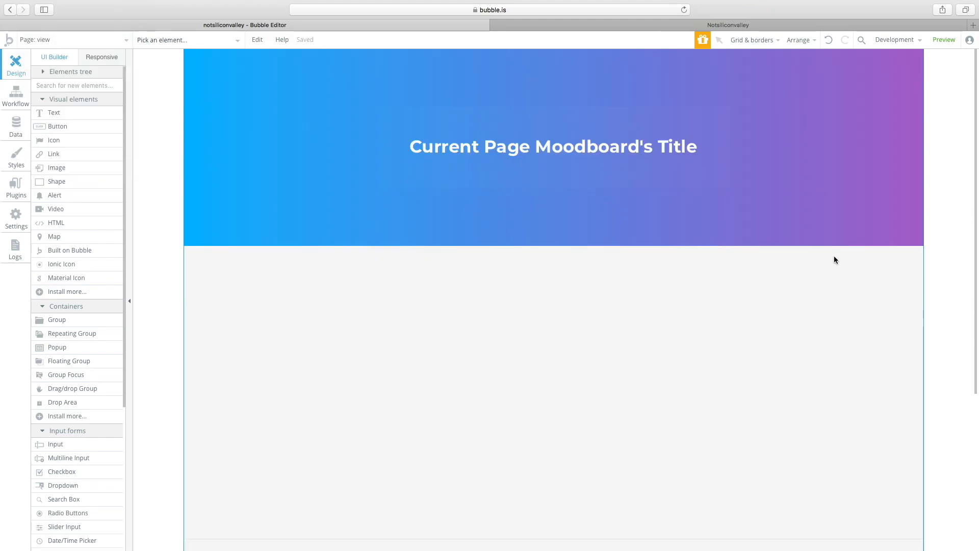
# - Inspect the view page's title and properties, briefly switching to moodboard and back
pyautogui.doubleClick(497, 138)
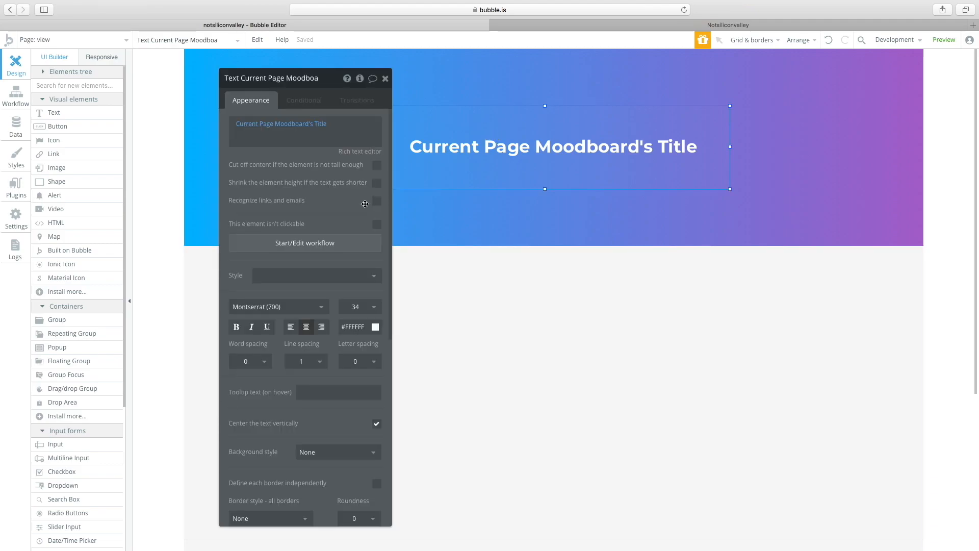
pyautogui.click(518, 262)
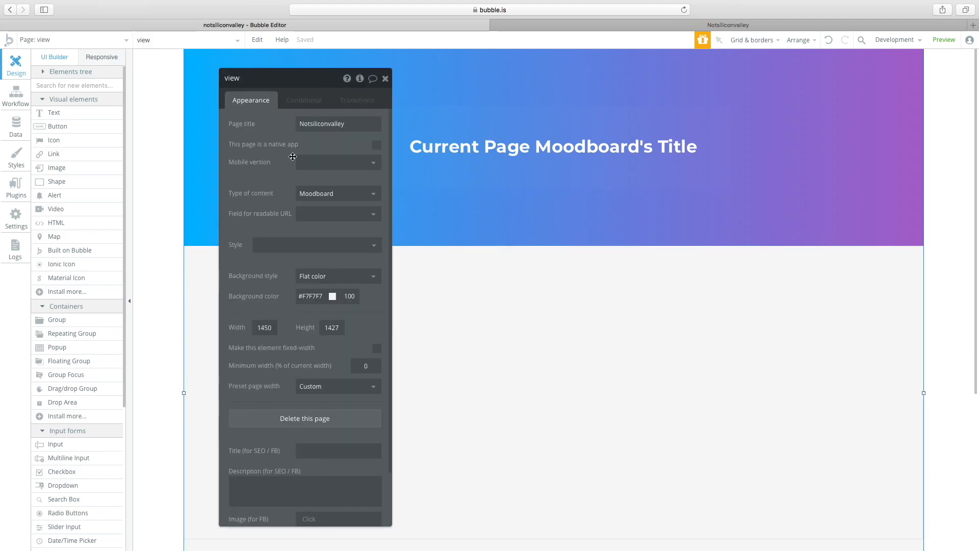
pyautogui.click(82, 42)
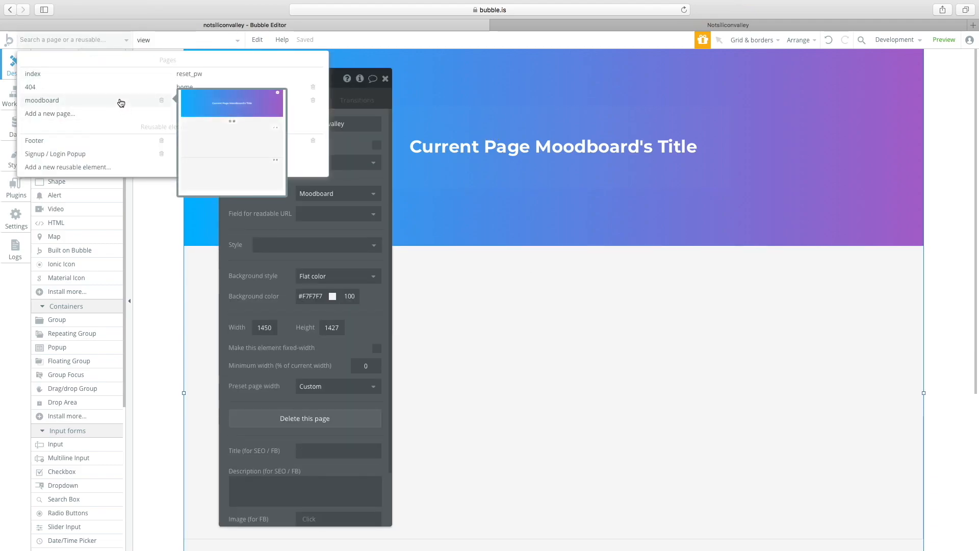
pyautogui.click(122, 102)
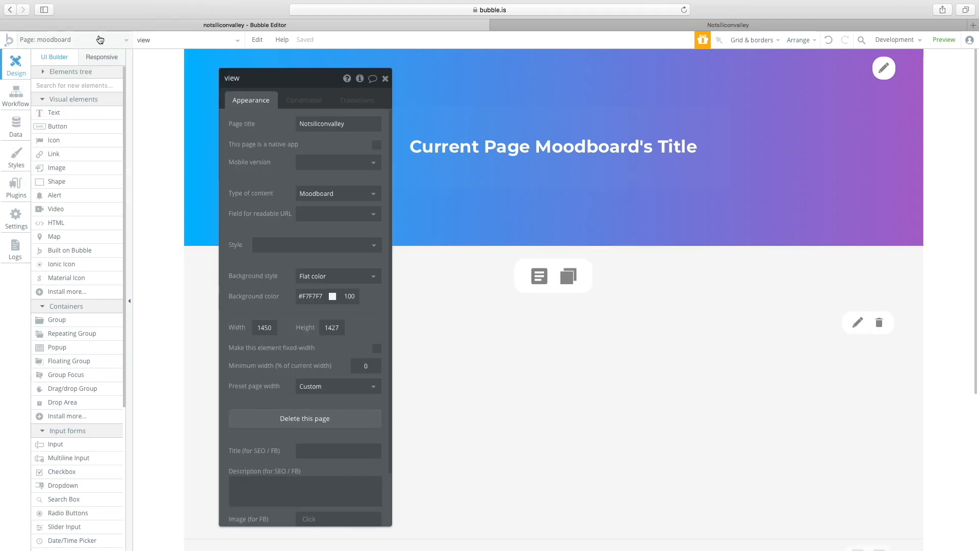
pyautogui.click(98, 40)
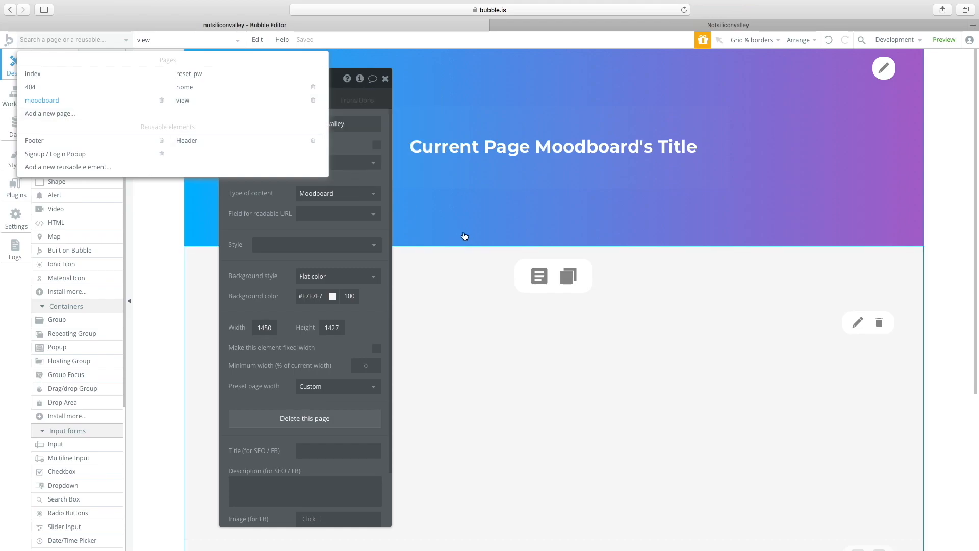
pyautogui.click(198, 103)
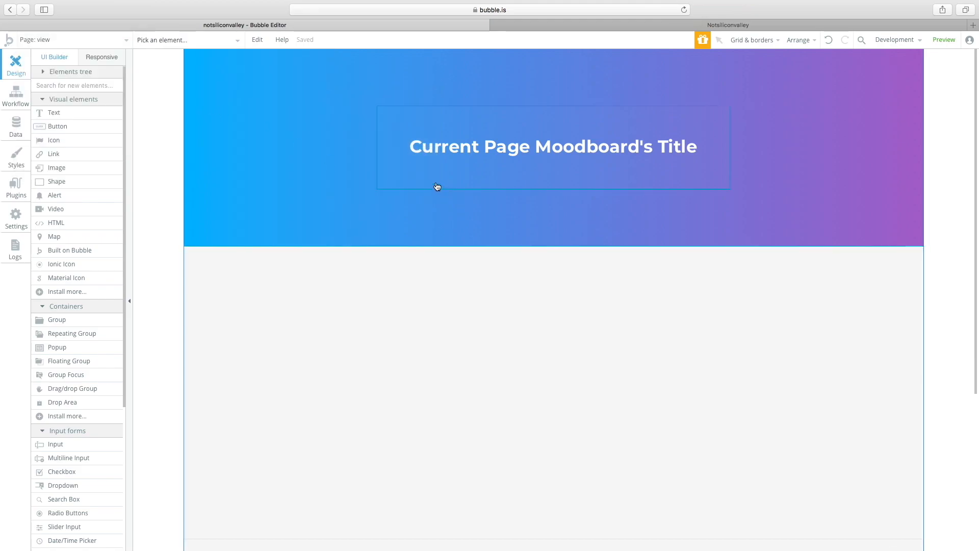
# - Reopen the view page from the page list and review its page settings
pyautogui.click(83, 41)
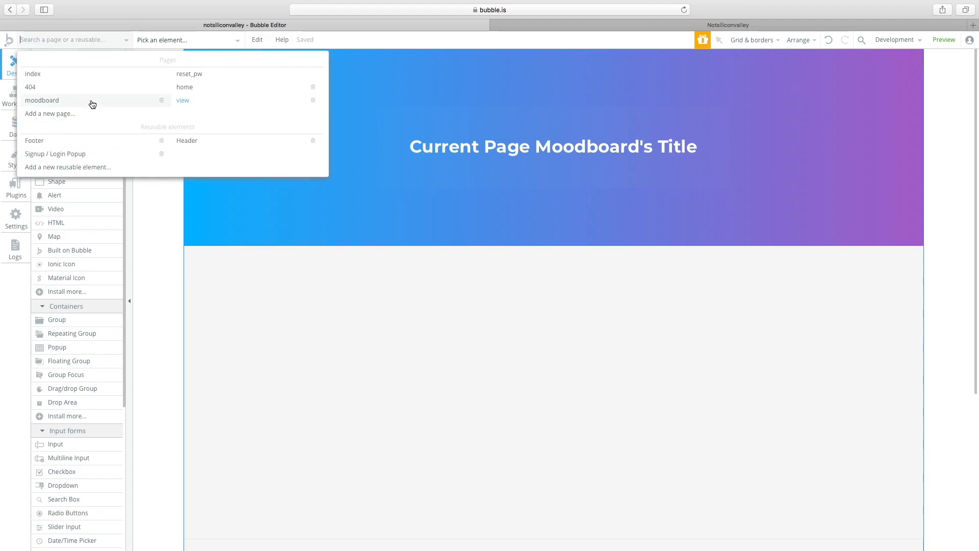
pyautogui.moveTo(94, 101)
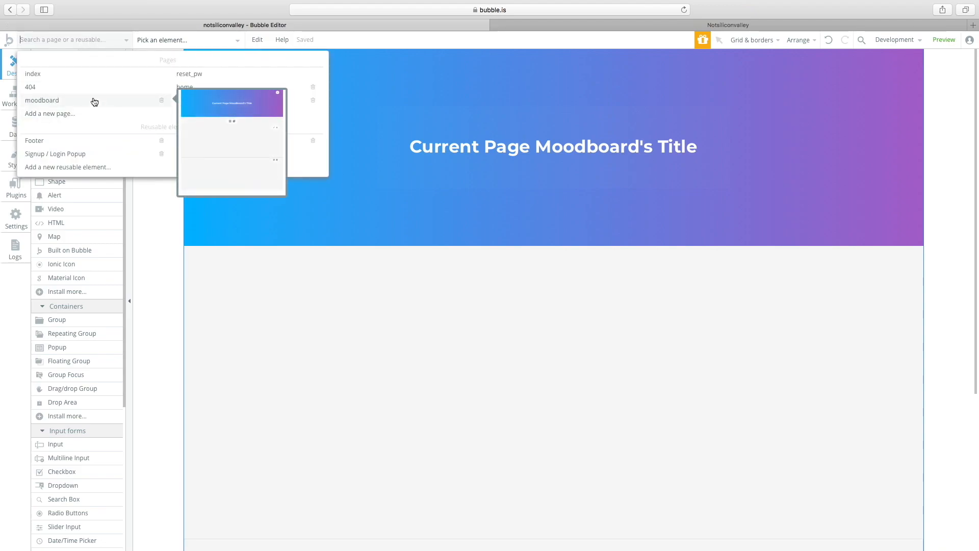
pyautogui.moveTo(263, 102)
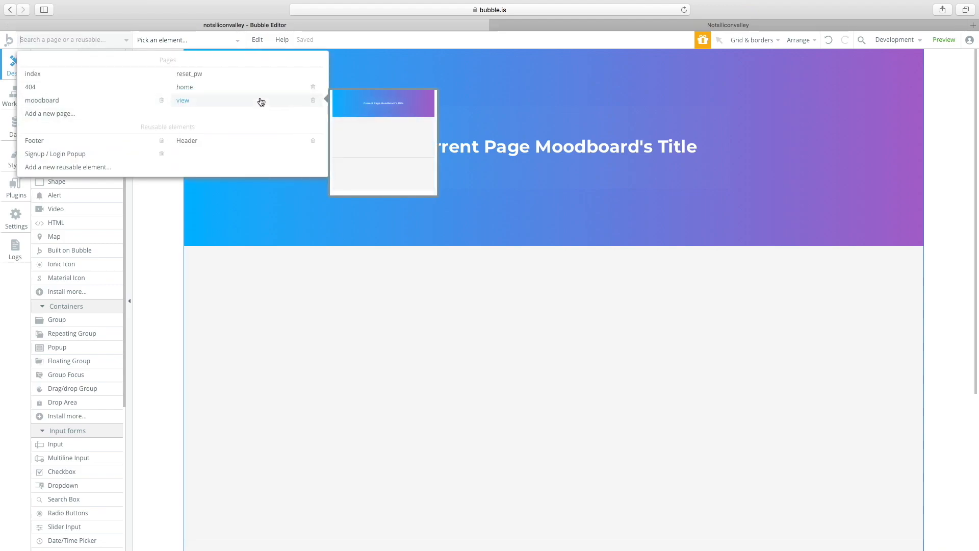
pyautogui.doubleClick(165, 227)
pyautogui.click(66, 40)
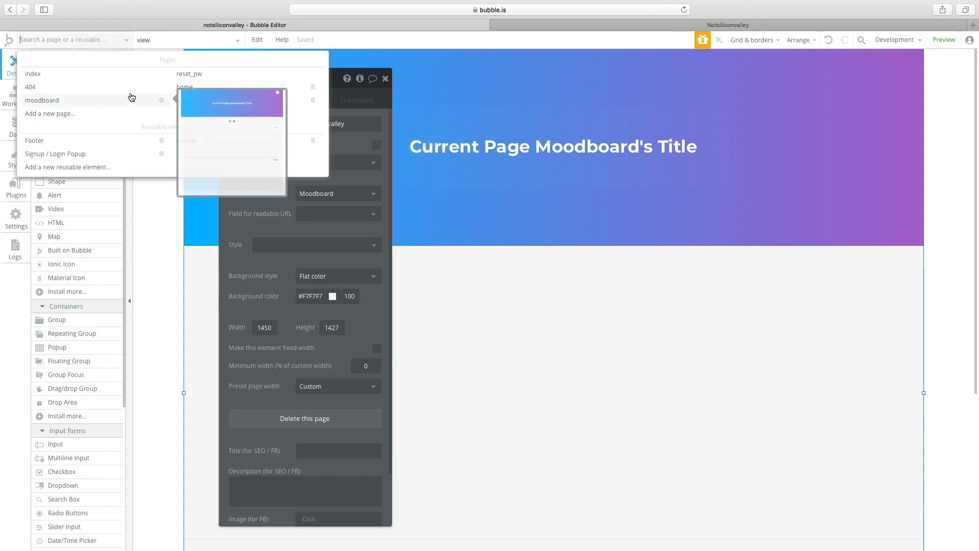
pyautogui.moveTo(206, 105)
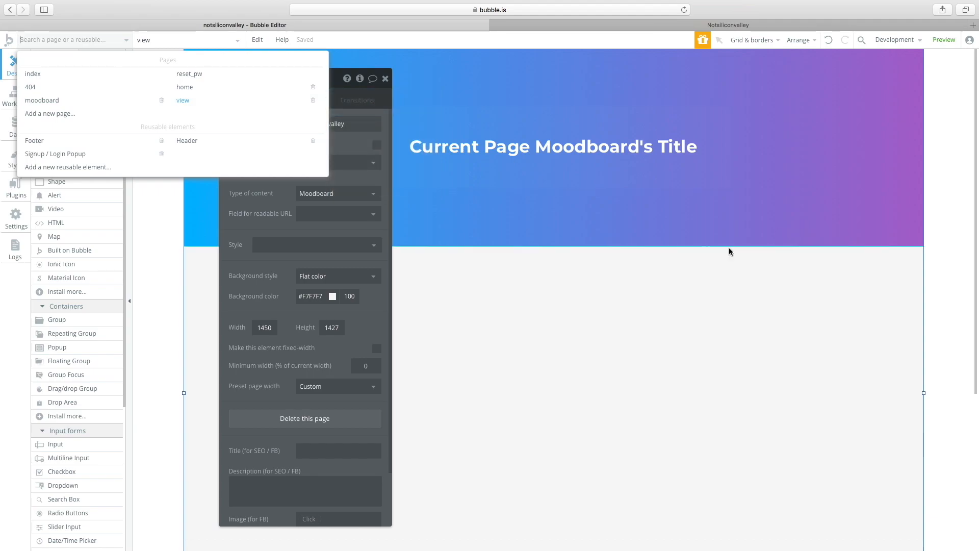
pyautogui.click(966, 219)
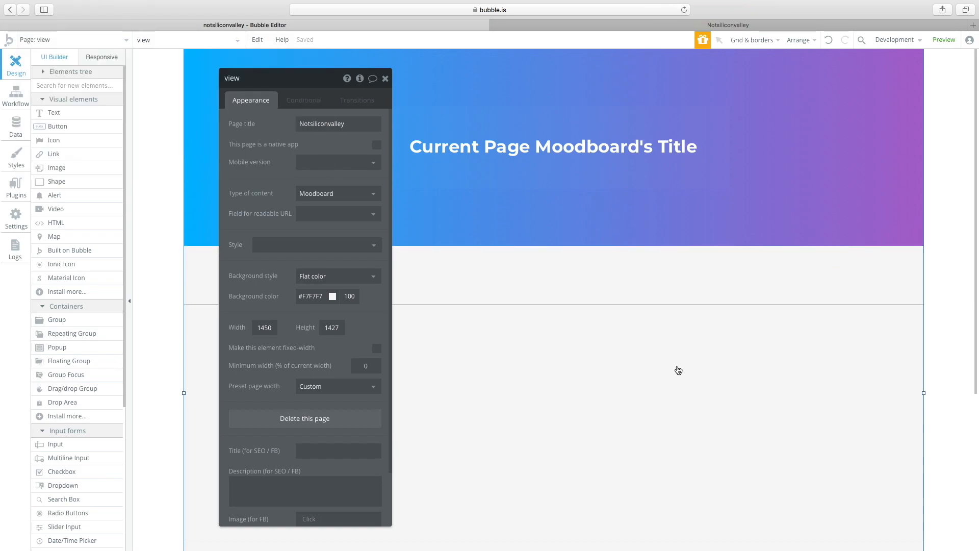
# - Check the view page's repeating group, then return to editing the moodboard page
pyautogui.click(648, 330)
pyautogui.click(589, 264)
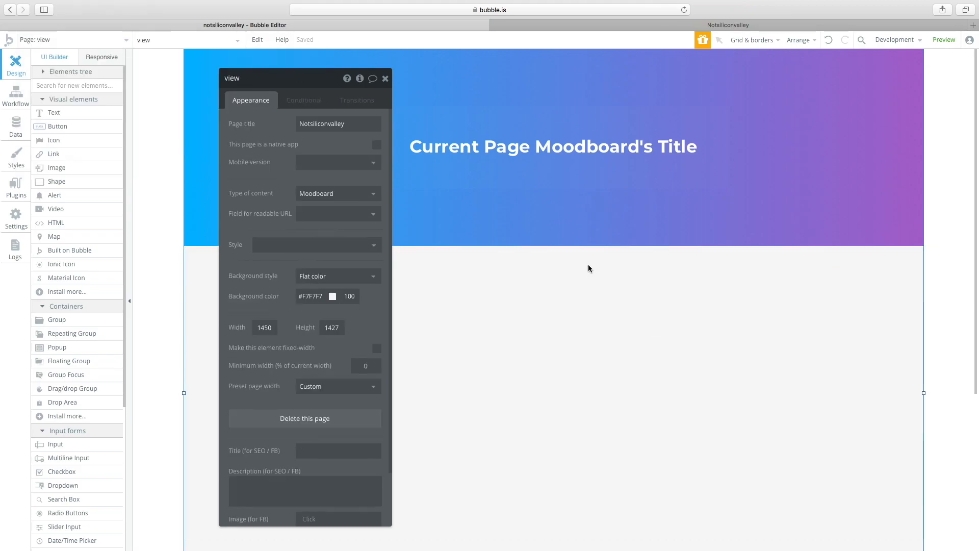
pyautogui.click(54, 39)
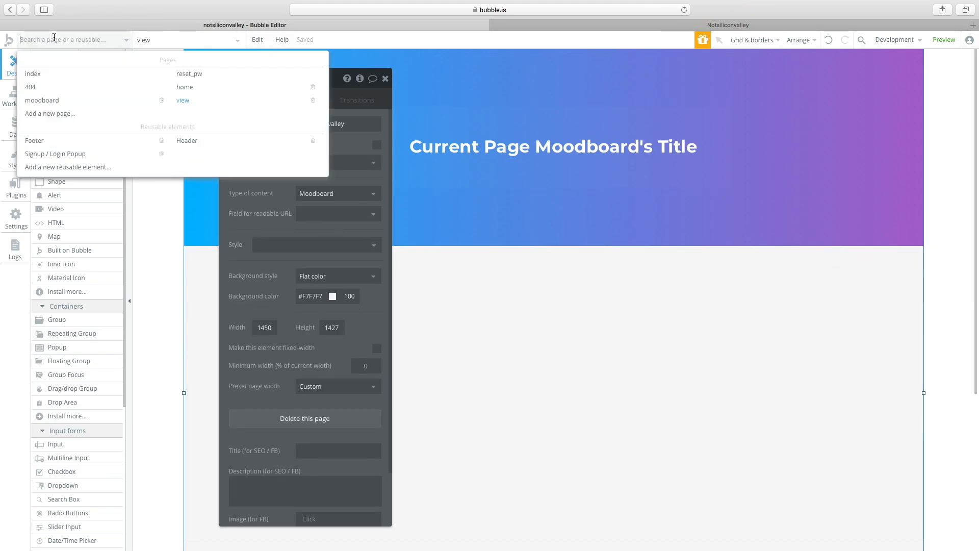
pyautogui.click(84, 99)
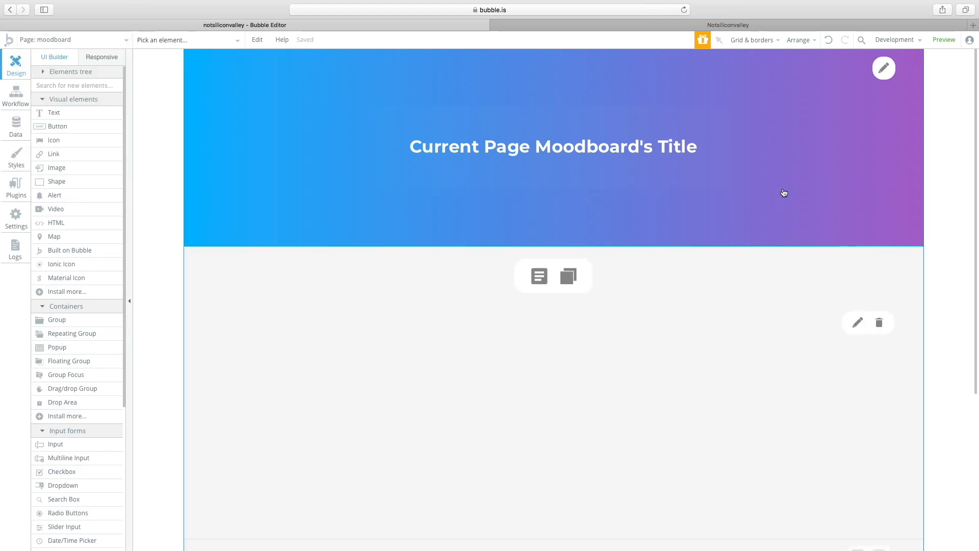
pyautogui.doubleClick(884, 68)
pyautogui.click(956, 157)
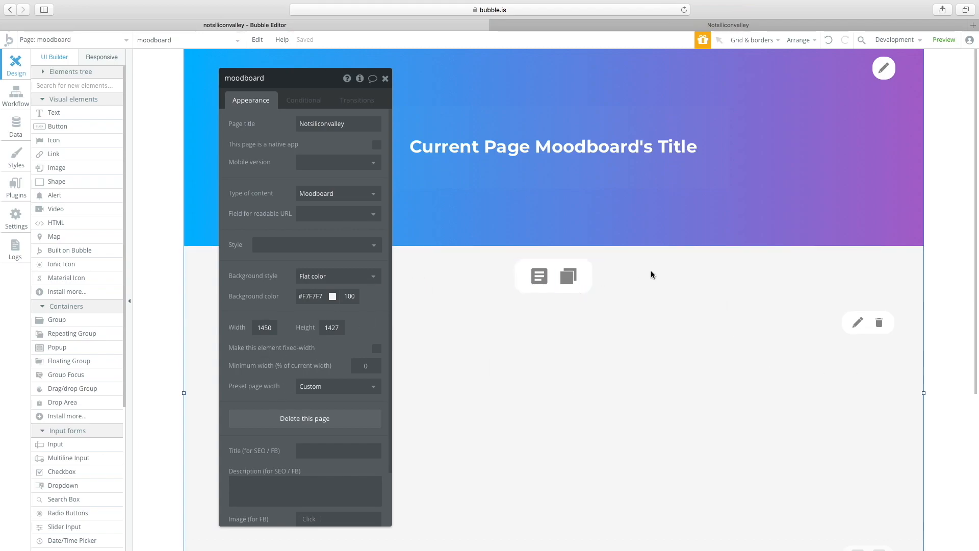
pyautogui.click(942, 270)
pyautogui.scroll(-5, 826, 268)
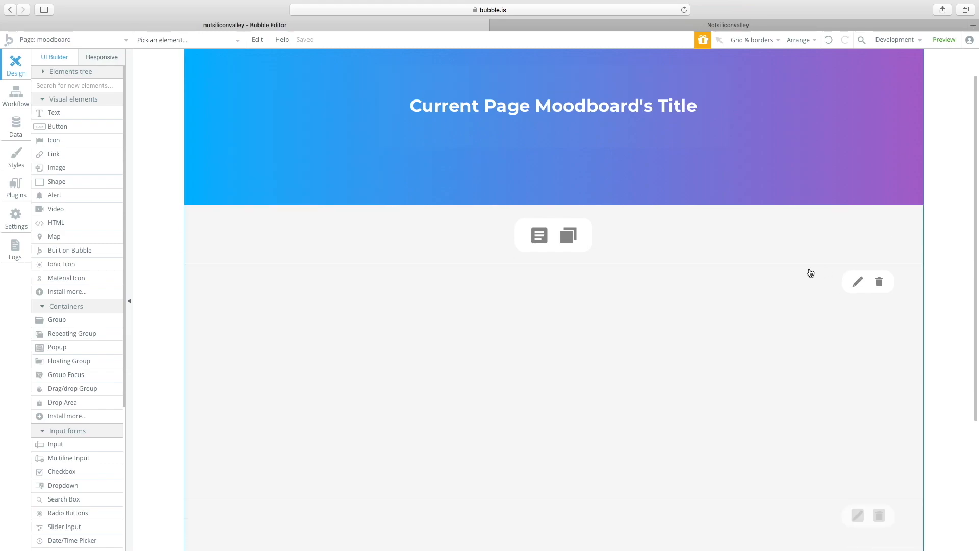
pyautogui.scroll(-3, 574, 247)
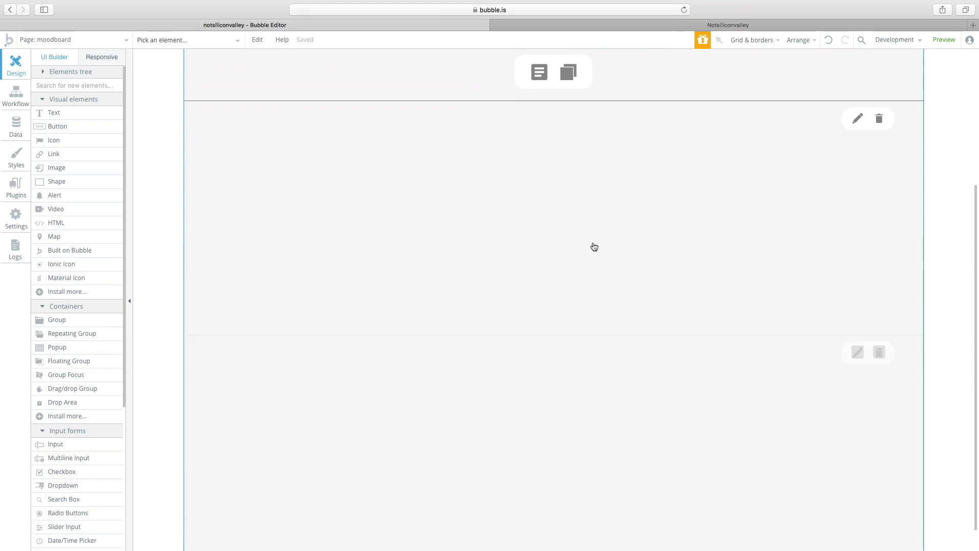
pyautogui.scroll(5, 283, 194)
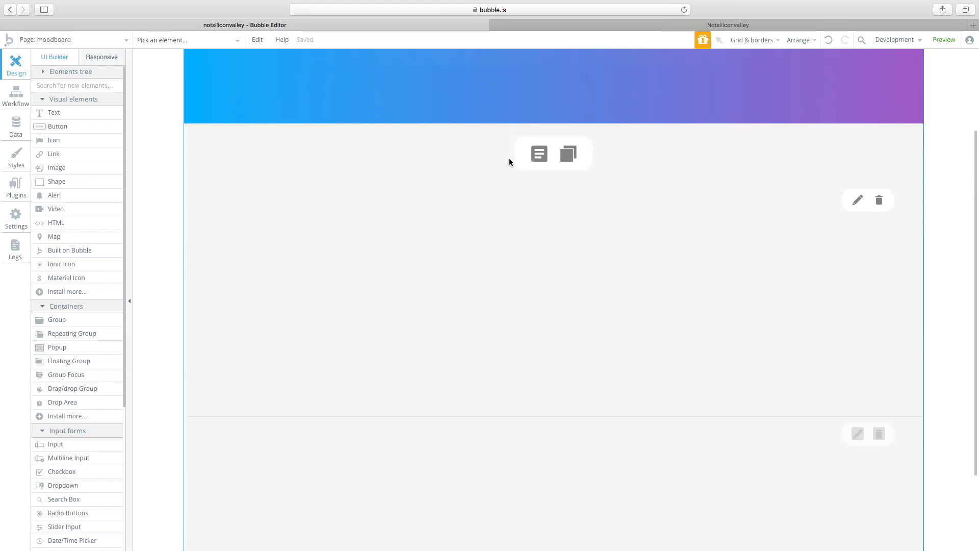
pyautogui.scroll(5, 566, 201)
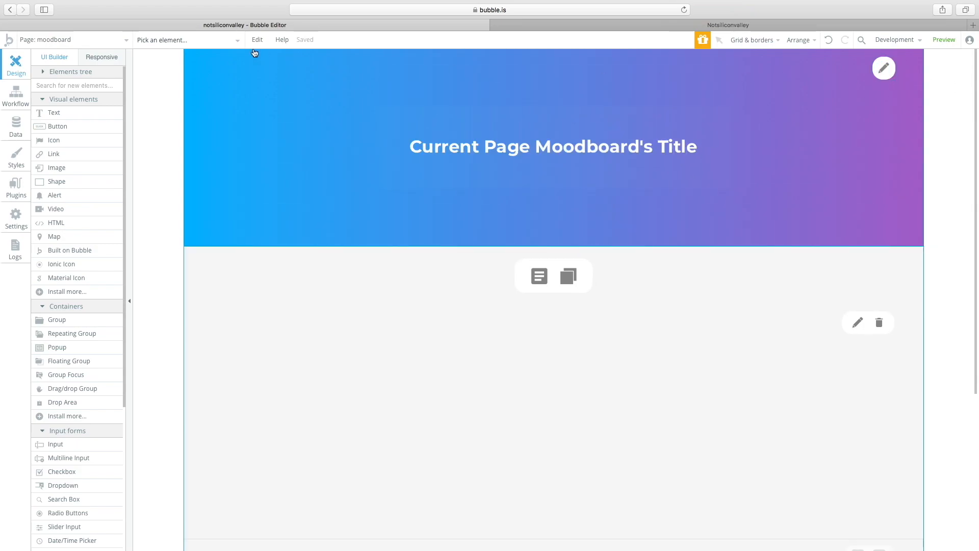
# - Open the Popup Block and change its heading from 'Add Images Block' to 'Add Image'
pyautogui.click(196, 40)
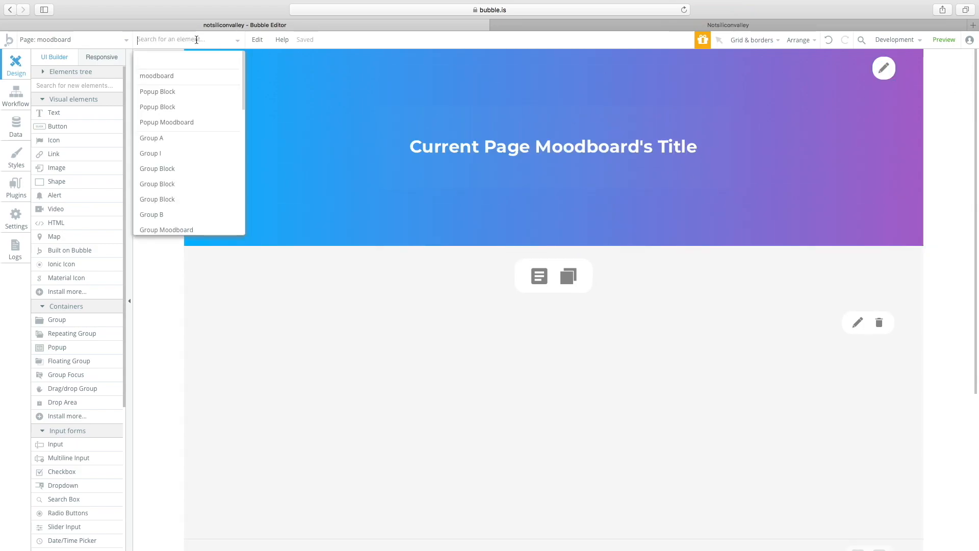
pyautogui.click(186, 112)
pyautogui.click(420, 155)
pyautogui.click(302, 126)
pyautogui.hotkey('alt', 'shift', 'Left')
pyautogui.press('BackSpace')
pyautogui.press('BackSpace')
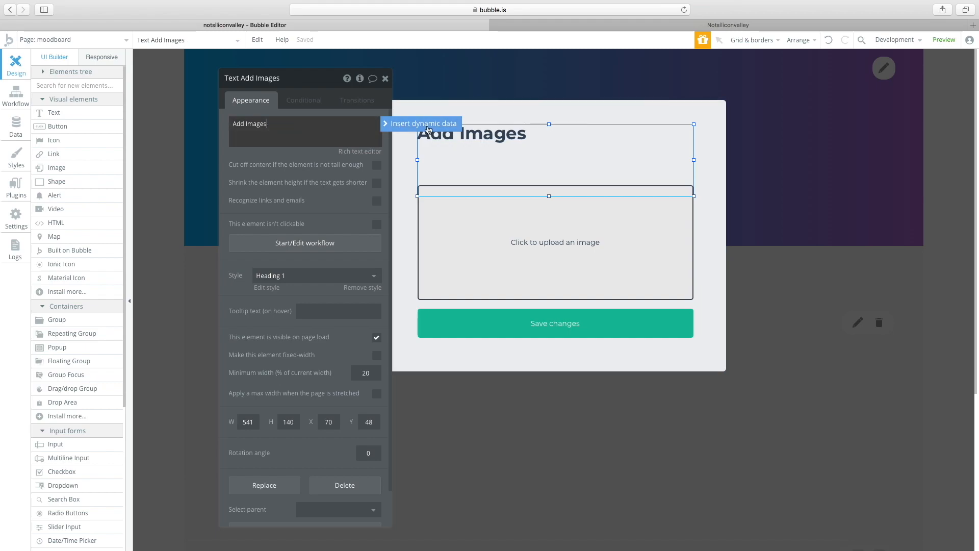
pyautogui.press('BackSpace')
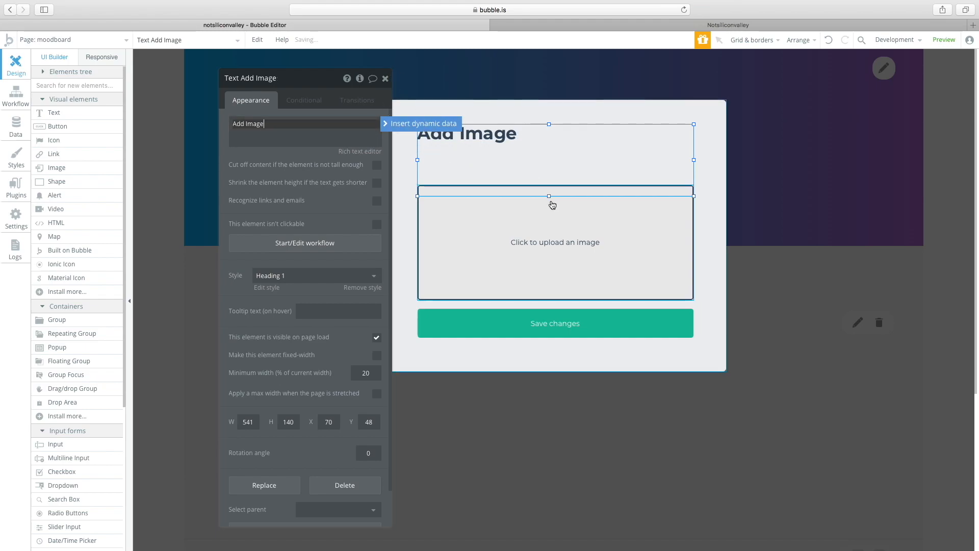
# - Drag the heading box's bottom edge up slightly, then close the popup
pyautogui.moveTo(549, 196); pyautogui.dragTo(549, 187)
pyautogui.click(477, 206)
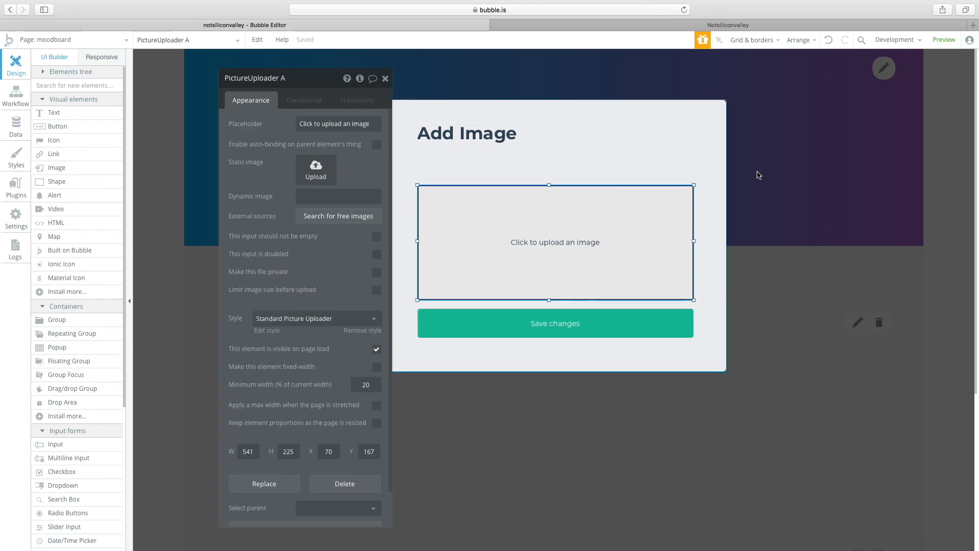
pyautogui.click(816, 181)
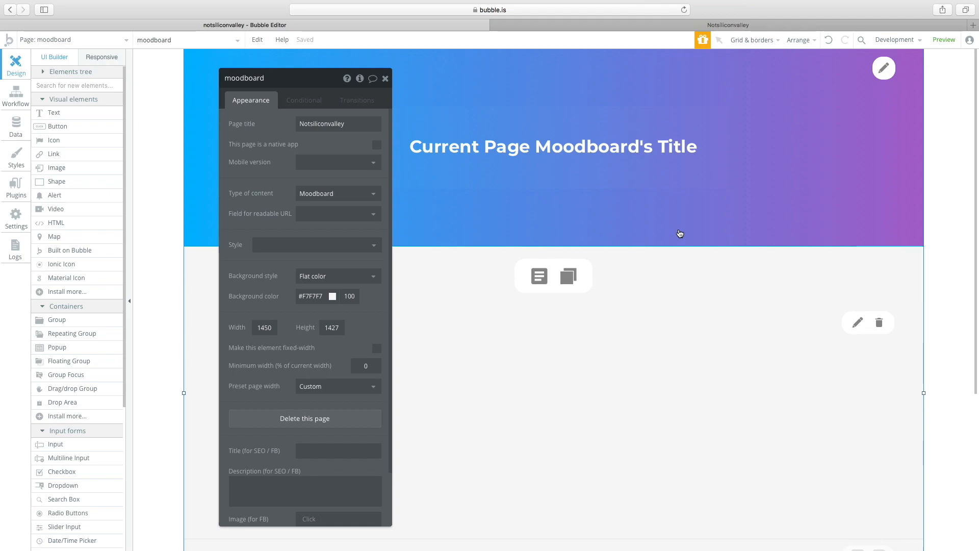
# - Review the header group's conditional gradient rule and the moodboard page's appearance settings
pyautogui.click(656, 236)
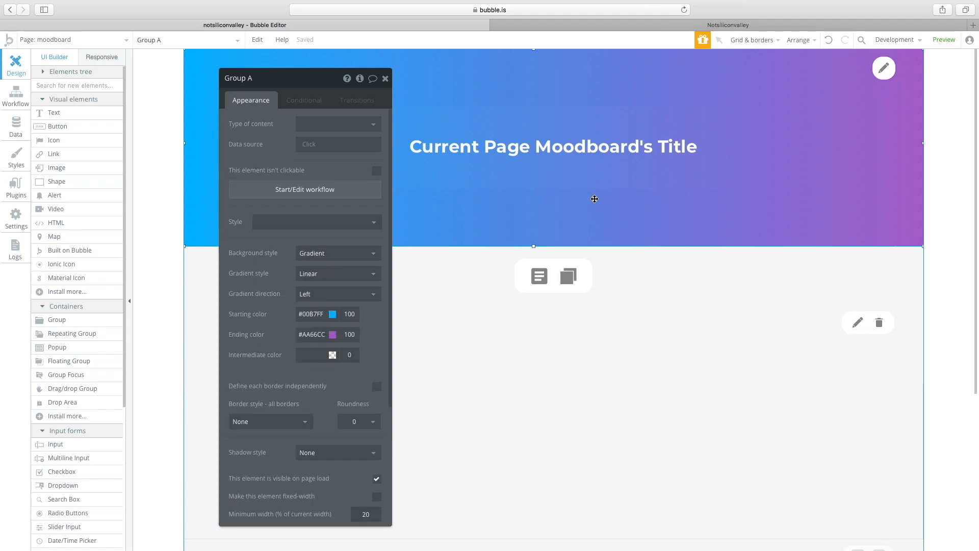
pyautogui.click(313, 102)
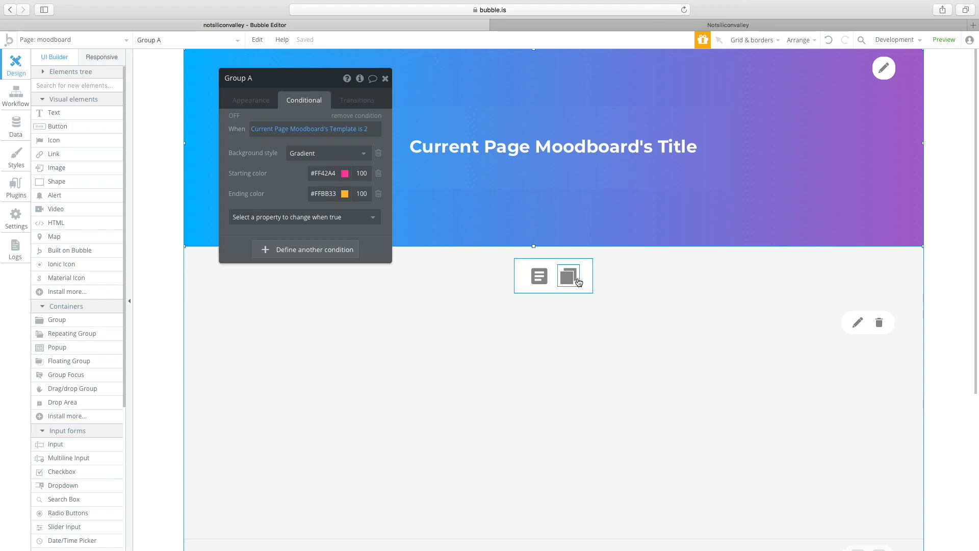
pyautogui.click(698, 284)
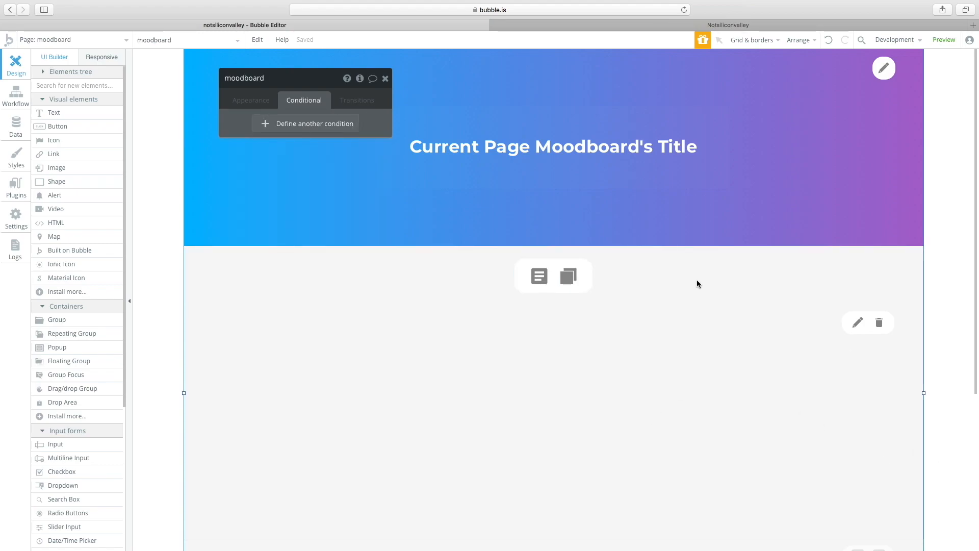
pyautogui.click(241, 99)
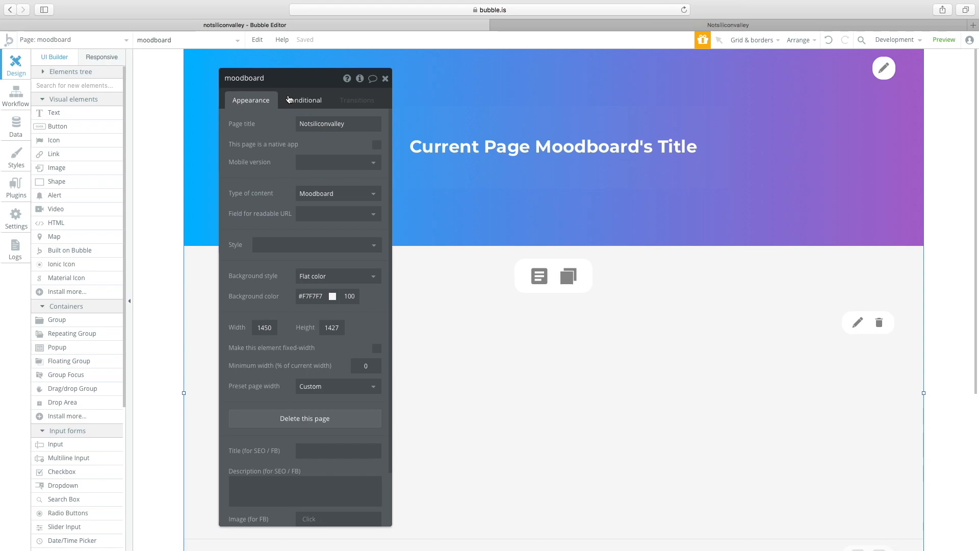
pyautogui.click(67, 40)
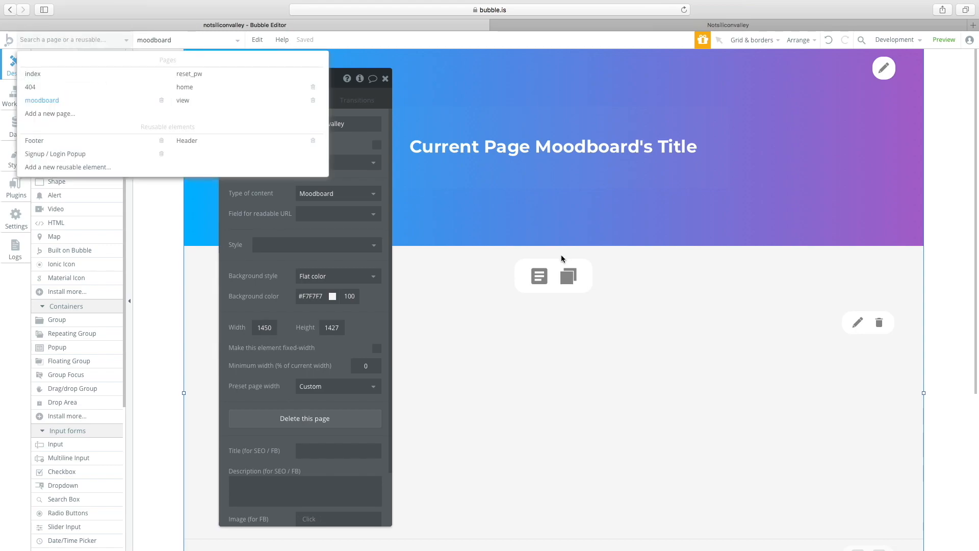
# - Dismiss the pages list and drag the page property editor further left
pyautogui.click(510, 281)
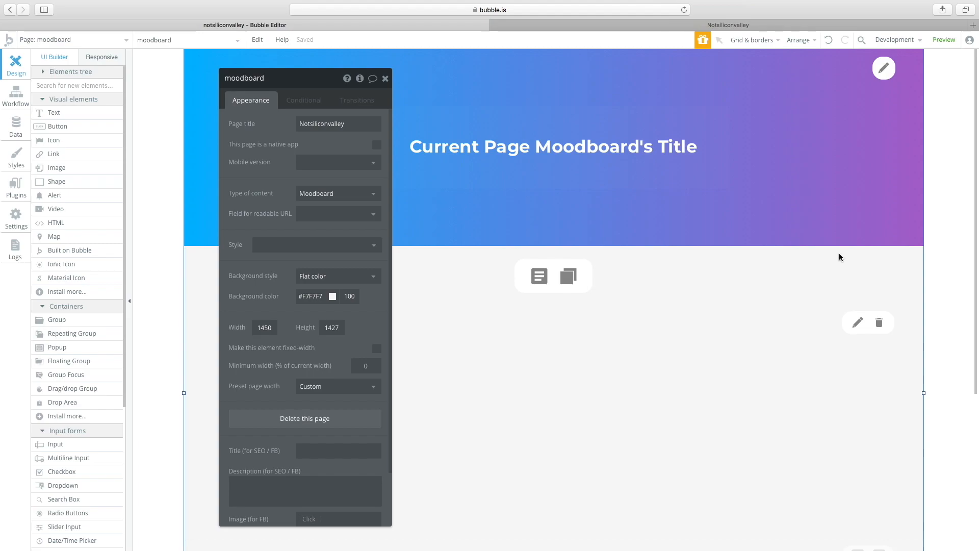
pyautogui.moveTo(239, 81); pyautogui.dragTo(124, 87)
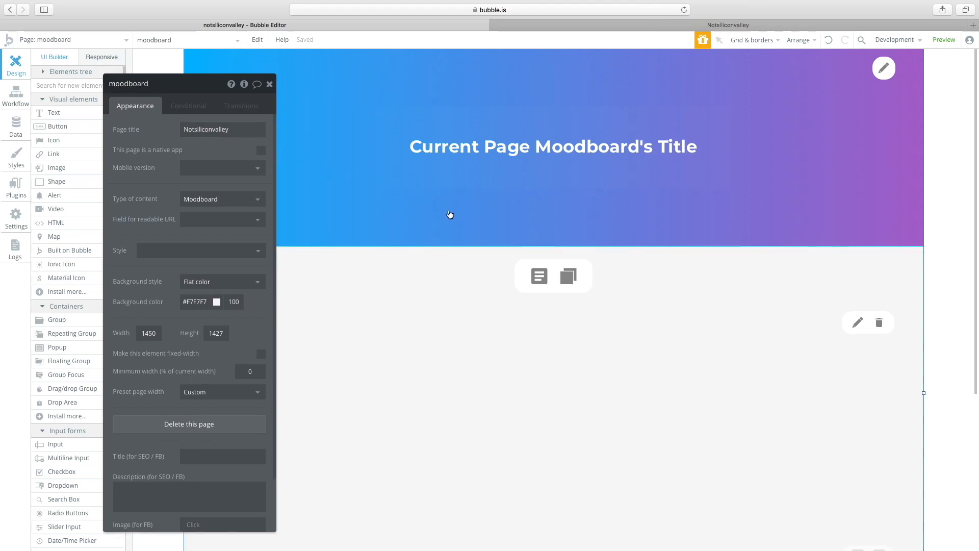